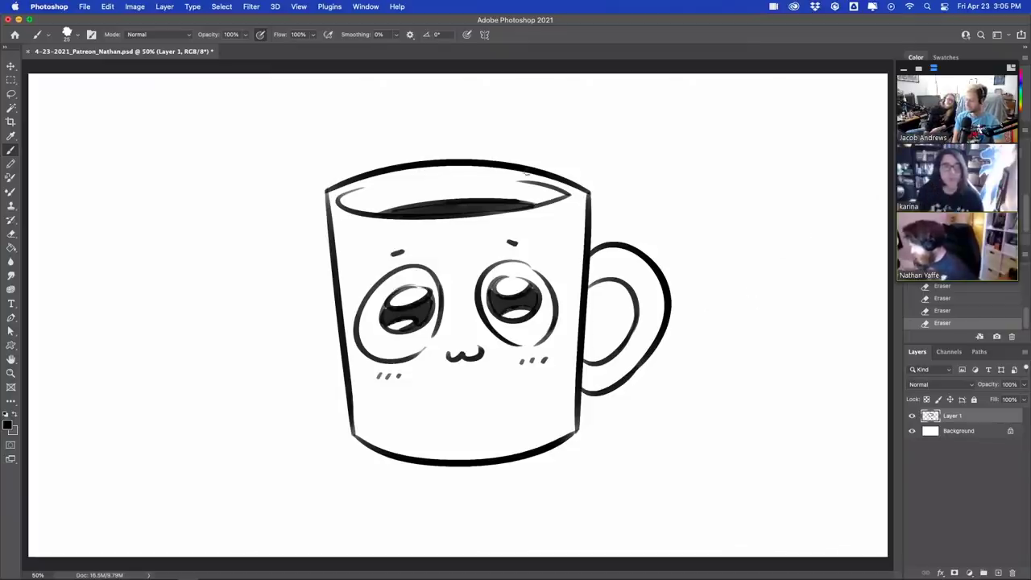
- Touch up the mug's linework along the coffee rim, handle, side edge and upper rim, and darken the right eye's pupil
left_click_drag(516, 199, 536, 204)
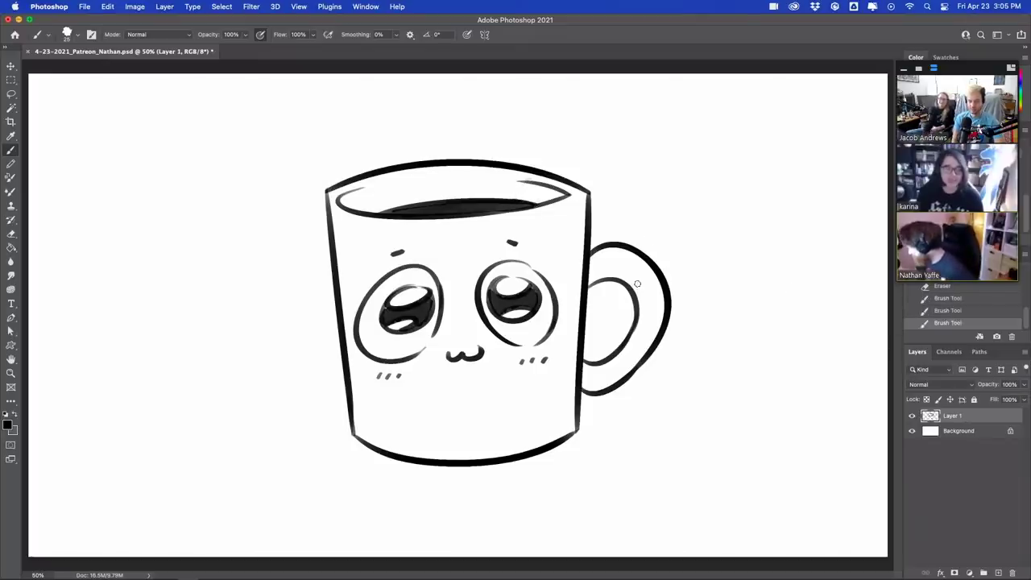
left_click_drag(582, 297, 604, 285)
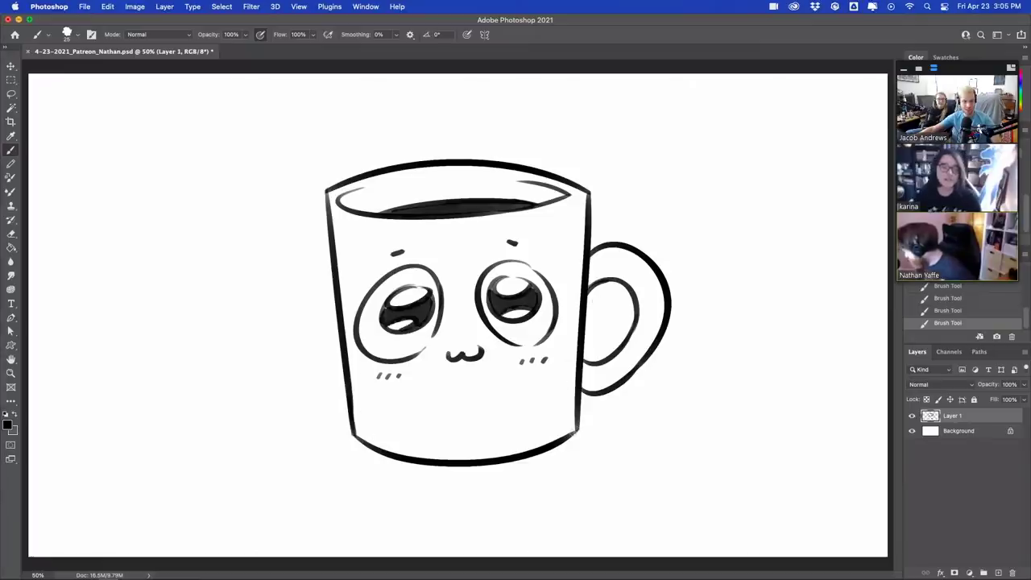
left_click_drag(574, 432, 578, 395)
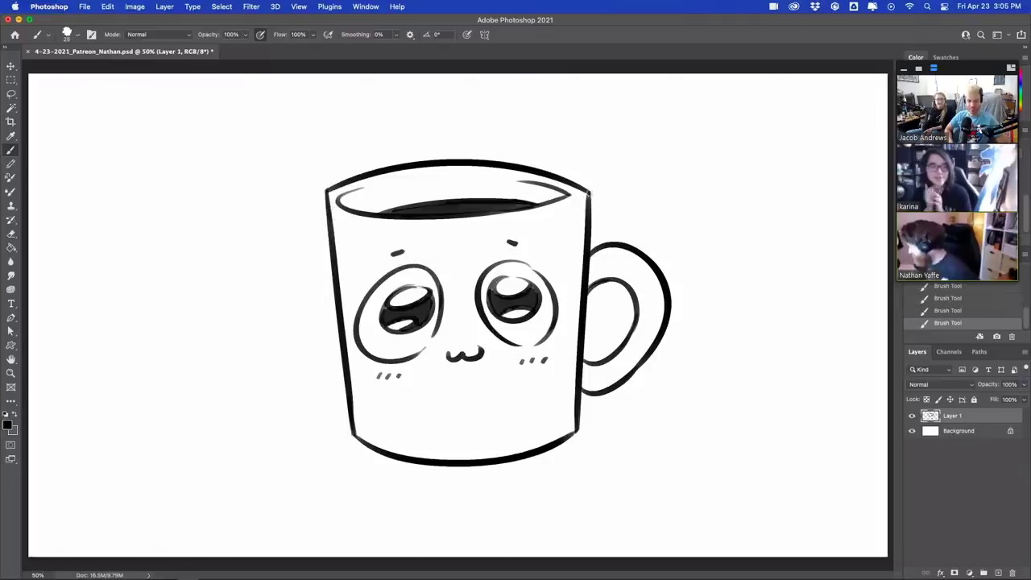
left_click_drag(589, 194, 588, 212)
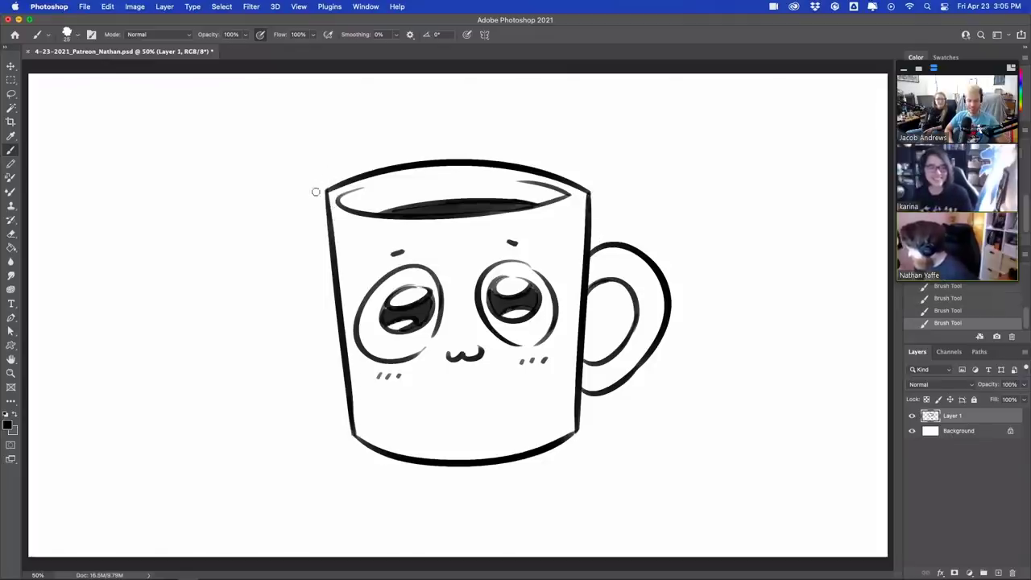
left_click_drag(350, 165, 357, 163)
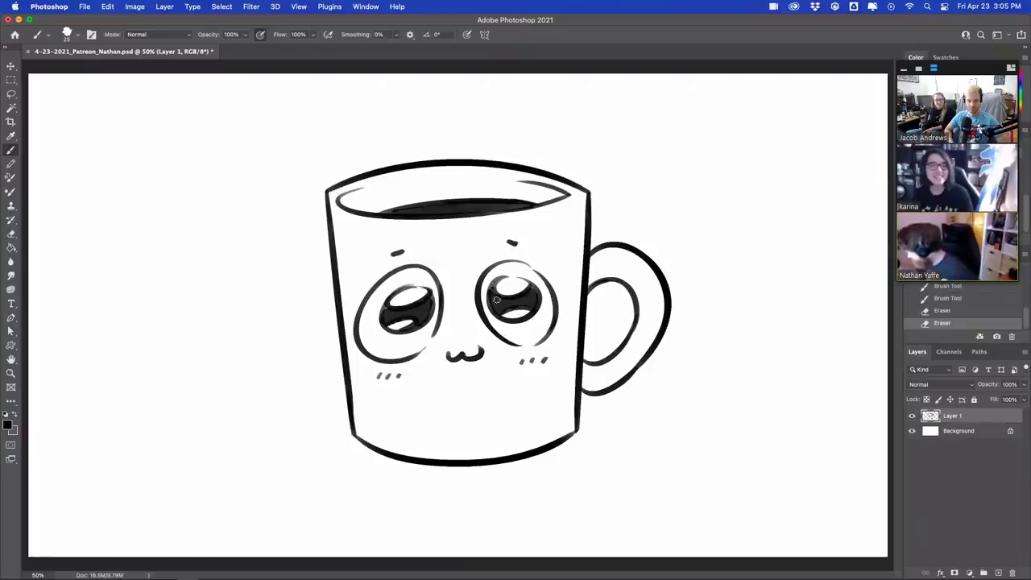
left_click_drag(493, 287, 497, 301)
mouse_move(494, 286)
left_mouse_down()
mouse_move(498, 306)
mouse_move(537, 295)
left_mouse_up()
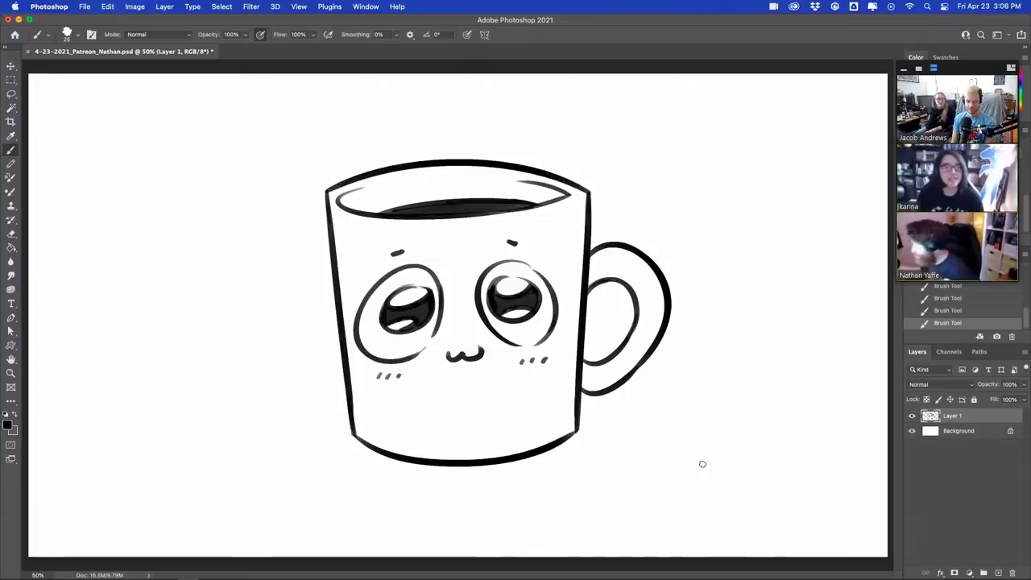
- Hide the mug layer and sketch a lizard-like head outline facing left on a new layer
left_click(912, 416)
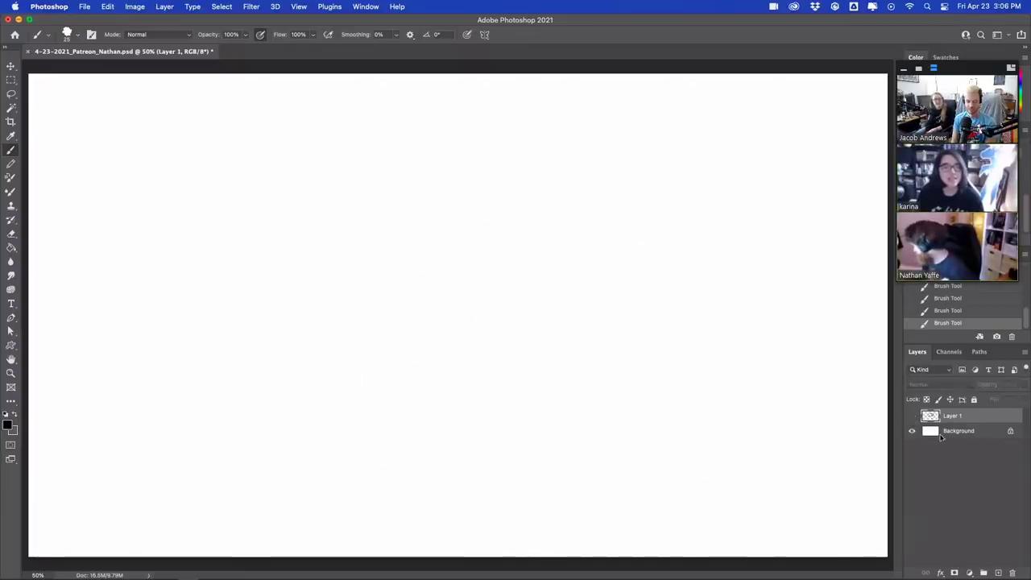
left_click(999, 573)
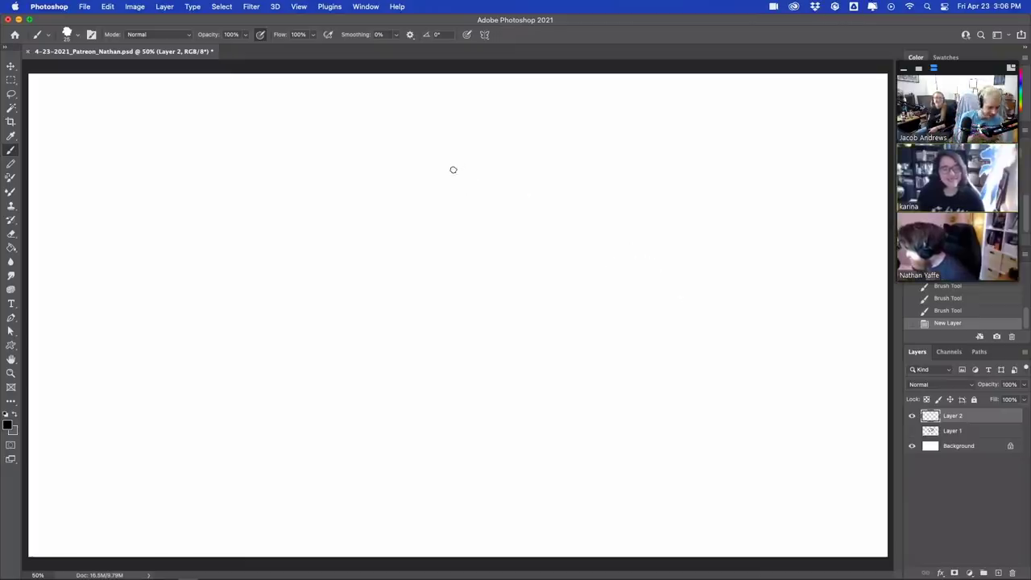
mouse_move(448, 180)
left_mouse_down()
mouse_move(497, 140)
mouse_move(558, 126)
mouse_move(598, 138)
left_mouse_up()
mouse_move(447, 182)
left_mouse_down()
mouse_move(431, 215)
mouse_move(463, 244)
mouse_move(556, 230)
left_mouse_up()
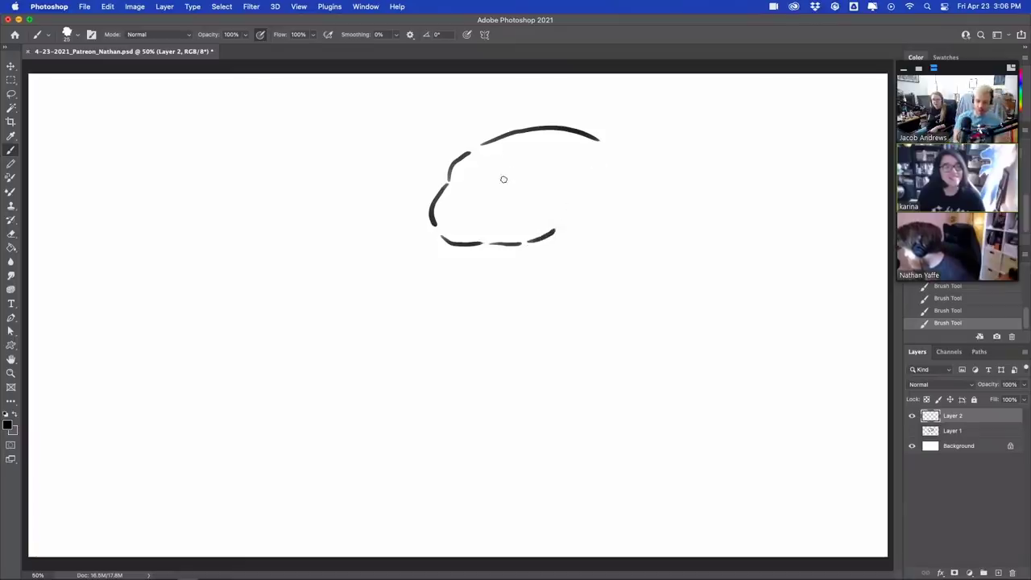
- Draw the lizard's heavy-lidded eye, nostrils and long toothed mouth, closing the gap in the forehead outline
mouse_move(500, 179)
left_mouse_down()
mouse_move(532, 163)
mouse_move(528, 182)
mouse_move(510, 183)
left_mouse_up()
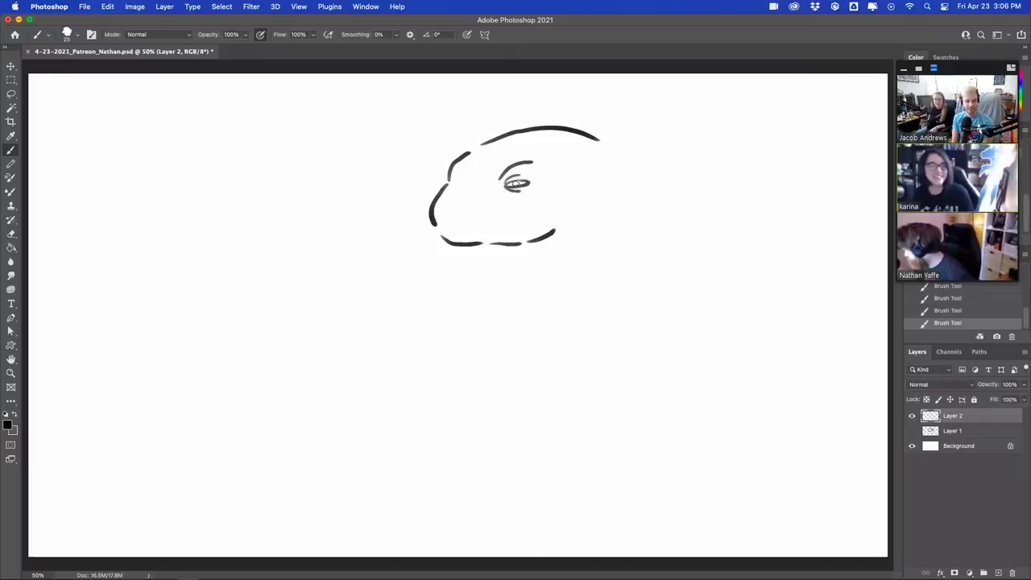
left_click(440, 211)
left_click(469, 211)
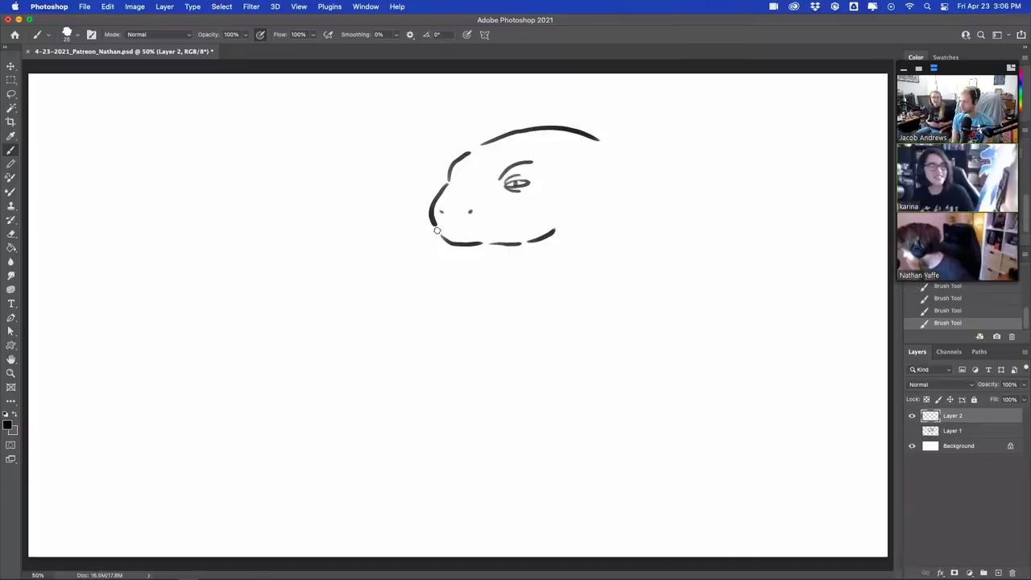
left_click_drag(441, 234, 539, 221)
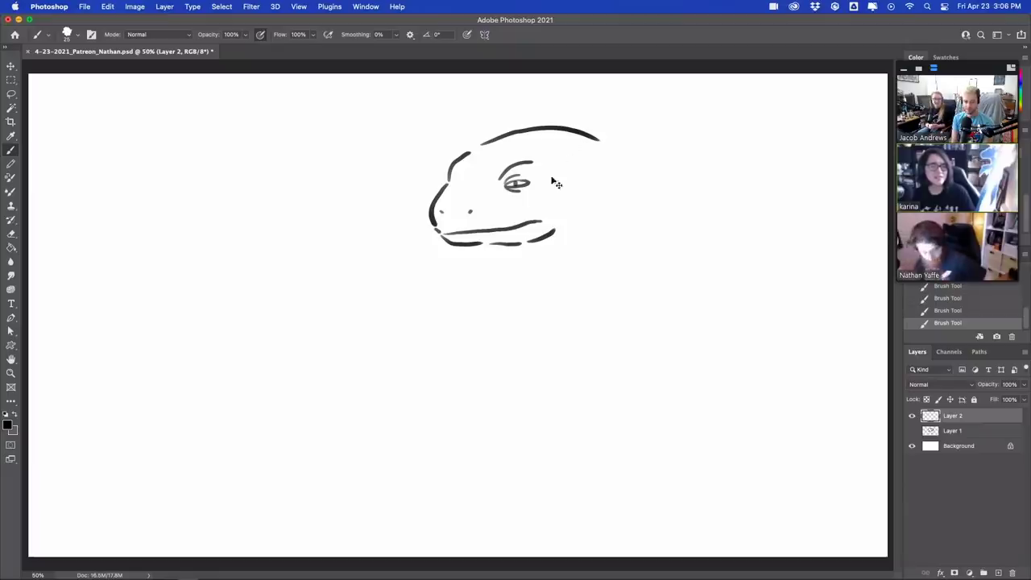
key("super+z")
left_click_drag(435, 229, 539, 218)
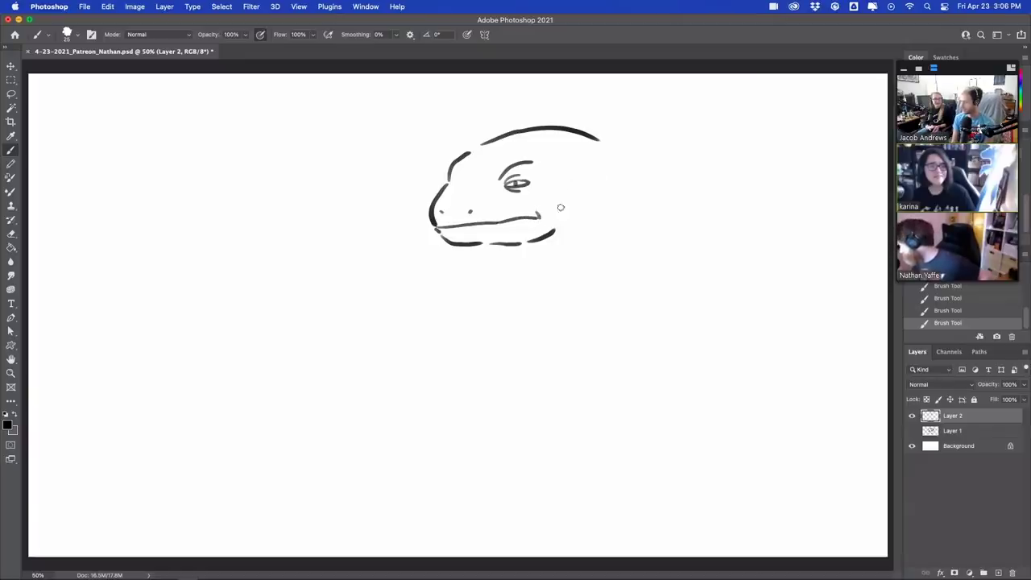
left_click_drag(468, 154, 505, 136)
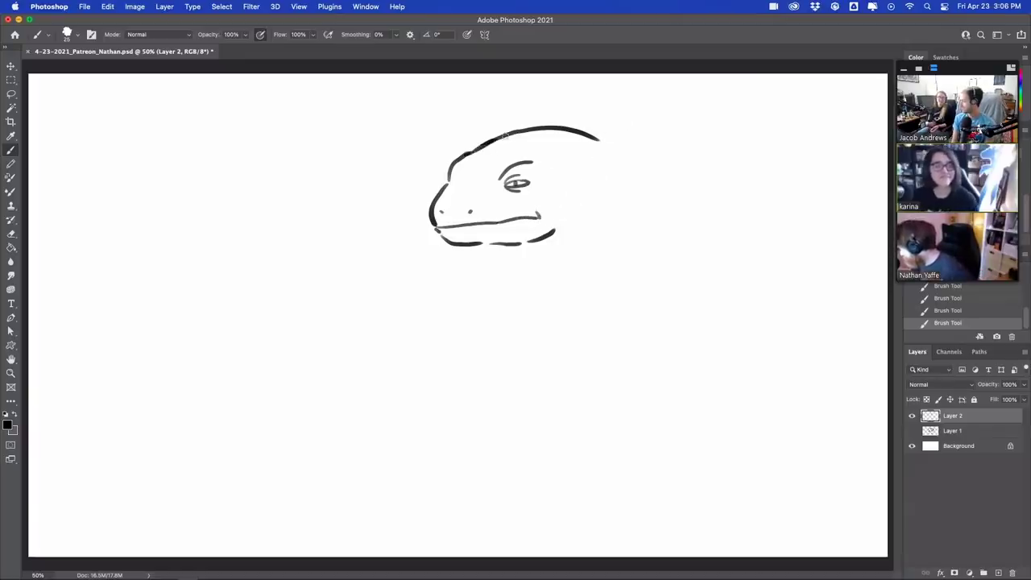
left_click_drag(458, 183, 468, 181)
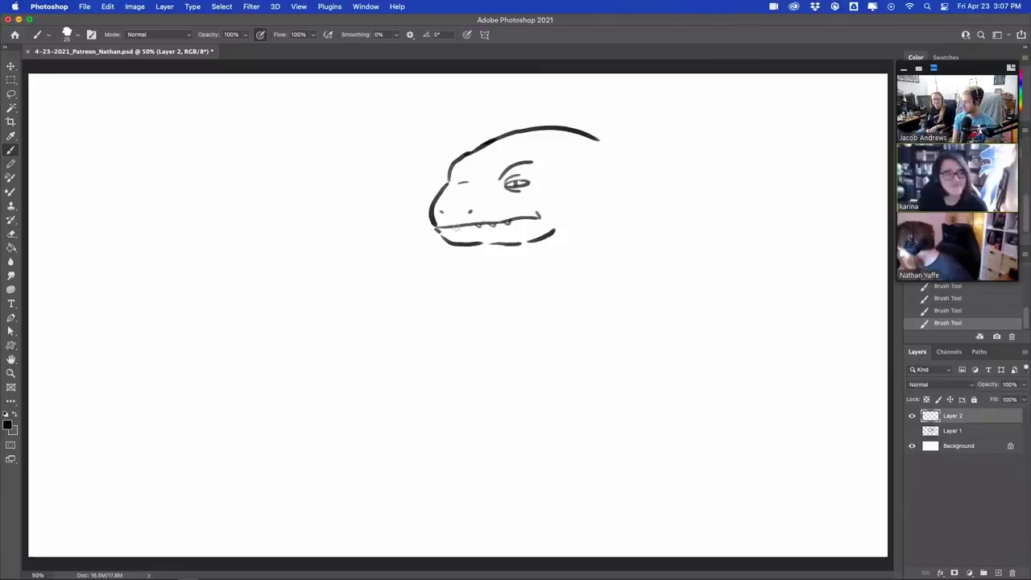
- Draw two spikes behind the head, the curved back line and the start of the throat line
mouse_move(577, 129)
left_mouse_down()
mouse_move(618, 106)
mouse_move(612, 140)
mouse_move(656, 138)
mouse_move(687, 206)
left_mouse_up()
left_click_drag(508, 247, 532, 277)
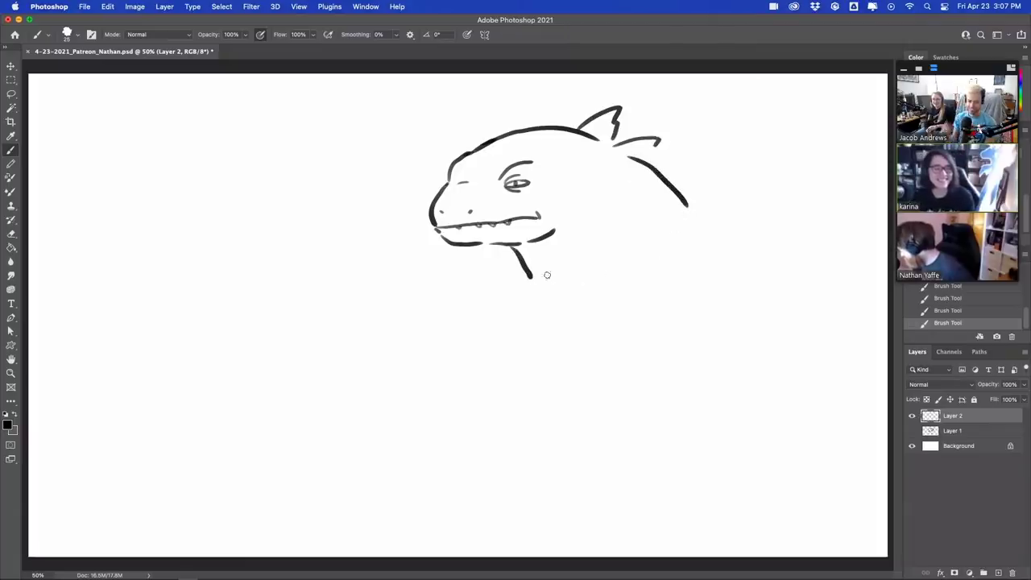
left_click_drag(686, 204, 715, 245)
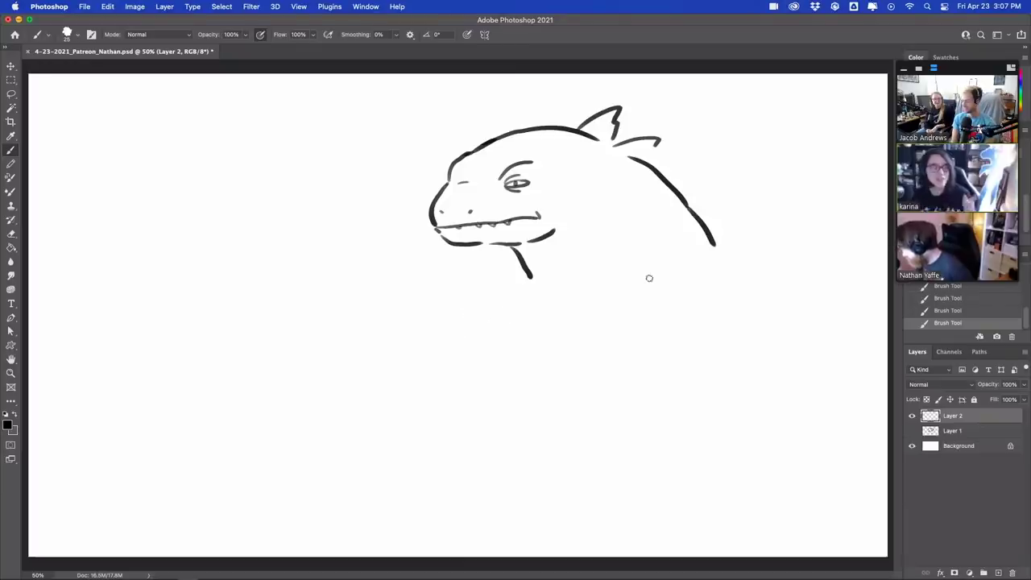
- Draw the lizard's bent arm ending in a closed hand, and clean up the line under the elbow
mouse_move(677, 284)
left_mouse_down()
mouse_move(688, 310)
mouse_move(683, 358)
left_mouse_up()
mouse_move(636, 300)
left_mouse_down()
mouse_move(627, 333)
mouse_move(588, 351)
left_mouse_up()
left_click_drag(637, 379, 683, 352)
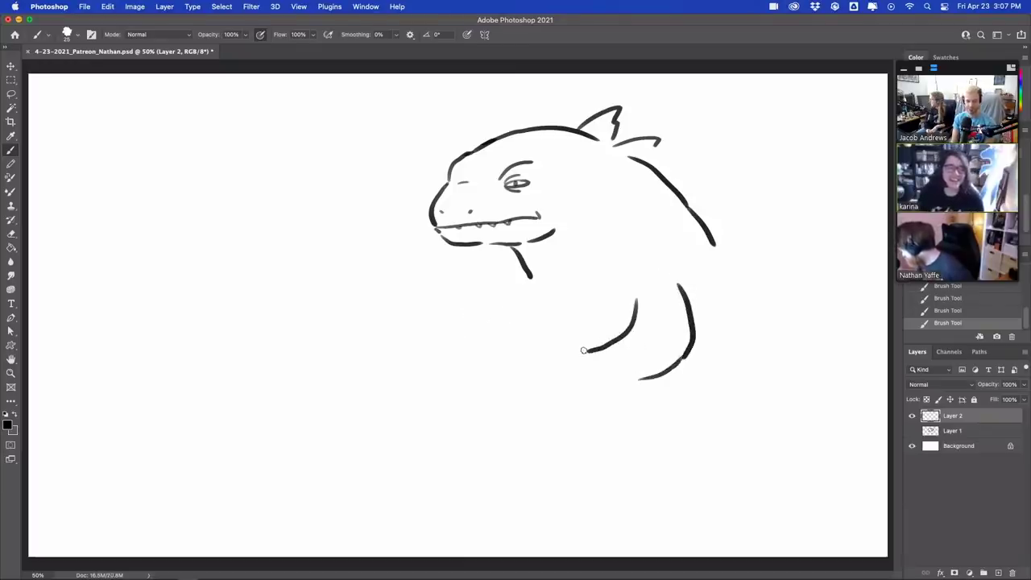
mouse_move(583, 350)
left_mouse_down()
mouse_move(570, 343)
mouse_move(537, 359)
mouse_move(556, 399)
mouse_move(635, 387)
mouse_move(686, 361)
left_mouse_up()
key("e")
left_click_drag(633, 382, 683, 354)
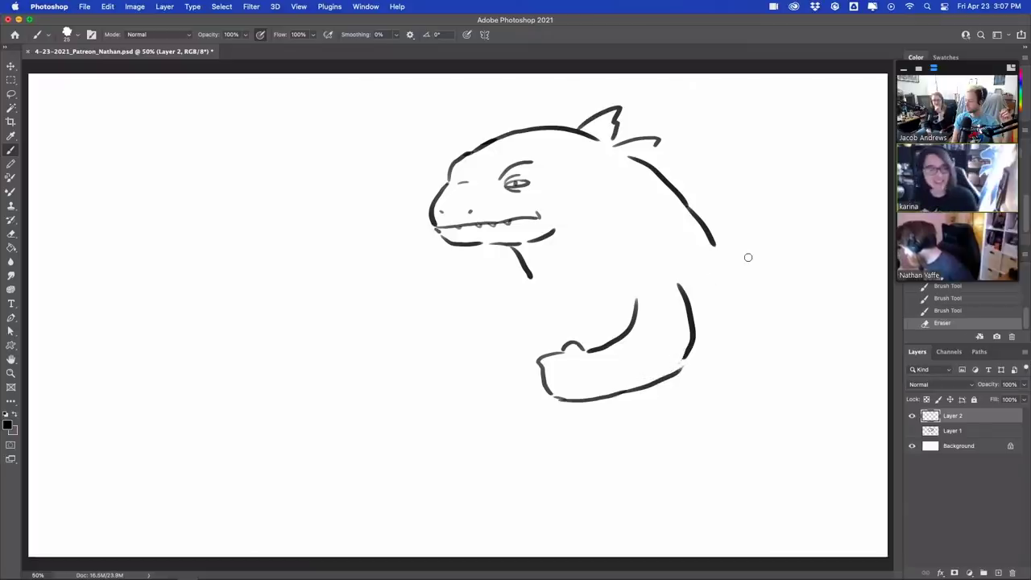
left_click(541, 339)
left_click(555, 335)
left_click(557, 334)
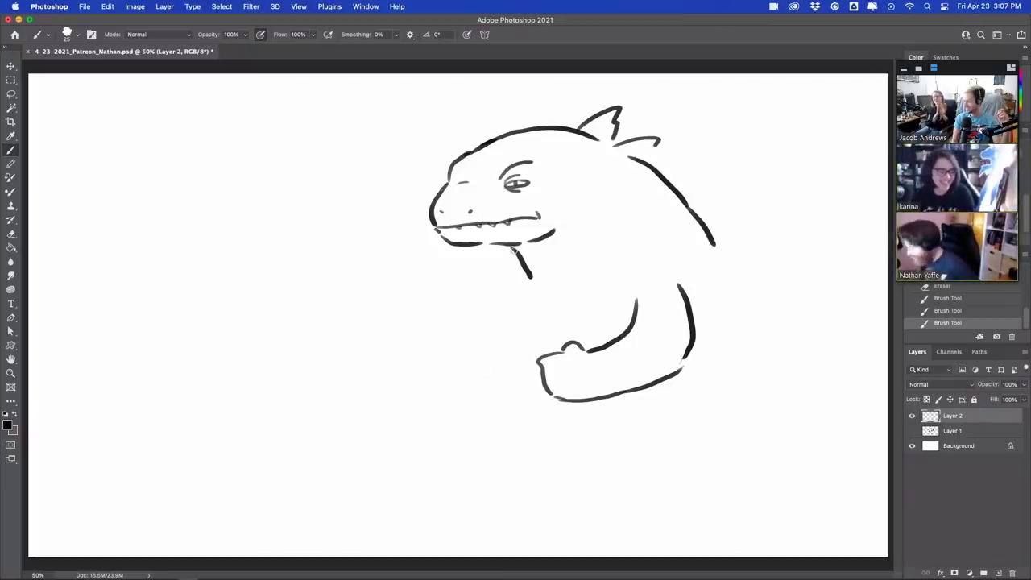
- Extend the throat line downward, add creases behind the jaw and refine the brow and forehead outline
left_click_drag(530, 275, 531, 307)
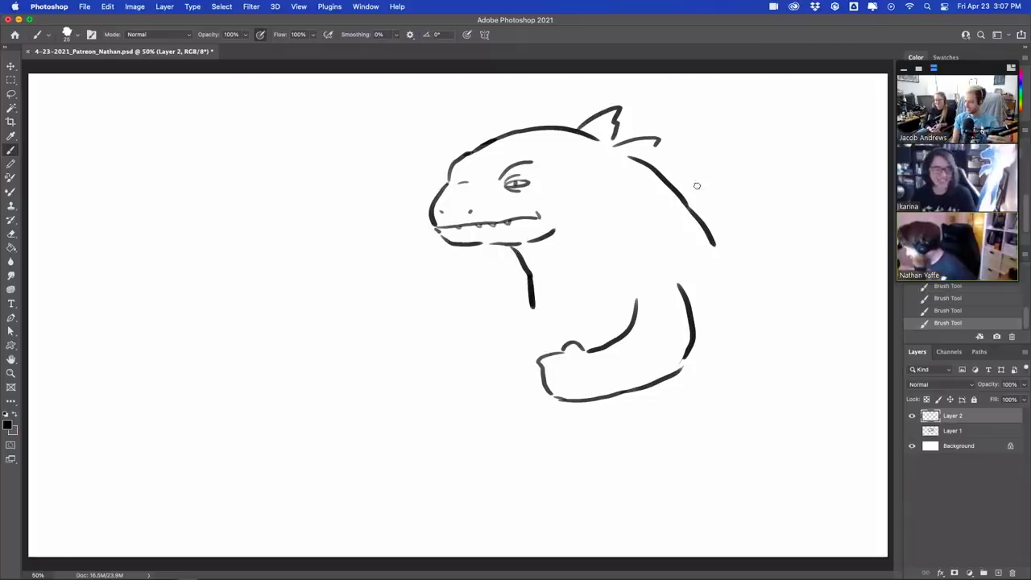
left_click_drag(576, 213, 563, 231)
left_click_drag(532, 162, 542, 167)
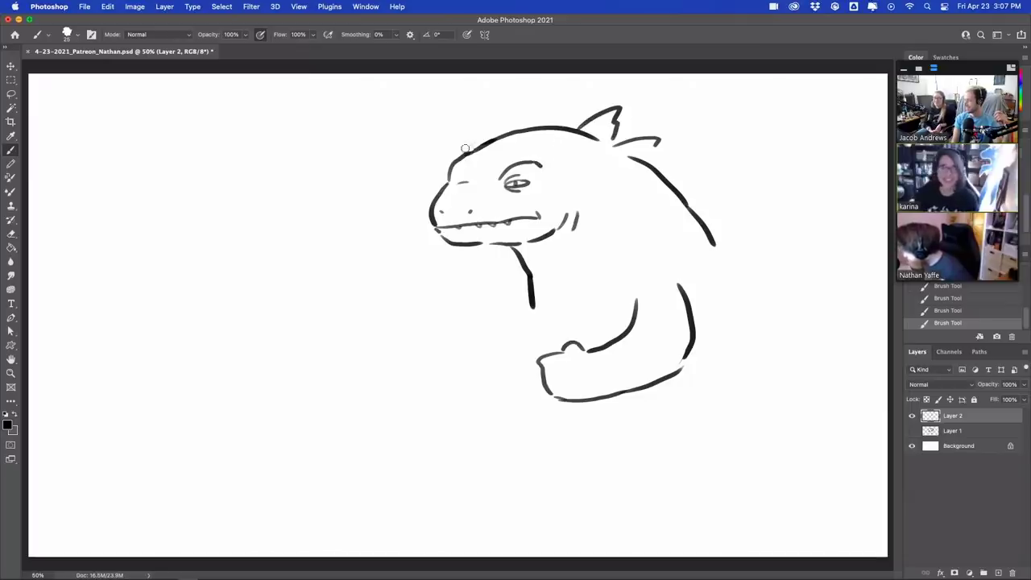
mouse_move(468, 148)
left_mouse_down()
mouse_move(505, 162)
mouse_move(496, 182)
mouse_move(528, 147)
mouse_move(540, 89)
mouse_move(463, 149)
mouse_move(481, 62)
mouse_move(463, 152)
mouse_move(490, 140)
left_mouse_up()
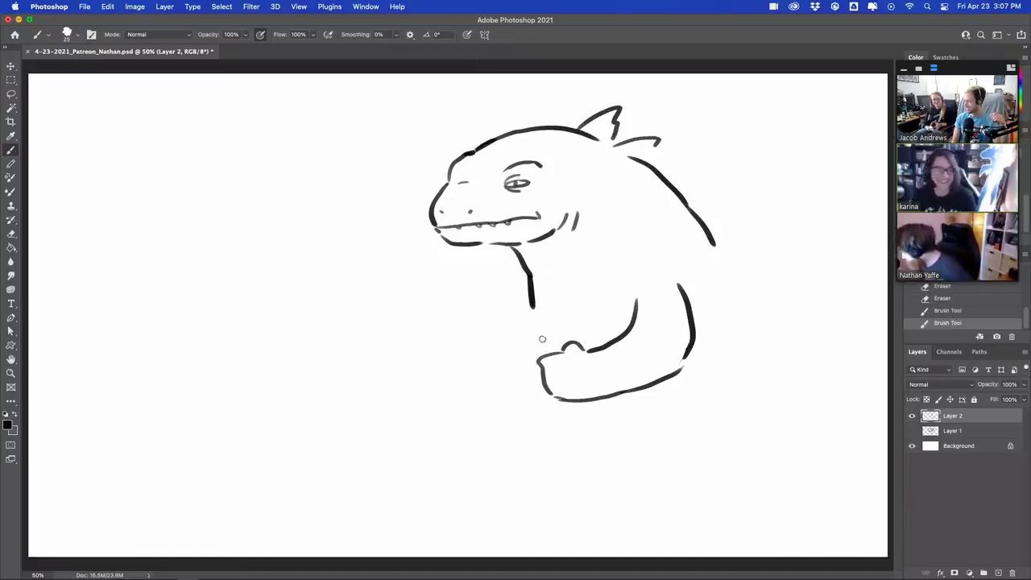
- Draw the fingers gripping an angular mug handle, and start the mug's right edge below it
mouse_move(538, 339)
left_mouse_down()
mouse_move(557, 345)
mouse_move(547, 355)
left_mouse_up()
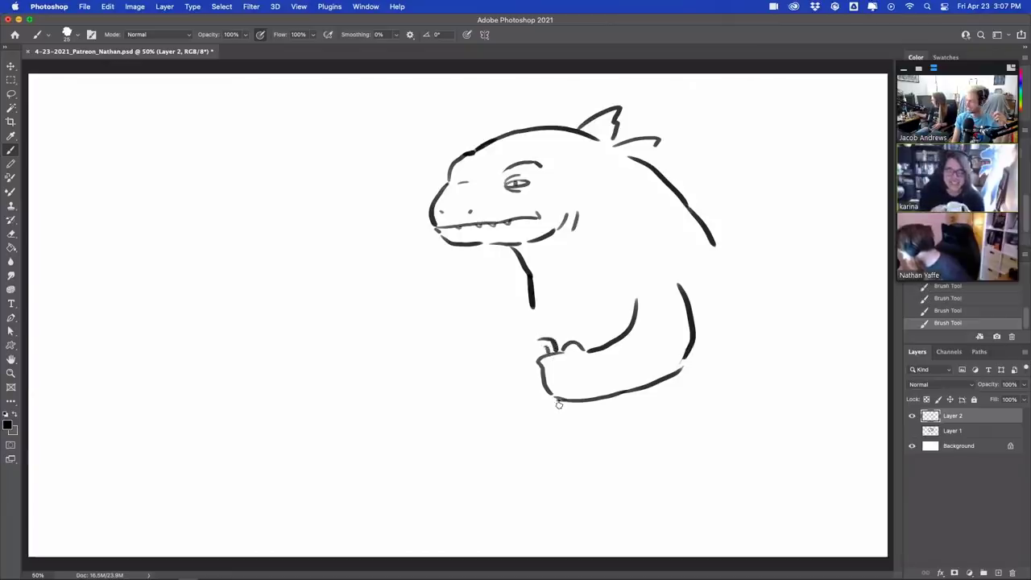
left_click_drag(559, 401, 555, 414)
mouse_move(530, 352)
left_mouse_down()
mouse_move(535, 395)
mouse_move(550, 347)
left_mouse_up()
mouse_move(534, 392)
left_mouse_down()
mouse_move(544, 420)
mouse_move(560, 415)
mouse_move(570, 348)
mouse_move(543, 443)
left_mouse_up()
left_click_drag(488, 352, 509, 459)
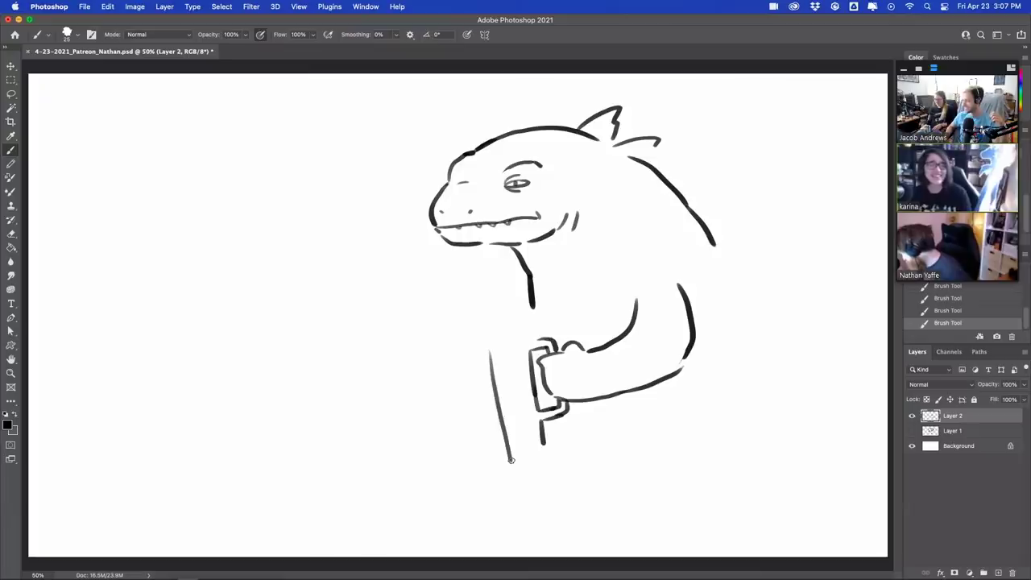
key("super+z")
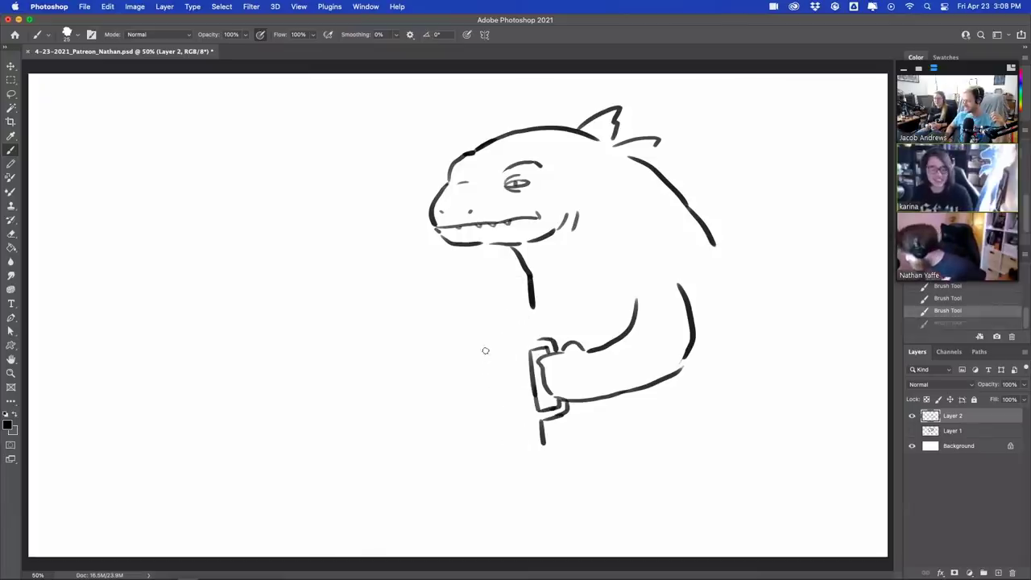
left_click_drag(485, 350, 496, 465)
key("super+z")
- Draw the tall rectangular box-shaped mug body in perspective, with two side faces and a diamond-shaped top
left_click_drag(485, 353, 489, 403)
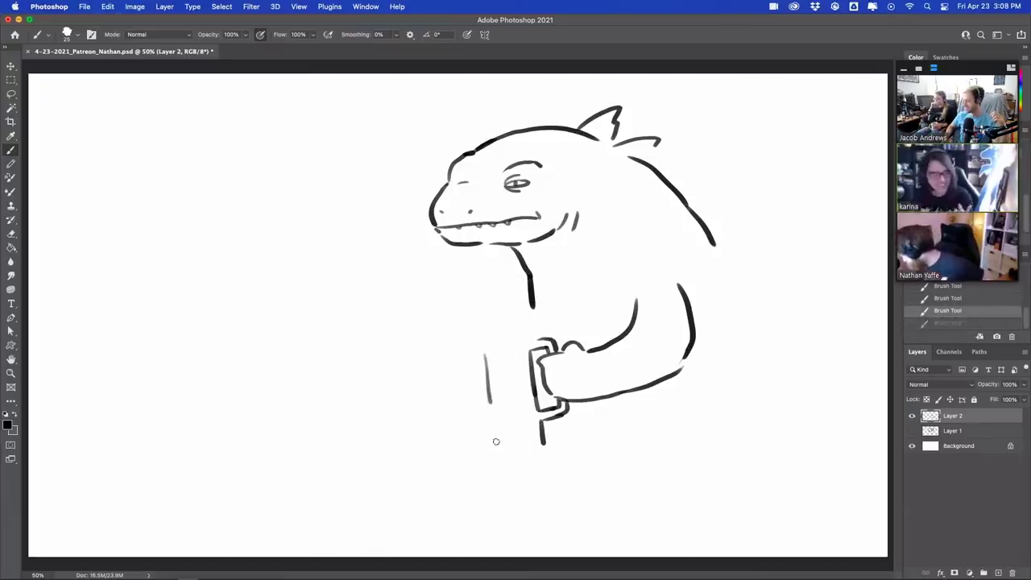
left_click_drag(496, 441, 545, 447)
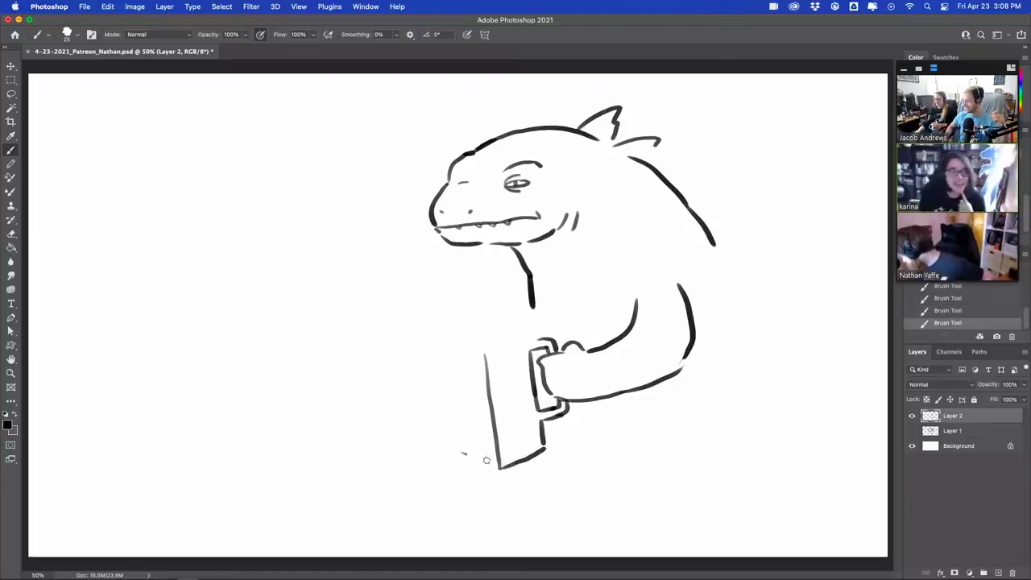
left_click_drag(487, 460, 498, 467)
mouse_move(450, 362)
left_mouse_down()
mouse_move(464, 450)
mouse_move(453, 388)
left_mouse_up()
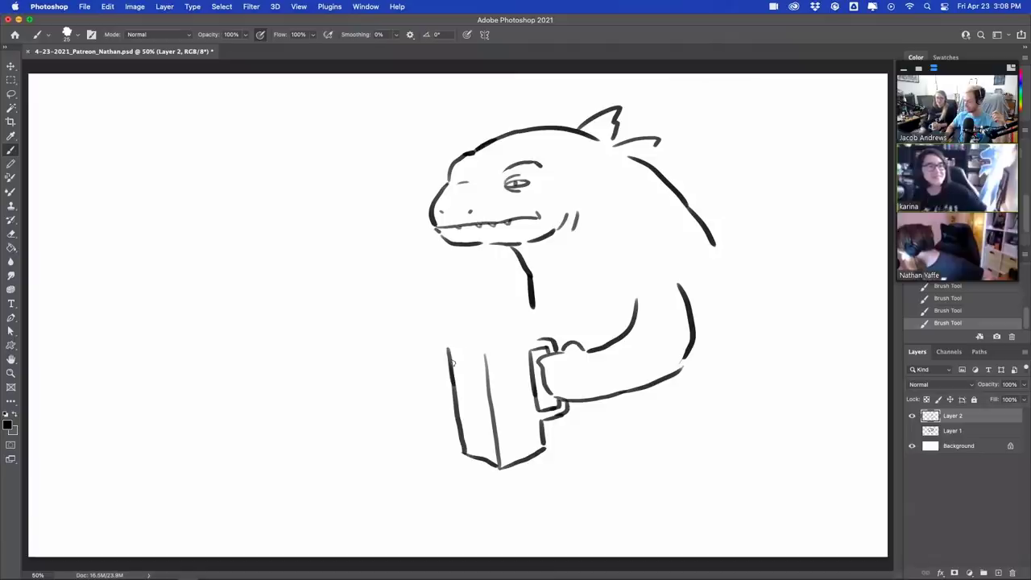
left_click_drag(448, 342, 520, 337)
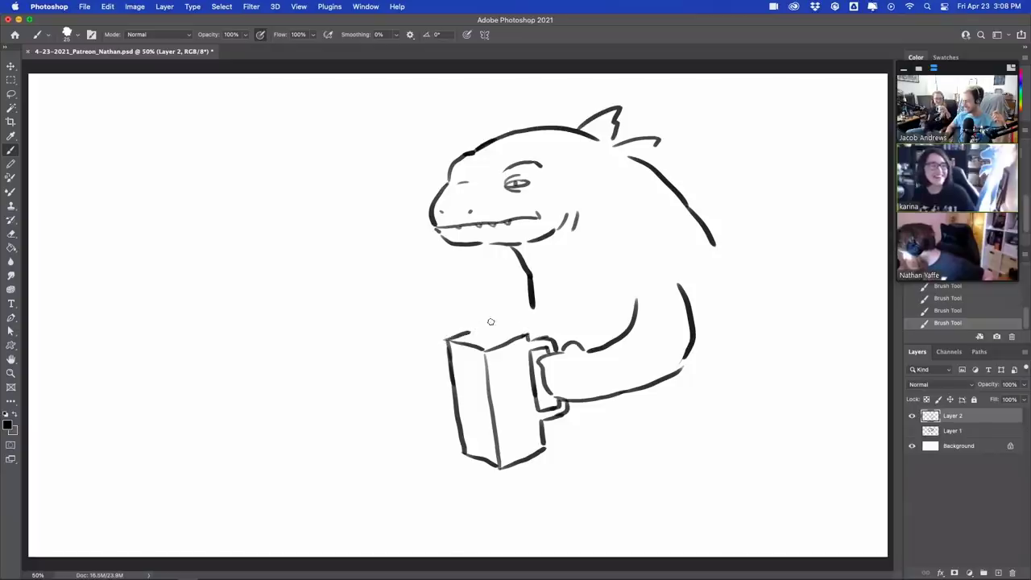
key("super+z")
left_click_drag(490, 326, 528, 331)
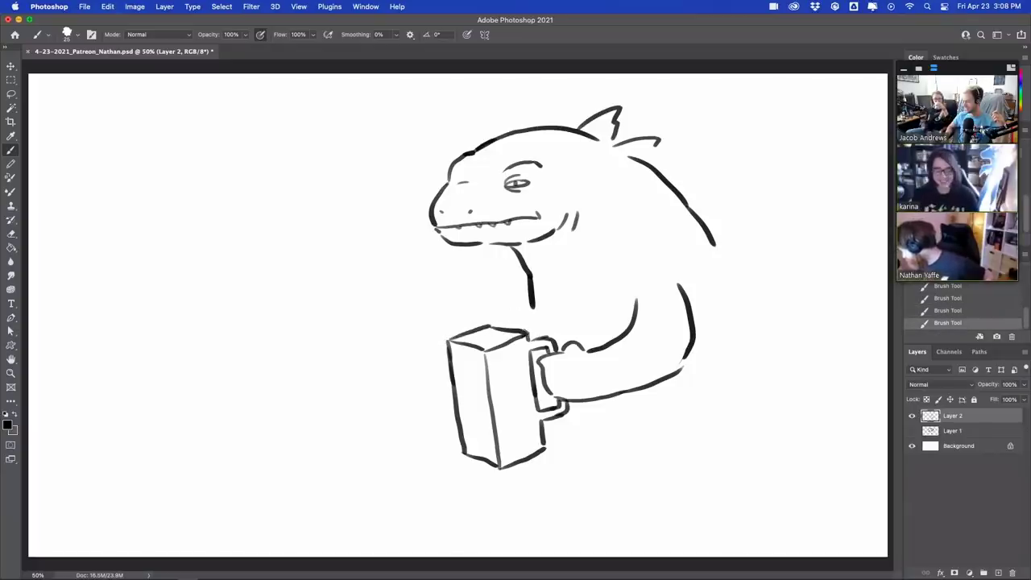
- Draw the inner rim and dark coffee opening on the mug's top face, with wavy steam lines rising above
mouse_move(465, 339)
left_mouse_down()
mouse_move(511, 337)
mouse_move(491, 344)
left_mouse_up()
key("super+z")
key("super+z")
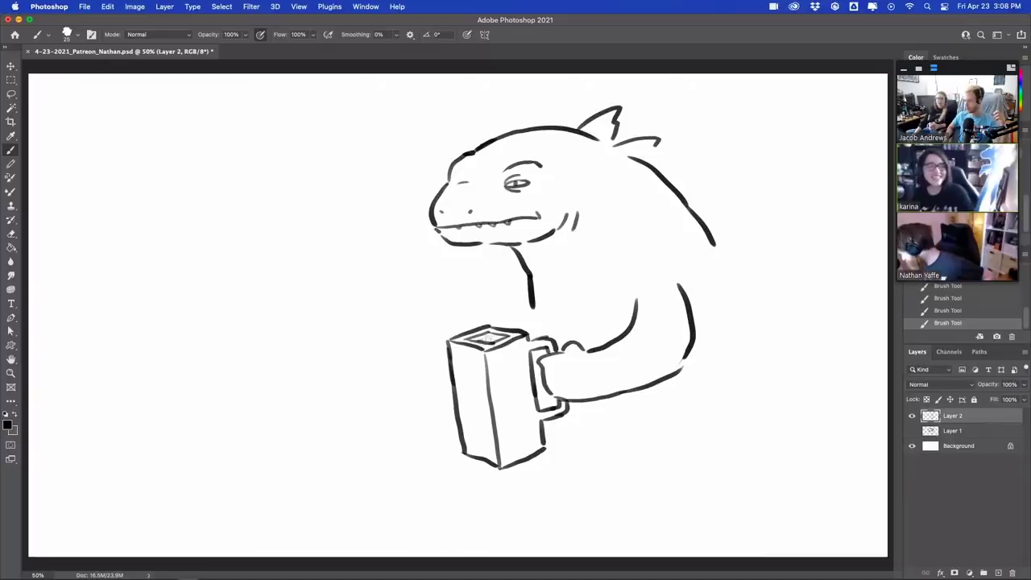
mouse_move(467, 313)
left_mouse_down()
mouse_move(477, 280)
mouse_move(484, 310)
mouse_move(501, 299)
left_mouse_up()
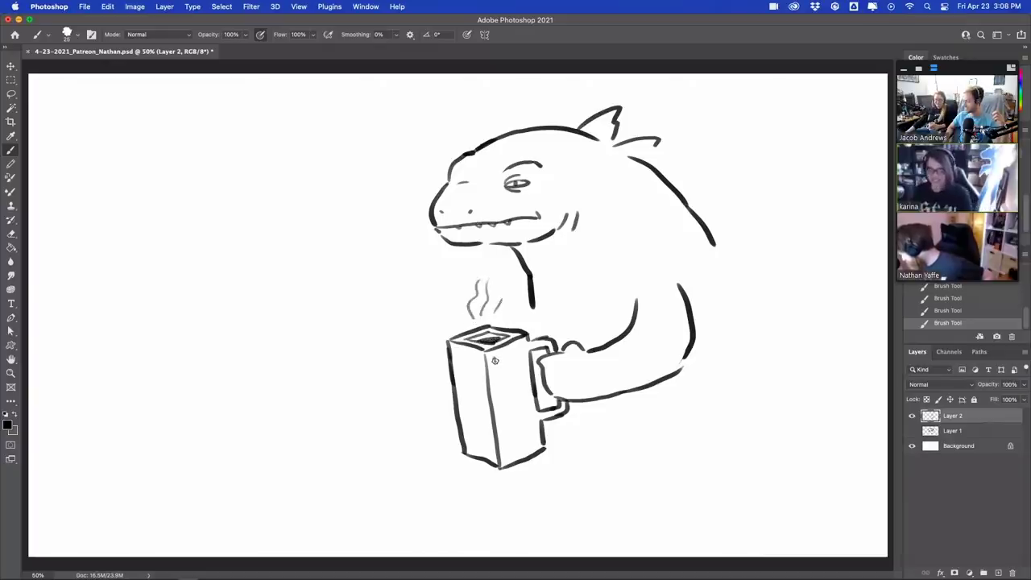
- Add a small filled square near the top of the mug's right face, erasing the extra marks beside it
key("super+z")
left_click(492, 359)
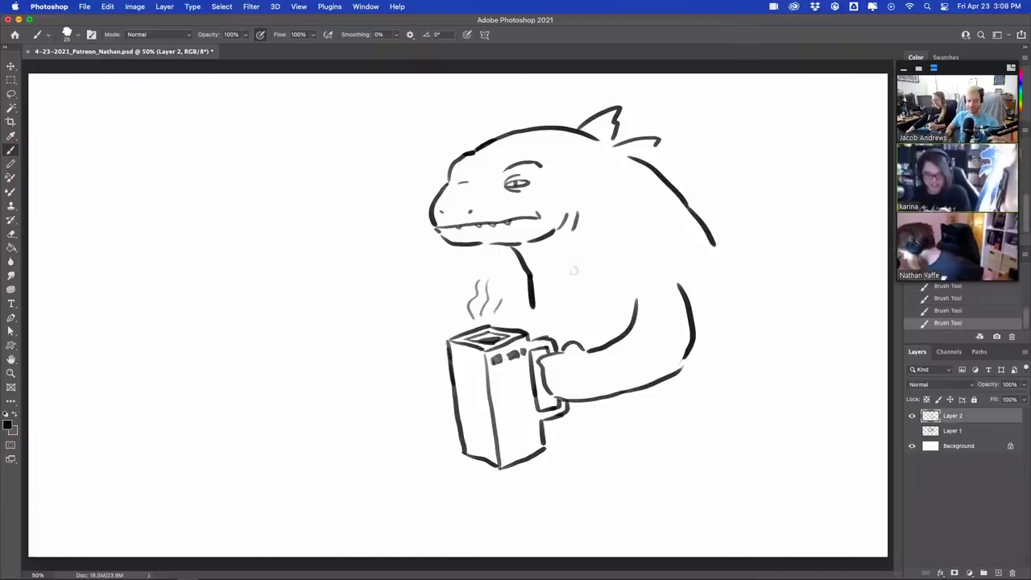
left_click_drag(525, 351, 508, 357)
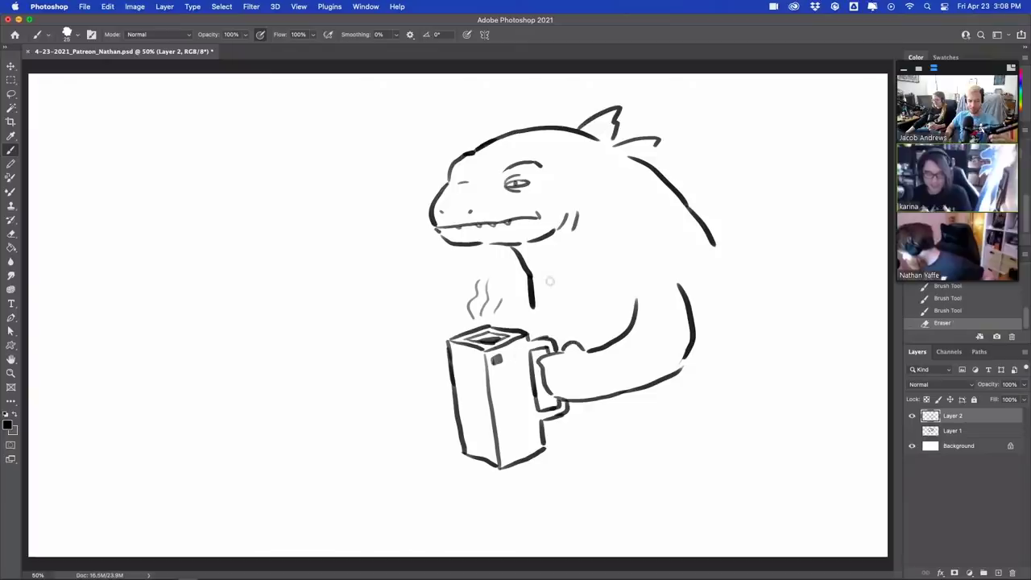
- Draw two rows of four dark window dots across the upper part of the mug's right face
left_click(508, 356)
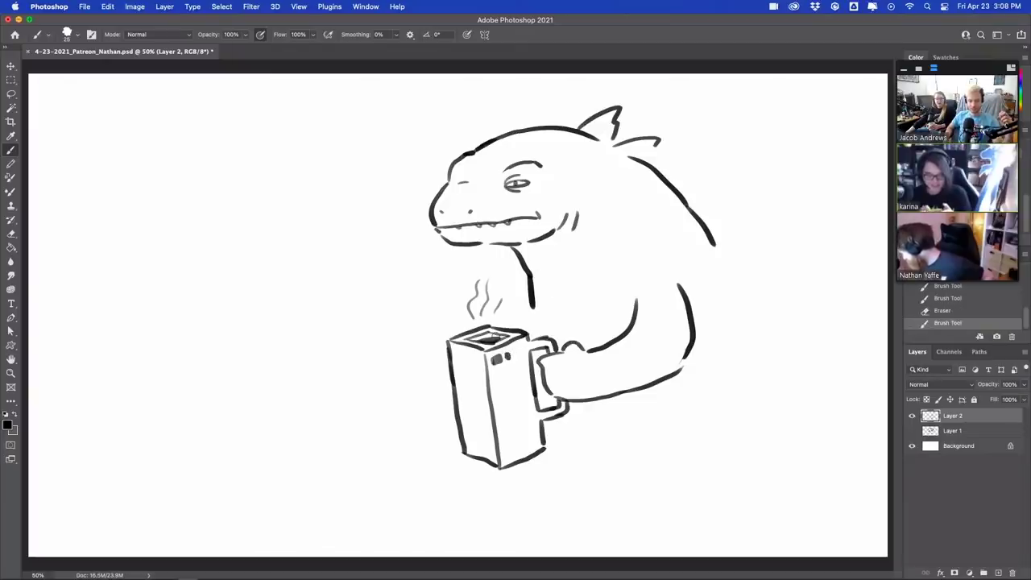
mouse_move(507, 355)
left_mouse_down()
mouse_move(495, 358)
mouse_move(505, 355)
left_mouse_up()
left_click(504, 355)
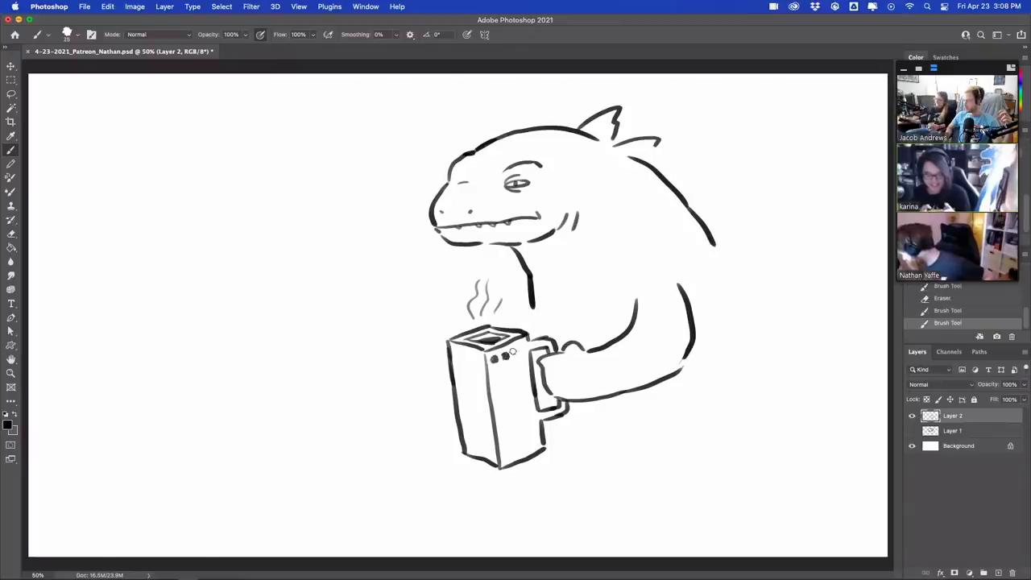
left_click(515, 353)
left_click(524, 352)
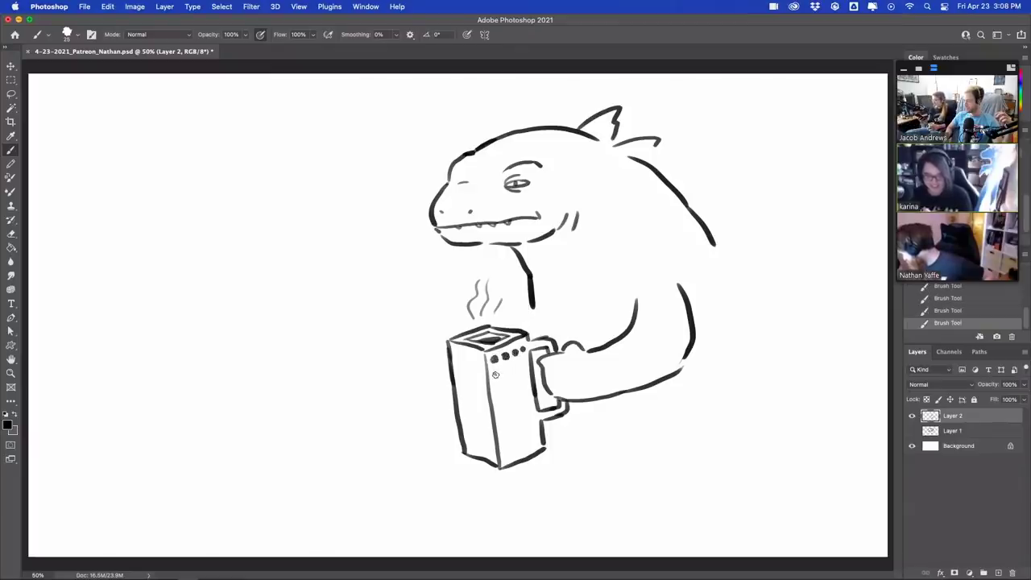
left_click(496, 371)
left_click(508, 369)
left_click(517, 367)
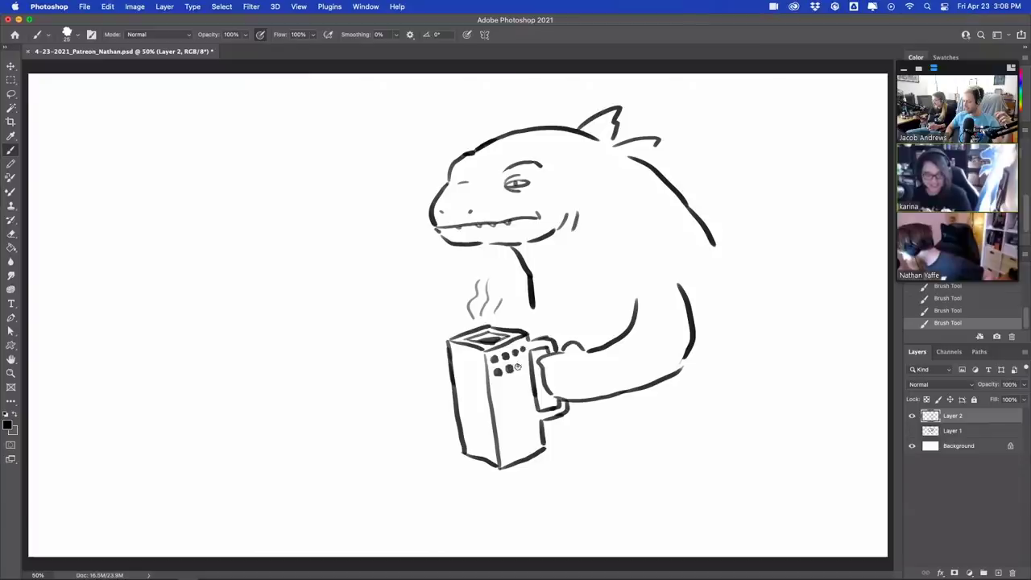
left_click(525, 362)
- Continue the window pattern on the mug's right face with three more rows of dots through the middle
left_click(500, 388)
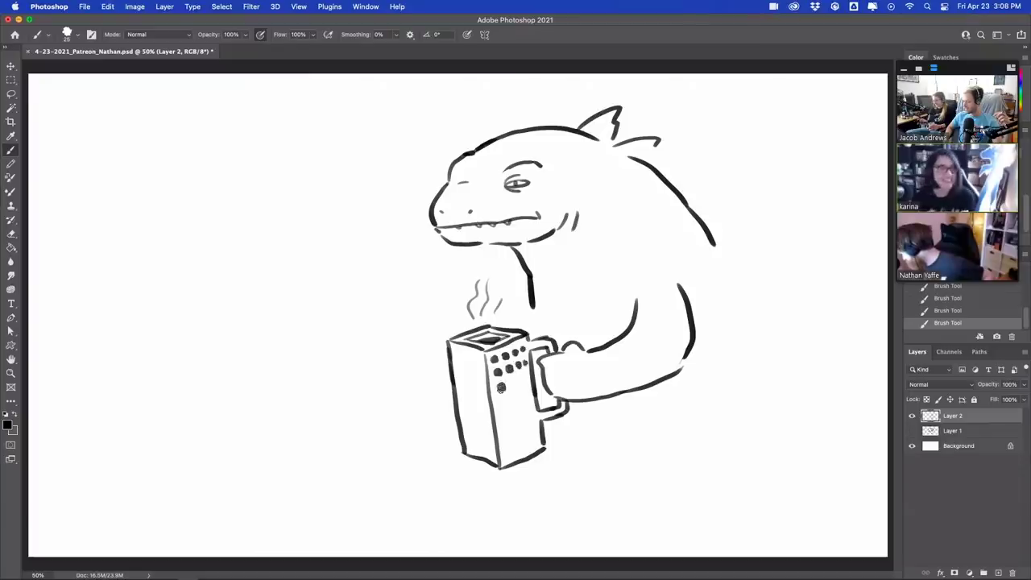
left_click(511, 385)
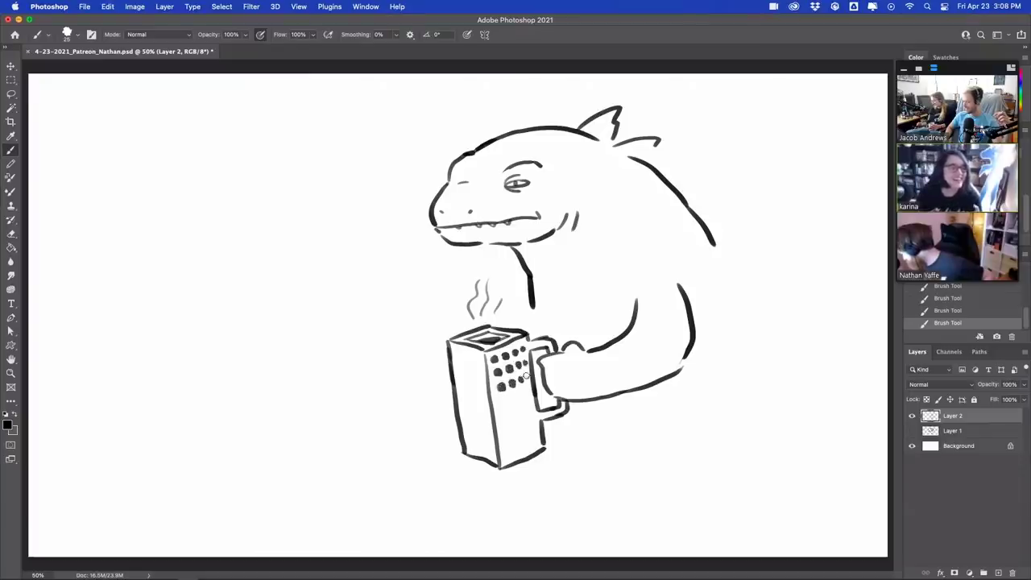
left_click(503, 405)
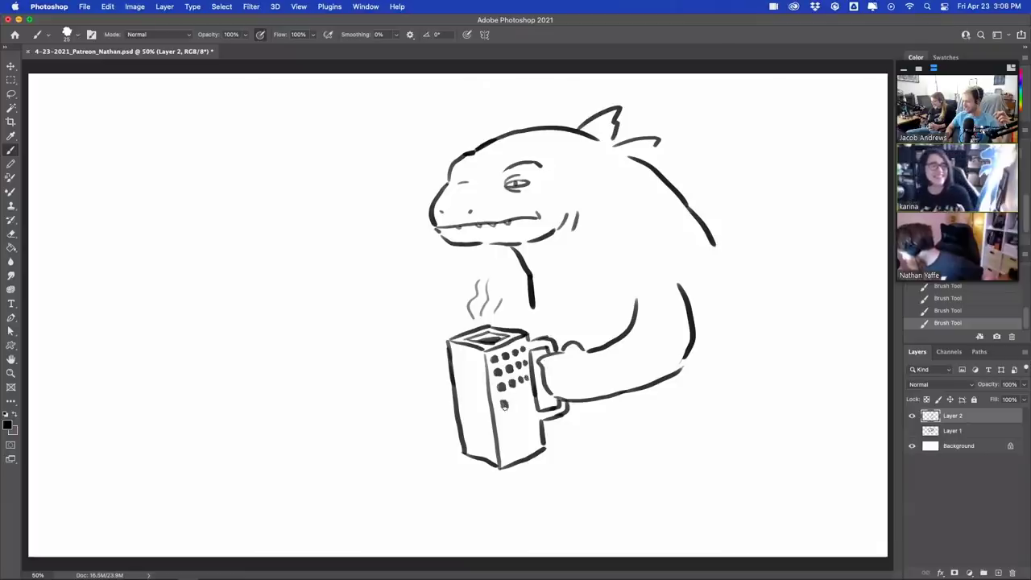
left_click(513, 402)
left_click(524, 399)
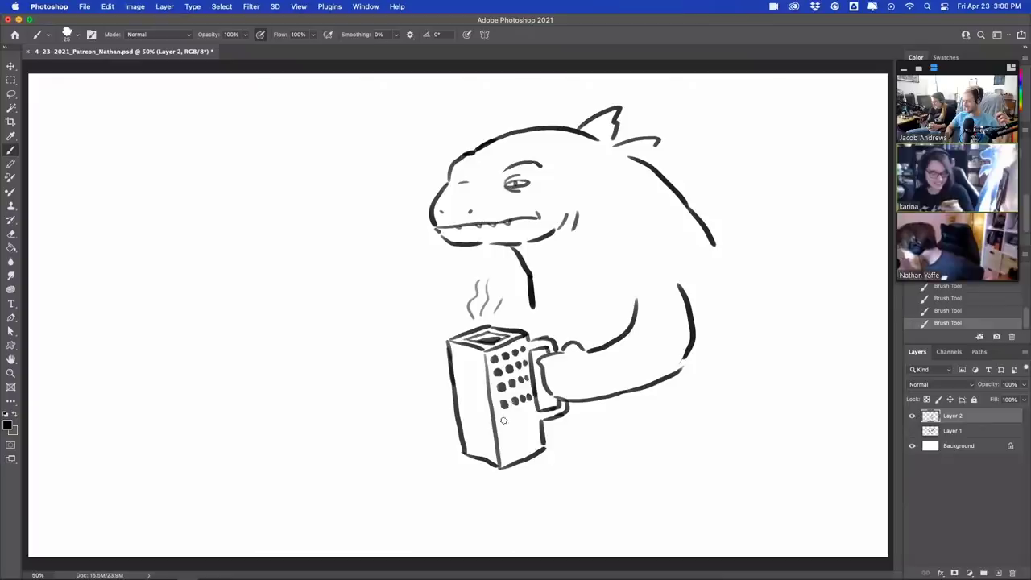
left_click(505, 421)
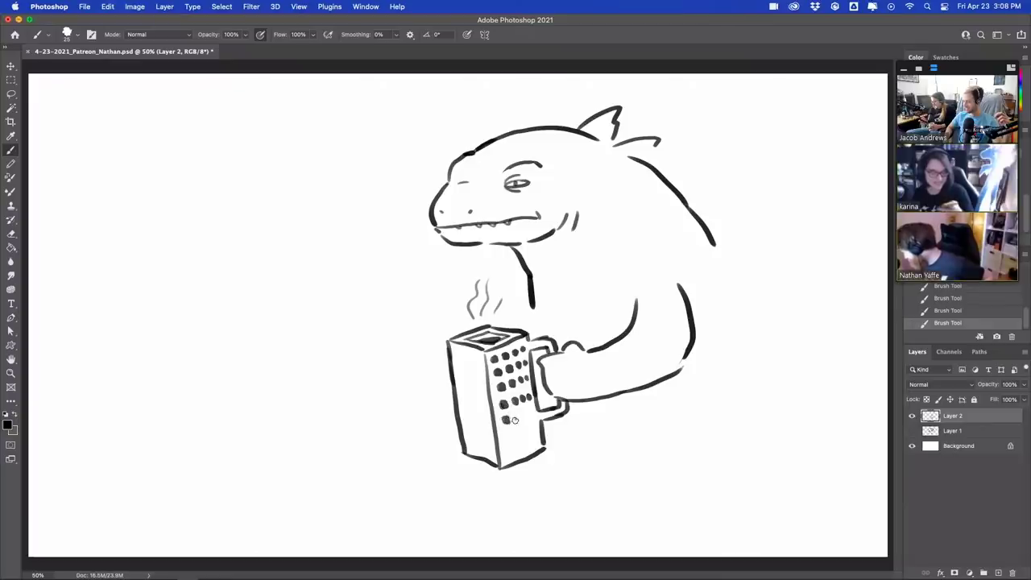
left_click(516, 418)
left_click(528, 415)
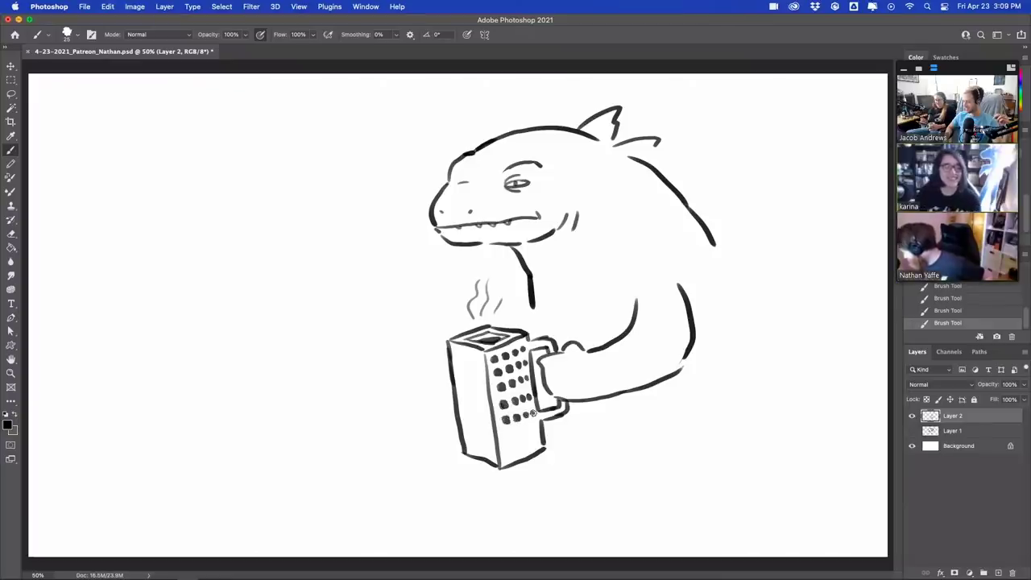
- Fill the lower end of the mug's right face with two final rows of window dots
left_click(508, 437)
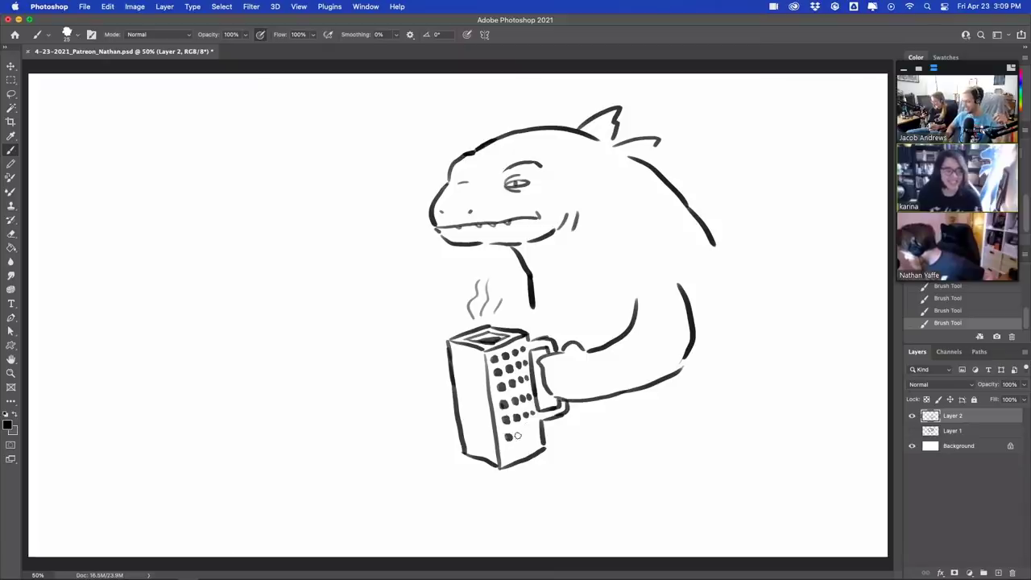
left_click(519, 434)
left_click(530, 430)
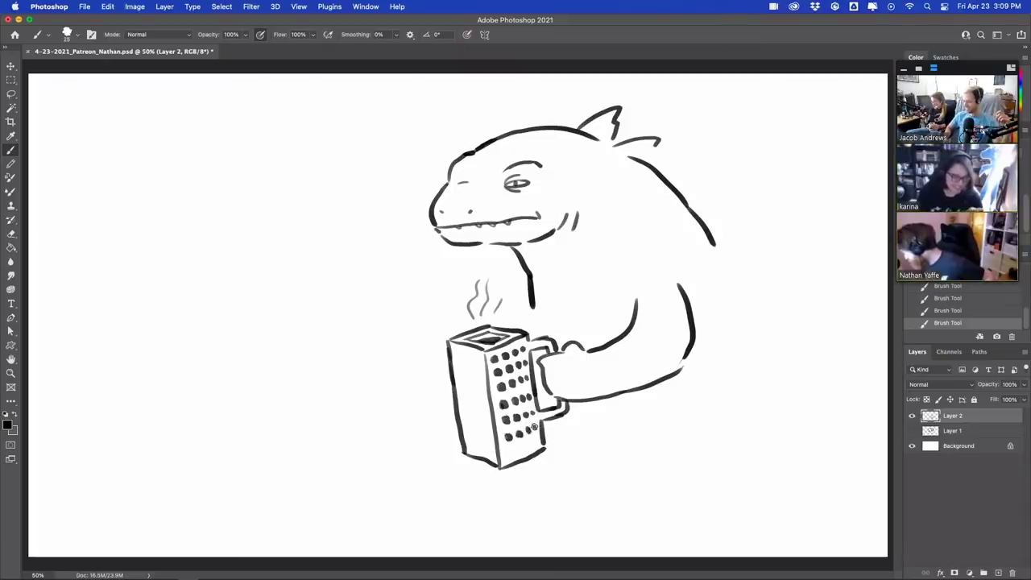
left_click(510, 452)
left_click(522, 448)
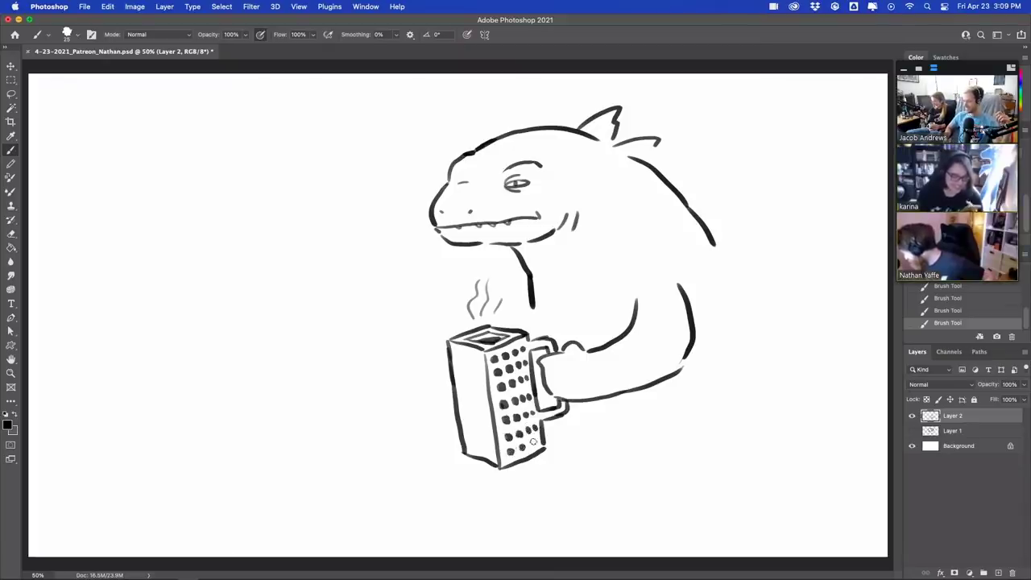
left_click(530, 445)
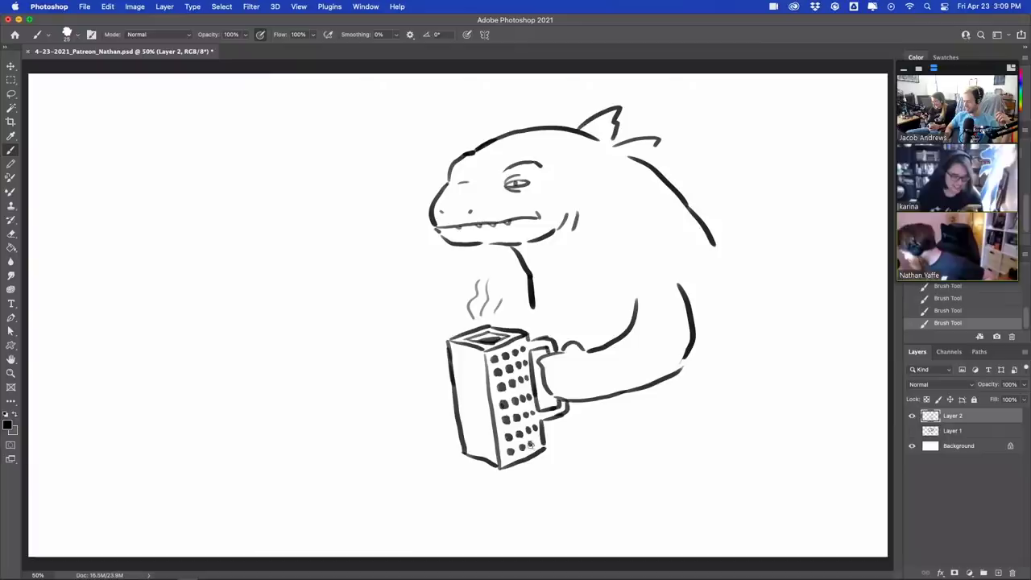
- Add a row of three small window dots near the upper edge of the mug's left face
left_click(476, 359)
left_click(467, 358)
left_click(467, 356)
left_click(459, 356)
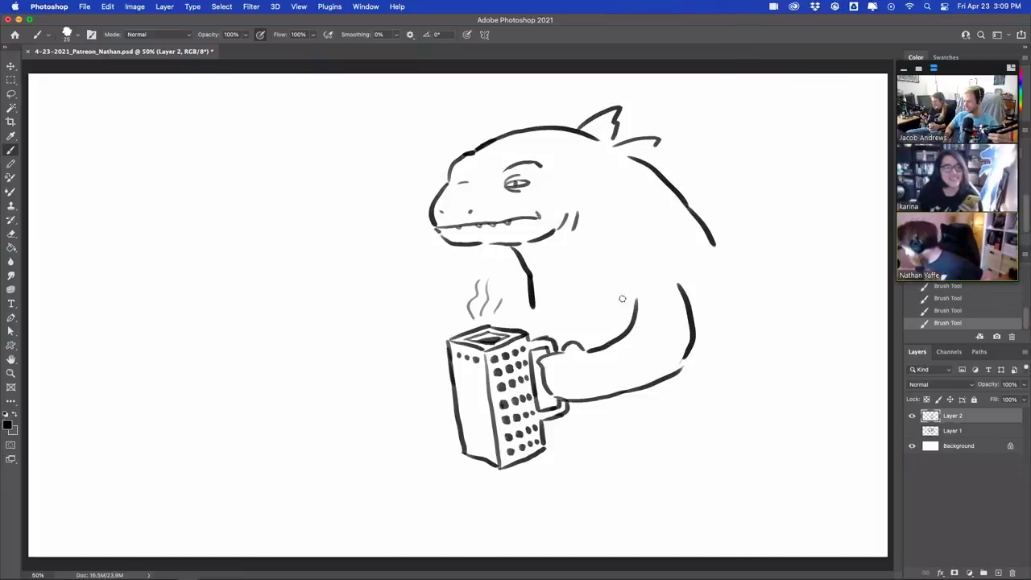
- Draw a robe with a wide hanging sleeve and a diagonal collar band, erasing the old arm outline inside the sleeve
mouse_move(607, 352)
left_mouse_down()
mouse_move(621, 435)
mouse_move(720, 374)
mouse_move(730, 299)
left_mouse_up()
left_click_drag(580, 329, 697, 216)
mouse_move(522, 281)
left_mouse_down()
mouse_move(533, 323)
mouse_move(549, 329)
mouse_move(526, 325)
mouse_move(700, 231)
left_mouse_up()
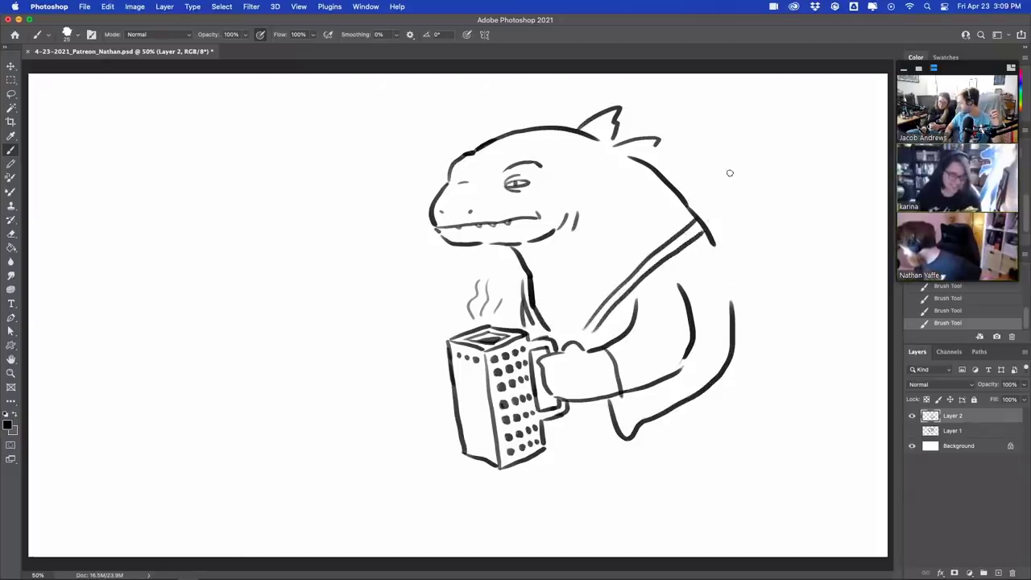
mouse_move(626, 380)
left_mouse_down()
mouse_move(638, 387)
mouse_move(683, 371)
mouse_move(680, 287)
mouse_move(701, 311)
mouse_move(704, 300)
left_mouse_up()
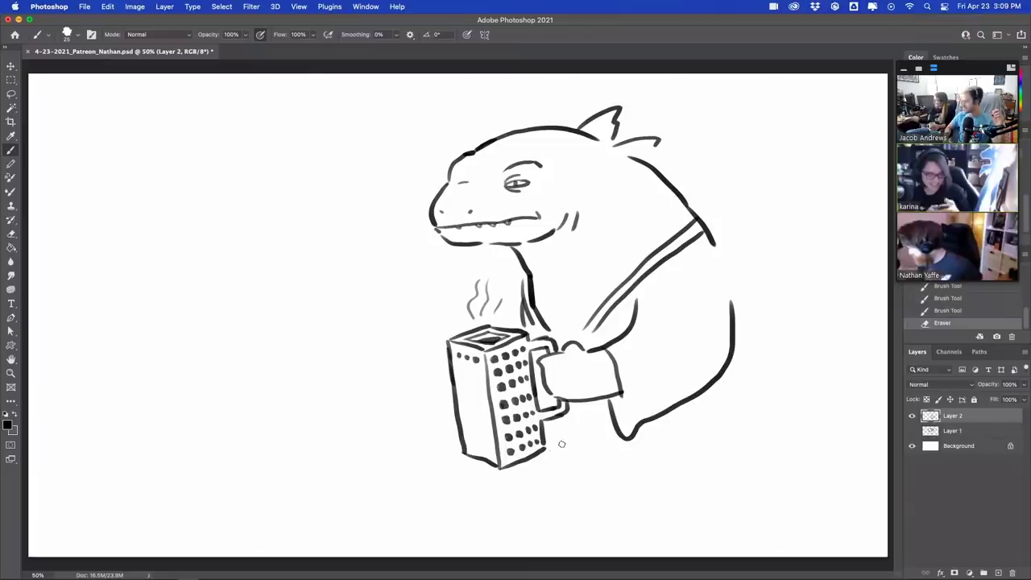
- Move the whole creature sketch left and slightly up toward the middle of the canvas
key("v")
left_click_drag(570, 239, 475, 226)
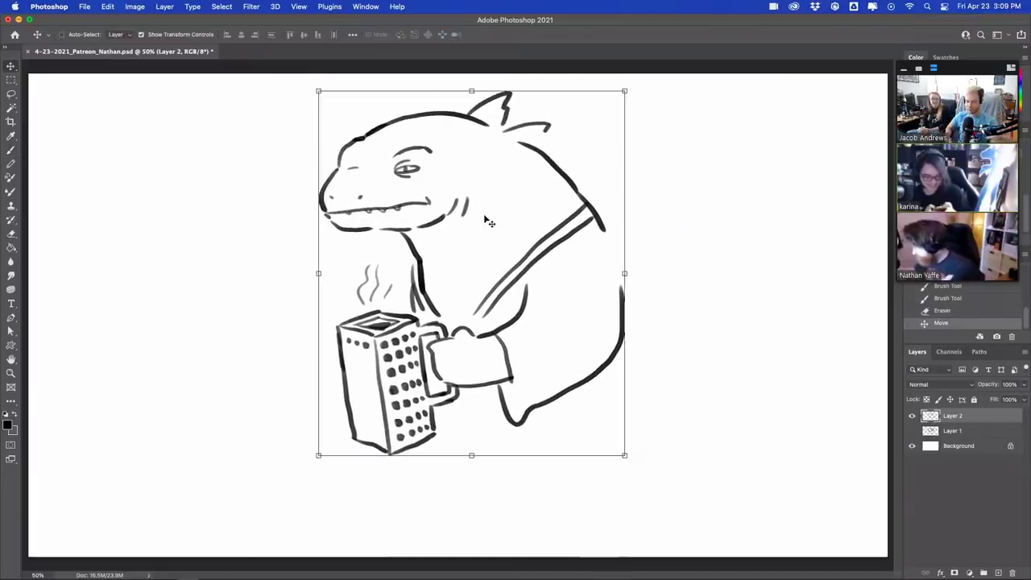
key("b")
- Add a second row of window dots on the mug's left face, erasing the trial row drawn beneath it
left_click(359, 349)
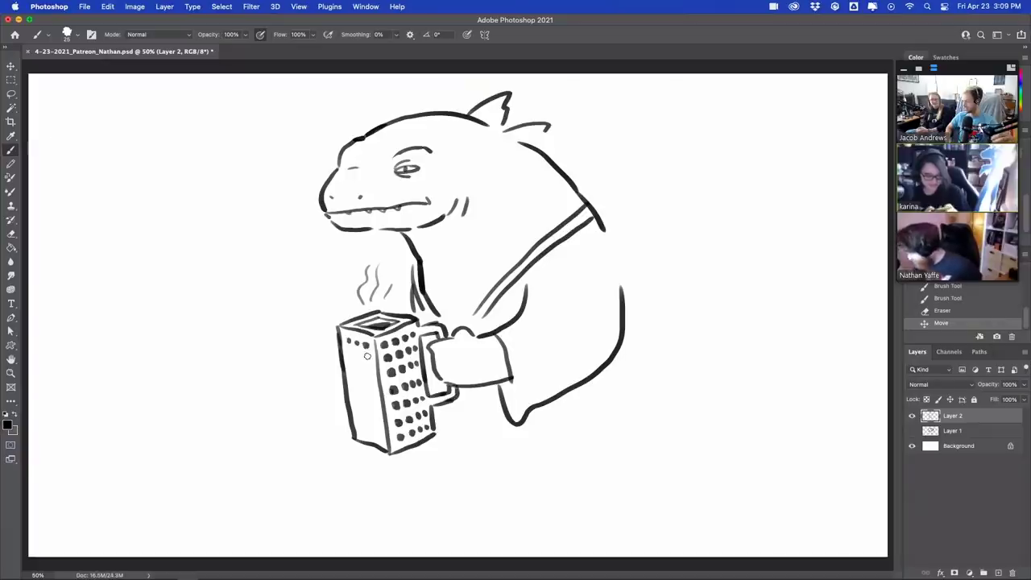
left_click(366, 356)
left_click(350, 354)
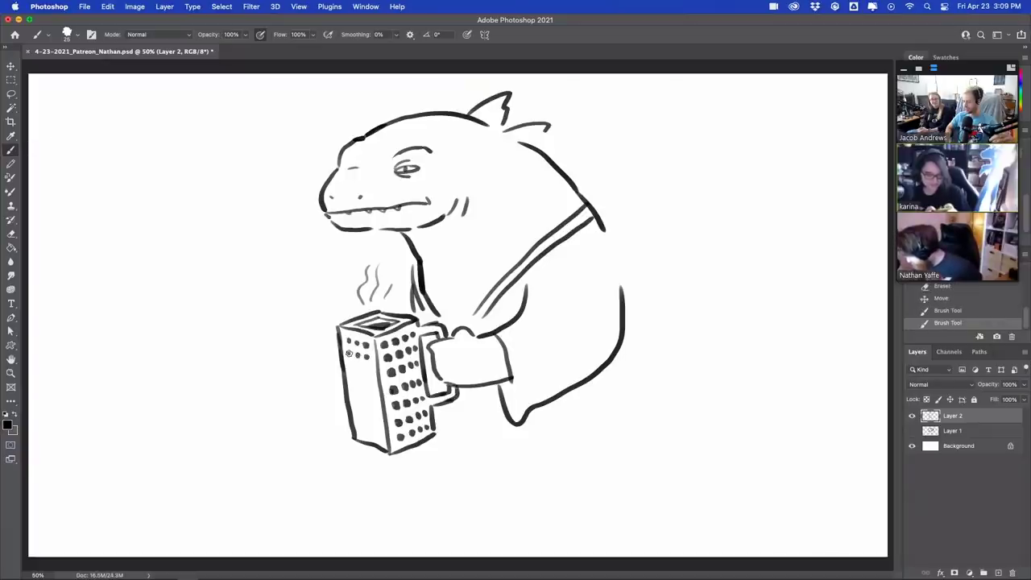
left_click(357, 353)
left_click(360, 369)
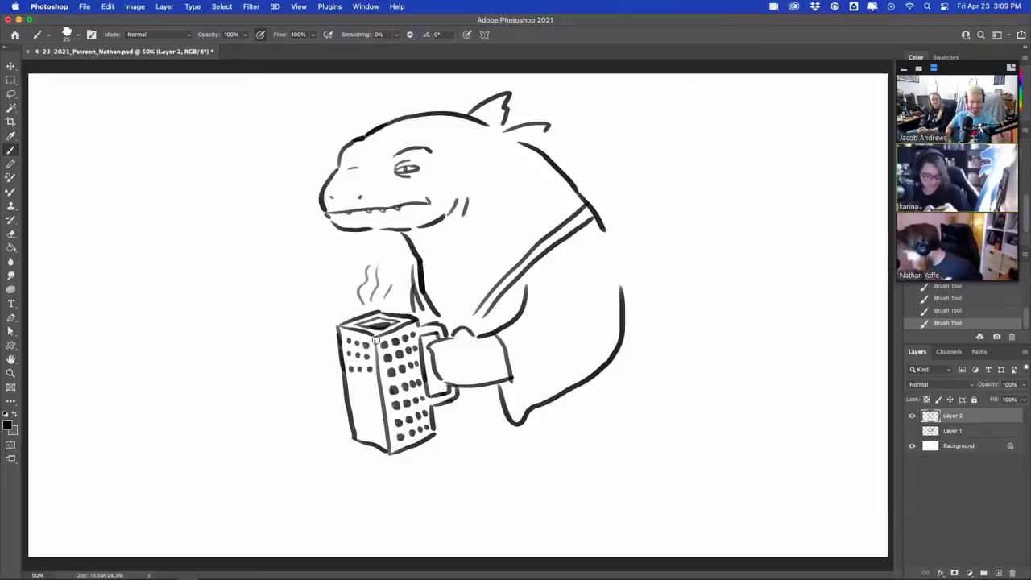
left_click_drag(349, 372, 372, 368)
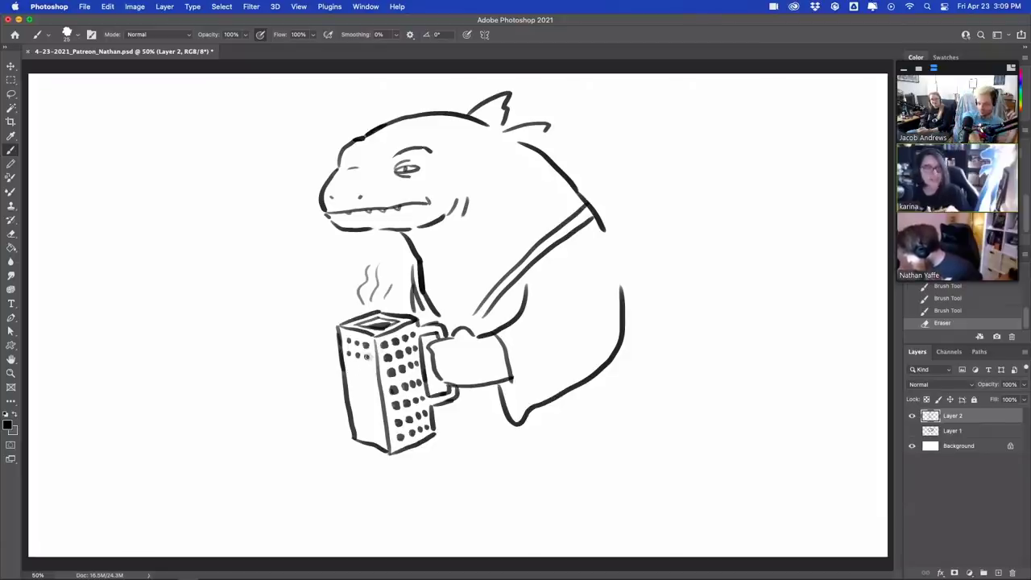
- Darken the second row of dots and continue the window rows down the mug's left face to its base
left_click(364, 356)
left_click(356, 356)
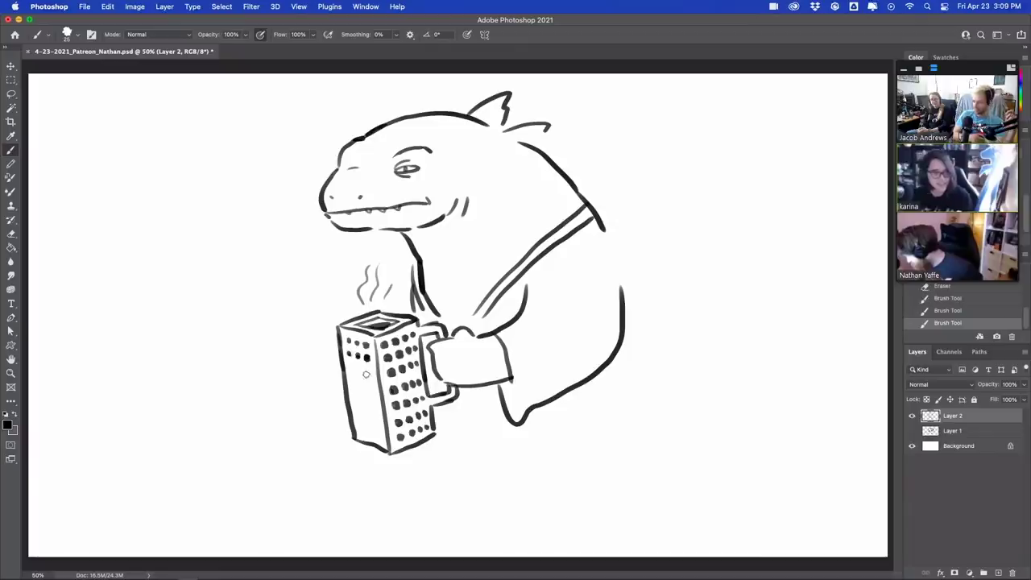
left_click(367, 371)
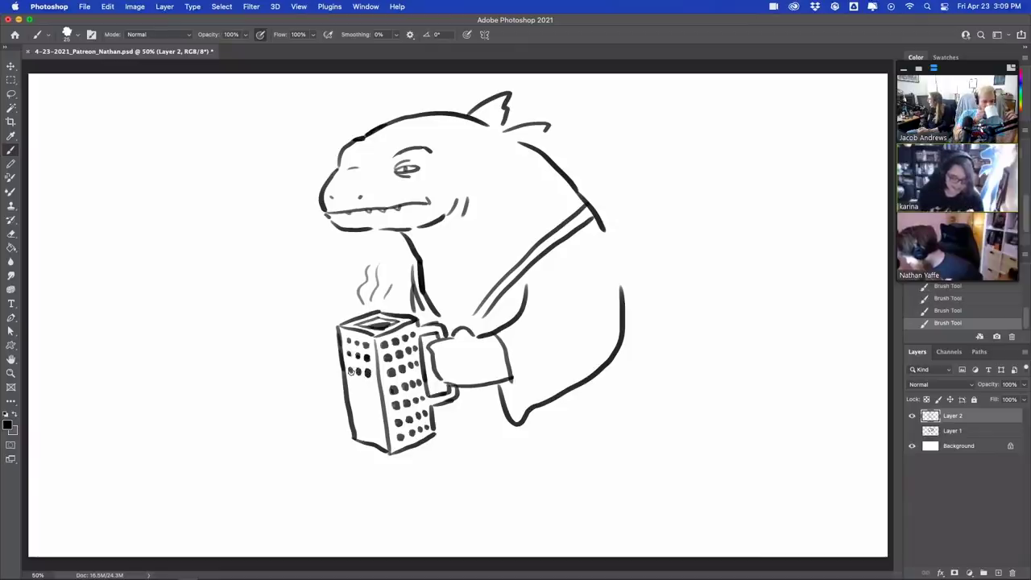
left_click(372, 391)
left_click(360, 389)
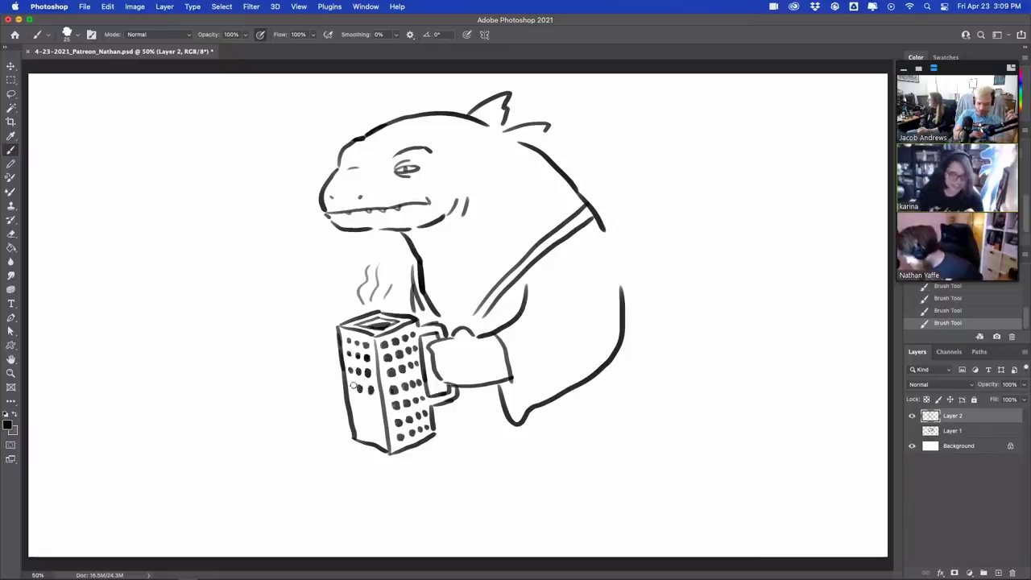
left_click(352, 385)
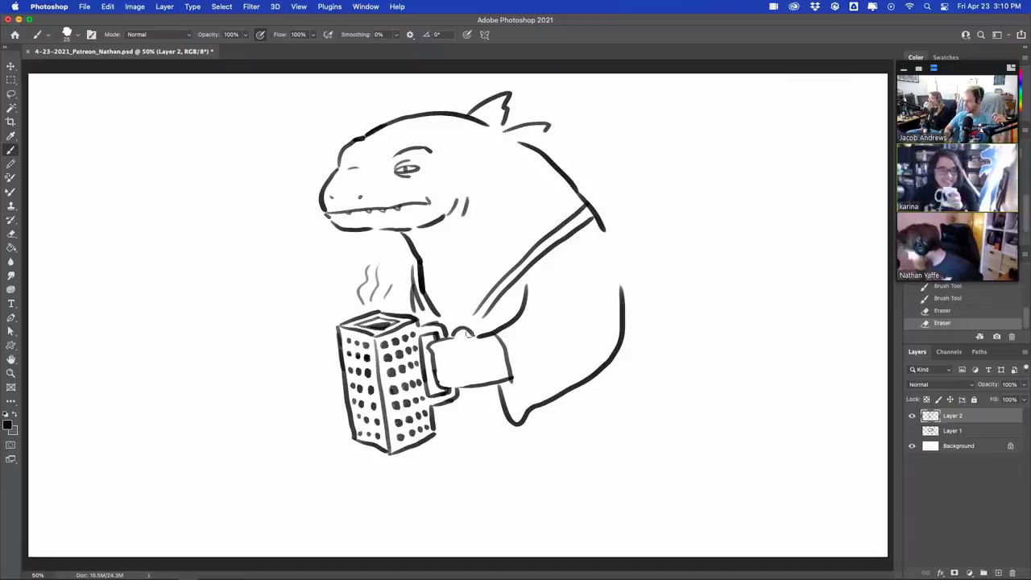
- Replace the thumb bump with a smooth line from the hand to the sleeve, and thicken the finger edge at the handle
left_click_drag(456, 332, 464, 333)
left_click_drag(463, 332, 474, 335)
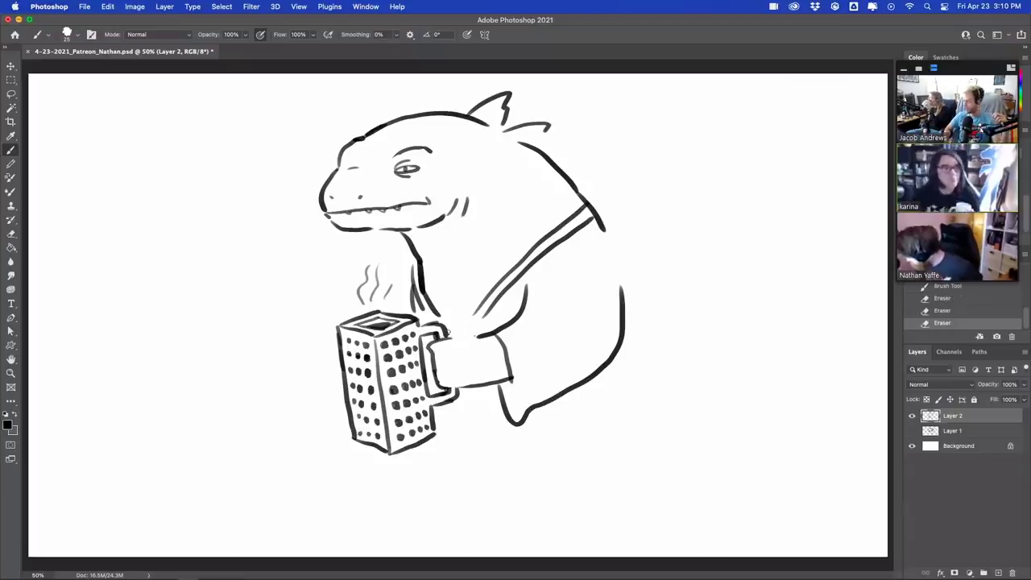
left_click_drag(445, 330, 475, 336)
left_click_drag(474, 337, 497, 328)
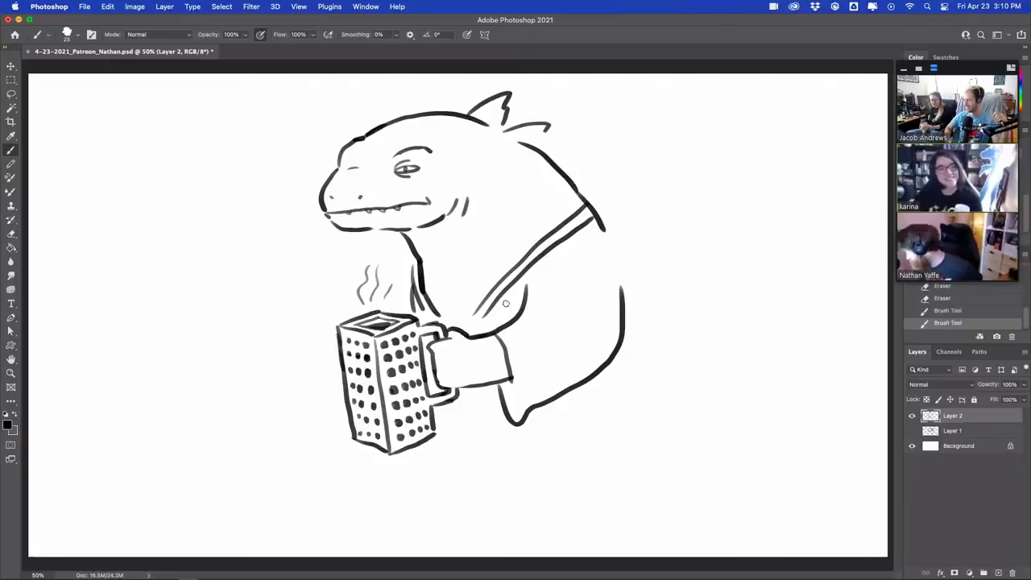
left_click_drag(426, 344, 433, 363)
left_click_drag(427, 350, 435, 379)
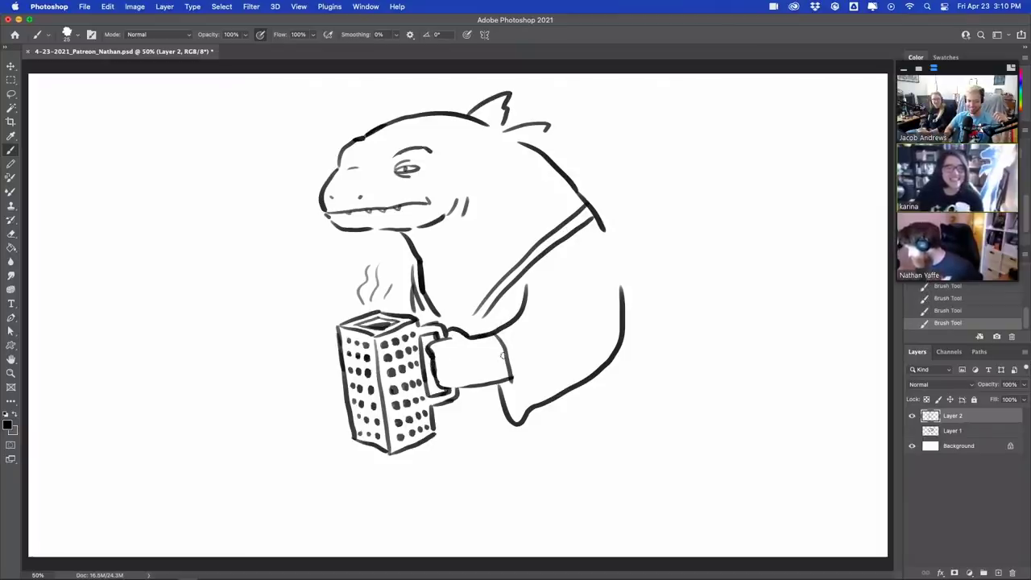
- Thicken the sleeve cuff, draw the sleeve's upper edge toward the shoulder, and extend the collar lines down to the wrist
left_click_drag(498, 335, 516, 407)
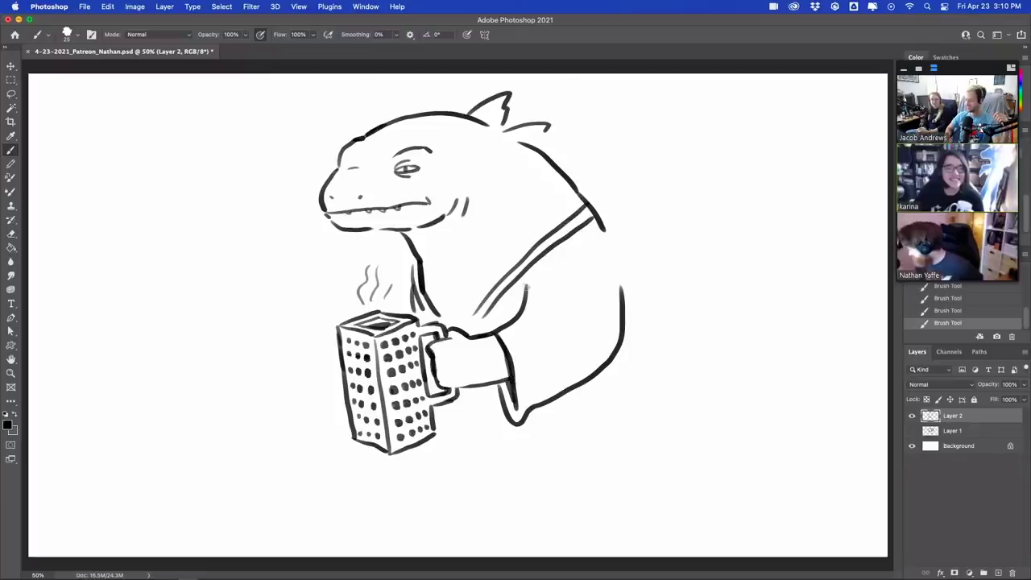
left_click_drag(527, 288, 569, 248)
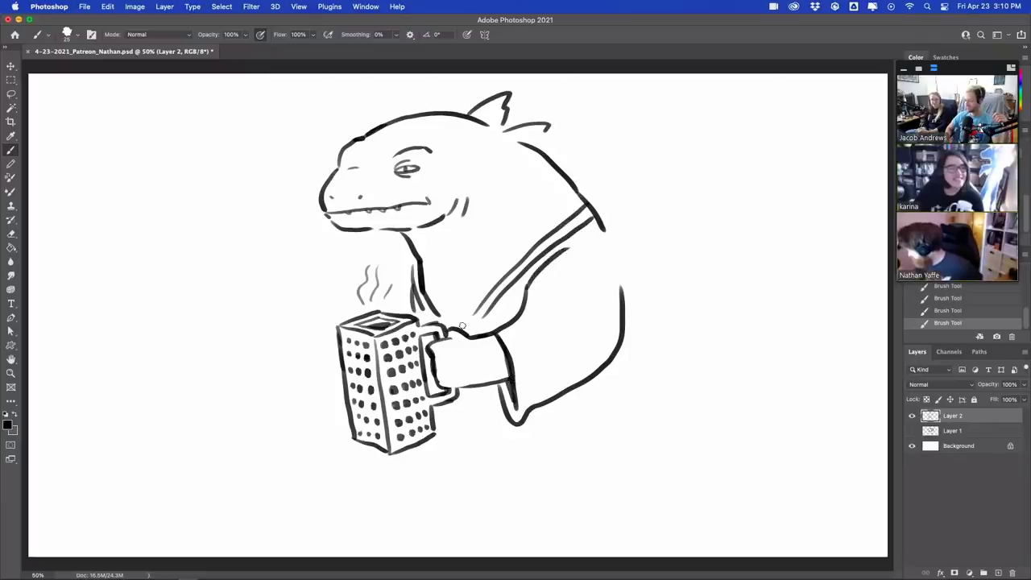
left_click_drag(463, 327, 491, 296)
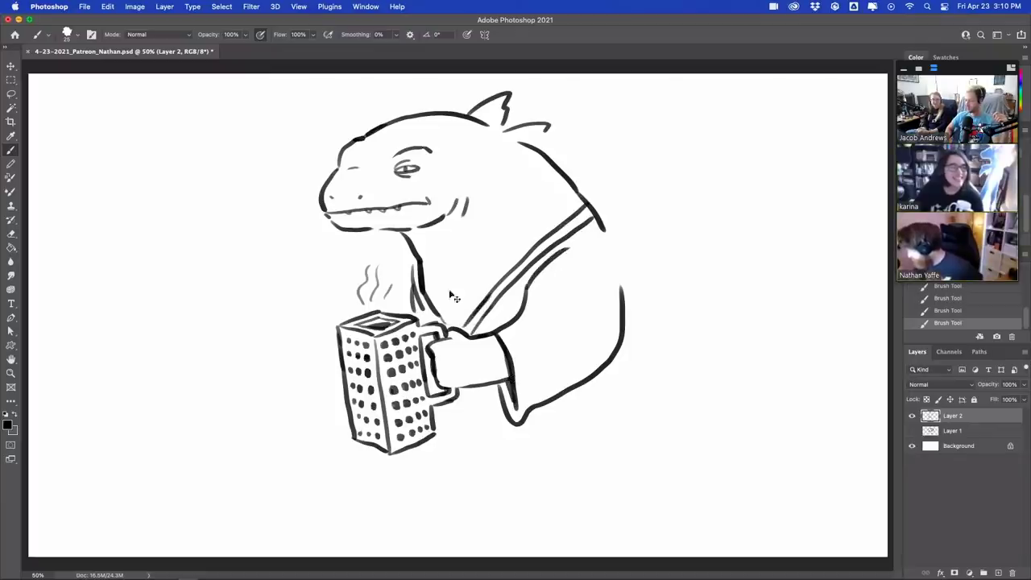
key("super+z")
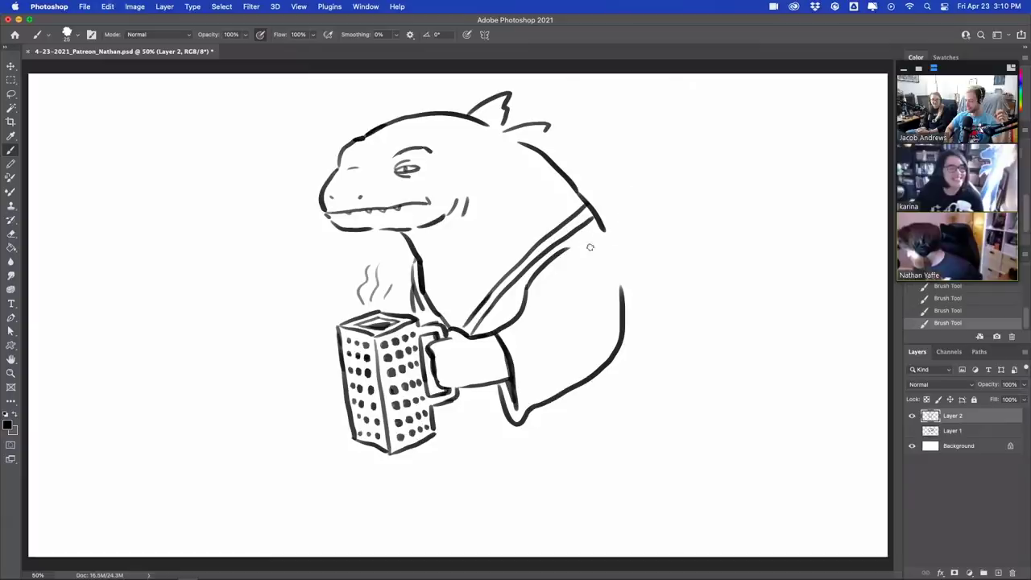
- Extend the shoulder fold and draw a fold line into the sleeve, erasing the short line connecting them
left_click_drag(559, 251, 591, 244)
left_click_drag(519, 314, 553, 304)
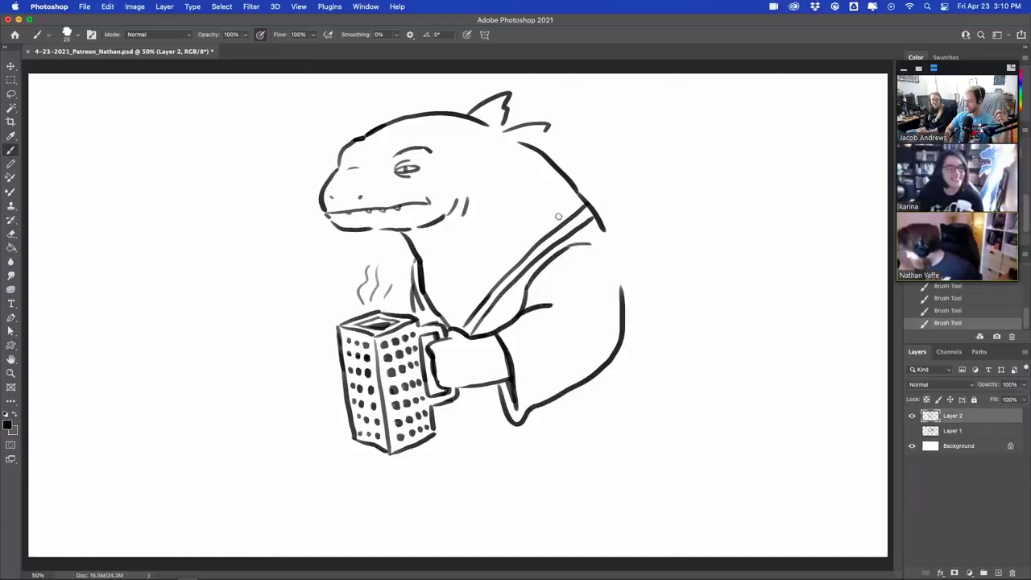
left_click_drag(522, 306, 530, 293)
left_click_drag(535, 298, 525, 290)
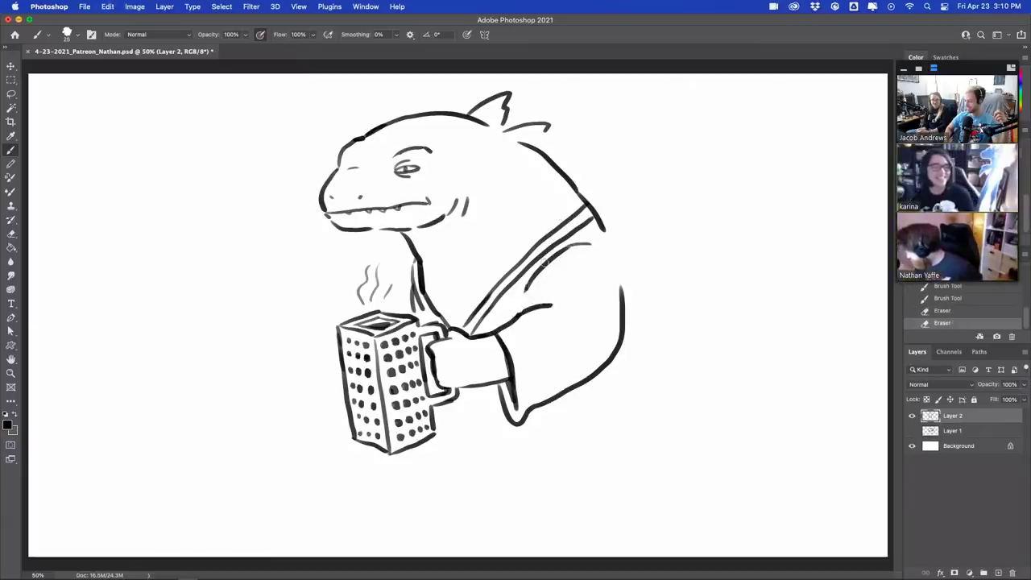
- Add short crease strokes where the sleeve folds meet and extend the back line downward from the collar
left_click_drag(523, 307, 549, 300)
left_click_drag(527, 300, 535, 288)
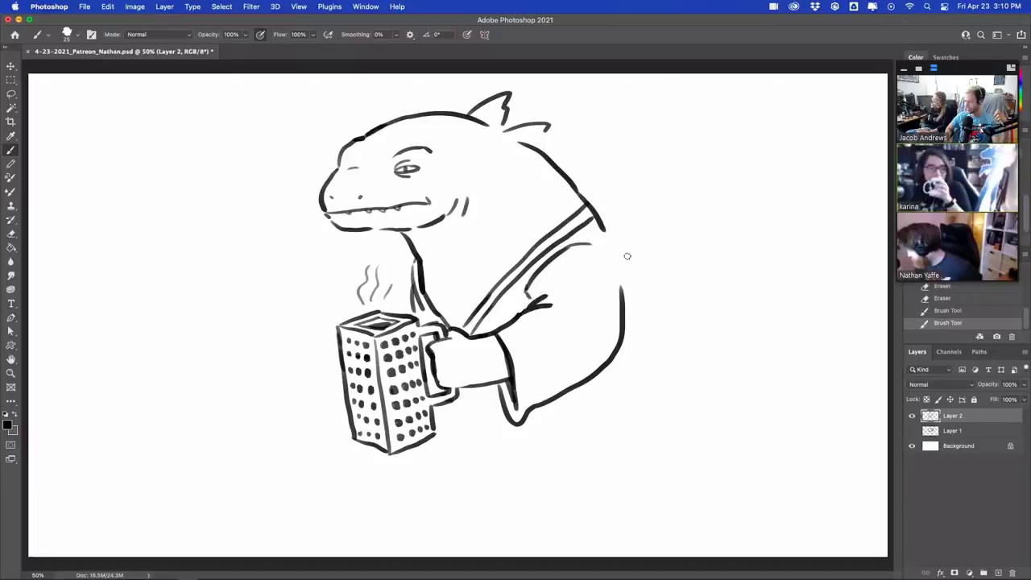
left_click_drag(604, 230, 624, 269)
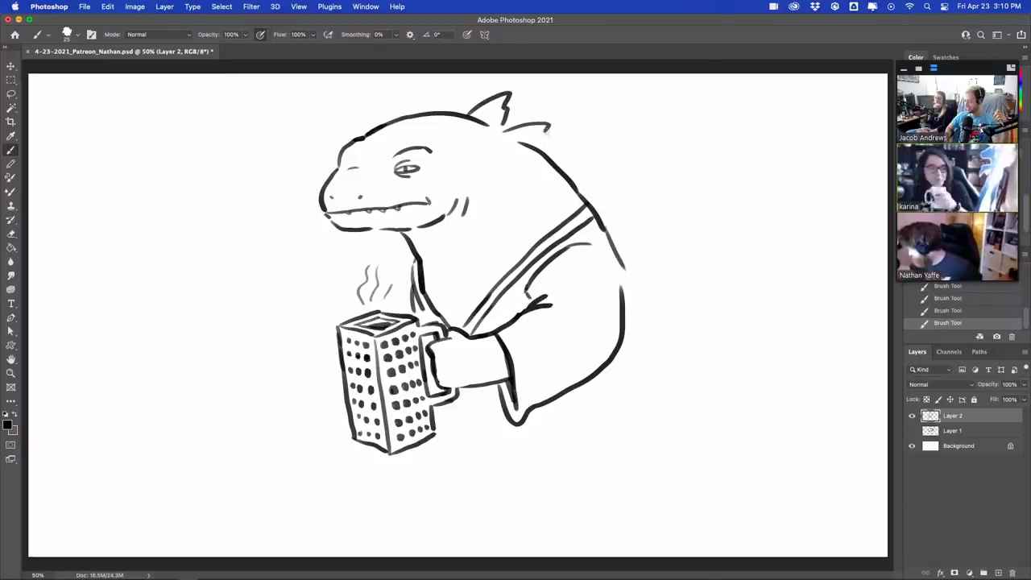
- Draw two pointed spikes along the upper back between the neck and the collar
mouse_move(544, 129)
left_mouse_down()
mouse_move(587, 117)
mouse_move(558, 165)
left_mouse_up()
left_click_drag(572, 174, 600, 179)
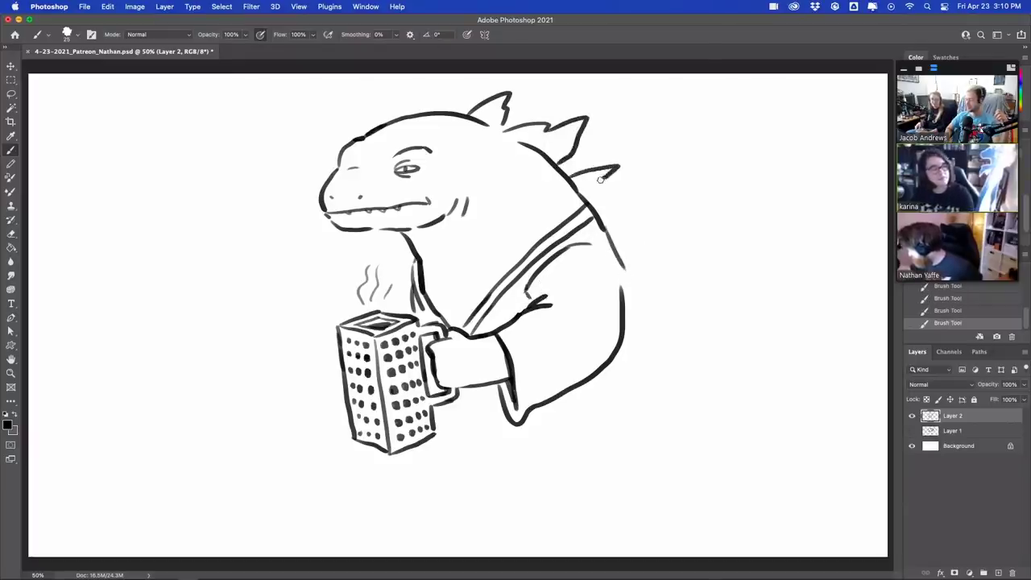
left_click_drag(618, 167, 584, 191)
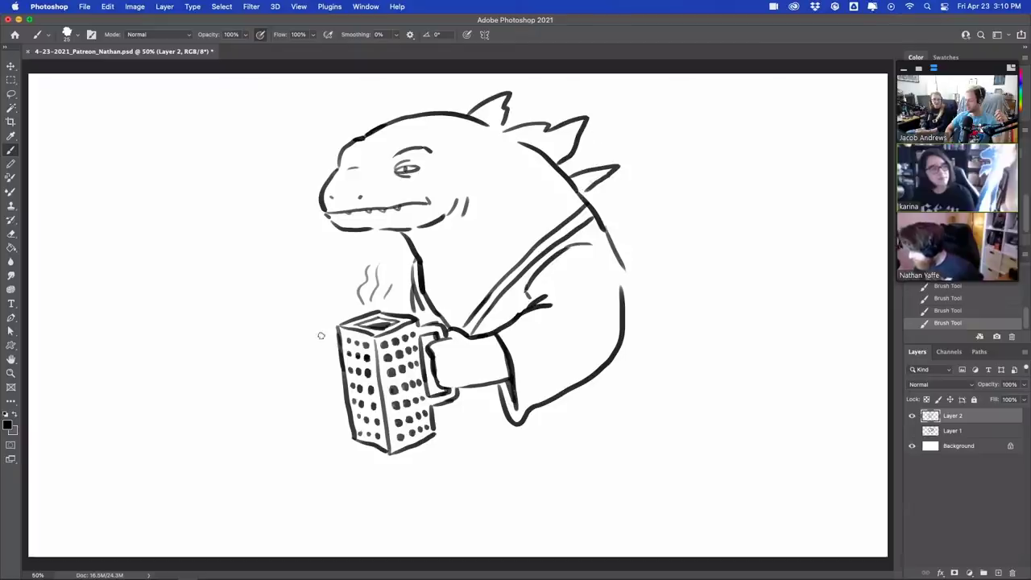
key("super+z")
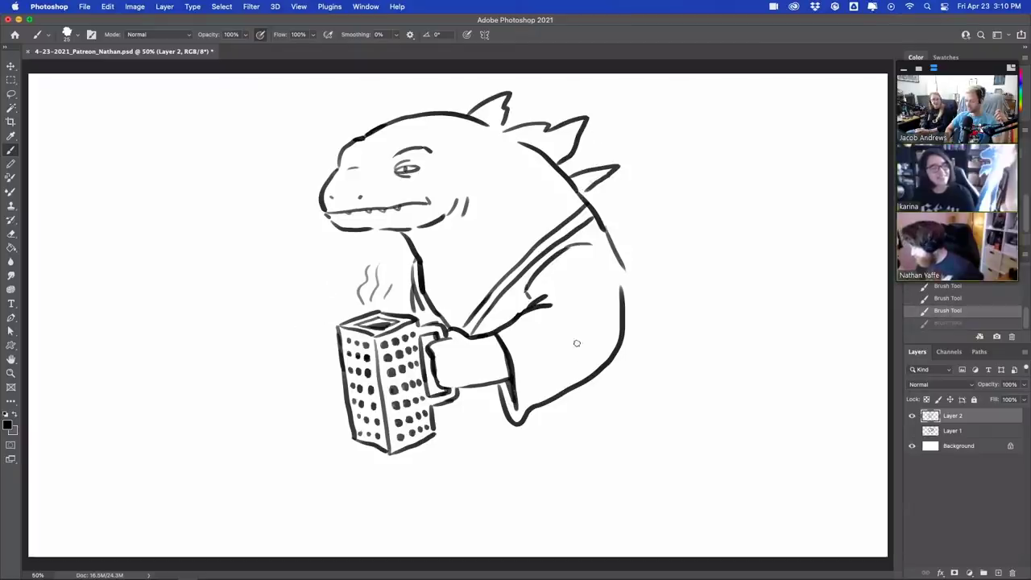
- Continue the back outline in a long diagonal line past the sleeve toward the lower body
left_click_drag(623, 266, 642, 303)
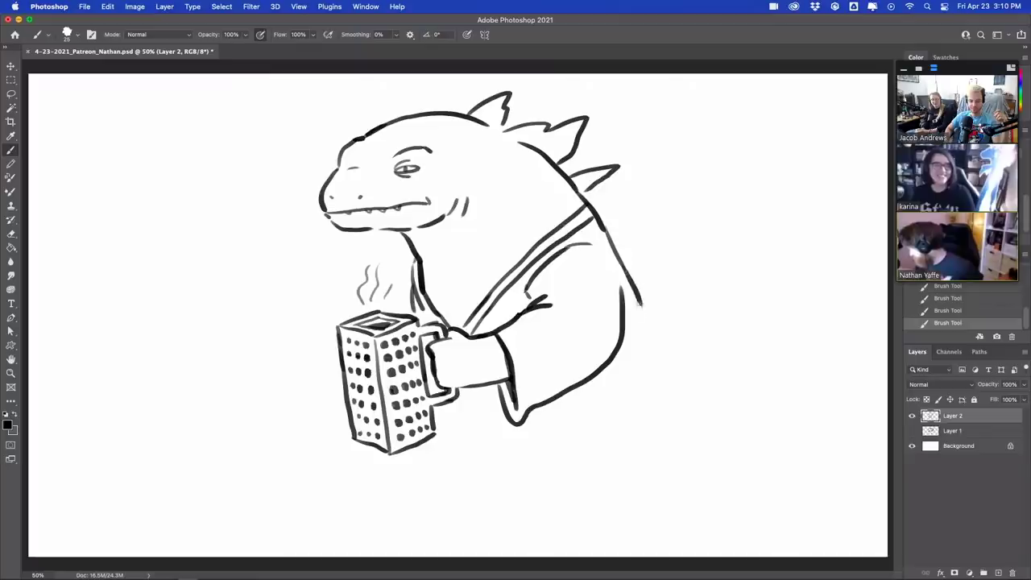
left_click_drag(643, 305, 667, 380)
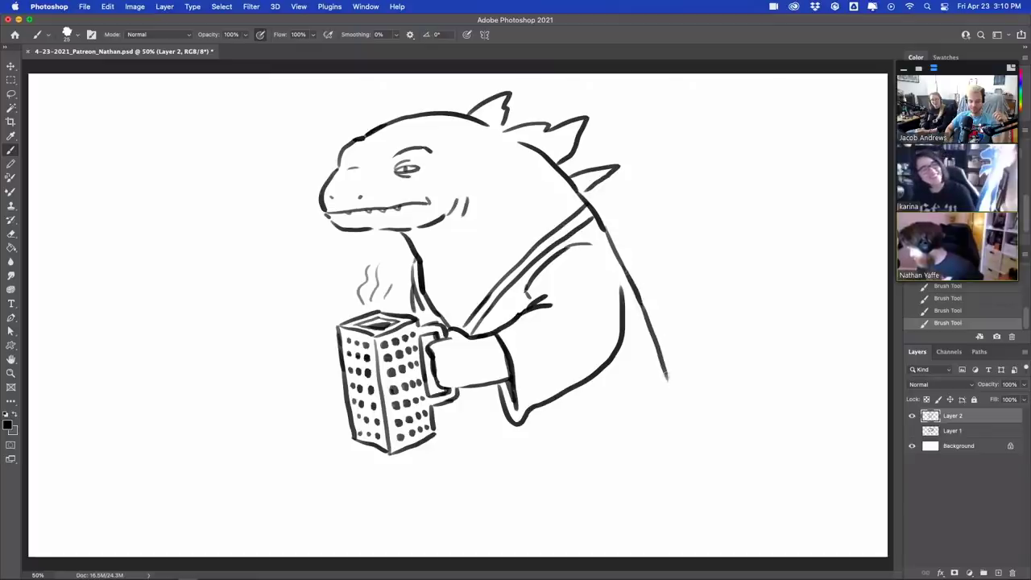
left_click_drag(667, 377, 690, 435)
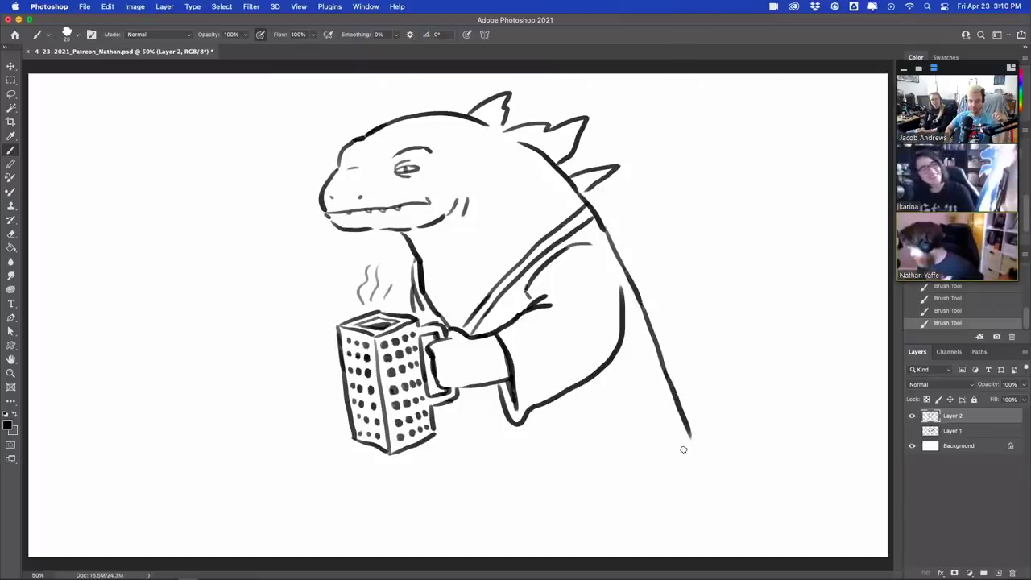
- Draw two parallel lines for the robe's front edge below the mug handle, and undo the stroke tried under the mug
left_click_drag(446, 413, 448, 467)
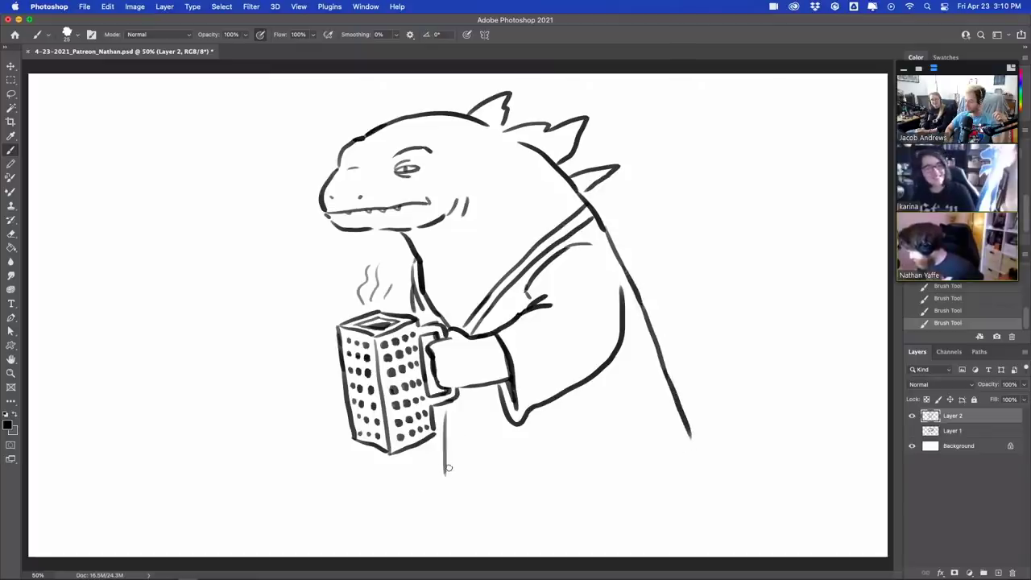
mouse_move(452, 410)
left_mouse_down()
mouse_move(457, 493)
mouse_move(443, 515)
left_mouse_up()
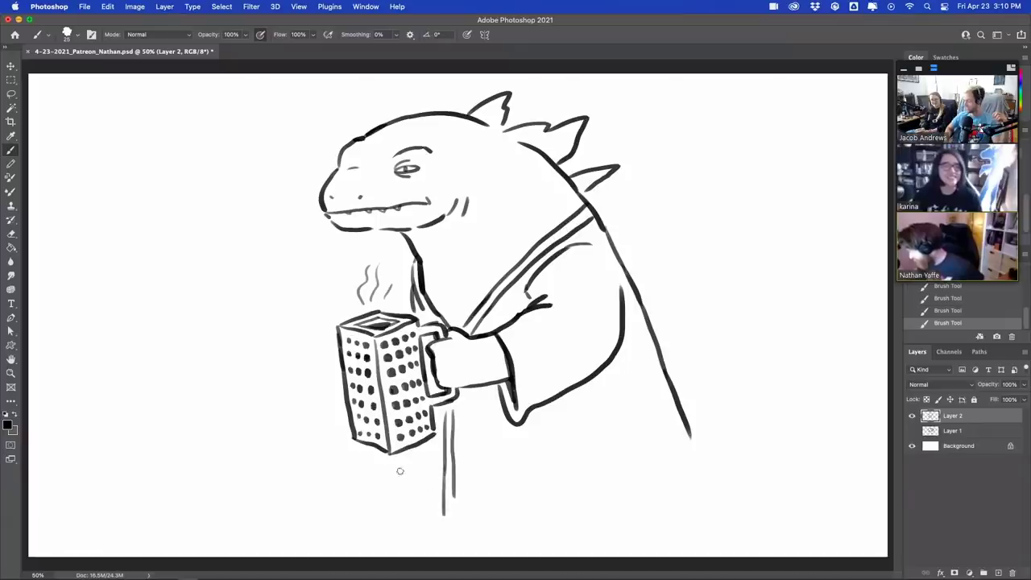
left_click_drag(389, 464, 376, 521)
key("super+z")
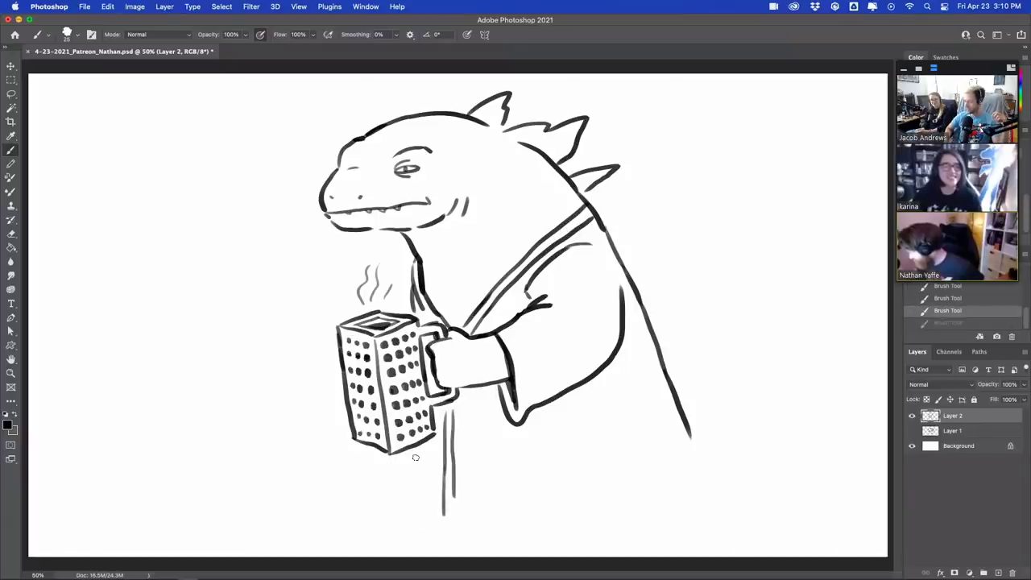
- Draw the robe top's curved lower edge from under the mug to the back, and erase the back line running past it
mouse_move(415, 456)
left_mouse_down()
mouse_move(489, 455)
mouse_move(456, 470)
mouse_move(606, 447)
mouse_move(651, 406)
mouse_move(627, 438)
mouse_move(667, 376)
left_mouse_up()
mouse_move(448, 471)
left_mouse_down()
mouse_move(442, 508)
mouse_move(456, 491)
left_mouse_up()
left_click_drag(670, 402, 694, 444)
- Draw a hanging sash end below the waist, and erase the waistband lines crossing it
mouse_move(416, 465)
left_mouse_down()
mouse_move(514, 480)
mouse_move(585, 470)
mouse_move(559, 480)
mouse_move(452, 485)
mouse_move(438, 475)
mouse_move(443, 533)
left_mouse_up()
left_click_drag(451, 475, 468, 544)
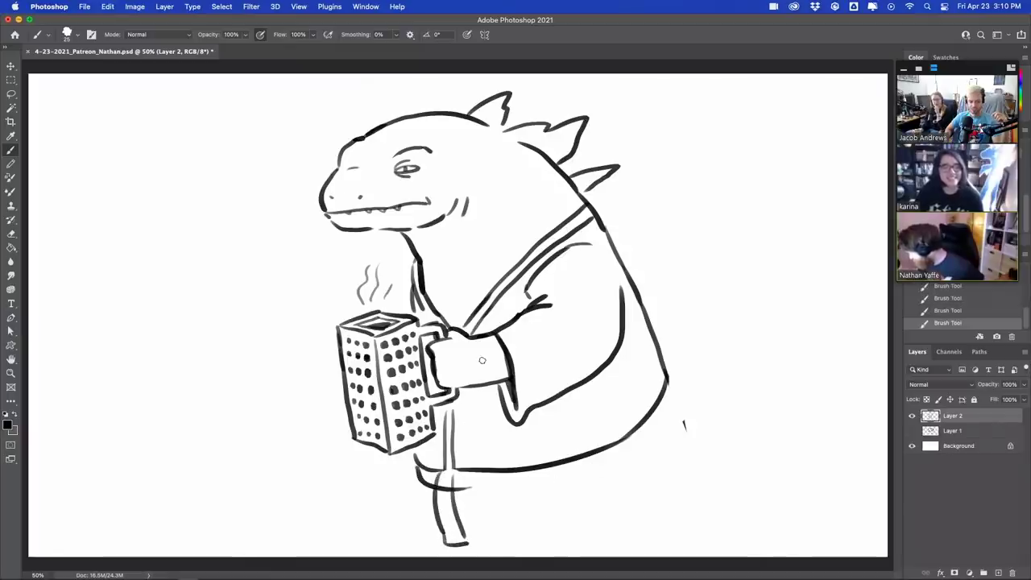
key("e")
left_click_drag(438, 484, 454, 479)
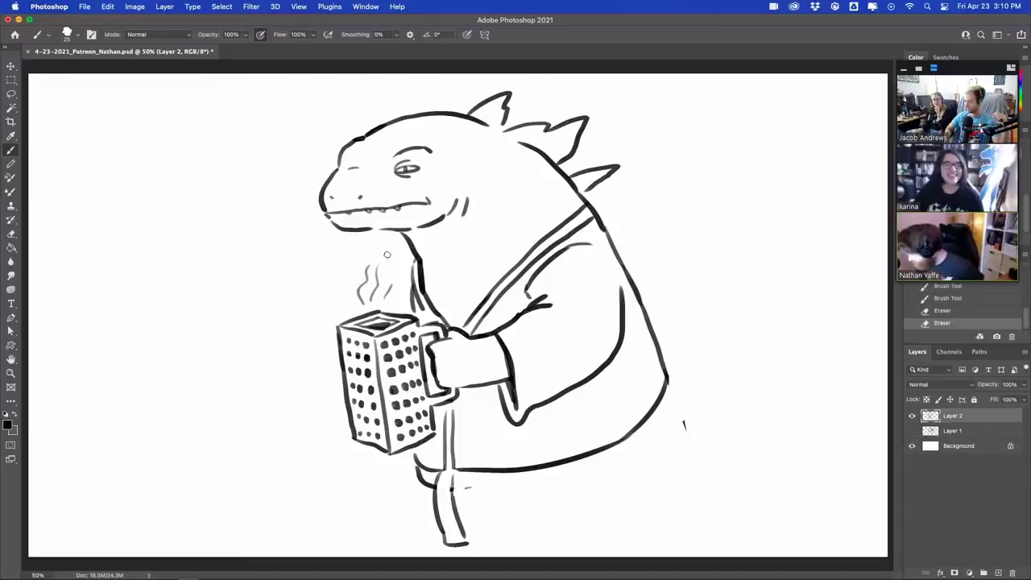
left_click_drag(331, 344, 308, 329)
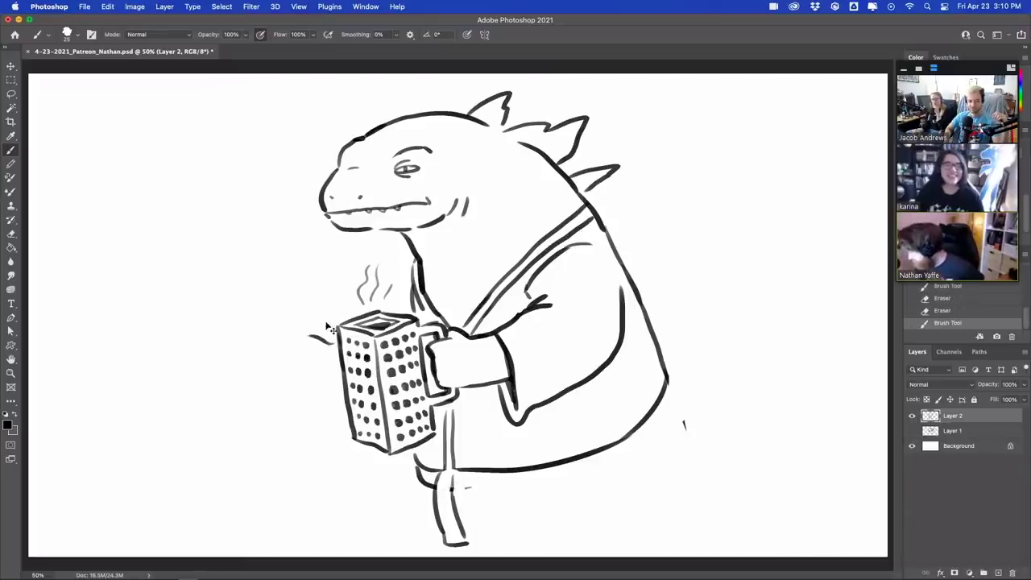
key("super+z")
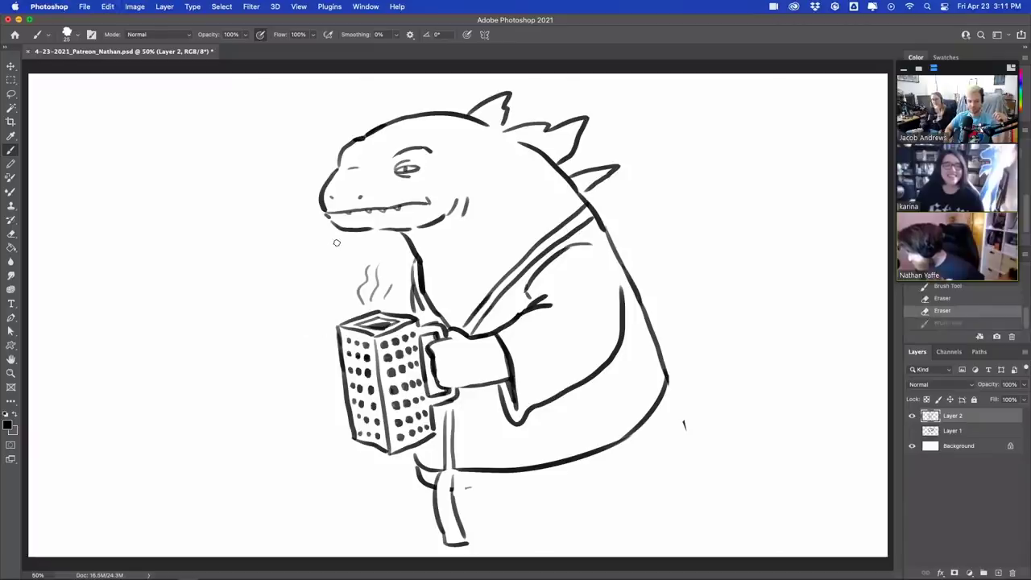
mouse_move(335, 345)
left_mouse_down()
mouse_move(304, 329)
mouse_move(300, 342)
left_mouse_up()
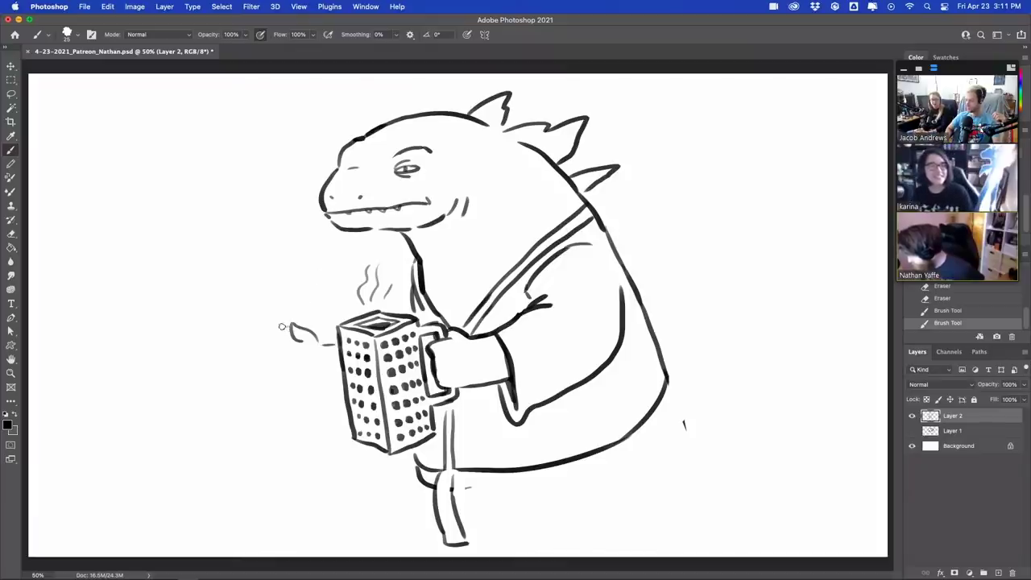
mouse_move(282, 326)
left_mouse_down()
mouse_move(282, 349)
mouse_move(290, 337)
left_mouse_up()
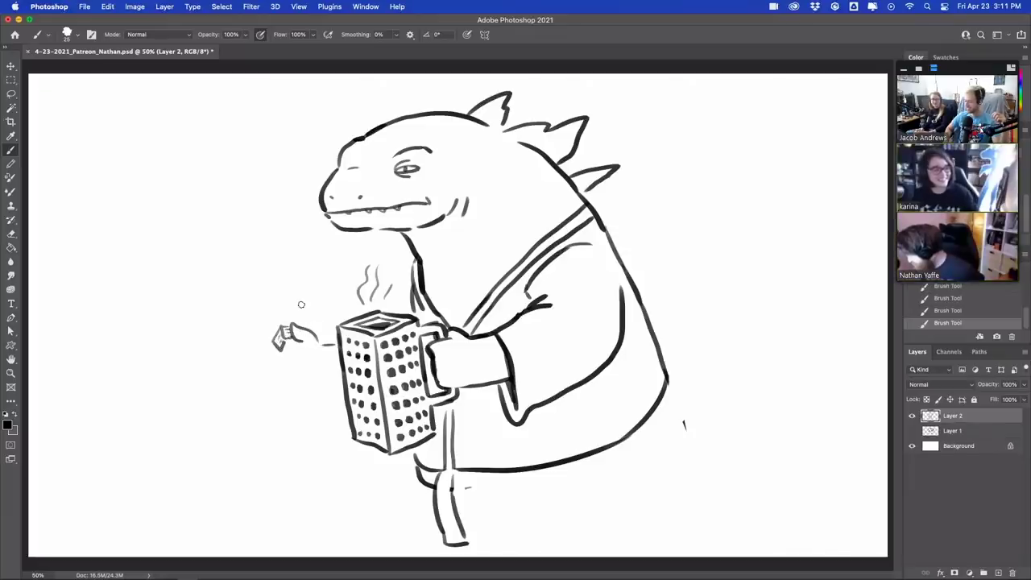
mouse_move(275, 330)
left_mouse_down()
mouse_move(287, 347)
mouse_move(298, 330)
mouse_move(329, 346)
mouse_move(282, 323)
mouse_move(286, 310)
left_mouse_up()
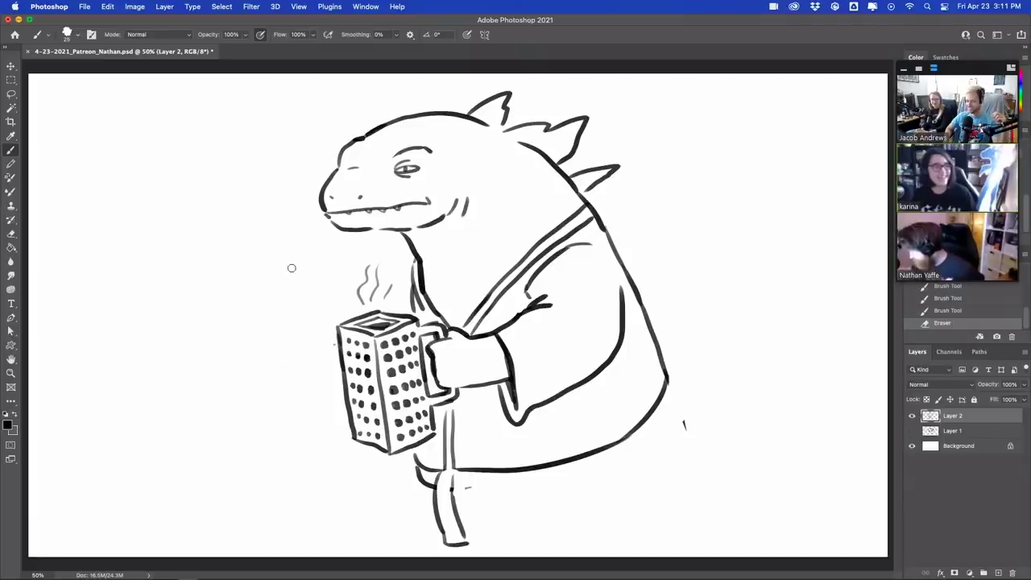
- Draw a small raised hand with curled fingers in front of the snout, pinching a tiny object
mouse_move(267, 206)
left_mouse_down()
mouse_move(288, 194)
mouse_move(275, 207)
mouse_move(286, 217)
mouse_move(273, 222)
mouse_move(286, 225)
mouse_move(270, 236)
left_mouse_up()
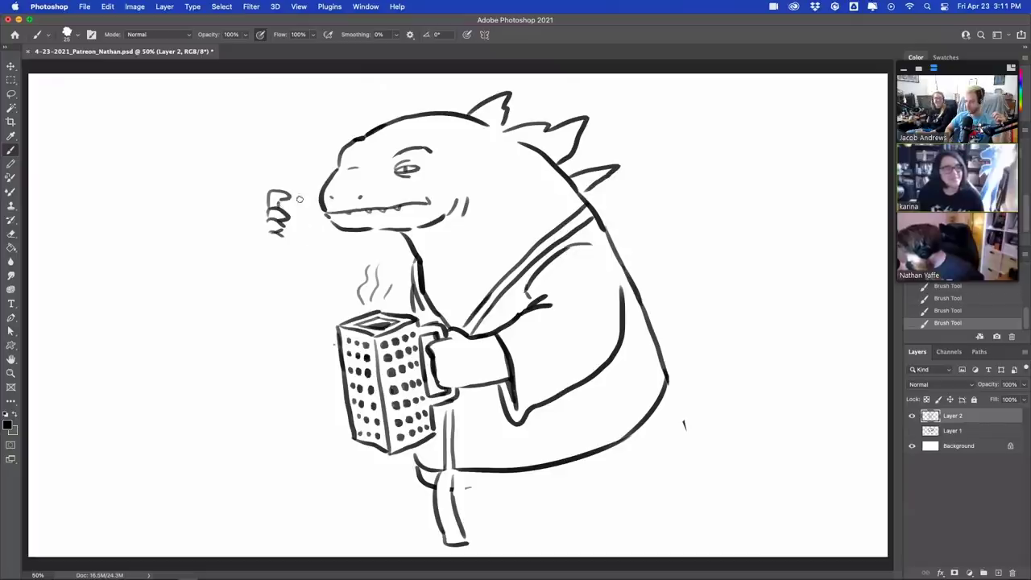
left_click_drag(296, 194, 296, 201)
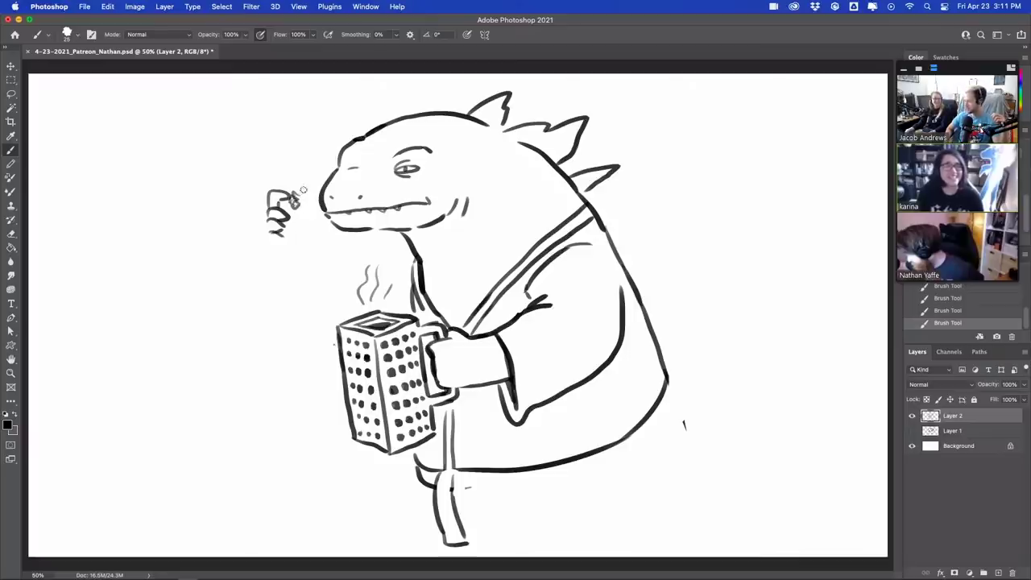
left_click_drag(298, 196, 314, 207)
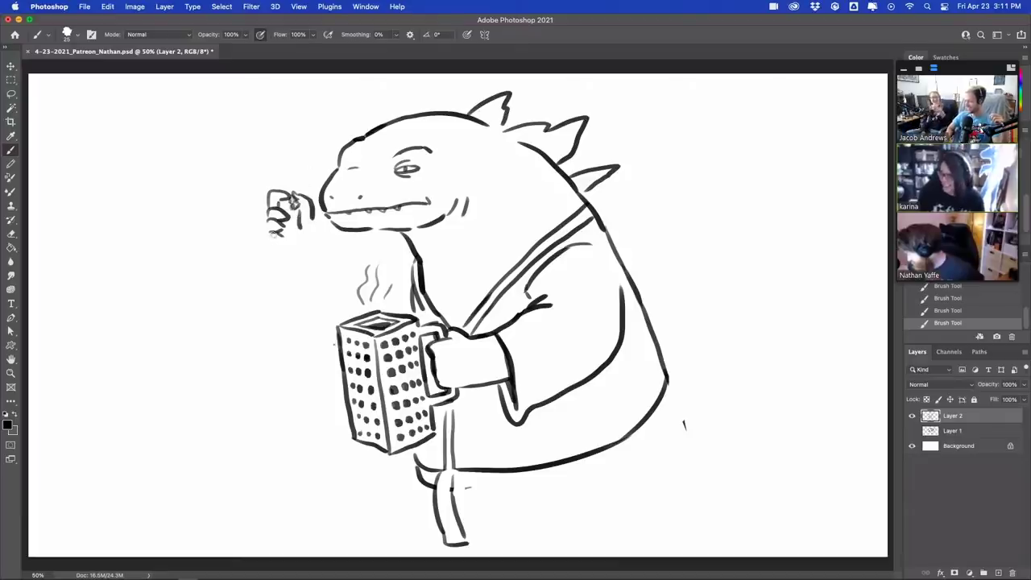
- Draw both forearm lines sloping down from the raised hand toward the body, redoing the lower line as a longer stroke
left_click_drag(269, 219, 280, 264)
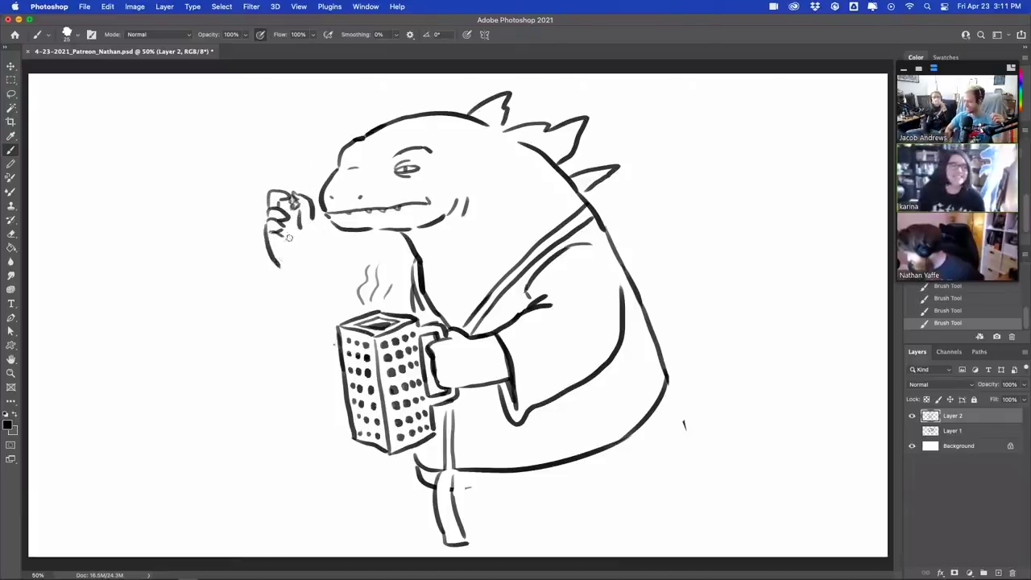
key("super+z")
left_click_drag(267, 226, 298, 273)
left_click_drag(311, 214, 353, 256)
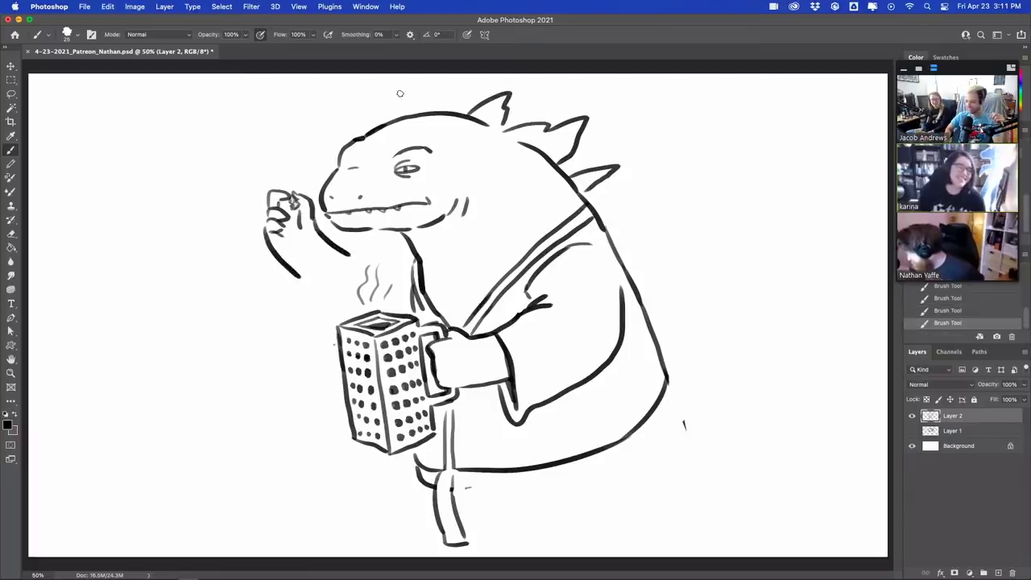
- Erase the pupil and redraw it looking toward the raised hand, then touch up the tiny object between the fingers
left_click_drag(409, 120, 415, 121)
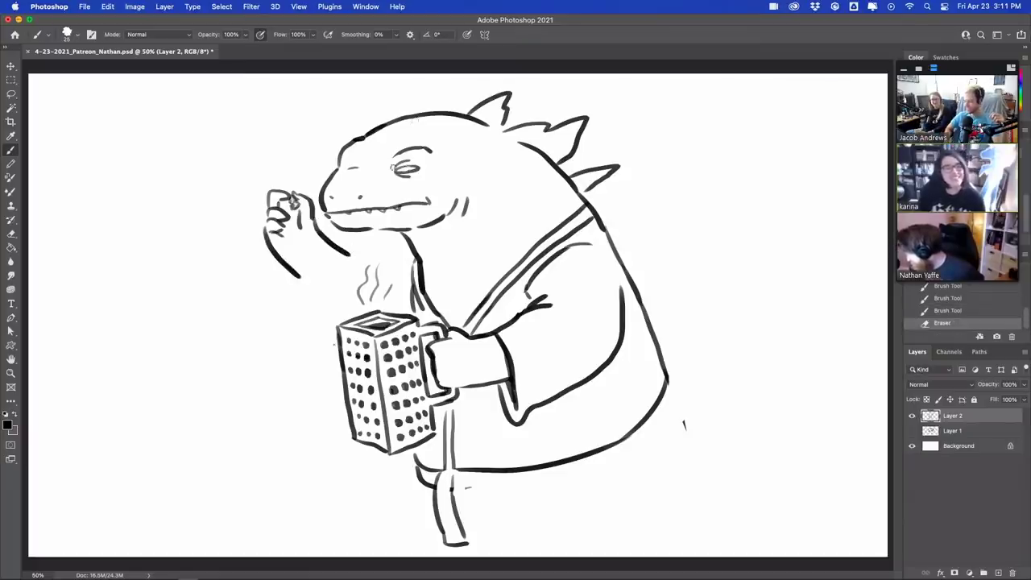
left_click(402, 169)
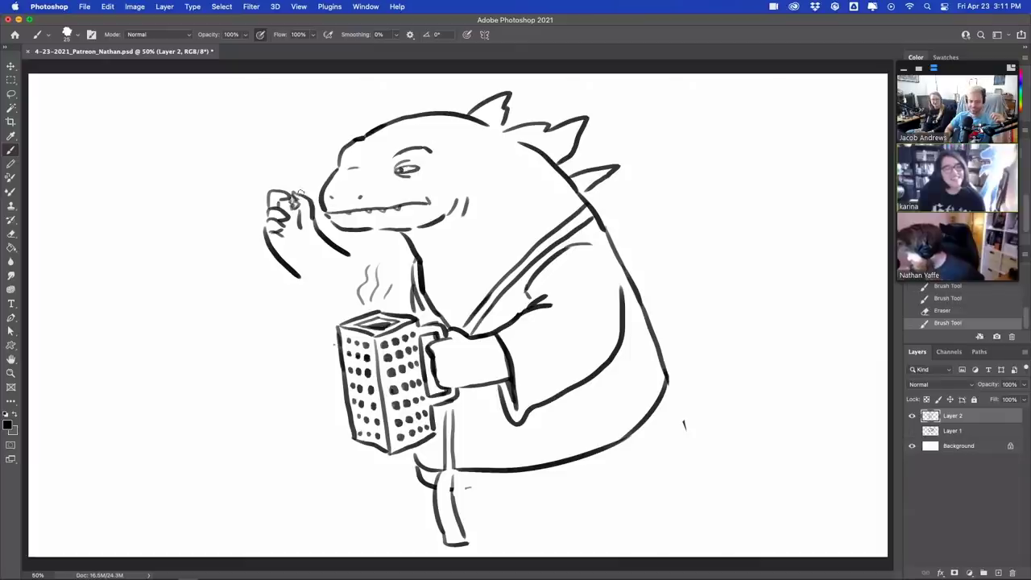
left_click_drag(292, 203, 295, 201)
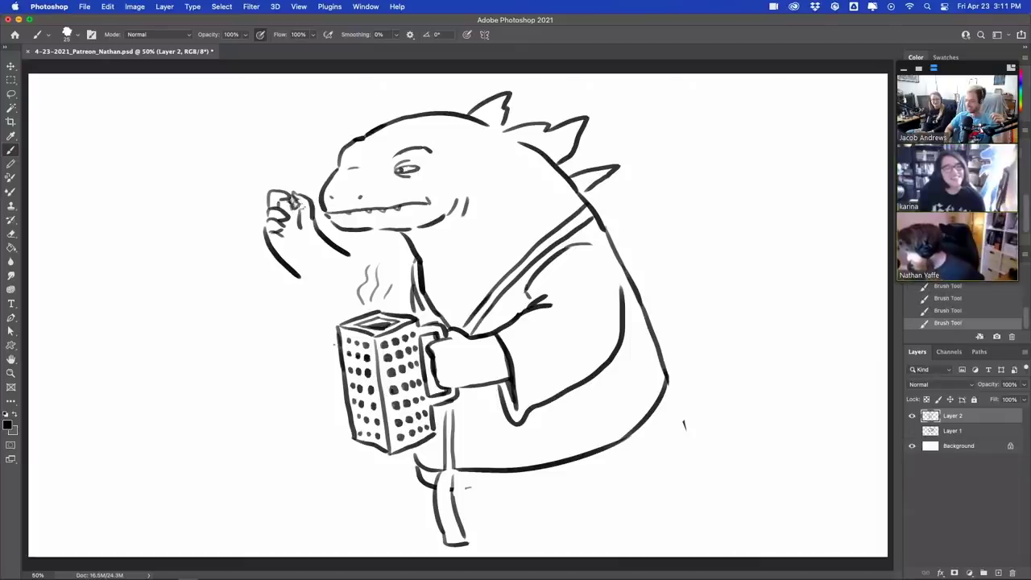
- Draw the raised arm's cuff and hanging sleeve beside the mug, redrawing the hanging end longer and extending the upper arm line
left_click_drag(337, 251, 322, 318)
mouse_move(299, 277)
left_mouse_down()
mouse_move(326, 290)
mouse_move(320, 338)
mouse_move(339, 302)
mouse_move(337, 335)
left_mouse_up()
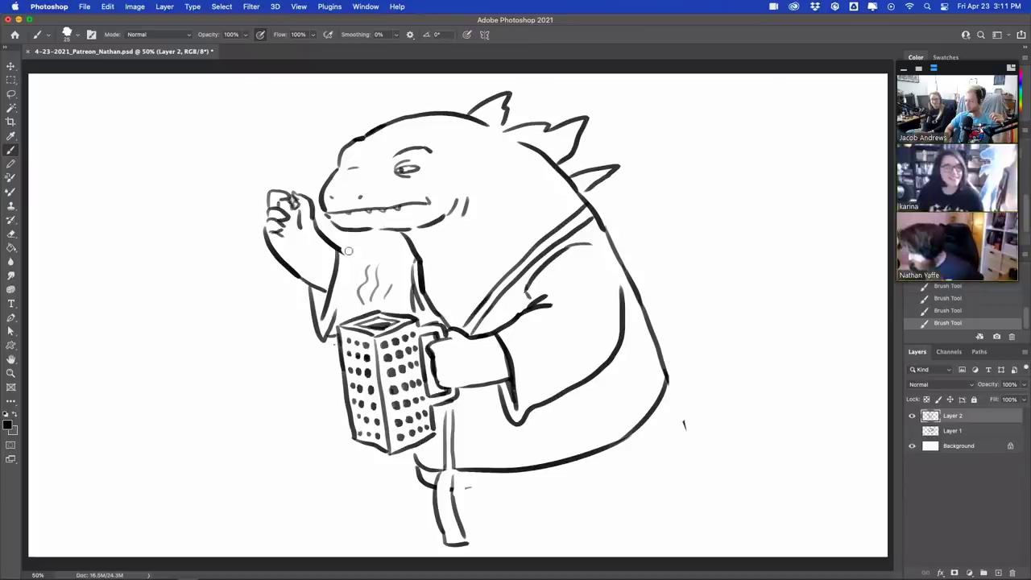
mouse_move(331, 340)
left_mouse_down()
mouse_move(310, 300)
mouse_move(324, 322)
mouse_move(326, 298)
mouse_move(301, 262)
mouse_move(324, 300)
left_mouse_up()
left_click_drag(337, 249, 357, 260)
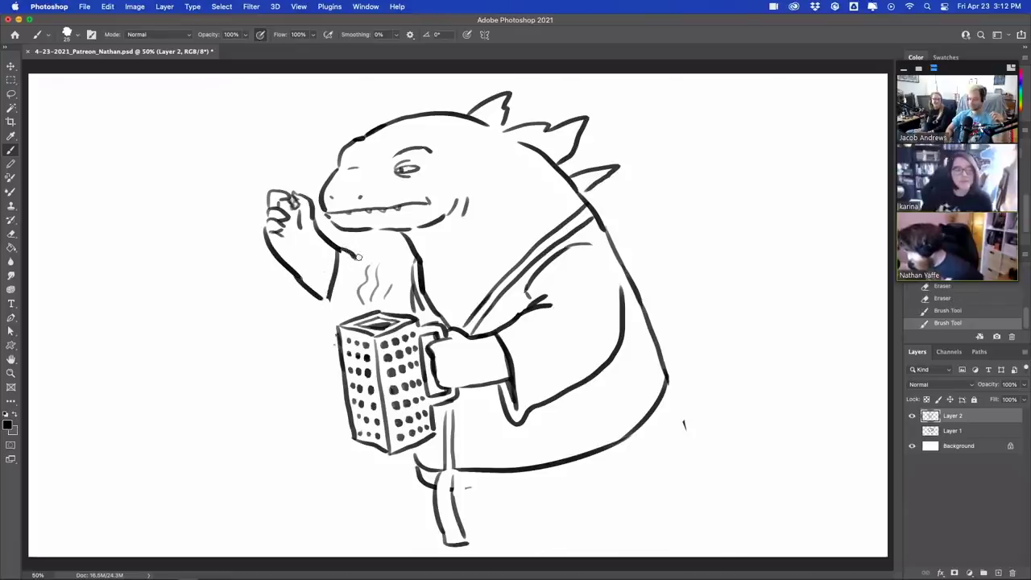
left_click_drag(315, 302, 322, 348)
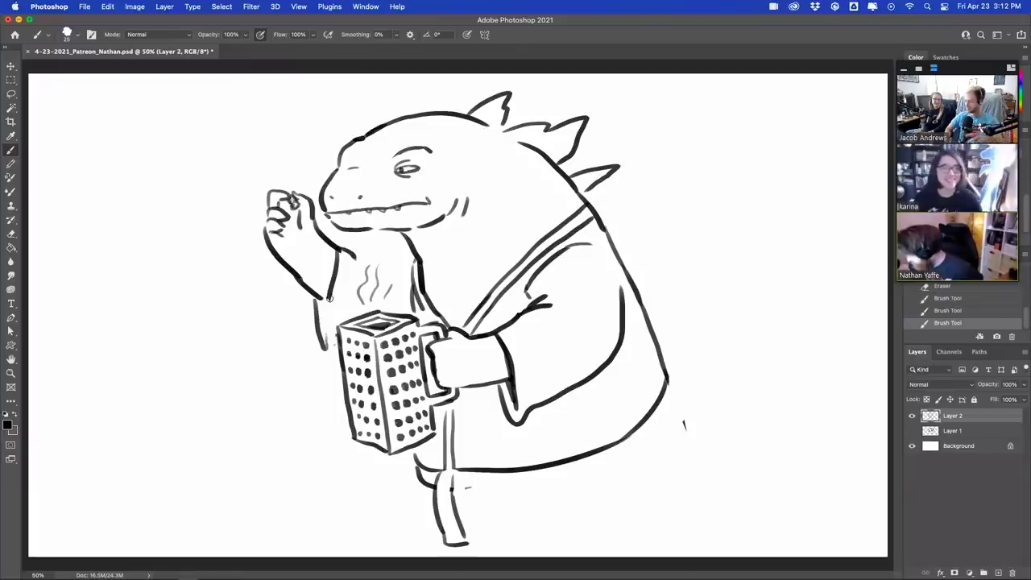
left_click_drag(330, 296, 337, 361)
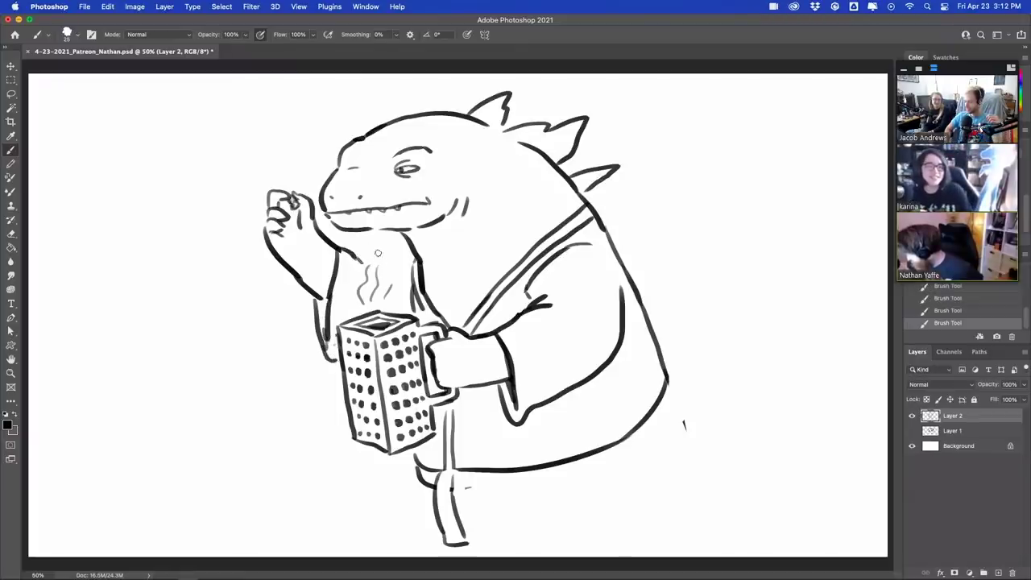
- Extend the steam wisp up toward the jaw and draw a short curved line in front of the neck
mouse_move(370, 266)
left_mouse_down()
mouse_move(383, 242)
mouse_move(386, 256)
left_mouse_up()
mouse_move(380, 274)
left_mouse_down()
mouse_move(395, 278)
mouse_move(409, 264)
left_mouse_up()
key("super+z")
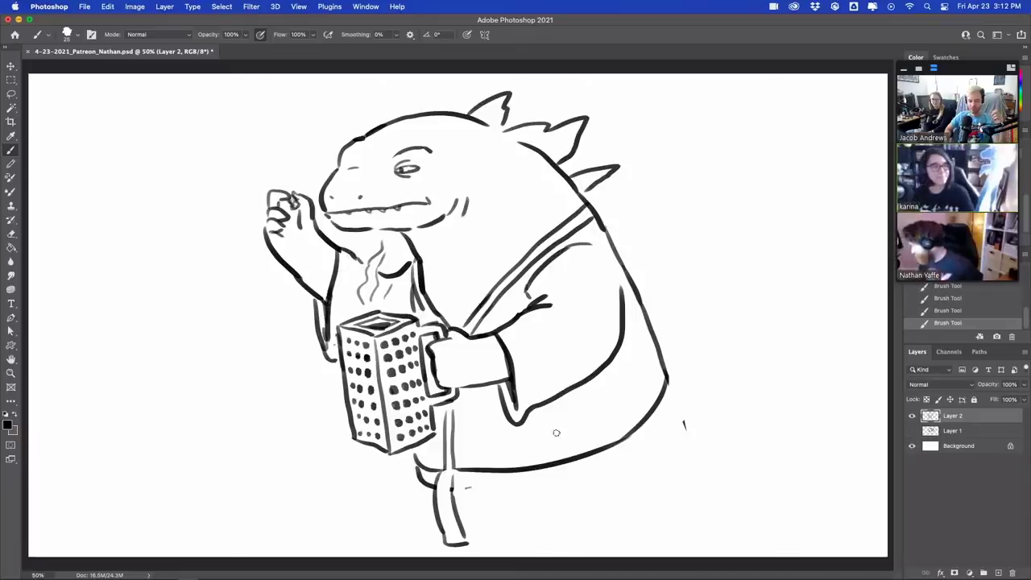
- Draw the front and back lines of the lower body below the waist, and add more spikes down the back
left_click_drag(418, 480, 409, 555)
left_click_drag(669, 386, 732, 501)
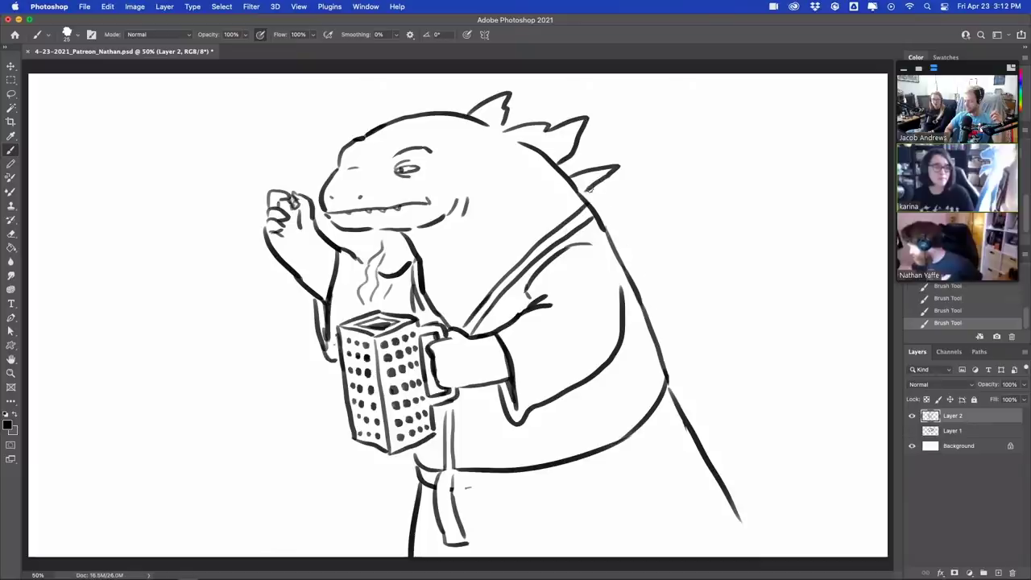
mouse_move(606, 182)
left_mouse_down()
mouse_move(597, 211)
mouse_move(585, 224)
mouse_move(578, 214)
mouse_move(622, 238)
mouse_move(673, 232)
mouse_move(648, 299)
mouse_move(702, 314)
mouse_move(665, 371)
left_mouse_up()
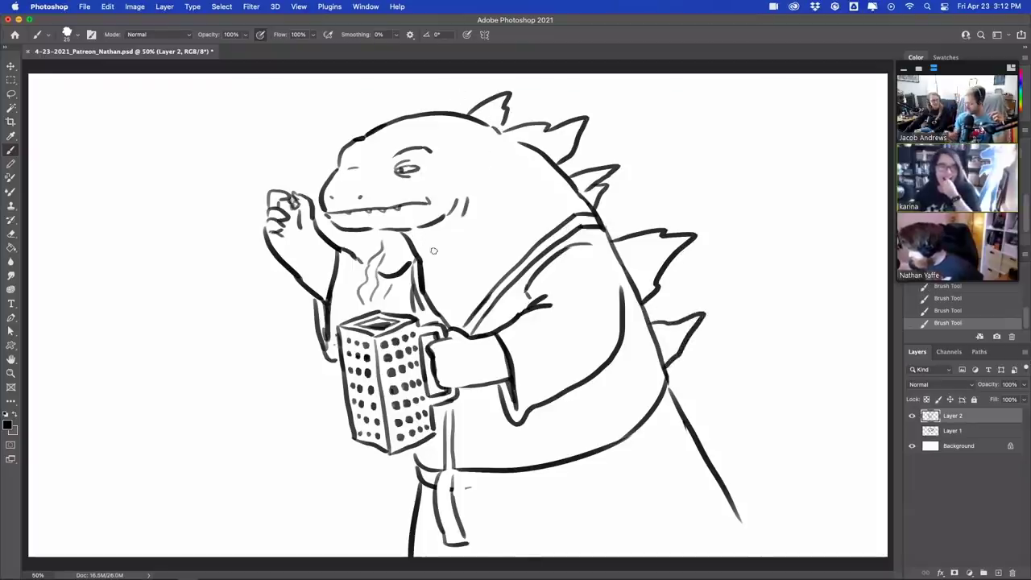
- Add short crease strokes to the neck and small round spots behind the cheek
left_click_drag(461, 272, 476, 253)
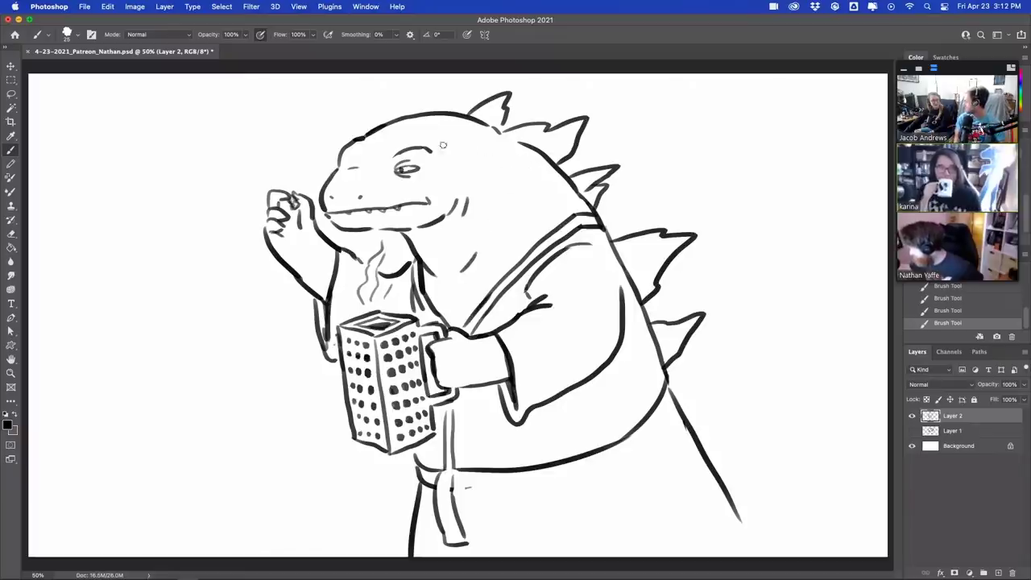
mouse_move(505, 202)
left_mouse_down()
mouse_move(513, 211)
mouse_move(505, 201)
left_mouse_up()
left_click(497, 192)
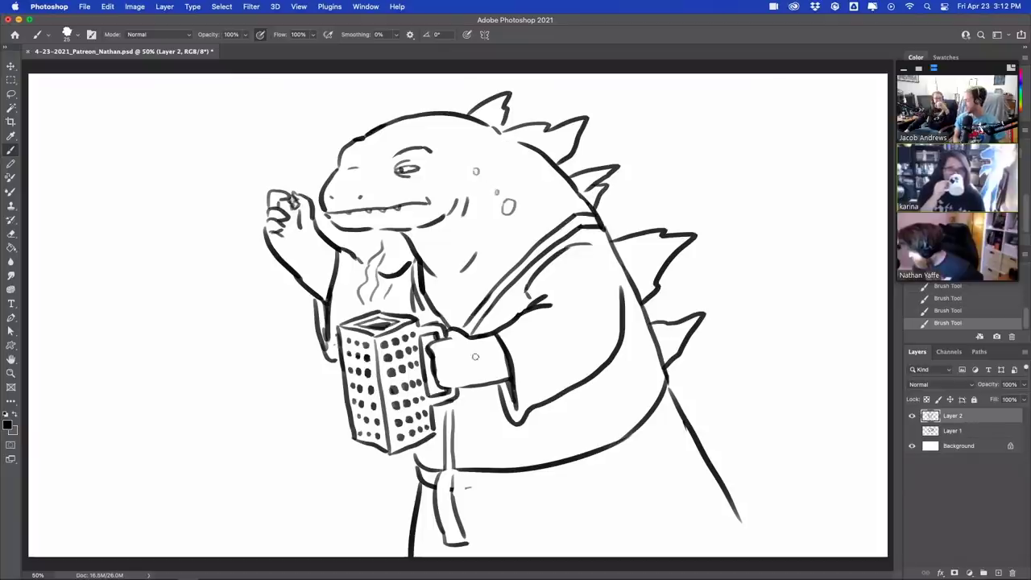
- Add small round spots to the hand holding the mug and move the whole drawing toward the canvas's left side
mouse_move(474, 354)
left_mouse_down()
mouse_move(469, 364)
mouse_move(474, 355)
left_mouse_up()
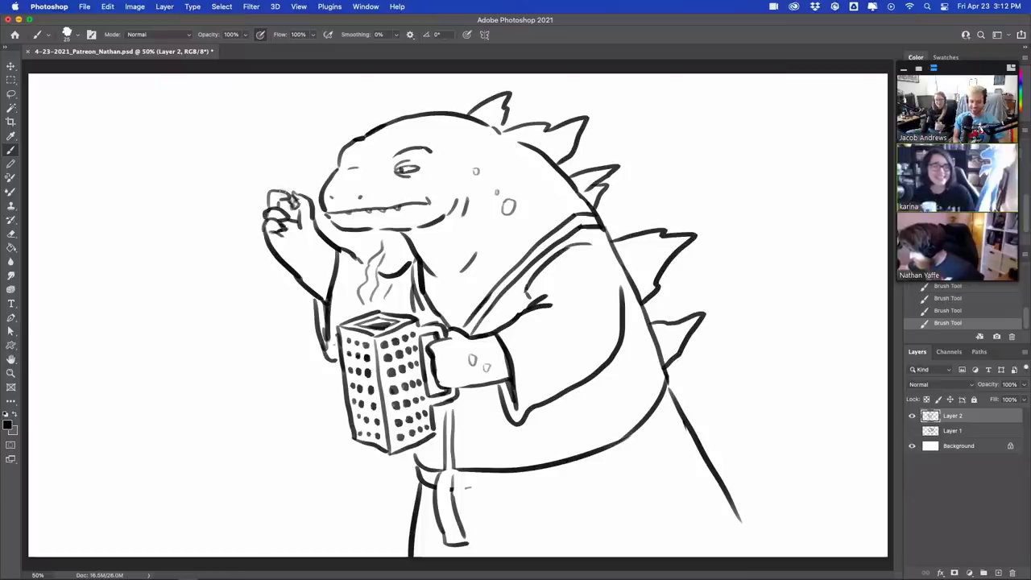
key("v")
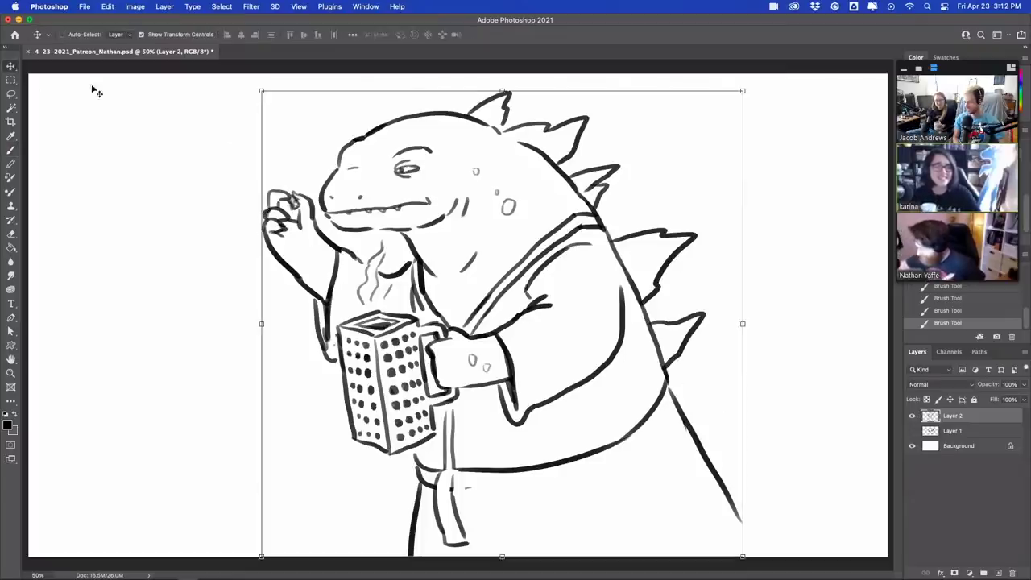
left_click_drag(599, 311, 530, 305)
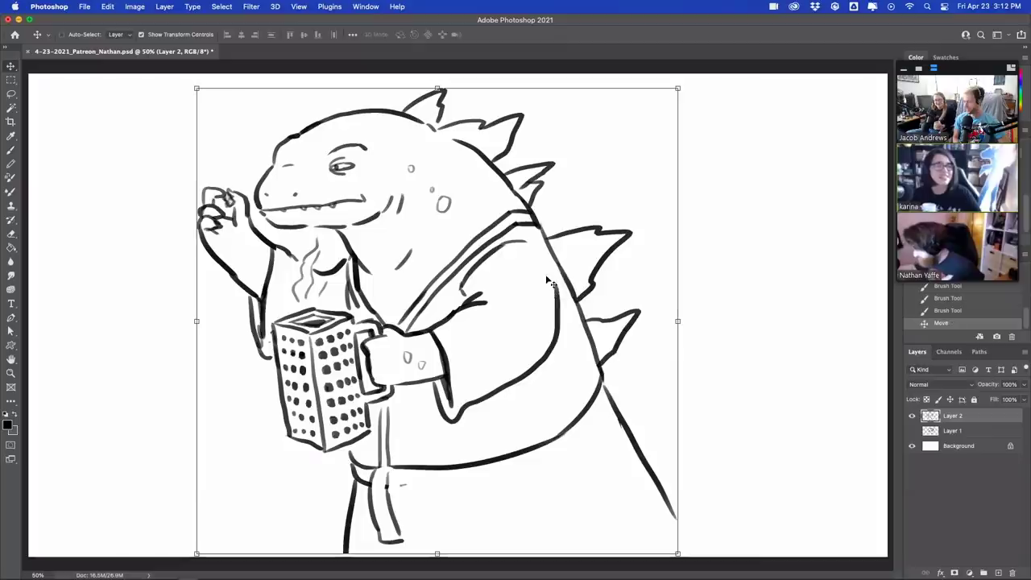
left_click(12, 135)
left_click(12, 150)
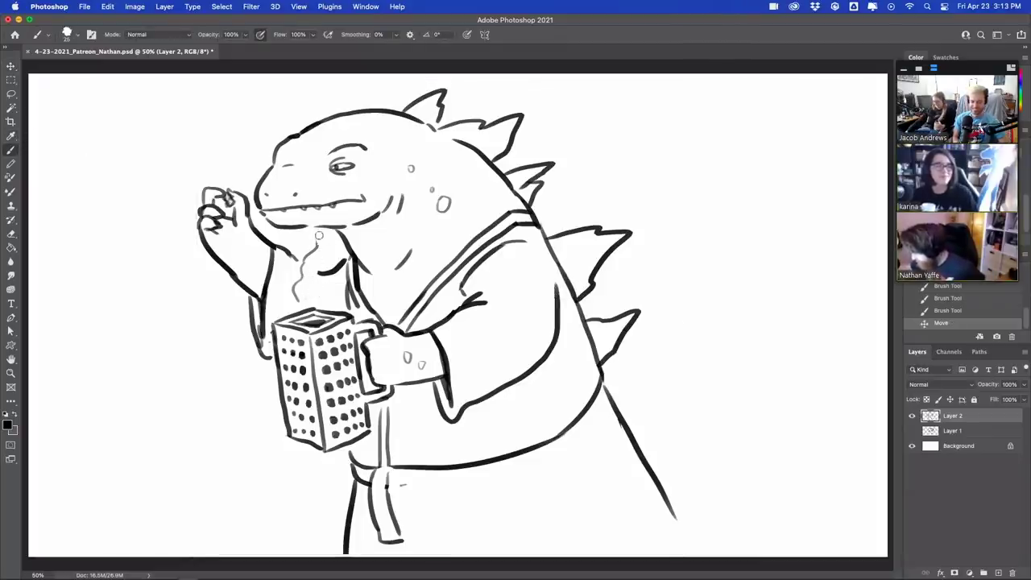
- Redraw the steam as a narrow wavy wisp rising from the mug's opening to a tip just below the jaw
mouse_move(318, 235)
left_mouse_down()
mouse_move(299, 299)
mouse_move(293, 284)
mouse_move(311, 236)
mouse_move(311, 298)
mouse_move(325, 247)
mouse_move(313, 304)
left_mouse_up()
left_click_drag(299, 298, 304, 305)
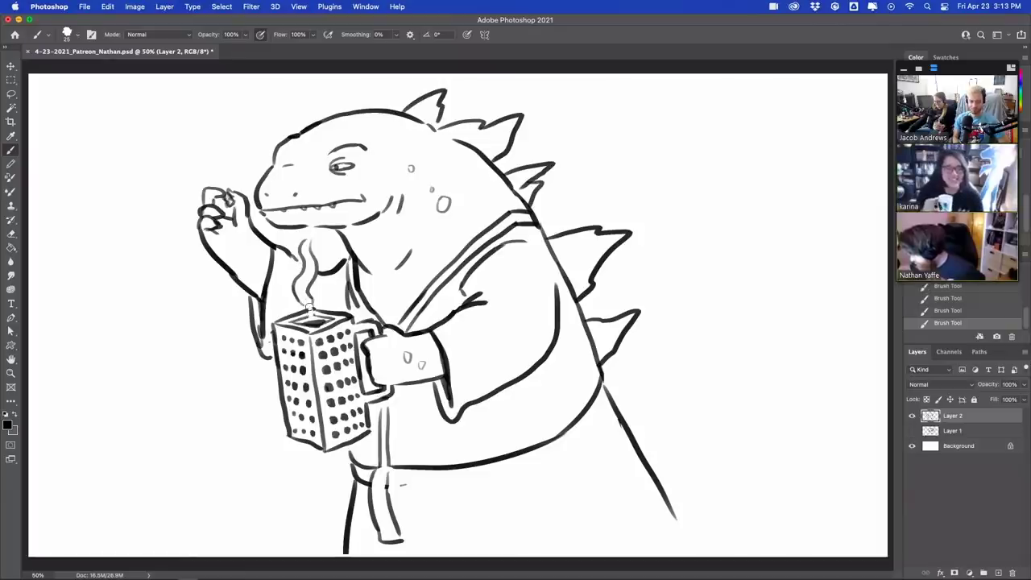
mouse_move(310, 309)
left_mouse_down()
mouse_move(308, 299)
mouse_move(315, 316)
mouse_move(310, 301)
left_mouse_up()
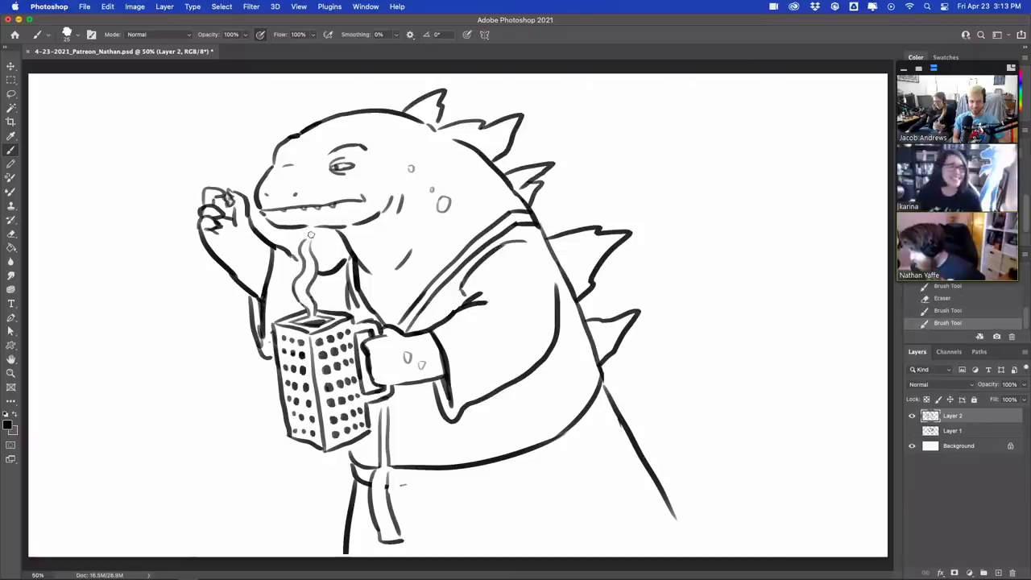
mouse_move(317, 228)
left_mouse_down()
mouse_move(308, 227)
mouse_move(351, 229)
mouse_move(303, 225)
left_mouse_up()
key("super+z")
key("super+z")
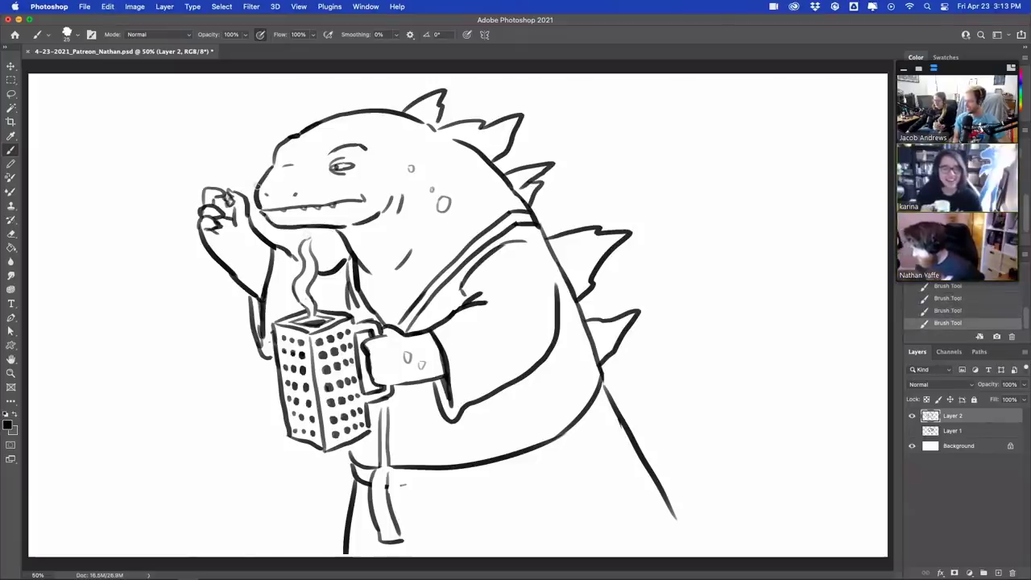
mouse_move(312, 236)
left_mouse_down()
mouse_move(319, 243)
mouse_move(309, 243)
left_mouse_up()
key("super+z")
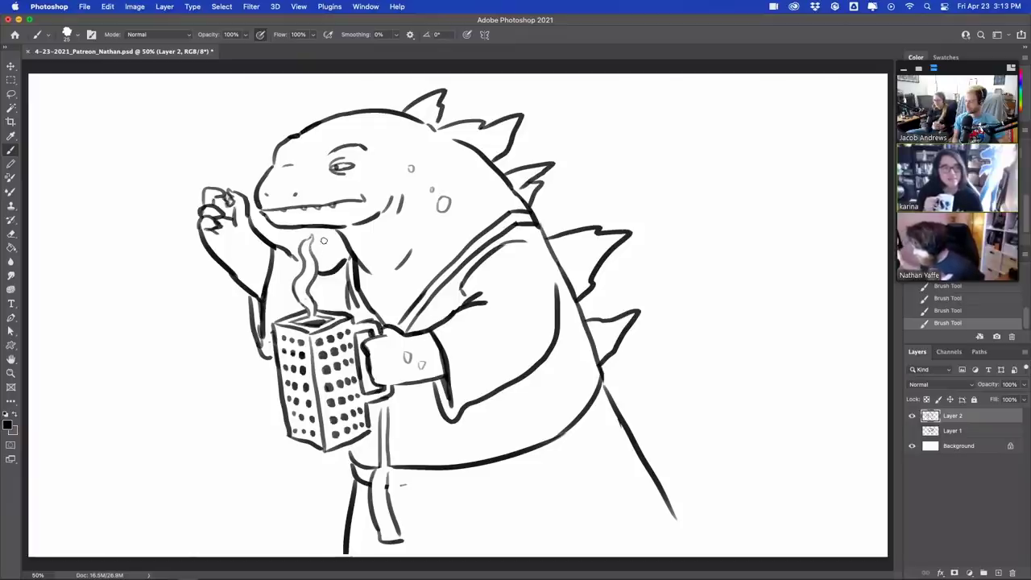
- Draw the belt's curved lower edge around the waist with the brush size set to 20
key("[")
key("[")
key("[")
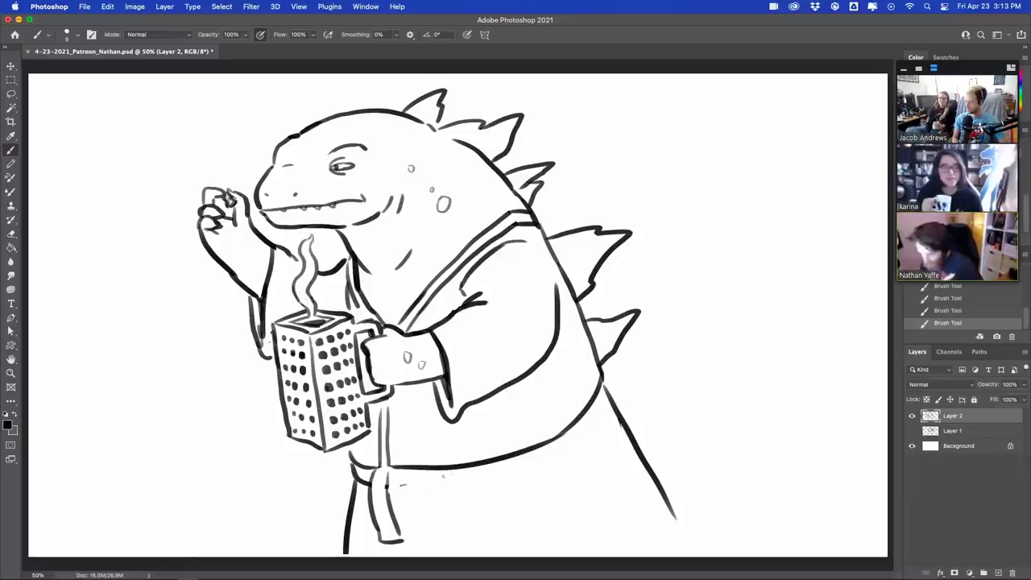
key("bracketright")
mouse_move(395, 487)
left_mouse_down()
mouse_move(437, 488)
mouse_move(607, 447)
mouse_move(556, 466)
mouse_move(616, 406)
left_mouse_up()
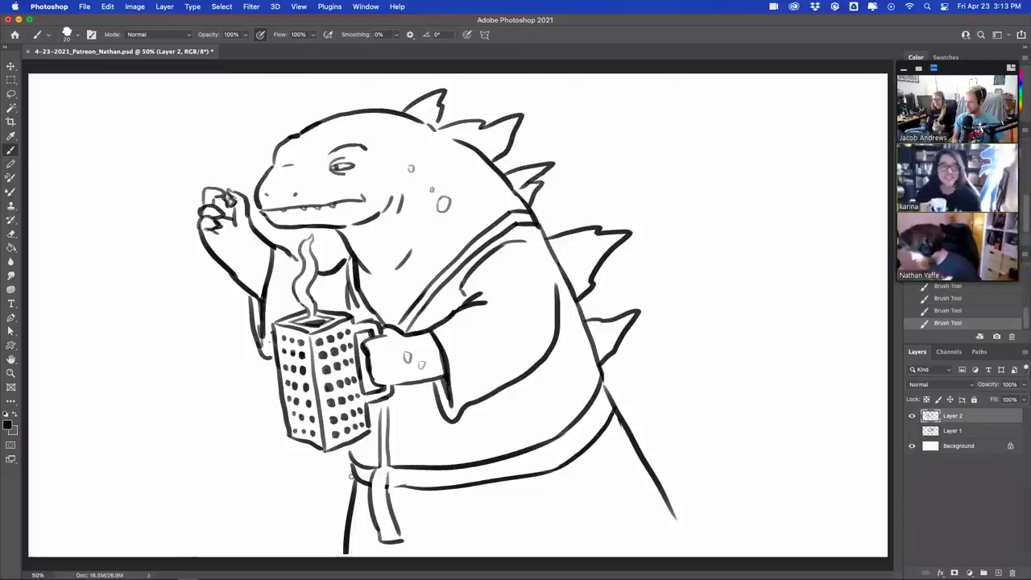
- Redraw the lower robe's front edge as a soft curve and reshape its back edge into a bunched fold dropping straight down
left_click_drag(351, 477, 338, 554)
left_click_drag(353, 480, 341, 551)
mouse_move(642, 454)
left_mouse_down()
mouse_move(686, 542)
mouse_move(665, 501)
left_mouse_up()
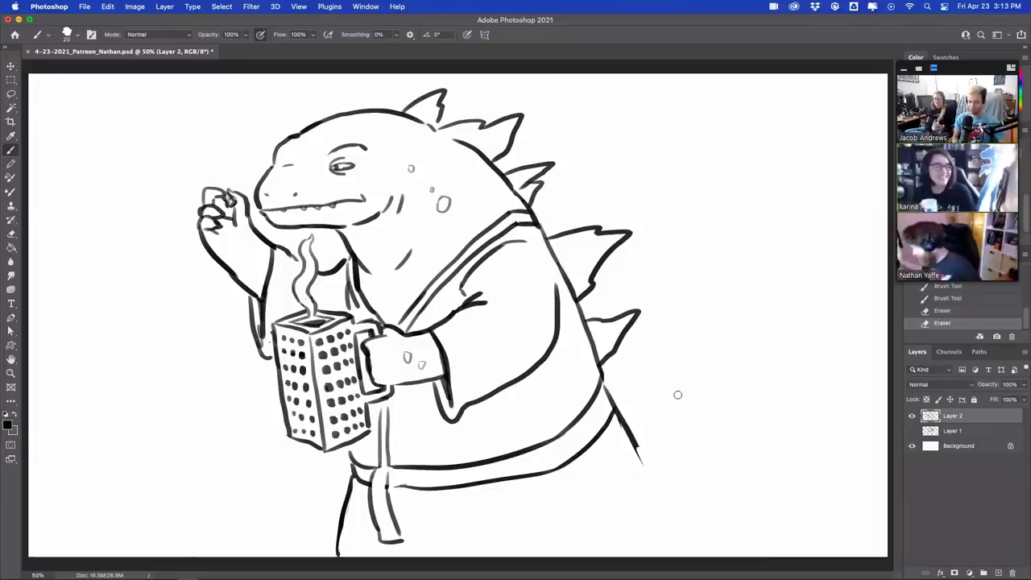
mouse_move(633, 442)
left_mouse_down()
mouse_move(677, 503)
mouse_move(679, 554)
left_mouse_up()
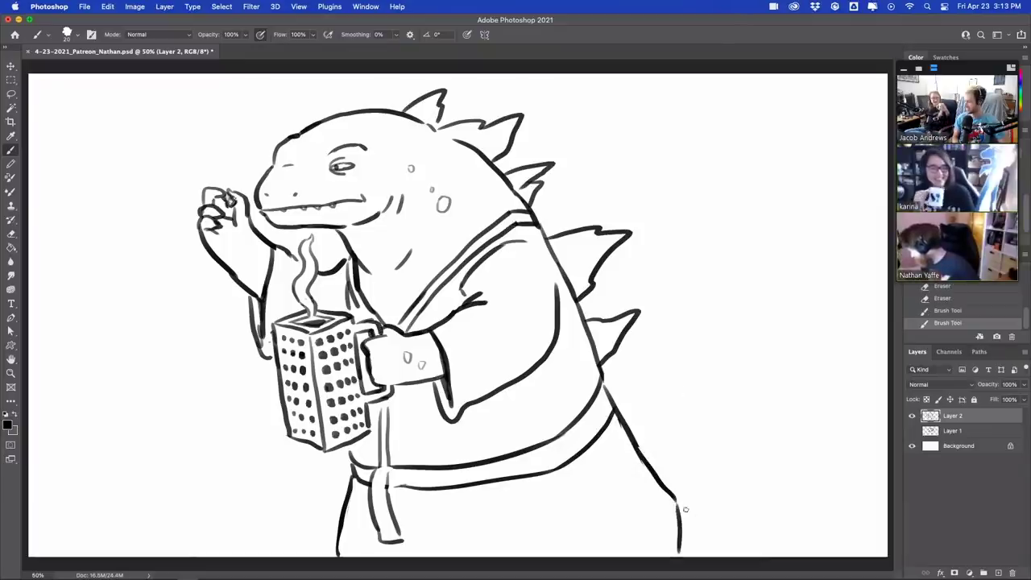
key("super+z")
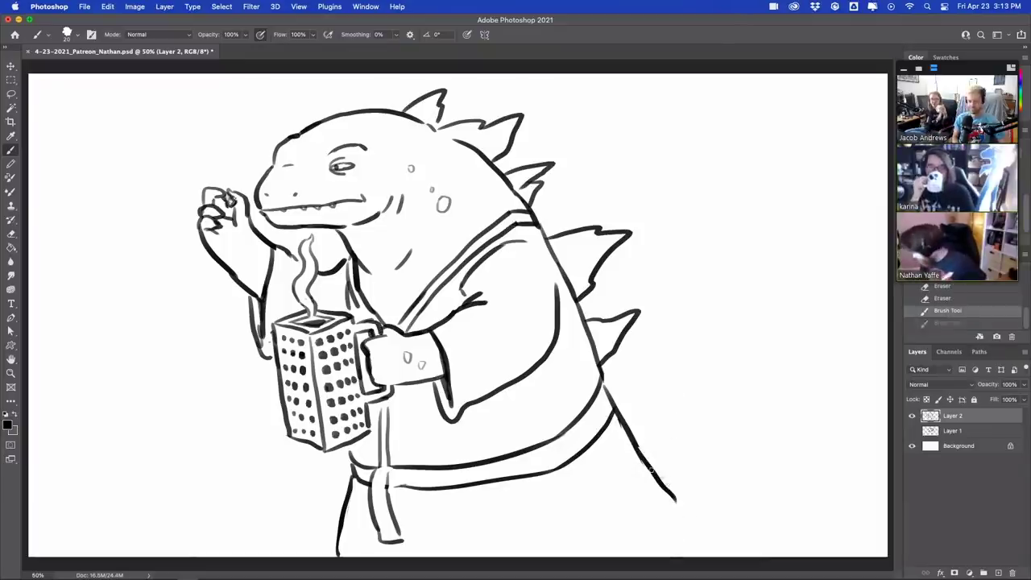
mouse_move(649, 466)
left_mouse_down()
mouse_move(673, 502)
mouse_move(671, 551)
left_mouse_up()
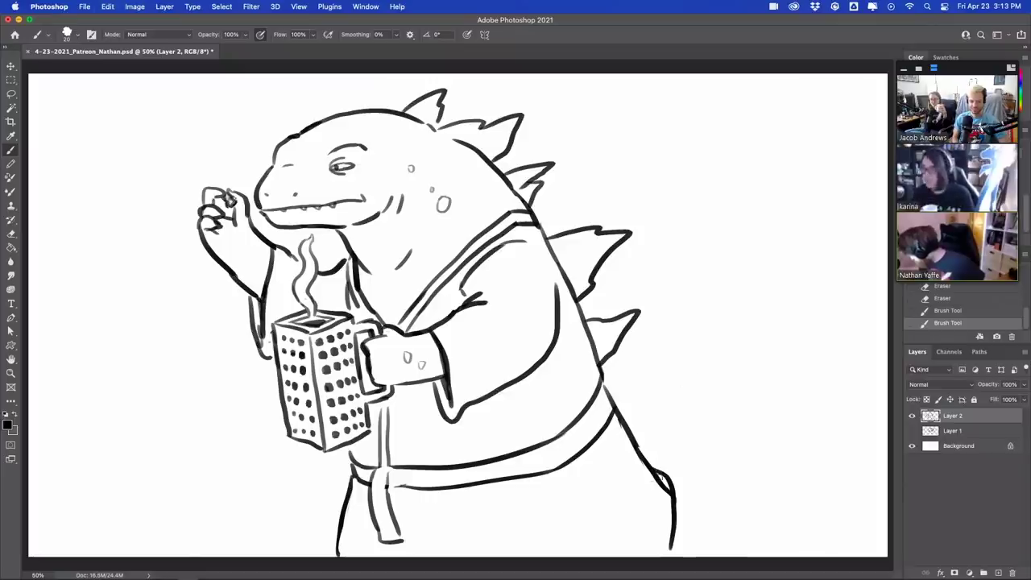
mouse_move(656, 476)
left_mouse_down()
mouse_move(693, 483)
mouse_move(724, 387)
mouse_move(719, 282)
mouse_move(842, 196)
left_mouse_up()
key("super+z")
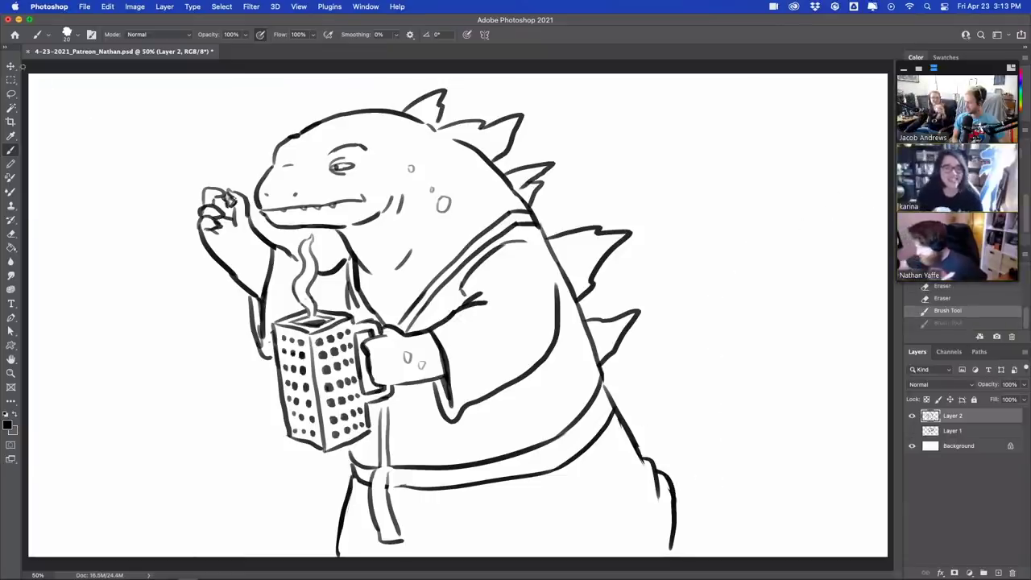
- Shift the drawing slightly further left and draw a thick tail curving up from the robe's back to the canvas's right edge
key("v")
left_click_drag(405, 245, 387, 243)
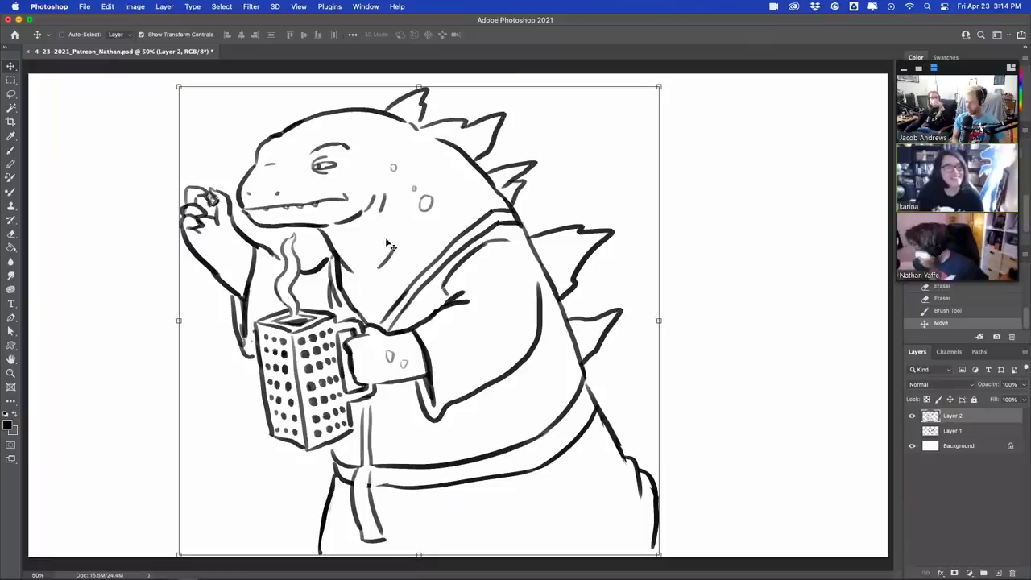
left_click(11, 153)
mouse_move(655, 487)
left_mouse_down()
mouse_move(713, 481)
mouse_move(756, 436)
mouse_move(787, 315)
mouse_move(885, 272)
left_mouse_up()
mouse_move(866, 315)
left_mouse_down()
mouse_move(839, 360)
mouse_move(818, 552)
left_mouse_up()
- Draw jagged spikes on the lower back and along the tail's inner curve, erasing the tail outline where it overlaps them
mouse_move(600, 417)
left_mouse_down()
mouse_move(663, 390)
mouse_move(632, 457)
left_mouse_up()
key("super+z")
mouse_move(599, 417)
left_mouse_down()
mouse_move(636, 398)
mouse_move(645, 418)
mouse_move(622, 451)
left_mouse_up()
mouse_move(675, 490)
left_mouse_down()
mouse_move(695, 422)
mouse_move(711, 447)
mouse_move(746, 465)
left_mouse_up()
mouse_move(759, 418)
left_mouse_down()
mouse_move(748, 427)
mouse_move(734, 387)
mouse_move(752, 376)
mouse_move(771, 385)
mouse_move(759, 433)
left_mouse_up()
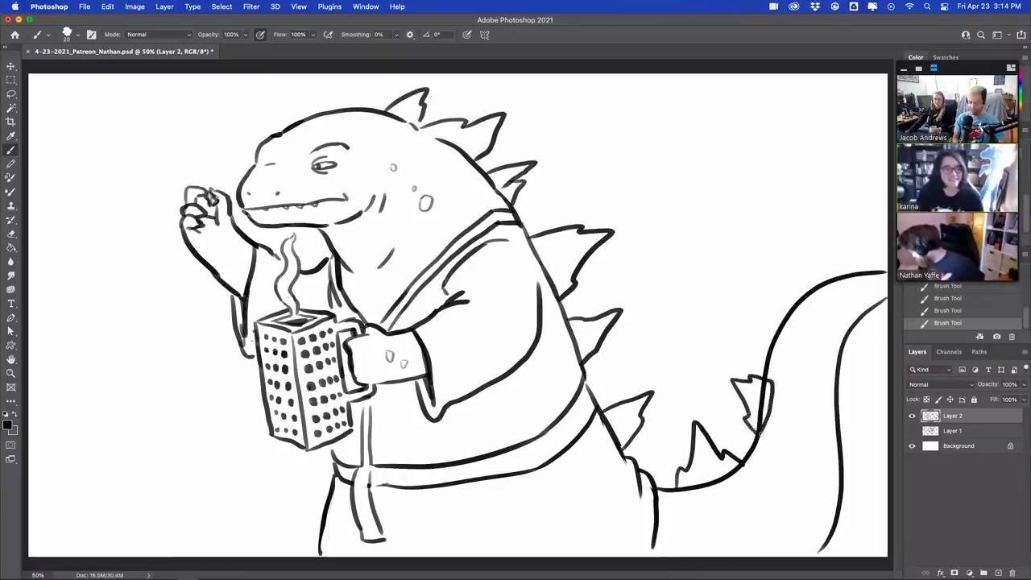
mouse_move(765, 397)
left_mouse_down()
mouse_move(763, 385)
mouse_move(757, 428)
left_mouse_up()
left_click(747, 468)
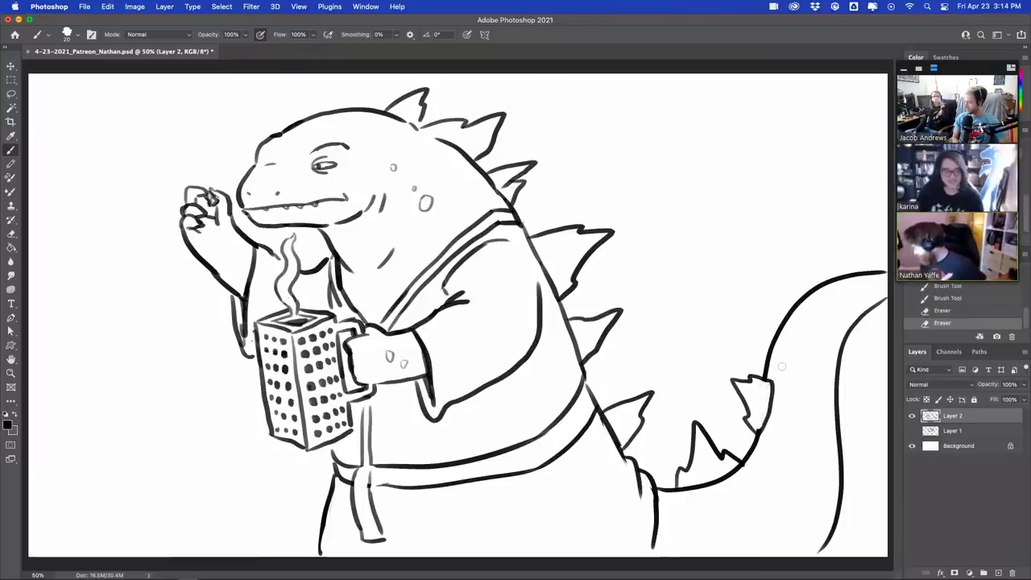
- Add spikes to the upper tail and the top of the head, and draw thin crease lines inside the spikes
mouse_move(792, 313)
left_mouse_down()
mouse_move(787, 329)
mouse_move(799, 304)
mouse_move(771, 314)
mouse_move(768, 272)
mouse_move(795, 312)
mouse_move(799, 304)
left_mouse_up()
left_click_drag(783, 307, 792, 312)
left_click_drag(757, 406, 768, 393)
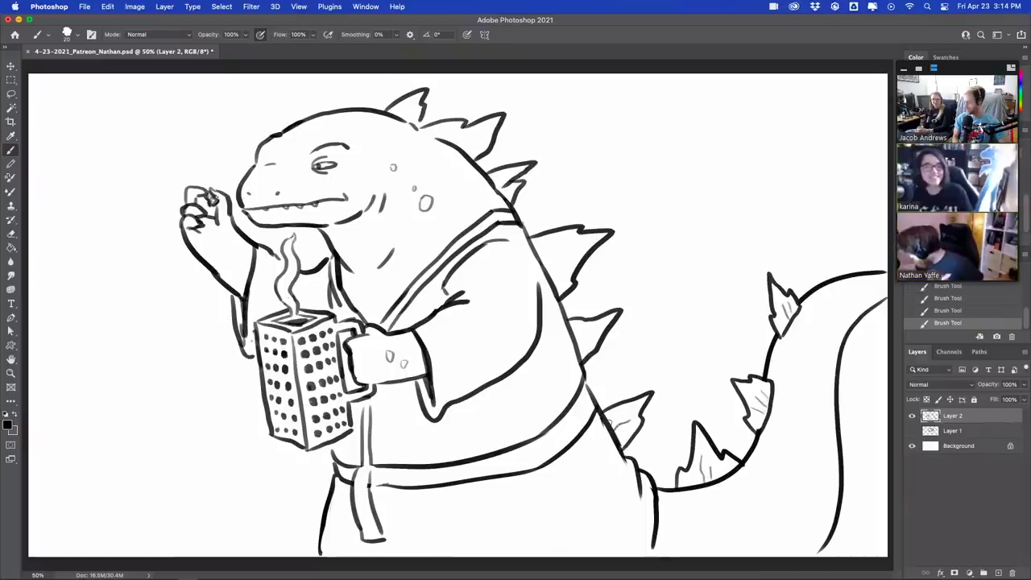
left_click_drag(550, 275, 569, 258)
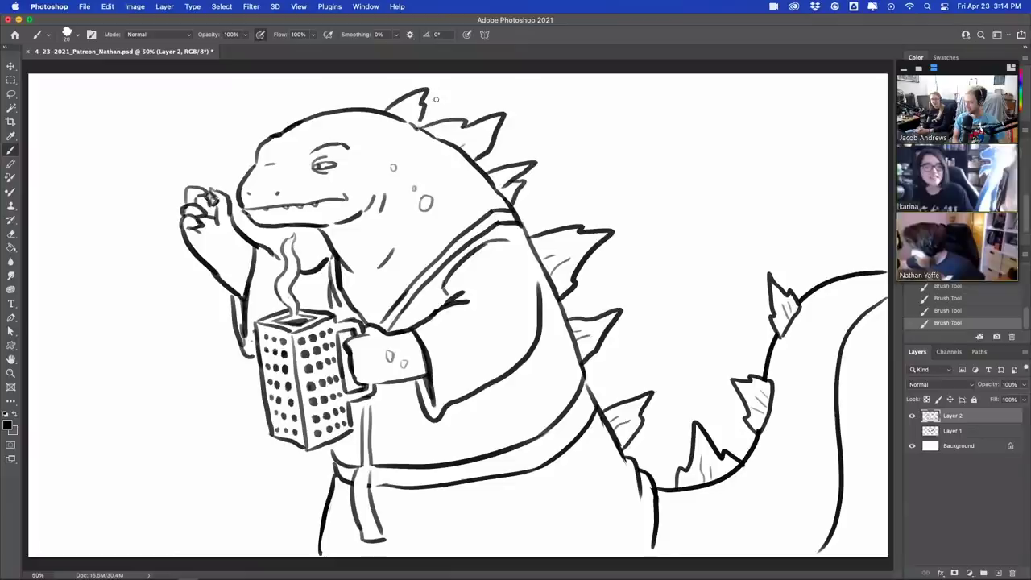
mouse_move(357, 106)
left_mouse_down()
mouse_move(370, 90)
mouse_move(377, 110)
left_mouse_up()
key("super+z")
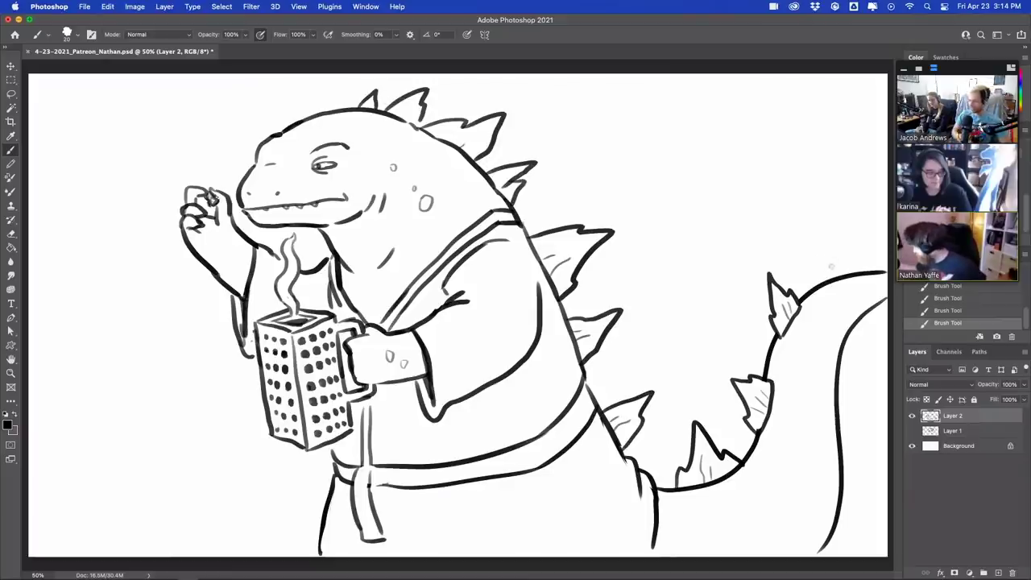
mouse_move(830, 276)
left_mouse_down()
mouse_move(859, 235)
mouse_move(875, 281)
mouse_move(858, 278)
mouse_move(867, 272)
left_mouse_up()
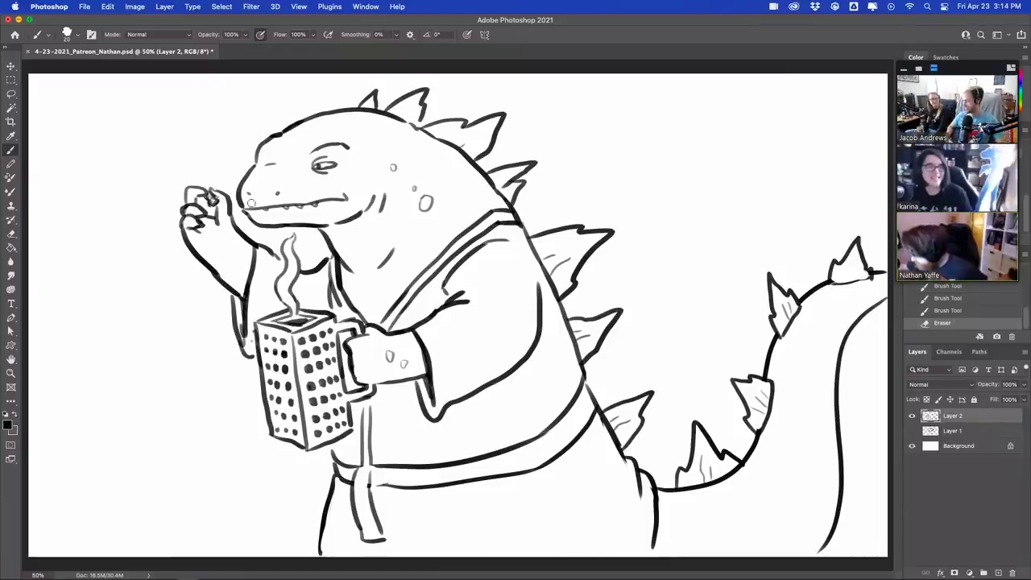
- Clean up the snout by erasing the front teeth, darkening both nostrils and tidying the brow and forehead outline
left_click_drag(251, 206, 292, 201)
key("b")
left_click(278, 191)
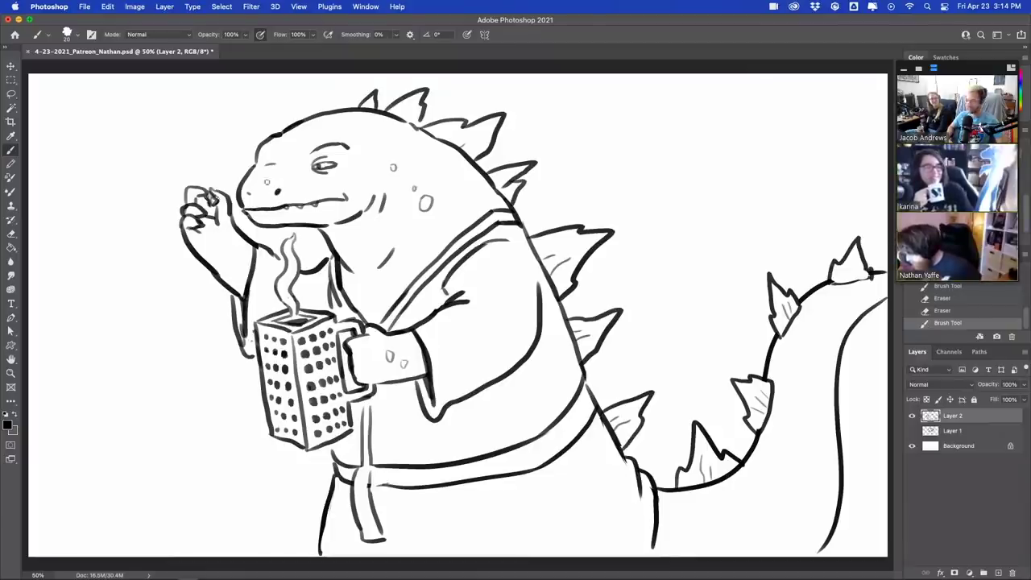
left_click(246, 194)
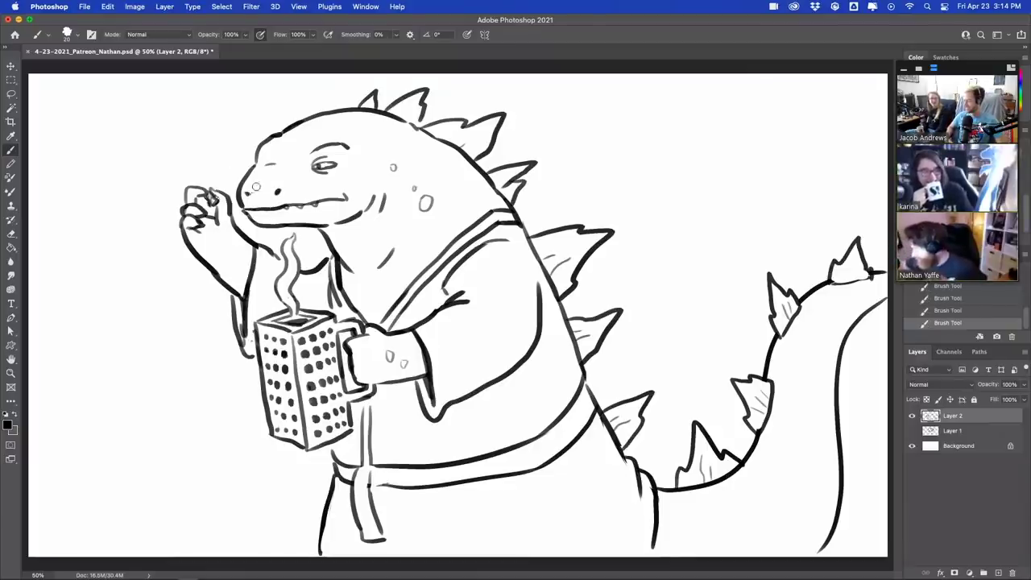
mouse_move(256, 188)
left_mouse_down()
mouse_move(250, 195)
mouse_move(278, 161)
mouse_move(253, 171)
left_mouse_up()
left_click_drag(279, 133, 283, 131)
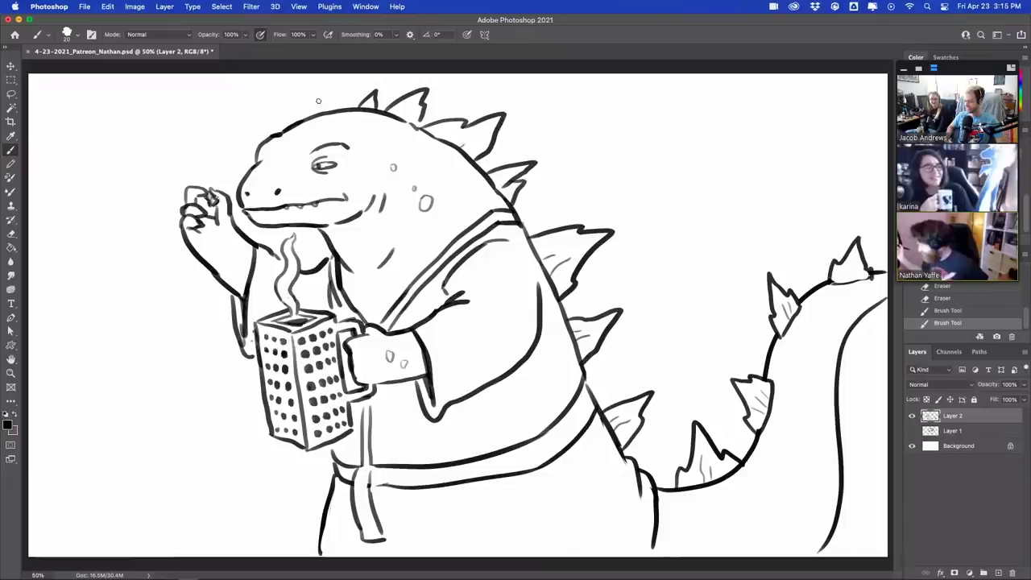
- Redraw the belt knot with two hanging ends, and complete the robe's back edge and front opening lines above and below the belt
left_click_drag(654, 534, 649, 556)
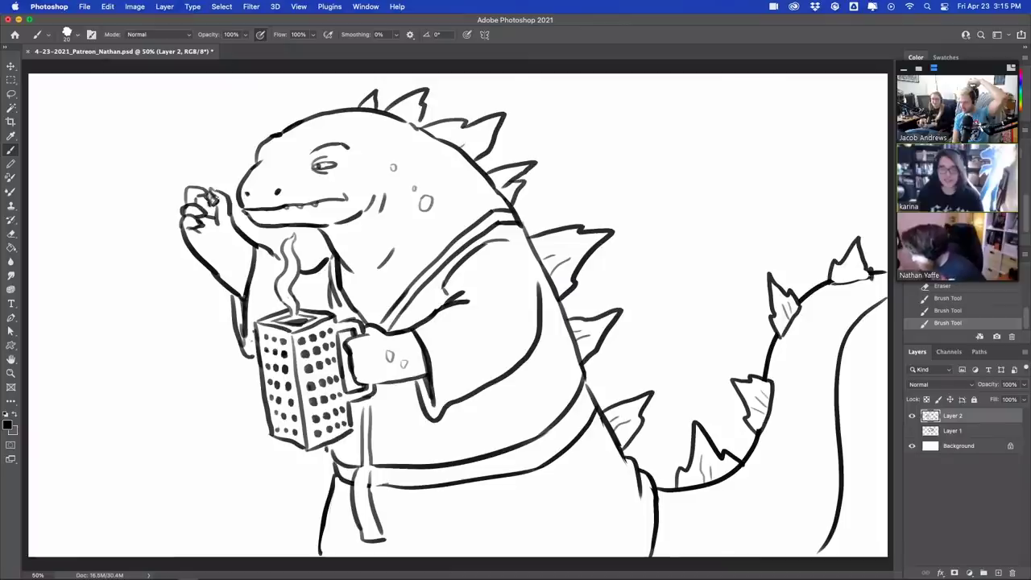
left_click_drag(326, 451, 339, 460)
mouse_move(373, 439)
left_mouse_down()
mouse_move(371, 459)
mouse_move(367, 406)
left_mouse_up()
mouse_move(370, 451)
left_mouse_down()
mouse_move(379, 527)
mouse_move(360, 534)
mouse_move(383, 532)
mouse_move(380, 547)
mouse_move(367, 478)
mouse_move(349, 542)
mouse_move(378, 542)
mouse_move(375, 471)
mouse_move(385, 471)
mouse_move(403, 531)
mouse_move(382, 542)
mouse_move(401, 546)
mouse_move(404, 518)
left_mouse_up()
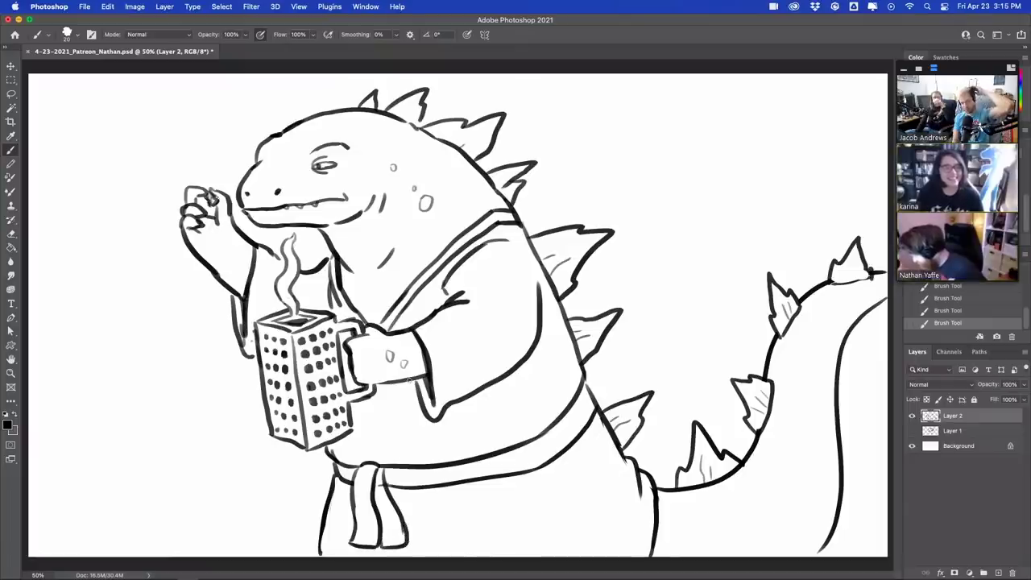
key("e")
left_click_drag(378, 481, 385, 461)
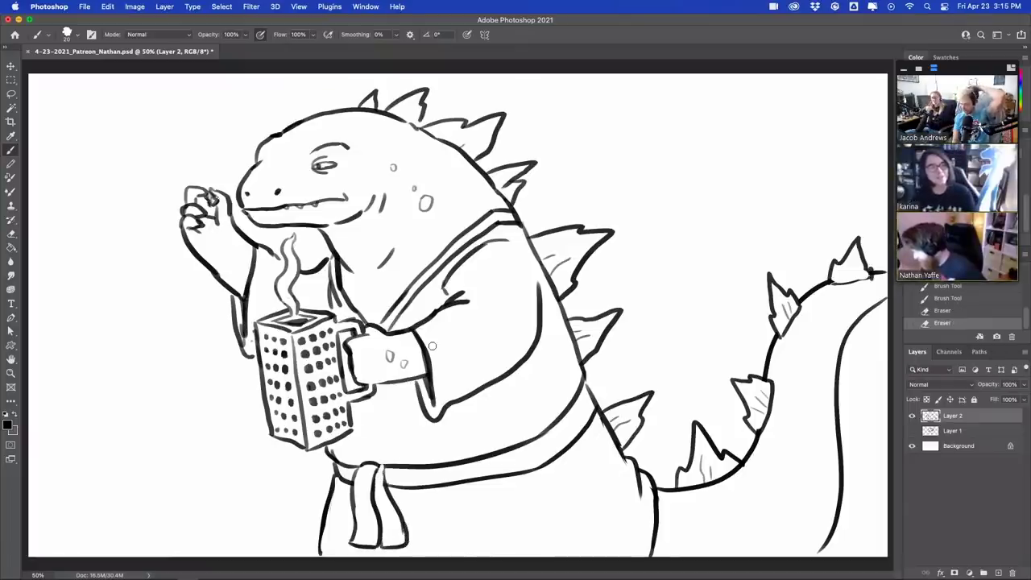
left_click_drag(381, 384, 404, 463)
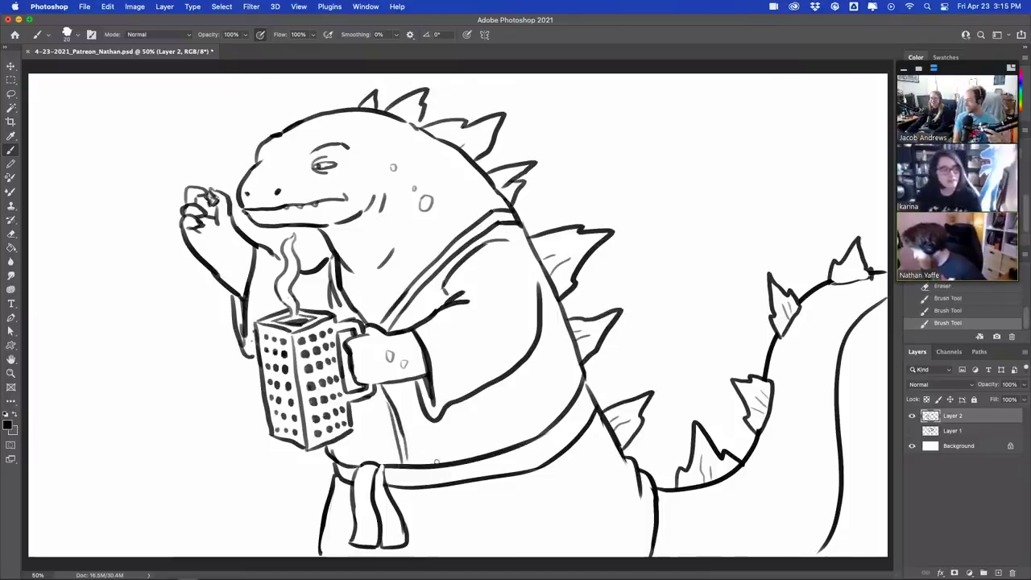
mouse_move(414, 489)
left_mouse_down()
mouse_move(431, 526)
mouse_move(423, 494)
mouse_move(439, 555)
left_mouse_up()
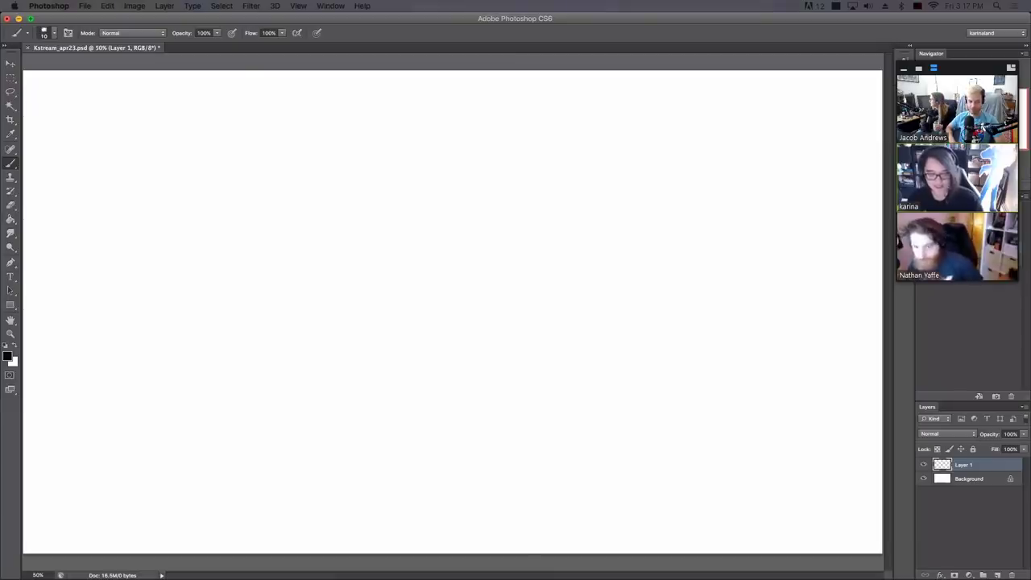
- Sketch a large, rough circle with light strokes in the upper middle of the blank Kstream_apr23.psd canvas, on Layer 1
left_click(429, 220)
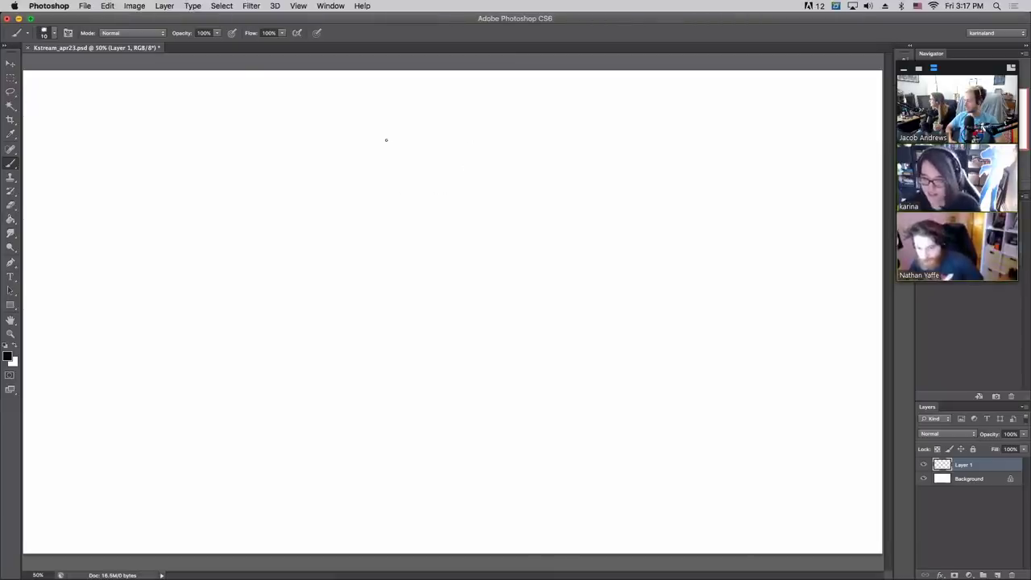
mouse_move(358, 165)
left_mouse_down()
mouse_move(327, 276)
mouse_move(367, 339)
left_mouse_up()
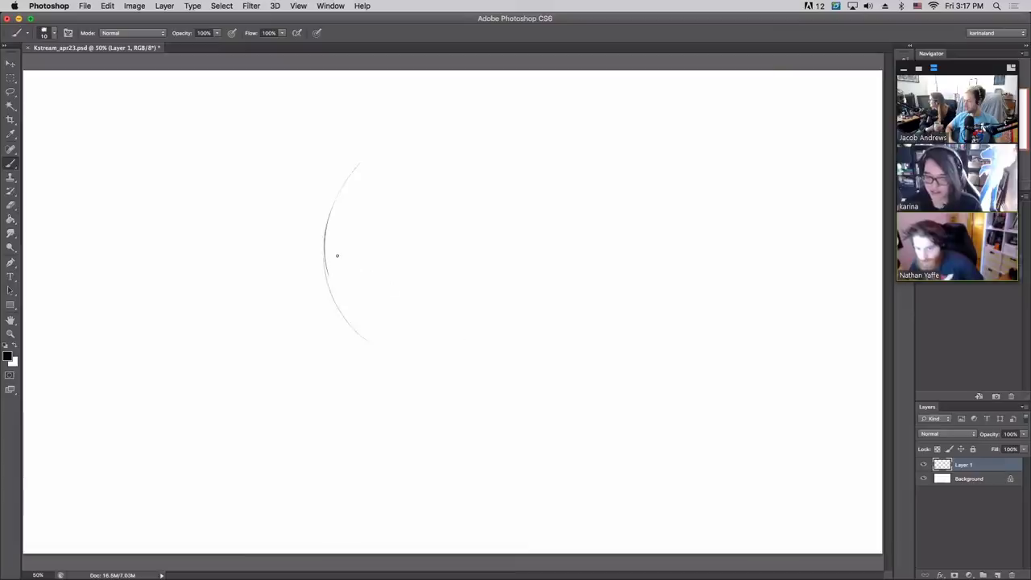
mouse_move(325, 243)
left_mouse_down()
mouse_move(480, 136)
mouse_move(357, 191)
mouse_move(438, 110)
mouse_move(551, 164)
mouse_move(482, 124)
mouse_move(496, 107)
mouse_move(578, 280)
left_mouse_up()
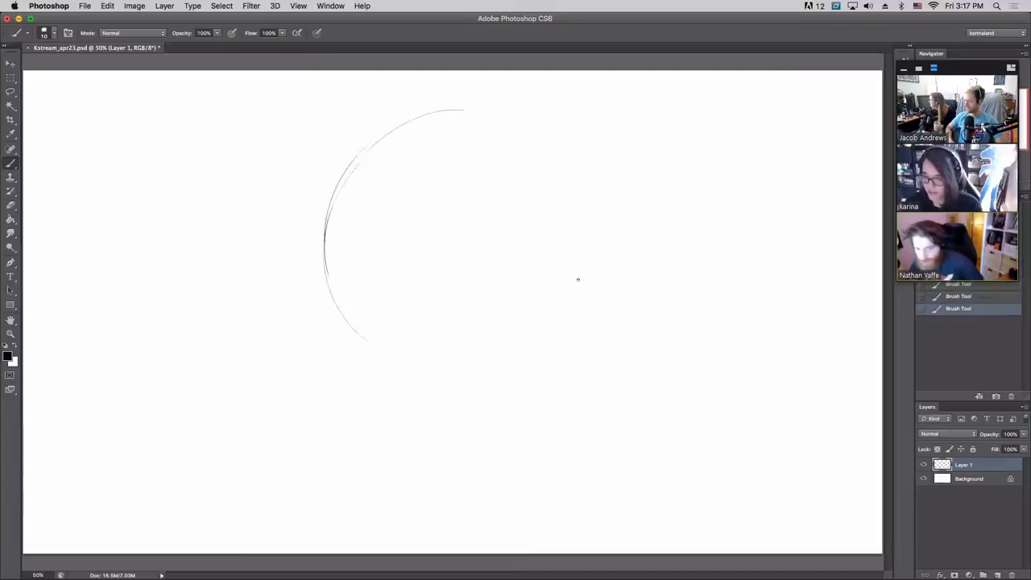
left_click_drag(394, 359, 469, 359)
mouse_move(365, 334)
left_mouse_down()
mouse_move(399, 353)
mouse_move(487, 356)
mouse_move(575, 266)
left_mouse_up()
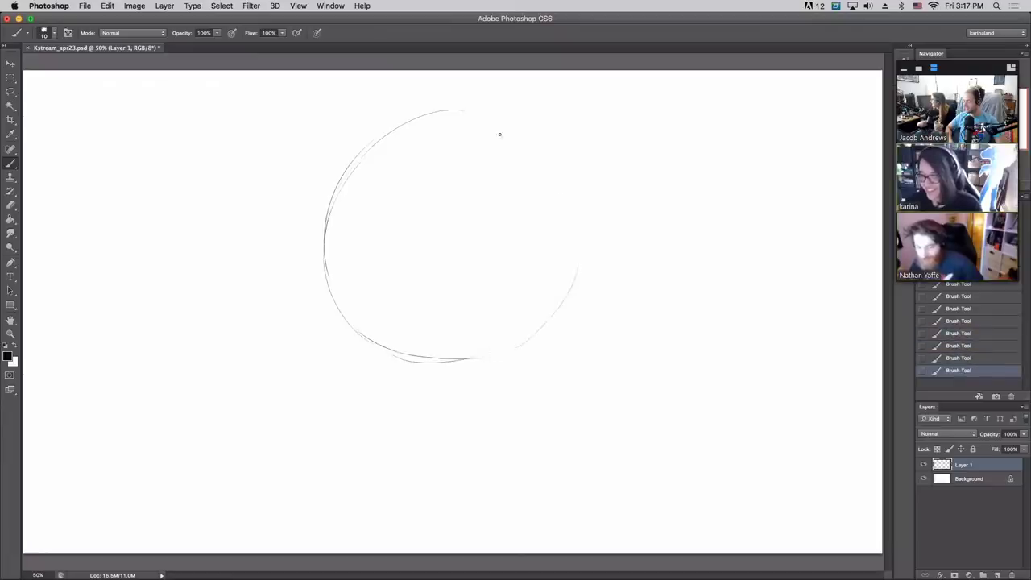
left_click_drag(493, 112, 579, 203)
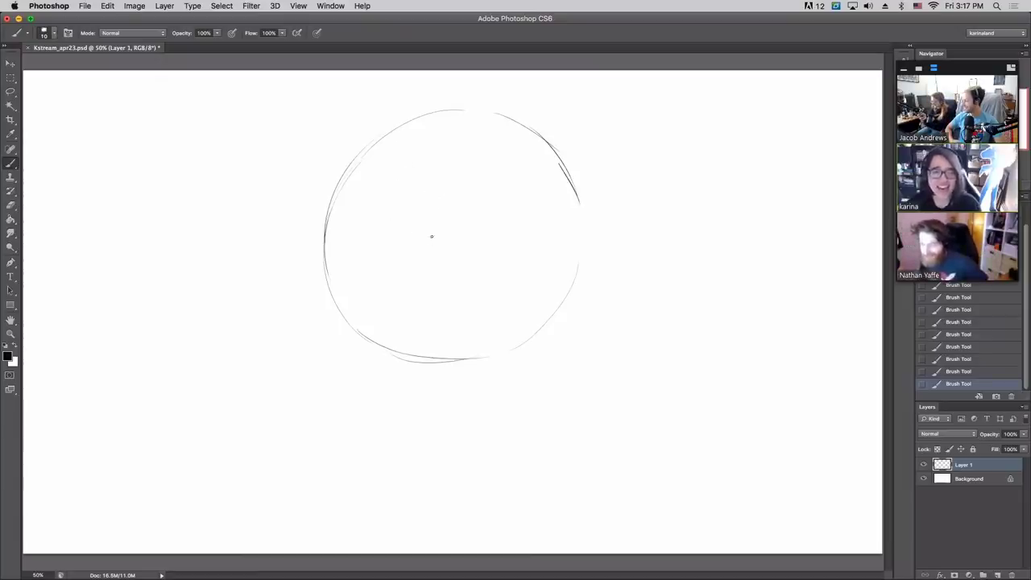
- Sketch two tall, slanted oval eyes side by side in the centre-left of the large circle
mouse_move(382, 244)
left_mouse_down()
mouse_move(415, 253)
mouse_move(419, 179)
mouse_move(430, 168)
mouse_move(469, 196)
left_mouse_up()
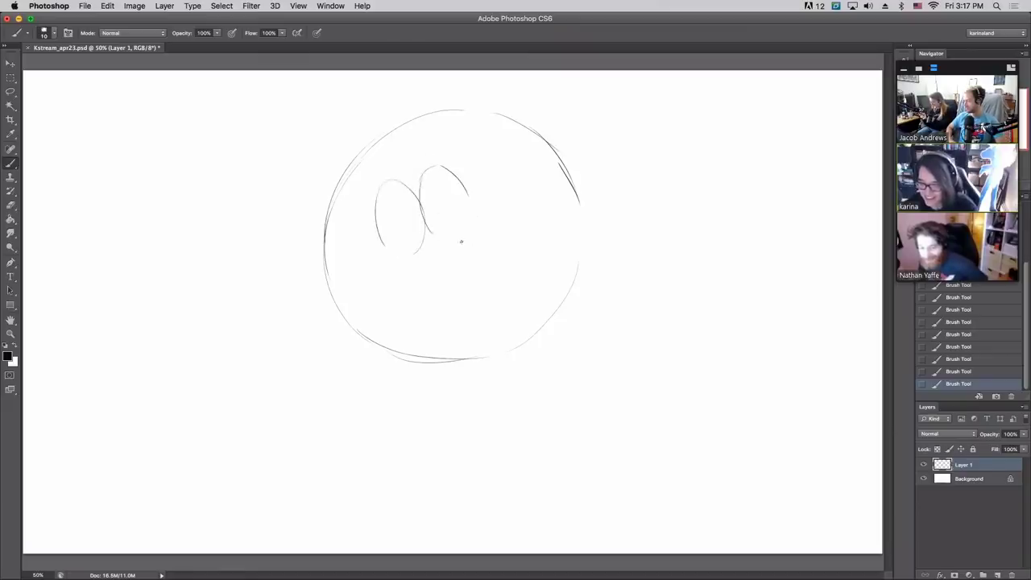
mouse_move(442, 242)
left_mouse_down()
mouse_move(474, 215)
mouse_move(457, 182)
mouse_move(475, 216)
mouse_move(402, 186)
mouse_move(416, 200)
mouse_move(387, 178)
mouse_move(384, 251)
mouse_move(417, 256)
left_mouse_up()
mouse_move(422, 179)
left_mouse_down()
mouse_move(419, 218)
mouse_move(439, 241)
mouse_move(465, 241)
left_mouse_up()
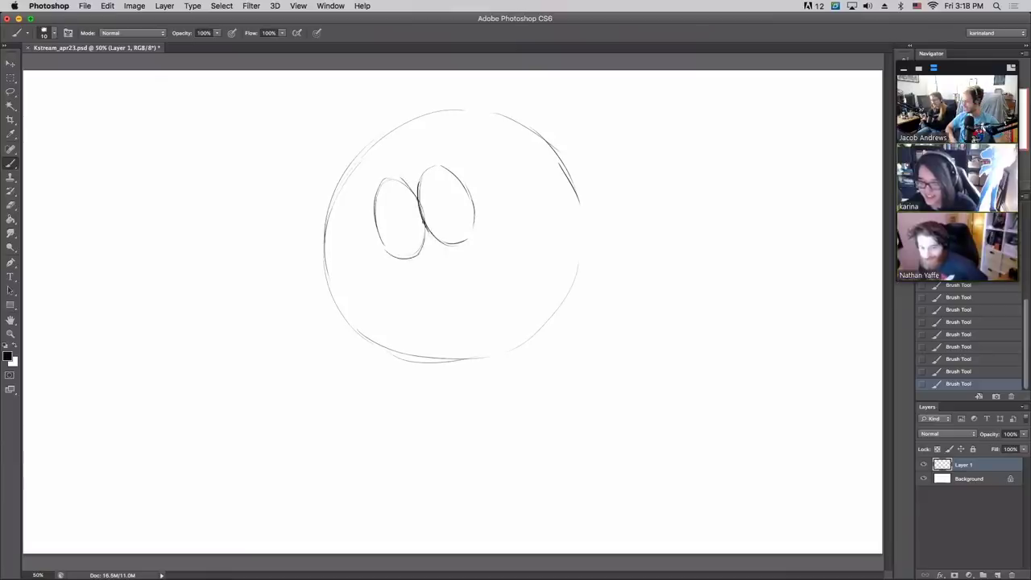
- Darken the outline of the right eye along its inner edge and top, and erase the stray marks there
mouse_move(419, 174)
left_mouse_down()
mouse_move(442, 165)
mouse_move(432, 164)
mouse_move(456, 174)
mouse_move(471, 202)
left_mouse_up()
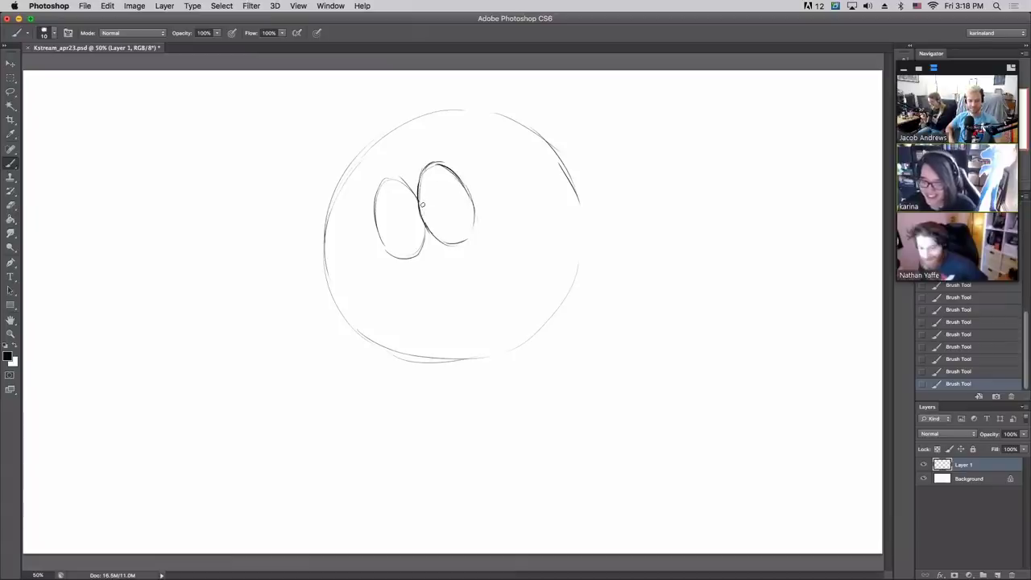
key("super+z")
left_click_drag(427, 171, 435, 161)
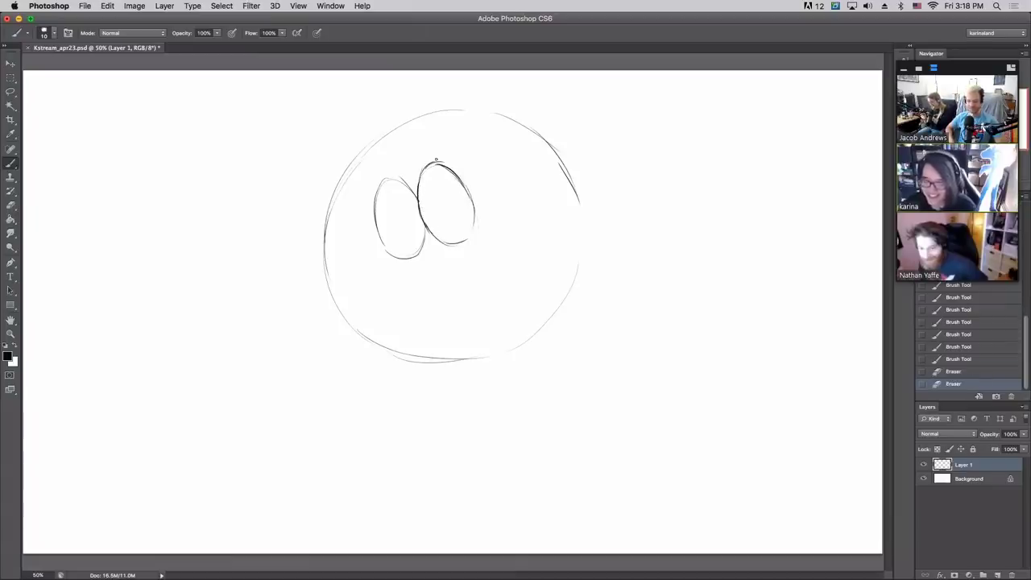
left_click_drag(421, 217, 423, 169)
mouse_move(421, 171)
left_mouse_down()
mouse_move(443, 163)
mouse_move(461, 176)
left_mouse_up()
left_click_drag(456, 172, 467, 186)
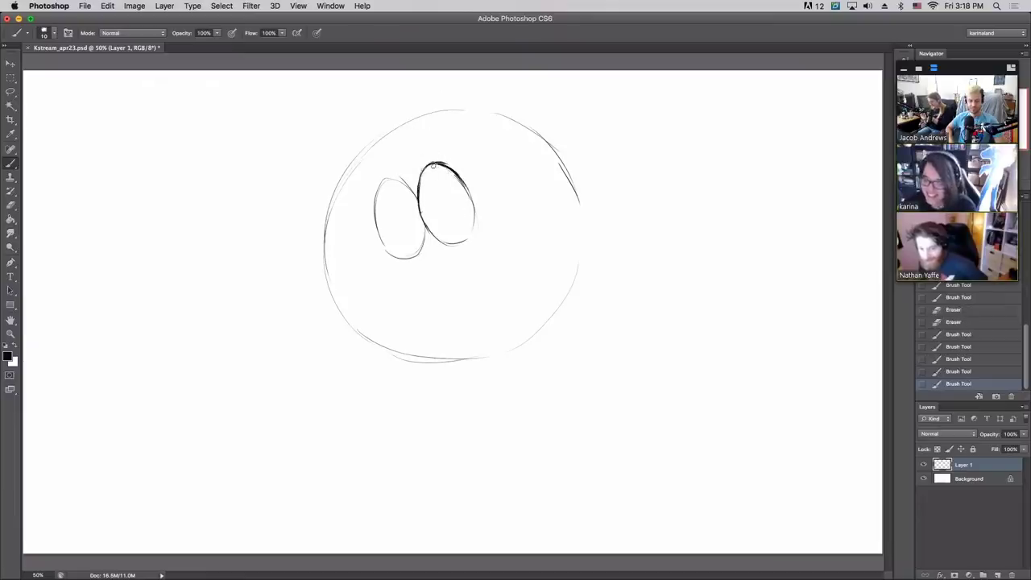
left_click_drag(433, 166, 464, 185)
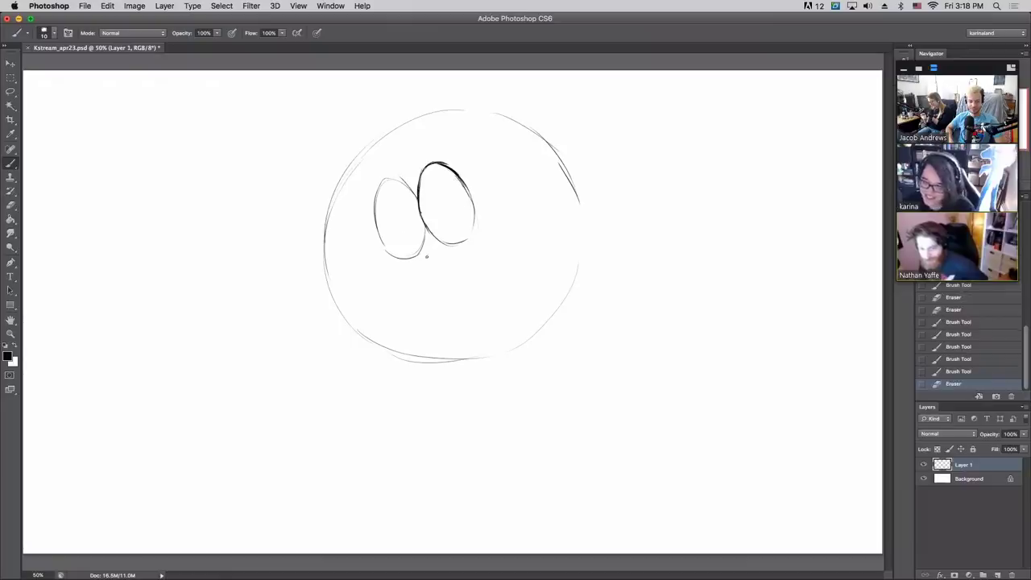
mouse_move(429, 237)
left_mouse_down()
mouse_move(419, 253)
mouse_move(431, 237)
left_mouse_up()
key("ctrl+z")
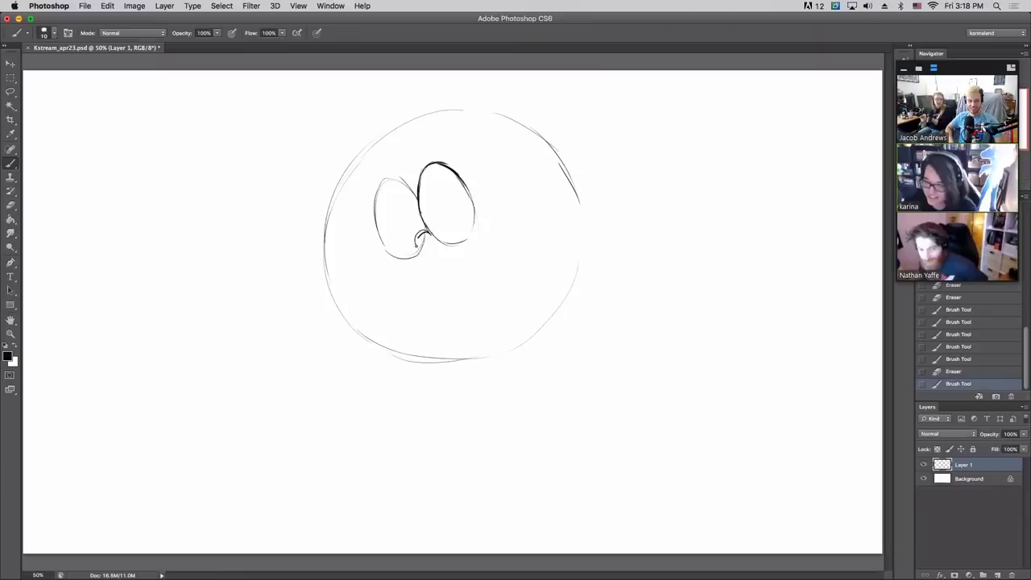
mouse_move(416, 244)
left_mouse_down()
mouse_move(427, 255)
mouse_move(440, 241)
mouse_move(428, 254)
mouse_move(441, 246)
mouse_move(417, 247)
mouse_move(429, 255)
mouse_move(434, 235)
left_mouse_up()
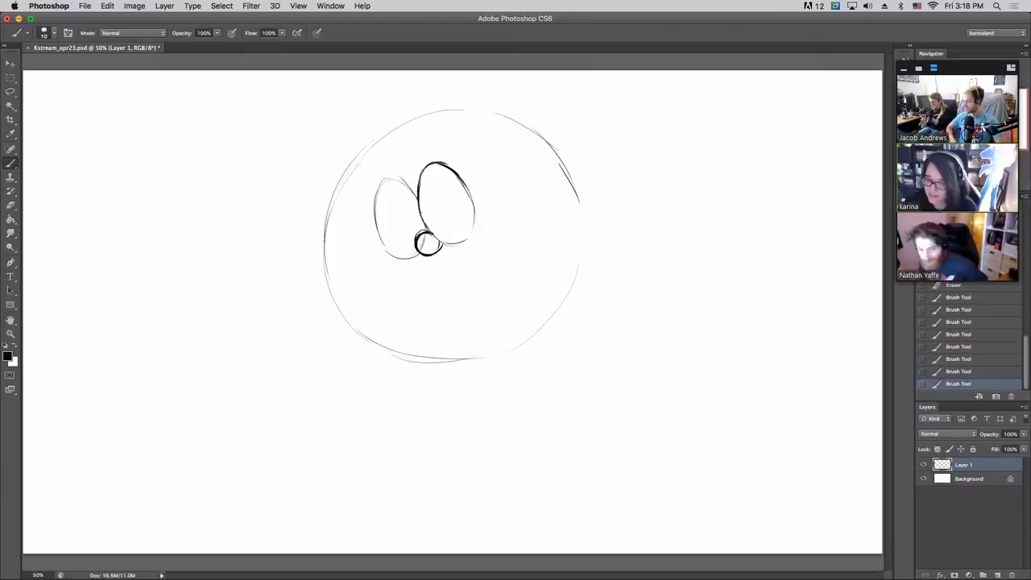
left_click(950, 323)
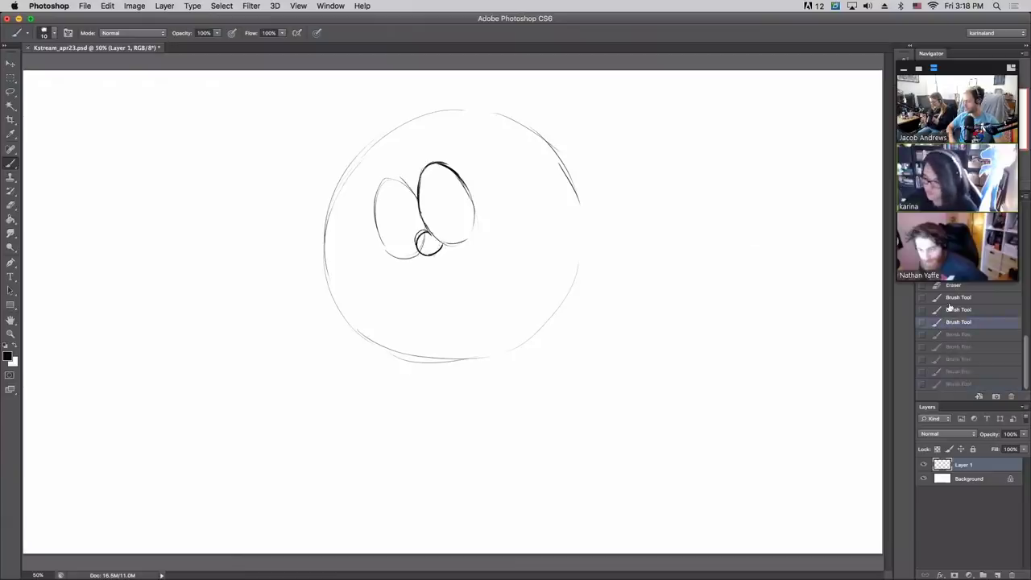
left_click(949, 298)
left_click(949, 285)
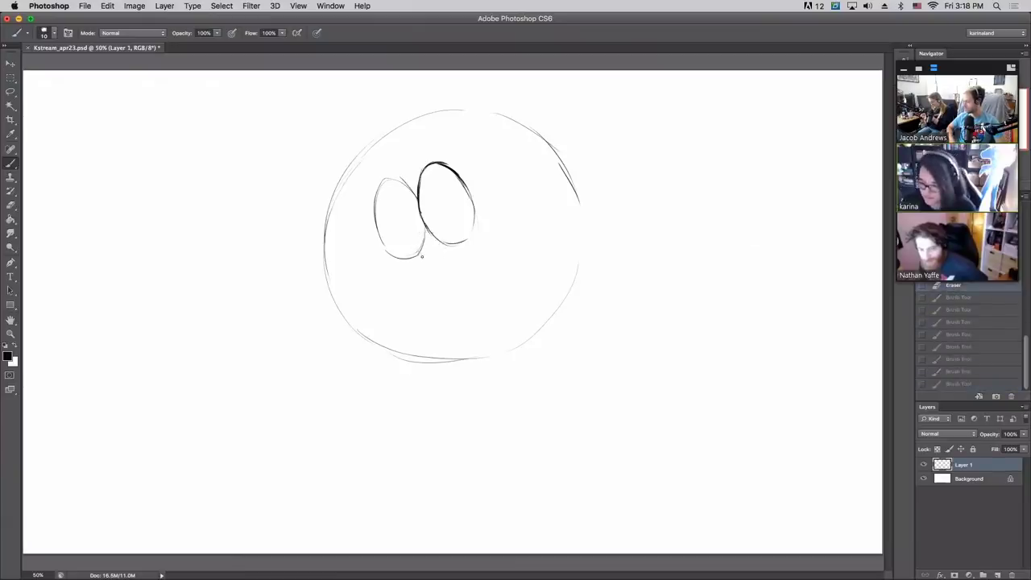
- Draw a small round nose between the lower ends of the eyes and erase the sketch lines crossing it
mouse_move(416, 240)
left_mouse_down()
mouse_move(434, 234)
mouse_move(436, 258)
left_mouse_up()
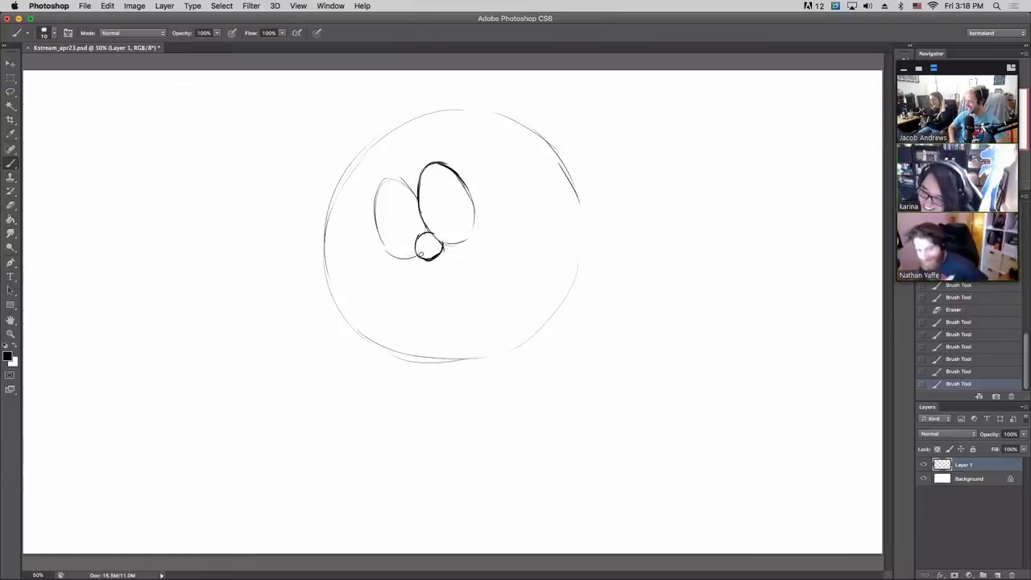
key("e")
mouse_move(419, 256)
left_mouse_down()
mouse_move(434, 261)
mouse_move(433, 239)
mouse_move(415, 251)
mouse_move(442, 253)
mouse_move(427, 259)
mouse_move(436, 263)
left_mouse_up()
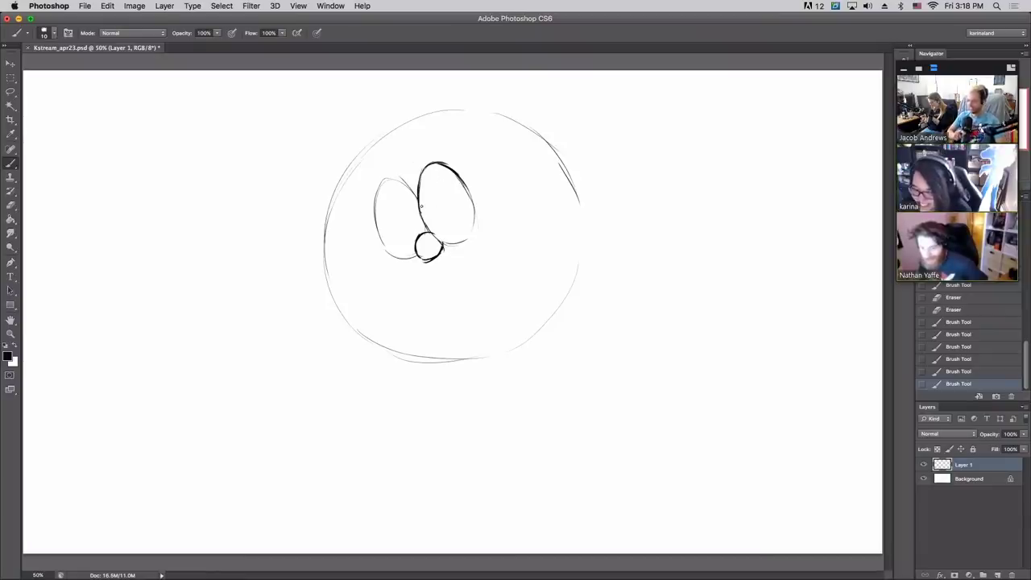
- Thicken the eye outlines where they meet and along the lower left eye, and add small pointed lashes to the tops and bottoms
left_click_drag(421, 206, 452, 250)
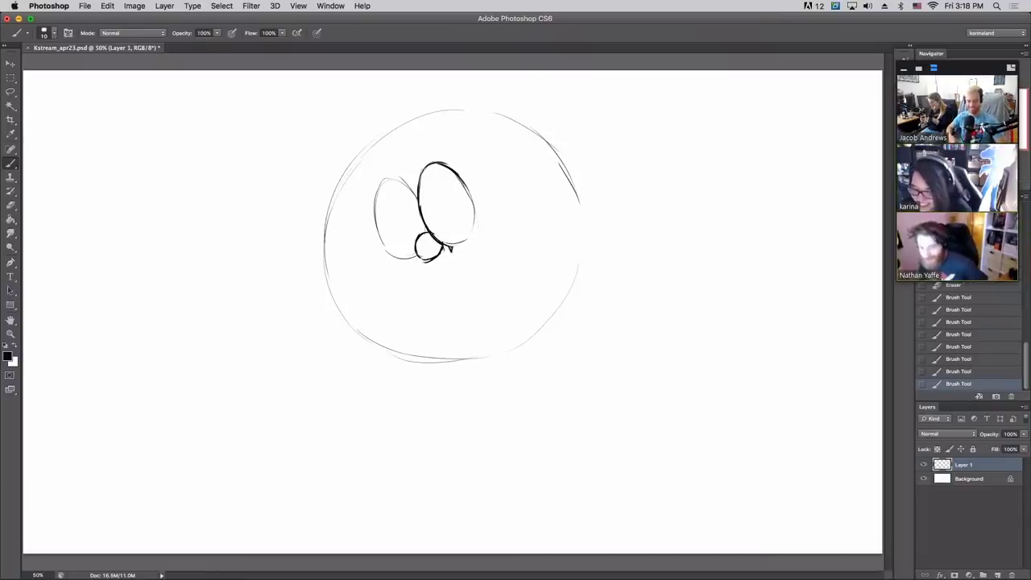
left_click_drag(451, 157, 448, 164)
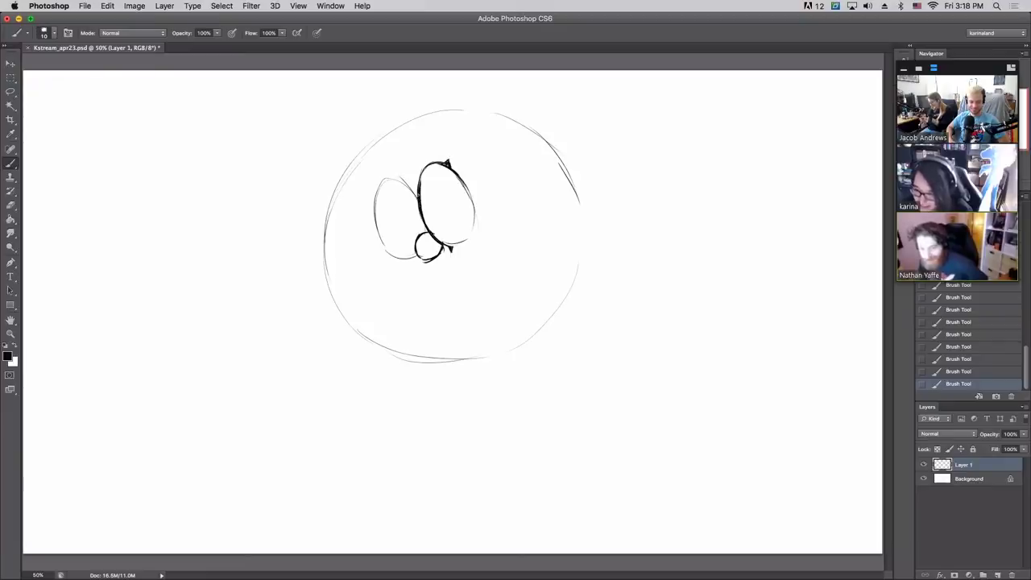
mouse_move(395, 175)
left_mouse_down()
mouse_move(382, 243)
mouse_move(378, 190)
left_mouse_up()
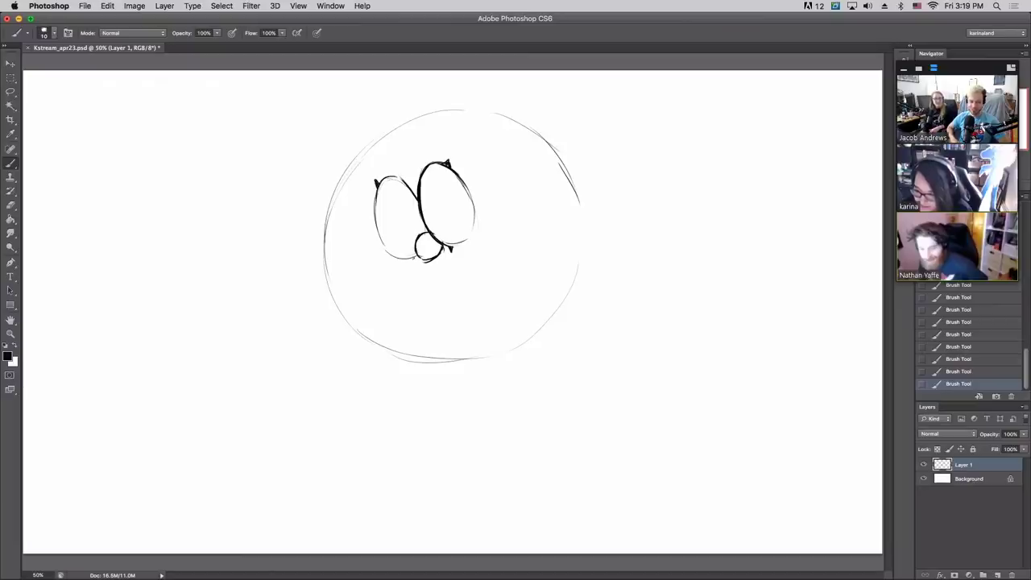
mouse_move(411, 257)
left_mouse_down()
mouse_move(384, 249)
mouse_move(413, 259)
left_mouse_up()
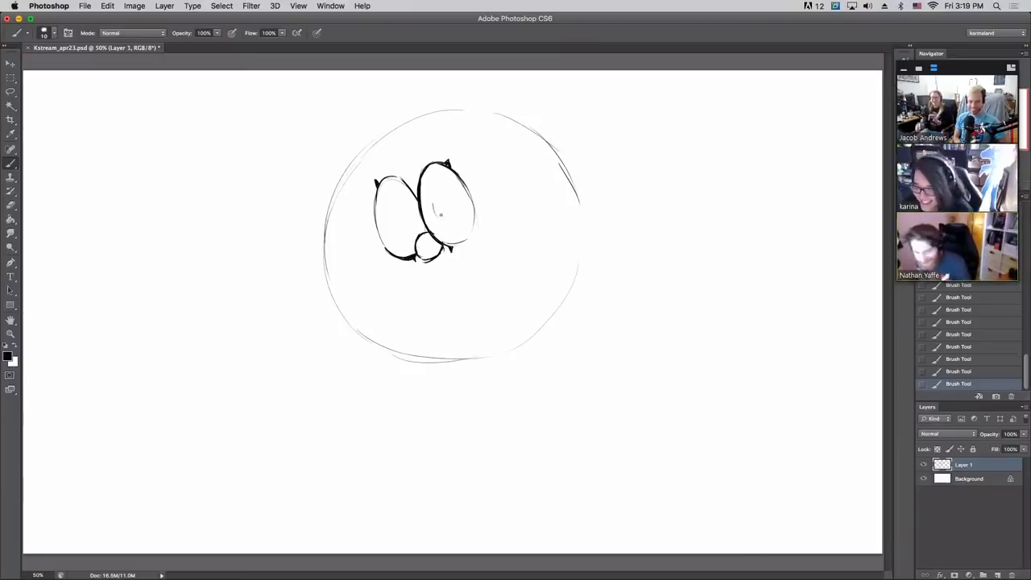
- Draw a small, thick-lined oval pupil in each eye, replacing the oversized first attempt in the right eye
mouse_move(437, 211)
left_mouse_down()
mouse_move(452, 214)
mouse_move(438, 215)
mouse_move(448, 200)
mouse_move(441, 214)
left_mouse_up()
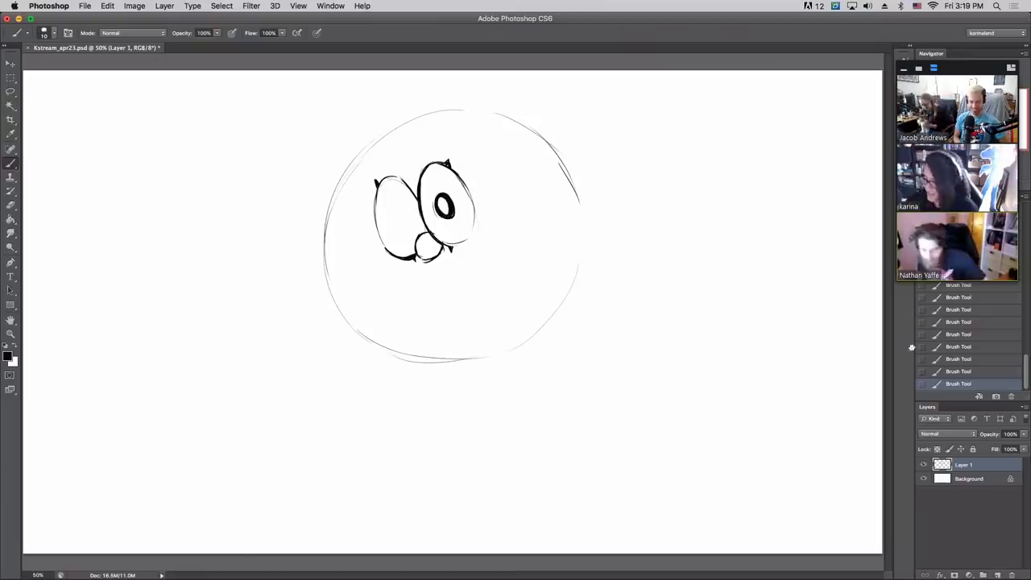
key("super+z")
mouse_move(433, 207)
left_mouse_down()
mouse_move(445, 219)
mouse_move(434, 205)
mouse_move(394, 219)
mouse_move(407, 229)
mouse_move(402, 210)
mouse_move(441, 204)
left_mouse_up()
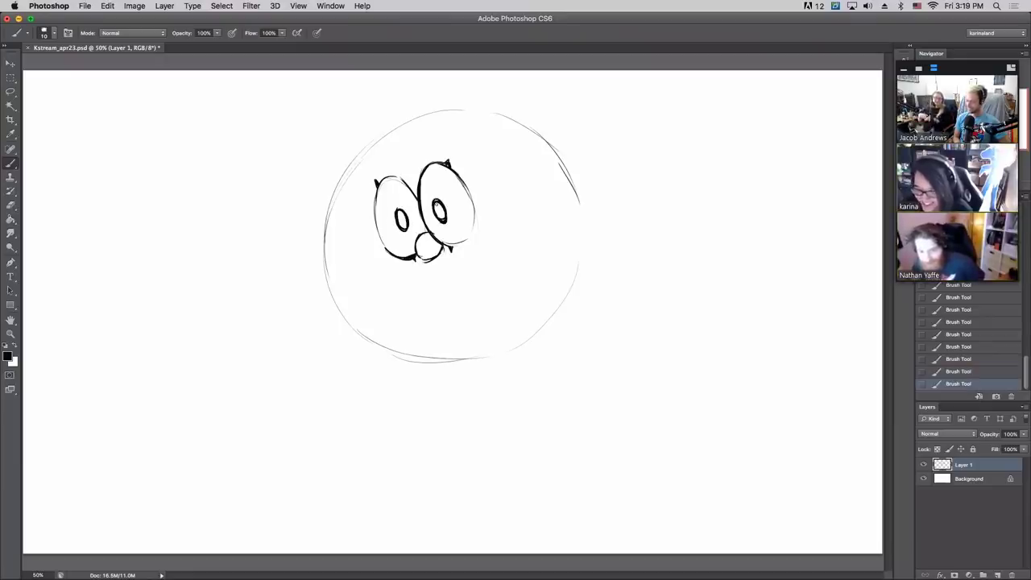
- Add curved wedge lines at opposite corners of both eyes and fill the pupils black with small highlights
mouse_move(378, 208)
left_mouse_down()
mouse_move(398, 216)
mouse_move(396, 179)
mouse_move(435, 177)
left_mouse_up()
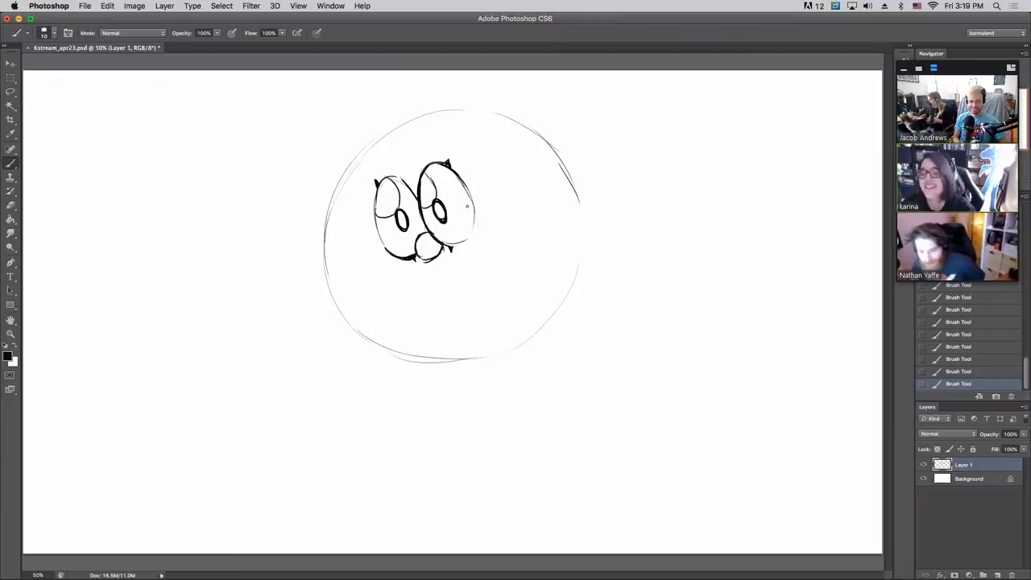
left_click_drag(449, 231, 467, 215)
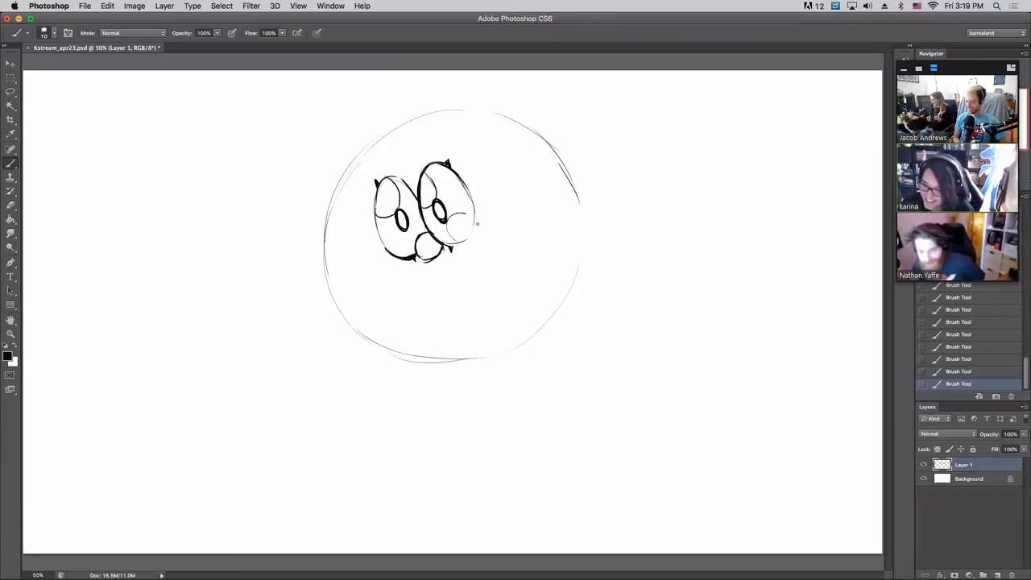
mouse_move(411, 253)
left_mouse_down()
mouse_move(420, 233)
mouse_move(401, 211)
mouse_move(403, 226)
left_mouse_up()
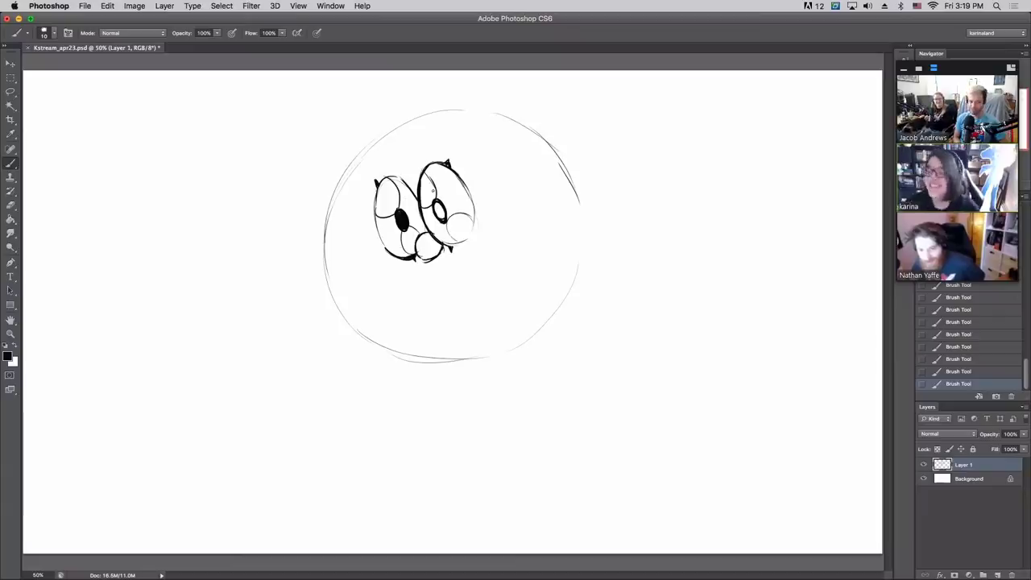
mouse_move(438, 202)
left_mouse_down()
mouse_move(439, 219)
mouse_move(438, 203)
mouse_move(402, 220)
mouse_move(438, 208)
left_mouse_up()
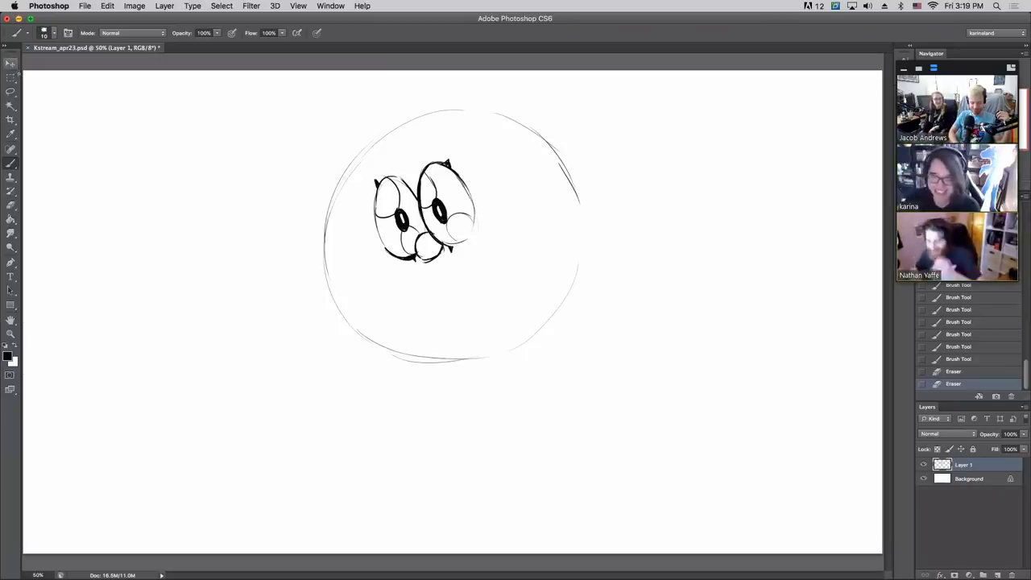
- Draw curved cheek lines from both eyes to the head's edges, and darken the head outline on the right side
mouse_move(377, 228)
left_mouse_down()
mouse_move(358, 243)
mouse_move(344, 321)
left_mouse_up()
mouse_move(474, 195)
left_mouse_down()
mouse_move(549, 227)
mouse_move(536, 231)
mouse_move(566, 278)
mouse_move(560, 238)
mouse_move(574, 275)
left_mouse_up()
left_click_drag(574, 213, 581, 281)
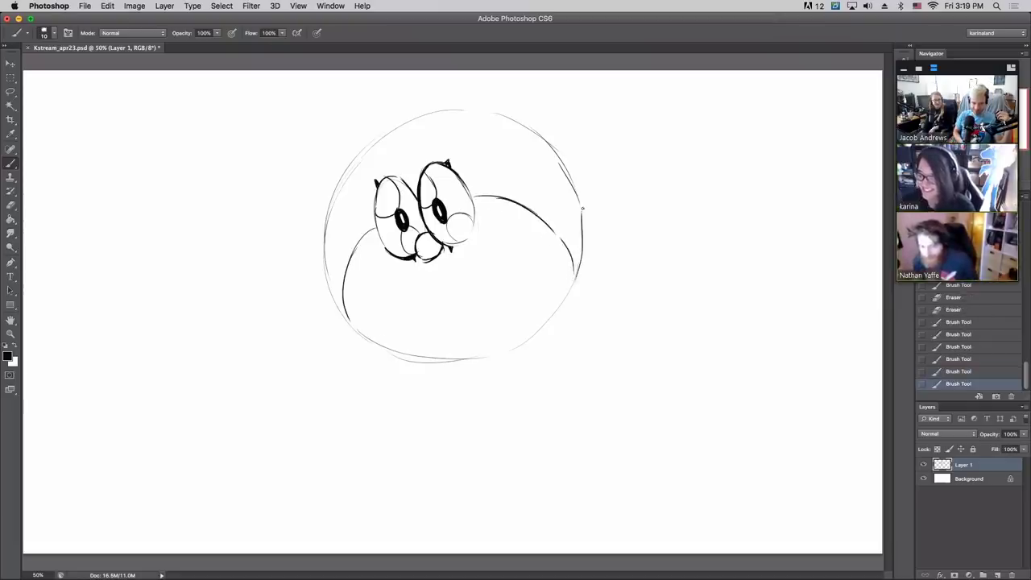
left_click_drag(568, 165, 585, 238)
left_click_drag(555, 149, 579, 211)
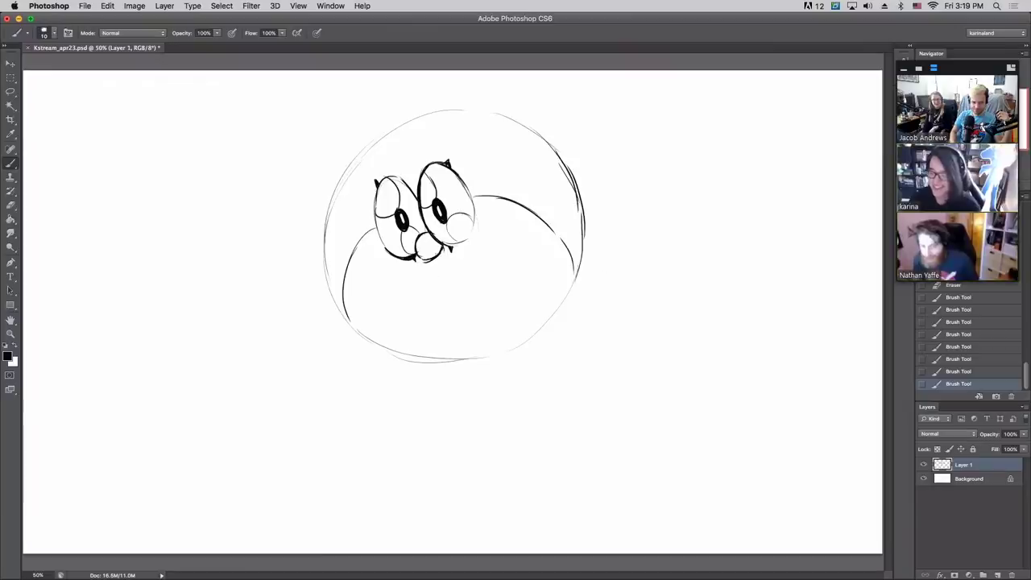
- Draw a wide curved smile across the lower face and a line running from the nose down to it
left_click_drag(431, 259, 440, 285)
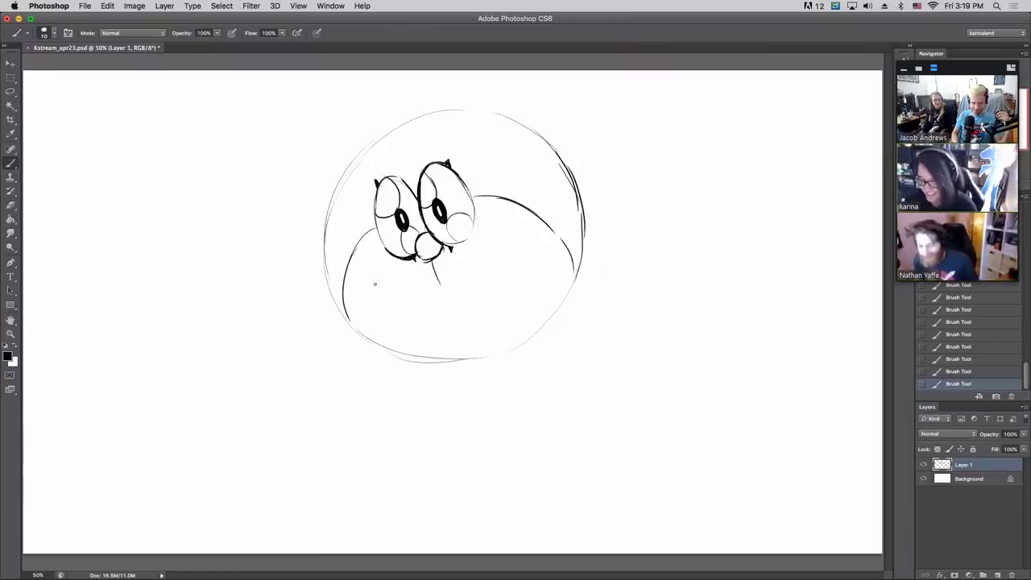
left_click_drag(376, 274, 501, 276)
left_click_drag(512, 242, 501, 276)
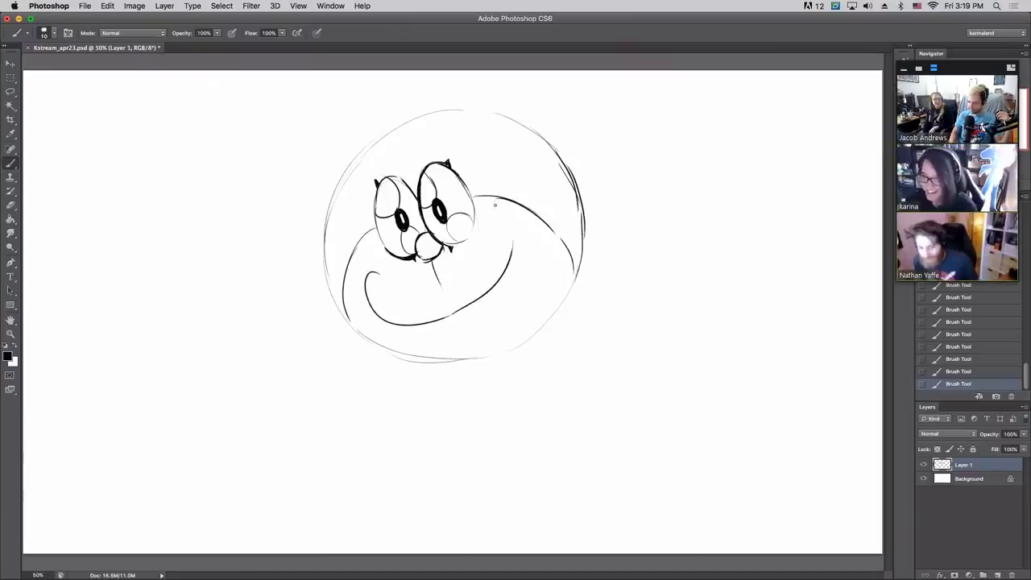
left_click_drag(448, 295, 453, 310)
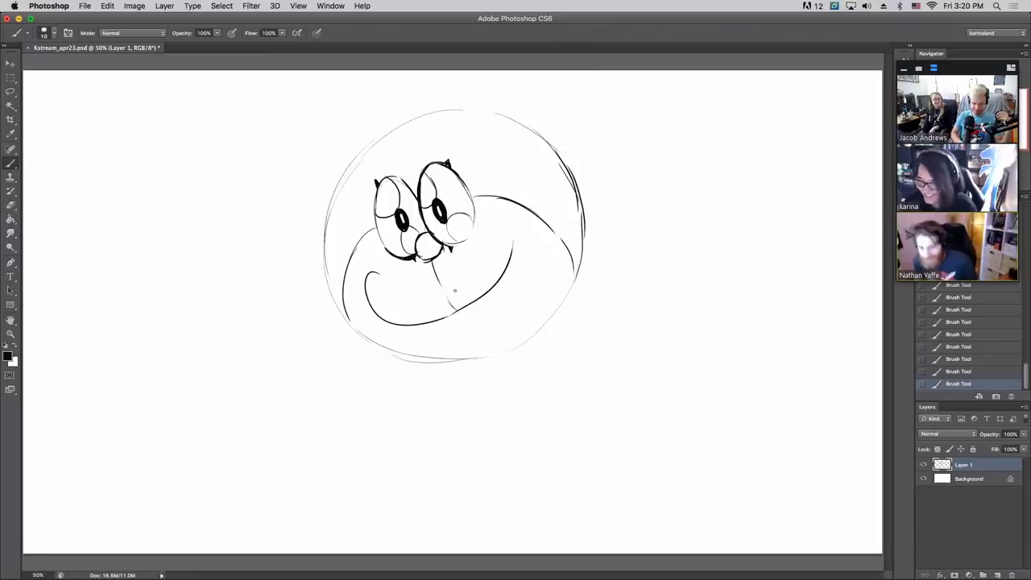
- Draw three short whiskers on each cheek
mouse_move(488, 213)
left_mouse_down()
mouse_move(528, 176)
mouse_move(552, 184)
left_mouse_up()
left_click_drag(517, 219, 559, 201)
mouse_move(369, 244)
left_mouse_down()
mouse_move(307, 250)
mouse_move(354, 257)
left_mouse_up()
- Darken the left side of the head outline with thick strokes and clean up where the whiskers cross it with the eraser
mouse_move(317, 287)
left_mouse_down()
mouse_move(360, 271)
mouse_move(335, 307)
mouse_move(369, 340)
left_mouse_up()
left_click_drag(327, 256, 340, 307)
left_click_drag(324, 230, 333, 301)
left_click_drag(324, 203, 332, 258)
left_click_drag(351, 164, 326, 232)
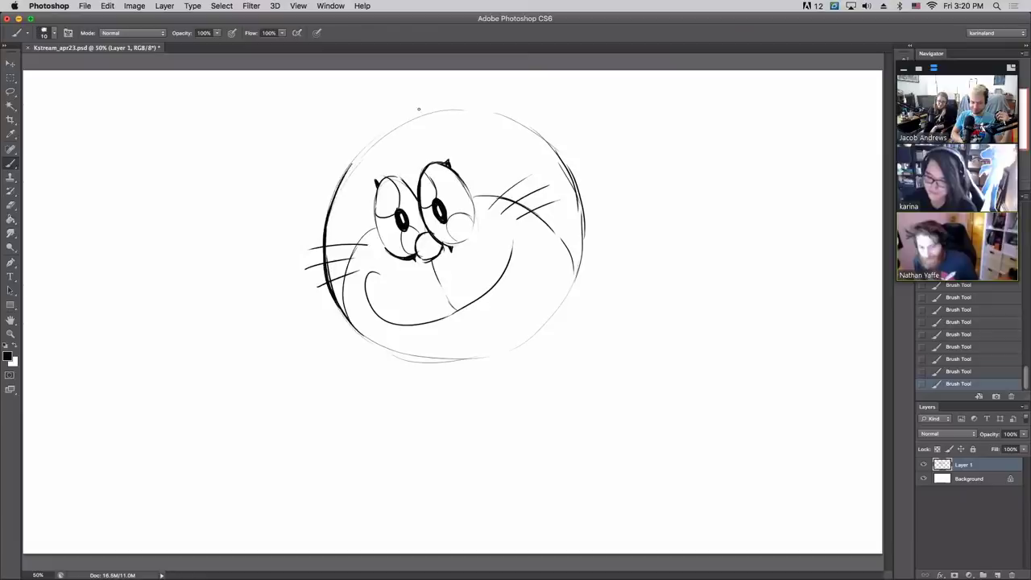
key("e")
left_click_drag(330, 278, 328, 256)
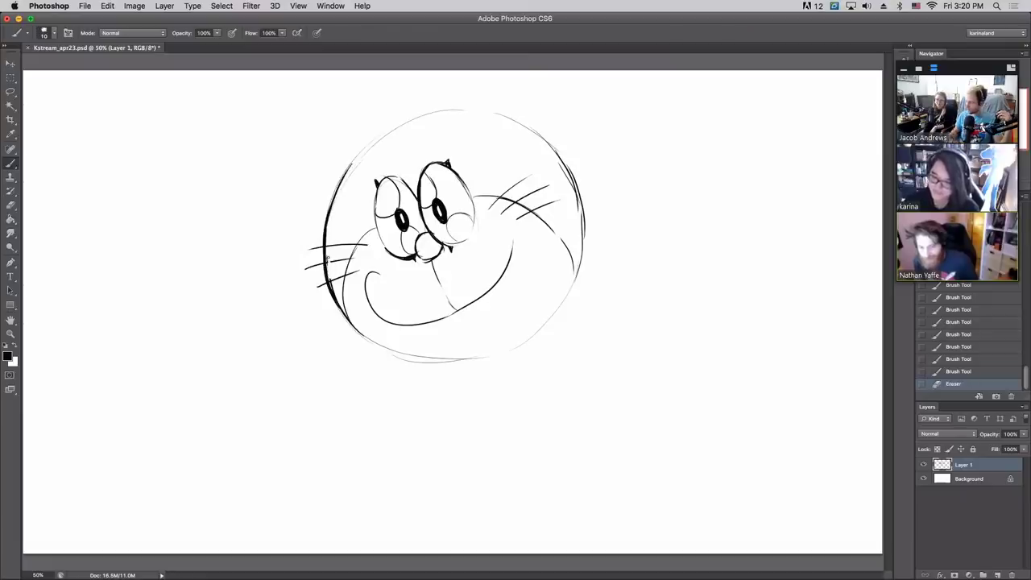
- Darken the head outline from the upper left across the top, redoing the stroke over the crown as a rounder arc
mouse_move(341, 179)
left_mouse_down()
mouse_move(405, 115)
mouse_move(482, 110)
left_mouse_up()
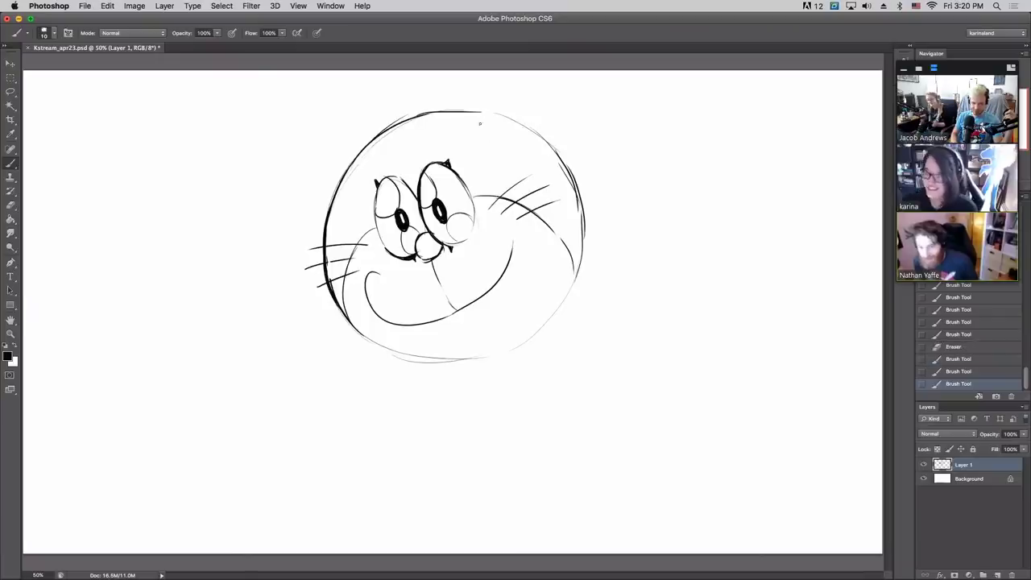
key("ctrl+z")
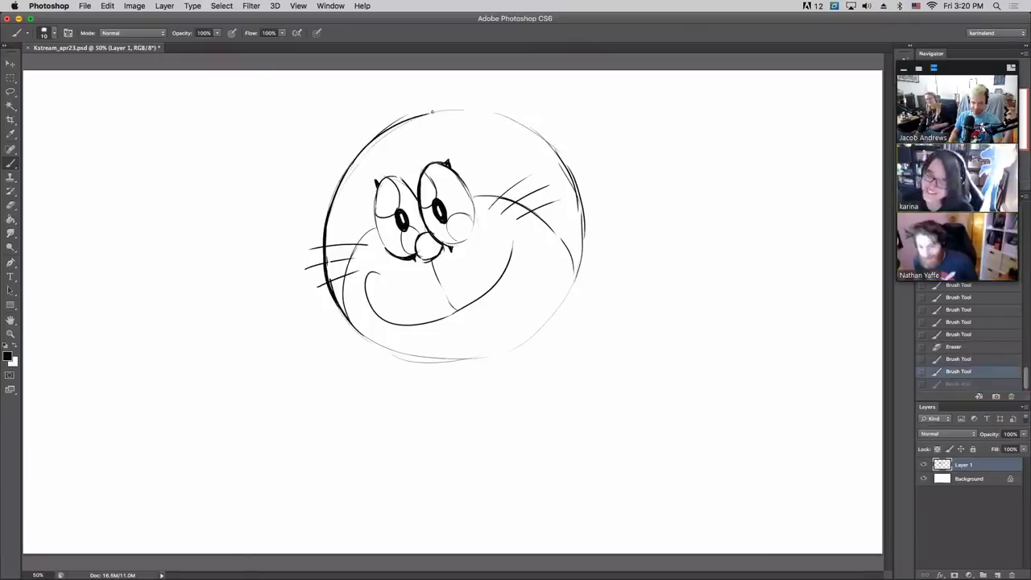
mouse_move(432, 112)
left_mouse_down()
mouse_move(497, 111)
mouse_move(556, 153)
left_mouse_up()
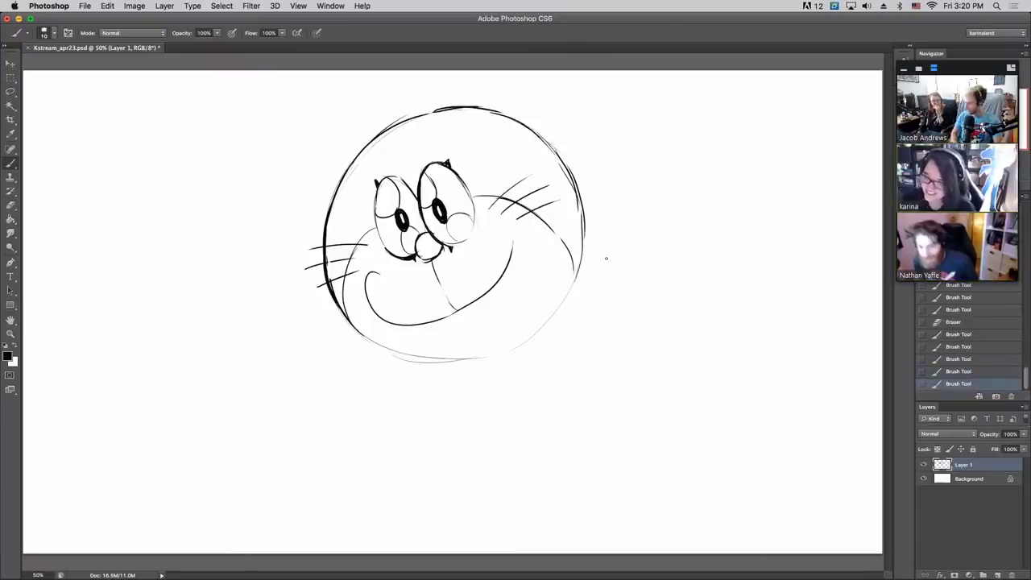
- Darken the head outline along the chin and around the lower right cheek, redoing the stroke there as a rounder curve
mouse_move(351, 325)
left_mouse_down()
mouse_move(426, 357)
mouse_move(413, 352)
mouse_move(477, 358)
left_mouse_up()
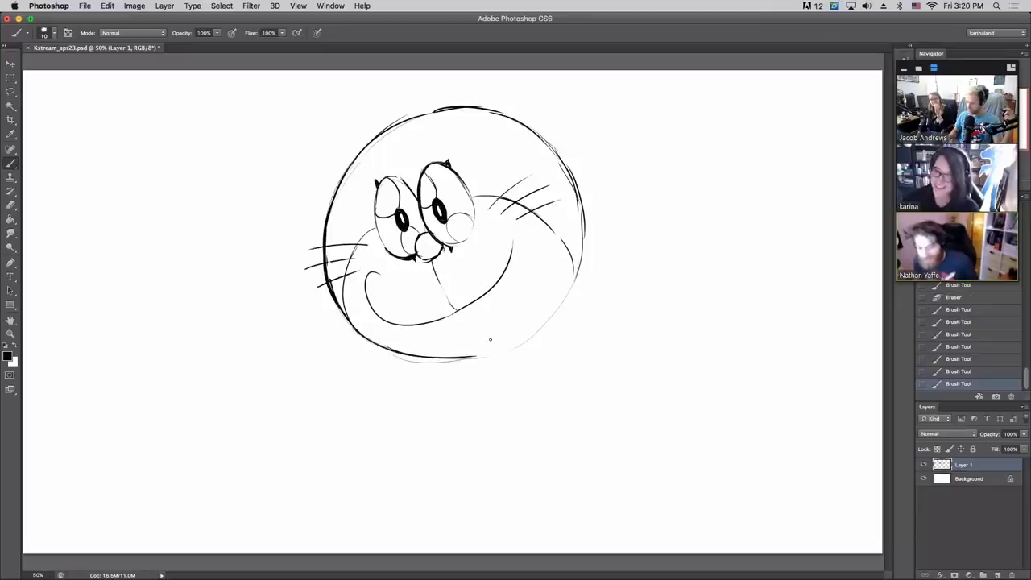
mouse_move(384, 357)
left_mouse_down()
mouse_move(435, 361)
mouse_move(541, 329)
left_mouse_up()
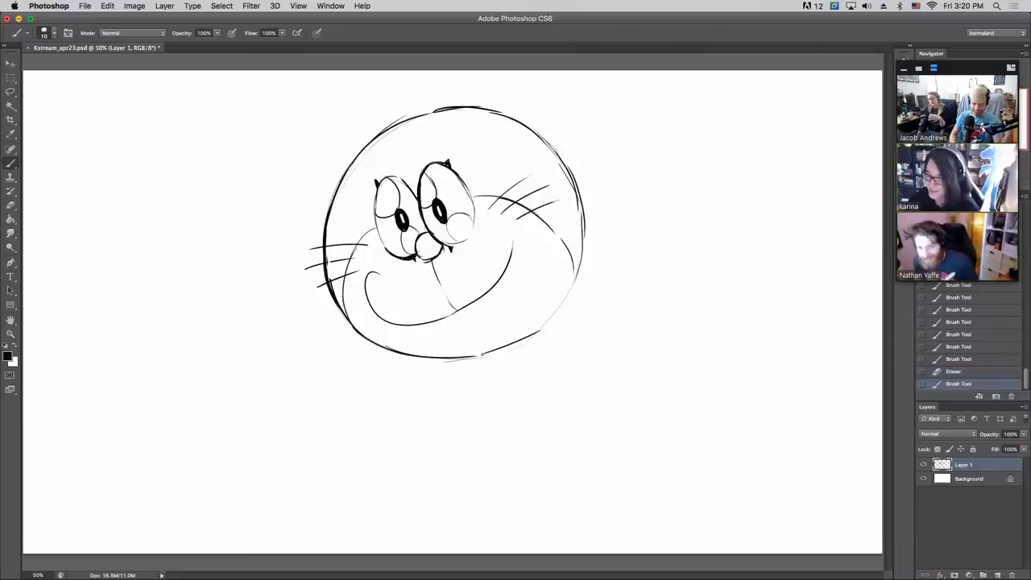
left_click_drag(482, 354, 557, 309)
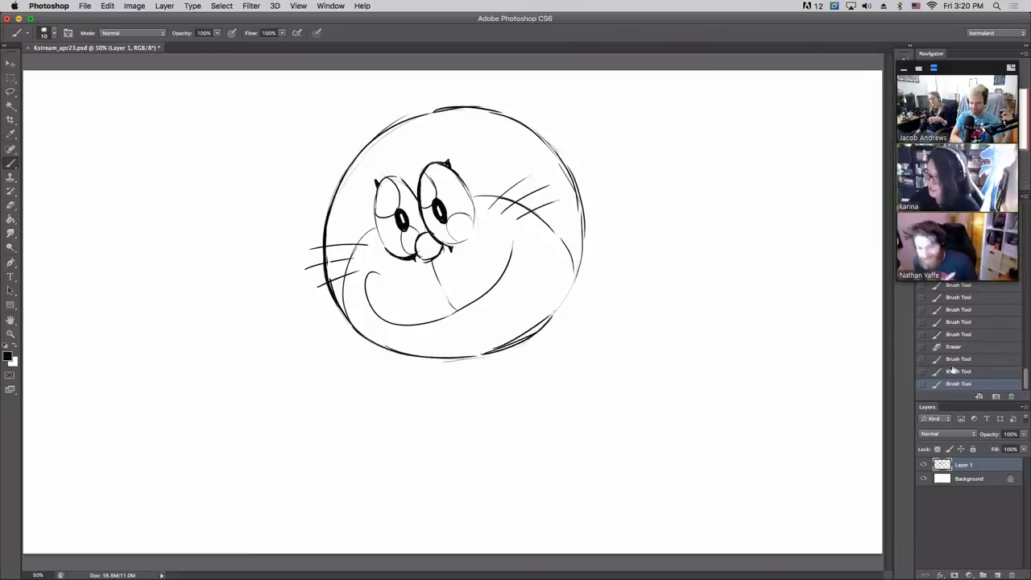
key("super+alt+z")
key("super+alt+z")
left_click_drag(580, 249, 553, 318)
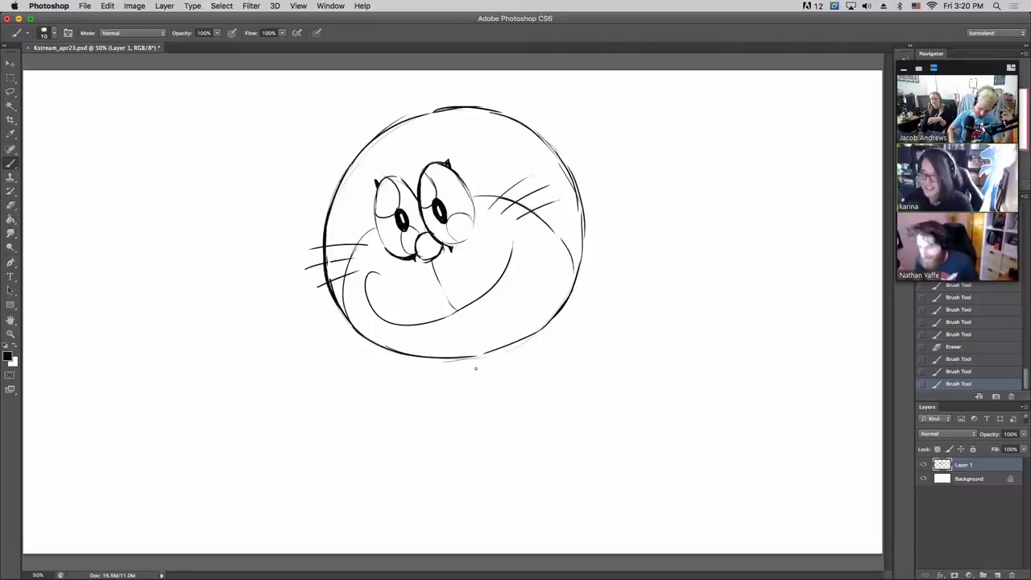
- Draw a small round bell hanging just below the chin, cleaning and redrawing its edges with the eraser and brush
mouse_move(449, 363)
left_mouse_down()
mouse_move(524, 345)
mouse_move(490, 360)
mouse_move(474, 399)
mouse_move(453, 393)
mouse_move(481, 404)
mouse_move(453, 400)
left_mouse_up()
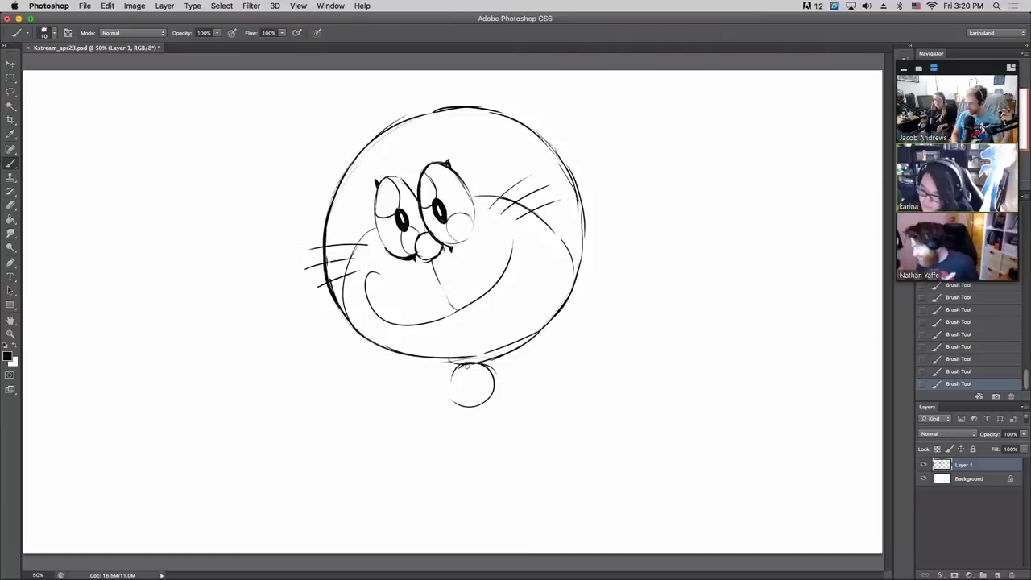
key("e")
mouse_move(463, 364)
left_mouse_down()
mouse_move(433, 366)
mouse_move(460, 364)
mouse_move(449, 393)
left_mouse_up()
key("b")
left_click_drag(447, 393, 463, 407)
left_click_drag(454, 364, 488, 369)
key("e")
left_click_drag(475, 364, 494, 378)
key("b")
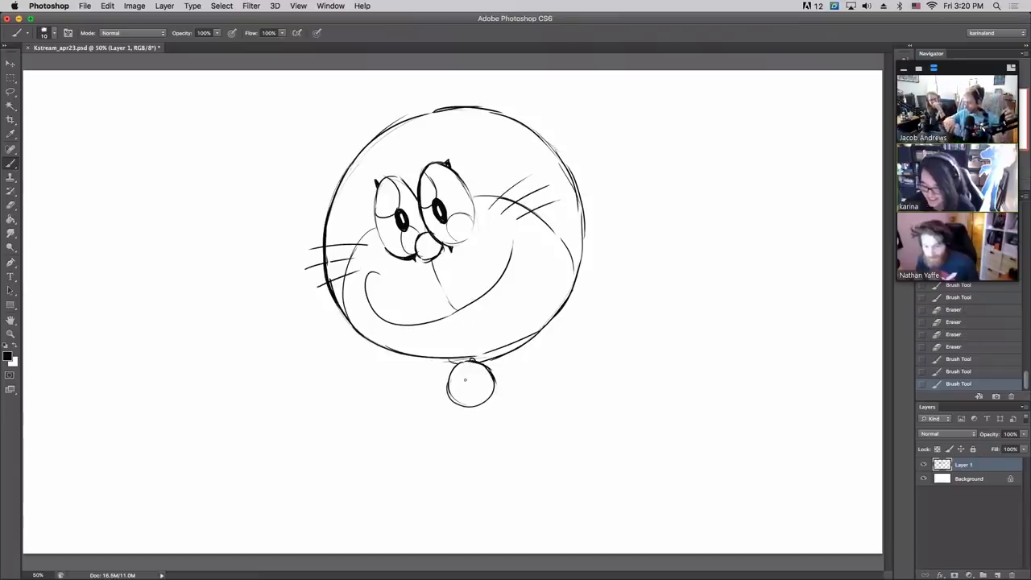
- Draw a curved double band and a small slot on the bell, and add a short collar line beside it under the chin
mouse_move(446, 386)
left_mouse_down()
mouse_move(493, 383)
mouse_move(446, 391)
mouse_move(487, 384)
mouse_move(476, 395)
mouse_move(496, 378)
mouse_move(449, 392)
left_mouse_up()
left_click(953, 373)
key("super+z")
left_click_drag(448, 390, 488, 383)
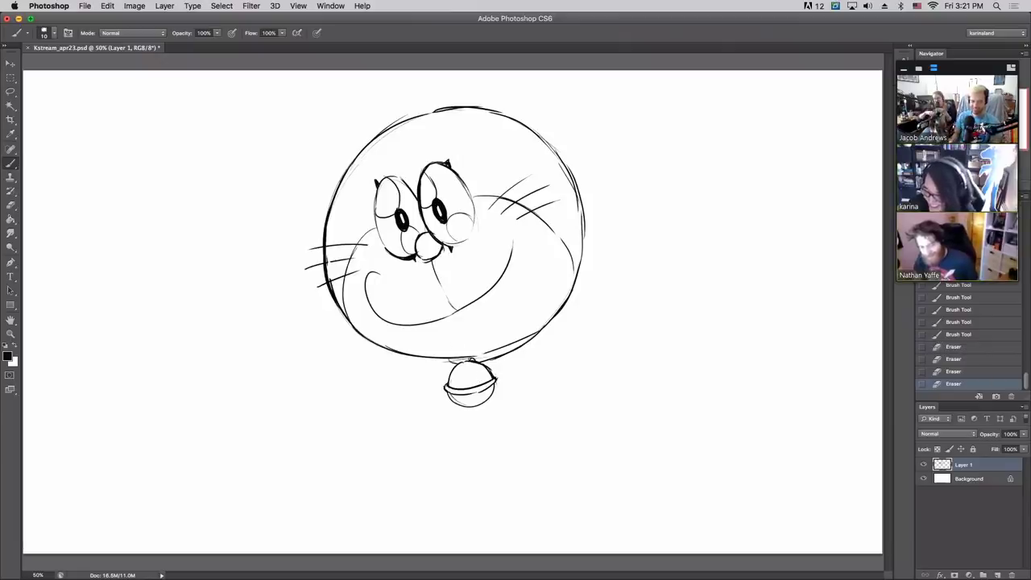
left_click_drag(461, 397, 468, 405)
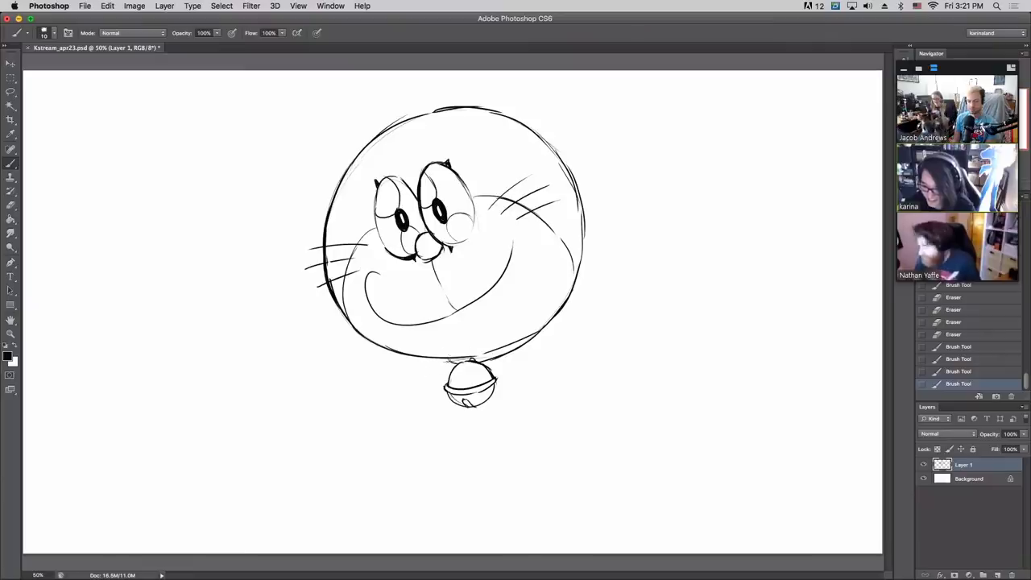
left_click_drag(442, 358, 464, 362)
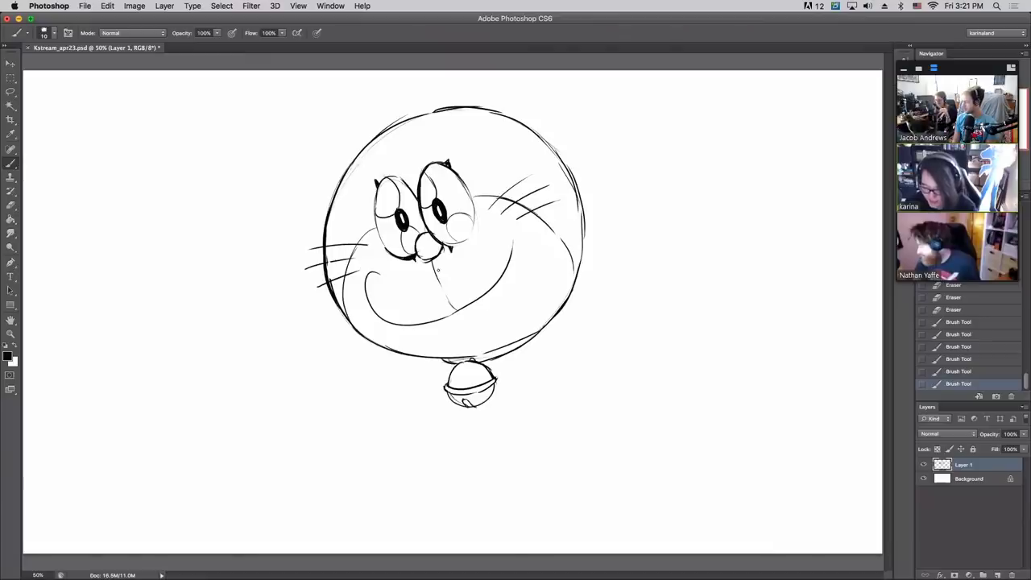
- Undo the stray body stroke and scale the head with its bell to about 82.5%, placed nearer the upper edge of the canvas
left_click_drag(420, 371, 410, 439)
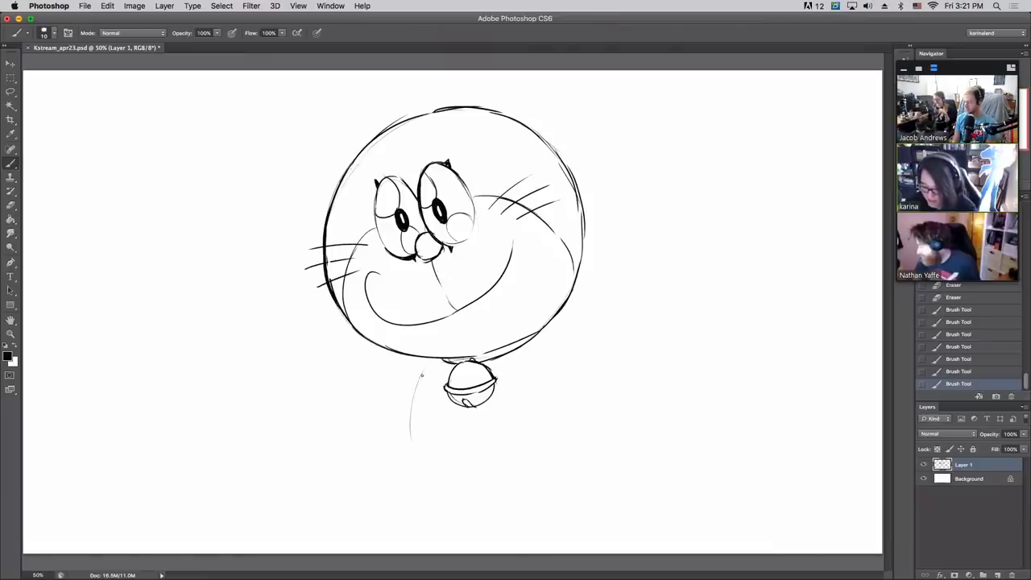
key("super+z")
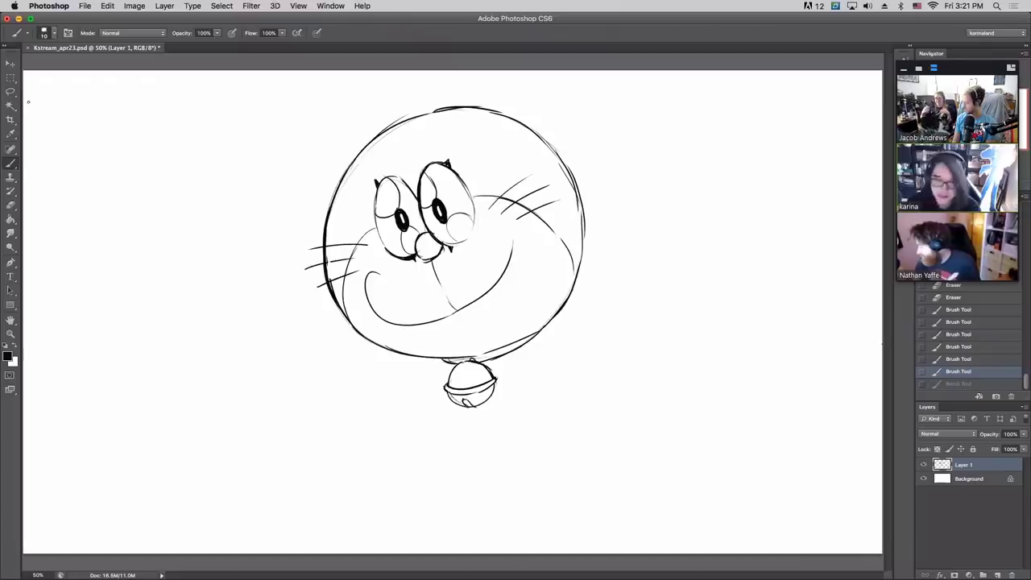
key("v")
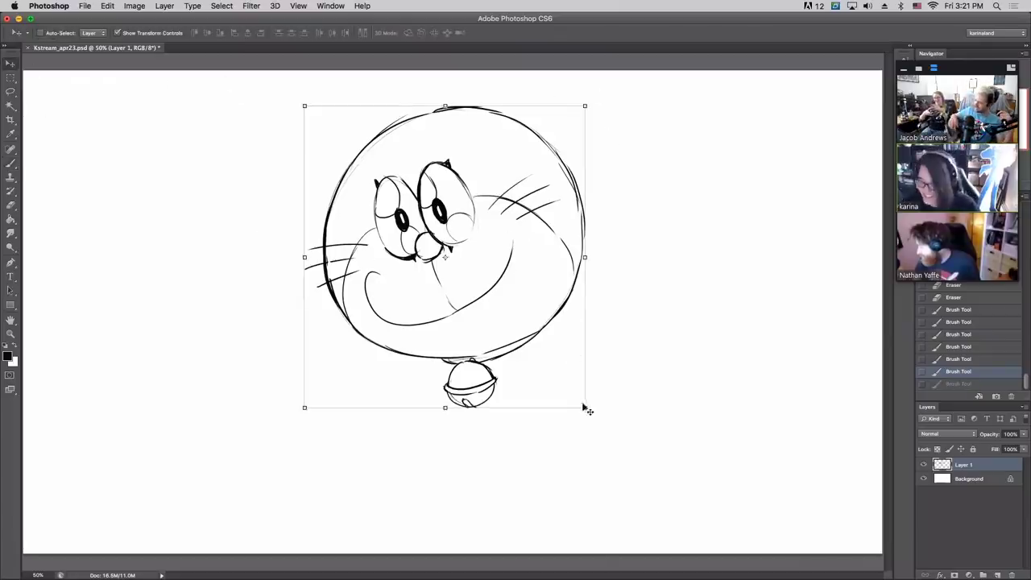
mouse_move(584, 407)
left_mouse_down()
mouse_move(545, 327)
mouse_move(575, 373)
mouse_move(542, 340)
left_mouse_up()
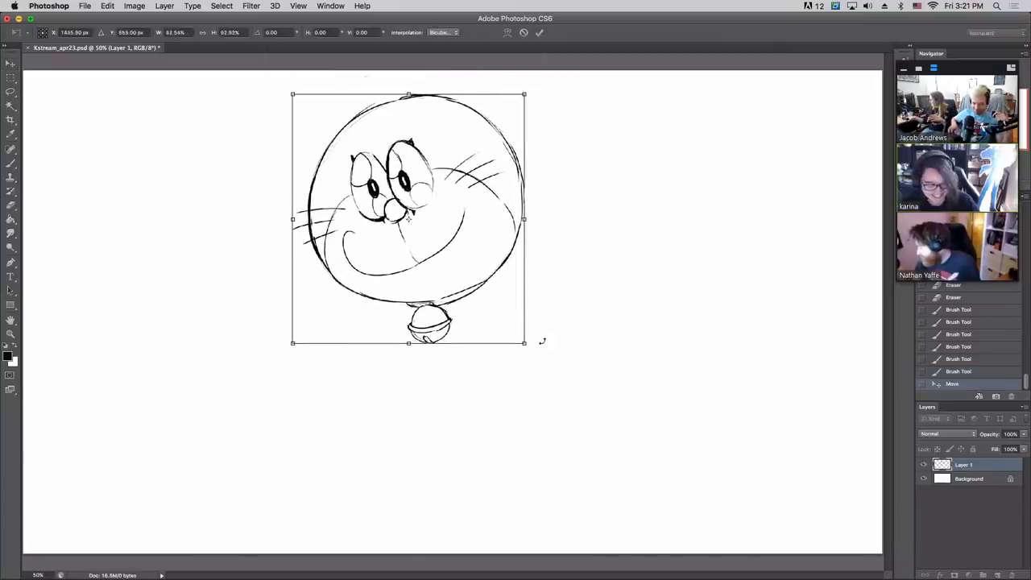
left_click(10, 164)
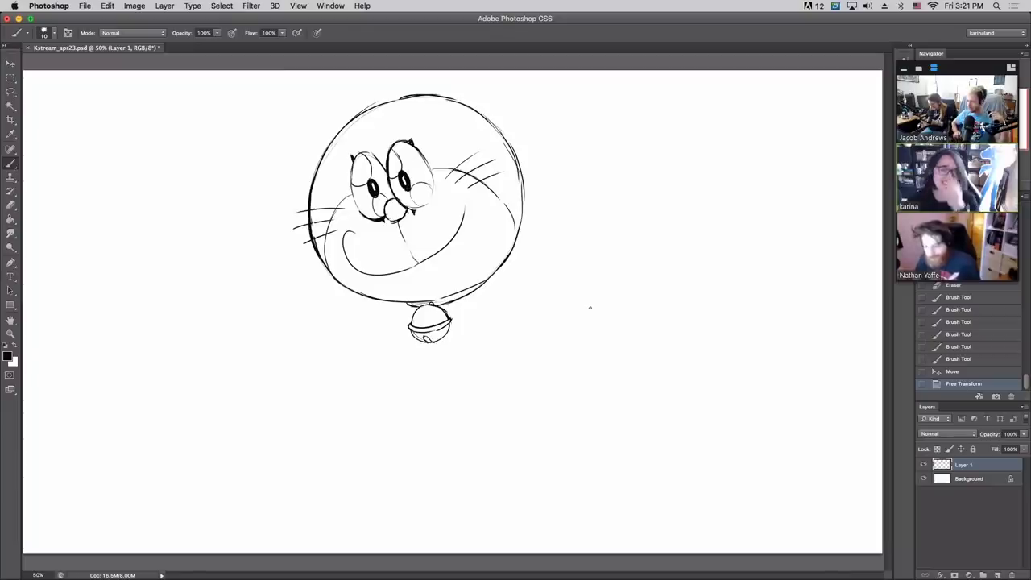
- Doodle a small grinning head with two round hair buns, slanted eyes and a toothy mouth beside the cat head
left_click_drag(320, 341, 348, 294)
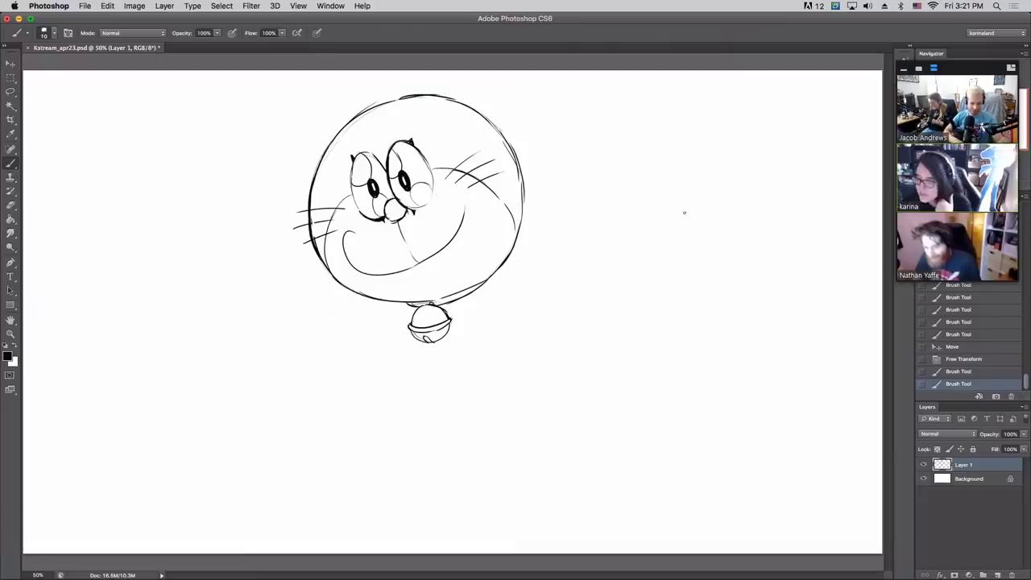
mouse_move(717, 155)
left_mouse_down()
mouse_move(657, 232)
mouse_move(708, 154)
left_mouse_up()
mouse_move(645, 192)
left_mouse_down()
mouse_move(649, 153)
mouse_move(647, 187)
mouse_move(654, 179)
left_mouse_up()
mouse_move(710, 153)
left_mouse_down()
mouse_move(712, 140)
mouse_move(712, 154)
mouse_move(744, 156)
left_mouse_up()
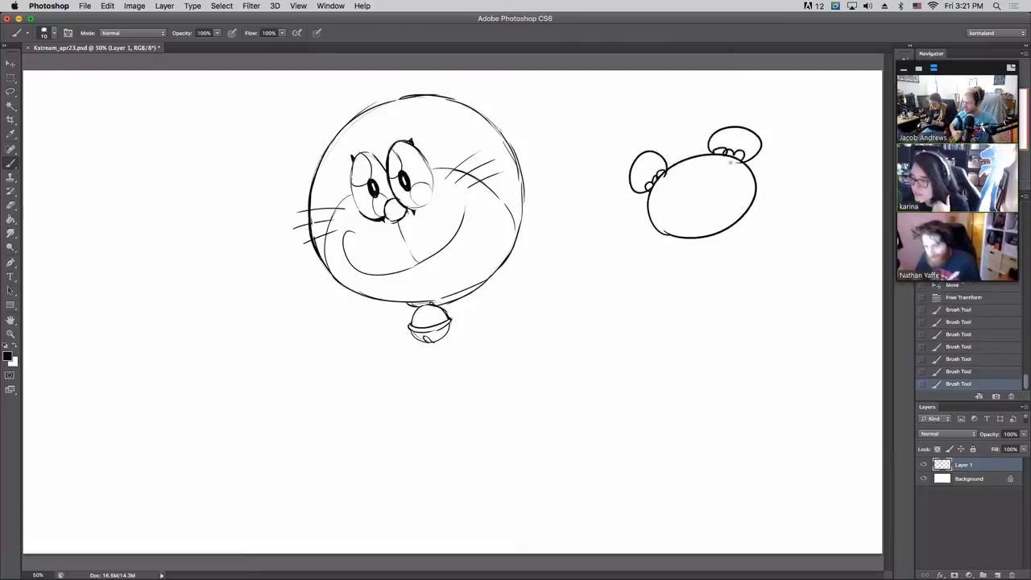
left_click_drag(665, 215, 699, 217)
mouse_move(717, 196)
left_mouse_down()
mouse_move(713, 210)
mouse_move(682, 192)
left_mouse_up()
left_click_drag(728, 166, 712, 181)
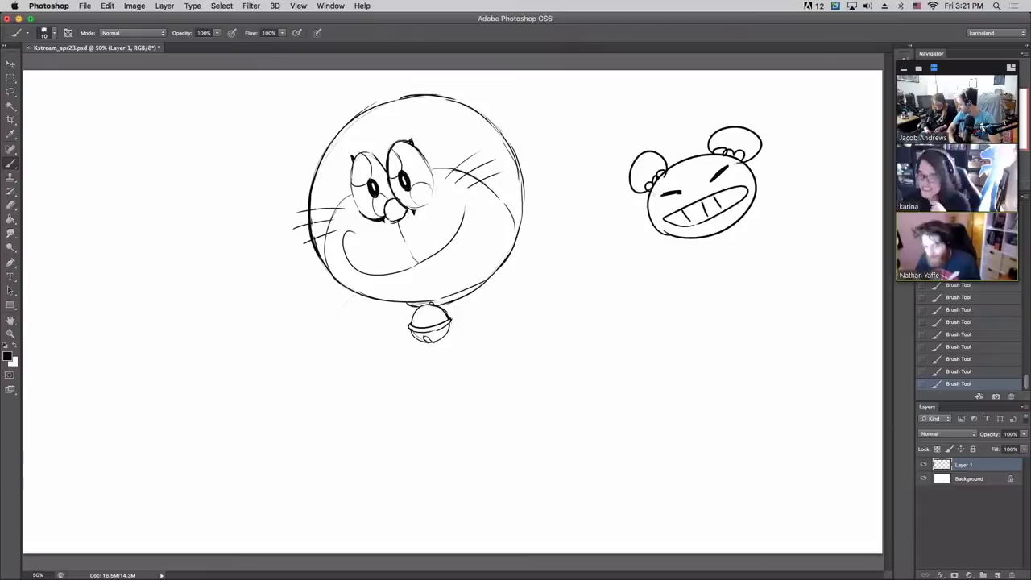
mouse_move(649, 207)
left_mouse_down()
mouse_move(694, 159)
mouse_move(741, 159)
left_mouse_up()
- Step back through the history to remove the whole grinning head doodle
left_click(951, 370)
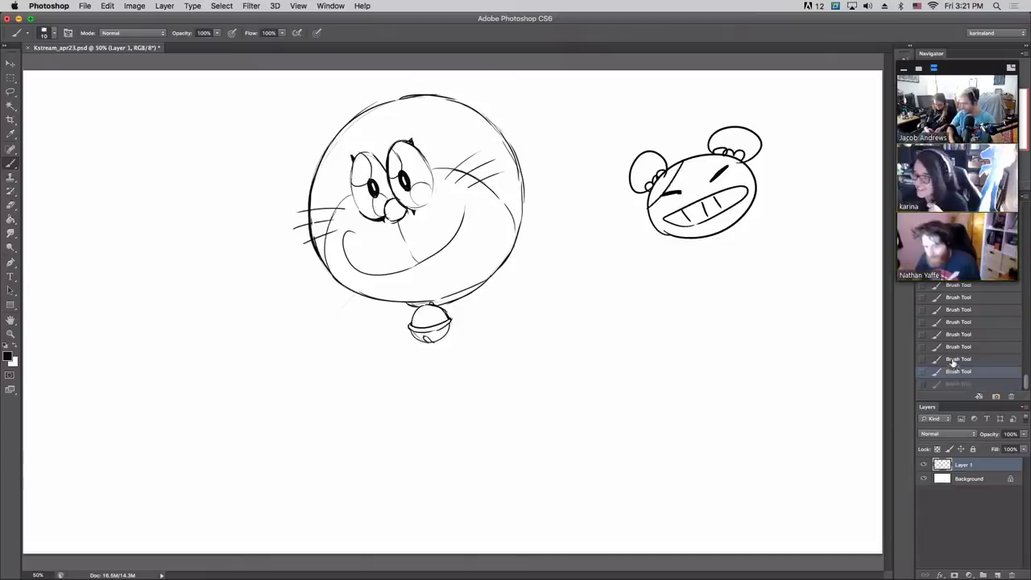
left_click(959, 371)
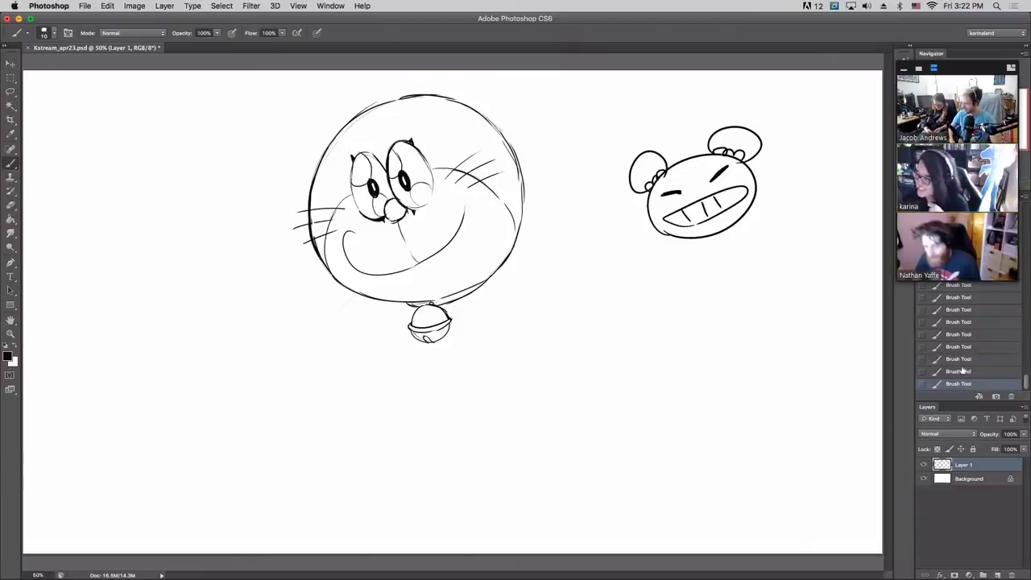
left_click(958, 272)
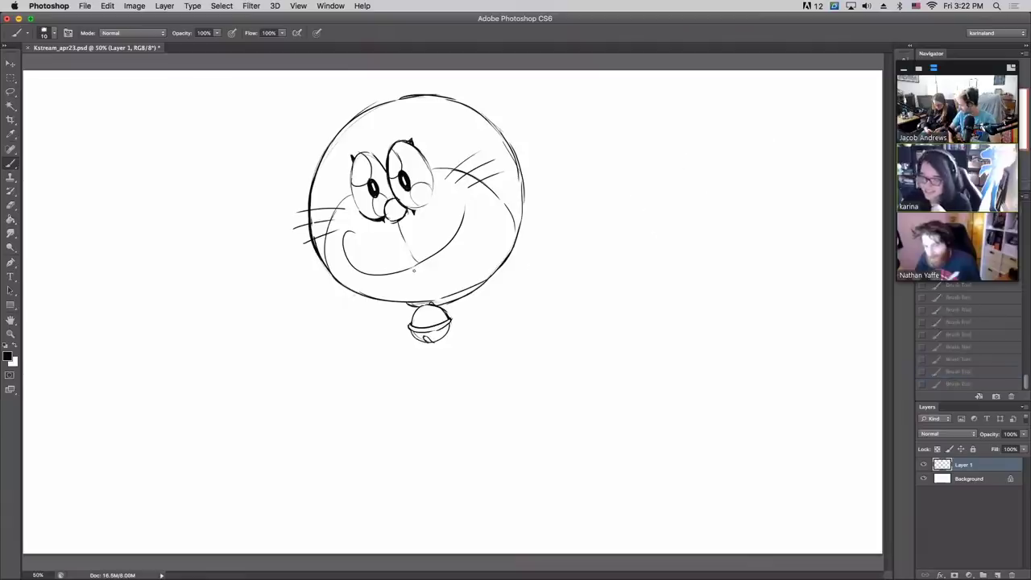
key("super+shift+z")
key("super+shift+z")
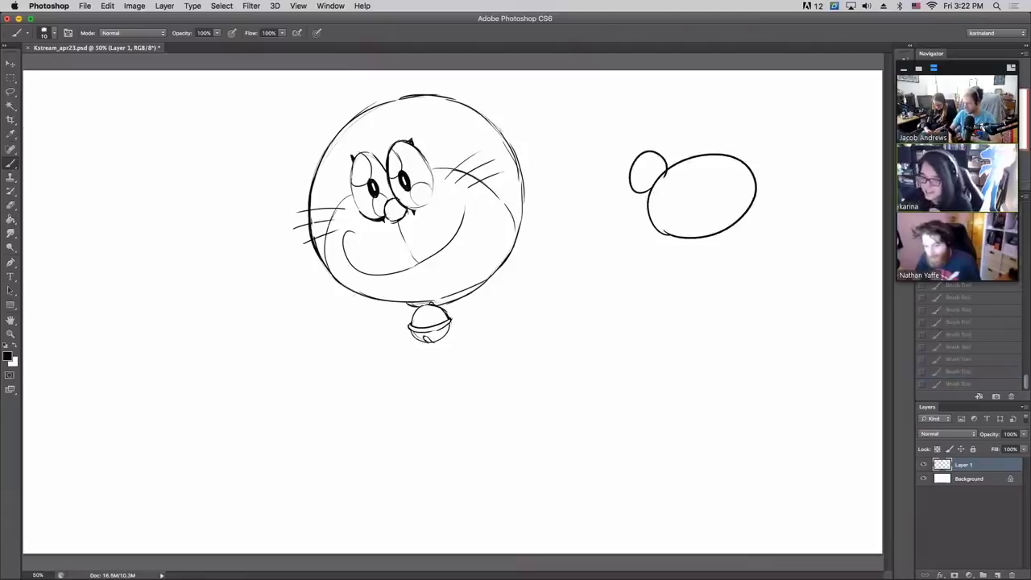
key("super+alt+z")
key("super+alt+z")
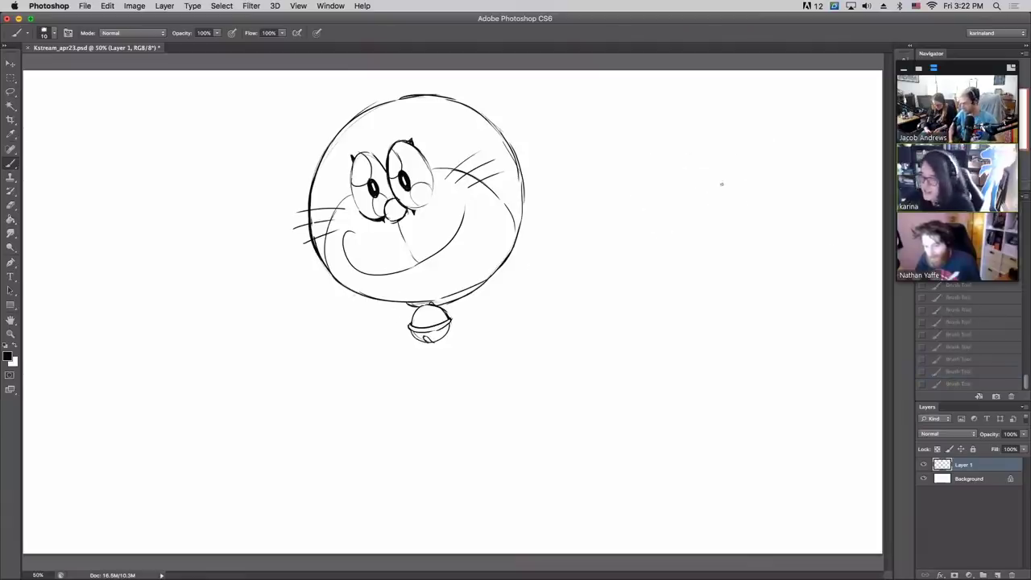
- Doodle a round head with two spiky pigtails, a fringe line, half-lidded eyes and a flat mouth beside the cat head
left_click_drag(712, 181, 722, 175)
mouse_move(654, 207)
left_mouse_down()
mouse_move(587, 173)
mouse_move(645, 192)
left_mouse_up()
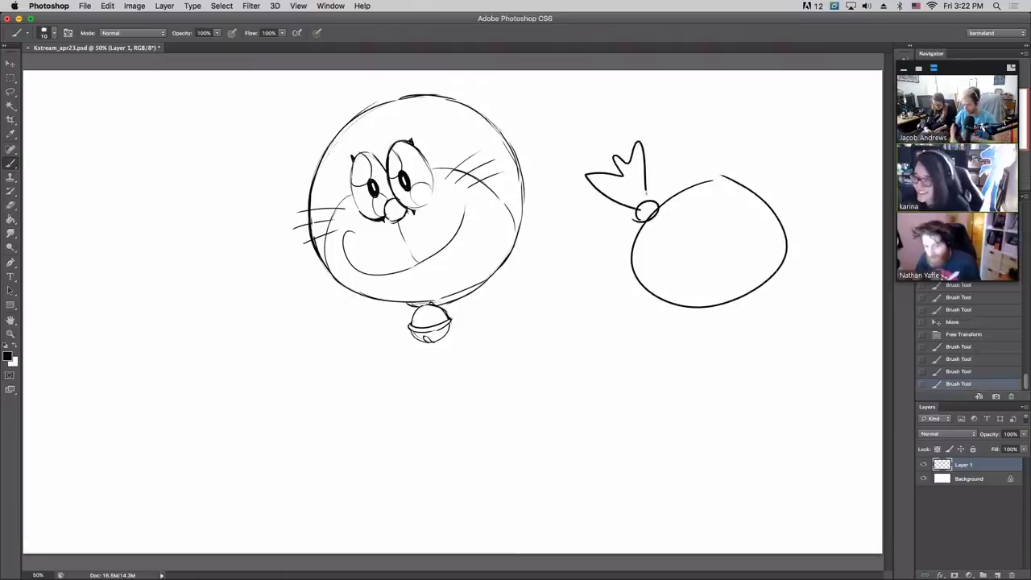
left_click_drag(750, 176, 747, 179)
mouse_move(753, 171)
left_mouse_down()
mouse_move(787, 149)
mouse_move(769, 182)
left_mouse_up()
left_click_drag(652, 290, 767, 265)
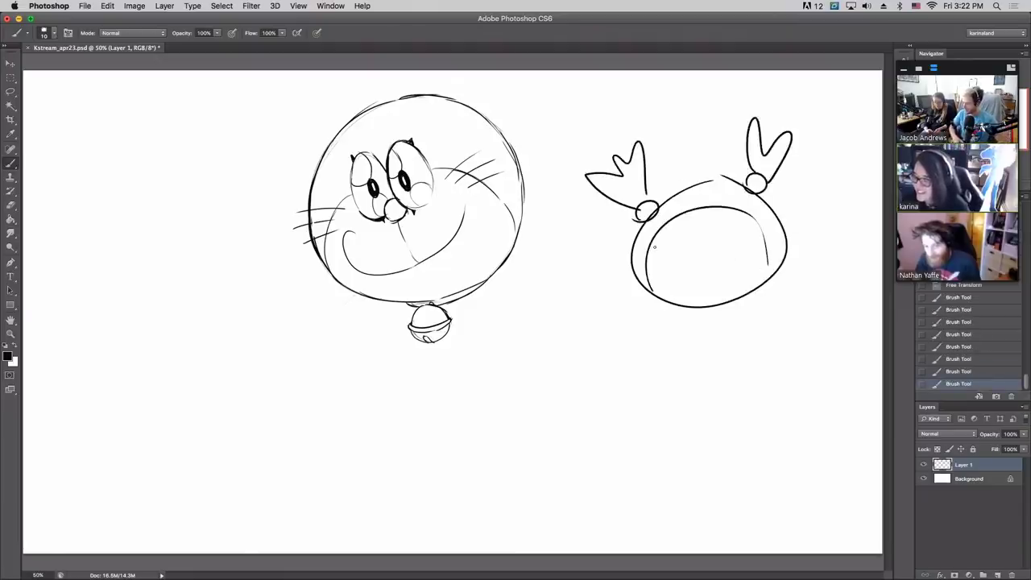
mouse_move(649, 243)
left_mouse_down()
mouse_move(698, 236)
mouse_move(672, 240)
left_mouse_up()
mouse_move(675, 249)
left_mouse_down()
mouse_move(760, 228)
mouse_move(733, 233)
mouse_move(736, 242)
left_mouse_up()
left_click_drag(690, 274, 723, 271)
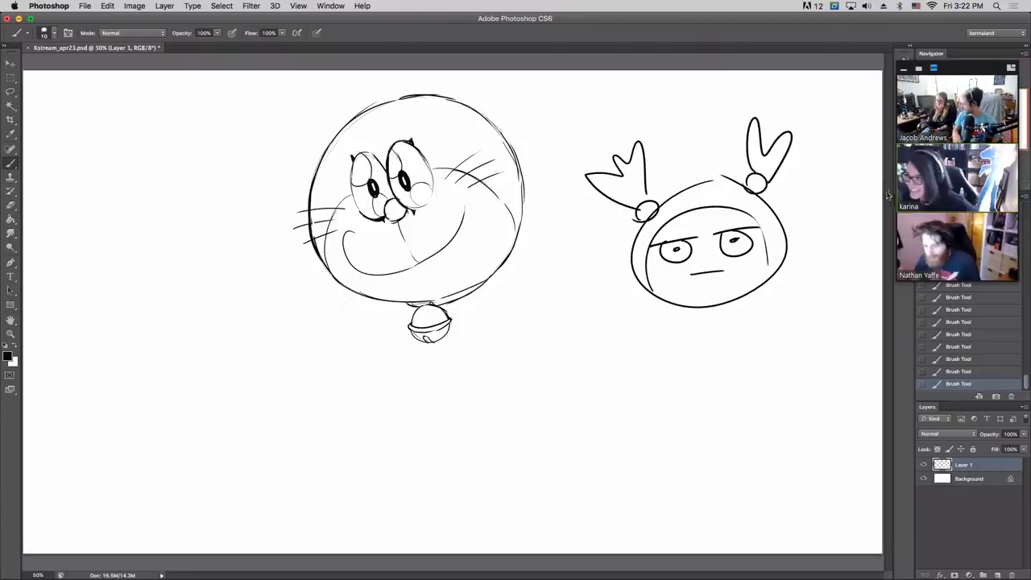
- Undo all the strokes of the pigtailed head doodle
key("super+alt+z")
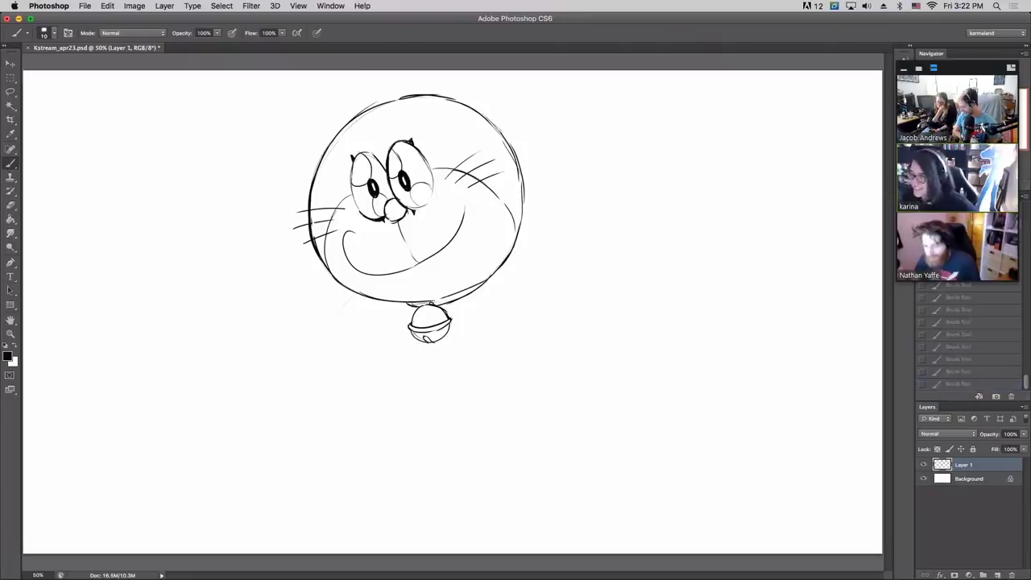
key("super+alt+z")
key("super+alt+z")
key("super+alt+z")
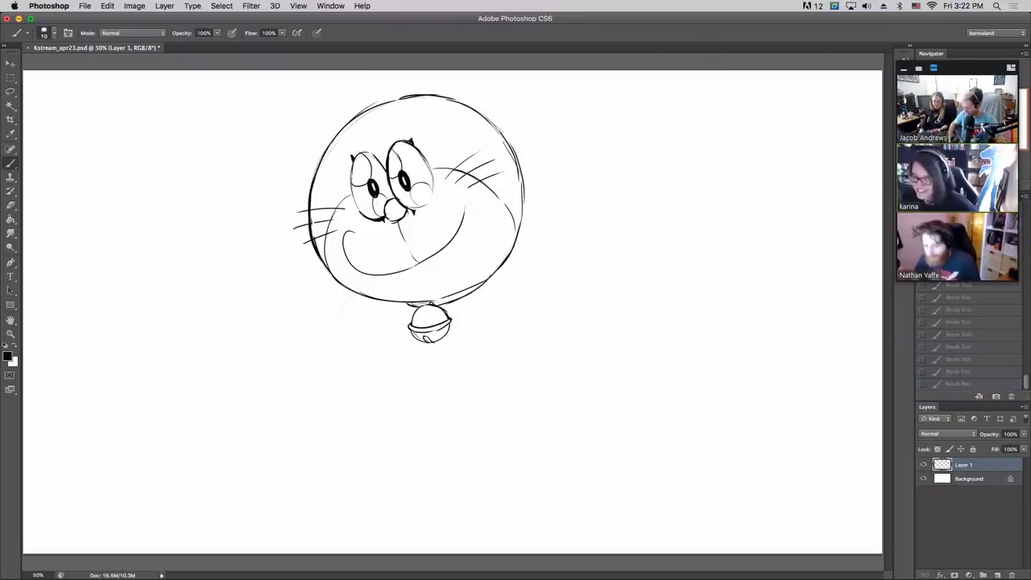
left_click_drag(311, 342, 345, 311)
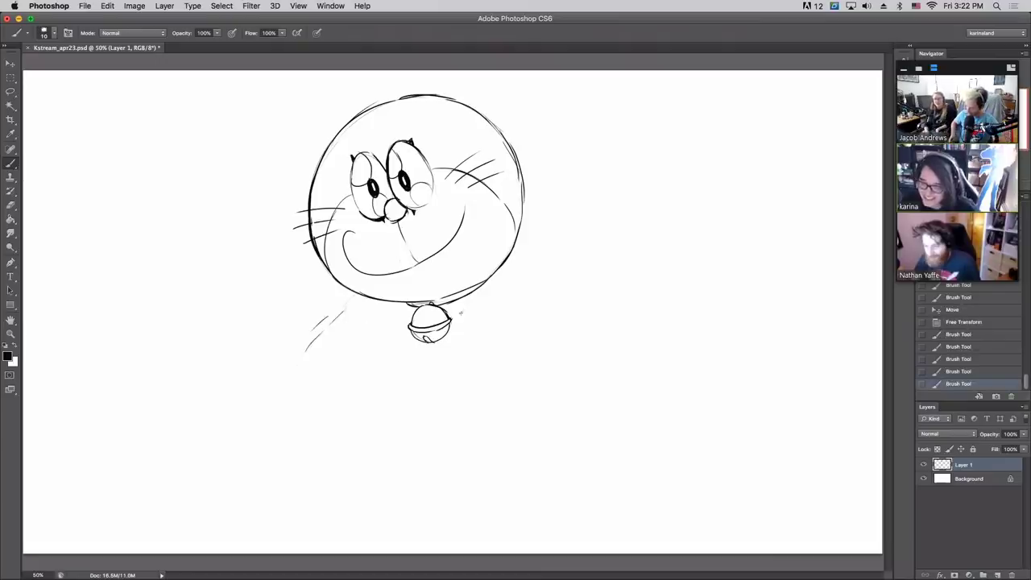
left_click_drag(509, 268, 590, 285)
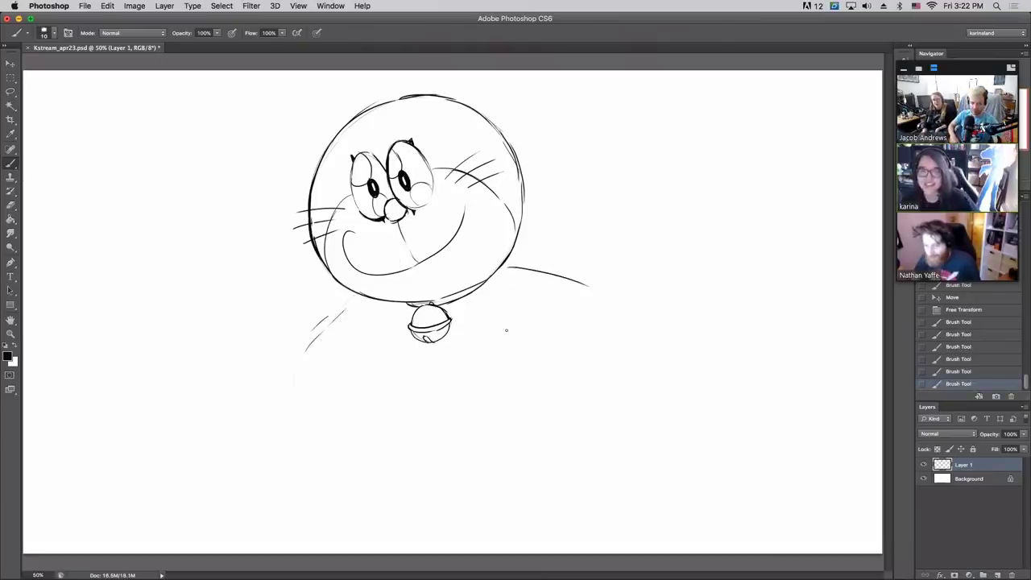
left_click(954, 321)
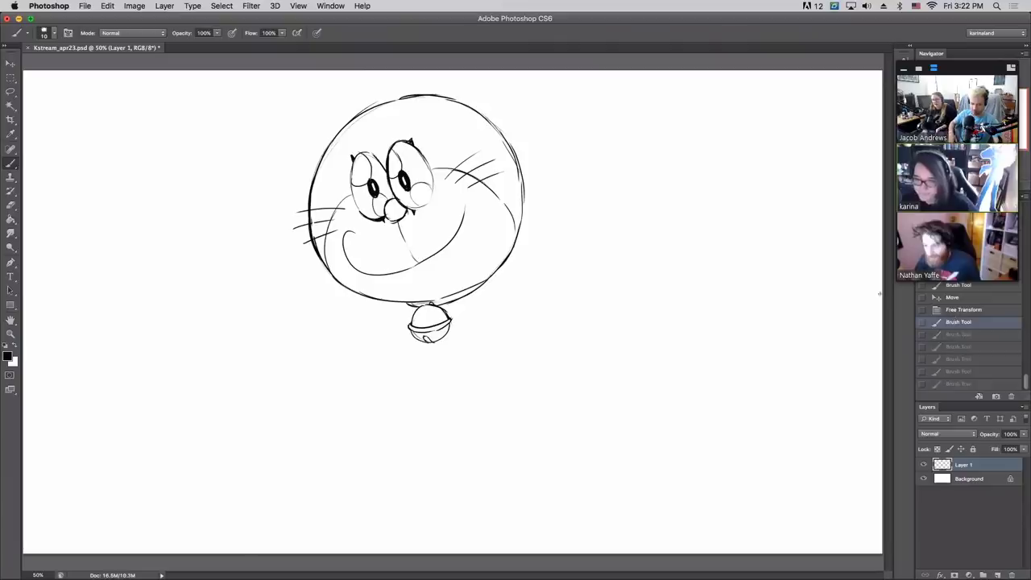
- Sketch two long front legs with feet and a short chest line between them below the head and bell
mouse_move(367, 340)
left_mouse_down()
mouse_move(371, 389)
mouse_move(353, 376)
mouse_move(349, 418)
mouse_move(315, 468)
mouse_move(326, 480)
mouse_move(271, 526)
mouse_move(343, 524)
mouse_move(478, 395)
mouse_move(496, 520)
left_mouse_up()
left_click_drag(489, 520, 530, 518)
- Sketch the arched back from behind the head down to the rump, redoing its first stroke, and add the belly line
mouse_move(544, 196)
left_mouse_down()
mouse_move(695, 249)
mouse_move(640, 207)
left_mouse_up()
key("super+z")
left_click_drag(538, 187, 654, 188)
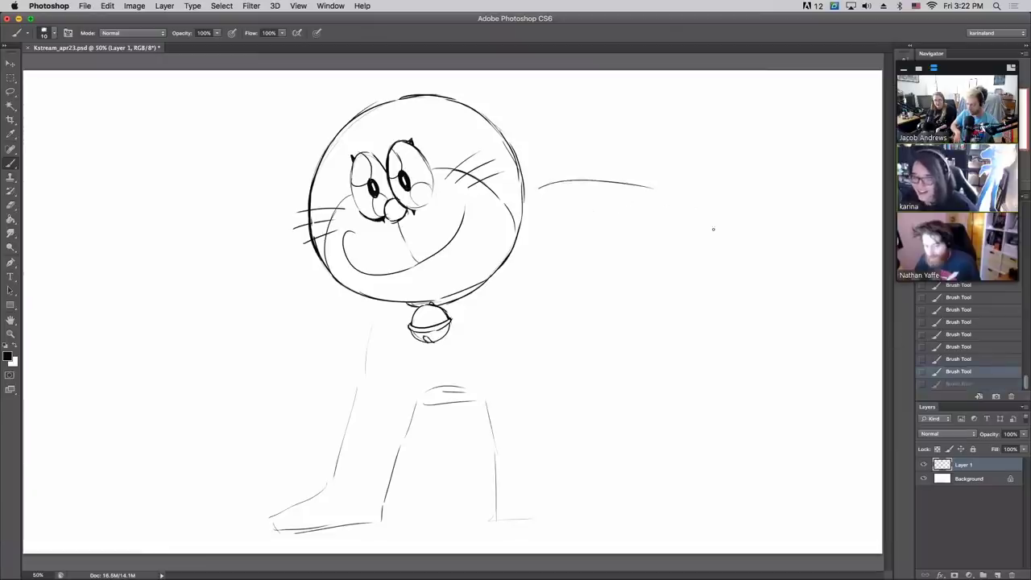
mouse_move(509, 396)
left_mouse_down()
mouse_move(578, 375)
mouse_move(662, 383)
left_mouse_up()
left_click_drag(537, 187, 632, 200)
left_click_drag(686, 227, 725, 319)
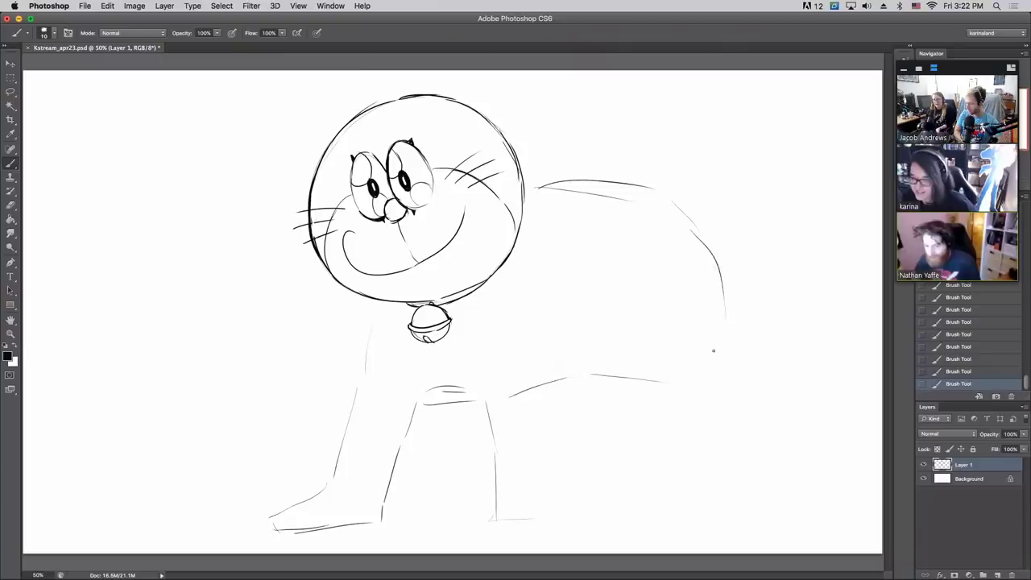
- Sketch the near hind leg below the rump with a front and a back edge, and erase the curled stroke at its foot
mouse_move(637, 296)
left_mouse_down()
mouse_move(660, 402)
mouse_move(699, 419)
mouse_move(728, 482)
mouse_move(717, 508)
left_mouse_up()
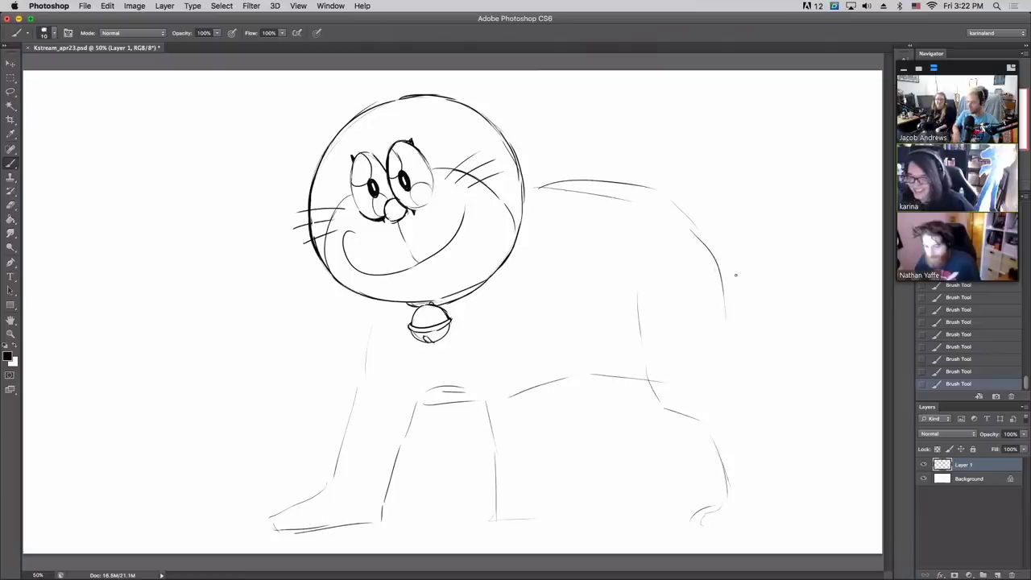
mouse_move(723, 290)
left_mouse_down()
mouse_move(756, 371)
mouse_move(744, 357)
mouse_move(765, 382)
left_mouse_up()
left_click_drag(769, 395, 778, 480)
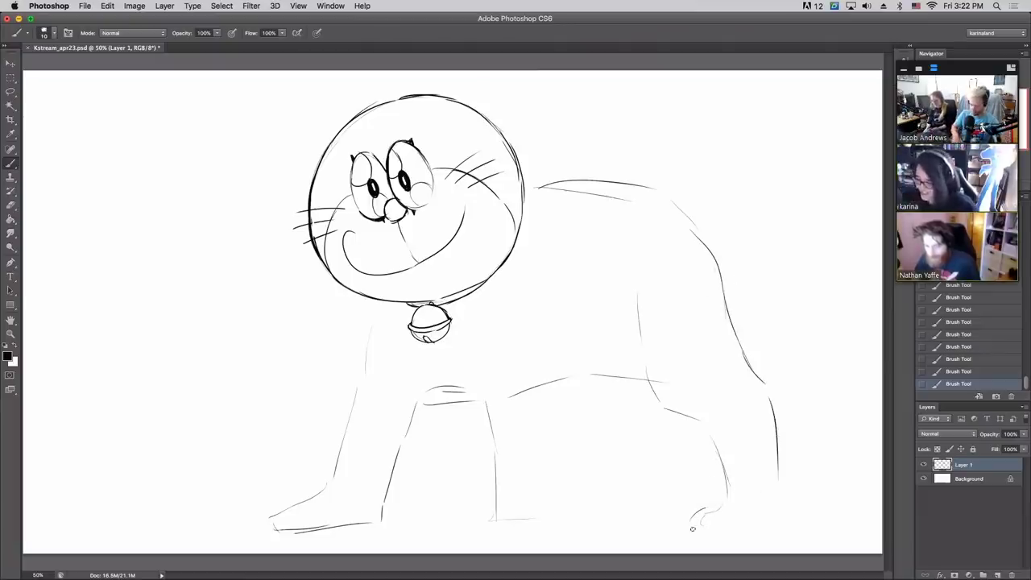
mouse_move(713, 510)
left_mouse_down()
mouse_move(690, 519)
mouse_move(708, 509)
left_mouse_up()
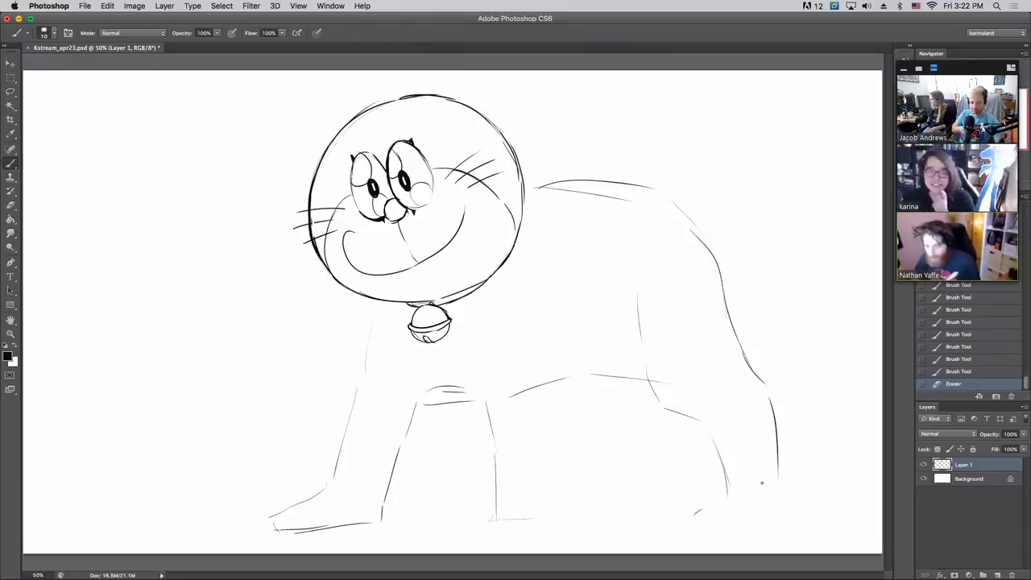
- Add two small pointed fangs along the smile line, one near each end of the mouth
left_click_drag(456, 232, 457, 240)
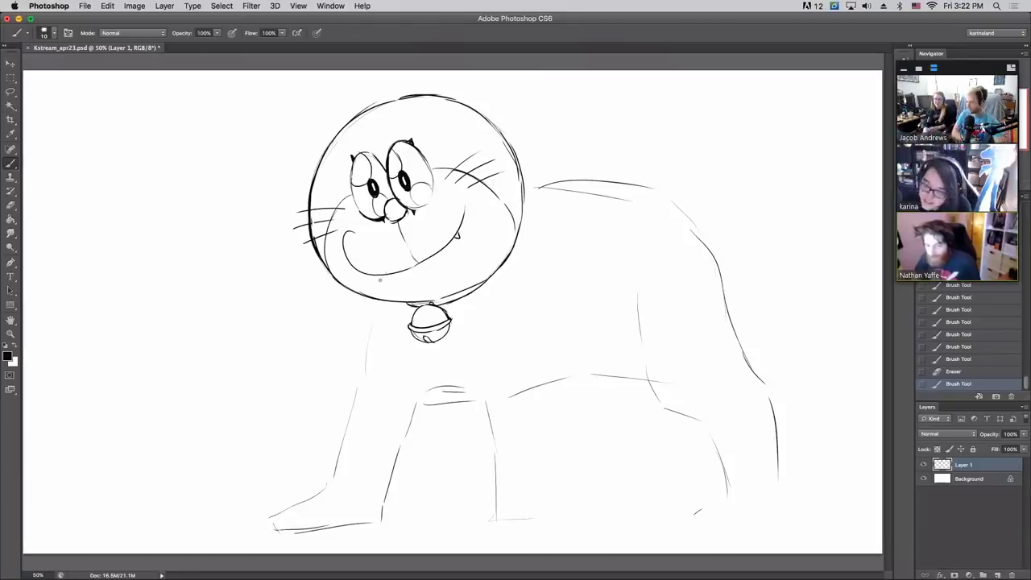
left_click_drag(379, 279, 378, 274)
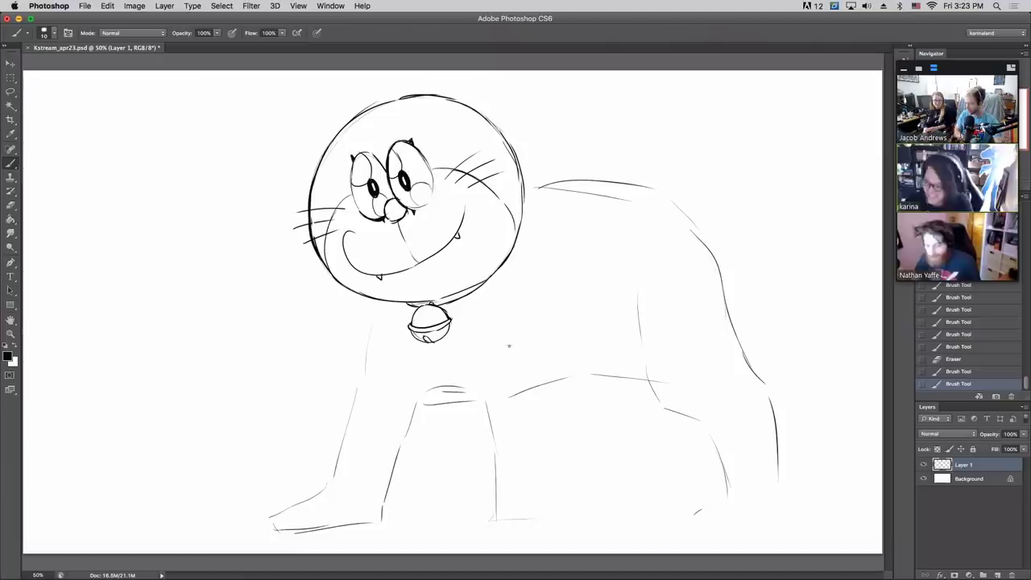
- Sketch a rounded near shoulder with a bent front leg and flat foot below it, and erase the old straight leg line
left_click_drag(522, 300, 573, 370)
left_click_drag(528, 289, 506, 365)
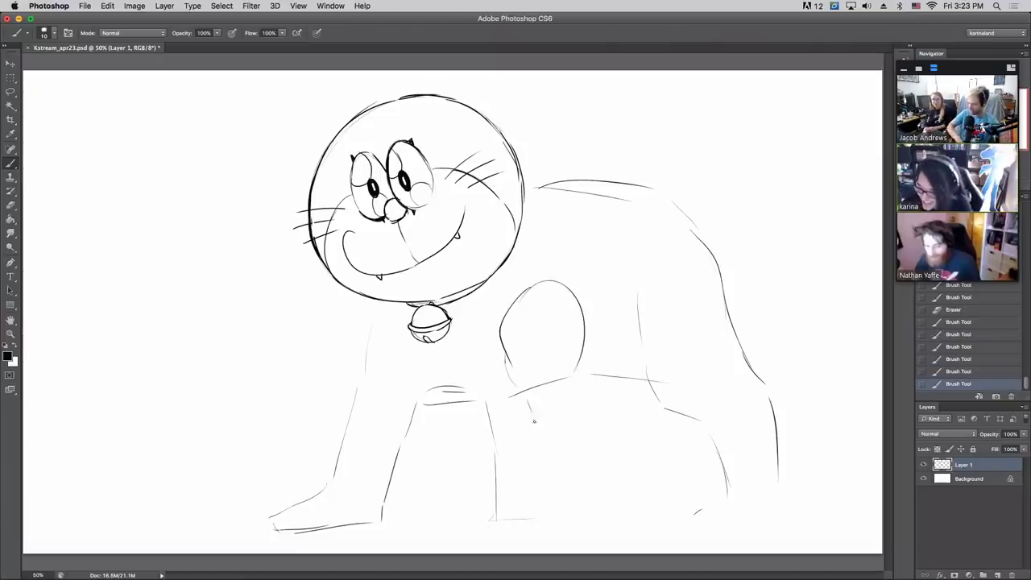
mouse_move(530, 407)
left_mouse_down()
mouse_move(535, 433)
mouse_move(508, 500)
mouse_move(556, 517)
mouse_move(580, 471)
left_mouse_up()
mouse_move(581, 330)
left_mouse_down()
mouse_move(602, 455)
mouse_move(577, 487)
left_mouse_up()
key("e")
left_click_drag(498, 501, 495, 405)
- Draw the curved chest outline between the front legs, redoing its last two strokes, extend the belly line and erase the old chest marks
mouse_move(381, 304)
left_mouse_down()
mouse_move(365, 375)
mouse_move(427, 414)
mouse_move(474, 422)
mouse_move(528, 402)
left_mouse_up()
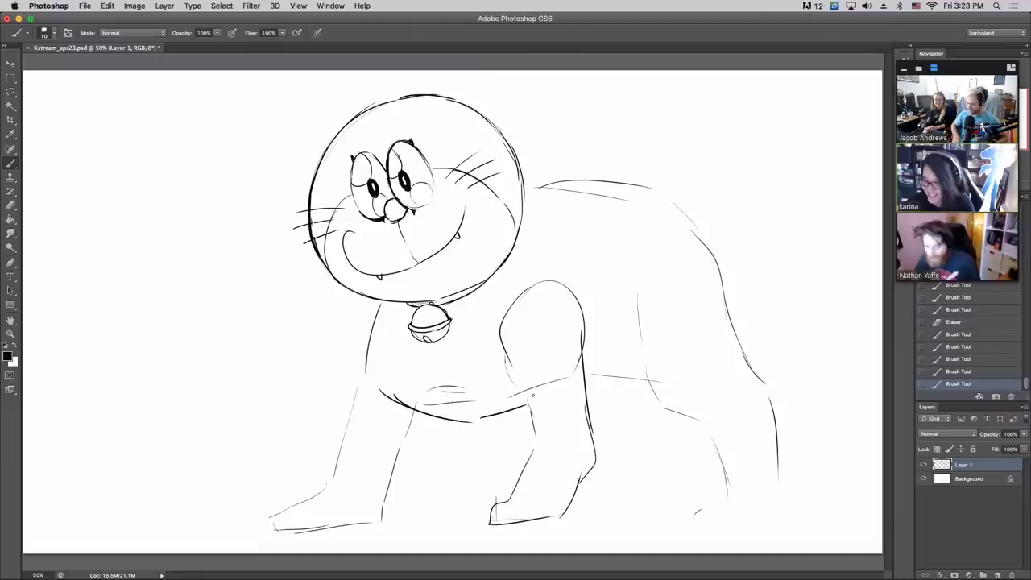
key("super+alt+z")
key("super+alt+z")
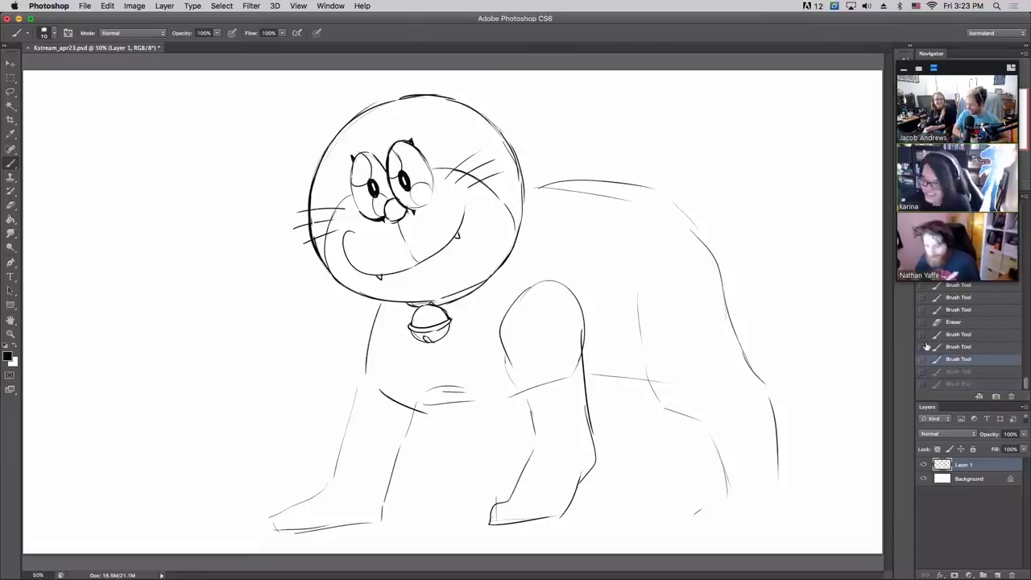
mouse_move(442, 413)
left_mouse_down()
mouse_move(481, 404)
mouse_move(470, 420)
mouse_move(473, 407)
mouse_move(525, 397)
left_mouse_up()
left_click_drag(586, 378, 640, 376)
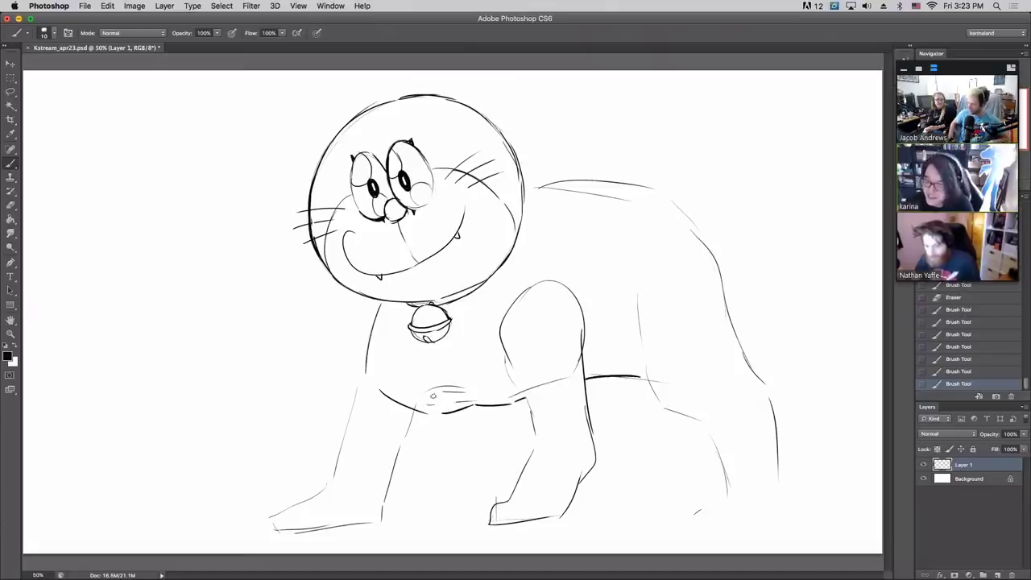
left_click_drag(454, 393, 449, 373)
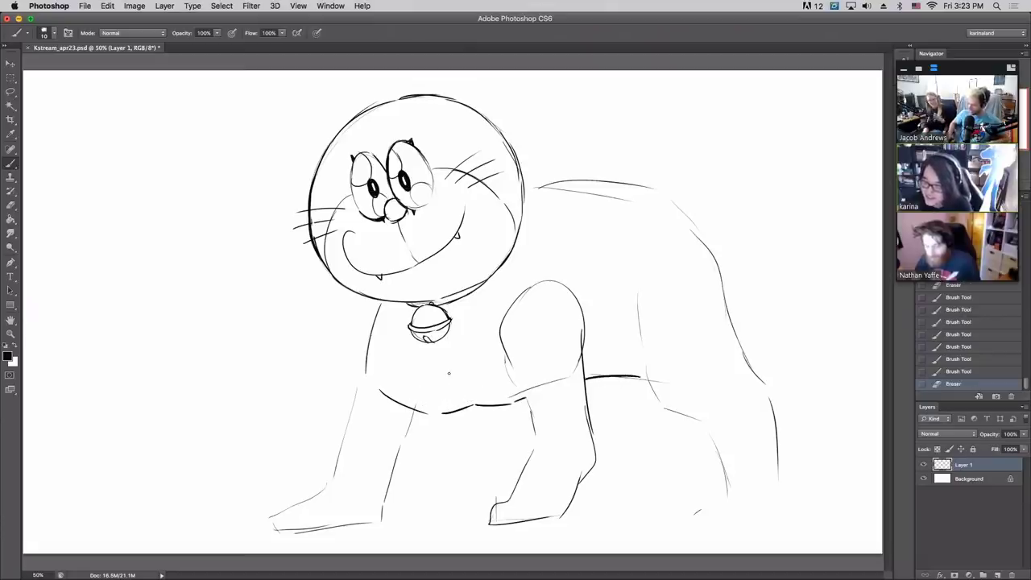
left_click_drag(414, 409, 447, 412)
left_click_drag(445, 413, 496, 403)
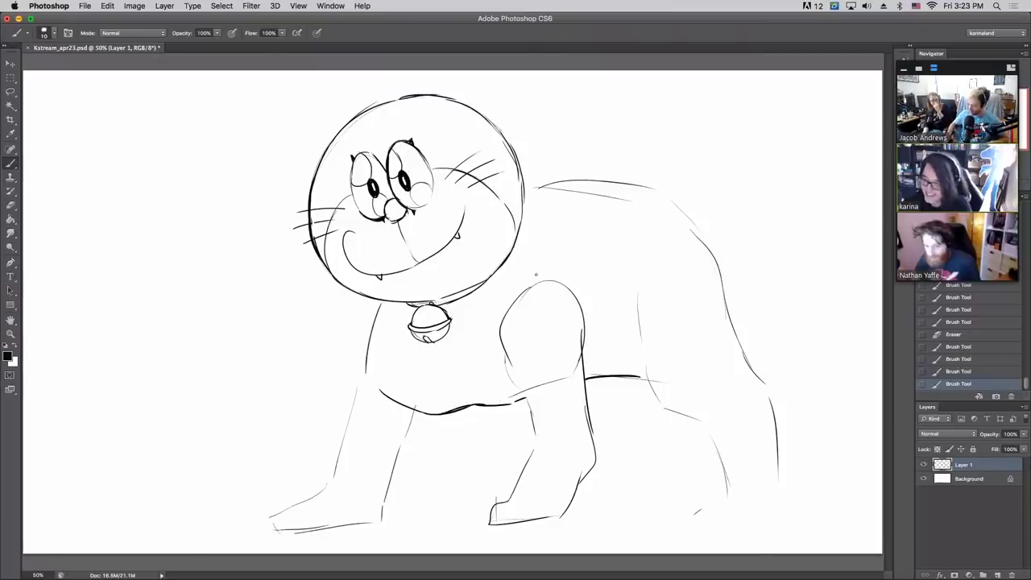
- Darken the front edge of the near shoulder and front leg, and undo the small trial toes on its paw
left_click_drag(535, 274, 501, 326)
mouse_move(506, 310)
left_mouse_down()
mouse_move(496, 347)
mouse_move(528, 398)
mouse_move(536, 449)
mouse_move(491, 531)
mouse_move(504, 513)
mouse_move(506, 525)
left_mouse_up()
left_click_drag(525, 504, 522, 523)
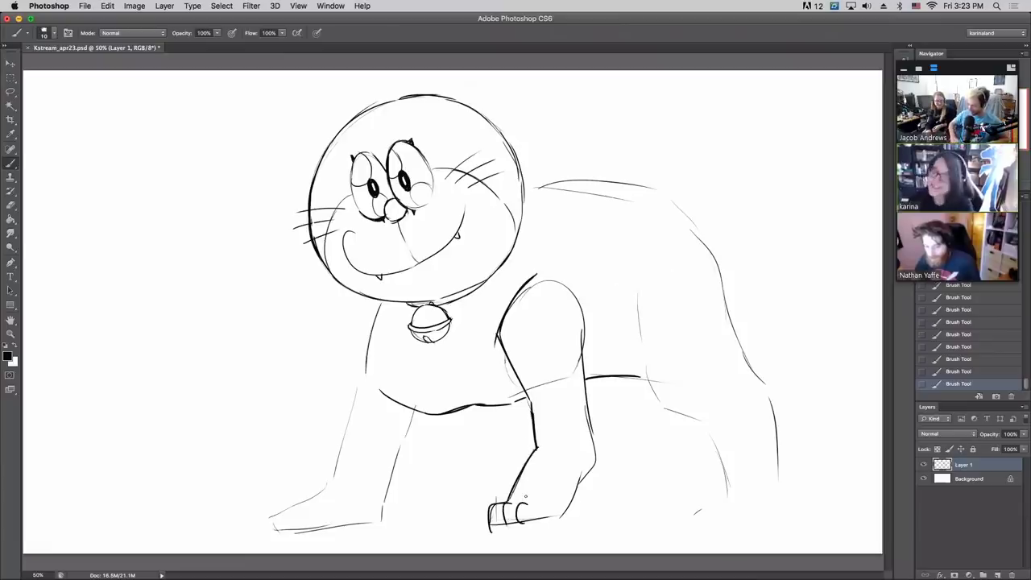
left_click(951, 334)
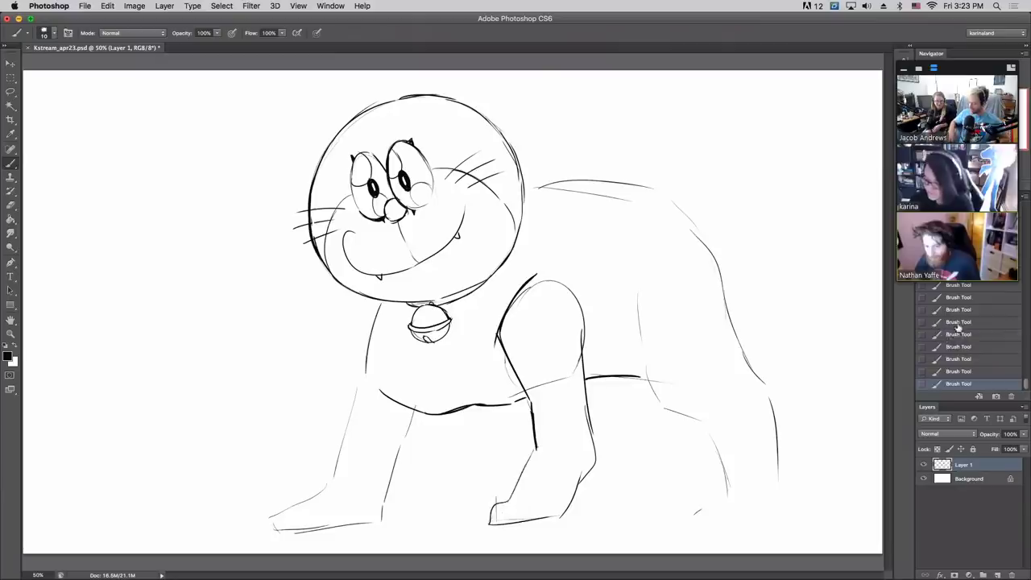
- Draw three rounded toes with pointed claws on the near front paw and darken the heel line behind them
left_click_drag(507, 501, 448, 533)
mouse_move(447, 534)
left_mouse_down()
mouse_move(475, 514)
mouse_move(524, 522)
mouse_move(493, 537)
left_mouse_up()
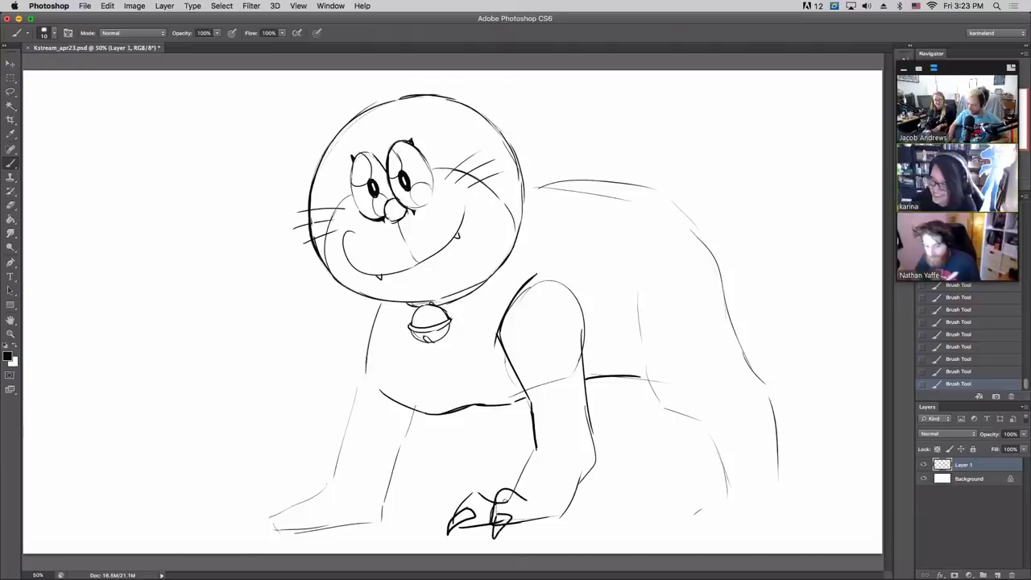
left_click_drag(501, 501, 549, 497)
mouse_move(531, 532)
left_mouse_down()
mouse_move(544, 515)
mouse_move(540, 531)
left_mouse_up()
mouse_move(584, 480)
left_mouse_down()
mouse_move(565, 522)
mouse_move(597, 465)
left_mouse_up()
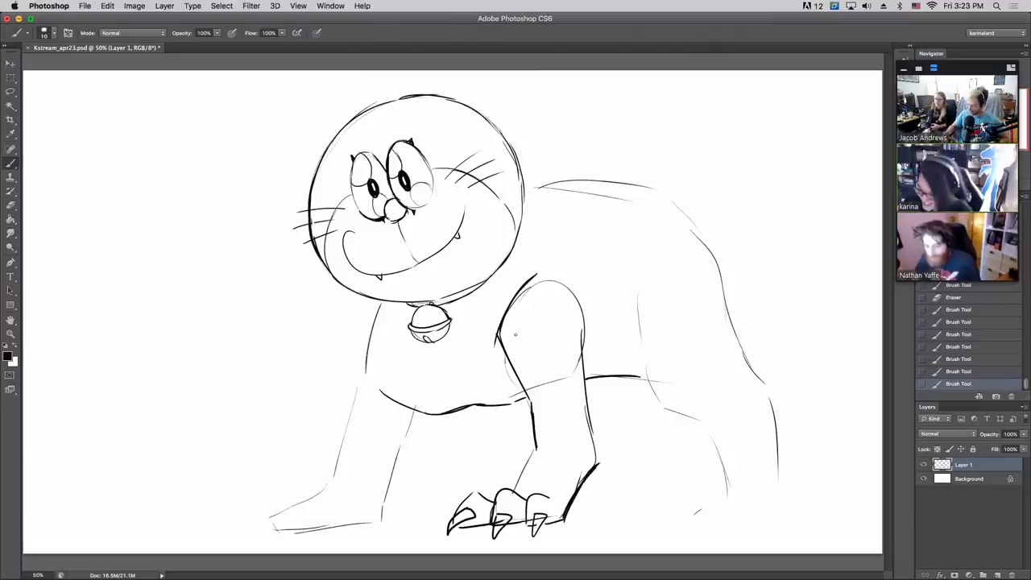
- Add inner contour lines to the near shoulder and forearm, and erase the belly line crossing the upper leg
left_click_drag(516, 334, 566, 443)
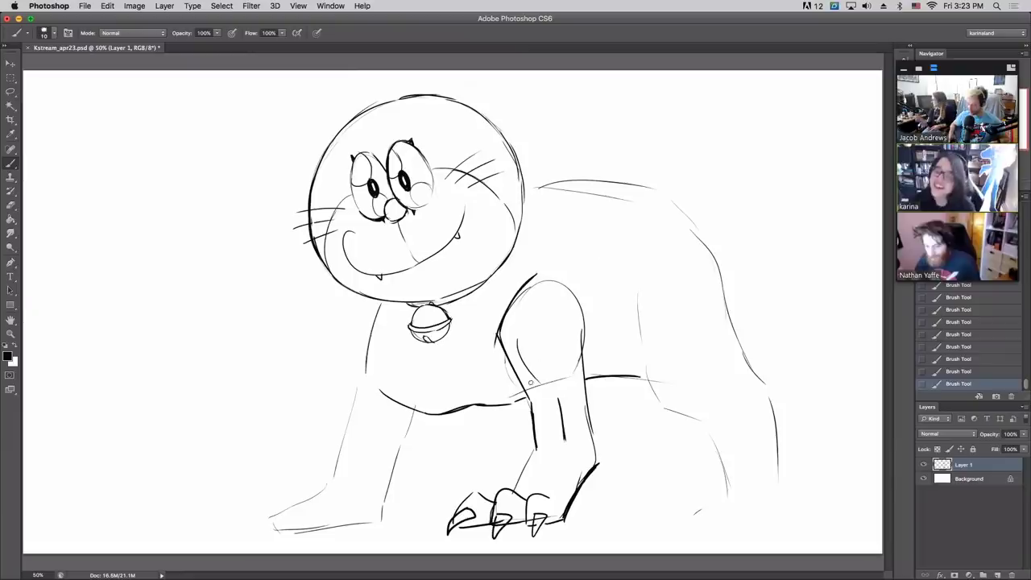
key("e")
mouse_move(531, 382)
left_mouse_down()
mouse_move(546, 386)
mouse_move(561, 371)
left_mouse_up()
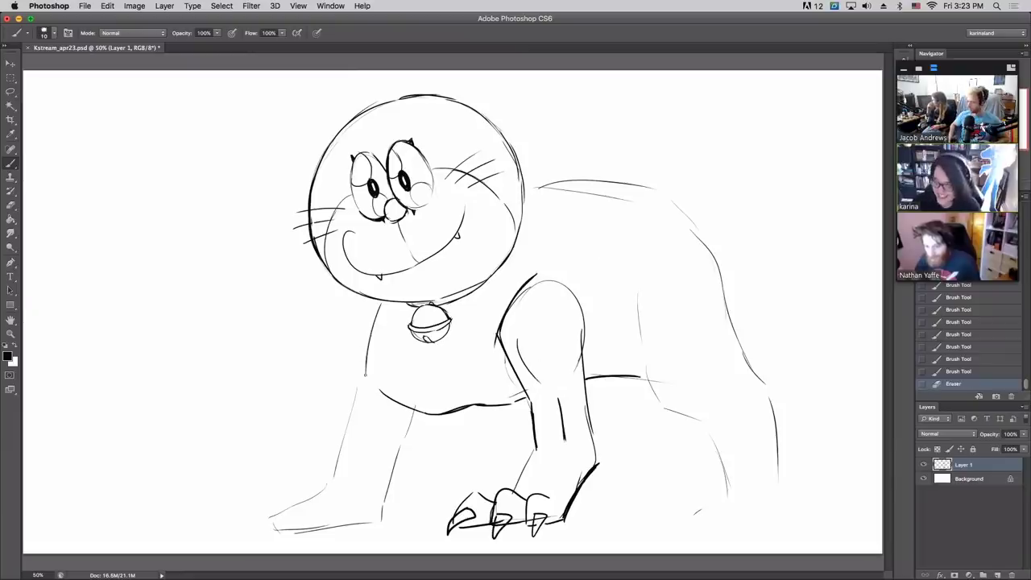
- Redraw the far front leg with a bolder, bent outline on both edges and erase its old inner guide line
mouse_move(370, 329)
left_mouse_down()
mouse_move(359, 456)
mouse_move(308, 509)
left_mouse_up()
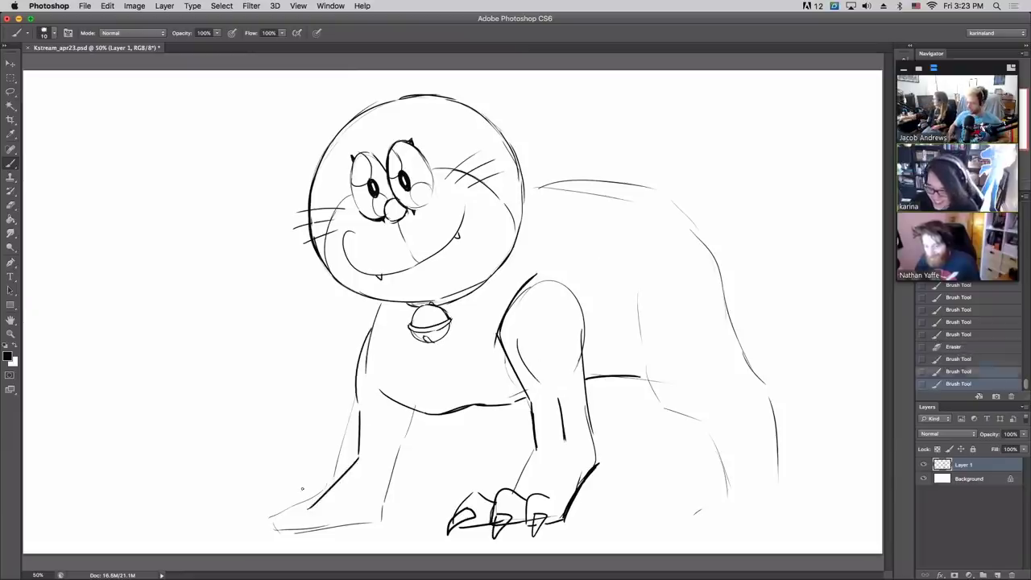
left_click_drag(407, 468, 380, 520)
left_click_drag(416, 412, 406, 471)
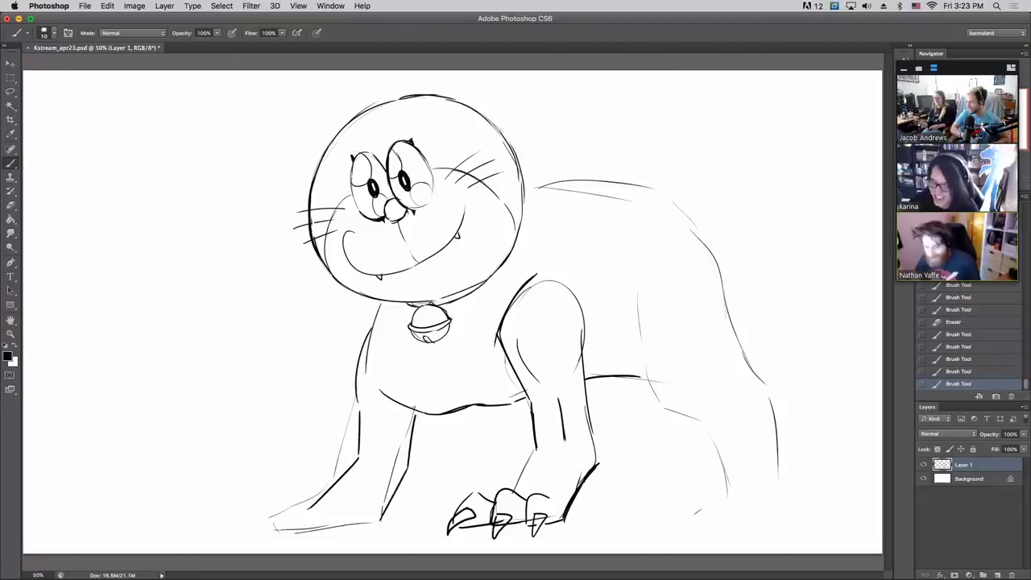
key("e")
mouse_move(383, 422)
left_mouse_down()
mouse_move(388, 488)
mouse_move(406, 413)
left_mouse_up()
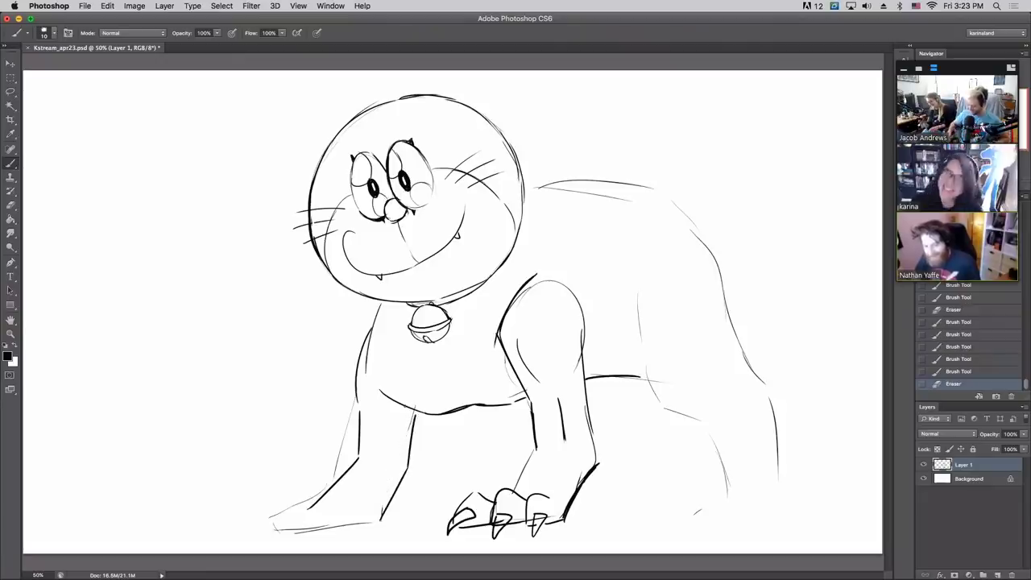
- Draw three clawed toes and a flat sole on the far front paw
mouse_move(309, 511)
left_mouse_down()
mouse_move(279, 502)
mouse_move(259, 529)
mouse_move(311, 528)
mouse_move(241, 536)
left_mouse_up()
mouse_move(314, 501)
left_mouse_down()
mouse_move(280, 543)
mouse_move(319, 504)
mouse_move(323, 541)
mouse_move(382, 525)
left_mouse_up()
key("e")
key("b")
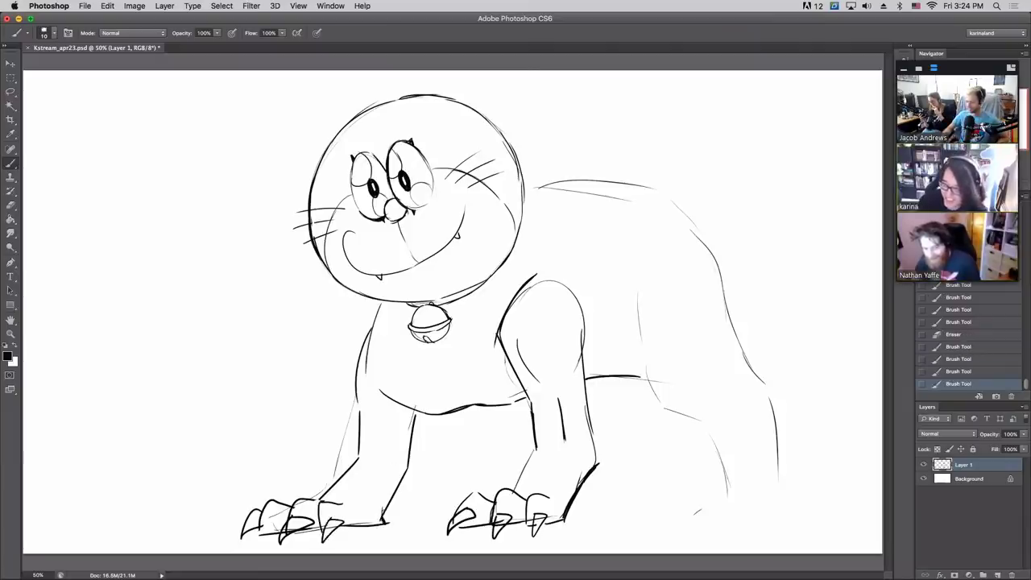
- Reshape the inner edge of the far front leg with a bend at the wrist and erase the stray marks at its top
left_click_drag(421, 455, 397, 489)
left_click_drag(415, 443, 421, 456)
left_click_drag(419, 416, 415, 442)
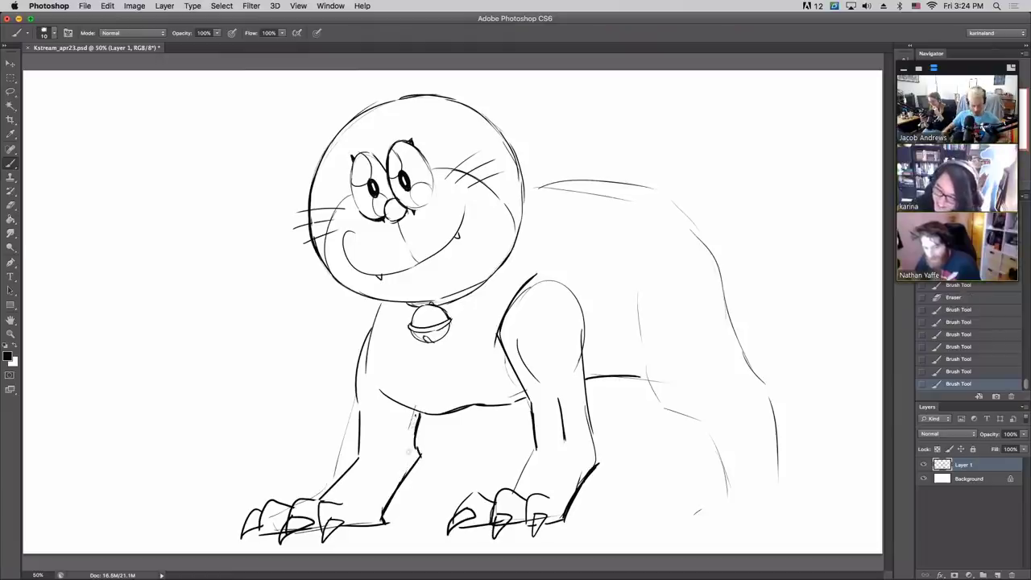
left_click_drag(416, 414, 420, 388)
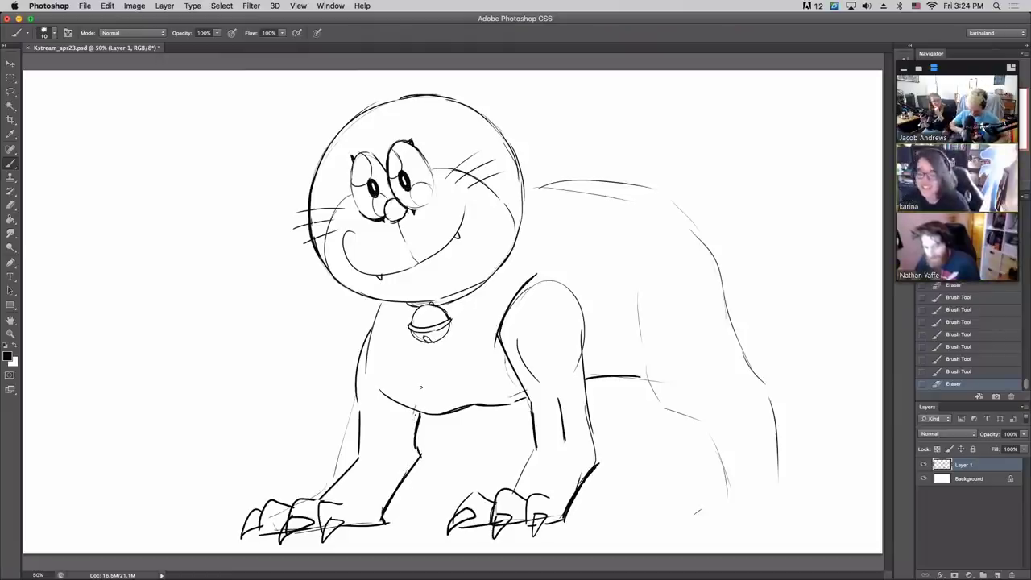
- Darken the far shoulder's outer edge up to the head and strengthen the chest edge beside it
mouse_move(356, 406)
left_mouse_down()
mouse_move(365, 329)
mouse_move(380, 307)
mouse_move(365, 341)
mouse_move(373, 315)
left_mouse_up()
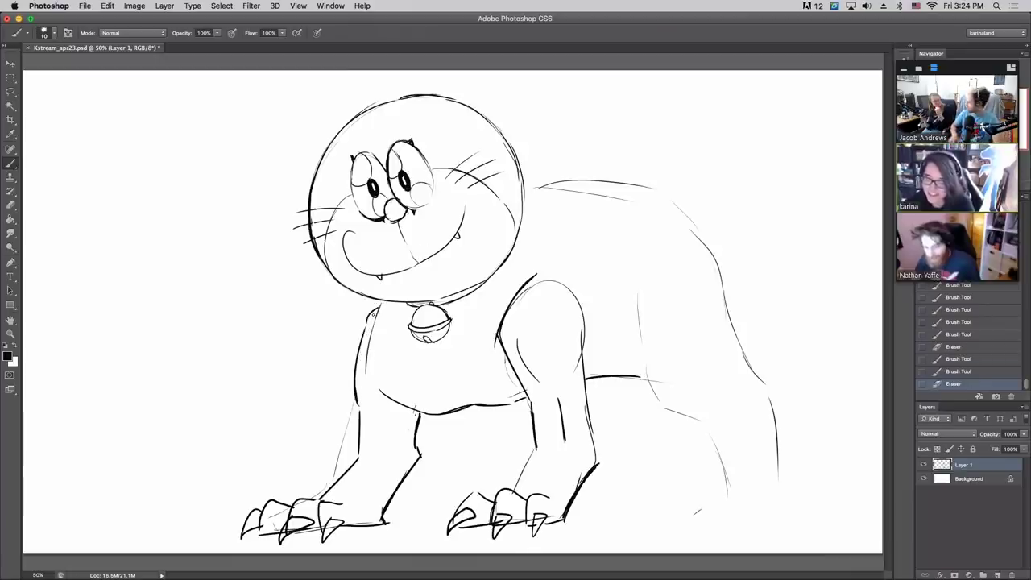
left_click_drag(369, 370, 382, 300)
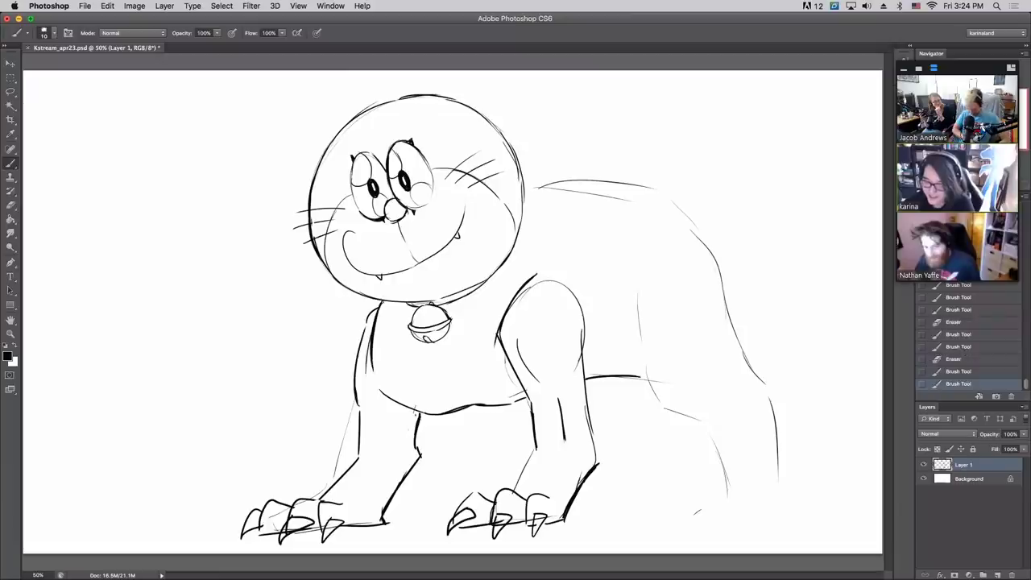
left_click_drag(374, 346, 380, 306)
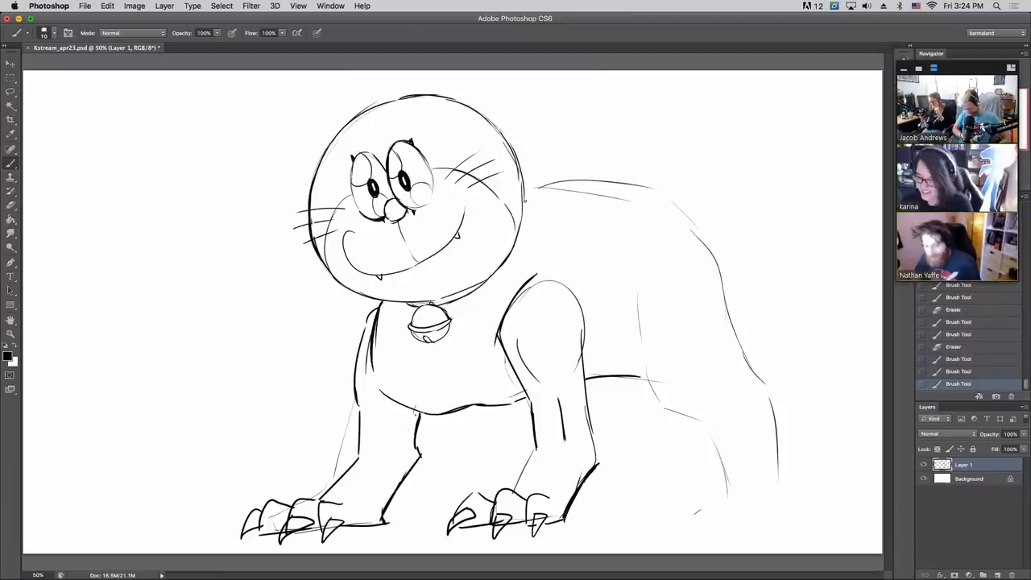
- Redraw the arched back from the head to the rump with bolder strokes and erase the old back lines
mouse_move(524, 198)
left_mouse_down()
mouse_move(598, 173)
mouse_move(697, 216)
left_mouse_up()
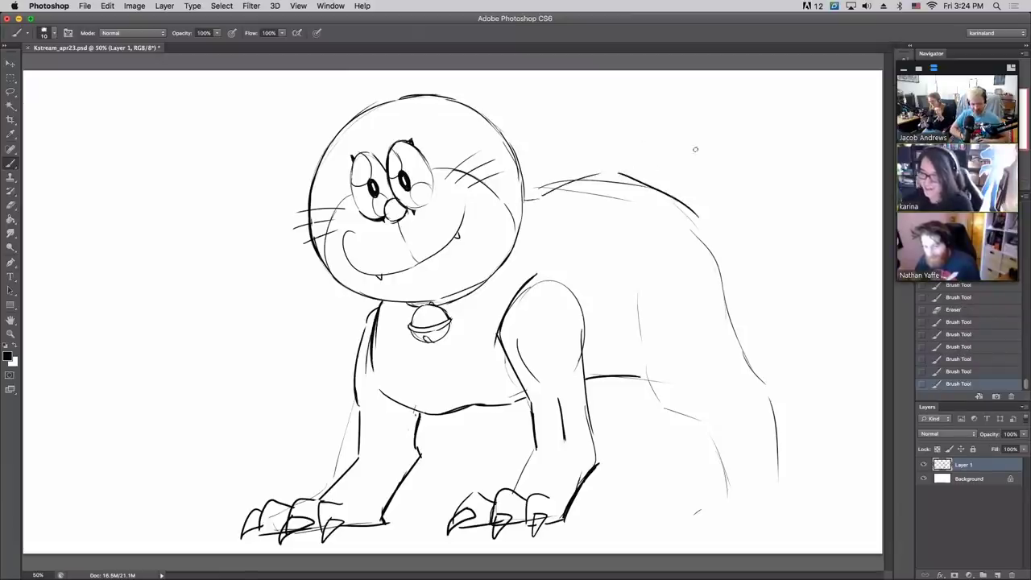
mouse_move(552, 177)
left_mouse_down()
mouse_move(538, 187)
mouse_move(569, 181)
mouse_move(642, 210)
left_mouse_up()
- Outline the near hind leg with a rounded thigh, a bent lower leg, a flat sole and a slanted heel
mouse_move(588, 182)
left_mouse_down()
mouse_move(640, 190)
mouse_move(707, 246)
mouse_move(640, 338)
mouse_move(665, 385)
mouse_move(714, 399)
mouse_move(734, 472)
mouse_move(699, 509)
left_mouse_up()
key("b")
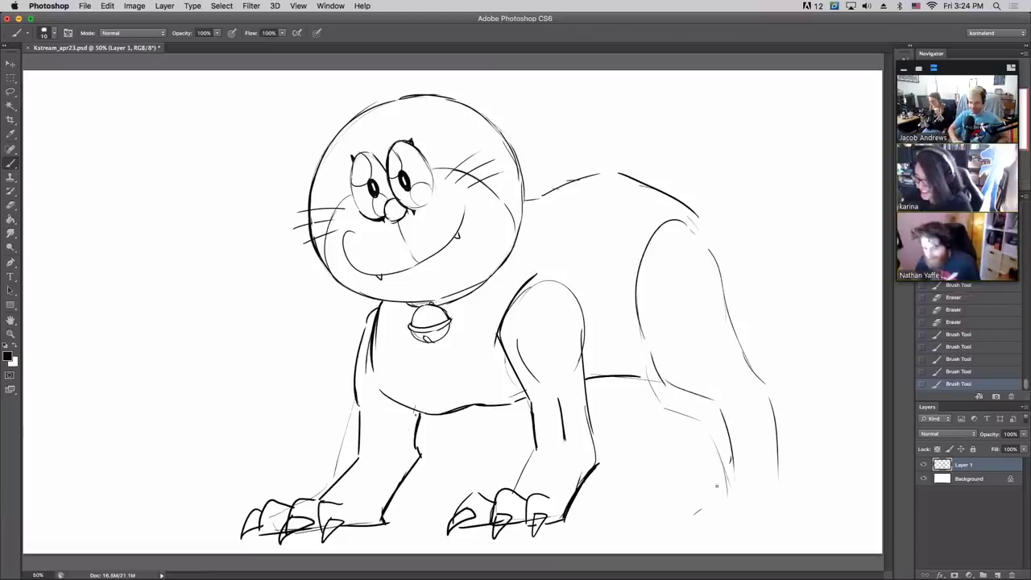
mouse_move(731, 461)
left_mouse_down()
mouse_move(690, 520)
mouse_move(765, 520)
left_mouse_up()
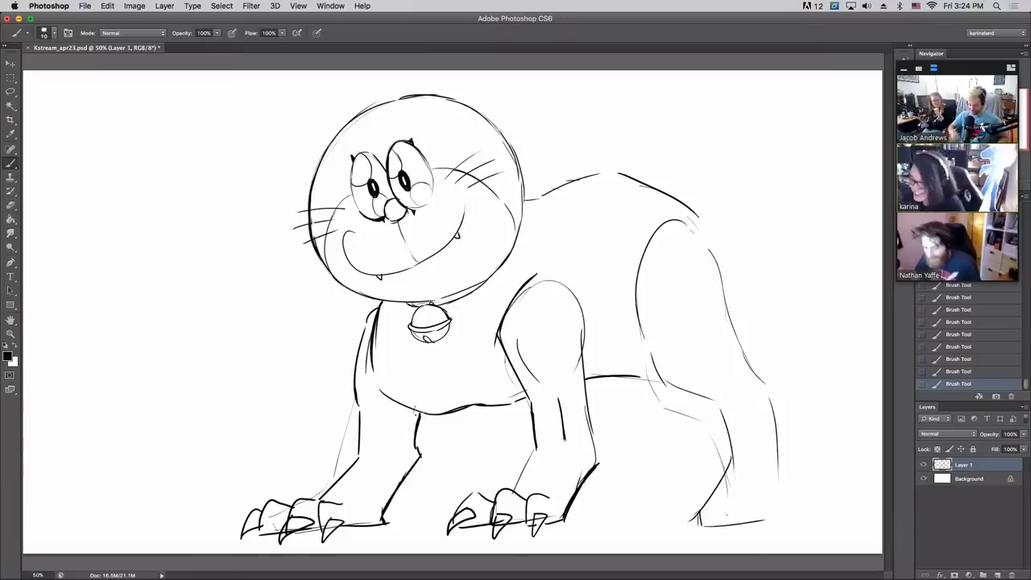
left_click_drag(694, 525, 742, 524)
left_click_drag(763, 520, 786, 487)
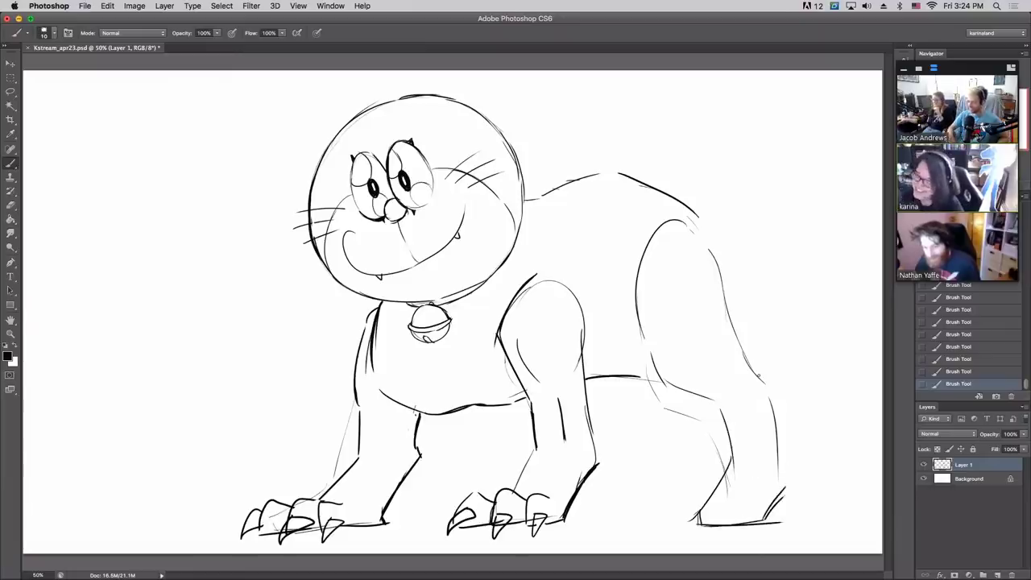
- Redraw the near hind leg's back edge with an angular hock, erase its old line, and add blocky toes to the foot
mouse_move(757, 375)
left_mouse_down()
mouse_move(786, 386)
mouse_move(773, 415)
mouse_move(780, 474)
left_mouse_up()
mouse_move(759, 520)
left_mouse_down()
mouse_move(787, 475)
mouse_move(769, 516)
mouse_move(776, 526)
left_mouse_up()
left_click_drag(771, 419, 771, 414)
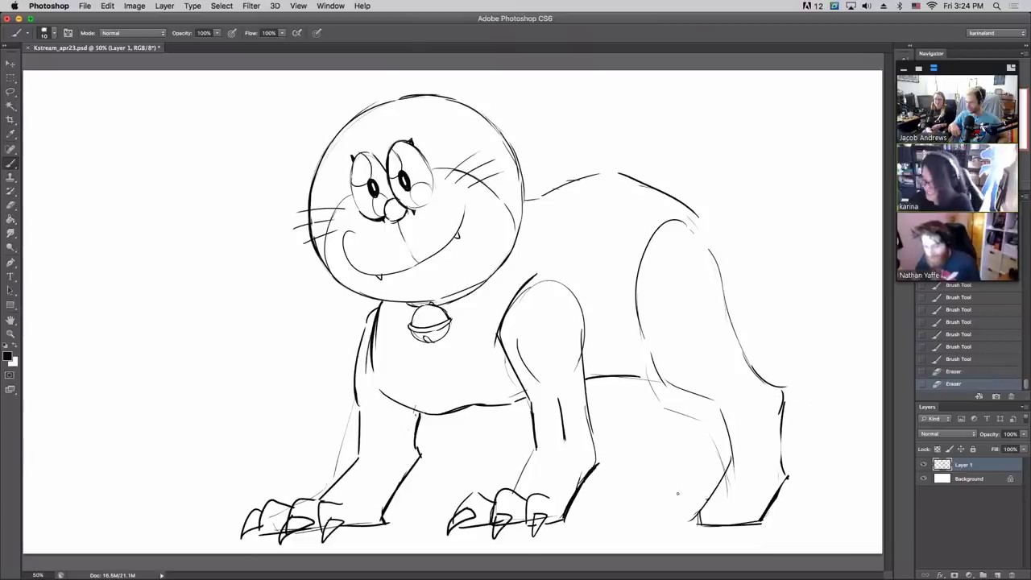
mouse_move(674, 531)
left_mouse_down()
mouse_move(701, 494)
mouse_move(731, 504)
mouse_move(699, 527)
left_mouse_up()
mouse_move(709, 526)
left_mouse_down()
mouse_move(673, 528)
mouse_move(712, 503)
mouse_move(723, 509)
mouse_move(666, 529)
mouse_move(683, 506)
left_mouse_up()
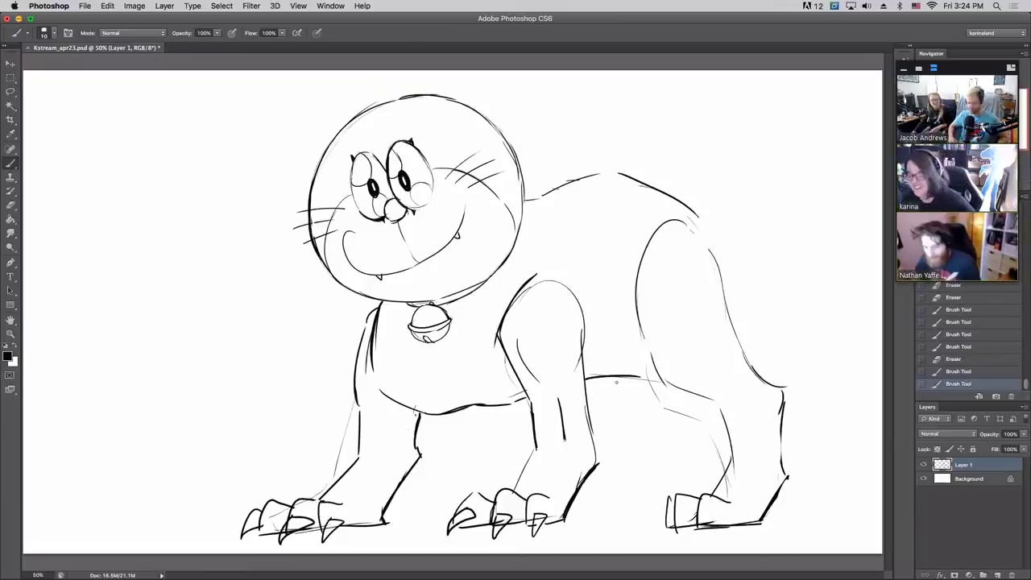
- Draw the visible parts of the far hind leg and paw behind the near front leg, and erase the overlapping strokes
left_click_drag(616, 381, 592, 442)
mouse_move(519, 474)
left_mouse_down()
mouse_move(498, 475)
mouse_move(490, 500)
left_mouse_up()
left_click_drag(614, 413, 593, 445)
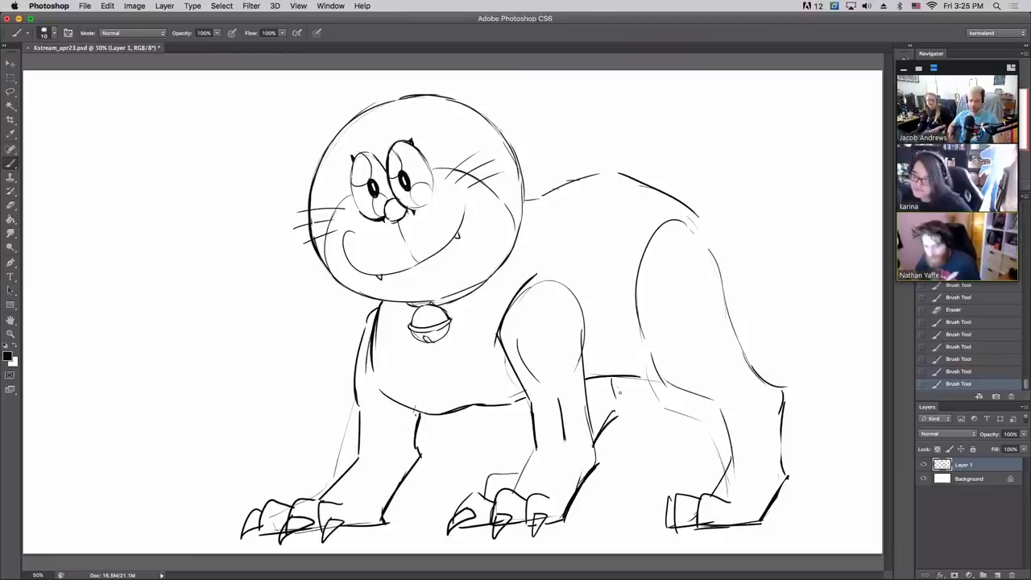
mouse_move(613, 385)
left_mouse_down()
mouse_move(619, 419)
mouse_move(613, 377)
left_mouse_up()
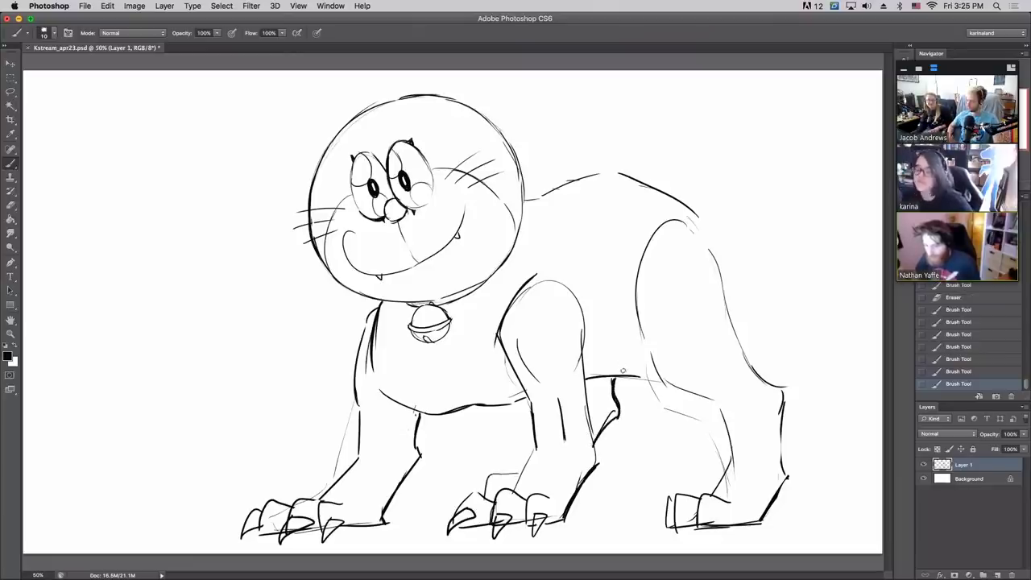
left_click_drag(602, 422, 611, 410)
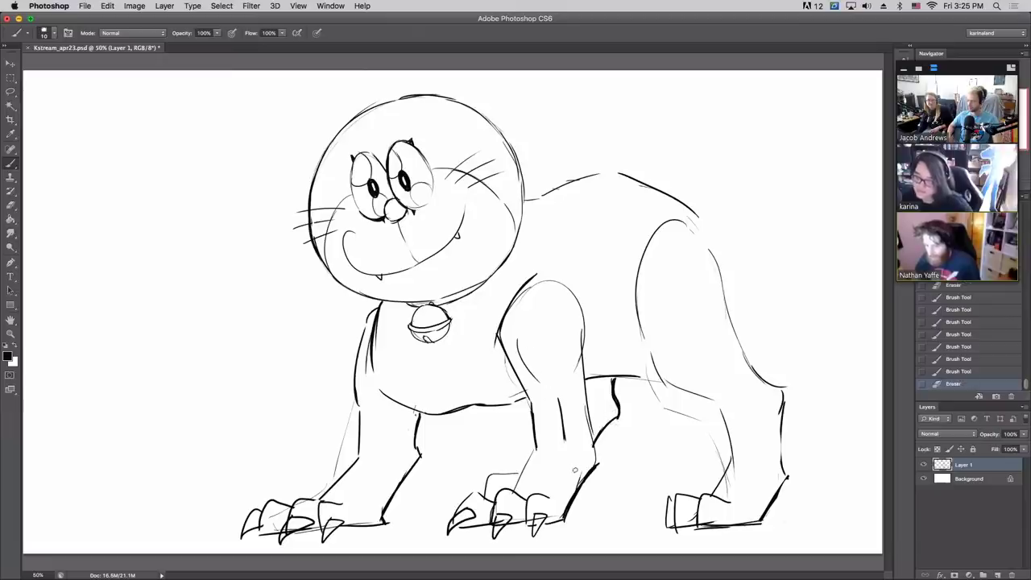
- Finish the toes of the far hind paw, and round the rump and the near hind leg's lower front edge with bolder strokes
left_click_drag(575, 469, 564, 464)
mouse_move(484, 481)
left_mouse_down()
mouse_move(455, 503)
mouse_move(520, 474)
left_mouse_up()
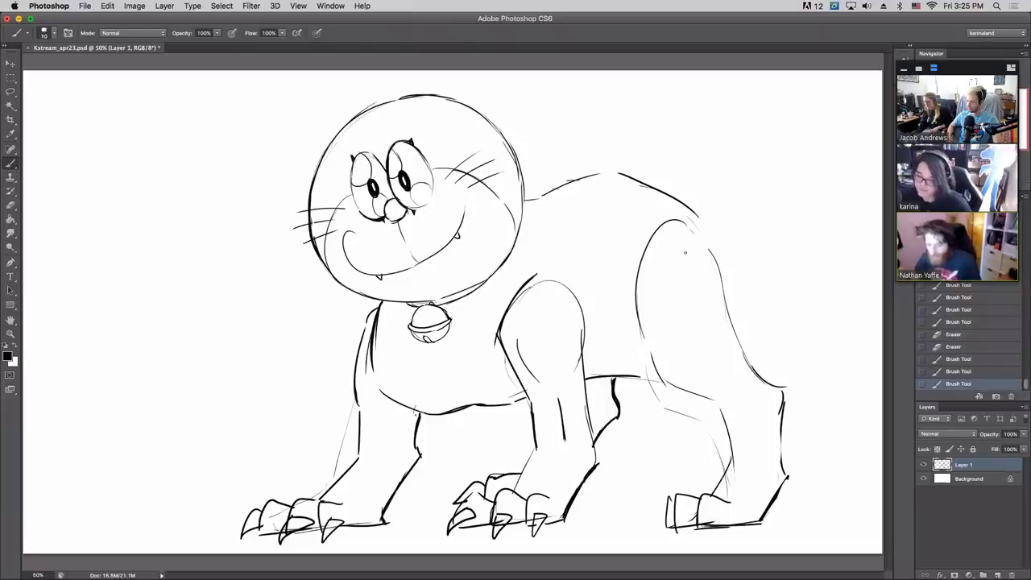
mouse_move(700, 223)
left_mouse_down()
mouse_move(716, 241)
mouse_move(728, 300)
left_mouse_up()
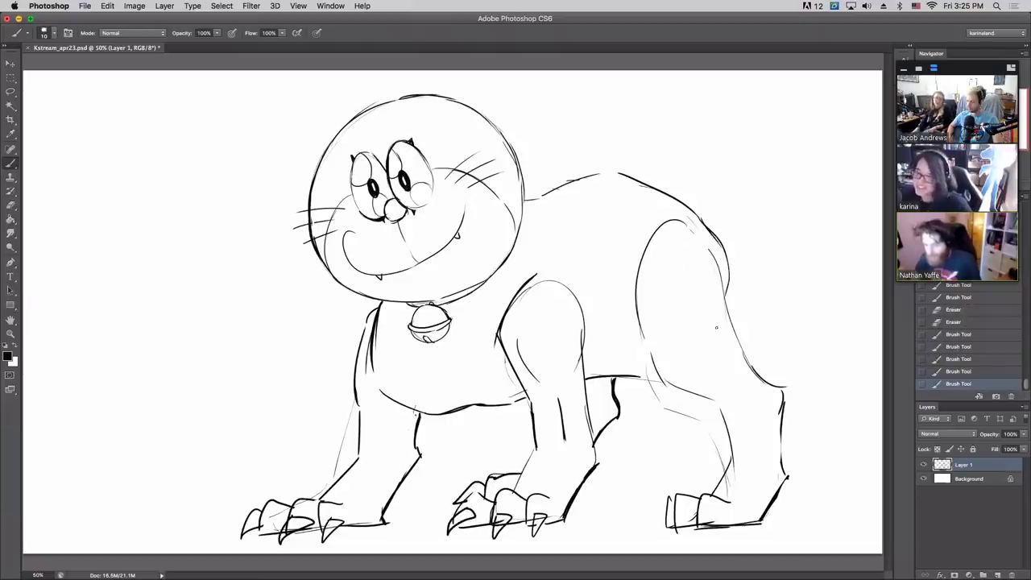
left_click_drag(714, 399, 736, 457)
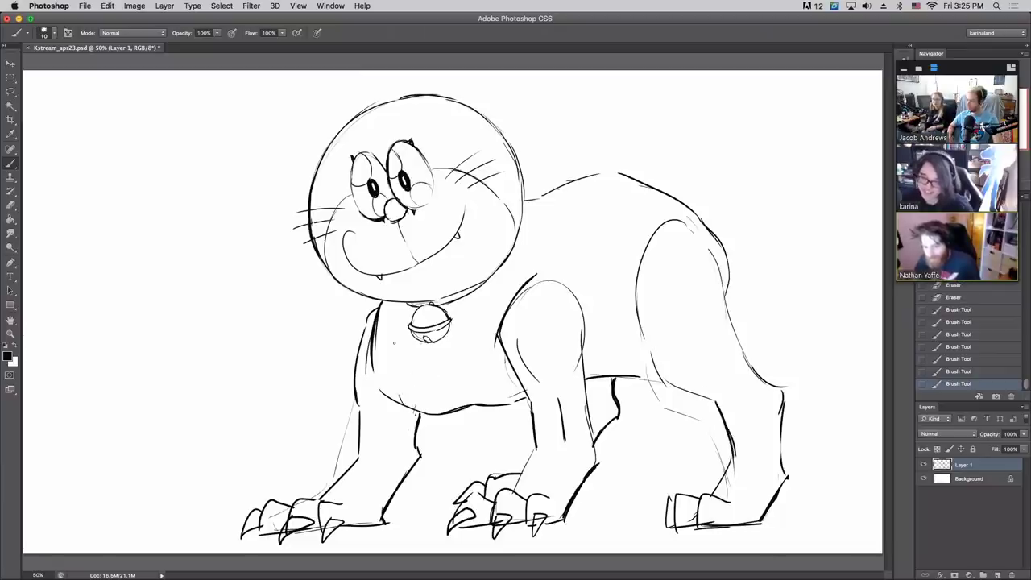
- Draw two curved chest lines down from the head, and erase the rounded top of the near front leg
left_click_drag(394, 311, 395, 395)
left_click_drag(475, 296, 494, 342)
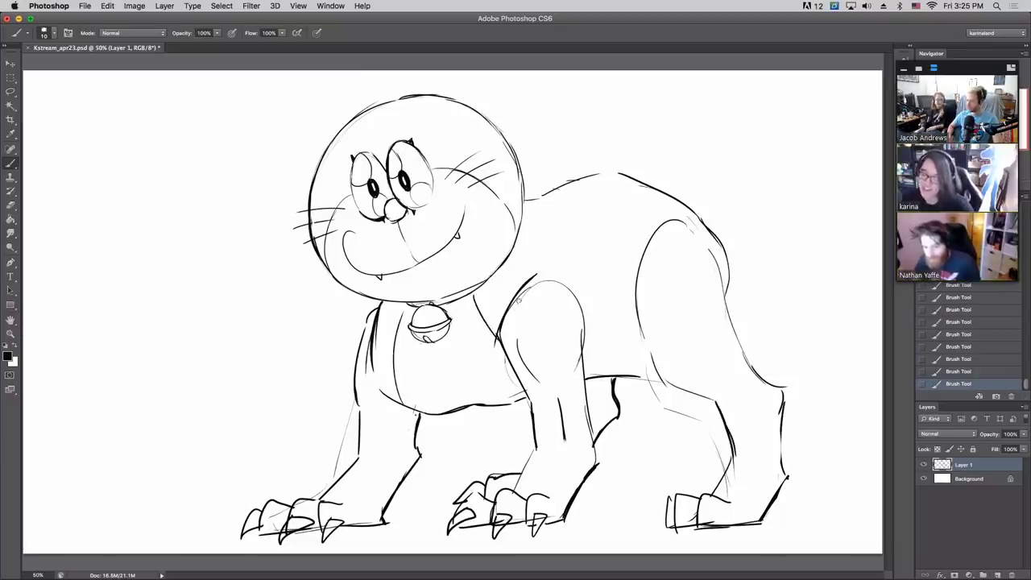
mouse_move(519, 301)
left_mouse_down()
mouse_move(512, 313)
mouse_move(555, 279)
mouse_move(583, 314)
mouse_move(571, 310)
left_mouse_up()
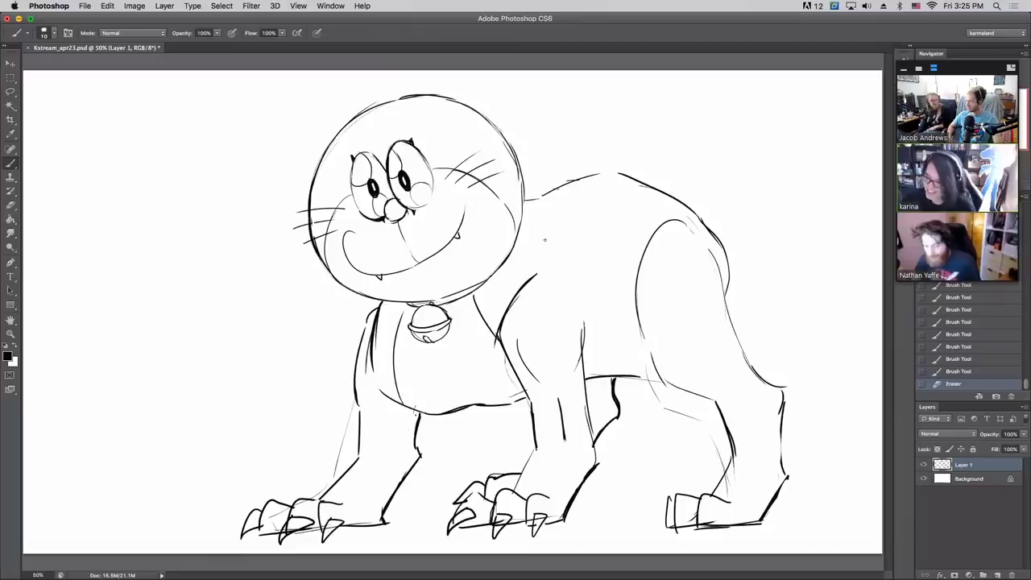
- Draw a large horizontal cylinder along the cat's back and the visible end of a matching cylinder on the far side of the head
mouse_move(537, 237)
left_mouse_down()
mouse_move(593, 211)
mouse_move(538, 229)
left_mouse_up()
left_click_drag(562, 126, 705, 129)
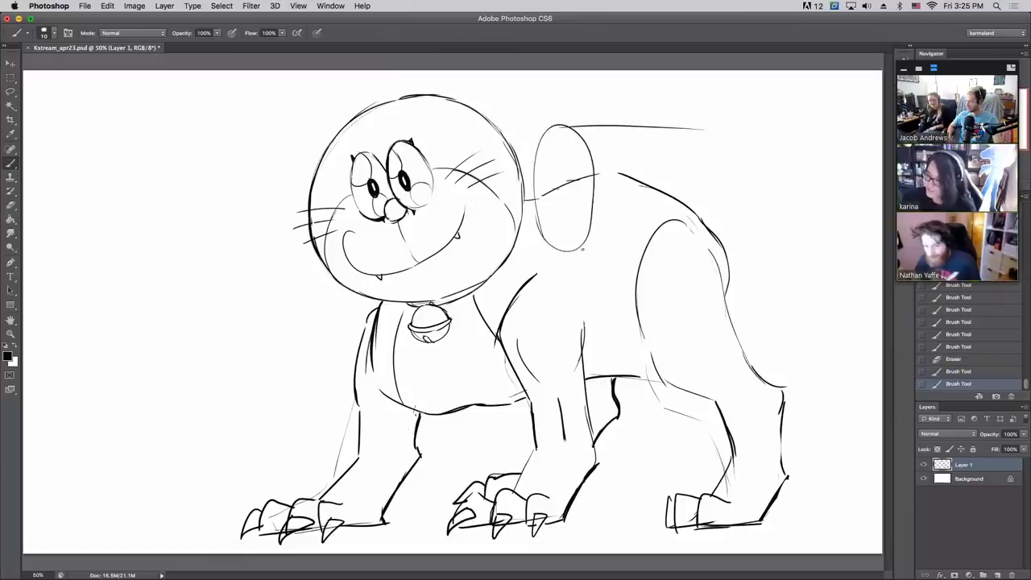
mouse_move(564, 251)
left_mouse_down()
mouse_move(729, 232)
mouse_move(733, 144)
mouse_move(740, 235)
left_mouse_up()
mouse_move(306, 182)
left_mouse_down()
mouse_move(304, 278)
mouse_move(317, 296)
mouse_move(342, 289)
left_mouse_up()
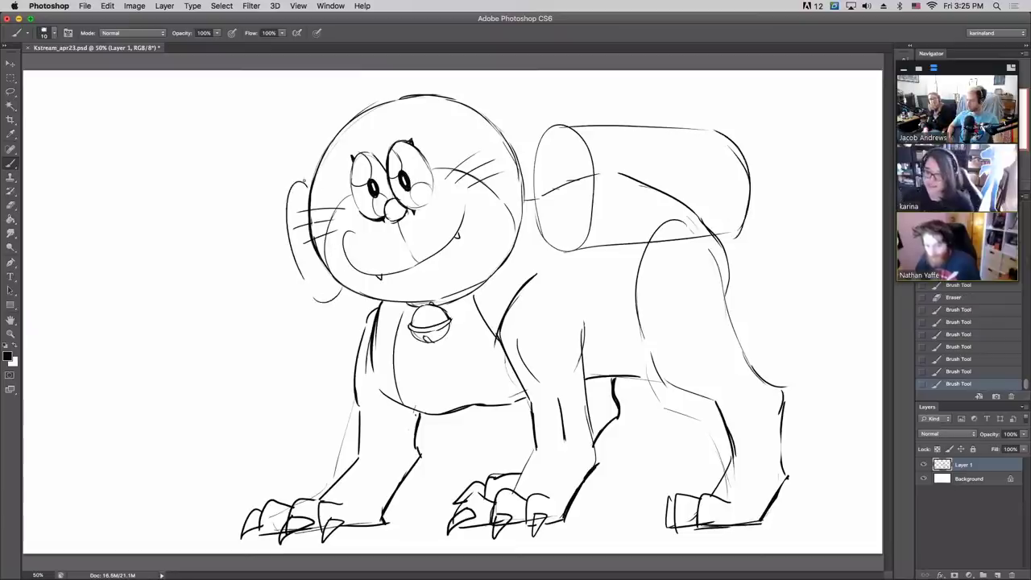
left_click_drag(295, 180, 315, 175)
left_click_drag(326, 302, 353, 299)
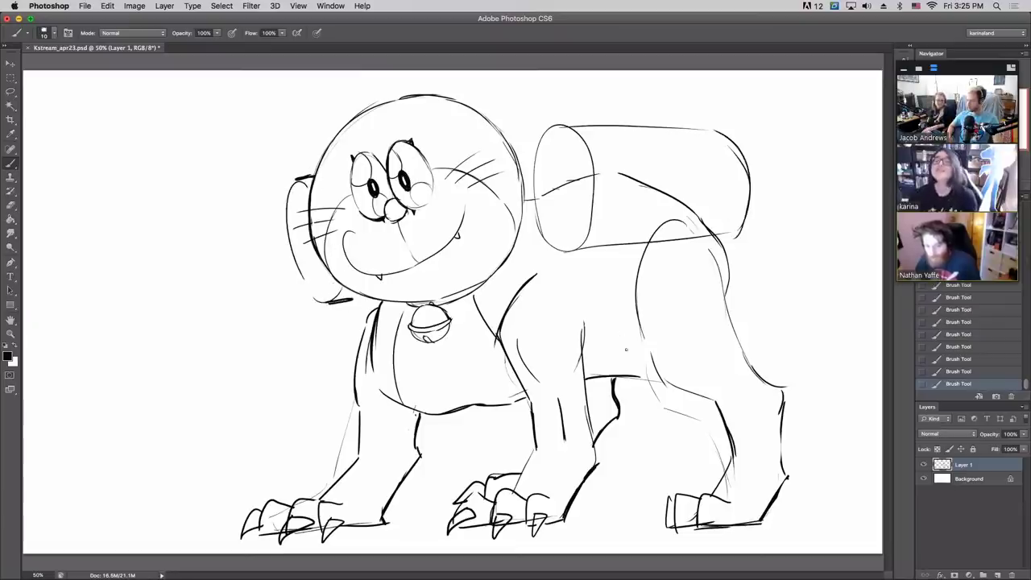
left_click_drag(558, 126, 608, 124)
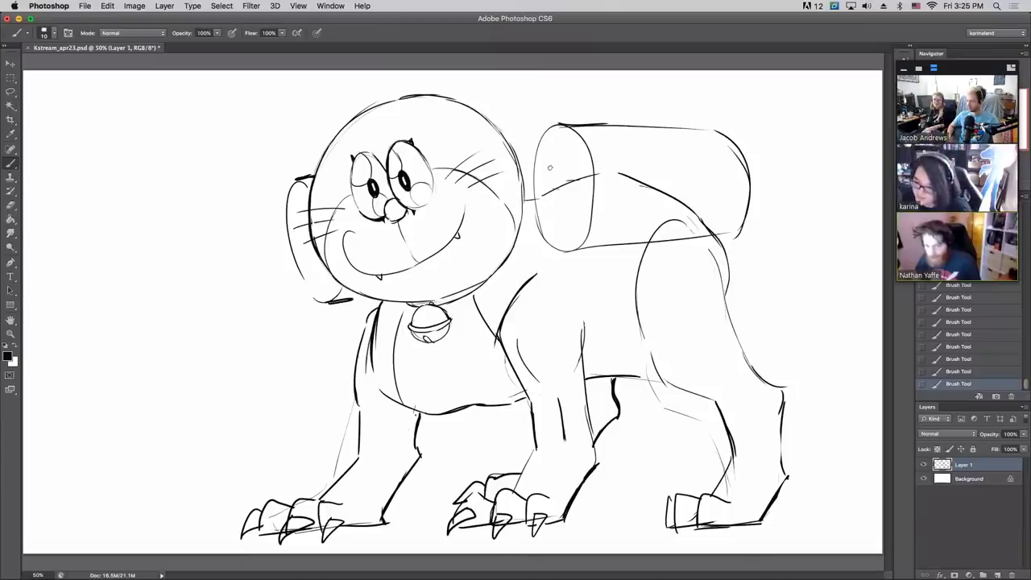
- Erase the back line inside the cylinder's front end, connect the cylinder to the head with short lines, and thicken its front rim
left_click_drag(541, 196, 591, 176)
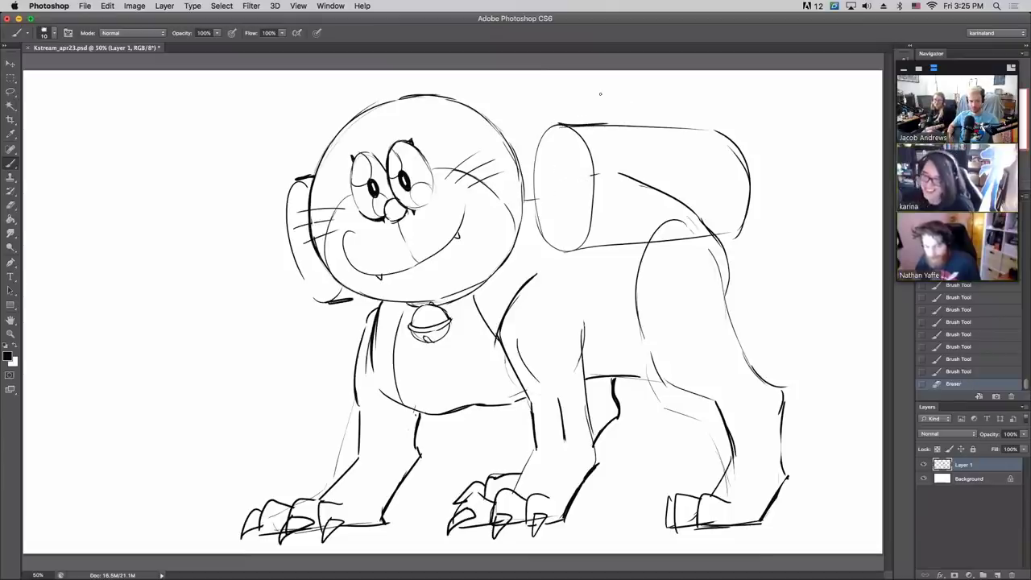
left_click_drag(518, 160, 532, 157)
left_click_drag(524, 206, 536, 211)
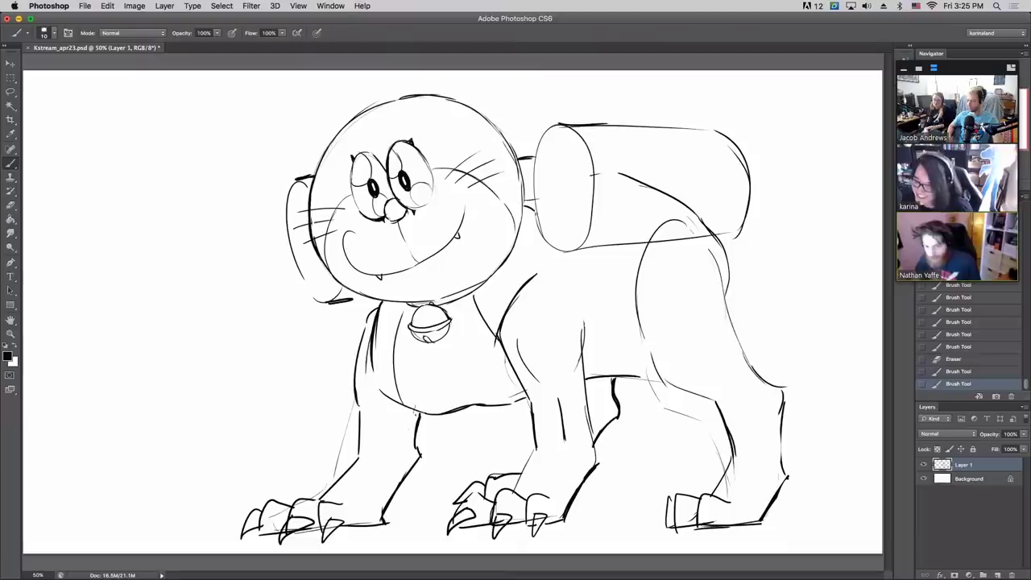
left_click_drag(535, 174, 555, 248)
mouse_move(541, 129)
left_mouse_down()
mouse_move(536, 222)
mouse_move(535, 186)
mouse_move(561, 243)
mouse_move(541, 223)
left_mouse_up()
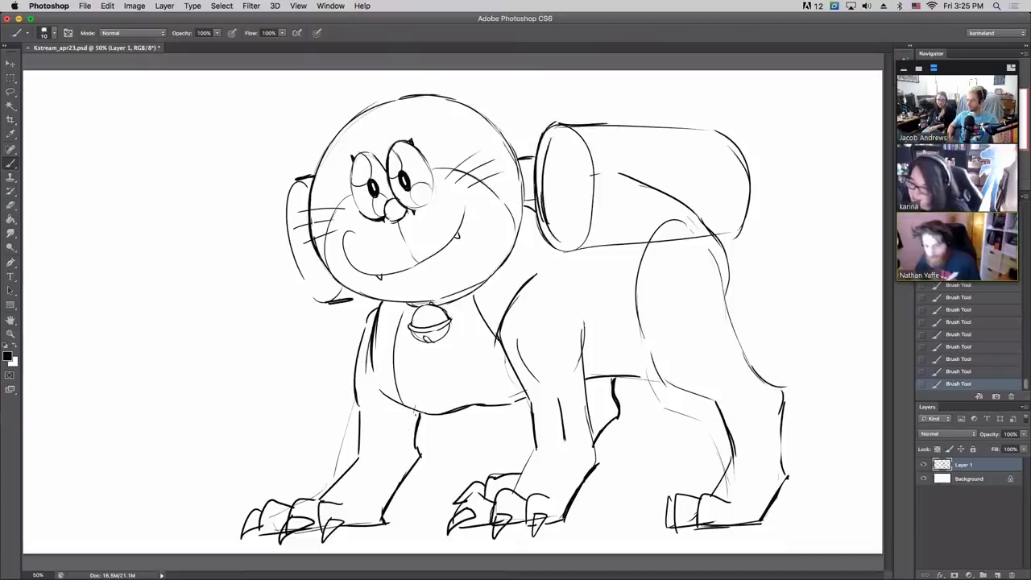
- Try a smaller inner ellipse on the near cylinder's front face
left_click_drag(562, 136, 577, 149)
left_click_drag(564, 240, 577, 225)
left_click_drag(582, 176, 575, 232)
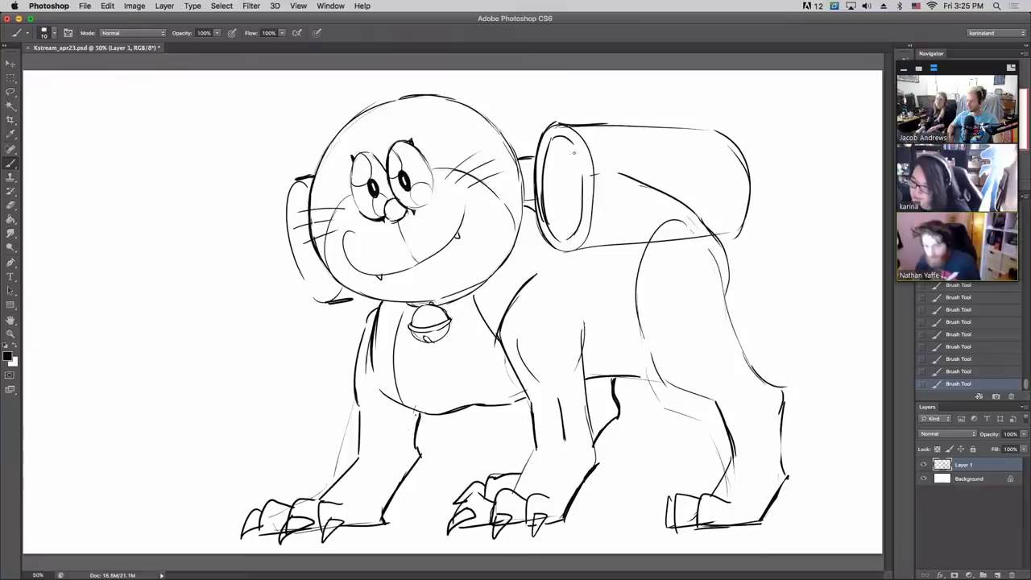
mouse_move(571, 141)
left_mouse_down()
mouse_move(577, 206)
mouse_move(580, 153)
left_mouse_up()
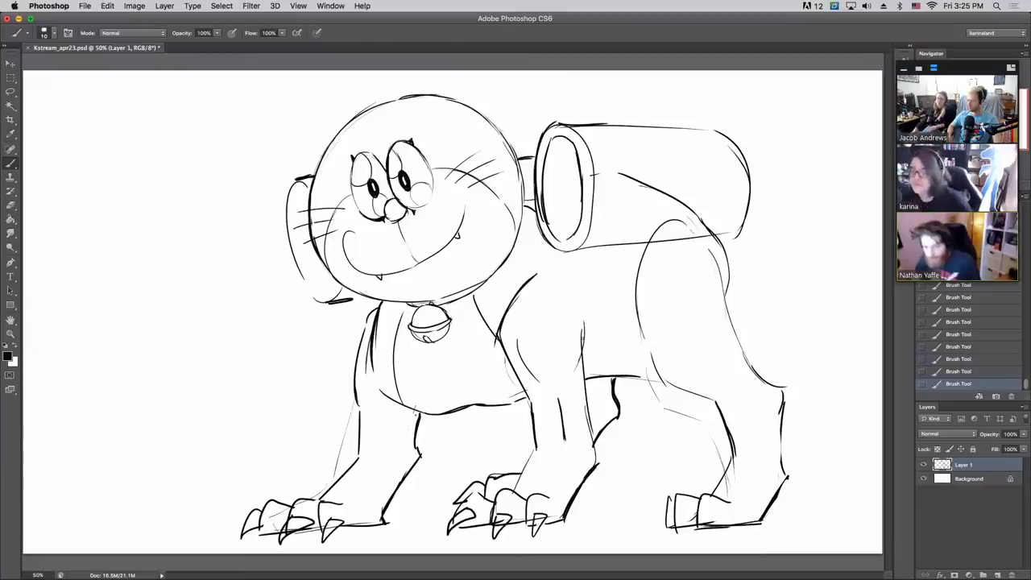
- Draw a wide harness band down the flank from the cylinder, erase the thigh curve inside it, and extend the band across the lower chest
mouse_move(601, 254)
left_mouse_down()
mouse_move(583, 332)
mouse_move(595, 275)
left_mouse_up()
left_click_drag(655, 314, 636, 380)
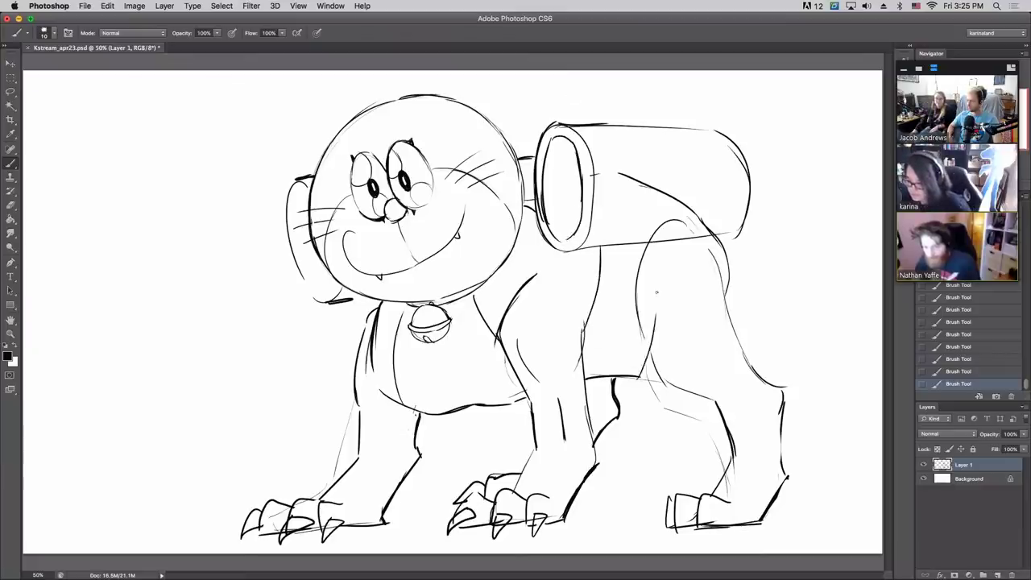
mouse_move(662, 240)
left_mouse_down()
mouse_move(651, 345)
mouse_move(637, 367)
mouse_move(634, 292)
mouse_move(646, 246)
left_mouse_up()
mouse_move(614, 377)
left_mouse_down()
mouse_move(597, 377)
mouse_move(632, 381)
mouse_move(654, 343)
left_mouse_up()
key("b")
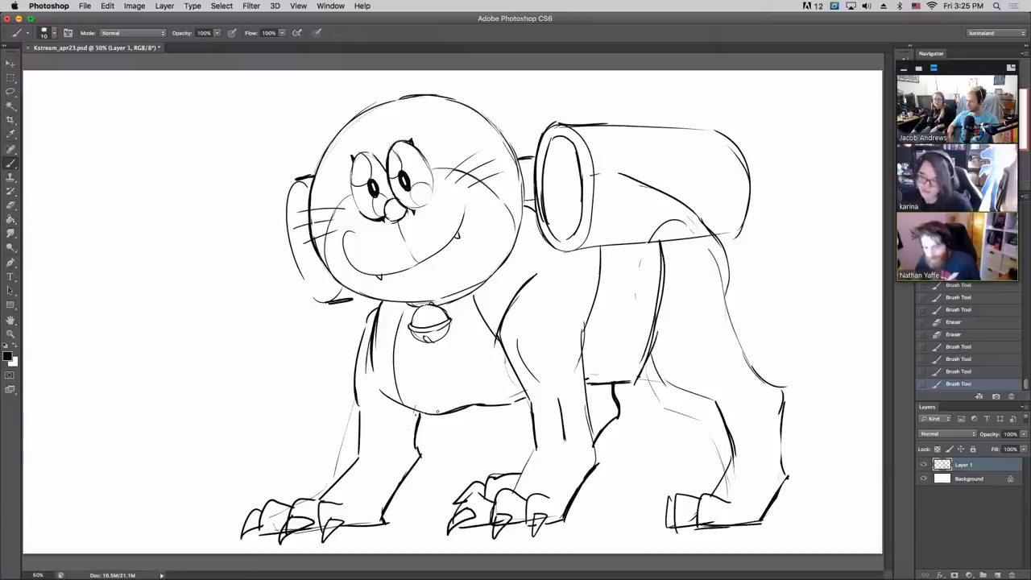
left_click_drag(437, 411, 426, 402)
mouse_move(490, 371)
left_mouse_down()
mouse_move(418, 393)
mouse_move(502, 401)
left_mouse_up()
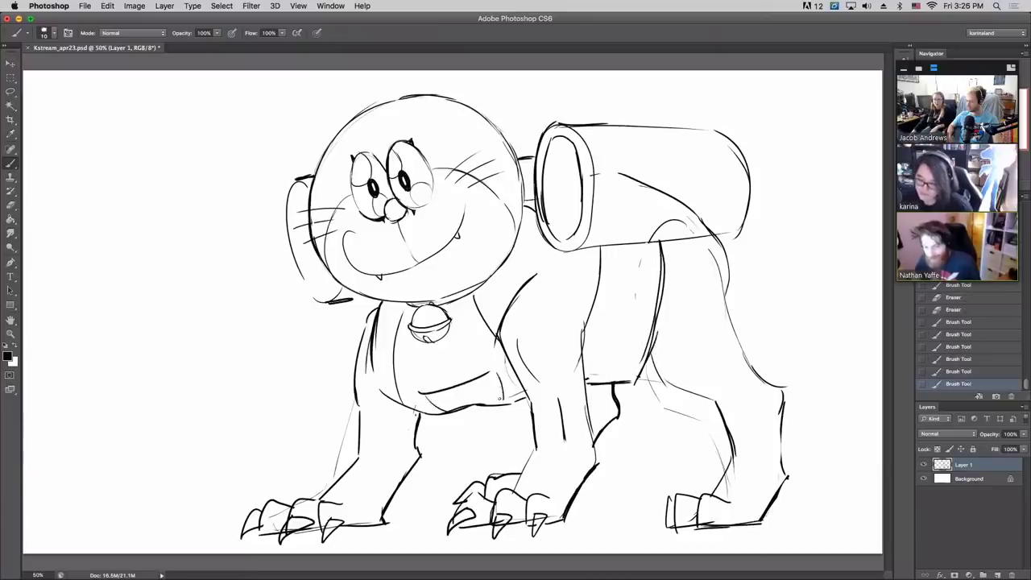
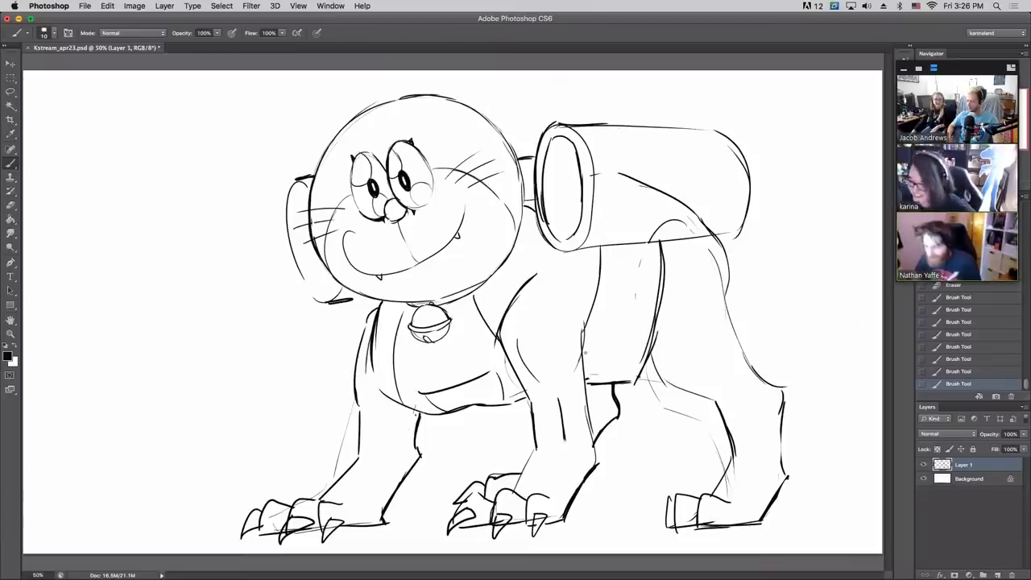
- Add an edging line to the harness band, wrap curved bands around the cylinder, and erase the body lines crossing it
mouse_move(586, 352)
left_mouse_down()
mouse_move(612, 241)
mouse_move(629, 235)
mouse_move(634, 161)
mouse_move(608, 125)
mouse_move(625, 125)
mouse_move(638, 166)
left_mouse_up()
mouse_move(622, 119)
left_mouse_down()
mouse_move(644, 178)
mouse_move(646, 238)
mouse_move(667, 234)
mouse_move(673, 128)
left_mouse_up()
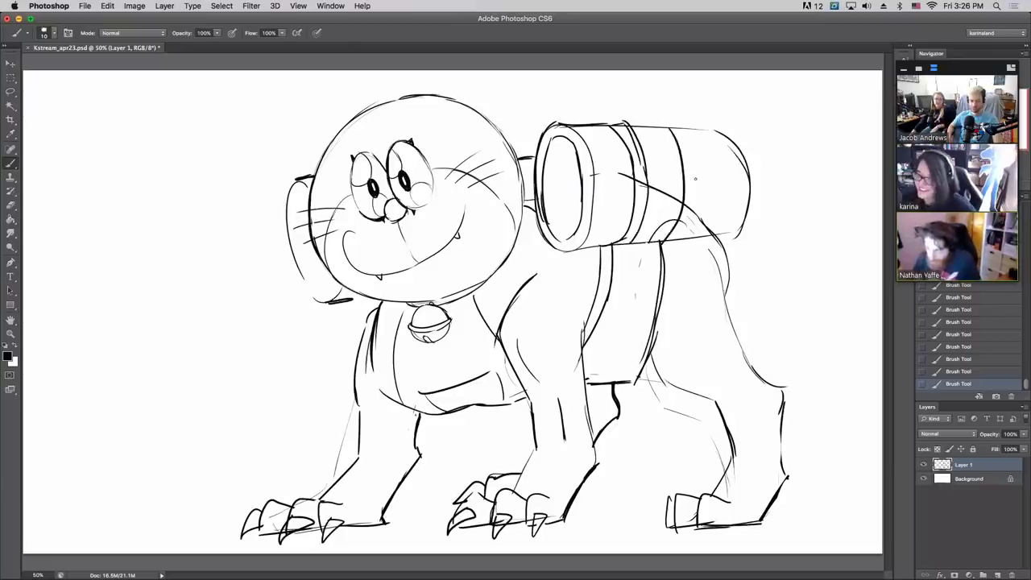
mouse_move(659, 184)
left_mouse_down()
mouse_move(654, 236)
mouse_move(672, 198)
left_mouse_up()
mouse_move(623, 176)
left_mouse_down()
mouse_move(651, 188)
mouse_move(634, 175)
left_mouse_up()
left_click_drag(636, 203, 642, 148)
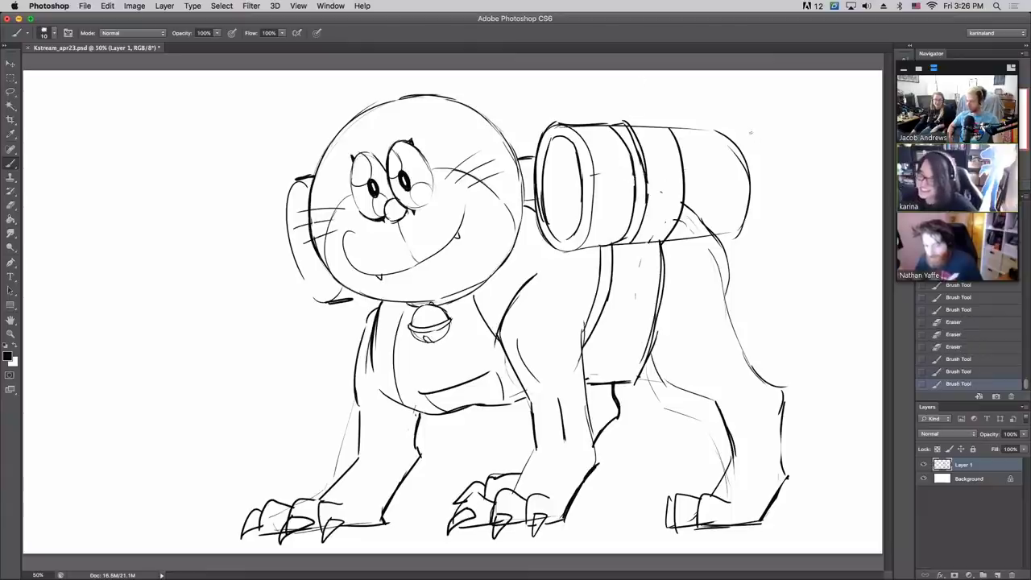
- Draw a pointed fin on top of the cylinder's rear and a diamond-shaped fin on its side
mouse_move(686, 127)
left_mouse_down()
mouse_move(685, 117)
mouse_move(712, 104)
mouse_move(707, 129)
mouse_move(720, 130)
left_mouse_up()
mouse_move(698, 171)
left_mouse_down()
mouse_move(724, 161)
mouse_move(726, 182)
mouse_move(740, 174)
left_mouse_up()
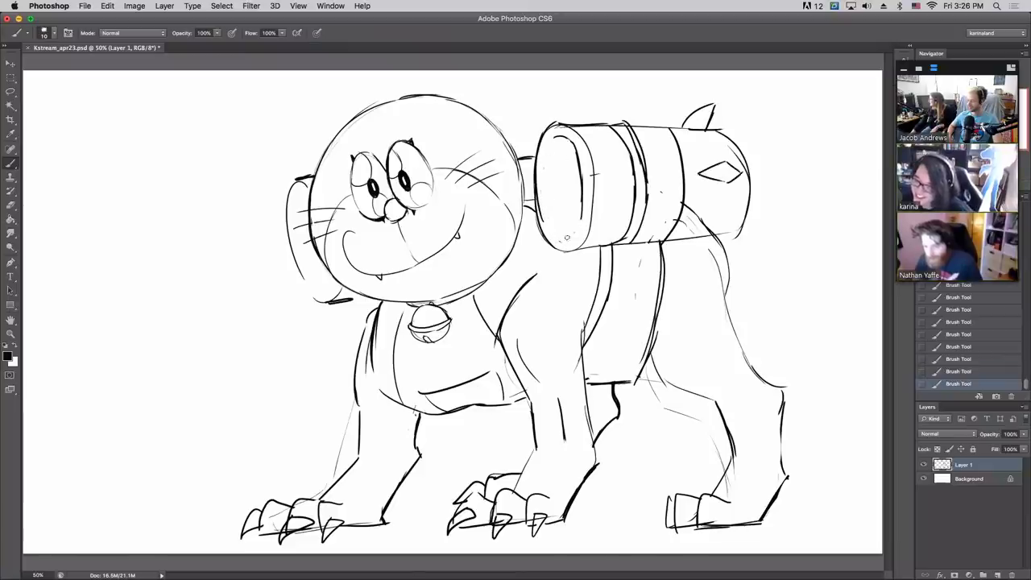
- Erase the inner ellipse and draw a small smiling cat face with oval eyes on the near cylinder's front end
mouse_move(566, 238)
left_mouse_down()
mouse_move(564, 139)
mouse_move(576, 201)
mouse_move(565, 137)
mouse_move(570, 165)
left_mouse_up()
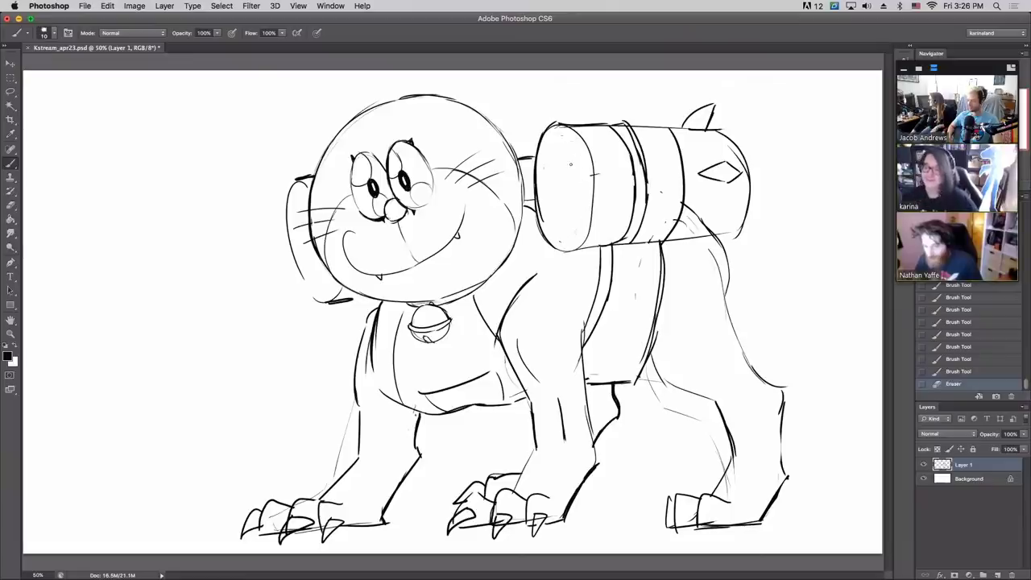
mouse_move(544, 232)
left_mouse_down()
mouse_move(567, 250)
mouse_move(589, 245)
mouse_move(599, 179)
mouse_move(577, 124)
left_mouse_up()
mouse_move(547, 179)
left_mouse_down()
mouse_move(550, 191)
mouse_move(559, 172)
mouse_move(561, 215)
mouse_move(577, 211)
mouse_move(552, 174)
mouse_move(567, 182)
mouse_move(537, 196)
mouse_move(592, 185)
left_mouse_up()
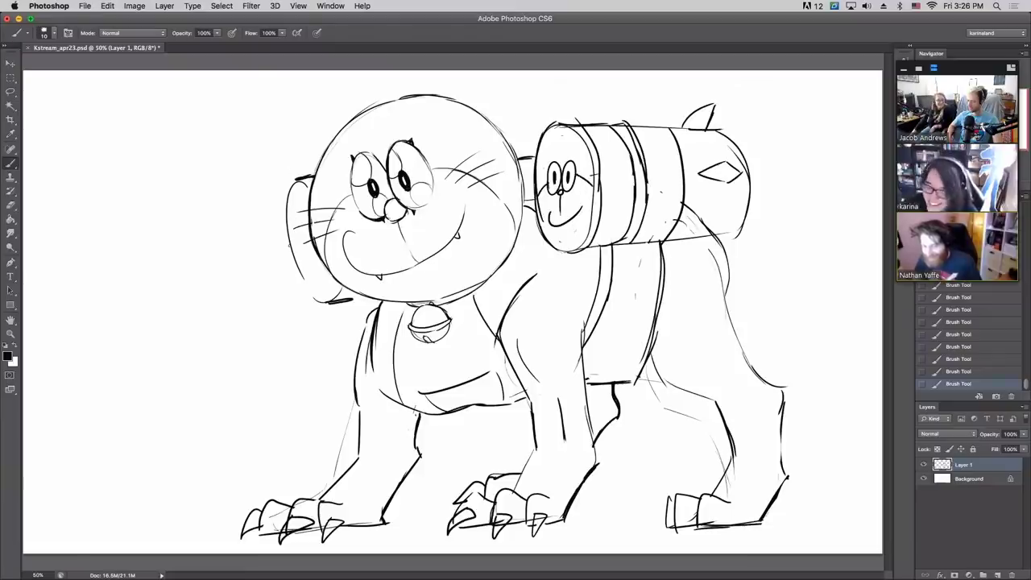
- Draw a matching small cat face on the far cylinder and add a curved line near its upper edge
mouse_move(291, 230)
left_mouse_down()
mouse_move(293, 254)
mouse_move(306, 243)
left_mouse_up()
left_click_drag(299, 233, 301, 239)
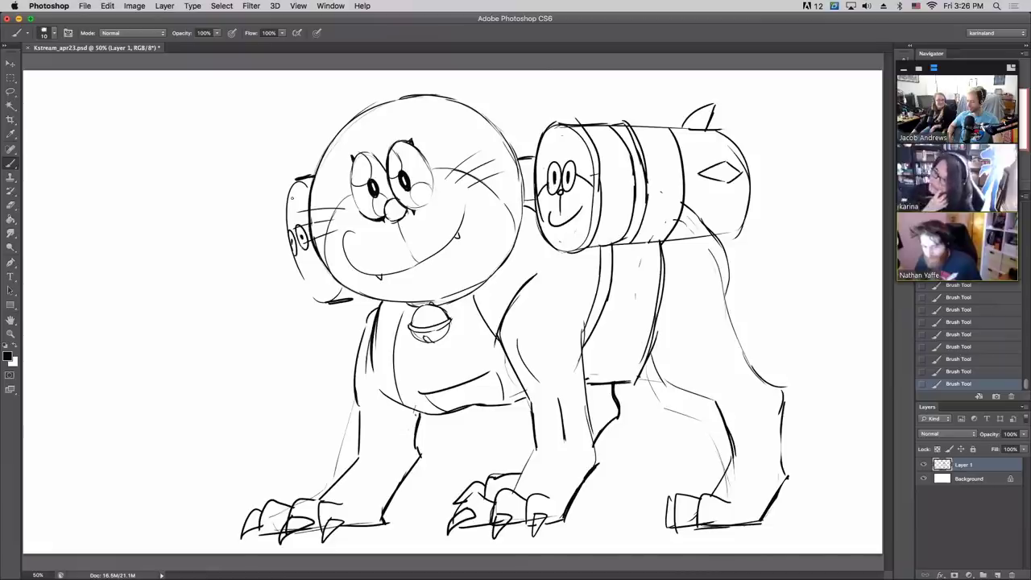
mouse_move(297, 246)
left_mouse_down()
mouse_move(304, 277)
mouse_move(317, 262)
left_mouse_up()
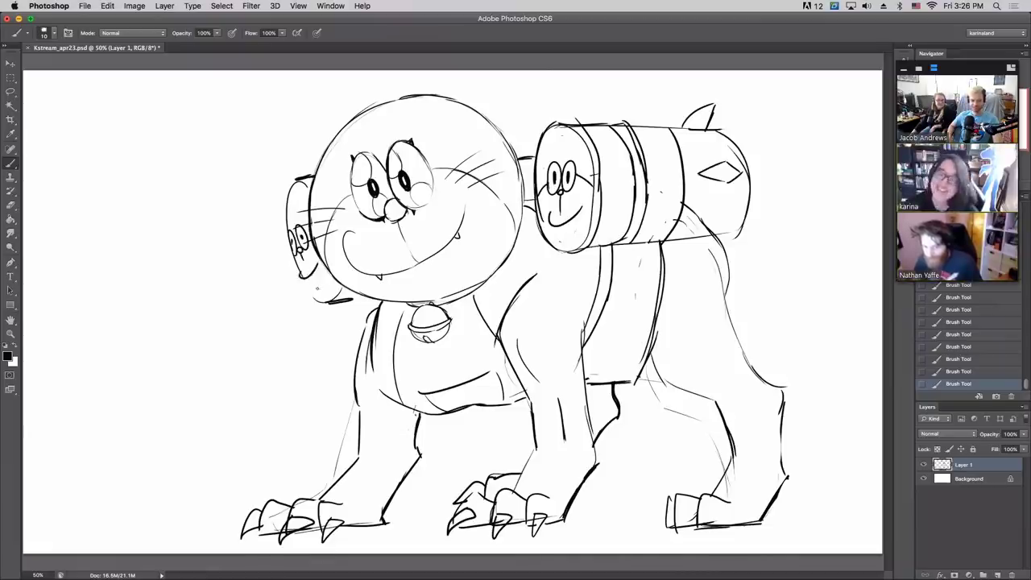
left_click_drag(298, 182, 312, 186)
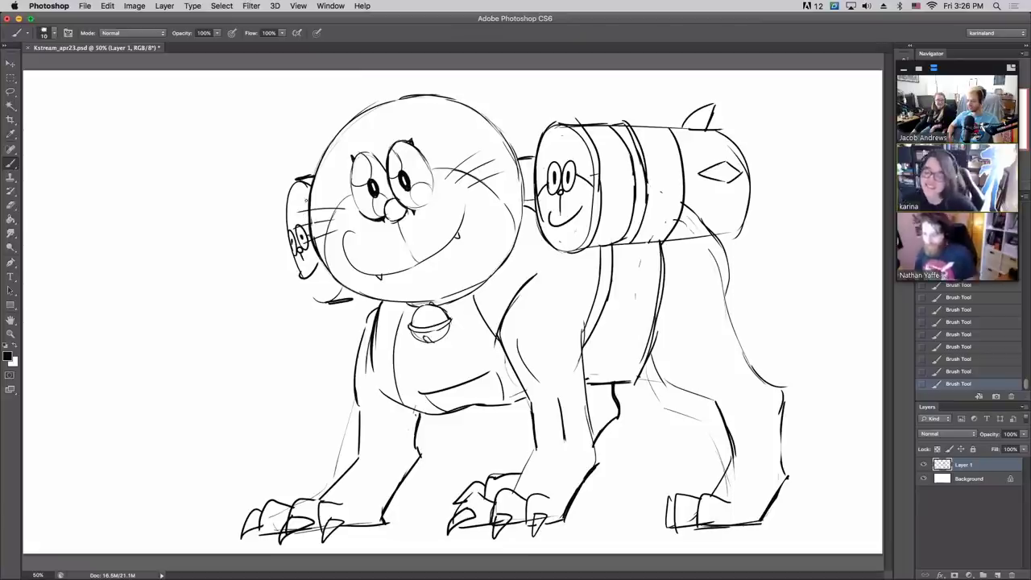
- Darken the curved edge behind the near cylinder's face and erase the stray strokes along it
left_click_drag(598, 218, 606, 145)
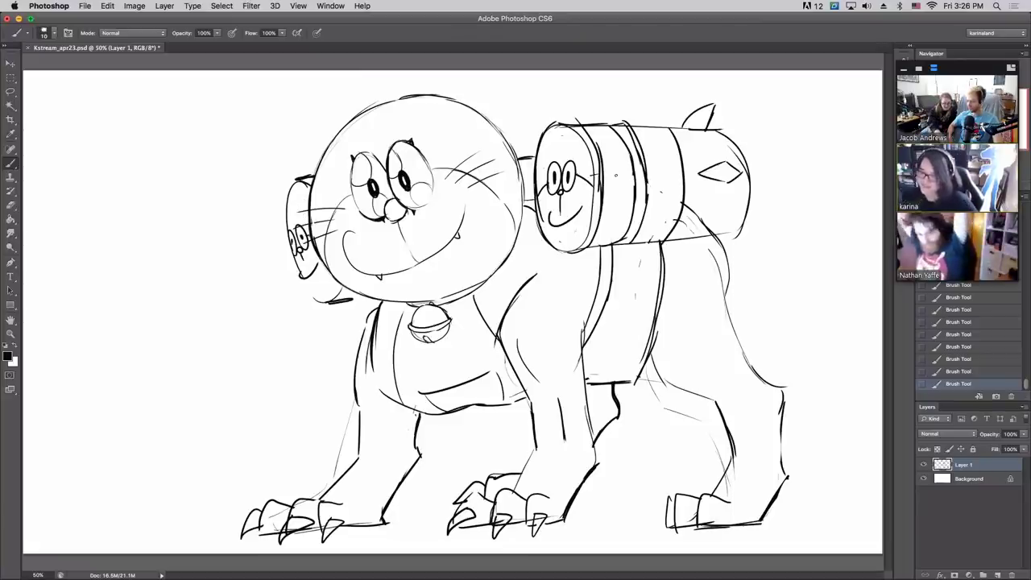
key("e")
left_click_drag(599, 193, 599, 147)
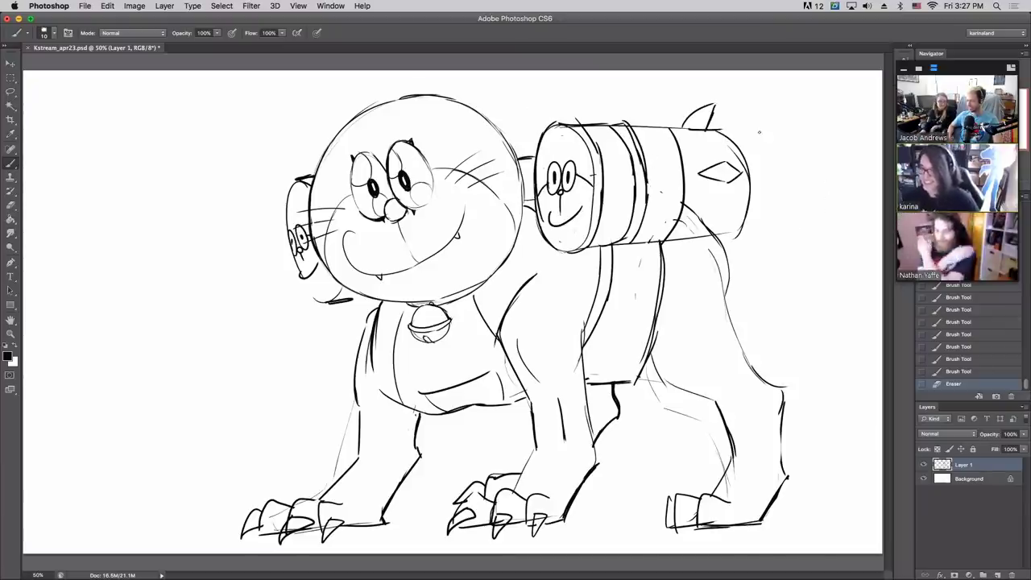
- Draw a fin under the cylinder's rear, erase the back line inside the cylinder, and add a jagged exhaust flame behind it
left_click_drag(701, 231, 741, 250)
left_click_drag(733, 232, 739, 251)
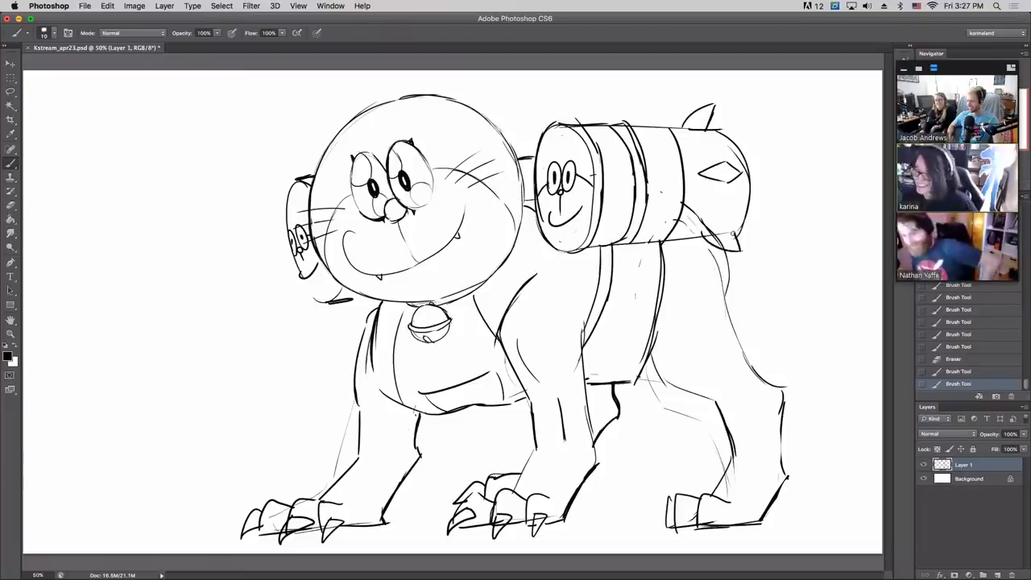
mouse_move(689, 218)
left_mouse_down()
mouse_move(688, 203)
mouse_move(705, 222)
left_mouse_up()
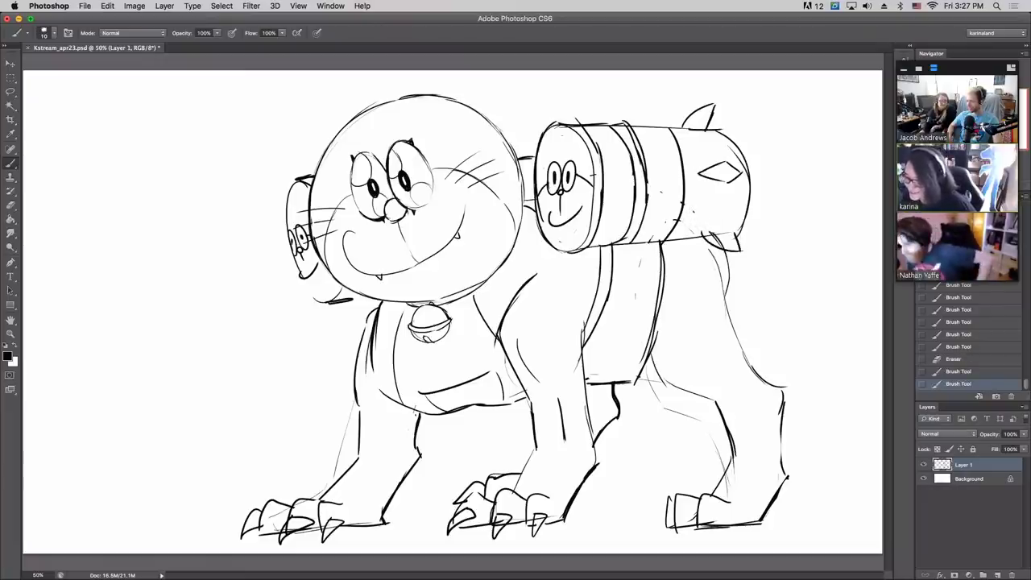
mouse_move(754, 143)
left_mouse_down()
mouse_move(778, 150)
mouse_move(793, 211)
mouse_move(756, 216)
left_mouse_up()
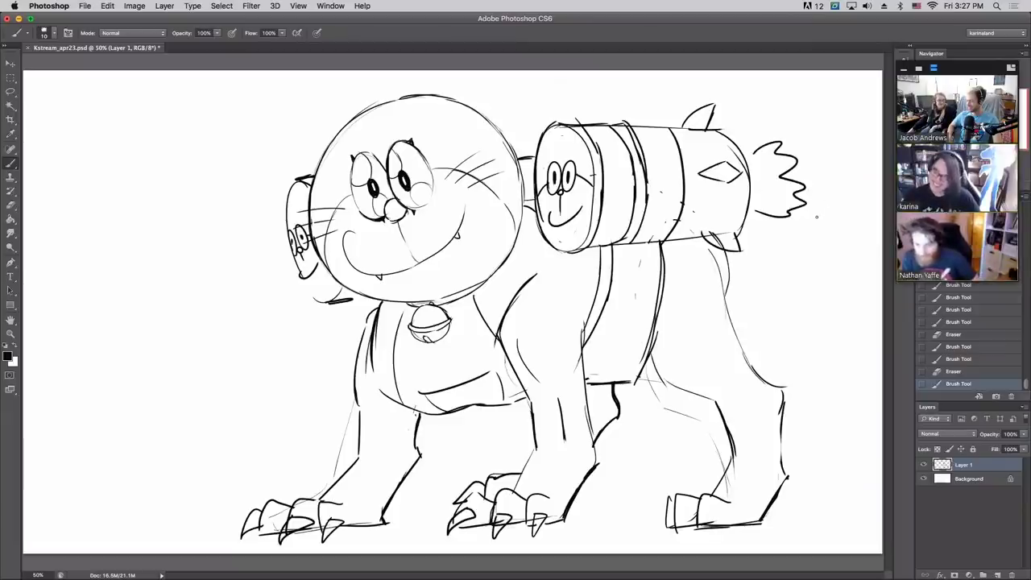
- Redraw the near hind leg's thigh and back edge with angular strokes, and erase the old leg lines
mouse_move(675, 273)
left_mouse_down()
mouse_move(642, 388)
mouse_move(717, 408)
left_mouse_up()
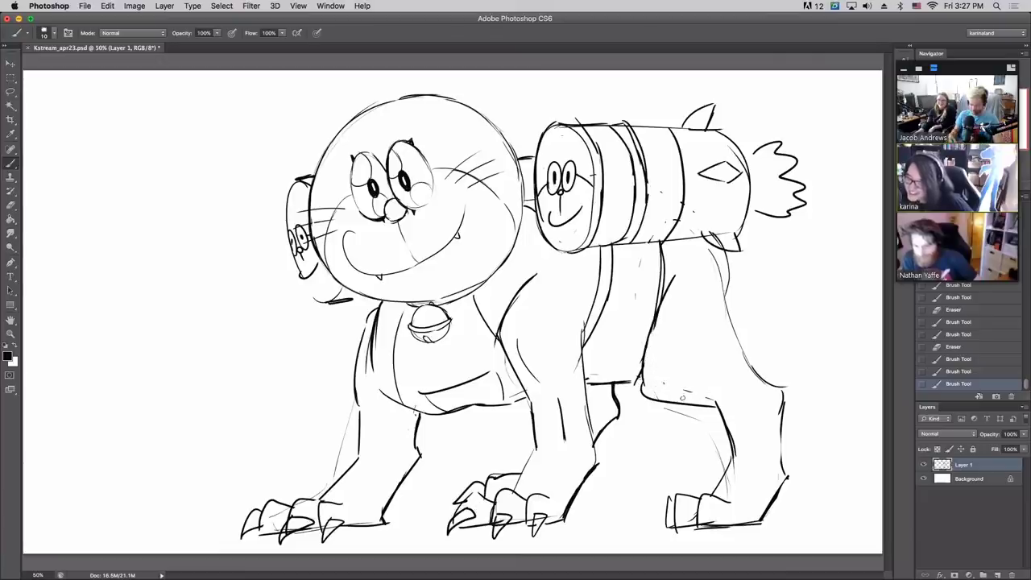
left_click_drag(695, 396, 707, 388)
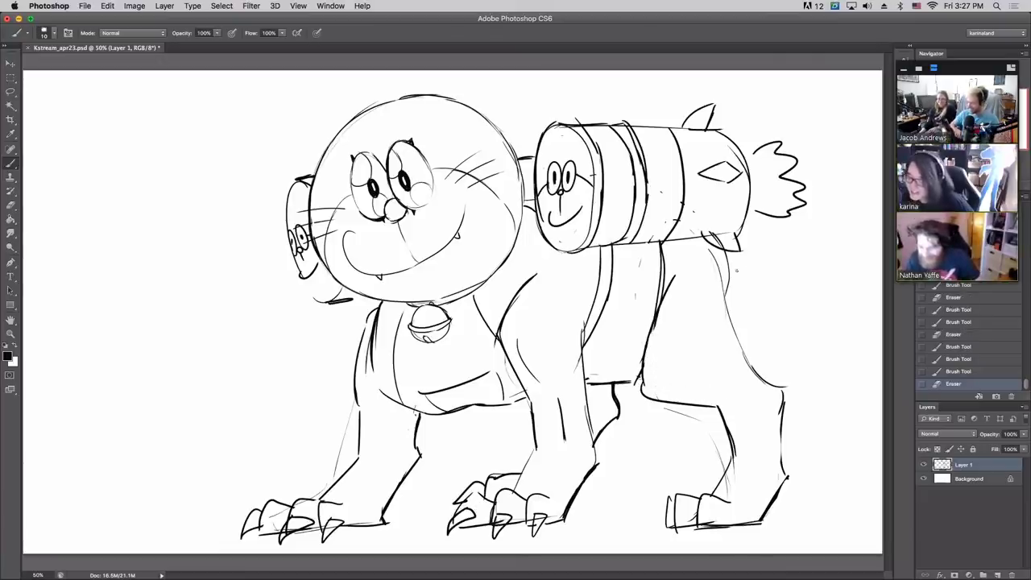
left_click_drag(731, 251, 761, 377)
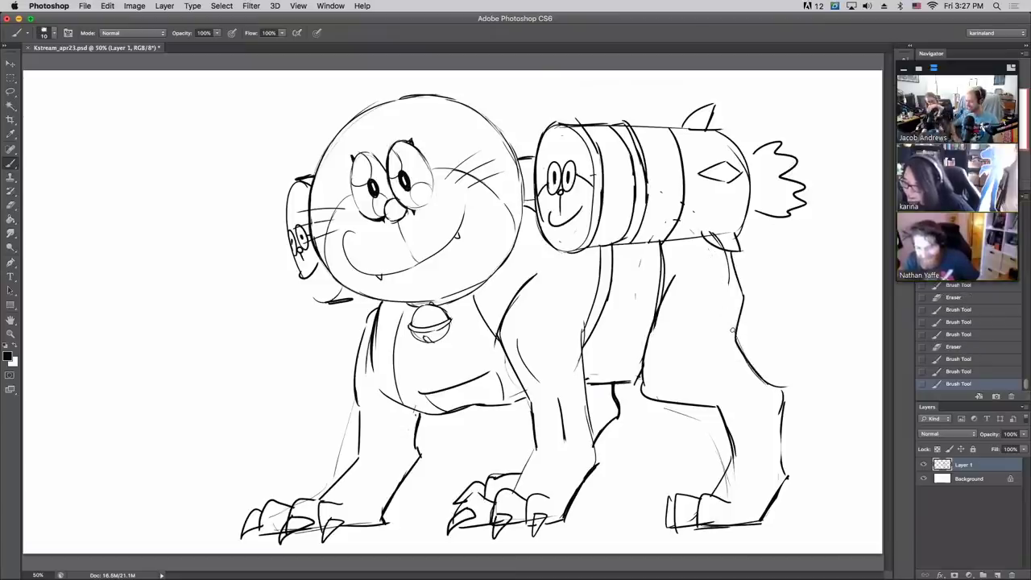
key("e")
left_click_drag(718, 266, 719, 238)
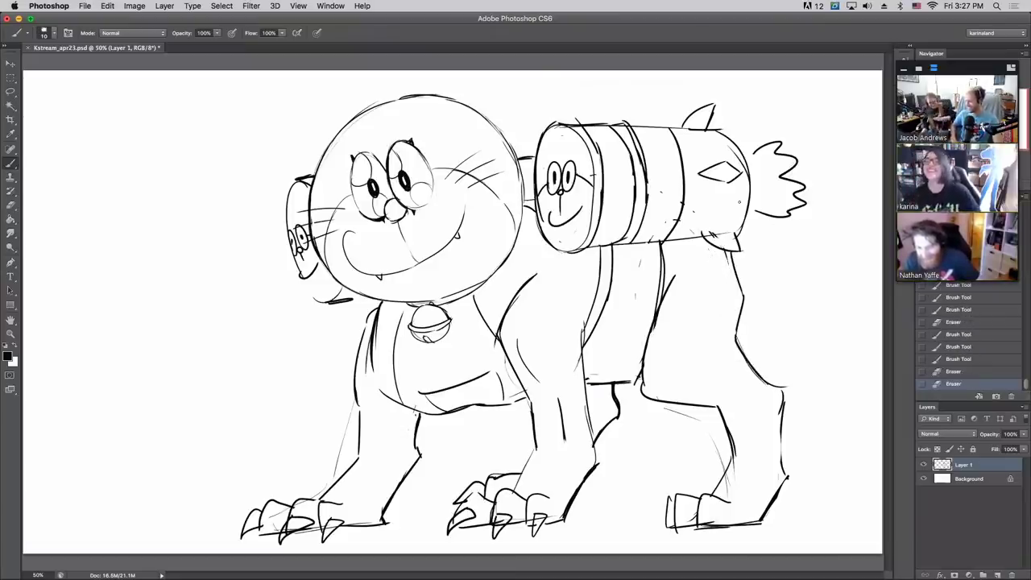
- Fill the near cylinder's two fins and diamond marking solid black, and erase the stray marks on its body
key("b")
mouse_move(690, 125)
left_mouse_down()
mouse_move(693, 114)
mouse_move(707, 121)
left_mouse_up()
left_click_drag(704, 167, 735, 174)
mouse_move(705, 233)
left_mouse_down()
mouse_move(732, 230)
mouse_move(711, 235)
mouse_move(725, 248)
mouse_move(736, 240)
mouse_move(719, 223)
mouse_move(674, 222)
left_mouse_up()
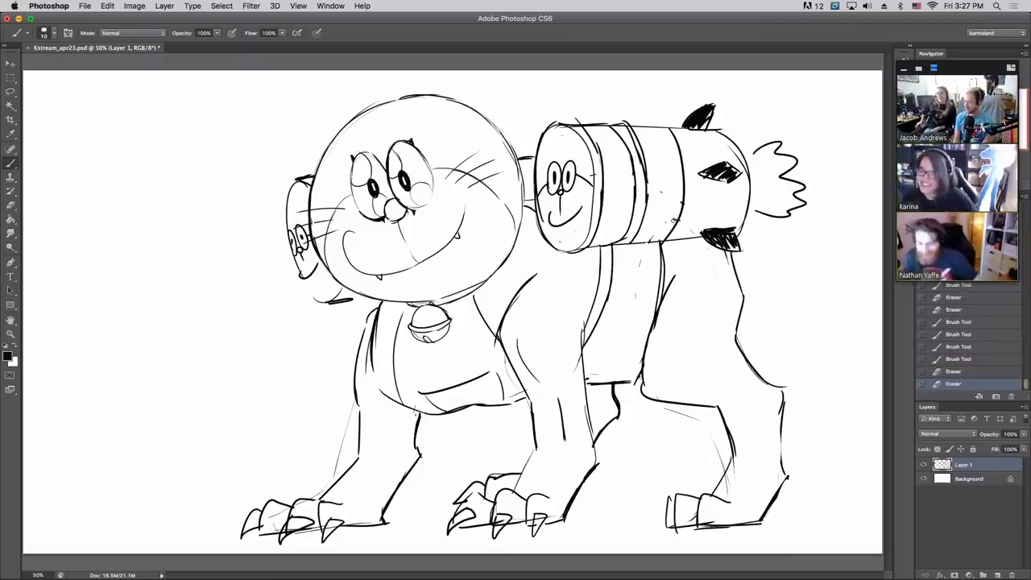
left_click_drag(680, 187, 667, 188)
left_click_drag(652, 235, 649, 239)
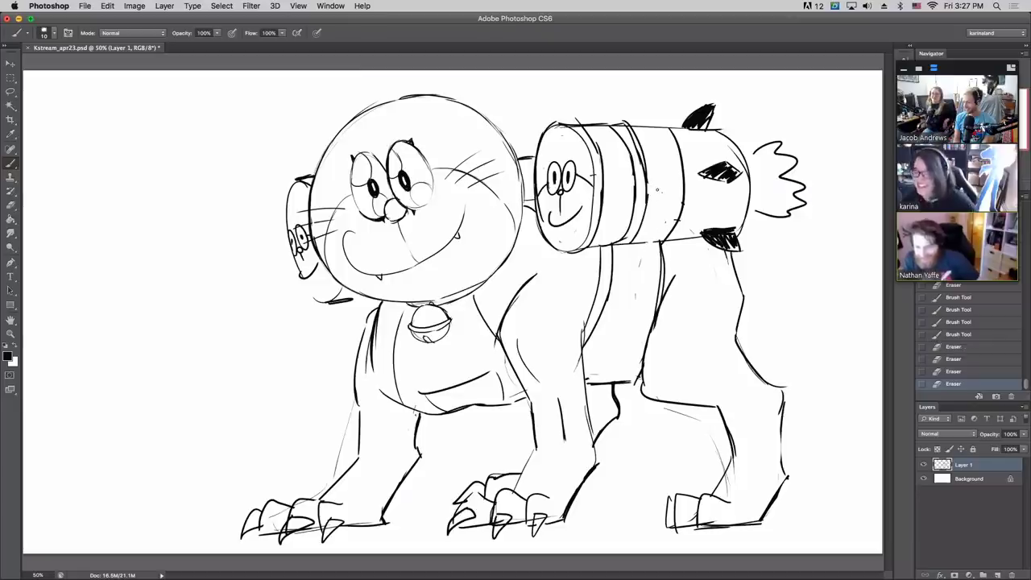
- Draw a raised strap outline around the middle of the near cylinder and erase the old edge and specks inside it
left_click_drag(612, 124, 626, 124)
left_click_drag(607, 124, 625, 117)
mouse_move(614, 117)
left_mouse_down()
mouse_move(658, 118)
mouse_move(684, 165)
mouse_move(675, 238)
left_mouse_up()
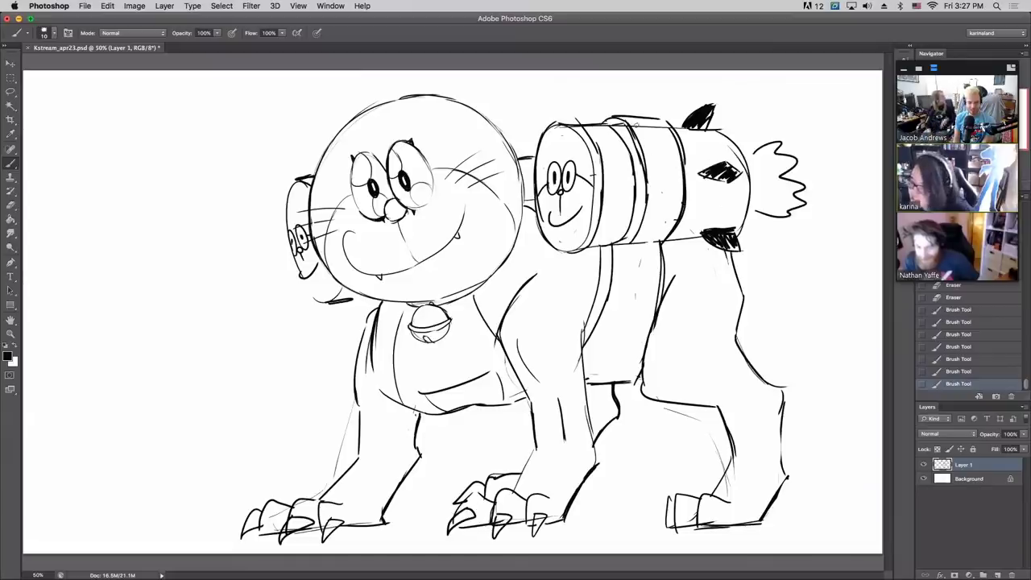
key("e")
mouse_move(635, 124)
left_mouse_down()
mouse_move(673, 129)
mouse_move(632, 128)
mouse_move(638, 137)
left_mouse_up()
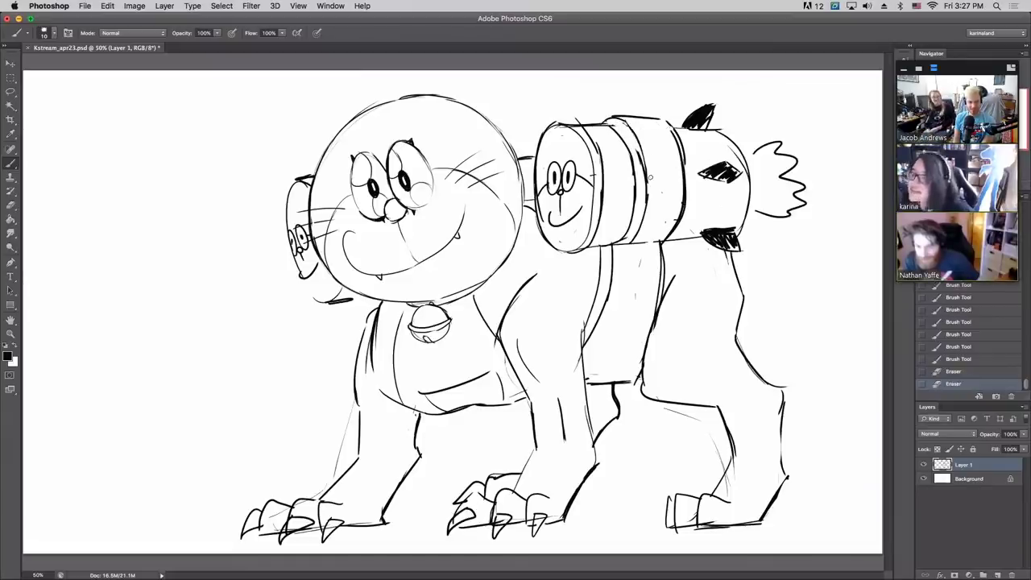
left_click_drag(650, 177, 652, 186)
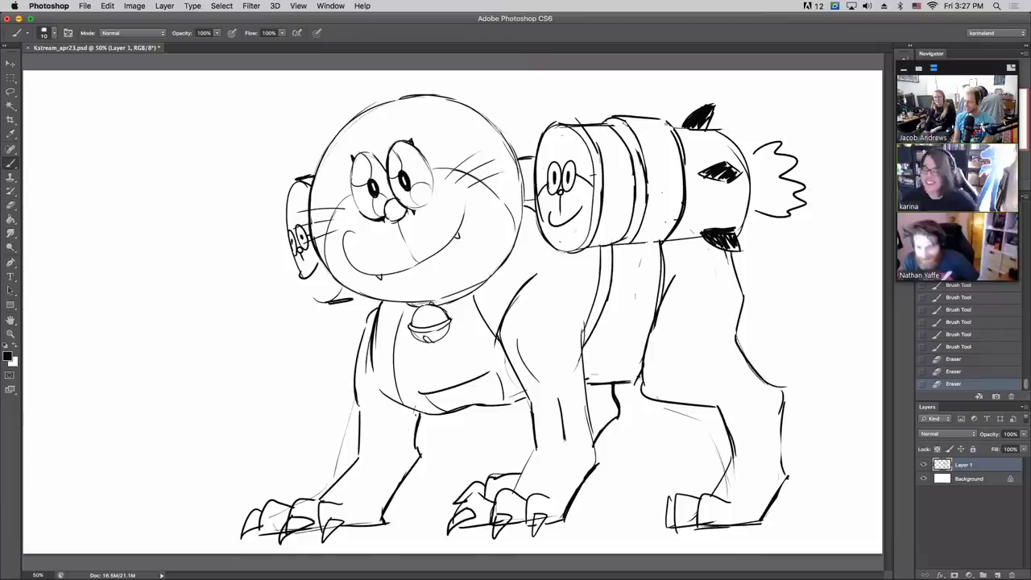
left_click_drag(661, 120, 682, 143)
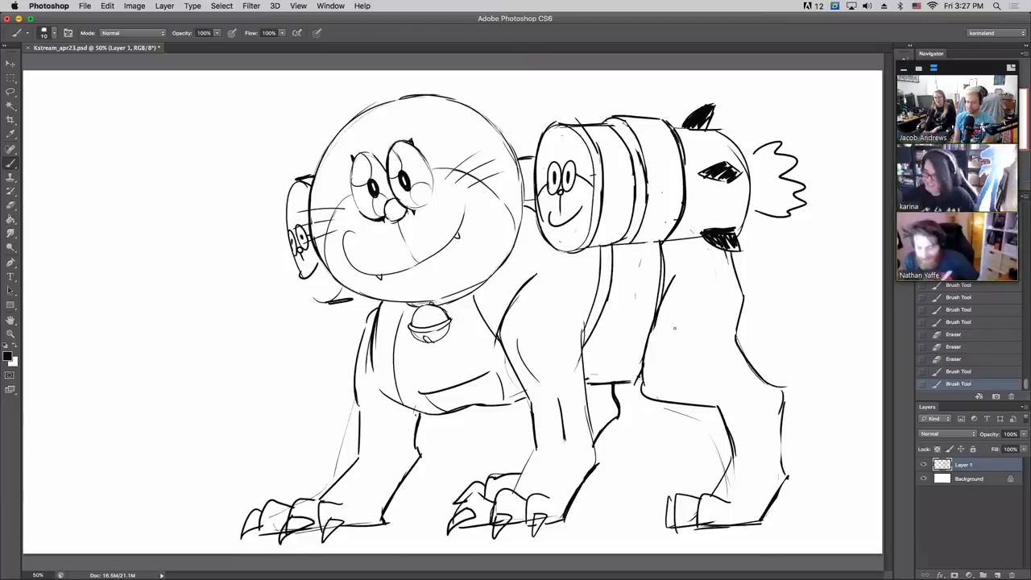
- Add muscle definition lines to the near hind leg's thigh and lower leg
mouse_move(699, 289)
left_mouse_down()
mouse_move(710, 368)
mouse_move(727, 379)
mouse_move(753, 455)
mouse_move(741, 492)
left_mouse_up()
left_click_drag(754, 453, 749, 475)
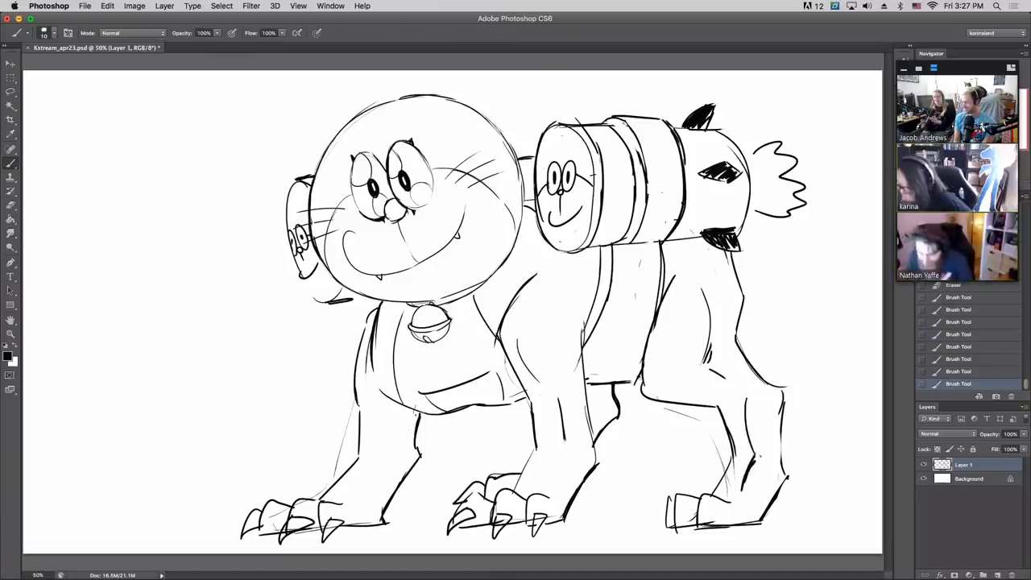
left_click_drag(752, 440, 757, 446)
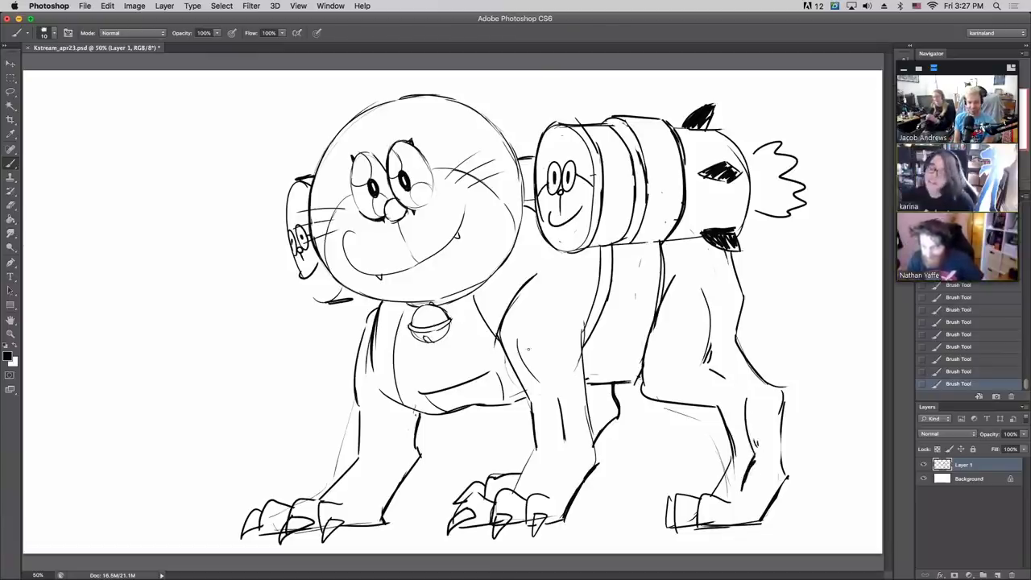
- Add muscle contour lines to both front legs and a short stroke at the near hip
left_click_drag(528, 349, 519, 364)
mouse_move(533, 324)
left_mouse_down()
mouse_move(543, 385)
mouse_move(575, 318)
left_mouse_up()
left_click_drag(569, 395, 572, 432)
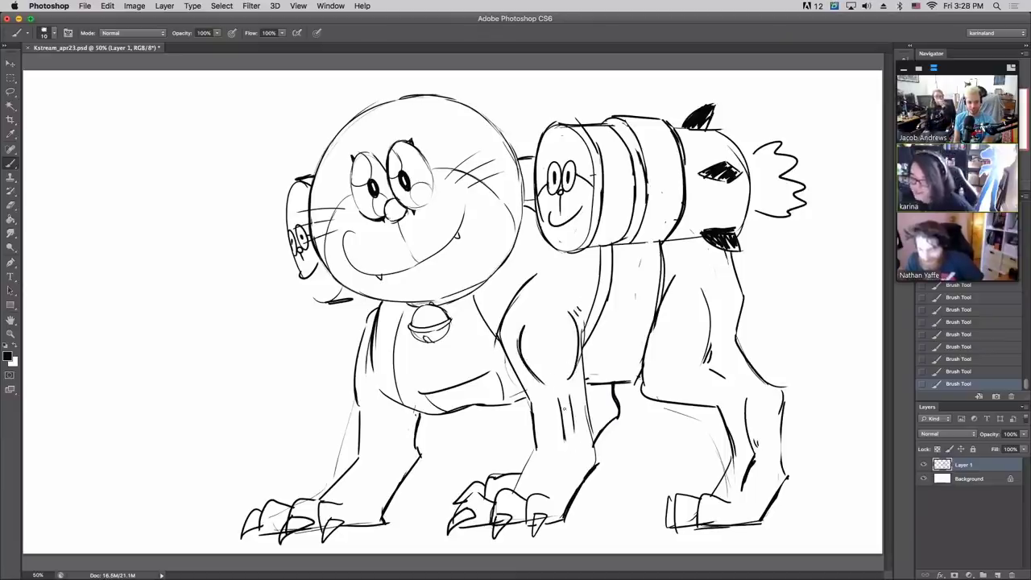
mouse_move(364, 326)
left_mouse_down()
mouse_move(348, 399)
mouse_move(388, 455)
mouse_move(365, 490)
left_mouse_up()
mouse_move(393, 442)
left_mouse_down()
mouse_move(379, 462)
mouse_move(399, 443)
left_mouse_up()
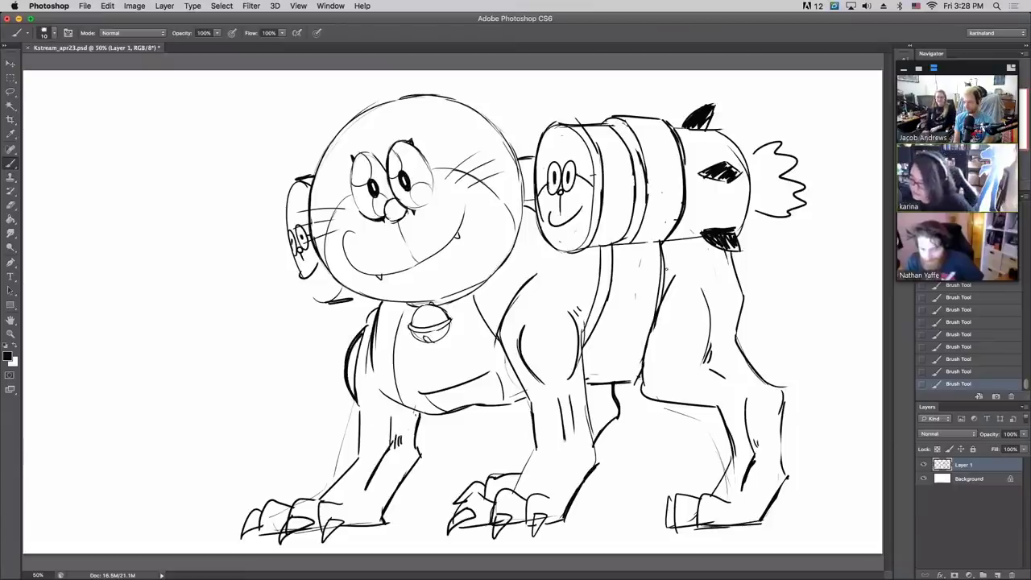
left_click_drag(666, 268, 679, 277)
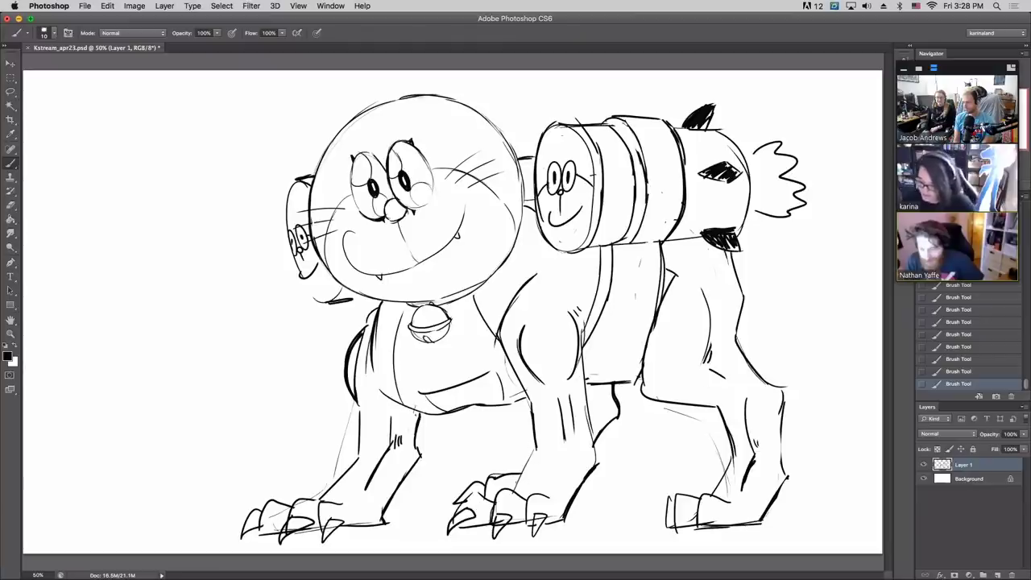
- Draw a studded cuff around the near front ankle, erasing the leg lines that cross it
left_click_drag(512, 477, 567, 489)
mouse_move(525, 448)
left_mouse_down()
mouse_move(518, 475)
mouse_move(596, 465)
mouse_move(577, 491)
mouse_move(594, 468)
left_mouse_up()
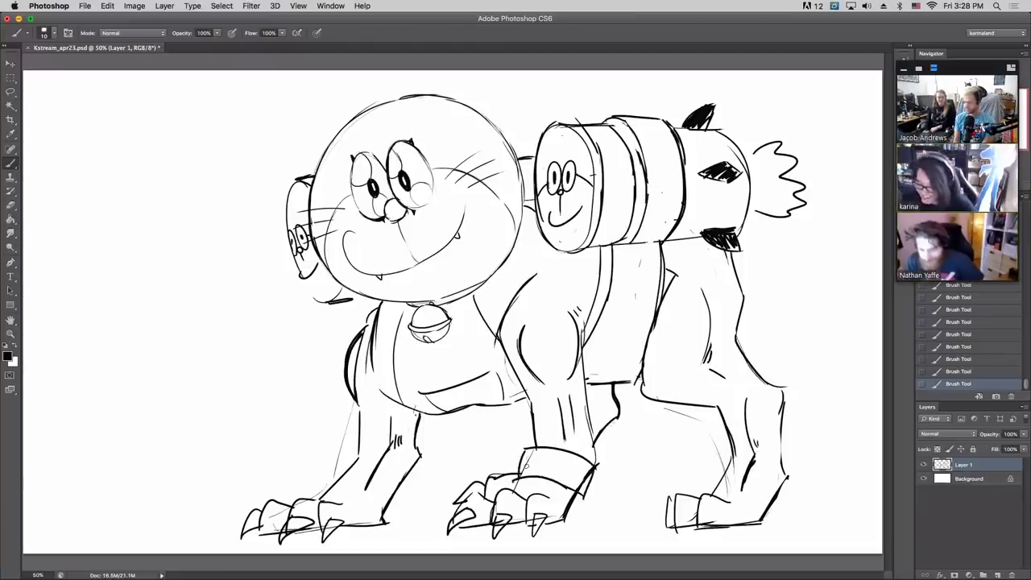
mouse_move(526, 466)
left_mouse_down()
mouse_move(518, 473)
mouse_move(522, 455)
left_mouse_up()
left_click_drag(575, 480, 585, 492)
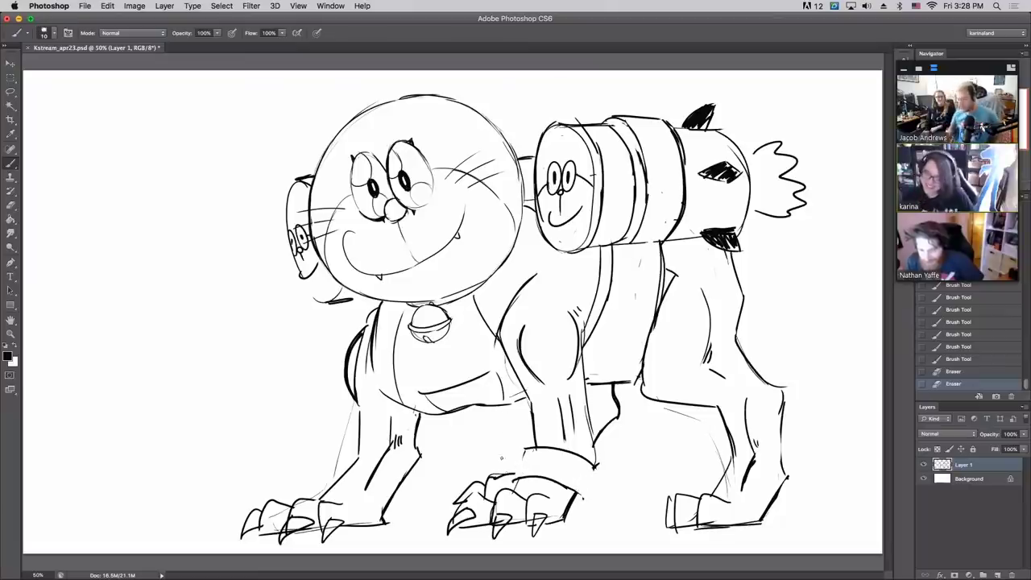
left_click_drag(520, 448, 513, 481)
left_click_drag(596, 464, 588, 498)
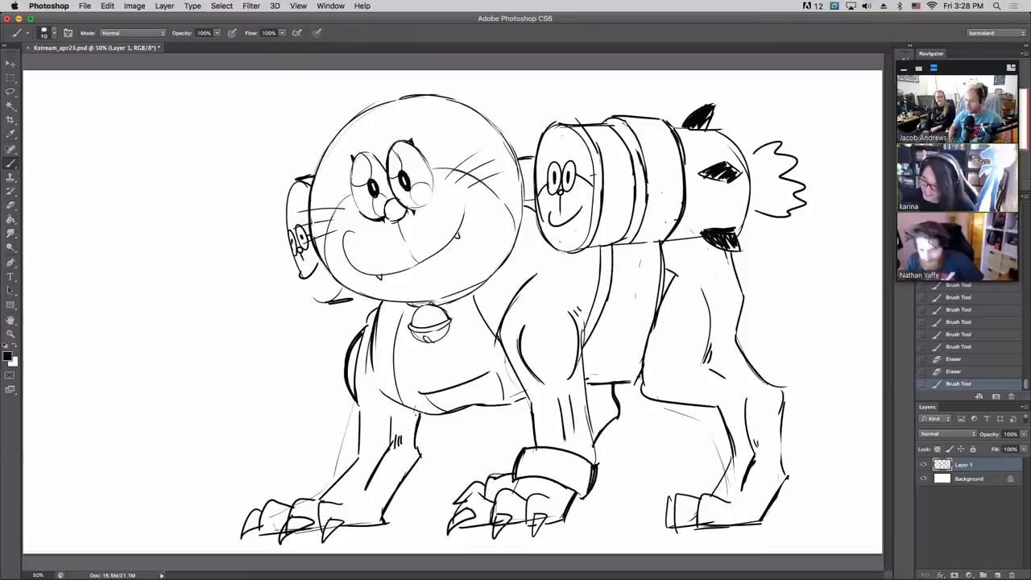
left_click_drag(516, 472, 588, 488)
left_click_drag(534, 455, 575, 466)
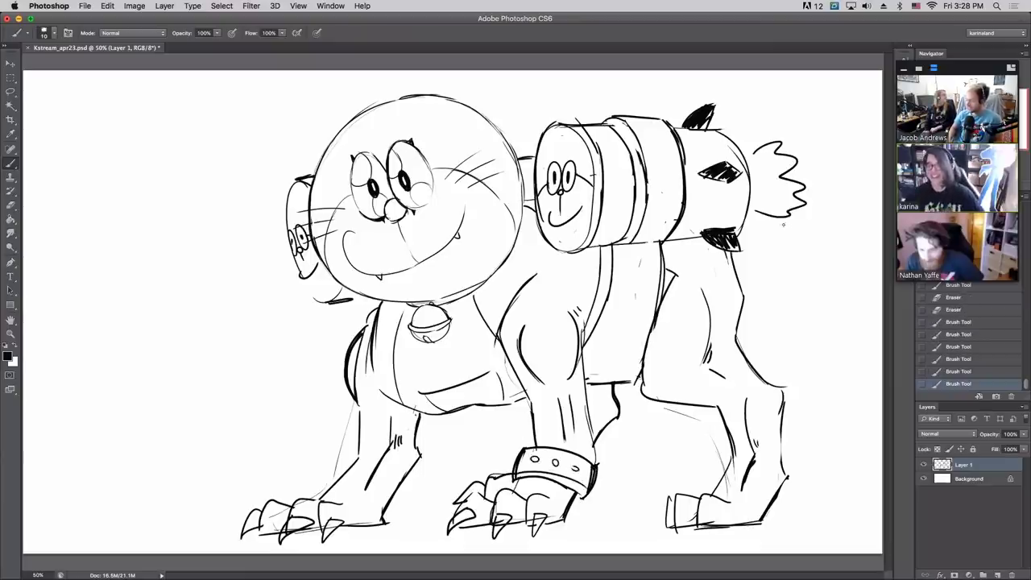
- Draw a matching studded cuff on the far front ankle, and darken the near front paw's toes and leg edge
left_click_drag(324, 489, 395, 508)
mouse_move(341, 458)
left_mouse_down()
mouse_move(326, 491)
mouse_move(343, 456)
mouse_move(403, 475)
mouse_move(405, 505)
left_mouse_up()
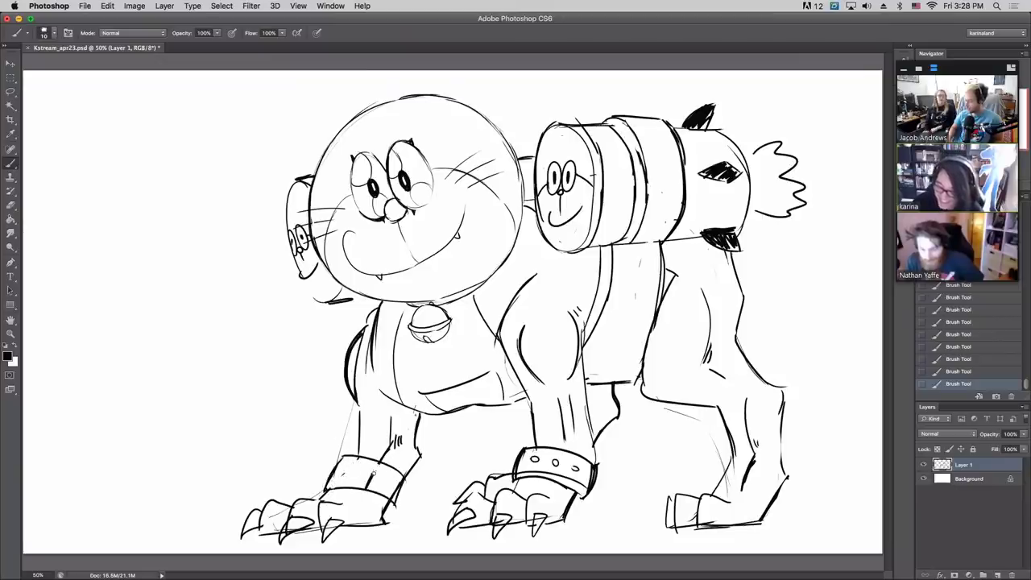
mouse_move(368, 477)
left_mouse_down()
mouse_move(365, 467)
mouse_move(393, 482)
mouse_move(345, 468)
mouse_move(364, 469)
left_mouse_up()
left_click_drag(387, 473, 386, 473)
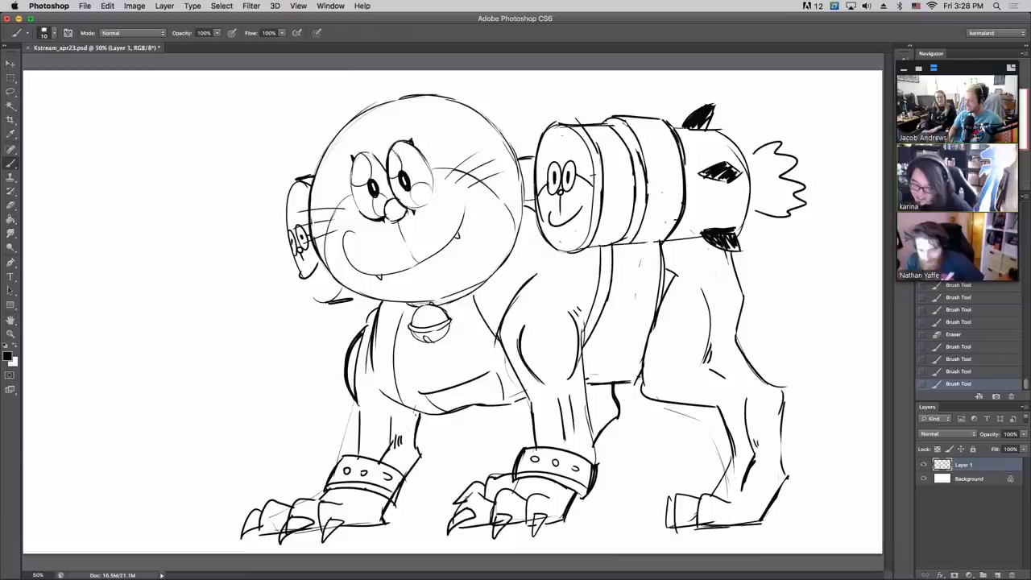
mouse_move(467, 493)
left_mouse_down()
mouse_move(494, 500)
mouse_move(520, 478)
left_mouse_up()
left_click_drag(533, 414, 511, 368)
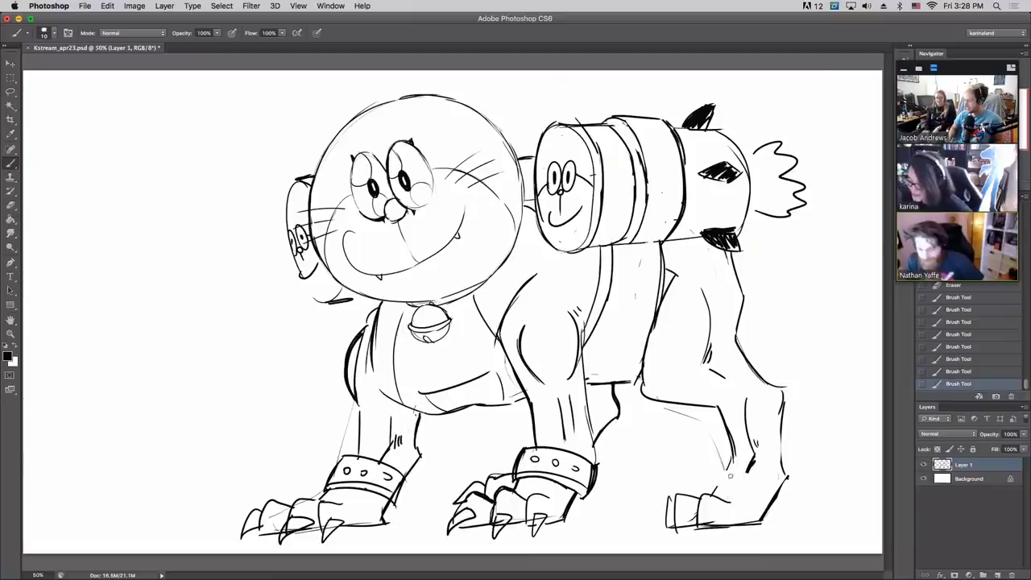
- Erase the leg lines at the near hind ankle and draw a three-studded cuff there
mouse_move(775, 499)
left_mouse_down()
mouse_move(754, 500)
mouse_move(772, 507)
left_mouse_up()
mouse_move(721, 466)
left_mouse_down()
mouse_move(711, 491)
mouse_move(786, 488)
mouse_move(745, 485)
left_mouse_up()
left_click(728, 477)
left_click_drag(762, 485, 761, 490)
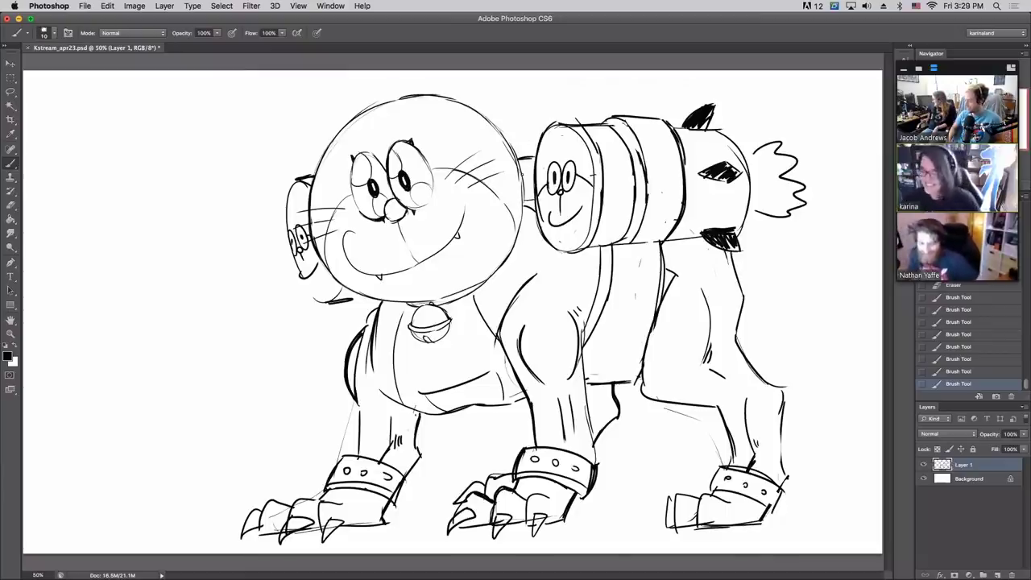
- Draw long straight strokes with jagged zigzag ends above the cat's head and the near cylinder
left_click_drag(551, 96, 523, 173)
mouse_move(551, 114)
left_mouse_down()
mouse_move(584, 71)
mouse_move(638, 105)
mouse_move(657, 90)
mouse_move(681, 109)
left_mouse_up()
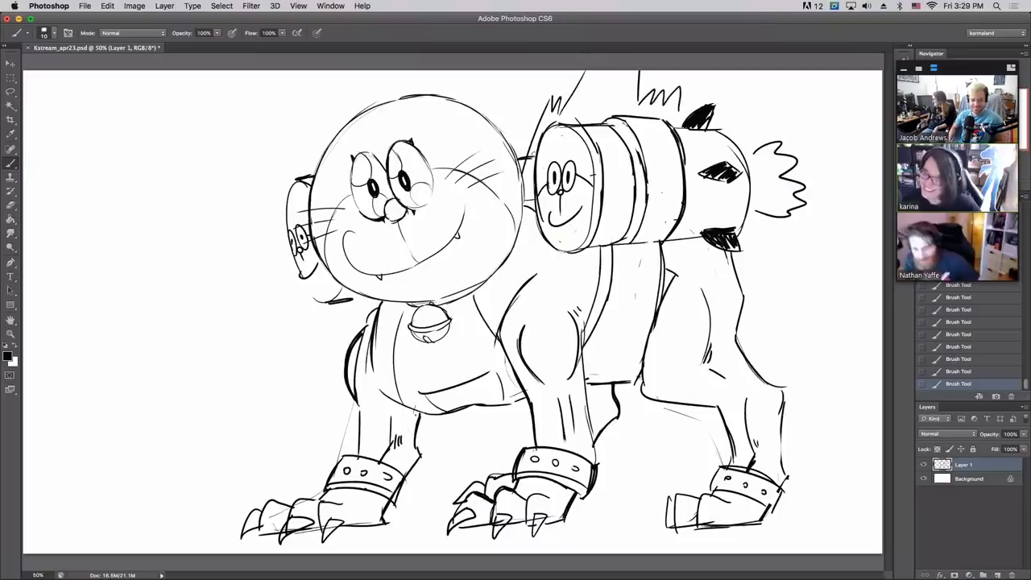
left_click_drag(533, 155, 533, 158)
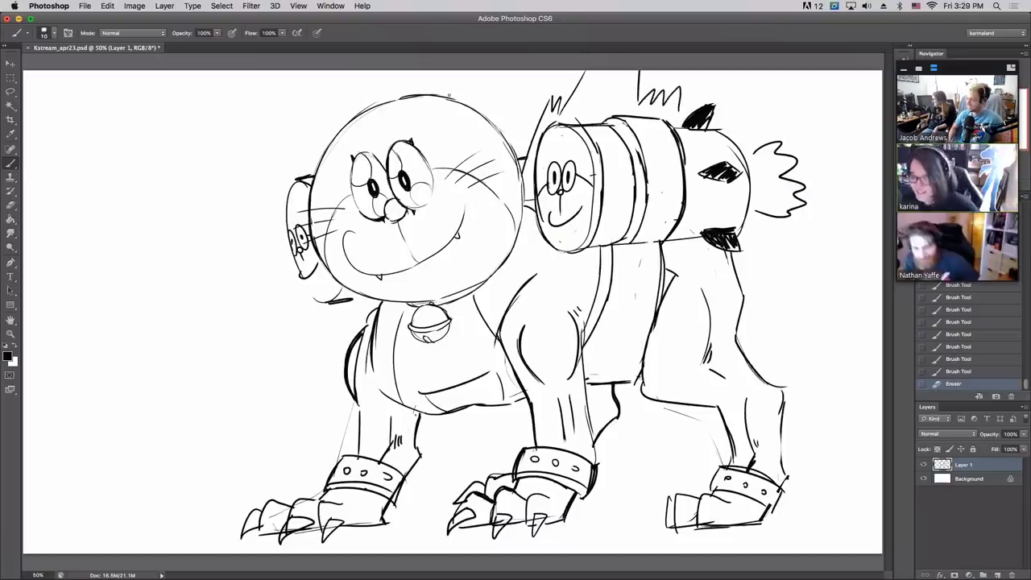
mouse_move(448, 85)
left_mouse_down()
mouse_move(475, 89)
mouse_move(485, 108)
left_mouse_up()
left_click_drag(477, 71, 481, 106)
mouse_move(512, 71)
left_mouse_down()
mouse_move(545, 97)
mouse_move(569, 95)
left_mouse_up()
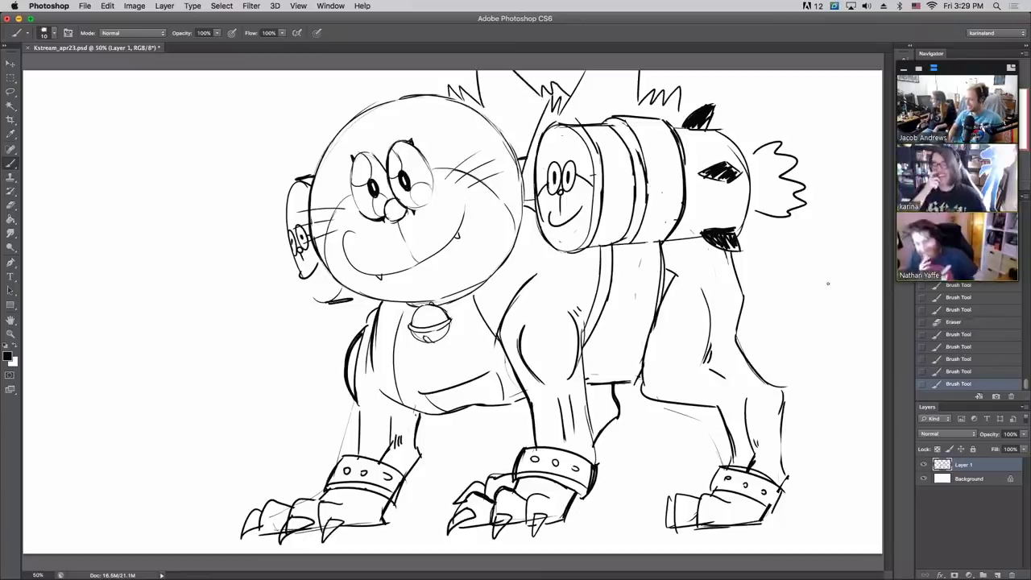
- Add an inner flame to the exhaust and draw a long curved tail looping behind the near hind leg
left_click_drag(771, 165, 752, 179)
left_click_drag(765, 180, 759, 199)
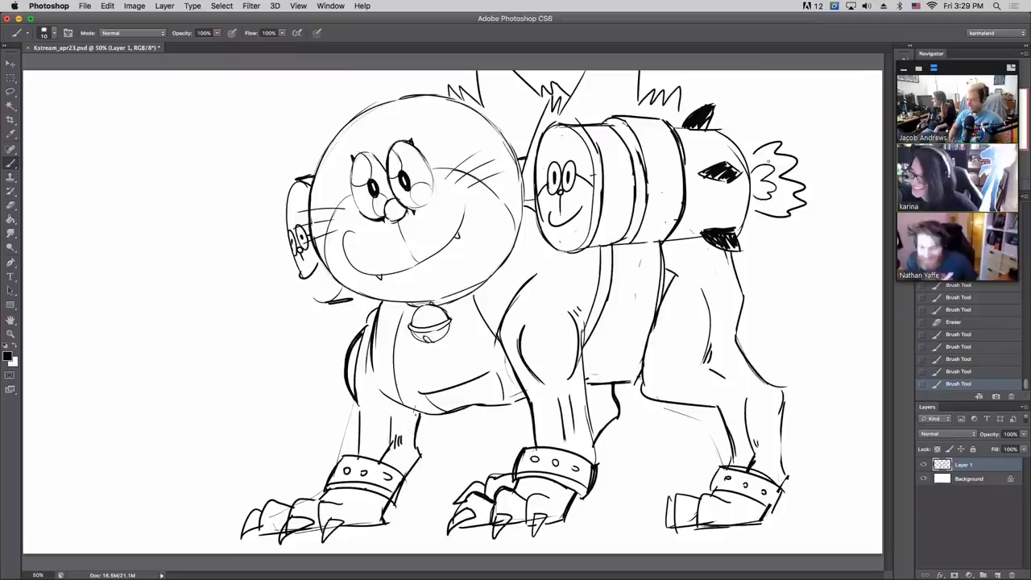
mouse_move(741, 241)
left_mouse_down()
mouse_move(867, 380)
mouse_move(825, 431)
left_mouse_up()
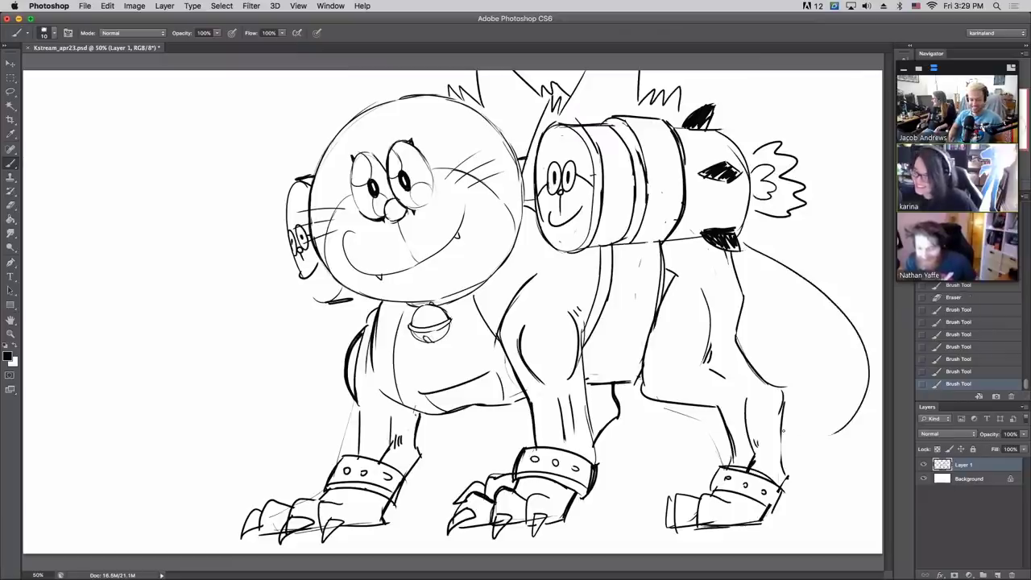
mouse_move(739, 266)
left_mouse_down()
mouse_move(802, 415)
mouse_move(793, 425)
left_mouse_up()
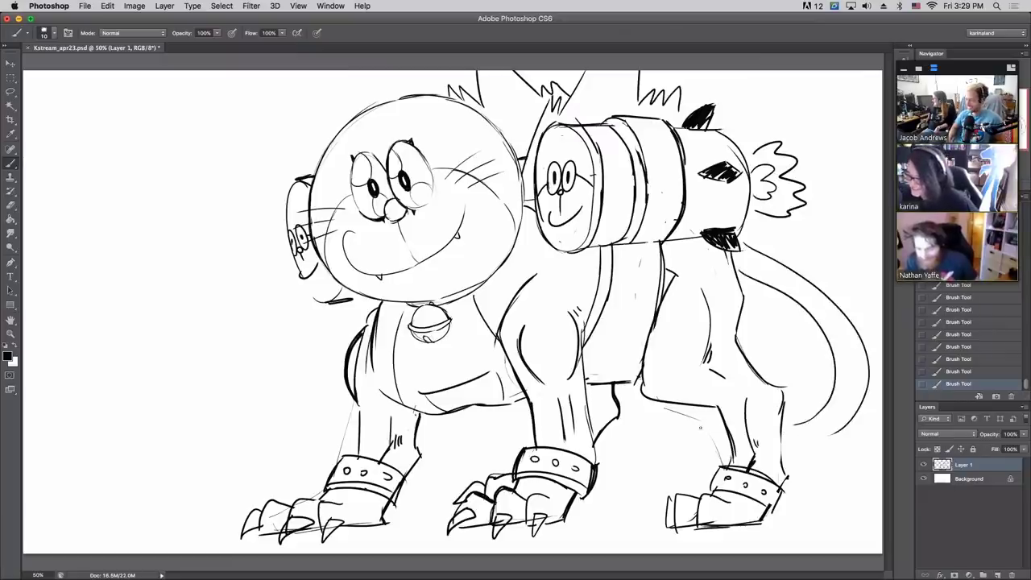
mouse_move(716, 415)
left_mouse_down()
mouse_move(645, 469)
mouse_move(656, 481)
mouse_move(720, 443)
left_mouse_up()
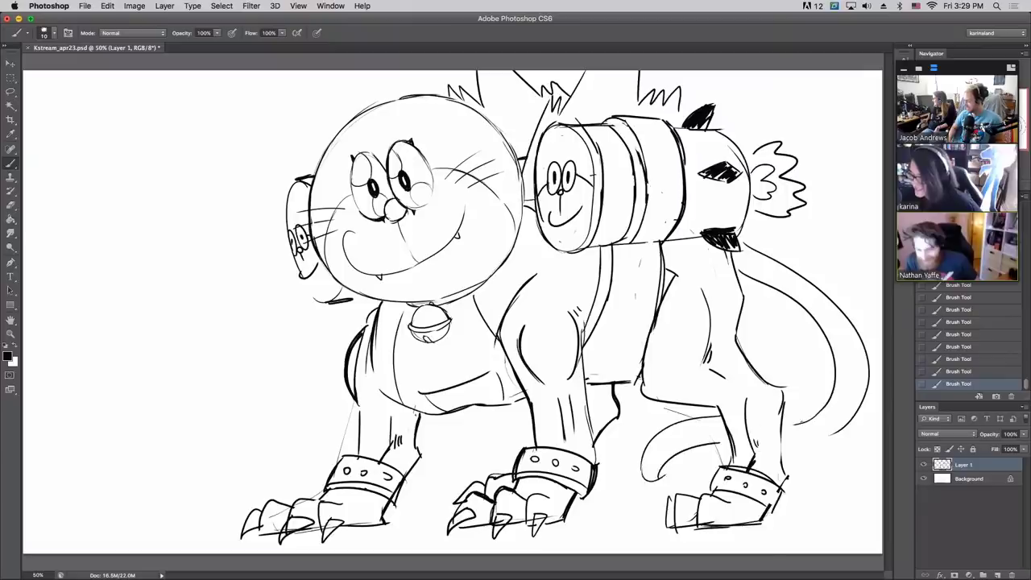
mouse_move(830, 402)
left_mouse_down()
mouse_move(785, 419)
mouse_move(852, 427)
left_mouse_up()
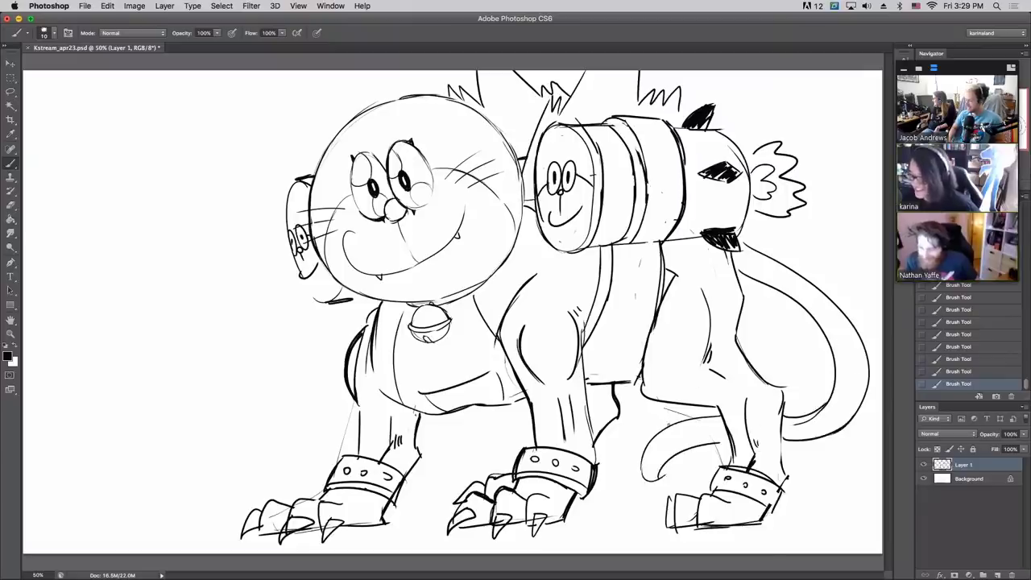
- Draw a studded band around the tail near its tip, erase the tail line crossing it, and clean up the tail outline
mouse_move(683, 414)
left_mouse_down()
mouse_move(683, 470)
mouse_move(694, 450)
mouse_move(691, 459)
left_mouse_up()
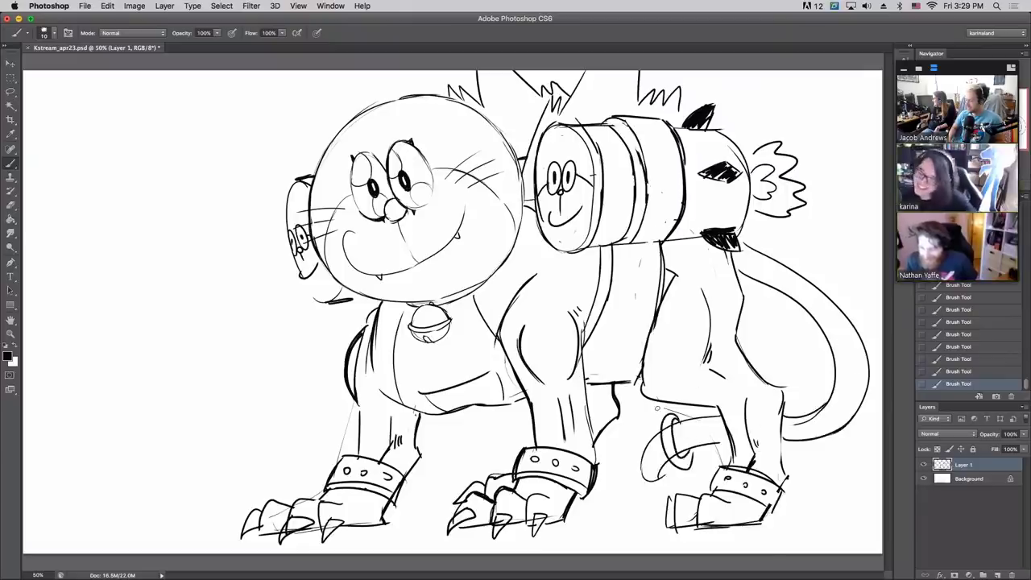
key("e")
mouse_move(666, 421)
left_mouse_down()
mouse_move(675, 455)
mouse_move(678, 444)
left_mouse_up()
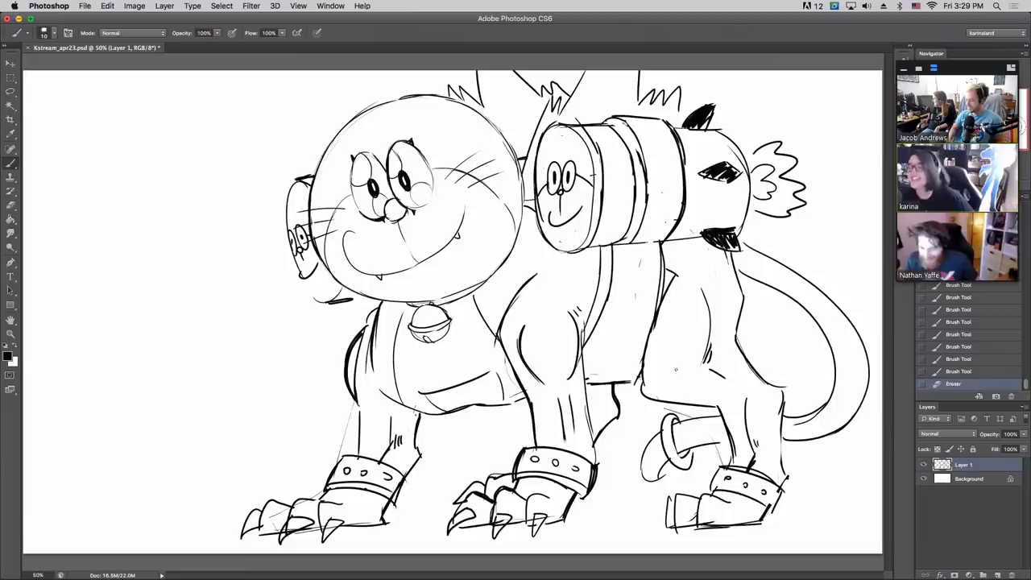
left_click(666, 426)
left_click(669, 441)
left_click(675, 455)
left_click(684, 460)
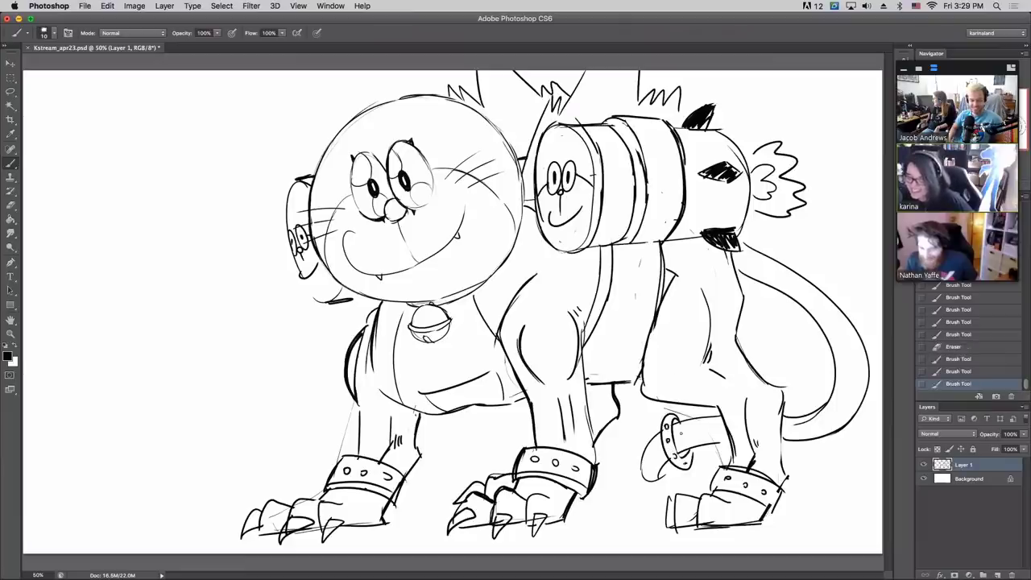
left_click_drag(803, 420, 828, 405)
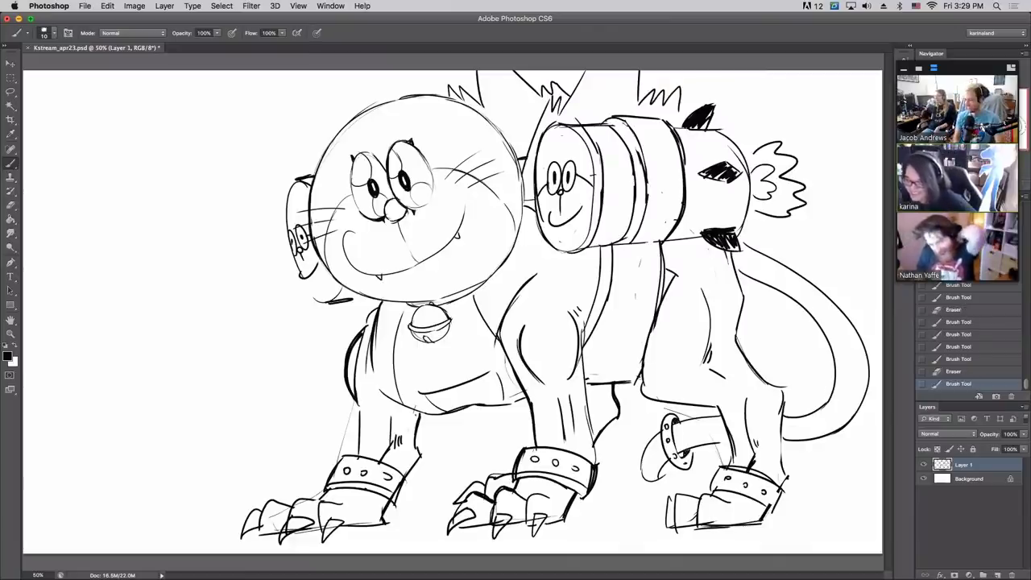
left_click(680, 439)
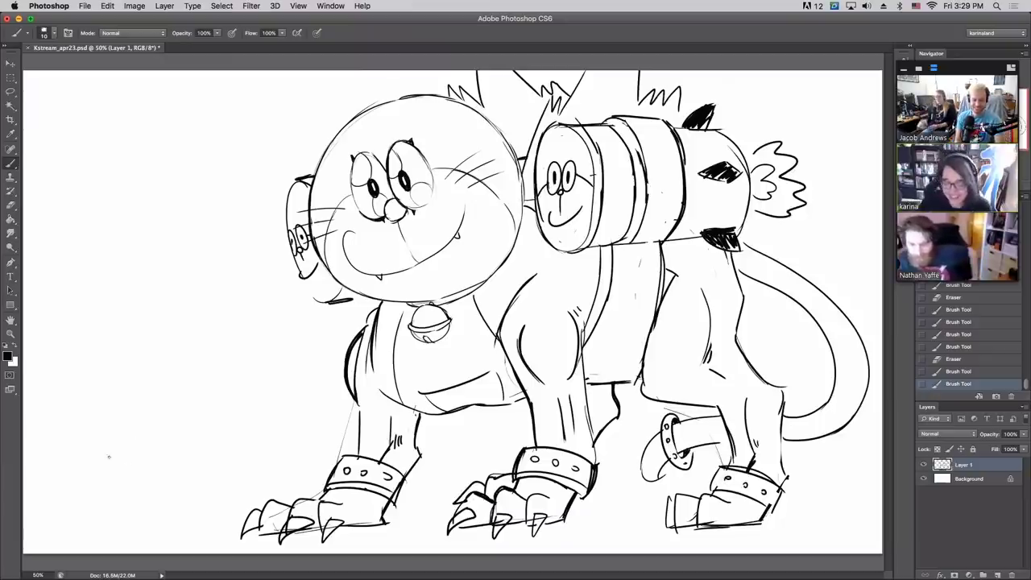
- Draw a small round cat head with two pupiled eyes and a nose in the empty space beside the big cat's front paws
mouse_move(125, 469)
left_mouse_down()
mouse_move(183, 381)
mouse_move(188, 468)
left_mouse_up()
left_click_drag(184, 381, 187, 474)
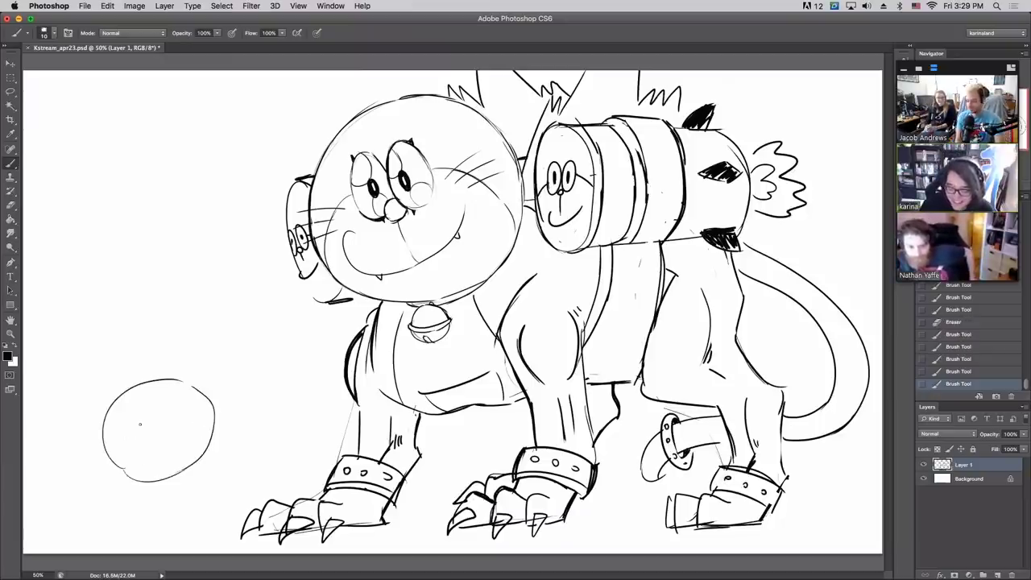
mouse_move(140, 423)
left_mouse_down()
mouse_move(142, 414)
mouse_move(152, 430)
left_mouse_up()
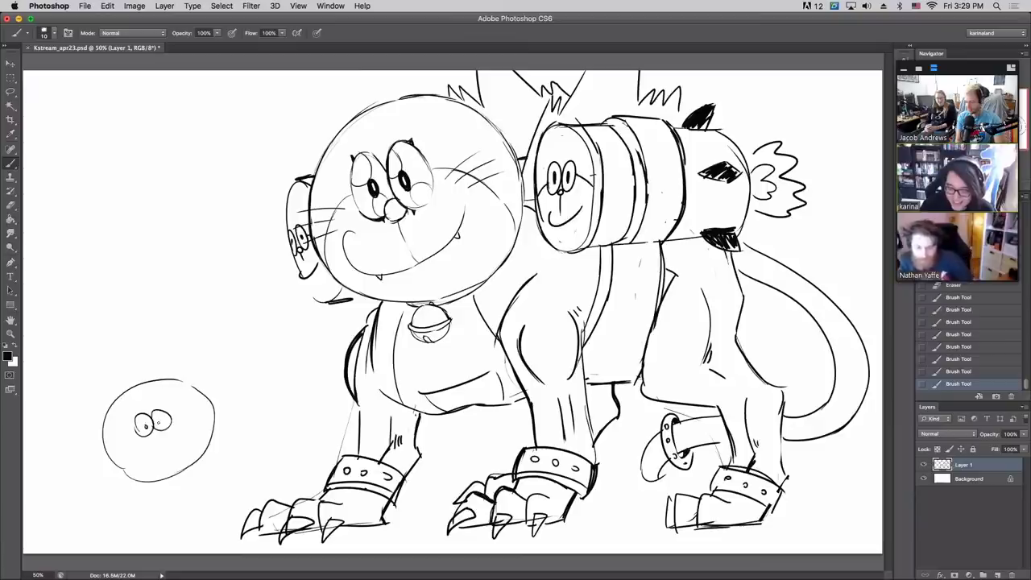
left_click(158, 425)
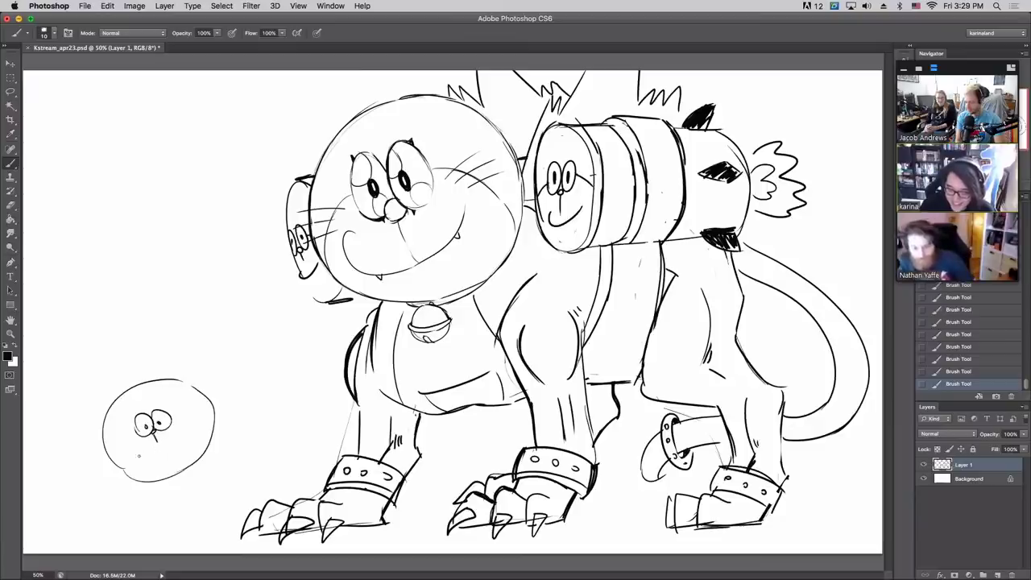
- Draw an open grinning mouth and whiskers on both sides of the small cat's face
mouse_move(139, 438)
left_mouse_down()
mouse_move(167, 434)
mouse_move(170, 464)
left_mouse_up()
left_click_drag(135, 431, 121, 464)
left_click_drag(117, 465, 111, 475)
left_click_drag(130, 463, 119, 469)
left_click_drag(206, 417, 177, 435)
left_click_drag(201, 412, 188, 428)
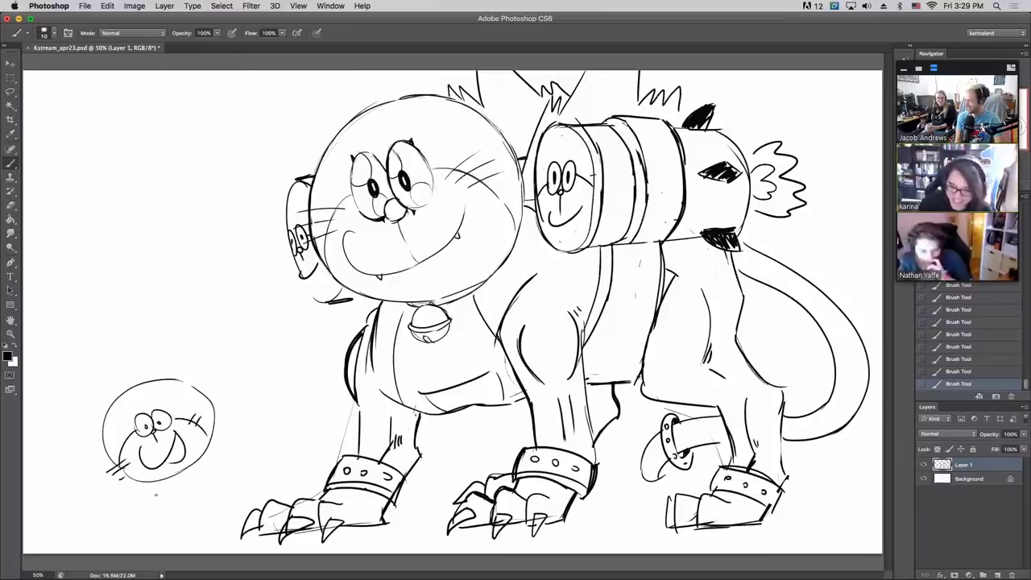
- Draw the small cat's body with short legs and feet, a bell at the neck, a belly pocket and a ball-tipped tail
left_click_drag(146, 483, 143, 530)
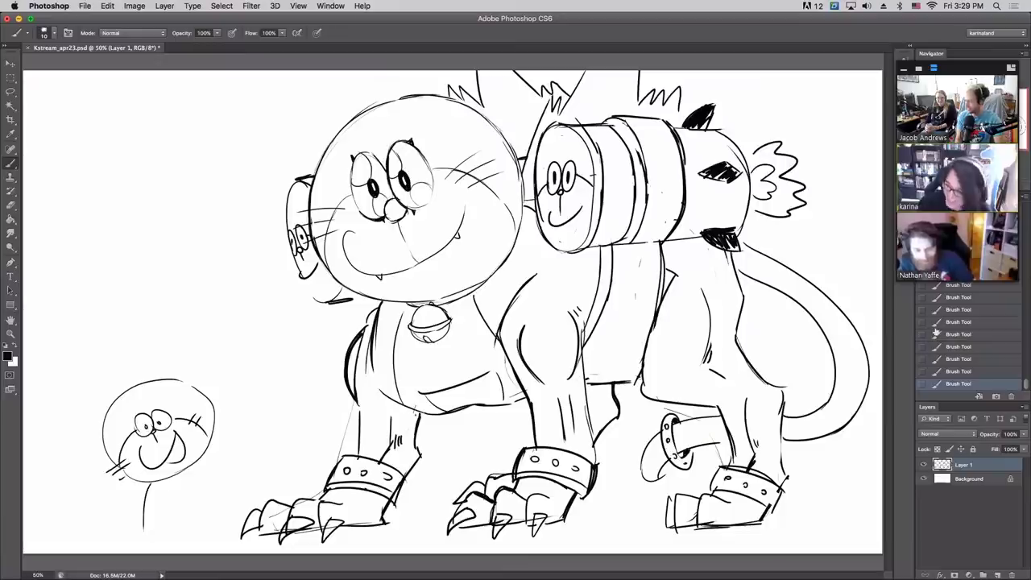
mouse_move(147, 482)
left_mouse_down()
mouse_move(153, 535)
mouse_move(126, 533)
mouse_move(149, 533)
mouse_move(153, 486)
left_mouse_up()
mouse_move(146, 531)
left_mouse_down()
mouse_move(161, 516)
mouse_move(190, 517)
left_mouse_up()
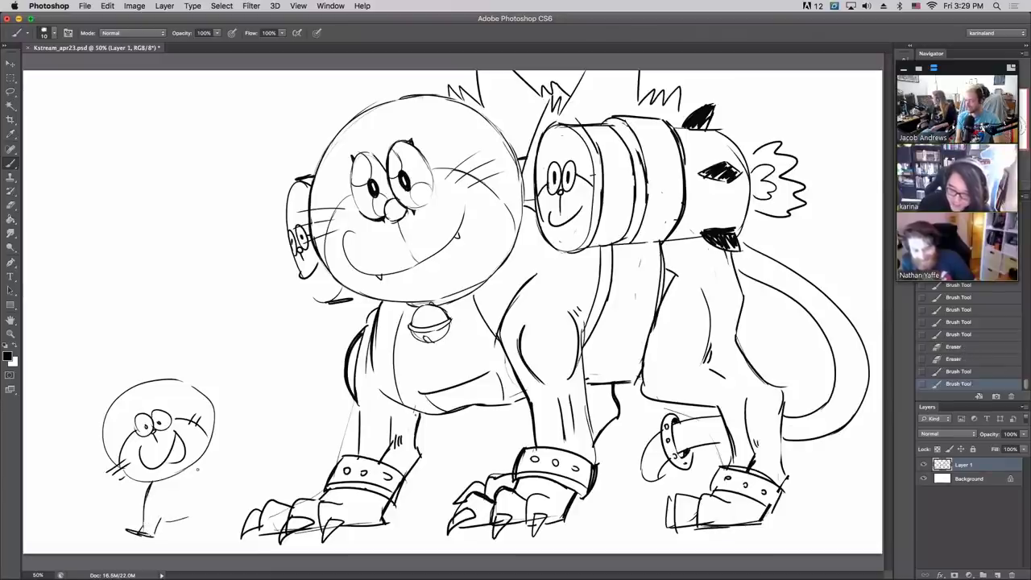
mouse_move(151, 483)
left_mouse_down()
mouse_move(173, 511)
mouse_move(175, 497)
left_mouse_up()
left_click_drag(179, 495, 174, 509)
mouse_move(215, 435)
left_mouse_down()
mouse_move(235, 447)
mouse_move(227, 529)
left_mouse_up()
mouse_move(184, 480)
left_mouse_down()
mouse_move(161, 489)
mouse_move(171, 482)
mouse_move(199, 504)
left_mouse_up()
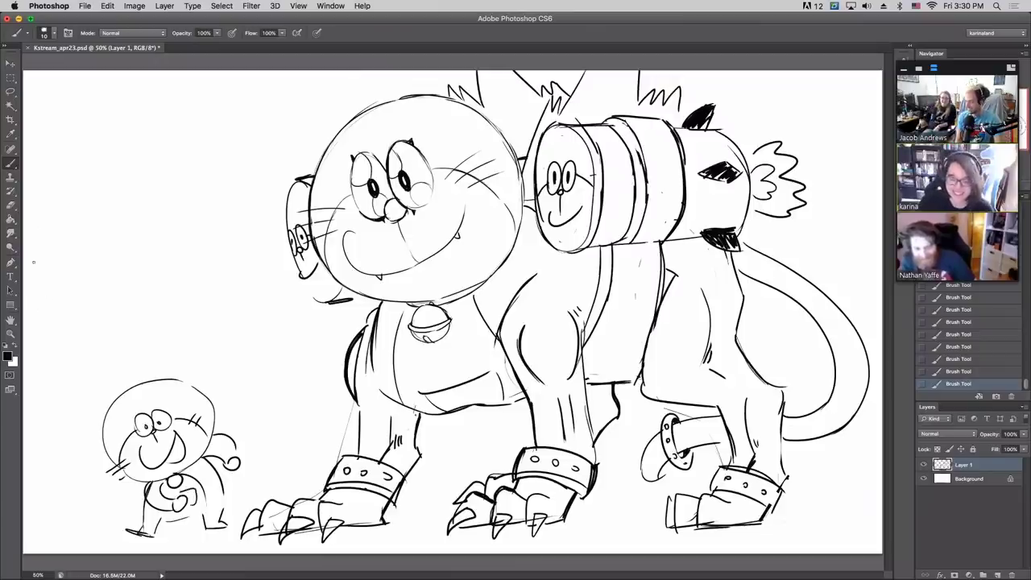
- Draw a tall simple human figure behind the small cat, with a round head, face, long legs and a banded oval at the torso
left_click_drag(34, 262, 28, 281)
mouse_move(32, 320)
left_mouse_down()
mouse_move(84, 348)
mouse_move(95, 475)
left_mouse_up()
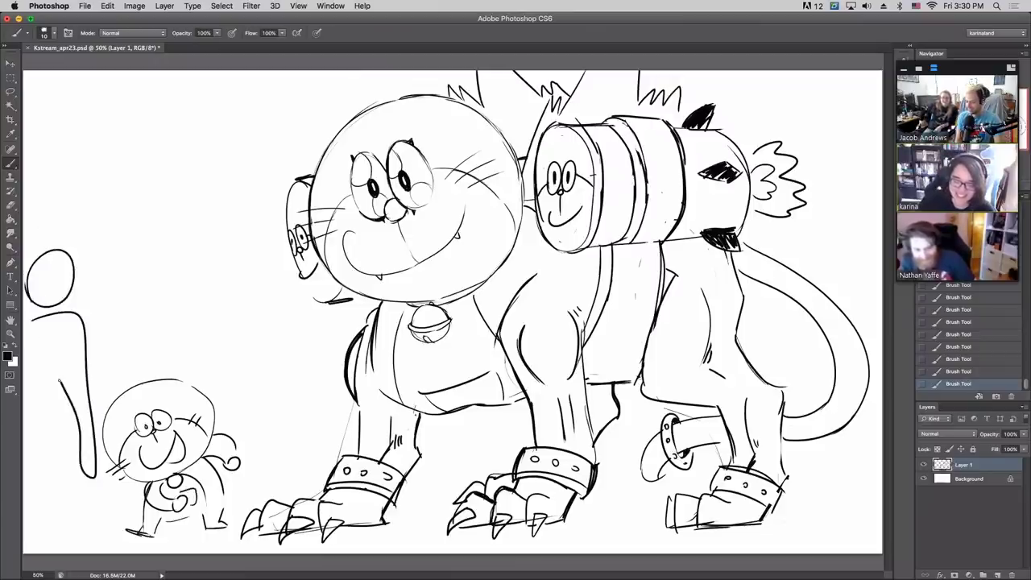
mouse_move(58, 380)
left_mouse_down()
mouse_move(75, 533)
mouse_move(34, 407)
mouse_move(31, 537)
mouse_move(24, 476)
left_mouse_up()
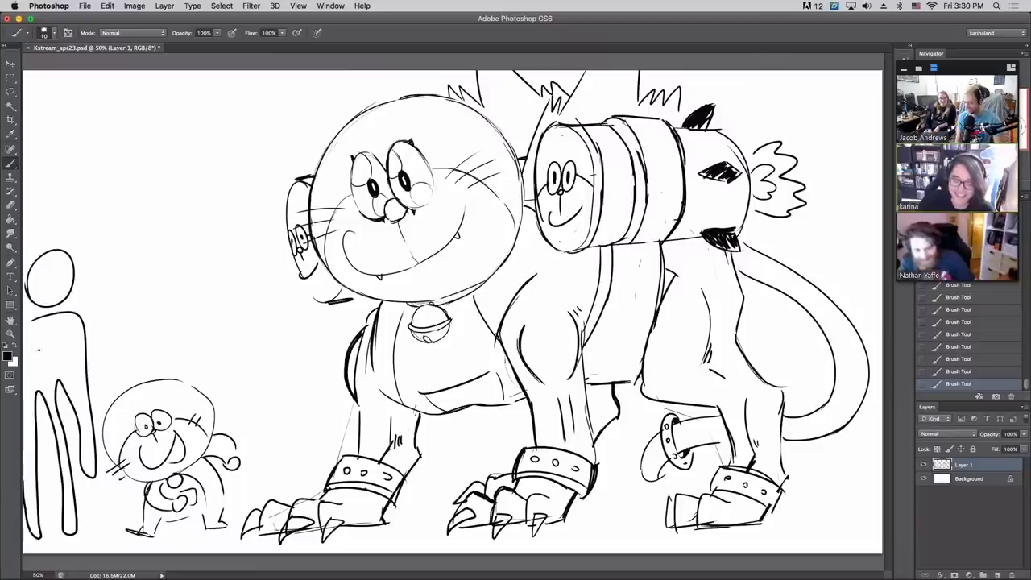
mouse_move(28, 341)
left_mouse_down()
mouse_move(55, 364)
mouse_move(35, 353)
left_mouse_up()
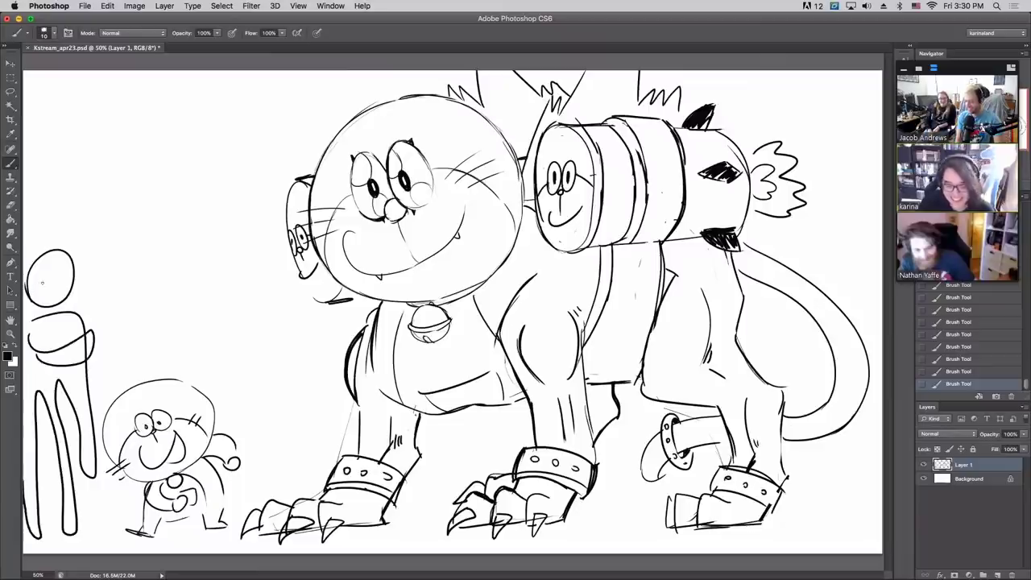
left_click_drag(44, 296, 59, 277)
mouse_move(65, 343)
left_mouse_down()
mouse_move(71, 362)
mouse_move(69, 351)
left_mouse_up()
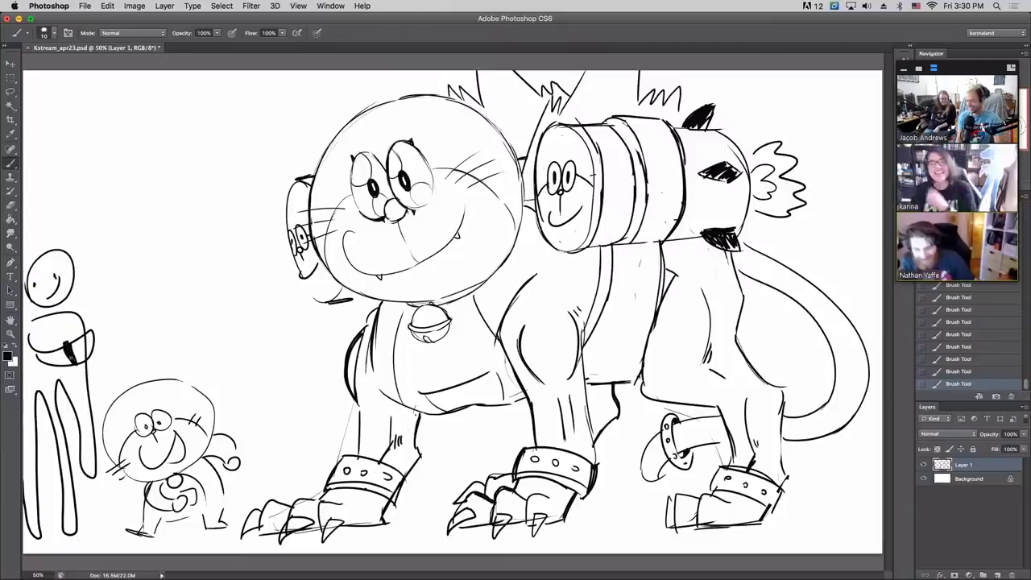
- Label the human figure with handwritten "ME" and "DIGIMON", with arrows pointing to the head and the torso oval
mouse_move(109, 256)
left_mouse_down()
mouse_move(88, 280)
mouse_move(108, 281)
mouse_move(88, 284)
mouse_move(137, 233)
mouse_move(150, 240)
left_mouse_up()
left_click_drag(147, 331, 108, 348)
left_click_drag(108, 348, 122, 354)
left_click_drag(154, 319, 156, 331)
left_click_drag(166, 318, 167, 327)
mouse_move(179, 312)
left_mouse_down()
mouse_move(173, 322)
mouse_move(181, 317)
left_mouse_up()
mouse_move(185, 306)
left_mouse_down()
mouse_move(186, 319)
mouse_move(209, 299)
left_mouse_up()
left_click_drag(215, 306, 225, 293)
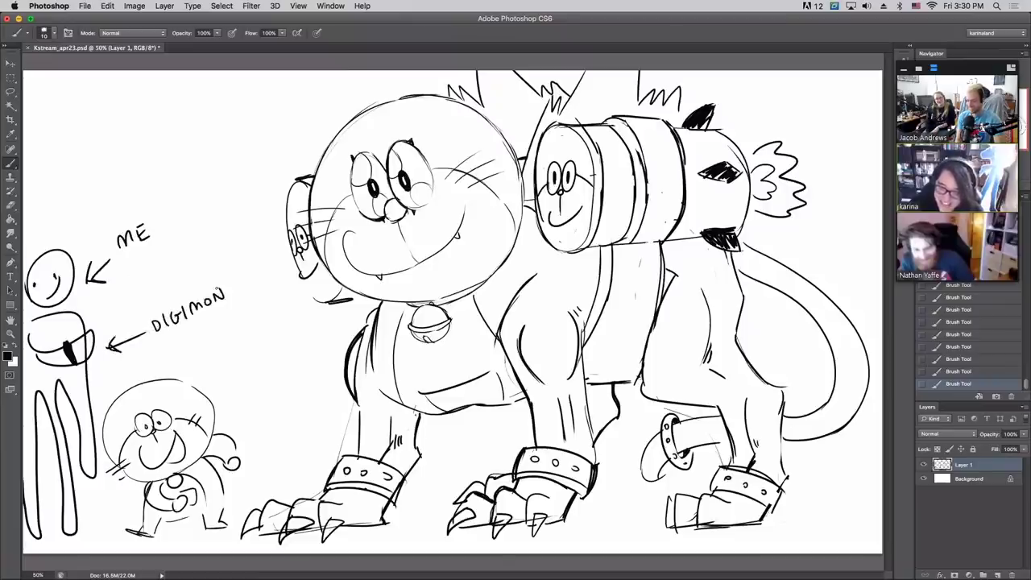
- Add a short line of handwriting beneath the DIGIMON label
left_click_drag(171, 325, 186, 322)
left_click_drag(188, 334, 208, 316)
left_click_drag(204, 318, 205, 328)
left_click_drag(214, 314, 220, 322)
left_click_drag(225, 306, 228, 319)
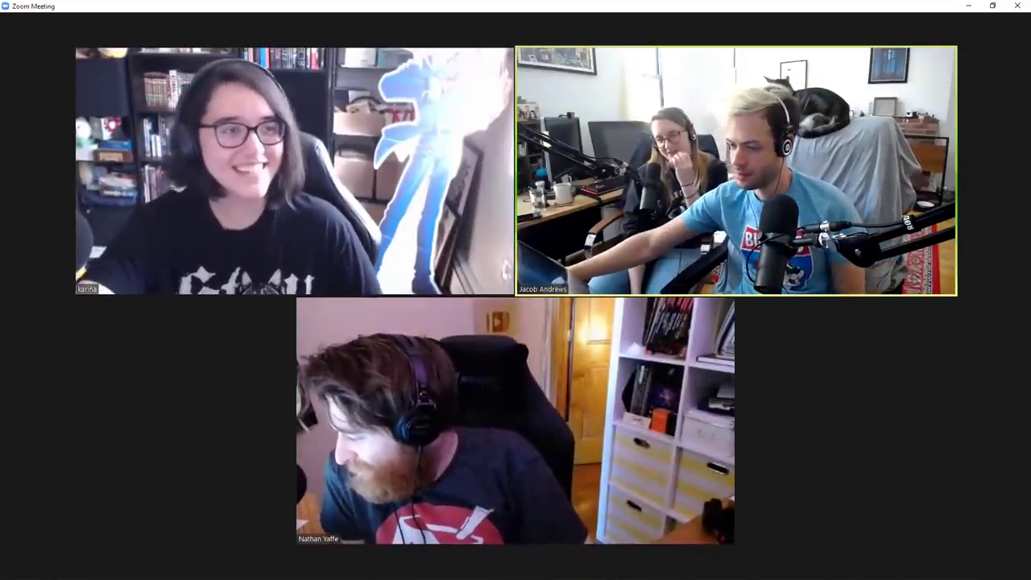
- In the Zoom meeting, share the Photoshop window containing the Untitled-1 document
mouse_move(614, 559)
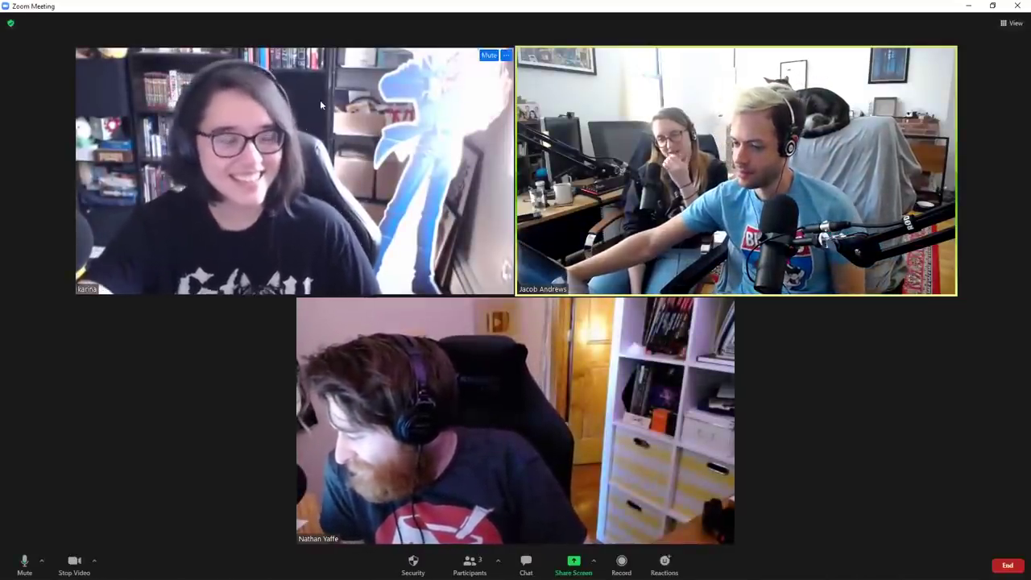
left_click(573, 563)
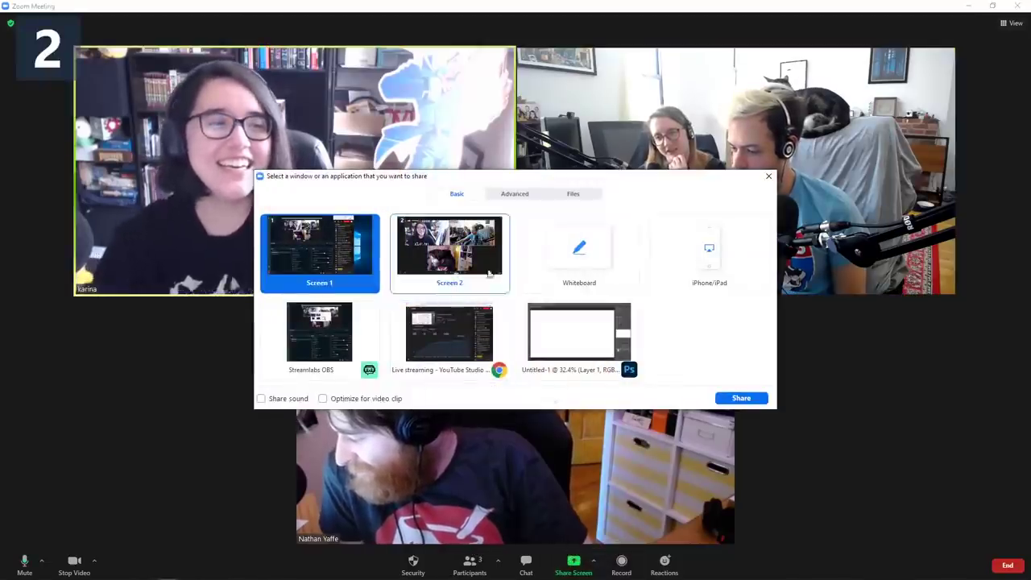
left_click(564, 330)
left_click(749, 399)
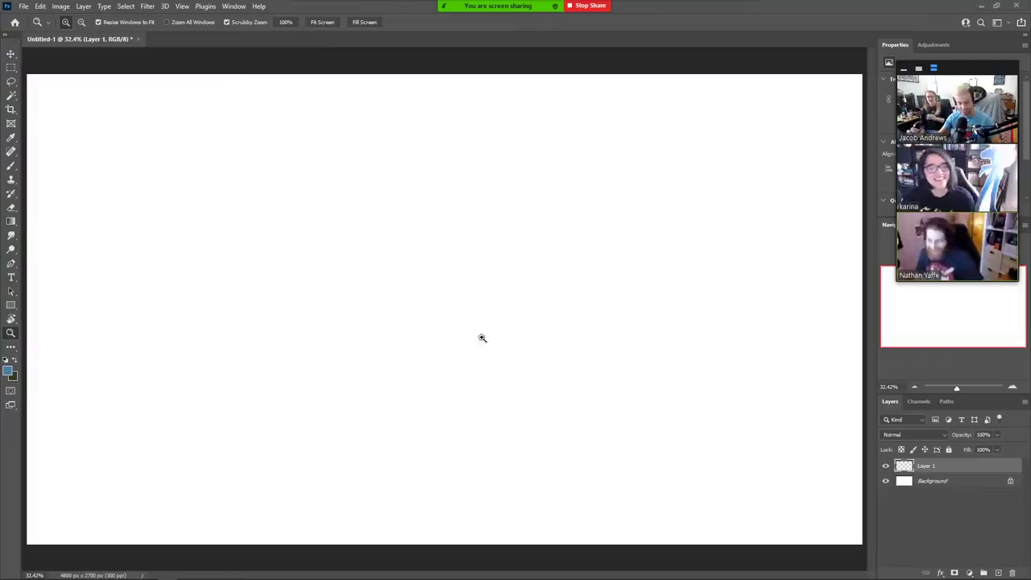
left_click(488, 198)
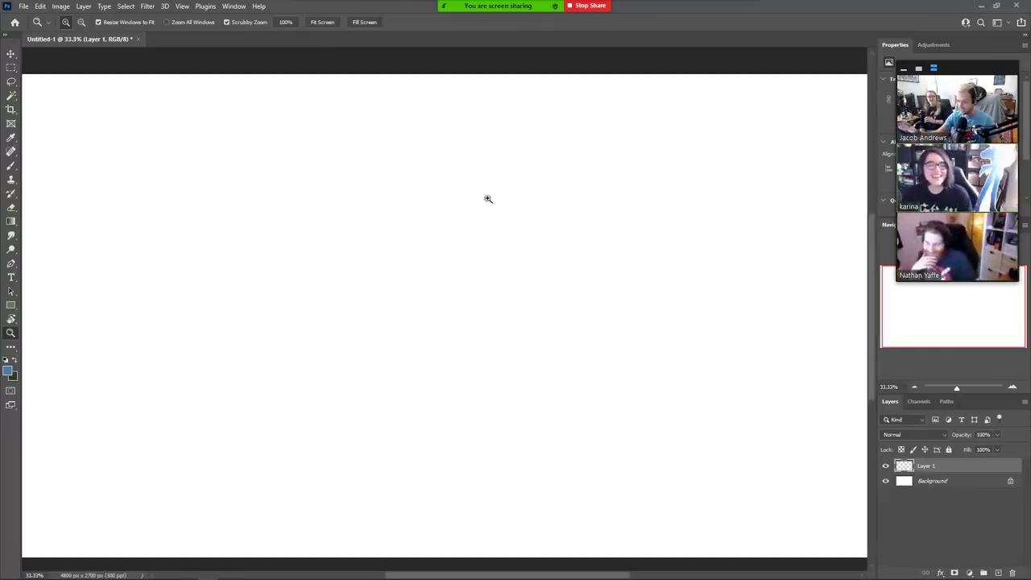
key("b")
key("z")
left_click_drag(512, 344, 502, 358)
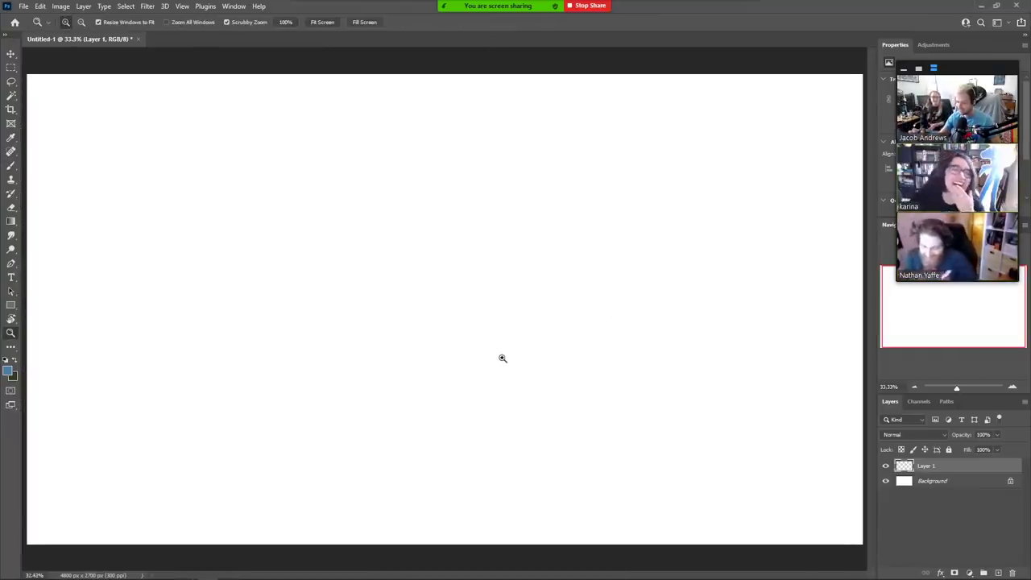
left_click(331, 25)
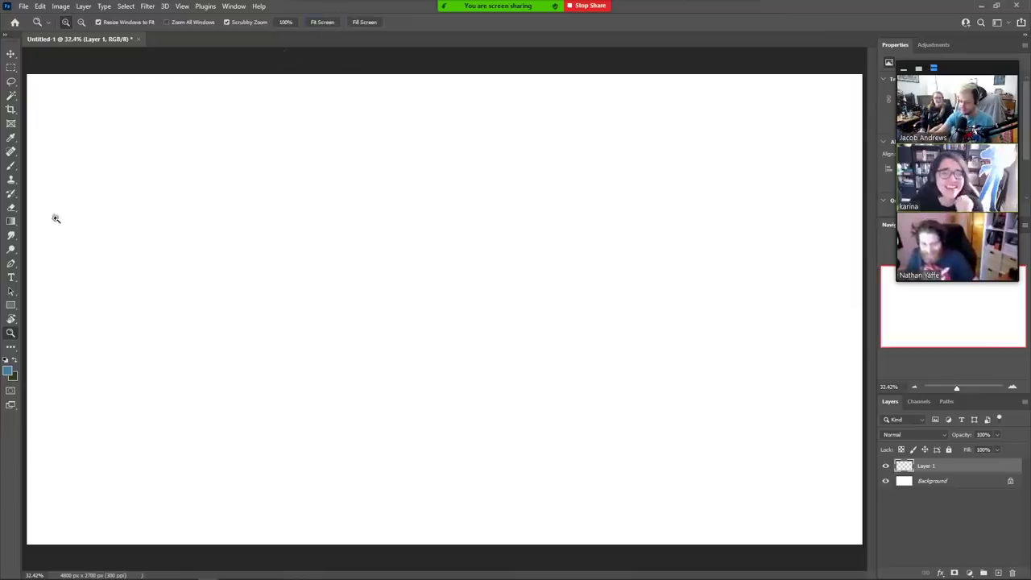
- Choose the Hard Round brush and reduce its size to 15 px
key("b")
left_click(78, 24)
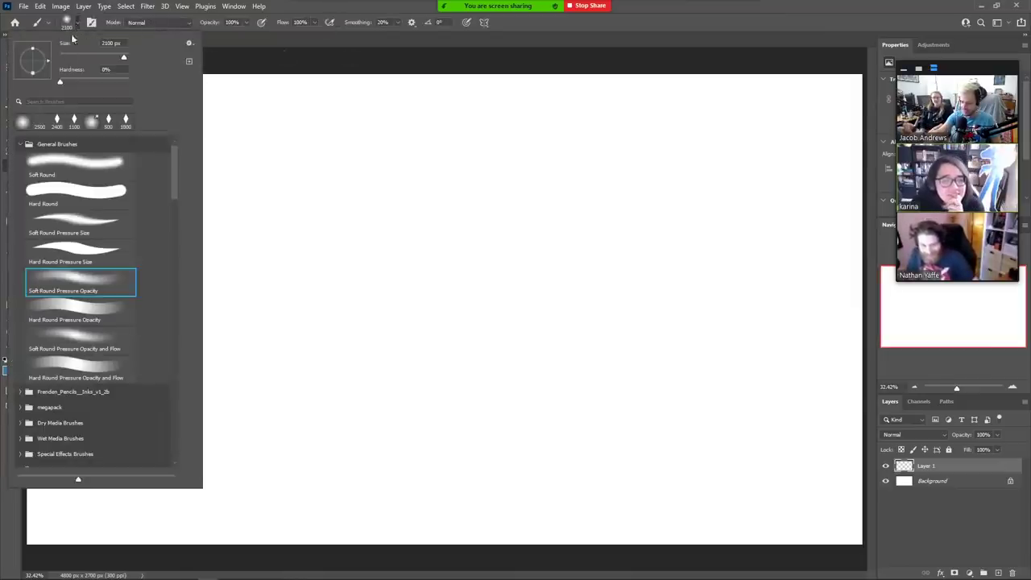
left_click(75, 192)
left_click(364, 5)
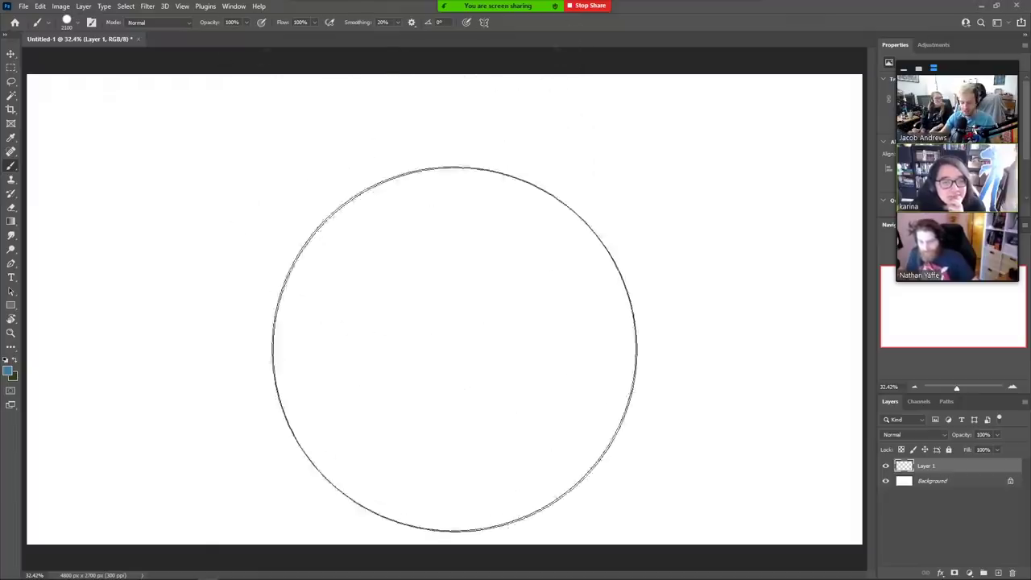
key("bracketleft")
key("bracketleft")
key("bracketleft")
key("bracketleft")
key("bracketleft")
key("bracketleft")
key("bracketleft")
key("bracketleft")
key("bracketleft")
key("bracketleft")
key("bracketleft")
key("bracketleft")
key("bracketleft")
key("bracketleft")
key("bracketleft")
key("bracketleft")
key("bracketleft")
key("bracketleft")
key("bracketleft")
key("bracketleft")
key("bracketleft")
key("bracketleft")
key("bracketleft")
key("bracketleft")
key("bracketleft")
key("bracketleft")
key("bracketleft")
key("bracketleft")
key("bracketleft")
key("bracketleft")
key("bracketleft")
key("bracketleft")
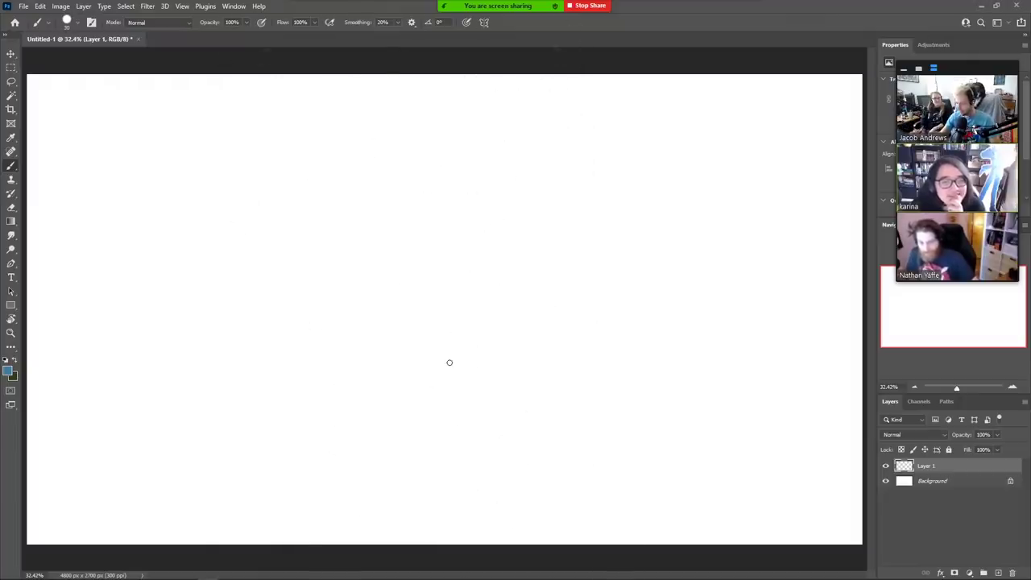
- Swap the foreground and background colours, set the foreground colour to black (000000), and return to the Brush tool
left_click(13, 363)
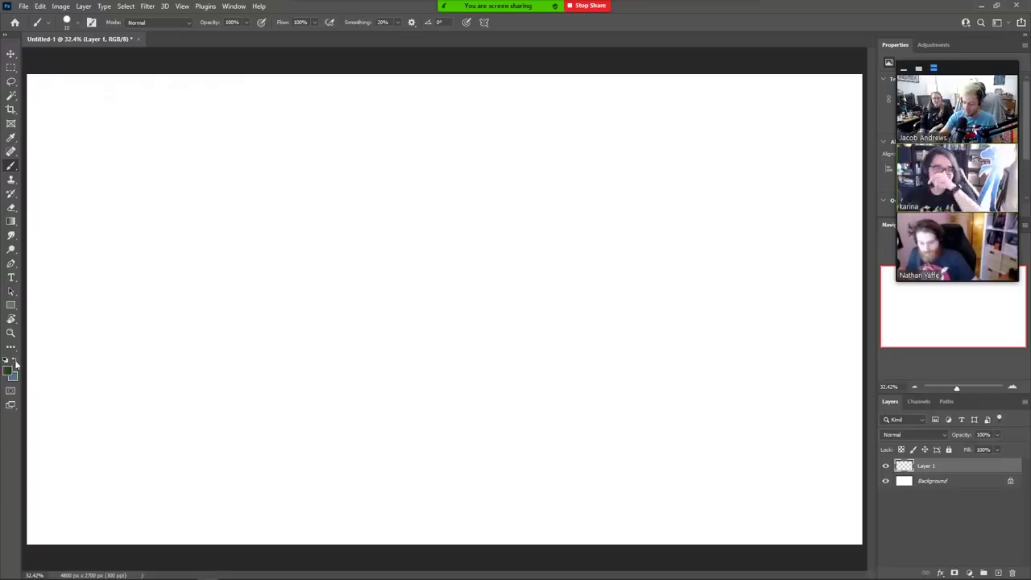
left_click(8, 369)
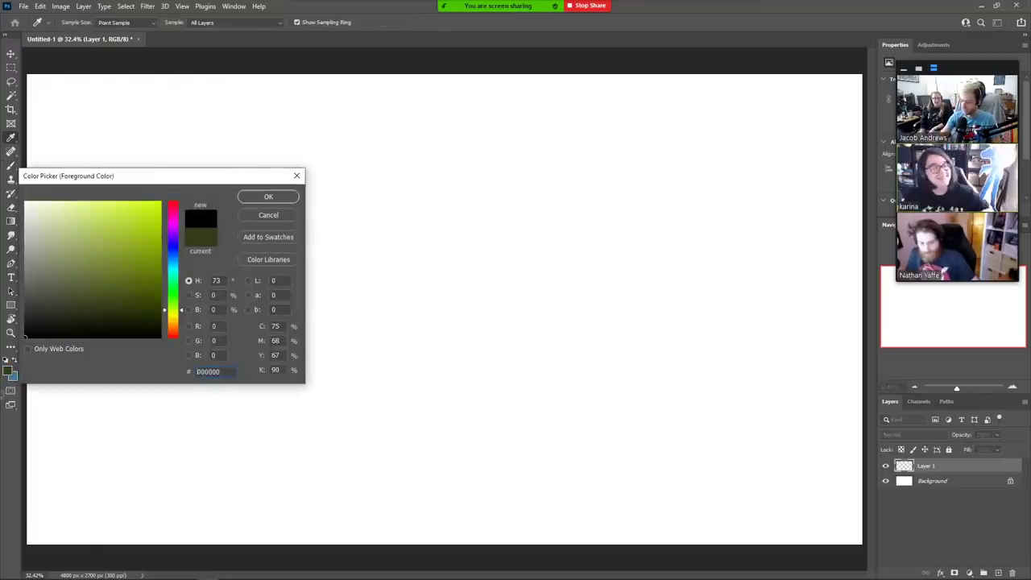
left_click(269, 196)
key("b")
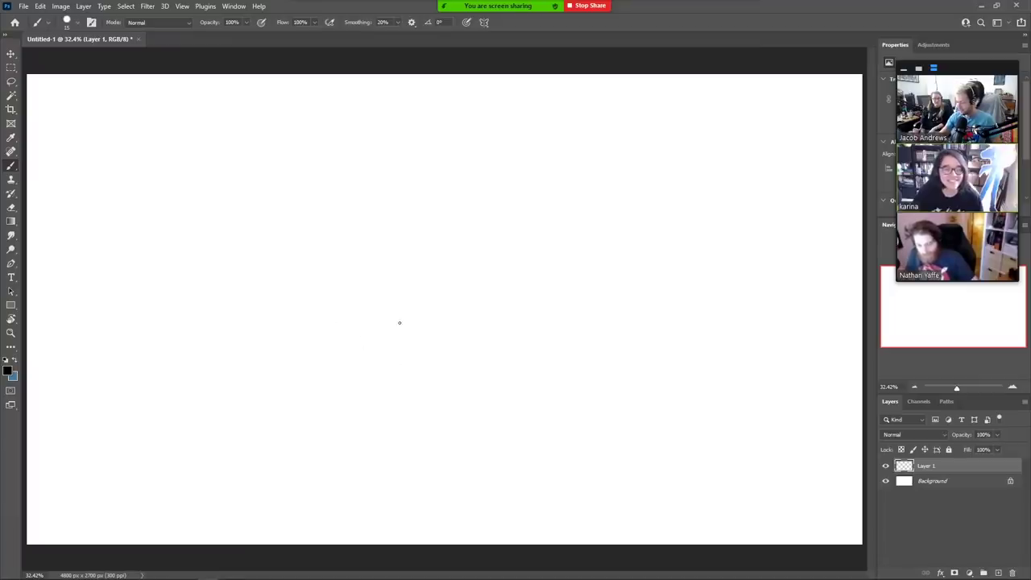
- Draw a squatting figure with spiky hair, an angry shouting face, outstretched arms with fists, and bent legs
mouse_move(399, 322)
left_mouse_down()
mouse_move(351, 310)
mouse_move(364, 298)
mouse_move(341, 310)
mouse_move(355, 224)
mouse_move(376, 244)
mouse_move(395, 238)
mouse_move(412, 250)
mouse_move(413, 298)
left_mouse_up()
mouse_move(346, 317)
left_mouse_down()
mouse_move(302, 318)
mouse_move(263, 339)
mouse_move(290, 351)
mouse_move(340, 347)
left_mouse_up()
mouse_move(407, 312)
left_mouse_down()
mouse_move(448, 314)
mouse_move(509, 336)
mouse_move(499, 369)
mouse_move(421, 347)
left_mouse_up()
mouse_move(329, 349)
left_mouse_down()
mouse_move(306, 390)
mouse_move(334, 393)
mouse_move(369, 368)
mouse_move(402, 366)
mouse_move(440, 399)
mouse_move(477, 389)
mouse_move(464, 381)
left_mouse_up()
left_click_drag(371, 320, 372, 321)
mouse_move(379, 317)
left_mouse_down()
mouse_move(392, 310)
mouse_move(367, 342)
mouse_move(381, 332)
left_mouse_up()
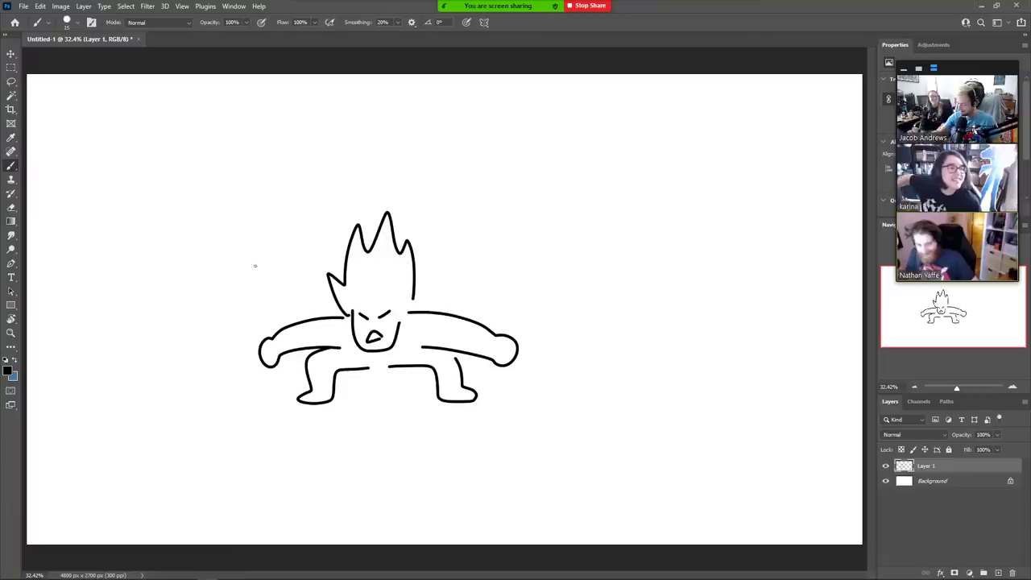
- Write "KAKAROT!!" beside the figure's hair and enclose it in a speech bubble with a tail
mouse_move(209, 248)
left_mouse_down()
mouse_move(214, 266)
mouse_move(238, 246)
left_mouse_up()
mouse_move(238, 231)
left_mouse_down()
mouse_move(253, 248)
mouse_move(268, 241)
mouse_move(268, 228)
mouse_move(284, 235)
mouse_move(291, 217)
left_mouse_up()
mouse_move(312, 207)
left_mouse_down()
mouse_move(313, 221)
mouse_move(315, 203)
left_mouse_up()
left_click_drag(322, 190, 324, 200)
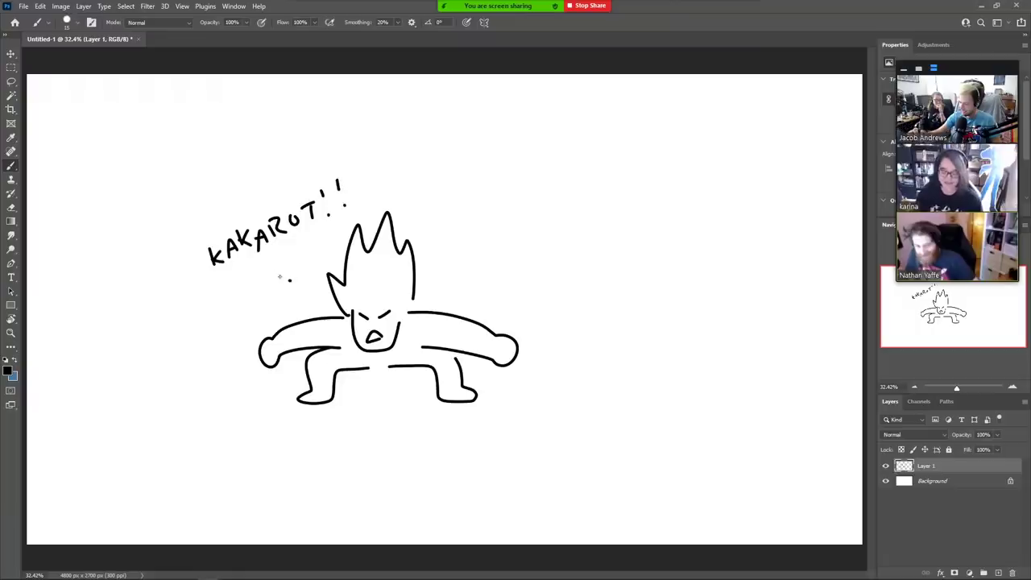
mouse_move(279, 276)
left_mouse_down()
mouse_move(197, 288)
mouse_move(249, 176)
mouse_move(357, 162)
mouse_move(358, 208)
mouse_move(327, 245)
left_mouse_up()
- Add armour lines on the shoulders, a banded waist guard between the legs, and boot tops across both shins
mouse_move(310, 345)
left_mouse_down()
mouse_move(348, 346)
mouse_move(331, 343)
left_mouse_up()
mouse_move(340, 339)
left_mouse_down()
mouse_move(348, 346)
mouse_move(460, 335)
mouse_move(413, 348)
left_mouse_up()
left_click_drag(436, 345, 436, 317)
mouse_move(356, 360)
left_mouse_down()
mouse_move(403, 353)
mouse_move(390, 375)
left_mouse_up()
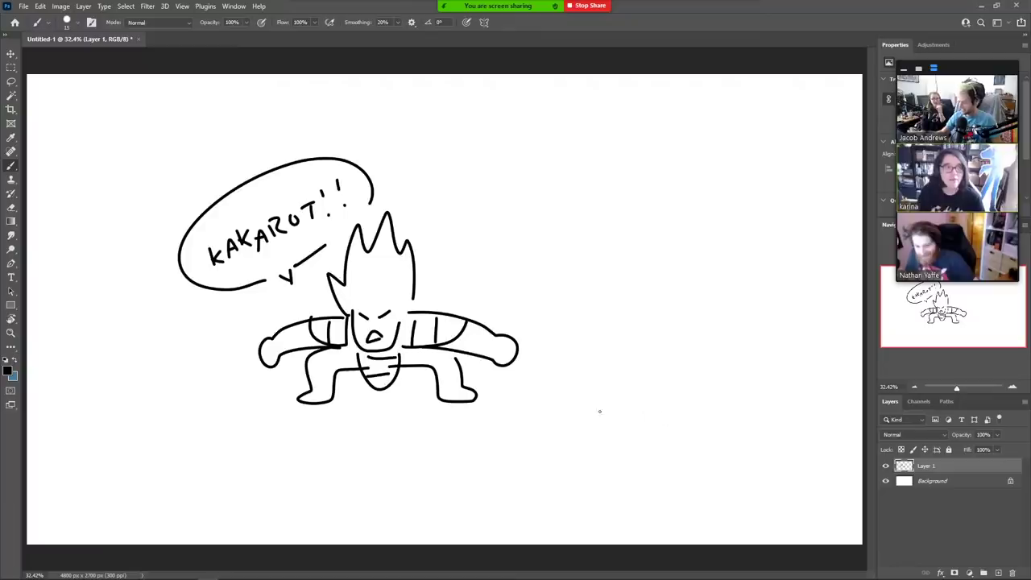
left_click_drag(308, 372, 332, 371)
left_click_drag(432, 376, 472, 375)
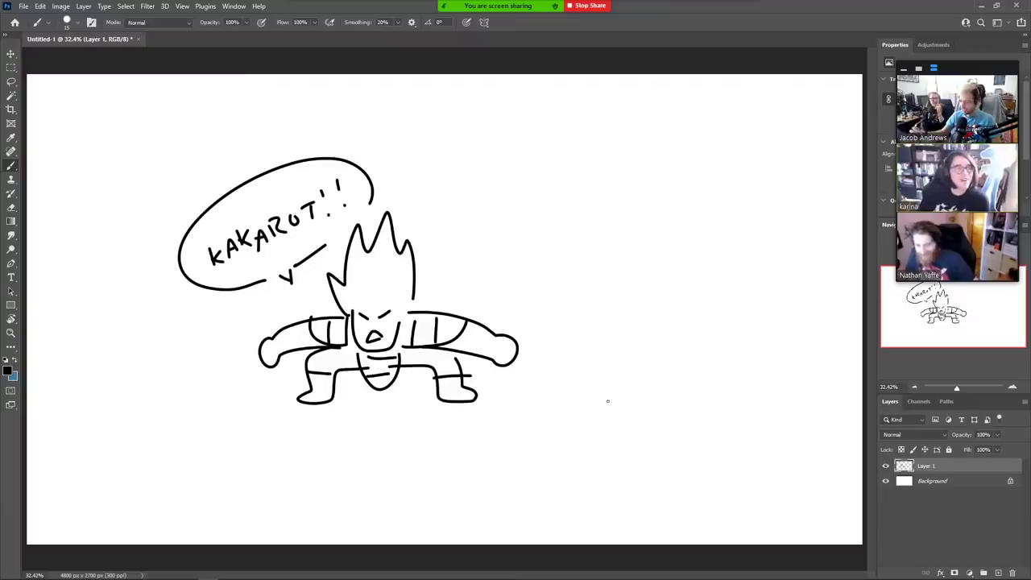
- Draw three downward-pointing arrows above the figure's arms, two on one side and one on the other
left_click_drag(448, 217, 443, 258)
mouse_move(435, 244)
left_mouse_down()
mouse_move(444, 258)
mouse_move(453, 244)
left_mouse_up()
mouse_move(485, 225)
left_mouse_down()
mouse_move(483, 286)
mouse_move(493, 276)
left_mouse_up()
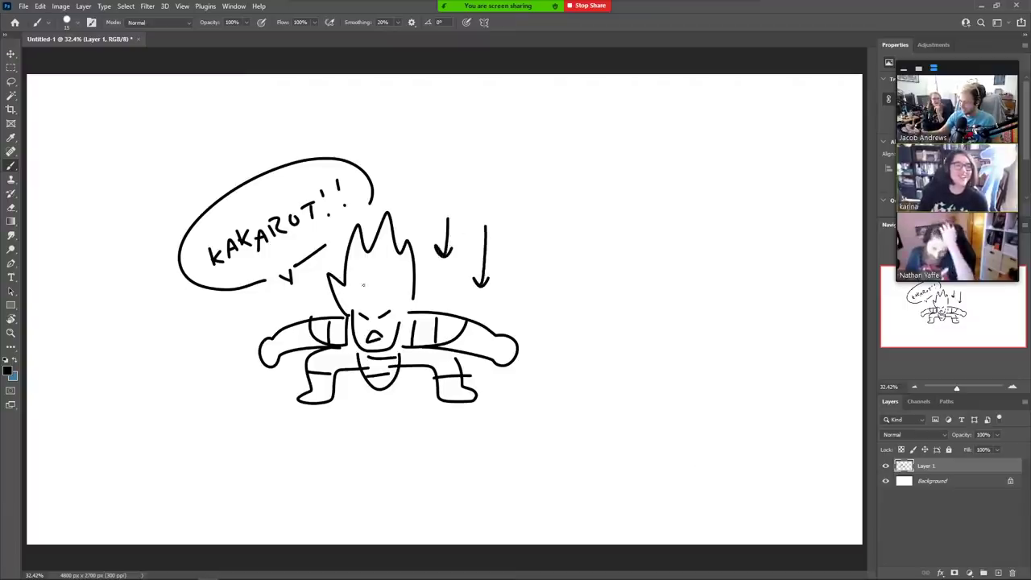
left_click_drag(271, 291, 271, 315)
left_click_drag(271, 315, 279, 304)
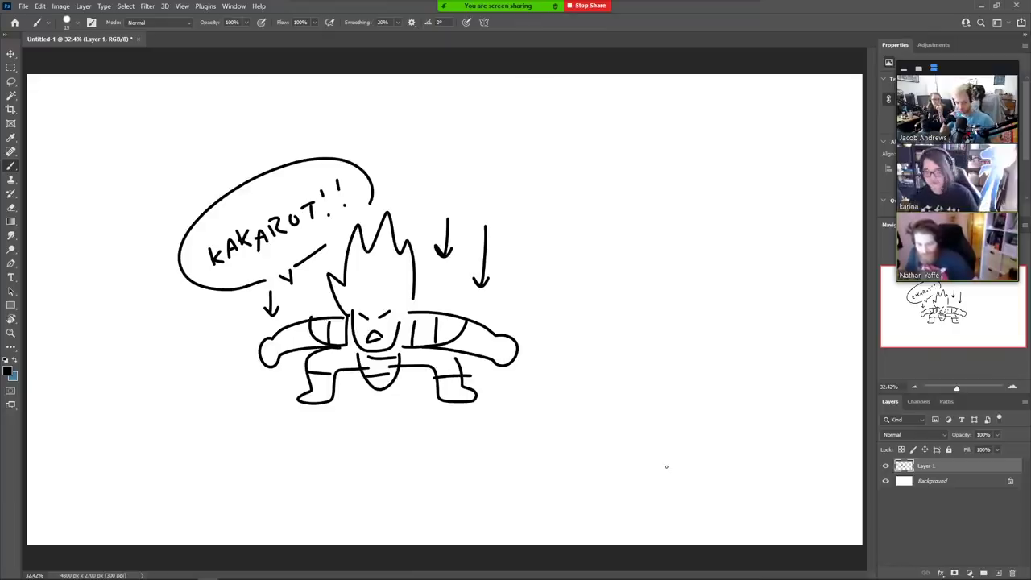
- Move the whole drawing to the canvas's upper-right corner, scale it to about half size, and return to the Brush tool
key("v")
mouse_move(589, 408)
left_mouse_down()
mouse_move(472, 520)
mouse_move(497, 416)
mouse_move(485, 344)
left_mouse_up()
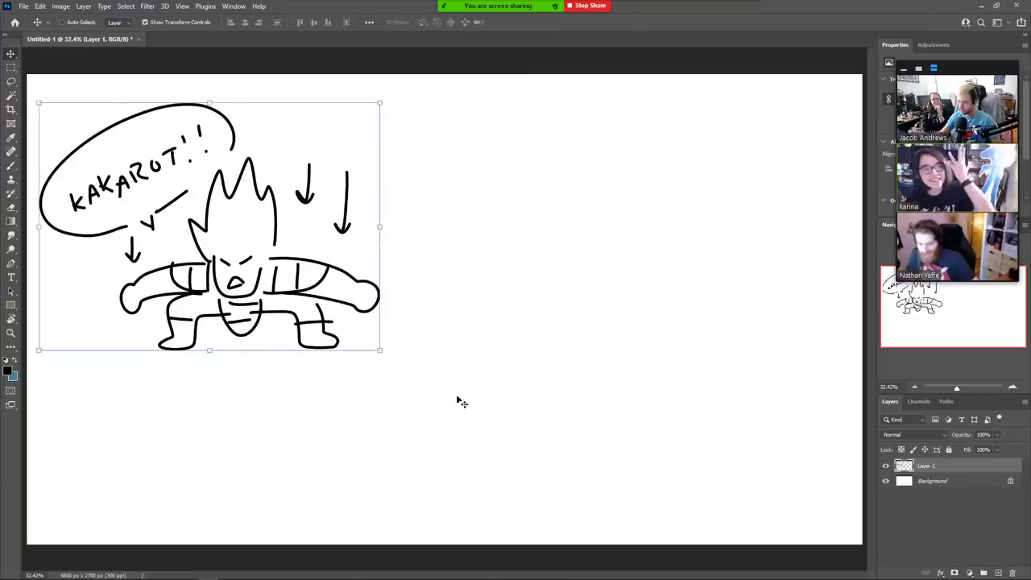
left_click_drag(299, 419, 776, 407)
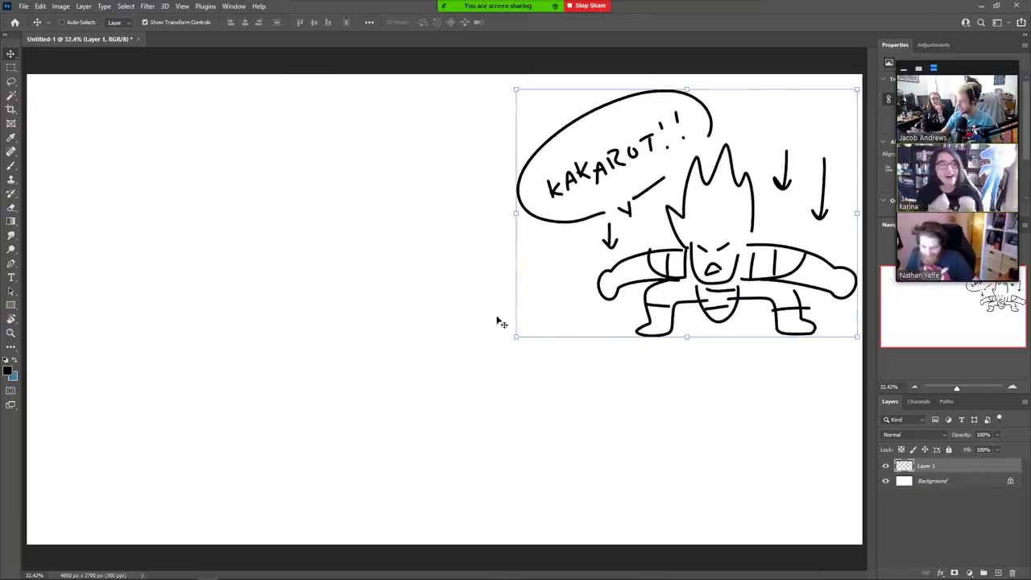
left_click(516, 338)
left_click_drag(609, 277, 717, 196)
left_click(531, 21)
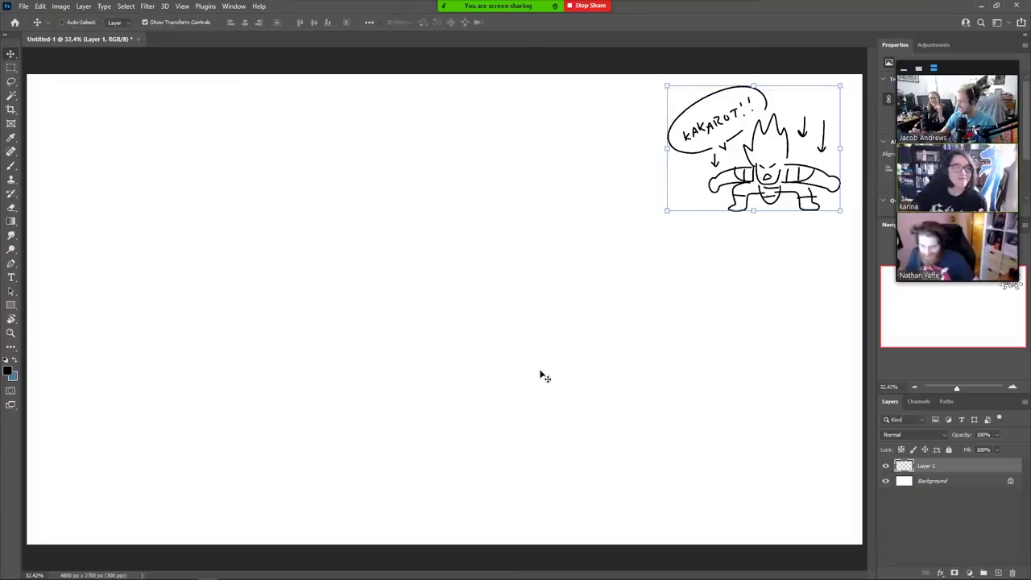
key("b")
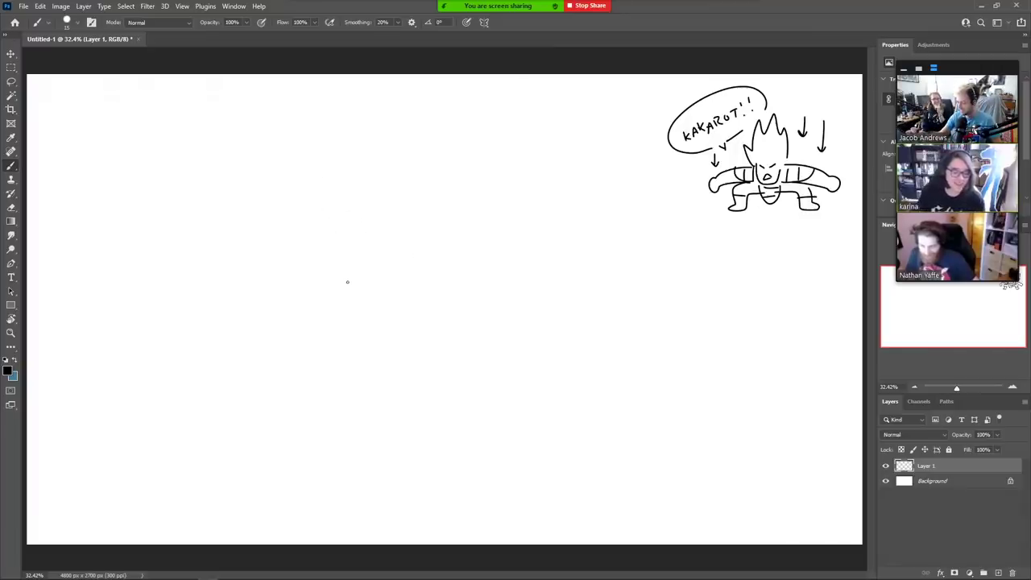
- Draw a round head with two large bridged glasses lenses left of the canvas's centre, and erase the head outline inside the lenses
mouse_move(384, 262)
left_mouse_down()
mouse_move(375, 168)
mouse_move(396, 173)
mouse_move(451, 233)
mouse_move(418, 262)
left_mouse_up()
mouse_move(372, 208)
left_mouse_down()
mouse_move(327, 185)
mouse_move(385, 181)
mouse_move(363, 204)
mouse_move(399, 205)
mouse_move(436, 161)
mouse_move(435, 214)
left_mouse_up()
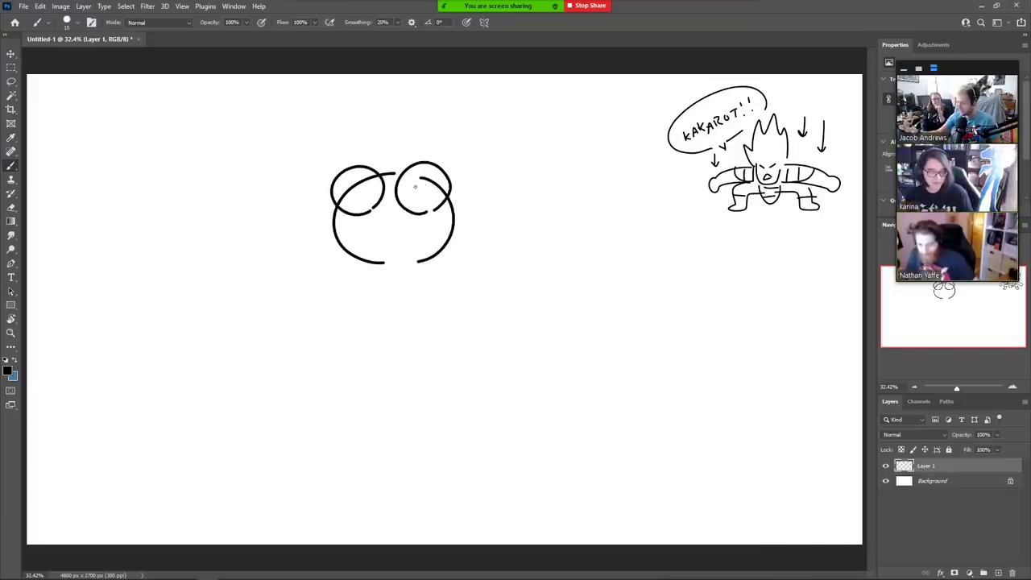
key("e")
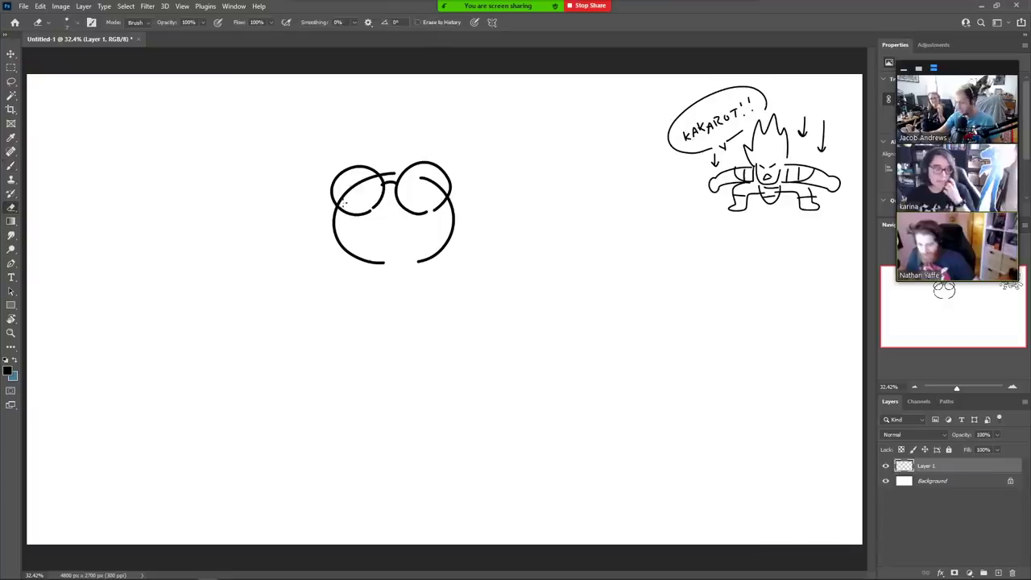
key("bracketright")
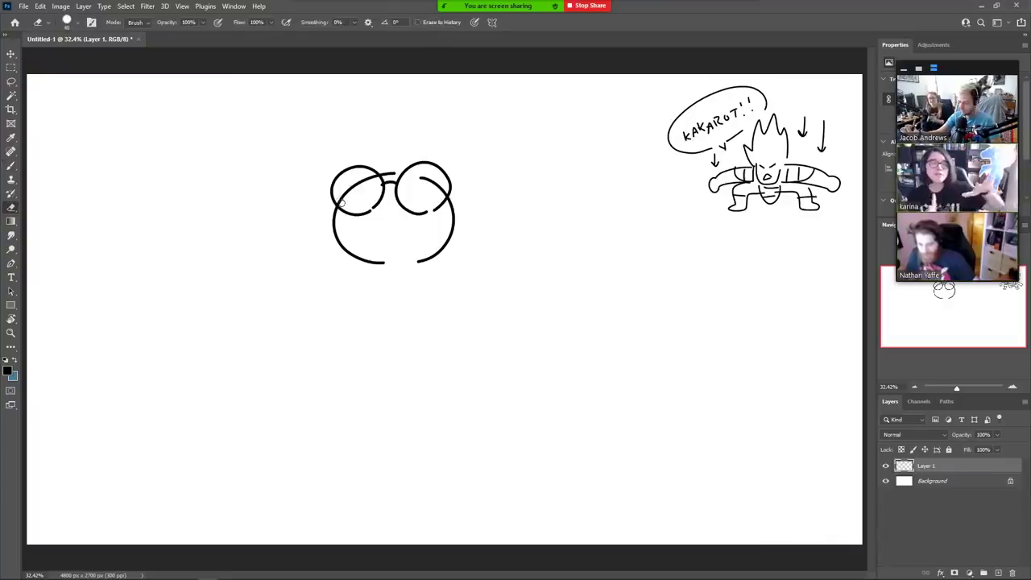
mouse_move(342, 203)
left_mouse_down()
mouse_move(385, 169)
mouse_move(444, 196)
left_mouse_up()
- Add a small smiling mouth below the glasses and pointed hair shapes on both sides of the head, filled with black hatching
key("b")
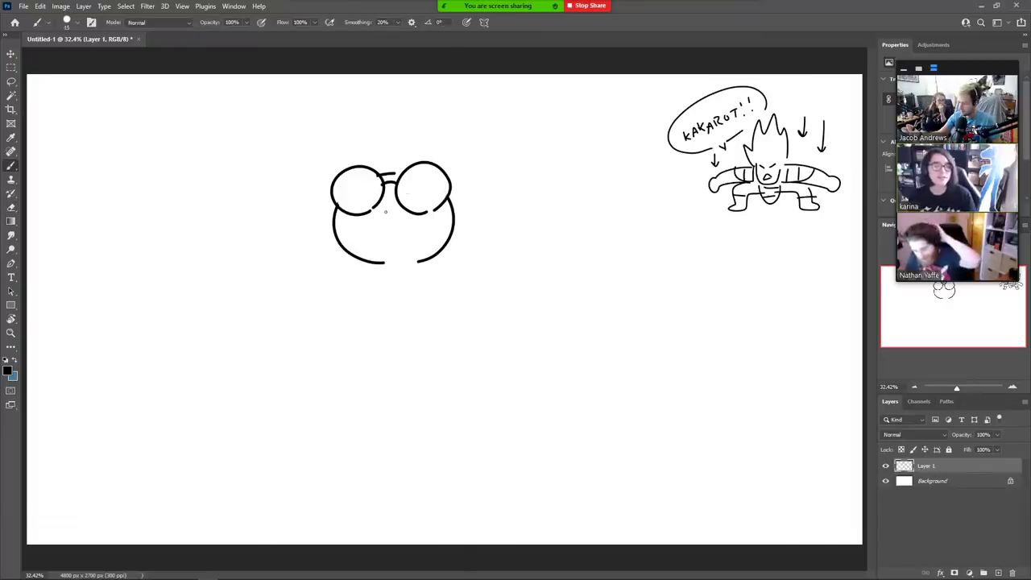
left_click_drag(385, 212, 396, 211)
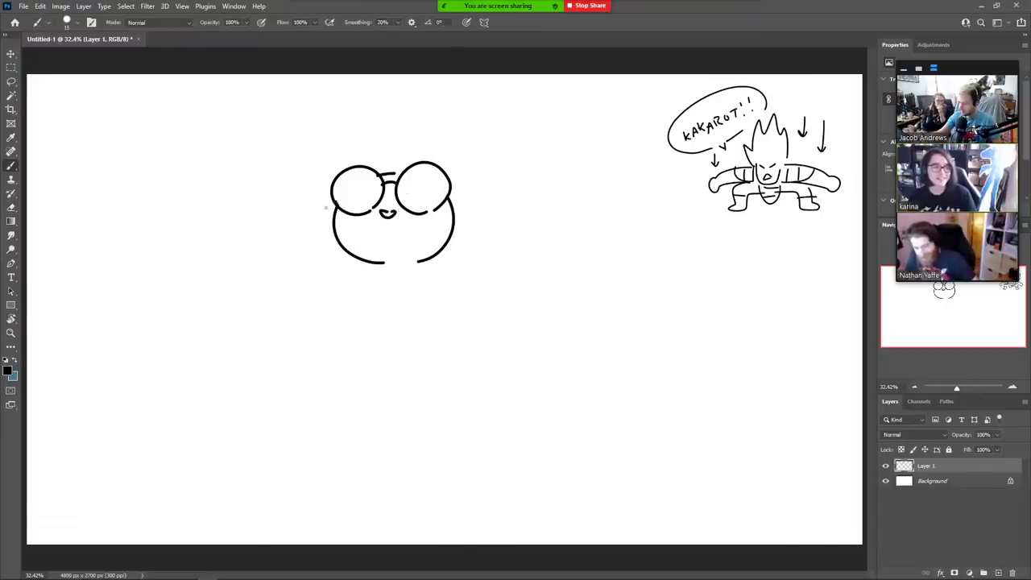
mouse_move(334, 206)
left_mouse_down()
mouse_move(314, 236)
mouse_move(337, 258)
left_mouse_up()
key("ctrl+z")
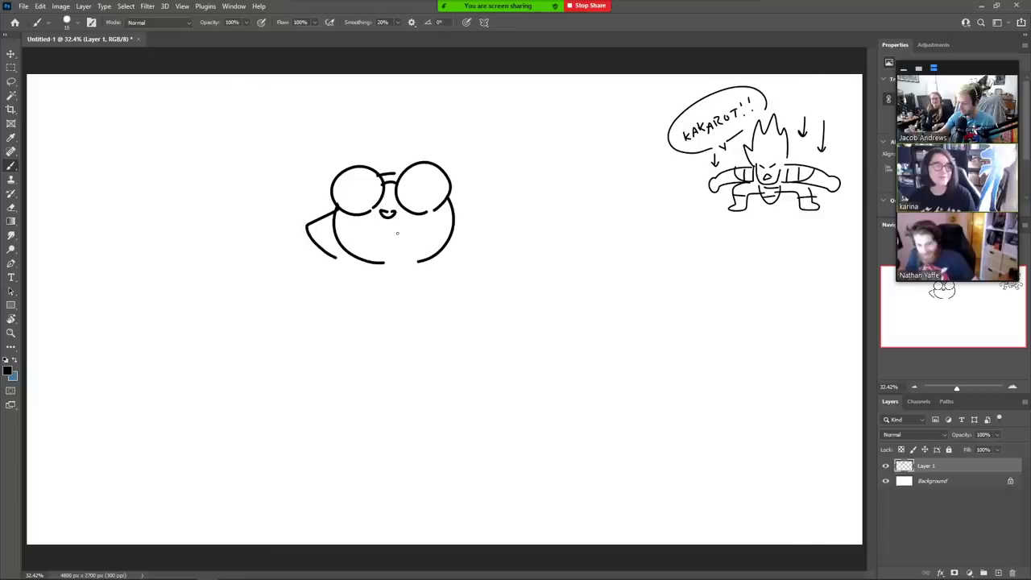
mouse_move(448, 199)
left_mouse_down()
mouse_move(496, 216)
mouse_move(457, 257)
left_mouse_up()
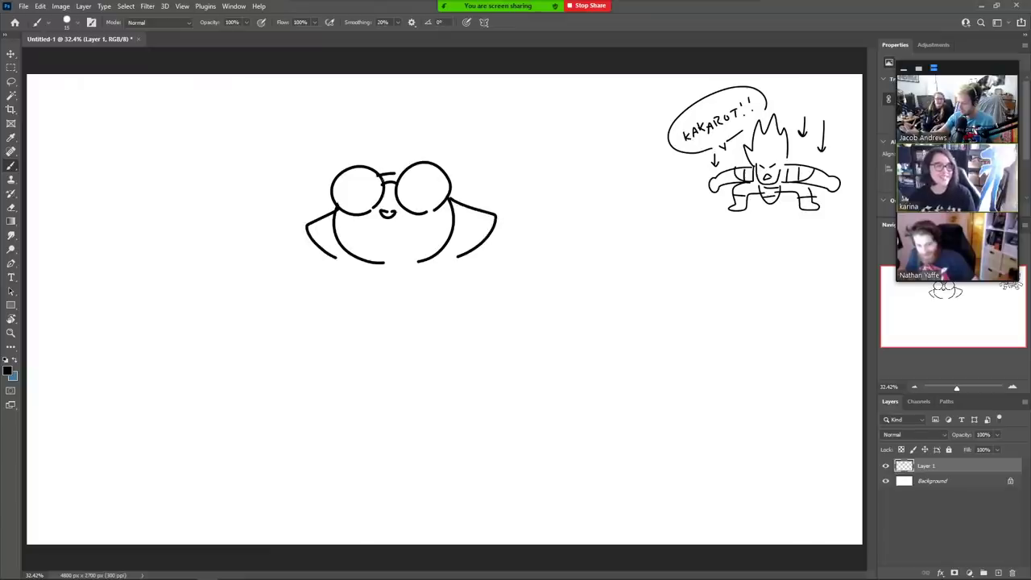
mouse_move(311, 228)
left_mouse_down()
mouse_move(325, 223)
mouse_move(330, 242)
mouse_move(316, 230)
mouse_move(340, 250)
left_mouse_up()
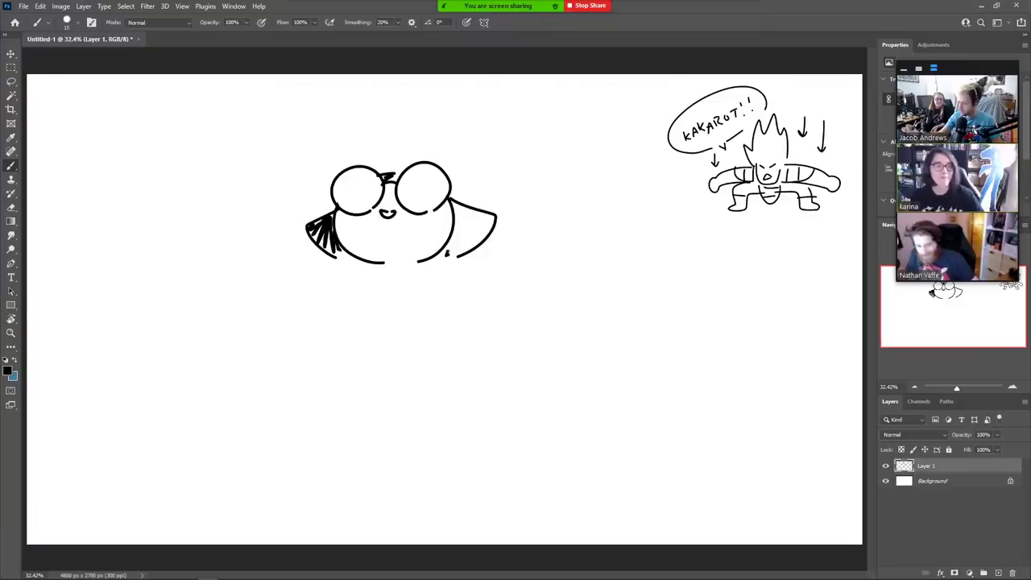
mouse_move(447, 252)
left_mouse_down()
mouse_move(461, 208)
mouse_move(469, 245)
mouse_move(478, 211)
mouse_move(488, 238)
mouse_move(489, 222)
left_mouse_up()
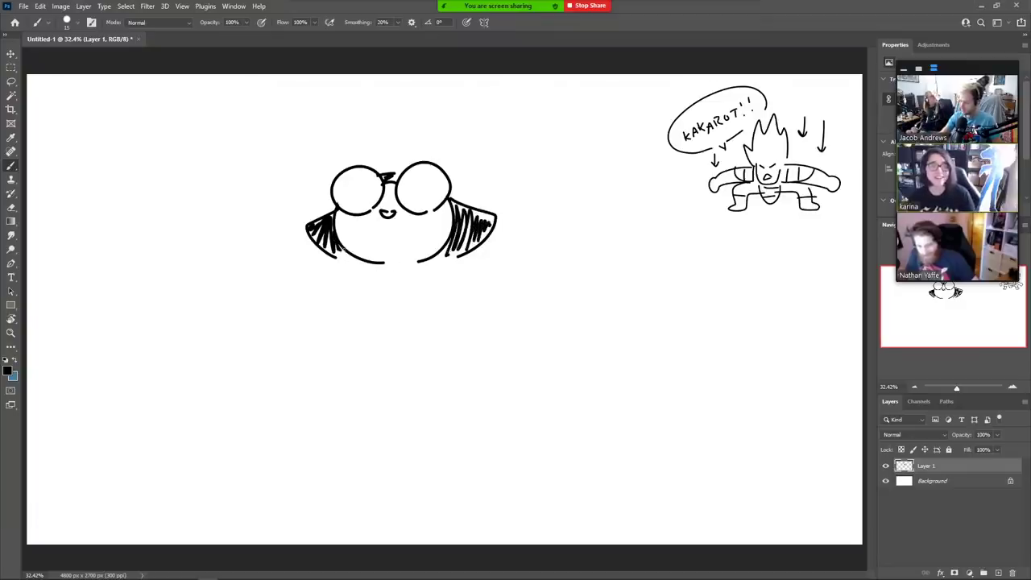
- Draw two short vertical neck lines below the head and a shoulder line sloping outward from each
left_click_drag(339, 247, 346, 279)
key("ctrl+z")
key("ctrl+z")
left_click_drag(443, 248, 442, 274)
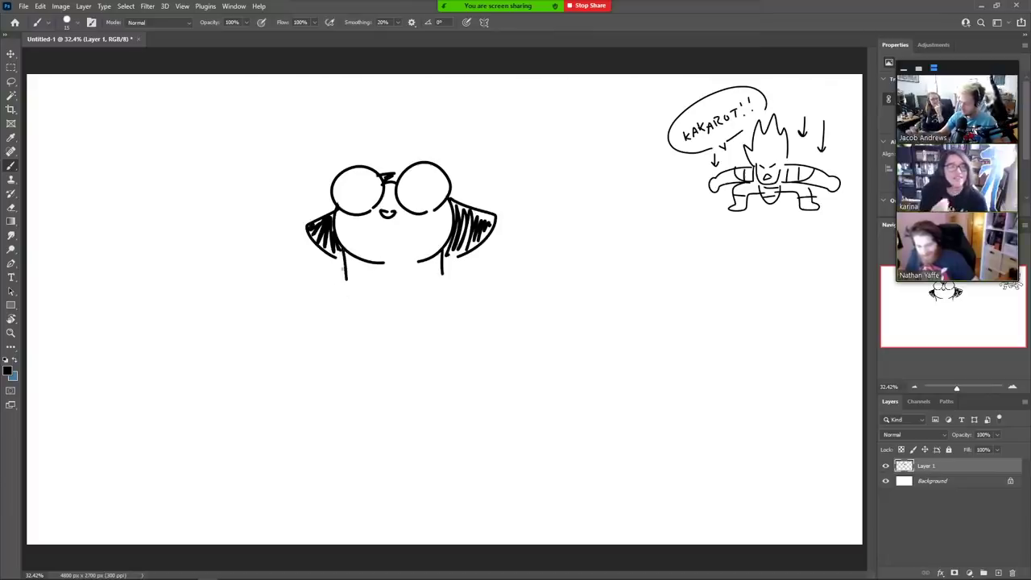
mouse_move(346, 274)
left_mouse_down()
mouse_move(347, 289)
mouse_move(320, 285)
left_mouse_up()
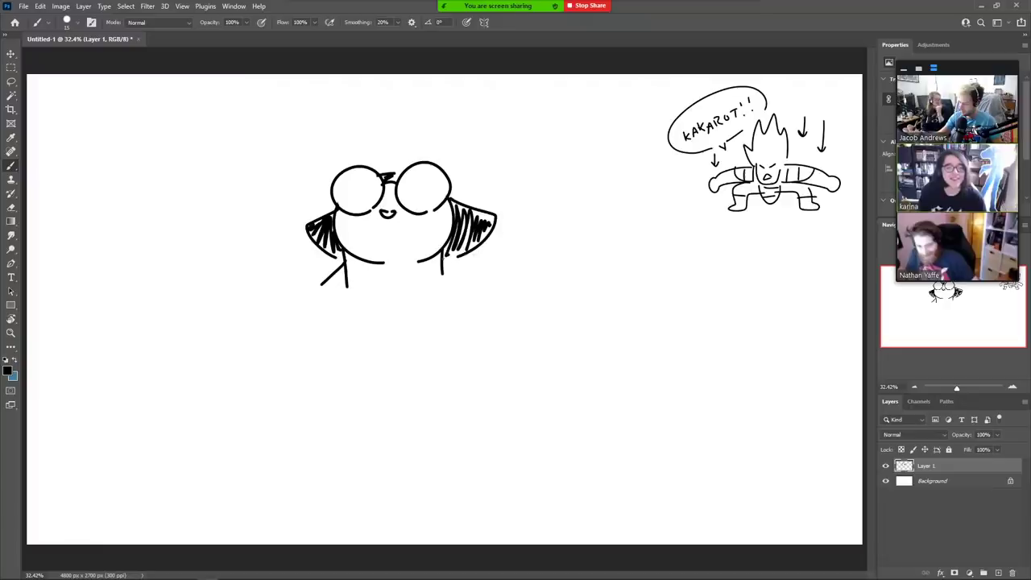
left_click_drag(442, 258, 473, 284)
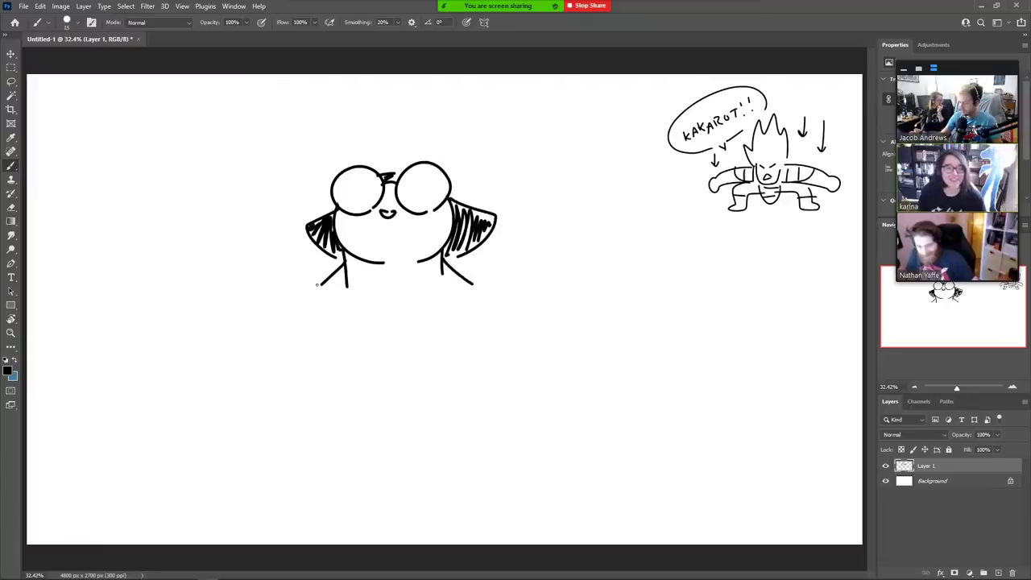
- Draw the bespectacled character's shoulder and bulky bent arm on the left side, ending in a wristwatch and a closed fist
mouse_move(322, 284)
left_mouse_down()
mouse_move(260, 332)
mouse_move(247, 427)
mouse_move(358, 440)
left_mouse_up()
left_click_drag(303, 371, 363, 401)
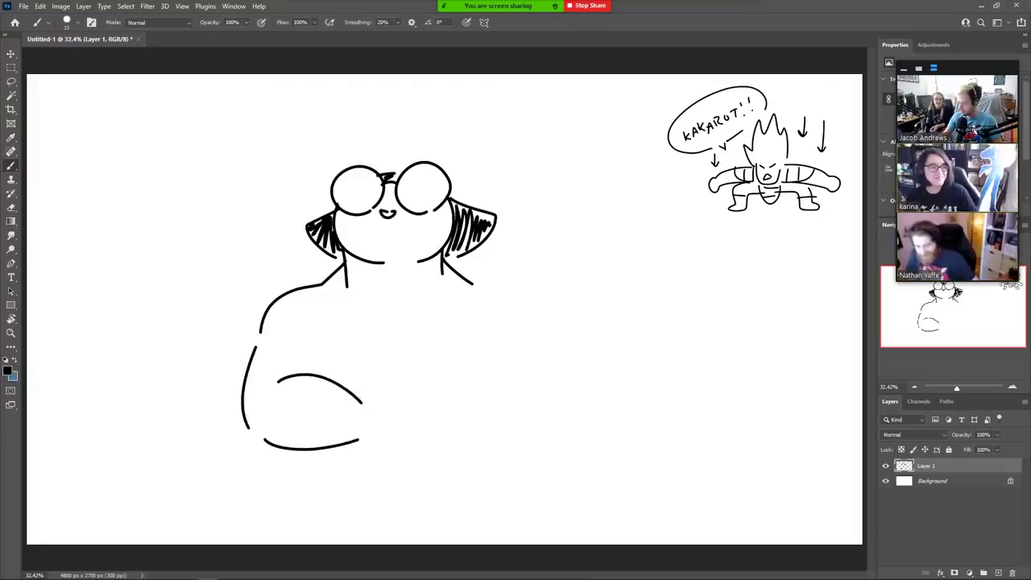
mouse_move(287, 338)
left_mouse_down()
mouse_move(333, 379)
mouse_move(359, 430)
mouse_move(378, 400)
left_mouse_up()
left_click_drag(379, 400, 372, 438)
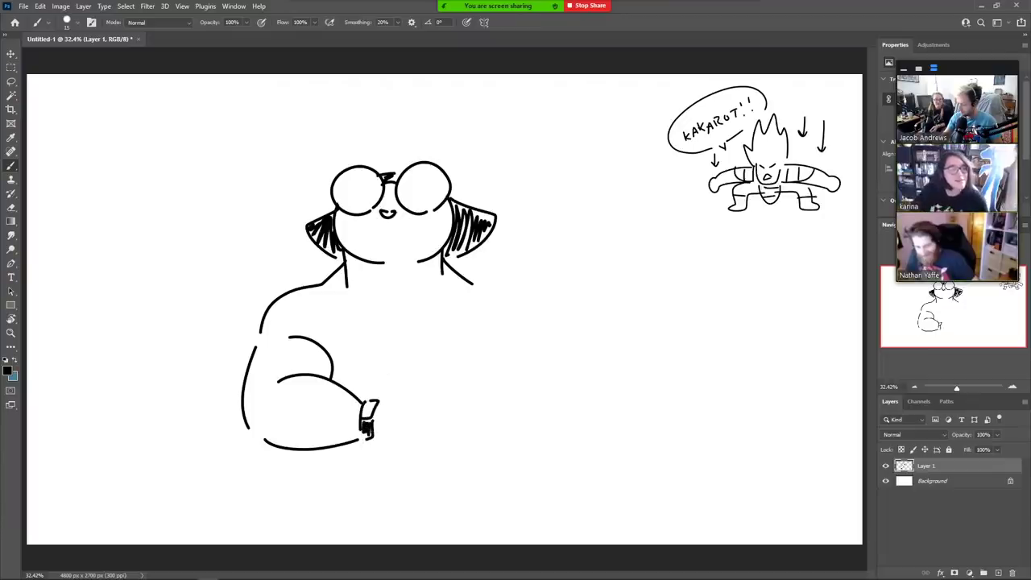
mouse_move(378, 402)
left_mouse_down()
mouse_move(414, 425)
mouse_move(399, 439)
mouse_move(413, 433)
left_mouse_up()
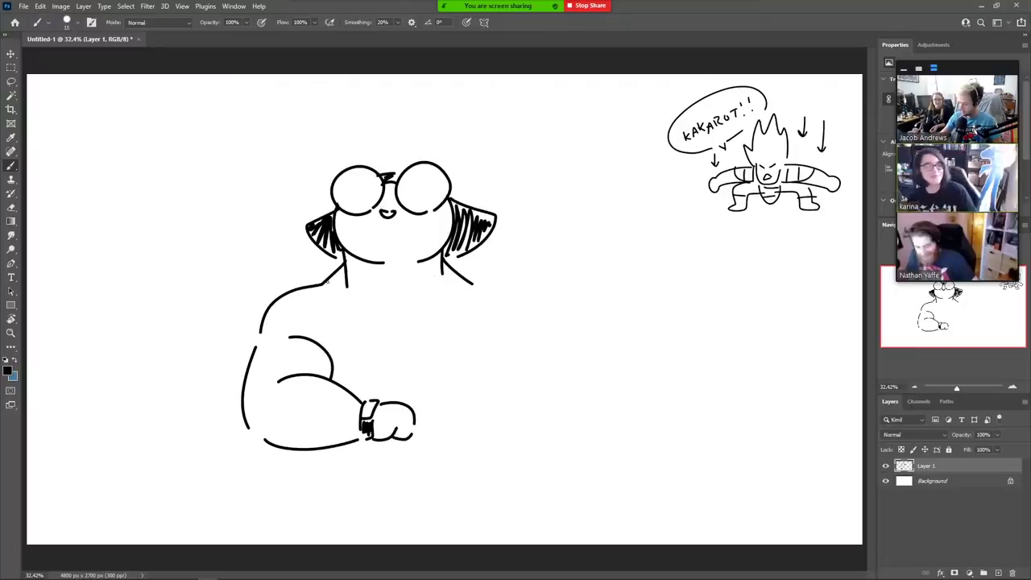
- Draw the shirt's curved neckline, the sleeve hems, the opposite shoulder and upper arm, and the start of the torso side
mouse_move(311, 288)
left_mouse_down()
mouse_move(447, 318)
mouse_move(470, 285)
left_mouse_up()
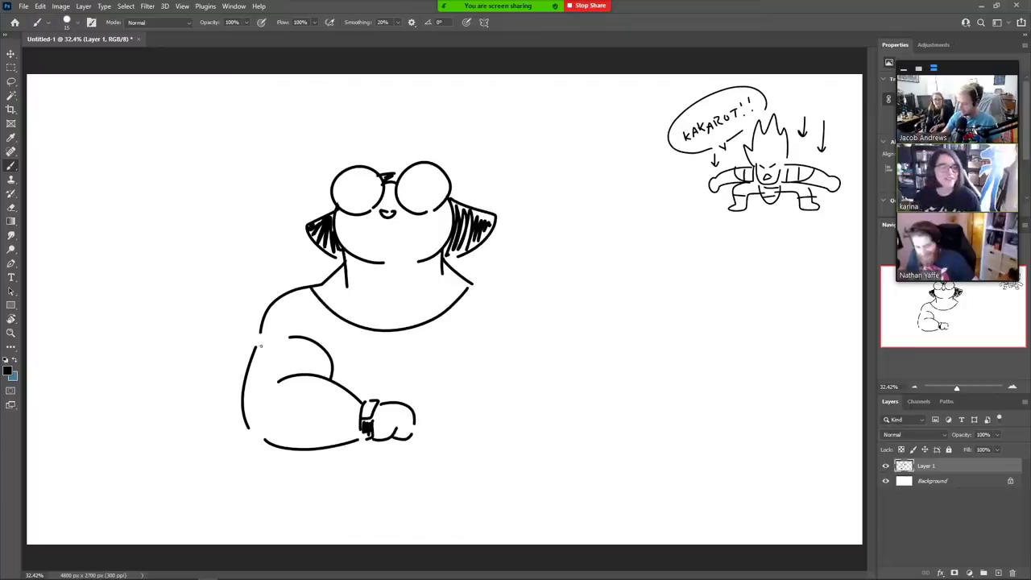
left_click_drag(253, 349, 296, 337)
mouse_move(495, 288)
left_mouse_down()
mouse_move(543, 355)
mouse_move(501, 365)
left_mouse_up()
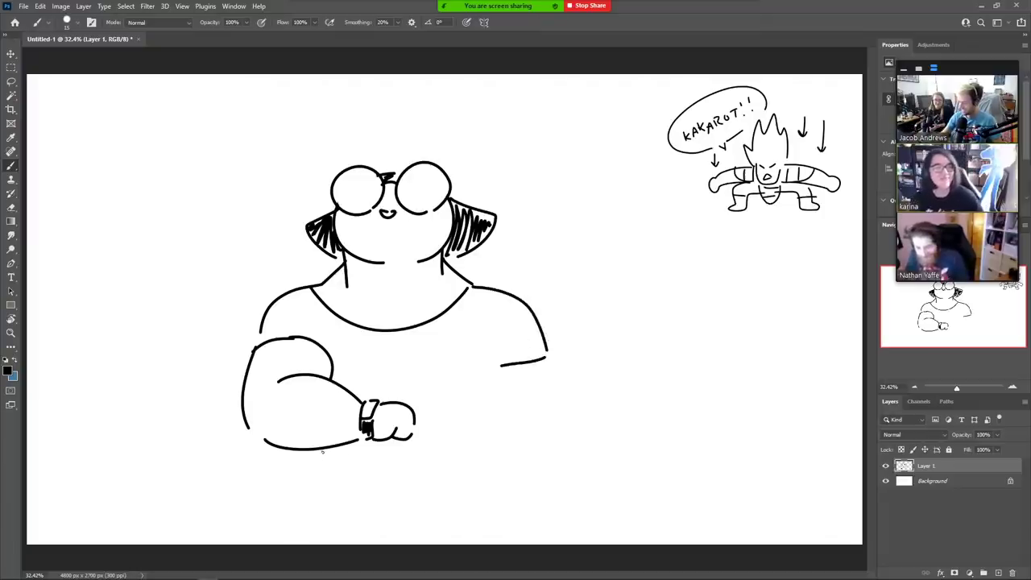
left_click_drag(322, 452, 327, 468)
left_click_drag(546, 357, 540, 422)
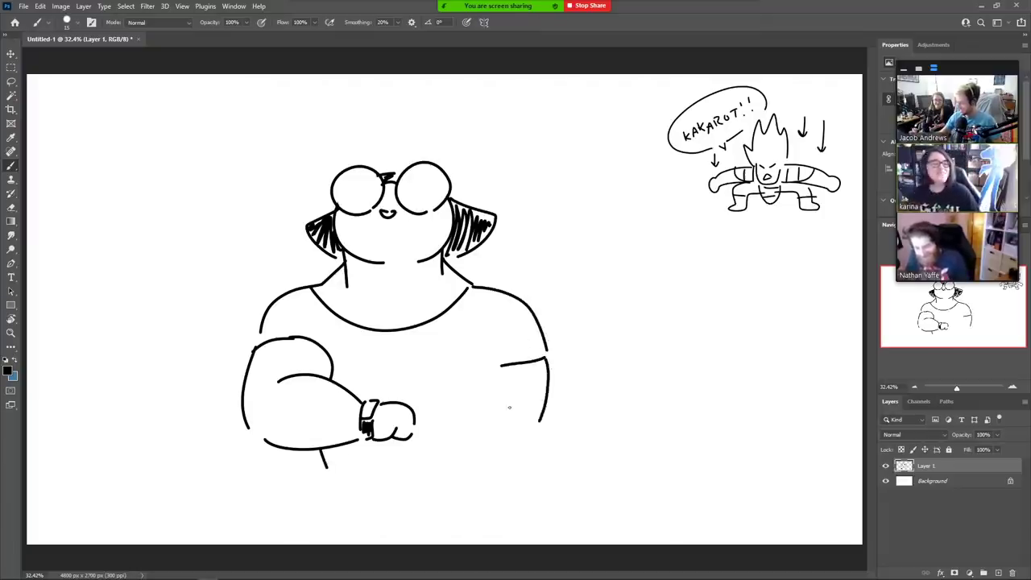
- Draw the second forearm with its hand pointing at the watch, clean up the overlapping line, and complete the sleeve hem
mouse_move(469, 371)
left_mouse_down()
mouse_move(478, 422)
mouse_move(457, 382)
mouse_move(435, 425)
mouse_move(475, 468)
left_mouse_up()
left_click_drag(509, 475, 535, 434)
mouse_move(456, 378)
left_mouse_down()
mouse_move(428, 372)
mouse_move(419, 386)
mouse_move(414, 377)
mouse_move(434, 368)
mouse_move(393, 392)
mouse_move(403, 390)
left_mouse_up()
key("e")
left_click_drag(469, 393, 478, 422)
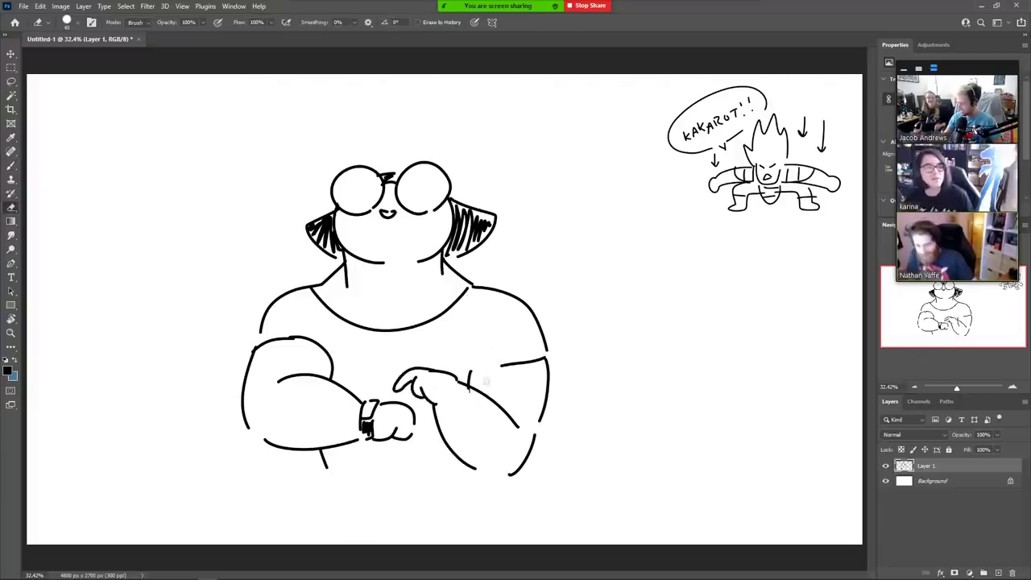
key("b")
left_click_drag(471, 372, 490, 366)
- Draw the character's waistline and two short legs with small feet below the torso
left_click_drag(341, 469, 437, 468)
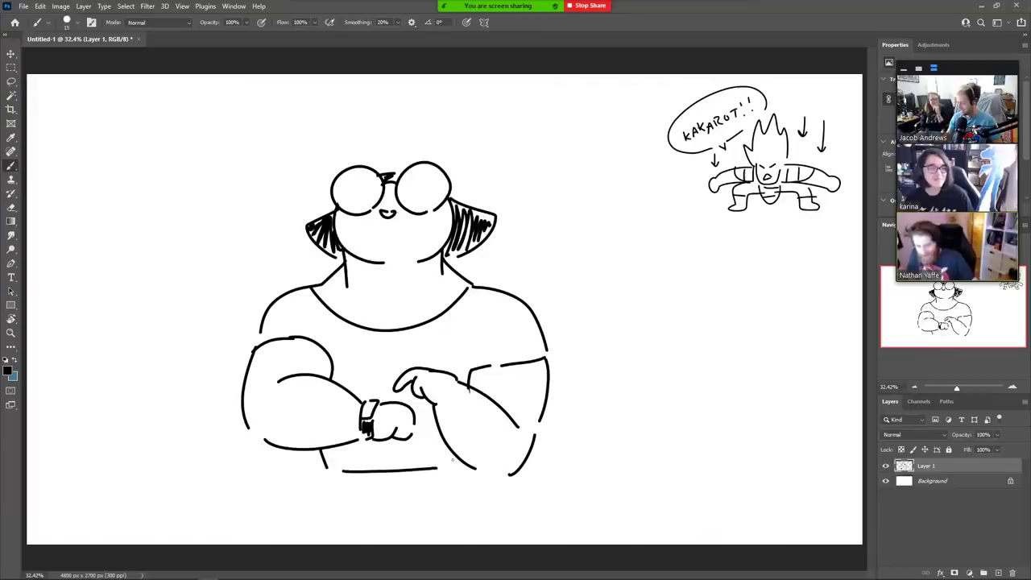
mouse_move(325, 467)
left_mouse_down()
mouse_move(343, 527)
mouse_move(367, 504)
mouse_move(430, 503)
mouse_move(477, 527)
mouse_move(476, 480)
left_mouse_up()
key("ctrl+z")
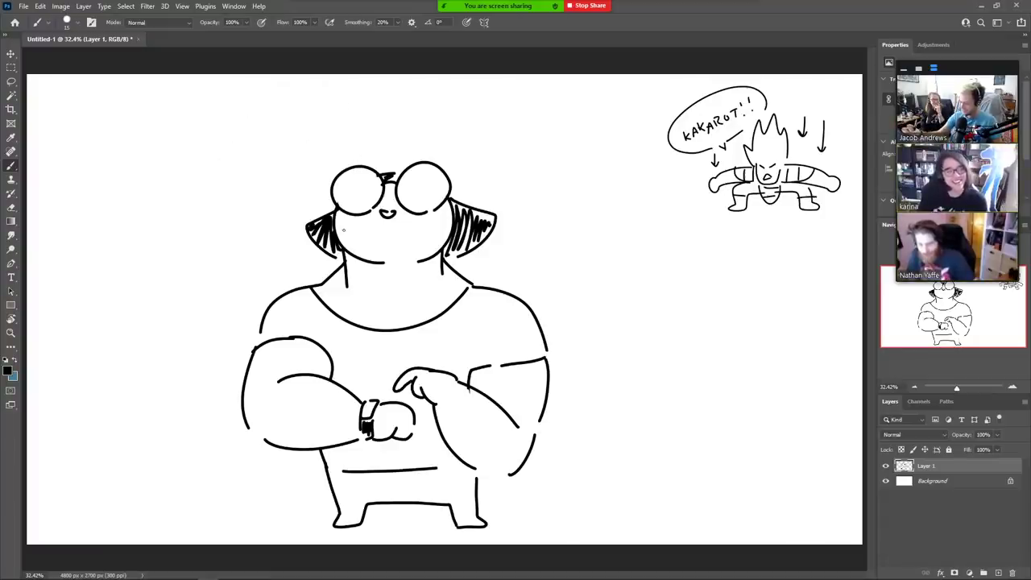
- Letter "TIME 2 WHIP ASS" above the character's head and enclose it in a speech bubble with a tail
left_click_drag(238, 112, 240, 129)
mouse_move(225, 117)
left_mouse_down()
mouse_move(279, 106)
mouse_move(283, 121)
left_mouse_up()
mouse_move(291, 105)
left_mouse_down()
mouse_move(302, 103)
mouse_move(302, 121)
mouse_move(343, 96)
mouse_move(351, 113)
left_mouse_up()
mouse_move(208, 161)
left_mouse_down()
mouse_move(229, 159)
mouse_move(234, 171)
left_mouse_up()
mouse_move(240, 153)
left_mouse_down()
mouse_move(242, 171)
mouse_move(241, 162)
left_mouse_up()
mouse_move(247, 153)
left_mouse_down()
mouse_move(248, 166)
mouse_move(288, 143)
mouse_move(295, 159)
left_mouse_up()
left_click_drag(282, 155, 299, 157)
left_click_drag(319, 135, 313, 154)
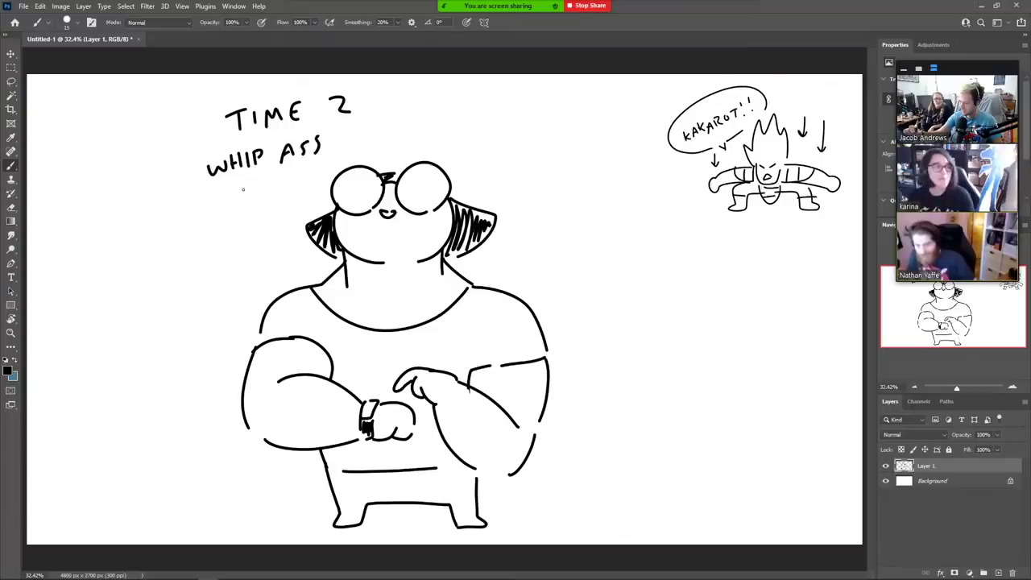
mouse_move(242, 193)
left_mouse_down()
mouse_move(185, 153)
mouse_move(318, 78)
mouse_move(383, 136)
mouse_move(290, 178)
mouse_move(320, 169)
left_mouse_up()
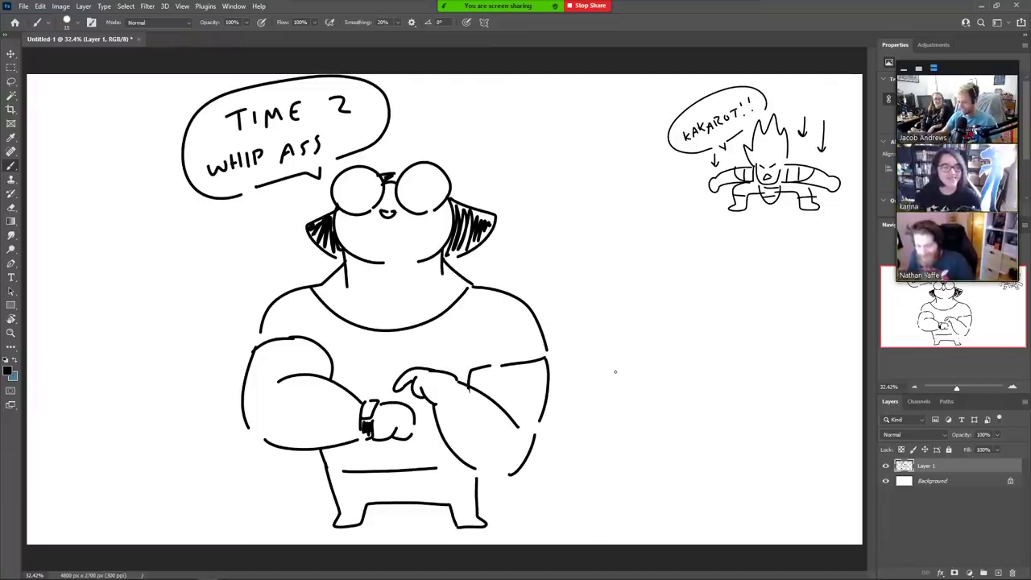
- Select the muscular character with its speech bubble, scale it down slightly, and clear the selection
key("l")
mouse_move(141, 435)
left_mouse_down()
mouse_move(219, 73)
mouse_move(614, 488)
mouse_move(147, 483)
mouse_move(144, 439)
left_mouse_up()
key("ctrl+t")
left_click_drag(653, 75, 619, 107)
key("Return")
key("ctrl+d")
key("b")
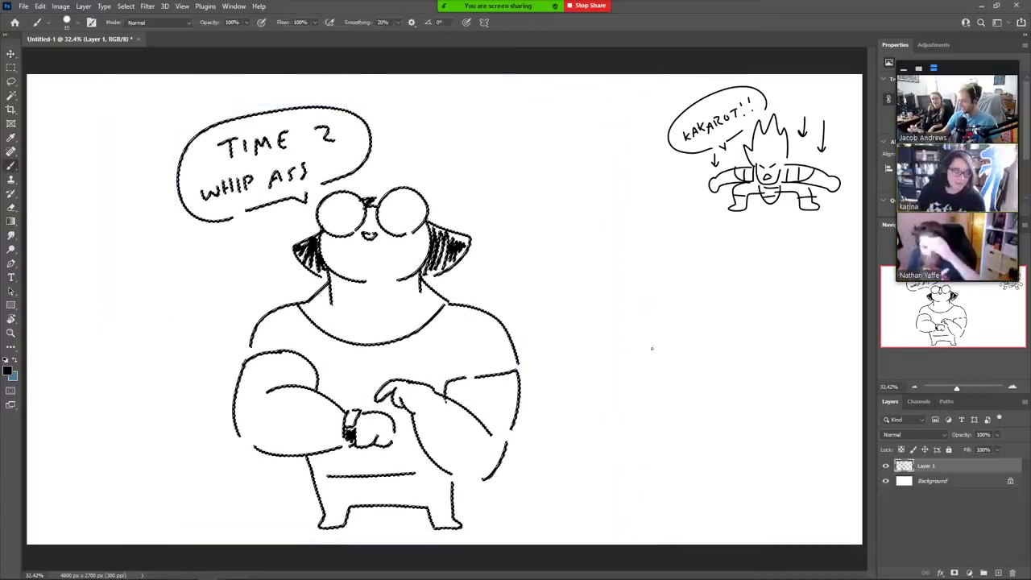
- Select the character and speech bubble again, shrink them into the canvas's upper-left corner, and deselect
key("l")
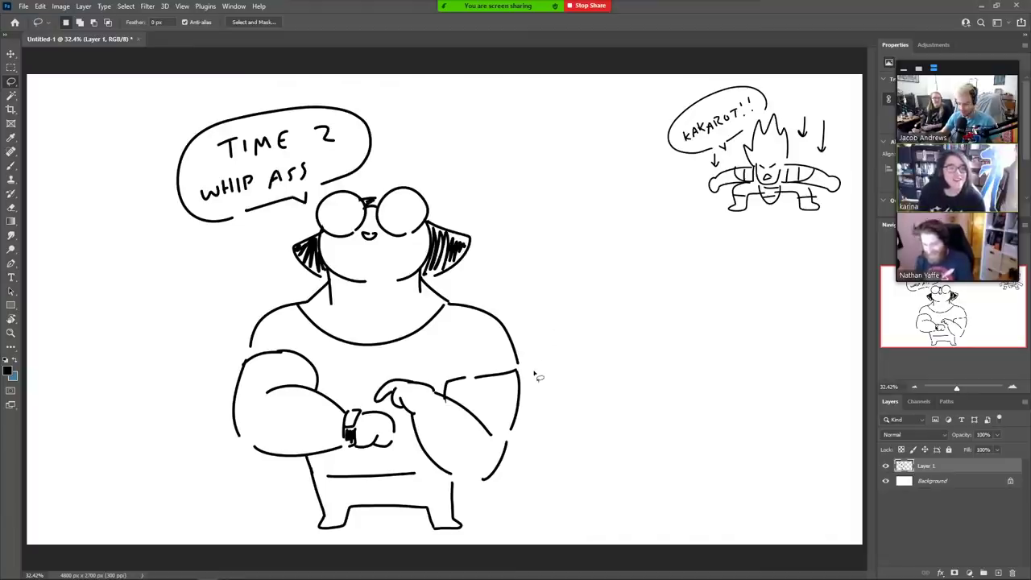
key("v")
key("l")
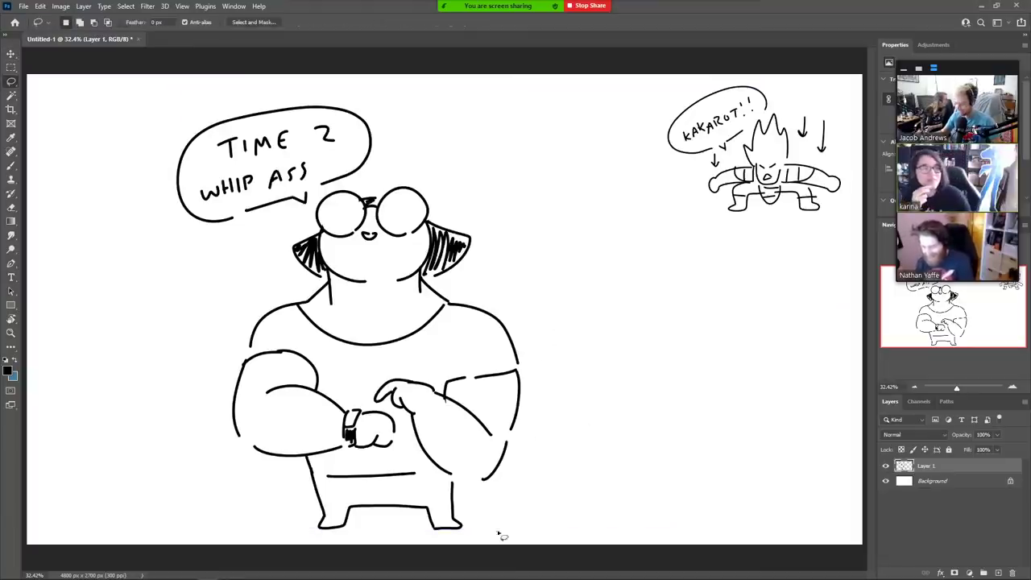
mouse_move(501, 535)
left_mouse_down()
mouse_move(205, 447)
mouse_move(453, 113)
mouse_move(508, 544)
left_mouse_up()
key("ctrl+t")
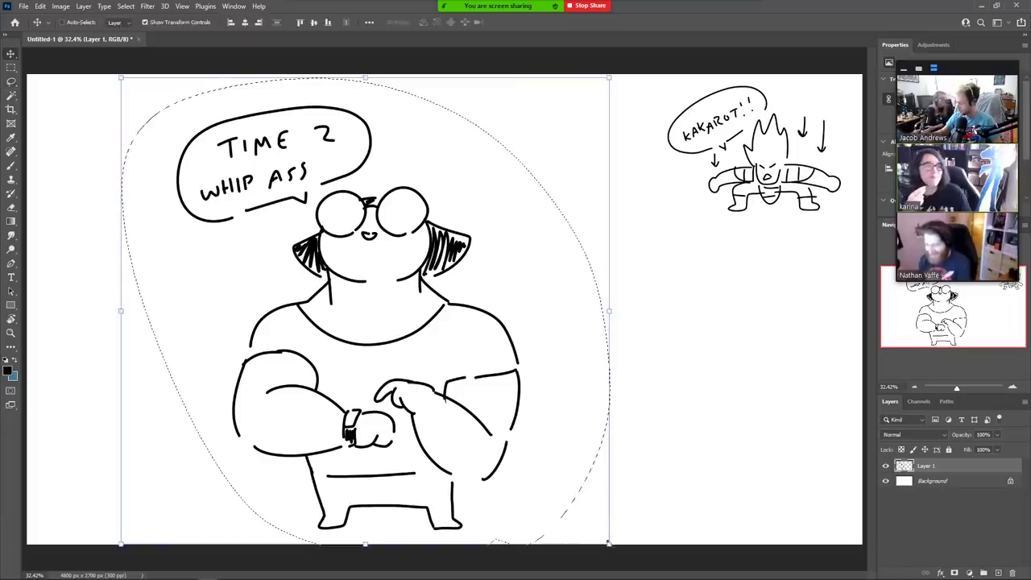
mouse_move(610, 544)
left_mouse_down()
mouse_move(552, 483)
mouse_move(453, 313)
mouse_move(310, 286)
mouse_move(241, 285)
mouse_move(262, 309)
mouse_move(220, 267)
left_mouse_up()
key("Return")
key("v")
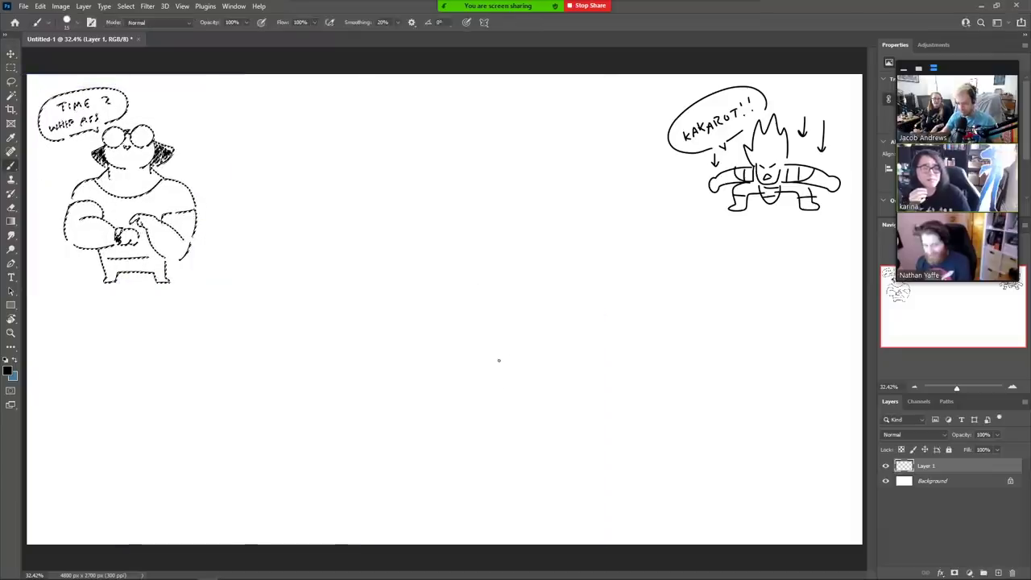
key("l")
key("ctrl+d")
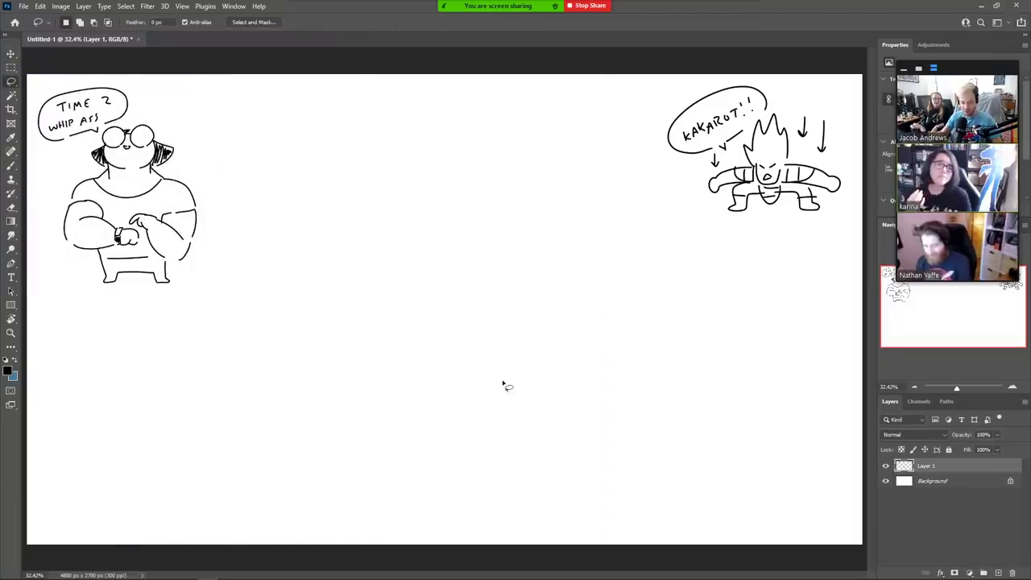
- Draw a left-facing horse on the empty lower part of the canvas, with a simple face, ears, four legs and a raised tail
key("b")
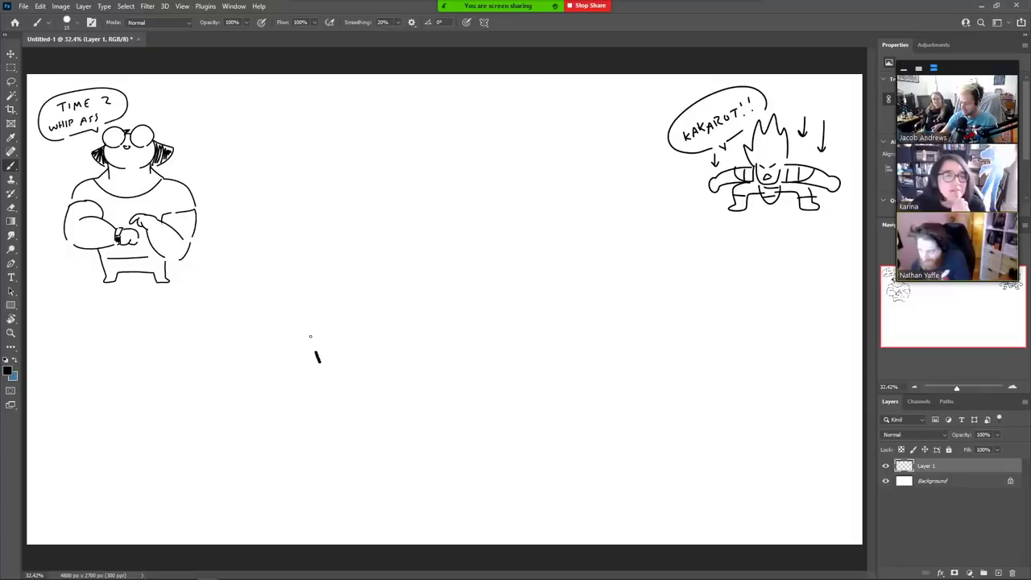
mouse_move(310, 337)
left_mouse_down()
mouse_move(233, 337)
mouse_move(252, 360)
mouse_move(285, 330)
mouse_move(290, 417)
left_mouse_up()
left_click_drag(319, 358, 376, 371)
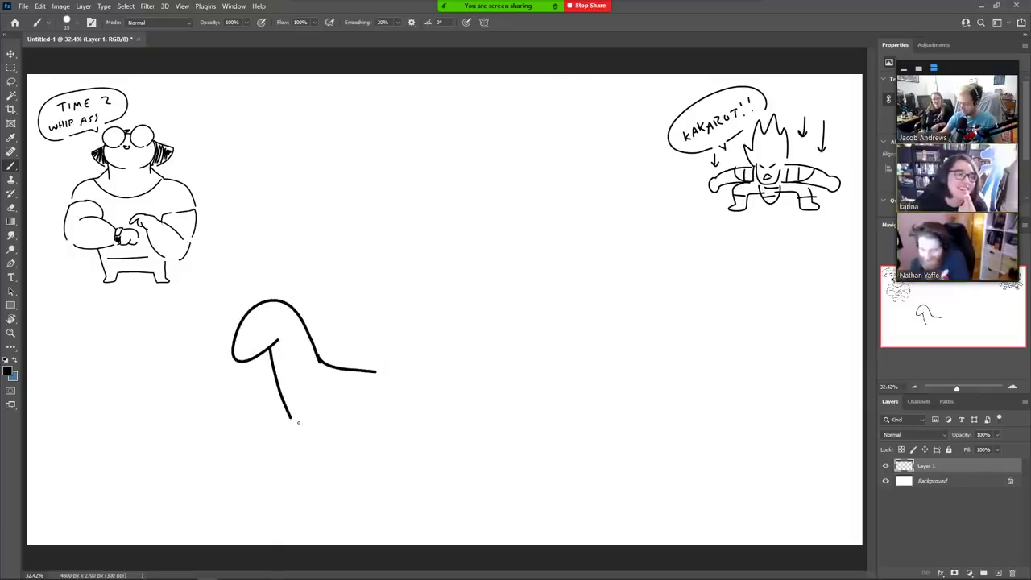
mouse_move(309, 426)
left_mouse_down()
mouse_move(361, 430)
mouse_move(400, 418)
mouse_move(386, 375)
left_mouse_up()
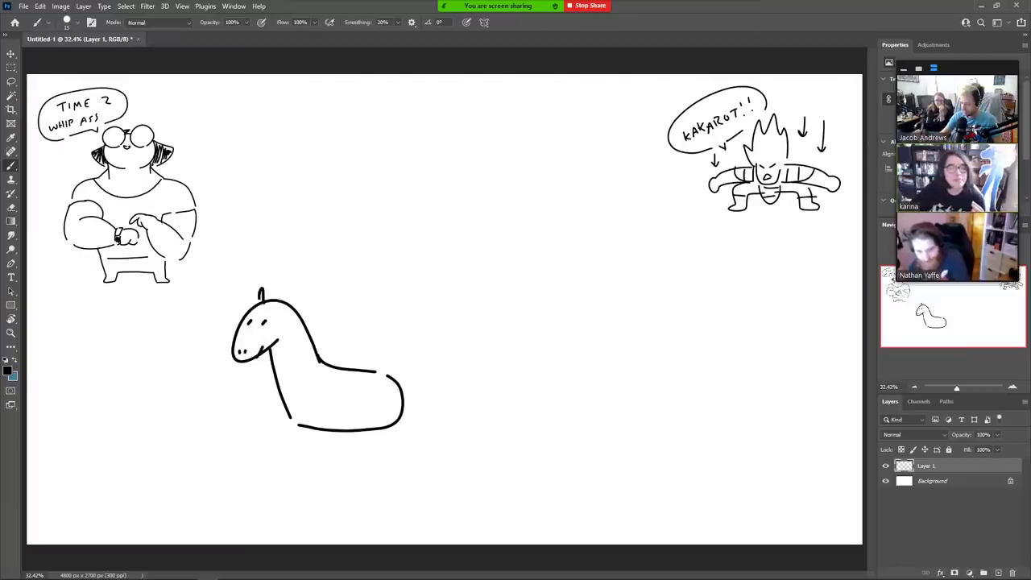
mouse_move(284, 418)
left_mouse_down()
mouse_move(267, 471)
mouse_move(293, 427)
mouse_move(319, 492)
mouse_move(321, 433)
left_mouse_up()
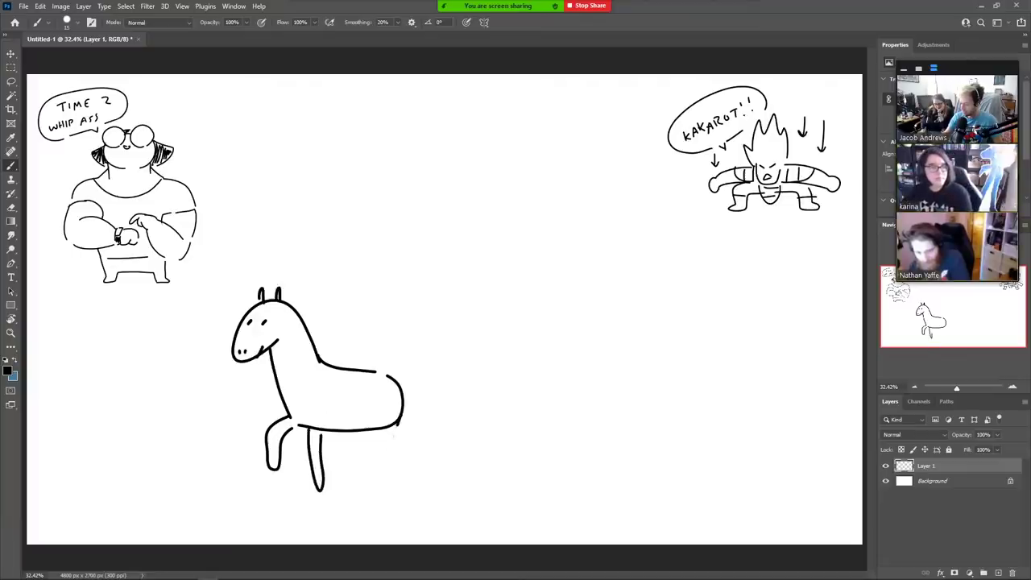
mouse_move(400, 430)
left_mouse_down()
mouse_move(366, 481)
mouse_move(379, 441)
mouse_move(403, 484)
mouse_move(388, 456)
left_mouse_up()
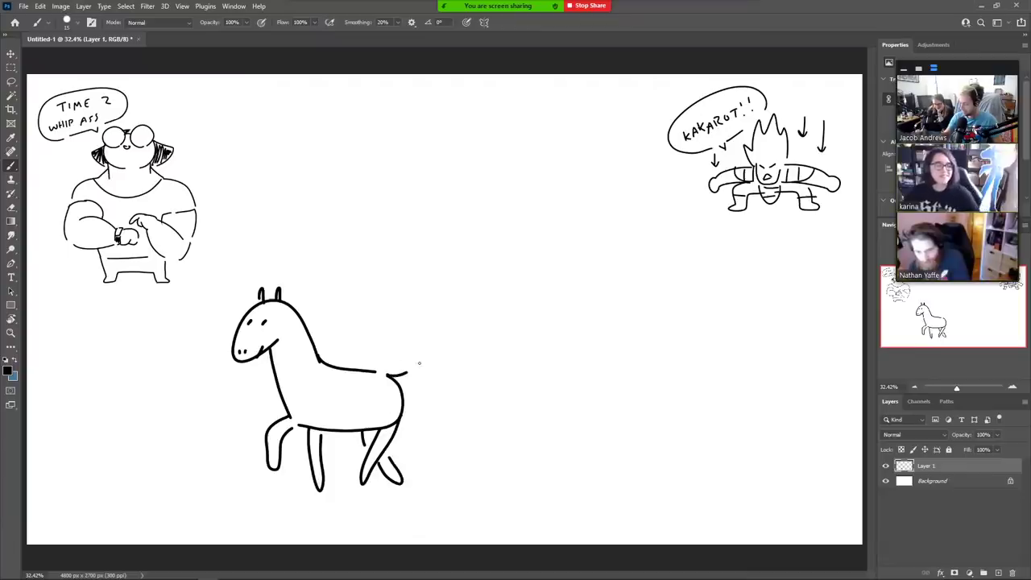
mouse_move(407, 372)
left_mouse_down()
mouse_move(439, 334)
mouse_move(433, 357)
mouse_move(444, 352)
mouse_move(404, 390)
left_mouse_up()
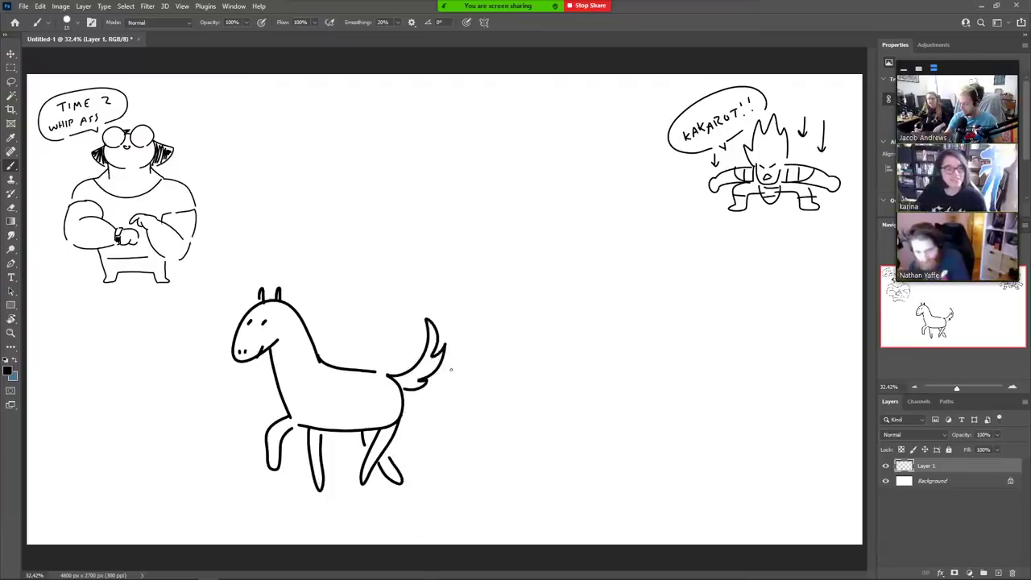
- Replace the horse's dot eyes with oval eyes and pupils, and add a wavy mane along the neck
key("e")
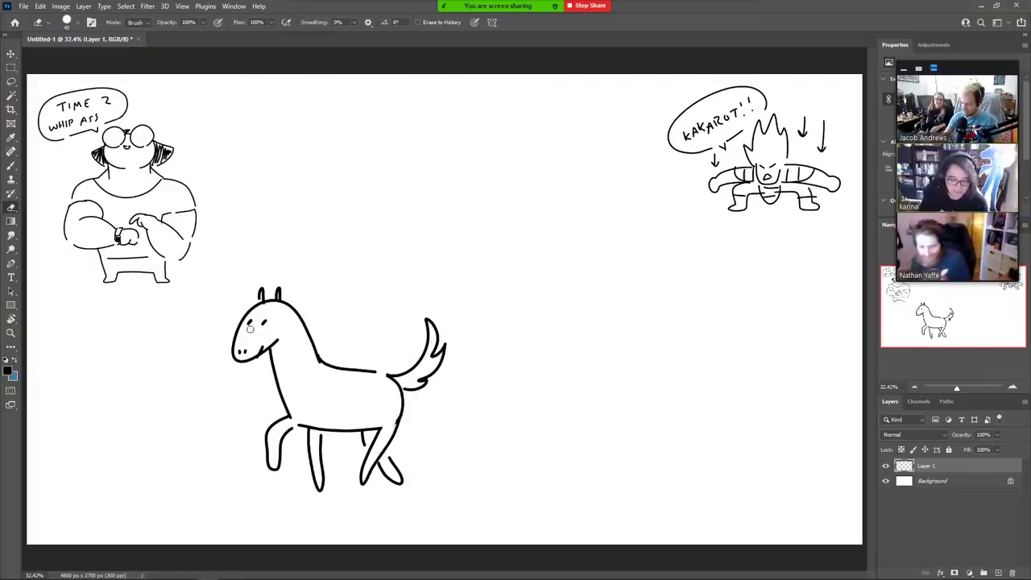
left_click_drag(260, 320, 265, 322)
key("b")
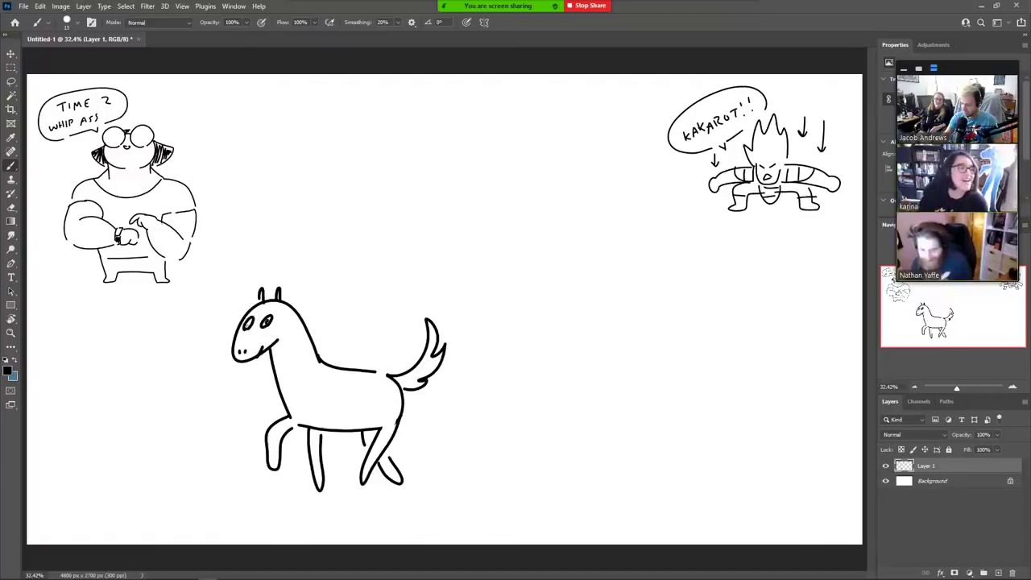
left_click_drag(248, 320, 248, 326)
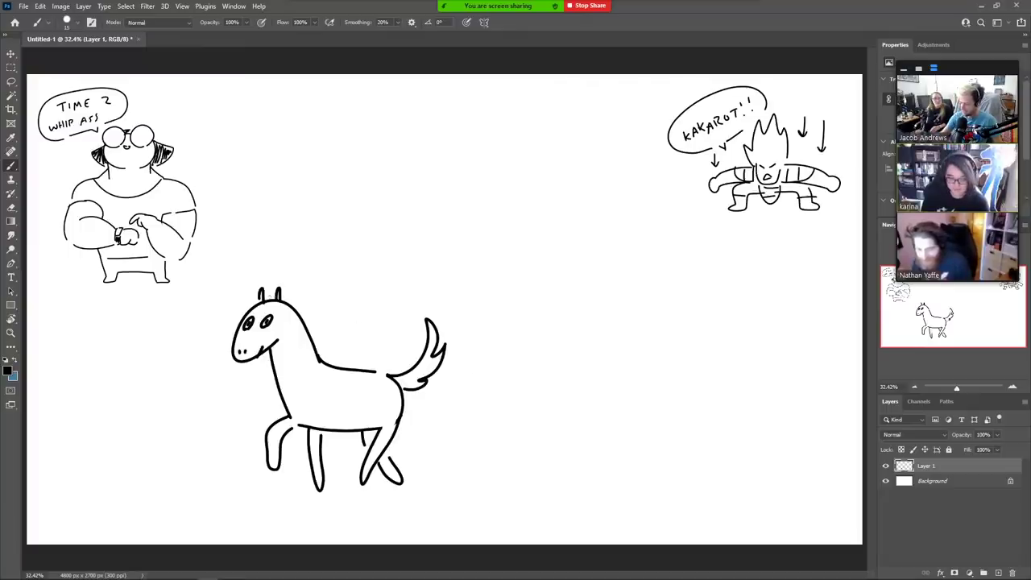
mouse_move(282, 296)
left_mouse_down()
mouse_move(300, 295)
mouse_move(321, 315)
mouse_move(322, 342)
left_mouse_up()
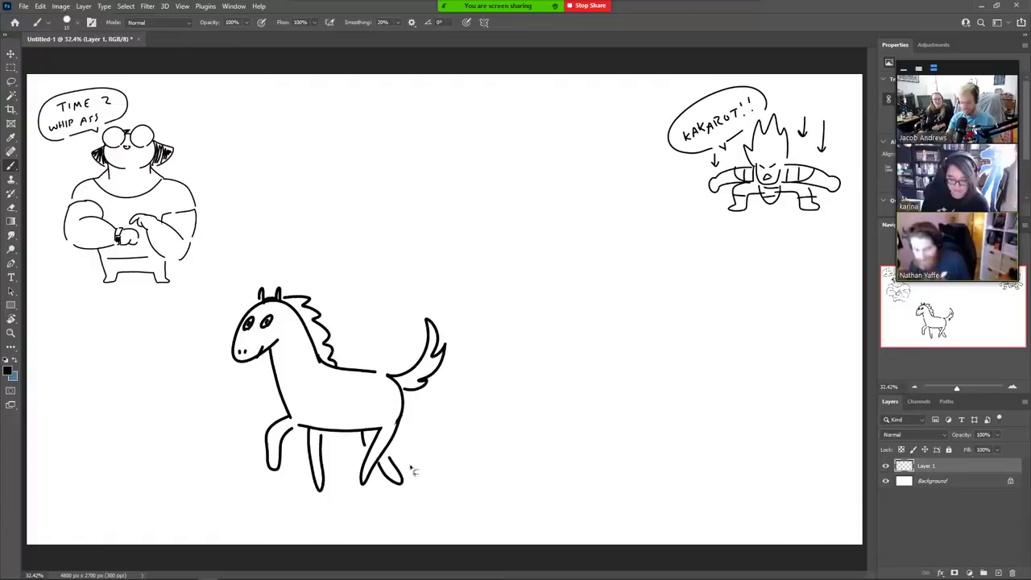
- Select the horse, shift it slightly left, and place a duplicate beside it on the right
key("l")
mouse_move(422, 516)
left_mouse_down()
mouse_move(226, 467)
mouse_move(511, 410)
mouse_move(481, 458)
left_mouse_up()
key("v")
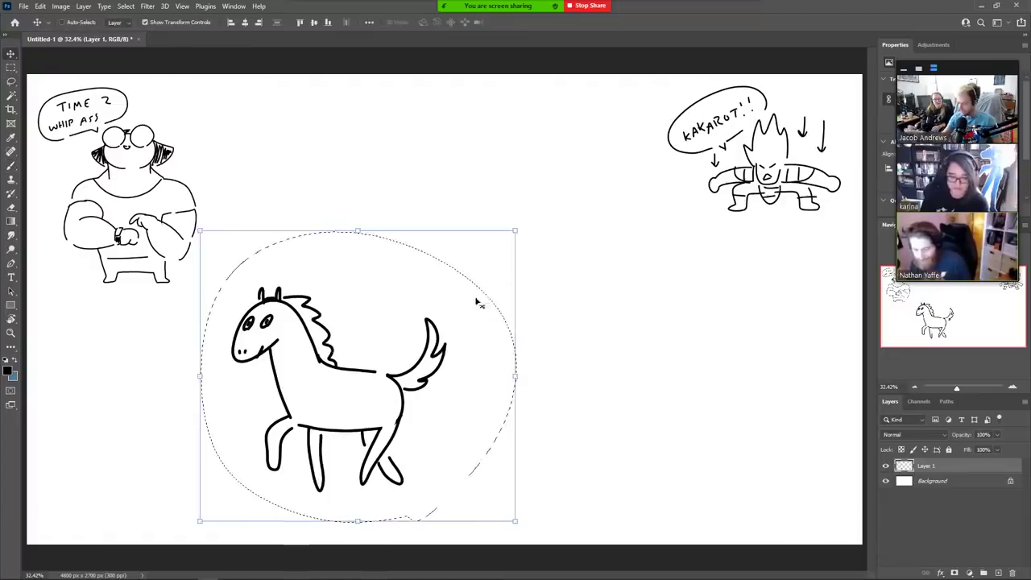
left_click_drag(470, 325, 442, 329)
mouse_move(335, 406)
left_mouse_down("alt")
mouse_move(593, 409)
mouse_move(647, 396)
left_mouse_up("alt")
key("l")
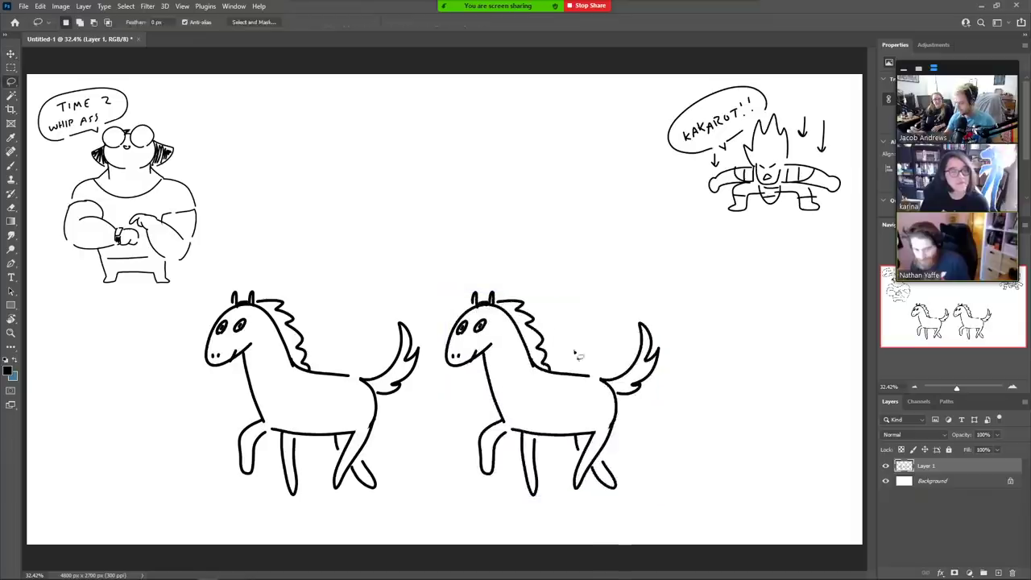
- Turn the duplicated horse into a zebra with a shaded mane, muzzle and tail and black stripes on its neck and body
key("b")
mouse_move(517, 330)
left_mouse_down()
mouse_move(494, 379)
mouse_move(528, 395)
left_mouse_up()
mouse_move(499, 301)
left_mouse_down()
mouse_move(529, 322)
mouse_move(536, 348)
left_mouse_up()
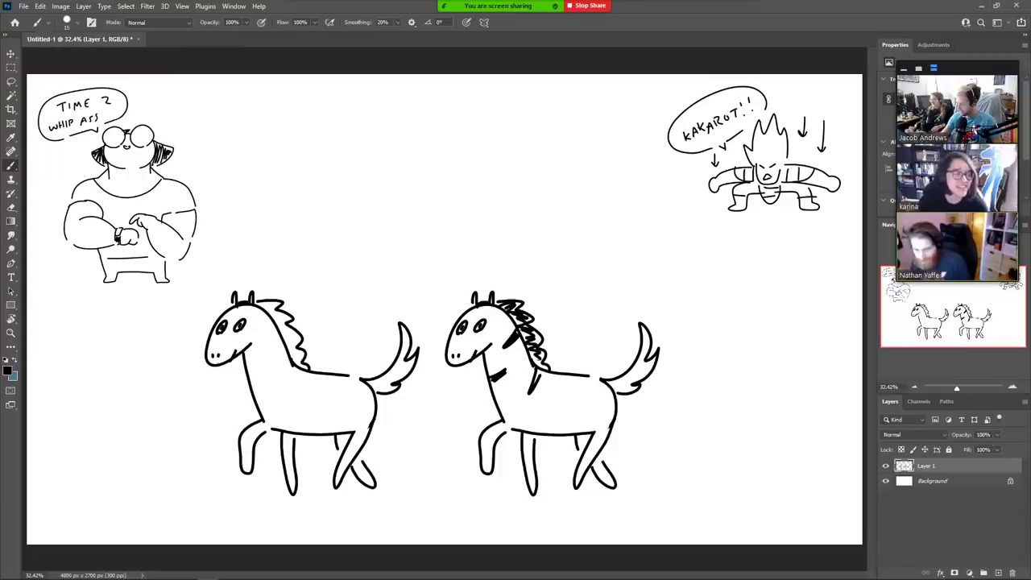
left_click_drag(526, 313, 543, 337)
left_click_drag(452, 344, 482, 348)
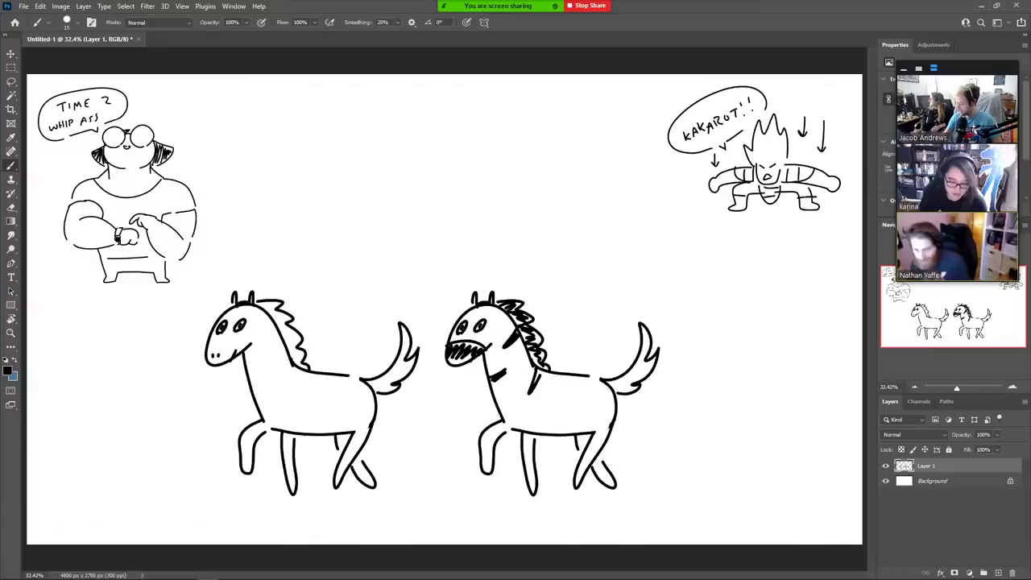
mouse_move(500, 411)
left_mouse_down()
mouse_move(520, 397)
mouse_move(570, 401)
mouse_move(618, 377)
mouse_move(633, 382)
mouse_move(651, 362)
mouse_move(646, 330)
mouse_move(649, 348)
left_mouse_up()
left_click_drag(588, 379, 594, 431)
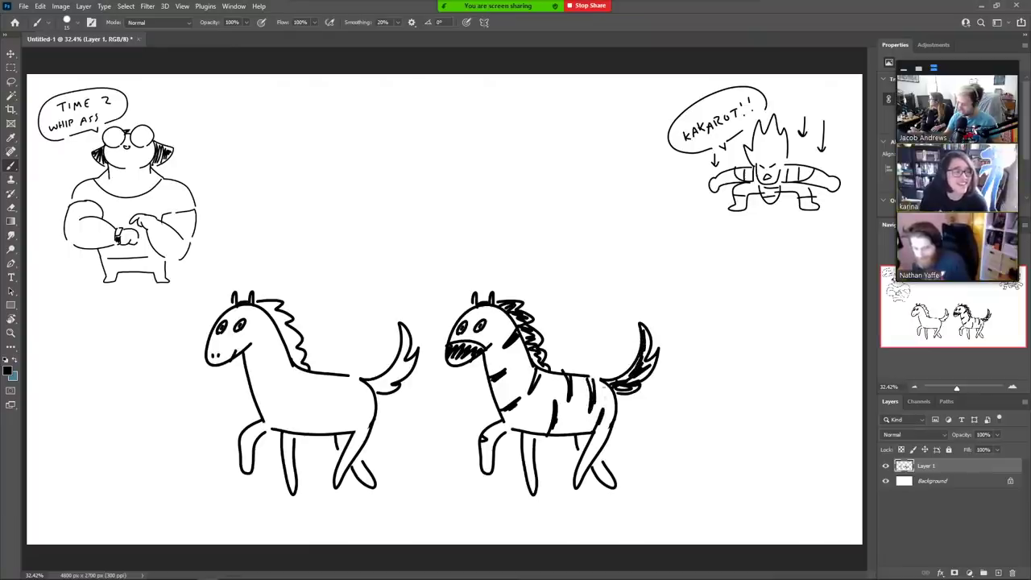
mouse_move(450, 359)
left_mouse_down()
mouse_move(461, 363)
mouse_move(453, 348)
mouse_move(476, 364)
mouse_move(464, 354)
mouse_move(478, 344)
left_mouse_up()
- Finish the zebra's muzzle, then lasso the plain horse and place a duplicate in the empty space above the pair
key("e")
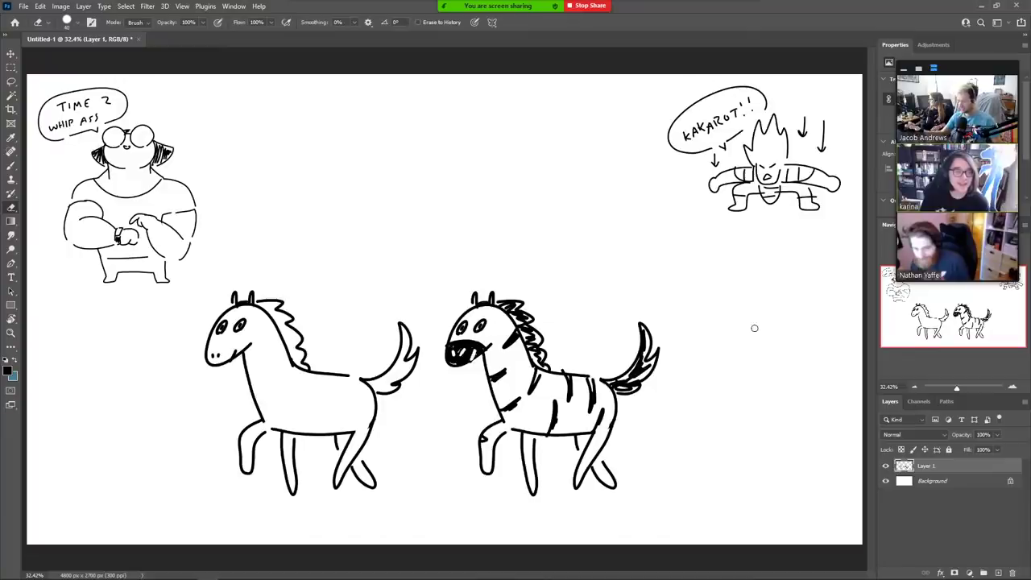
key("v")
key("l")
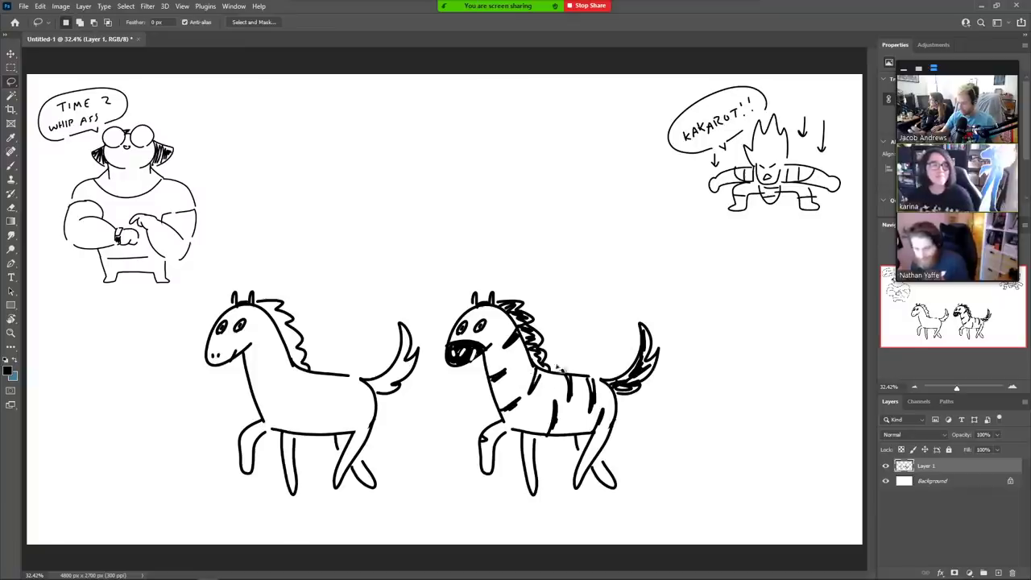
mouse_move(290, 515)
left_mouse_down()
mouse_move(240, 518)
mouse_move(393, 264)
mouse_move(436, 432)
mouse_move(363, 524)
left_mouse_up()
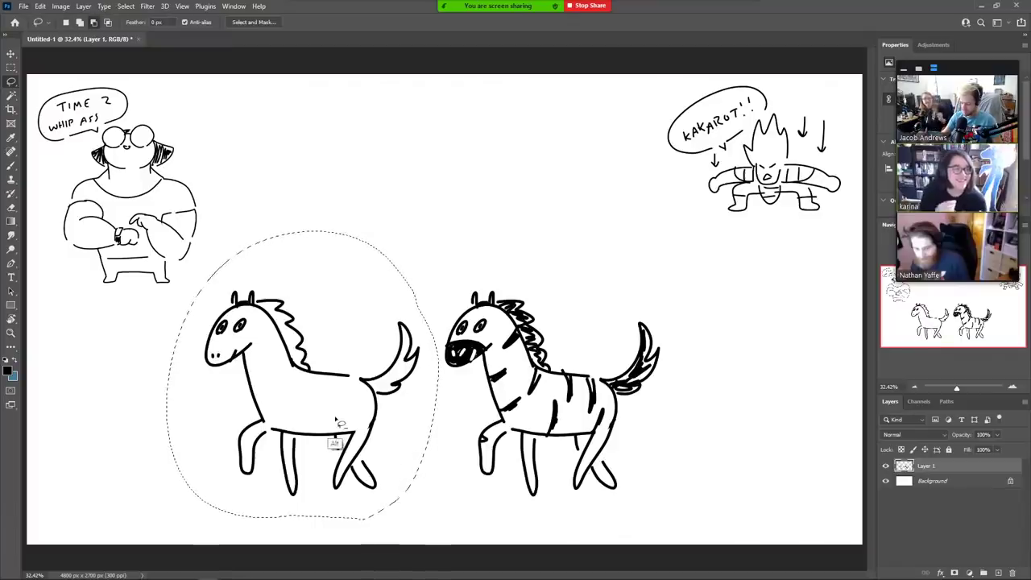
key("v")
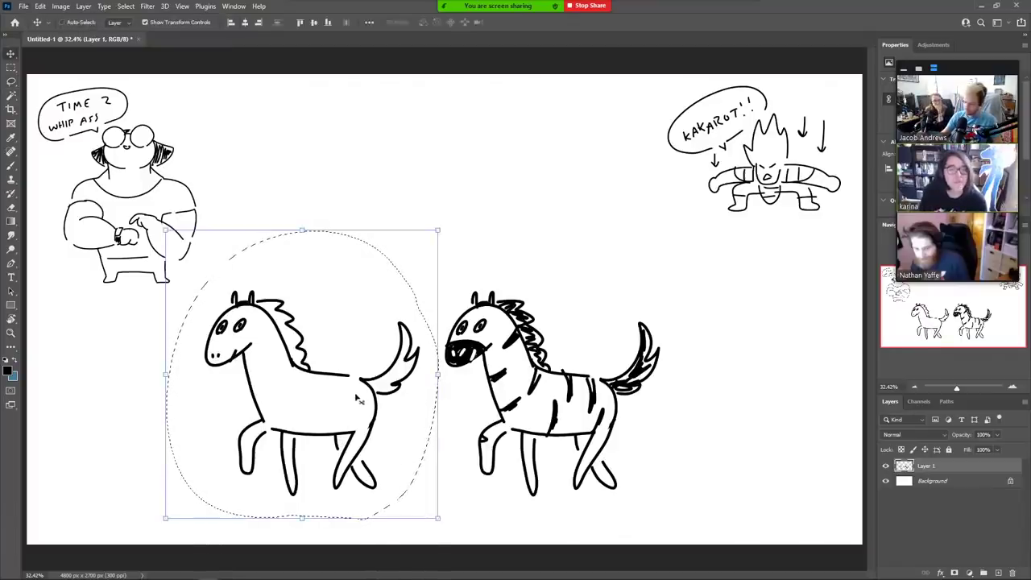
mouse_move(342, 406)
left_mouse_down()
mouse_move(439, 246)
mouse_move(441, 224)
mouse_move(422, 214)
left_mouse_up()
key("l")
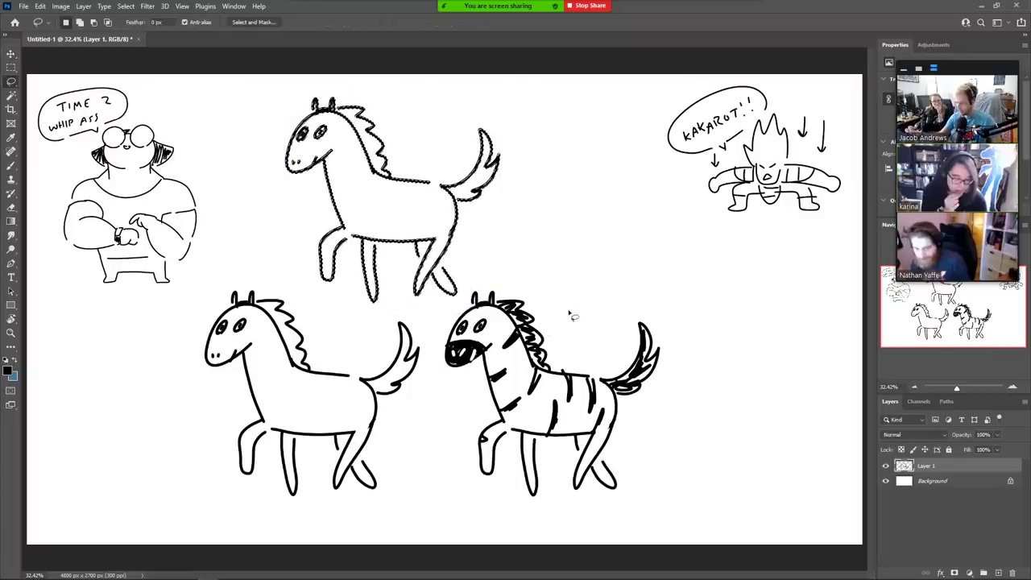
- Select the lower horse and zebra together, move them to the canvas's lower-left area, and deselect them
mouse_move(372, 545)
left_mouse_down()
mouse_move(247, 247)
mouse_move(327, 311)
mouse_move(439, 316)
mouse_move(469, 286)
mouse_move(685, 309)
mouse_move(677, 506)
left_mouse_up()
key("v")
mouse_move(626, 444)
left_mouse_down()
mouse_move(635, 451)
mouse_move(499, 462)
left_mouse_up()
key("ctrl+d")
key("l")
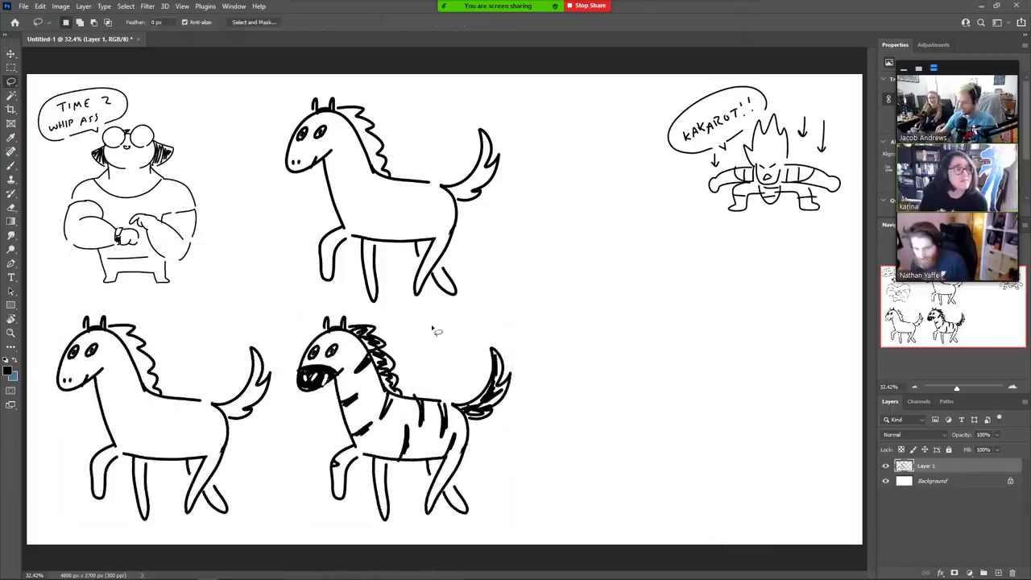
- Select the upper horse copy and move it down into the free space to the right of the zebra
mouse_move(433, 331)
left_mouse_down()
mouse_move(257, 138)
mouse_move(472, 335)
mouse_move(435, 331)
left_mouse_up()
key("v")
mouse_move(507, 253)
left_mouse_down()
mouse_move(575, 271)
mouse_move(762, 459)
left_mouse_up()
key("ctrl+d")
key("l")
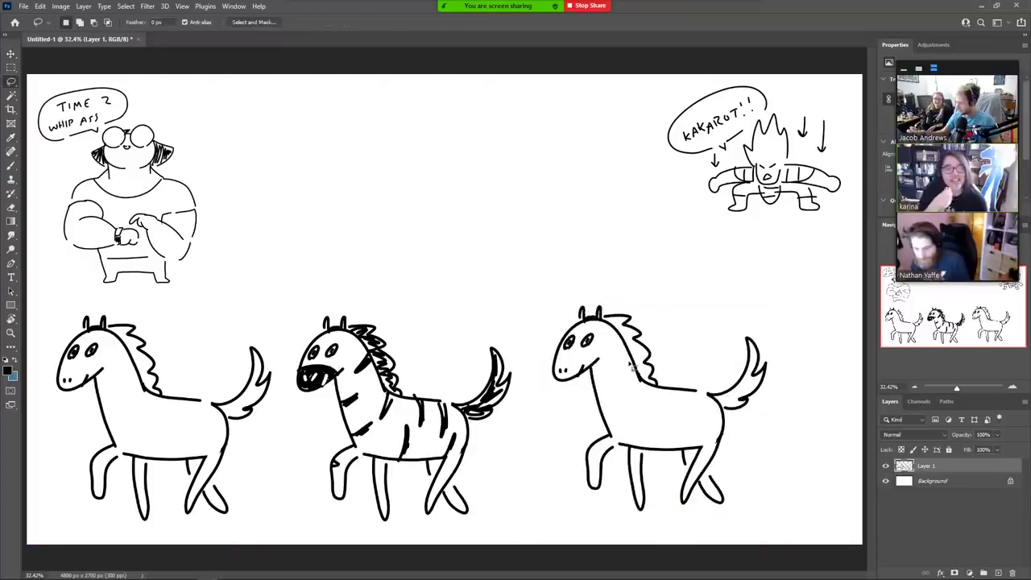
- Select the third horse's head and neck and stretch them upward to about 193% height, realigning the neck with the front leg
key("b")
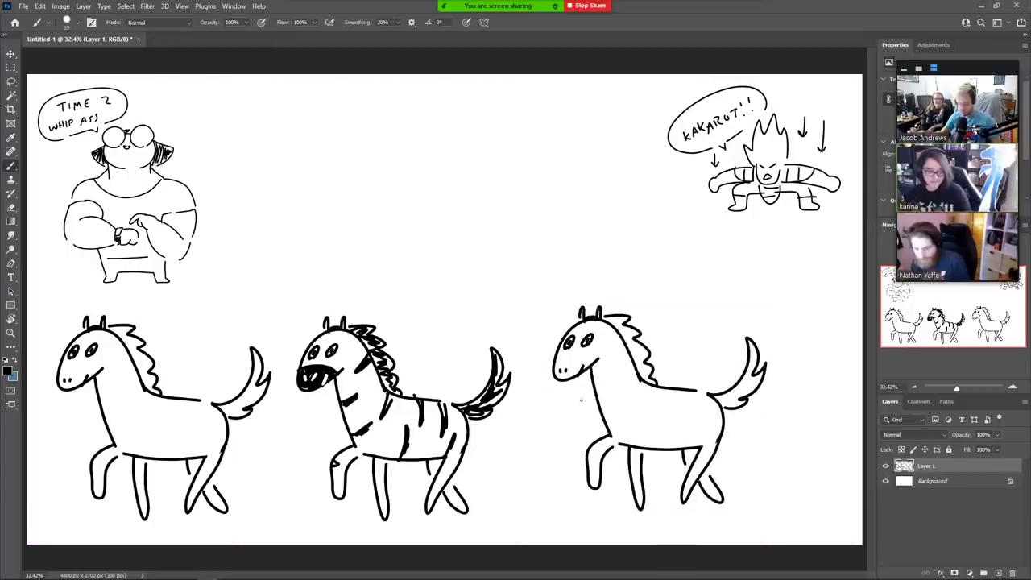
key("l")
mouse_move(581, 399)
left_mouse_down()
mouse_move(534, 358)
mouse_move(597, 258)
mouse_move(679, 307)
mouse_move(653, 420)
mouse_move(615, 438)
mouse_move(582, 407)
left_mouse_up()
key("ctrl+t")
mouse_move(534, 252)
left_mouse_down()
mouse_move(522, 244)
mouse_move(521, 187)
mouse_move(537, 85)
left_mouse_up()
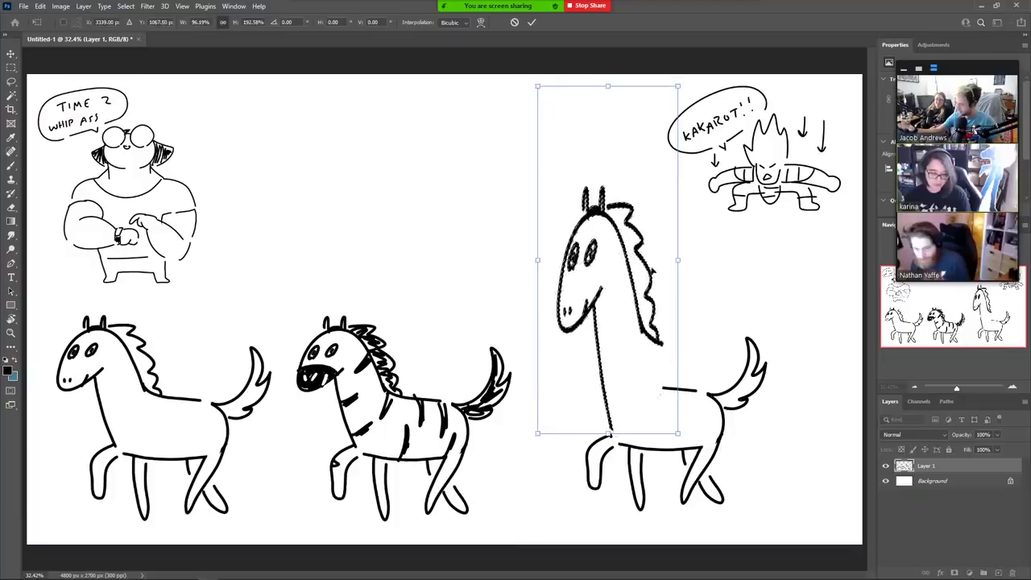
left_click_drag(652, 269, 645, 275)
key("Return")
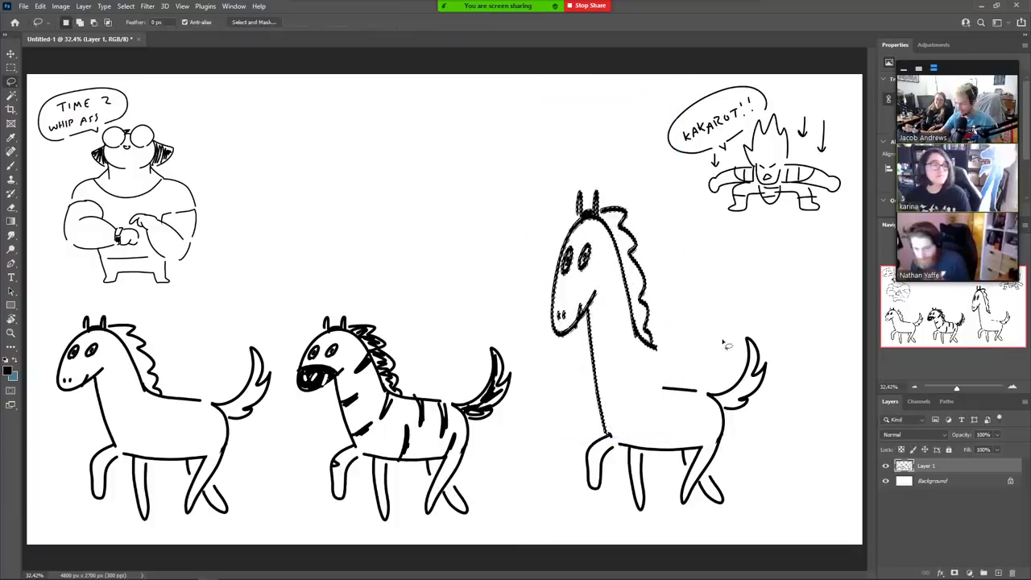
key("ctrl+d")
- Draw the missing back neck line and wavy mane to join the stretched neck to the body
key("b")
mouse_move(646, 337)
left_mouse_down()
mouse_move(651, 380)
mouse_move(670, 390)
left_mouse_up()
left_click_drag(648, 339, 657, 387)
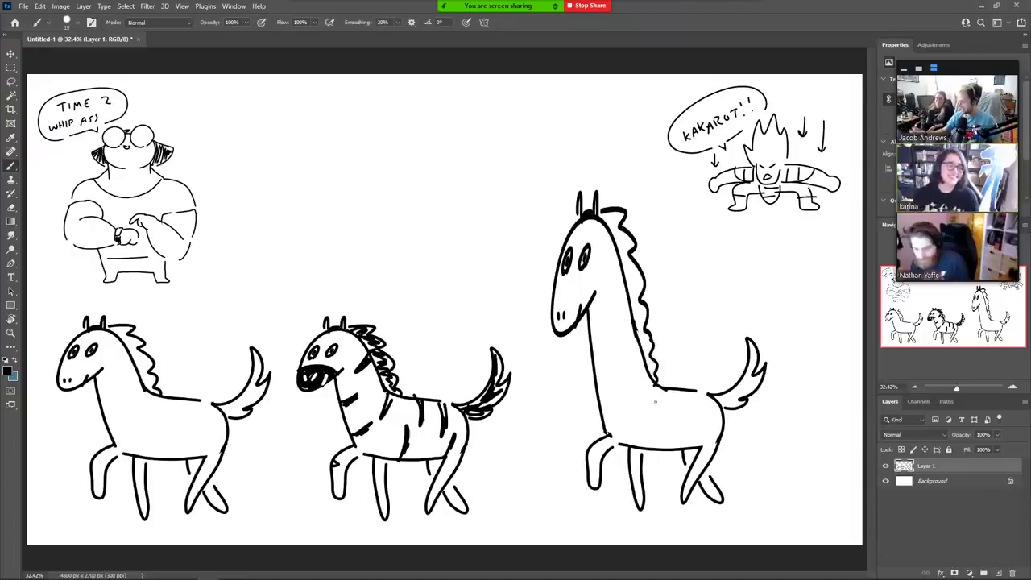
- Draw rounded giraffe patches on the neck and body, then try a tail-tip tuft and undo it
mouse_move(626, 298)
left_mouse_down()
mouse_move(637, 343)
mouse_move(599, 380)
mouse_move(636, 372)
mouse_move(632, 400)
left_mouse_up()
mouse_move(638, 444)
left_mouse_down()
mouse_move(662, 430)
mouse_move(677, 448)
left_mouse_up()
mouse_move(673, 393)
left_mouse_down()
mouse_move(707, 384)
mouse_move(719, 442)
left_mouse_up()
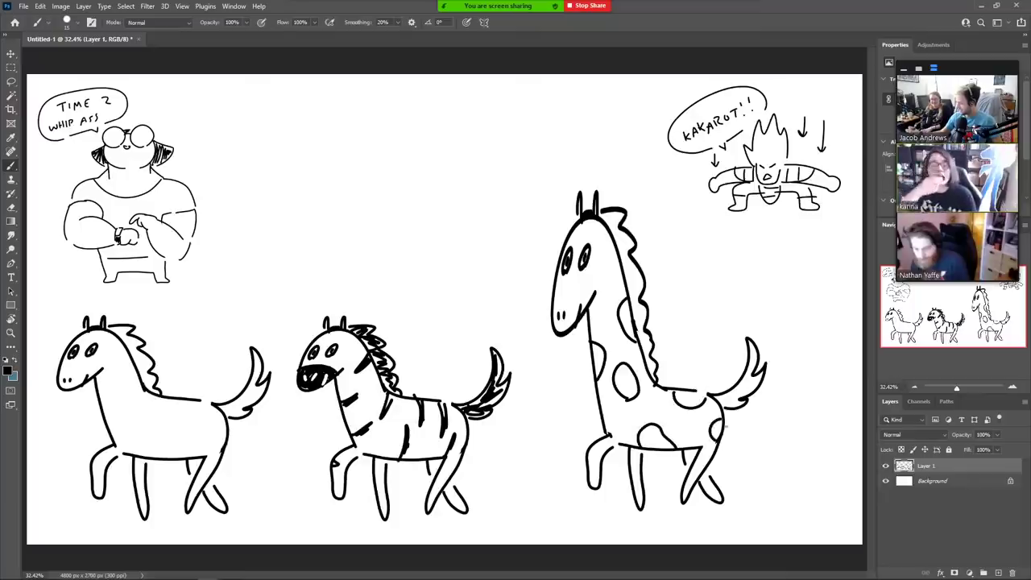
left_click_drag(741, 346, 752, 341)
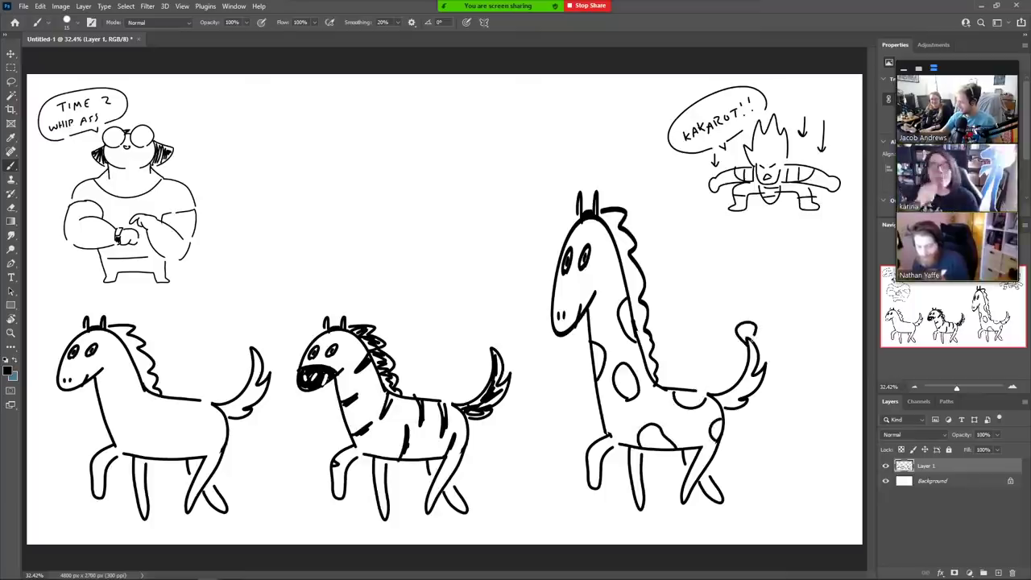
key("ctrl+z")
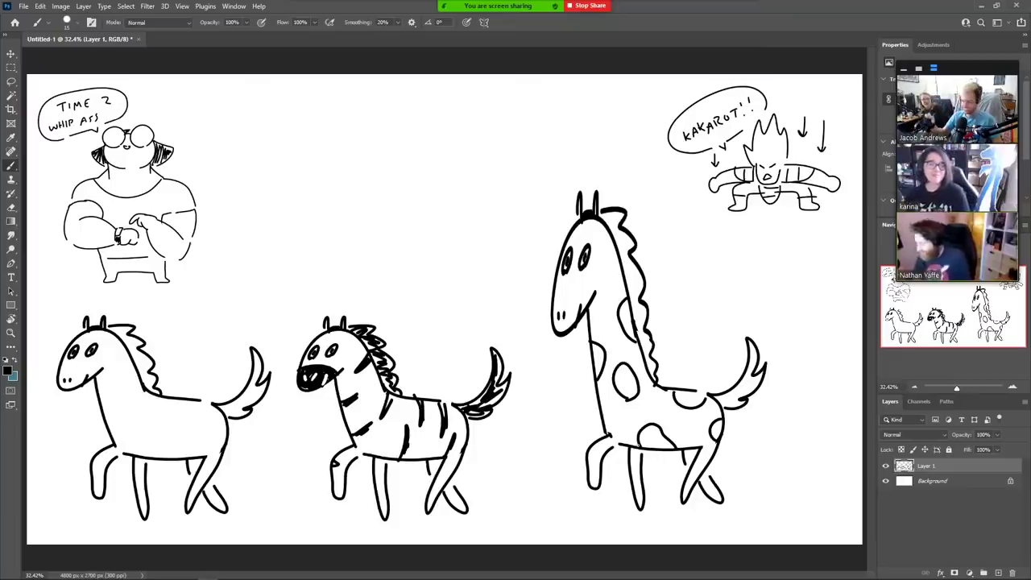
- Select the horse and zebra together and scale them down proportionally along the canvas's lower edge
key("v")
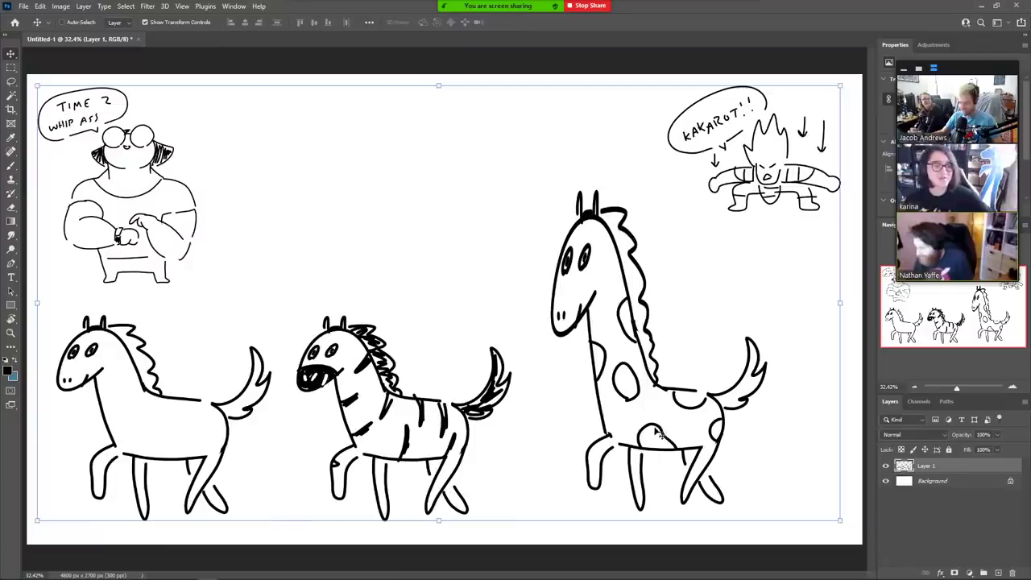
key("l")
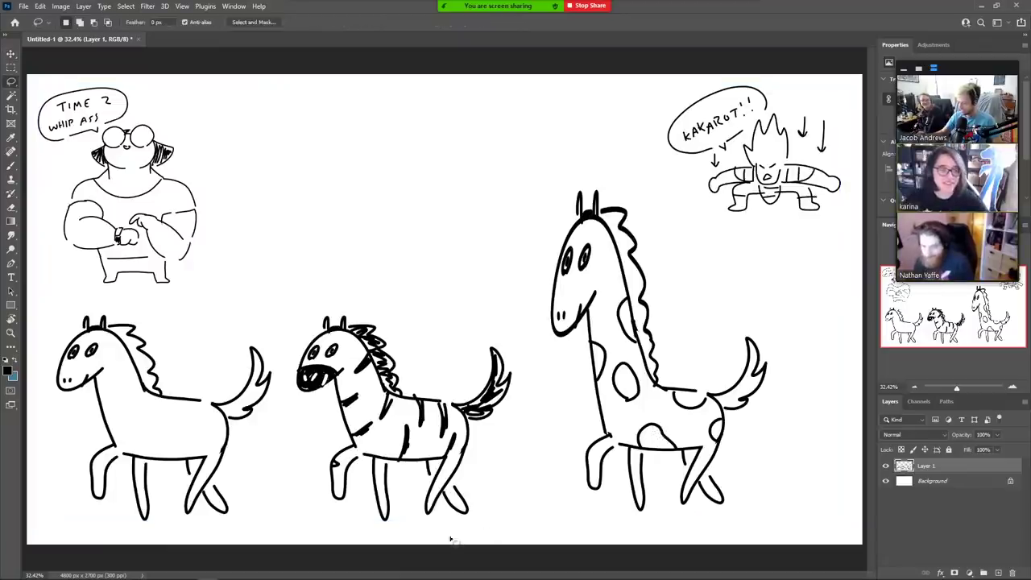
mouse_move(277, 524)
left_mouse_down()
mouse_move(151, 534)
mouse_move(45, 436)
mouse_move(78, 301)
mouse_move(212, 320)
mouse_move(425, 284)
mouse_move(508, 331)
mouse_move(533, 483)
mouse_move(420, 541)
left_mouse_up()
key("v")
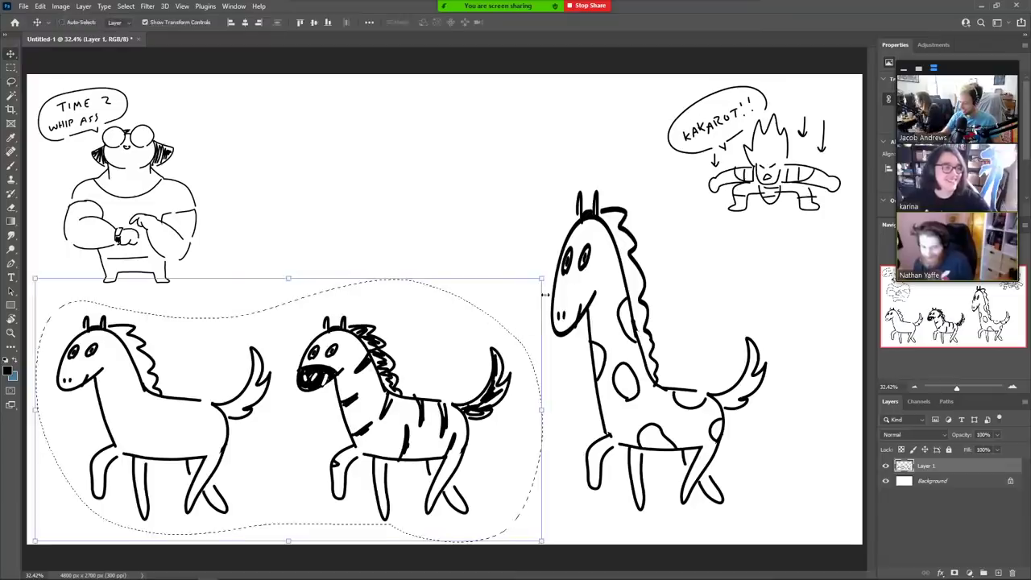
mouse_move(540, 278)
left_mouse_down()
mouse_move(499, 316)
mouse_move(407, 366)
mouse_move(419, 403)
mouse_move(448, 419)
left_mouse_up()
key("Return")
key("ctrl+d")
- Select the giraffe, scale it down, and place it above the small horse and zebra
key("l")
mouse_move(534, 420)
left_mouse_down()
mouse_move(698, 258)
mouse_move(736, 538)
mouse_move(525, 417)
left_mouse_up()
key("v")
left_click_drag(831, 544, 763, 457)
mouse_move(696, 415)
left_mouse_down()
mouse_move(537, 374)
mouse_move(362, 353)
left_mouse_up()
key("Return")
key("ctrl+d")
key("l")
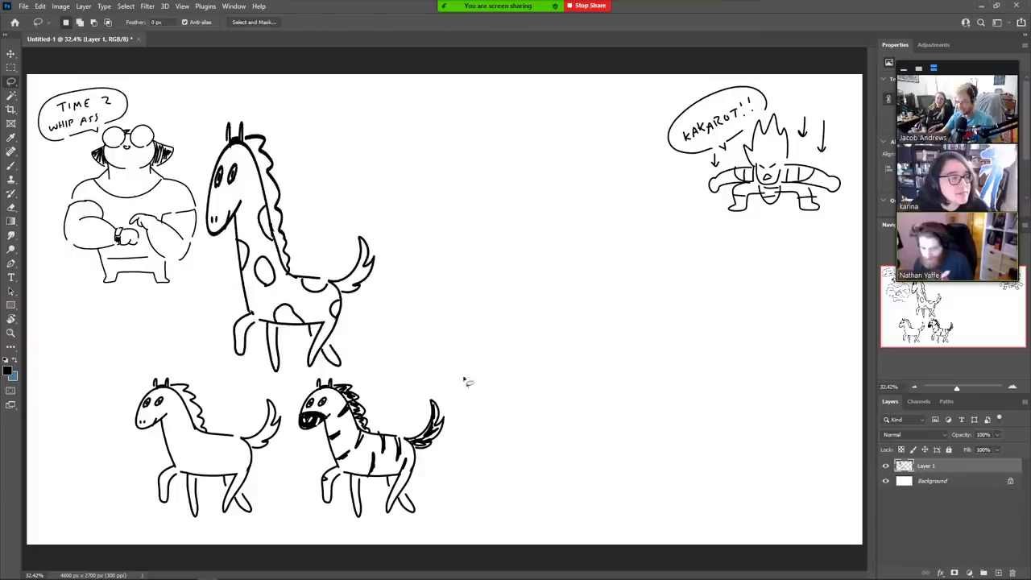
- Select the giraffe, horse and zebra as a group and shift them right, clear of the muscular character
key("ctrl")
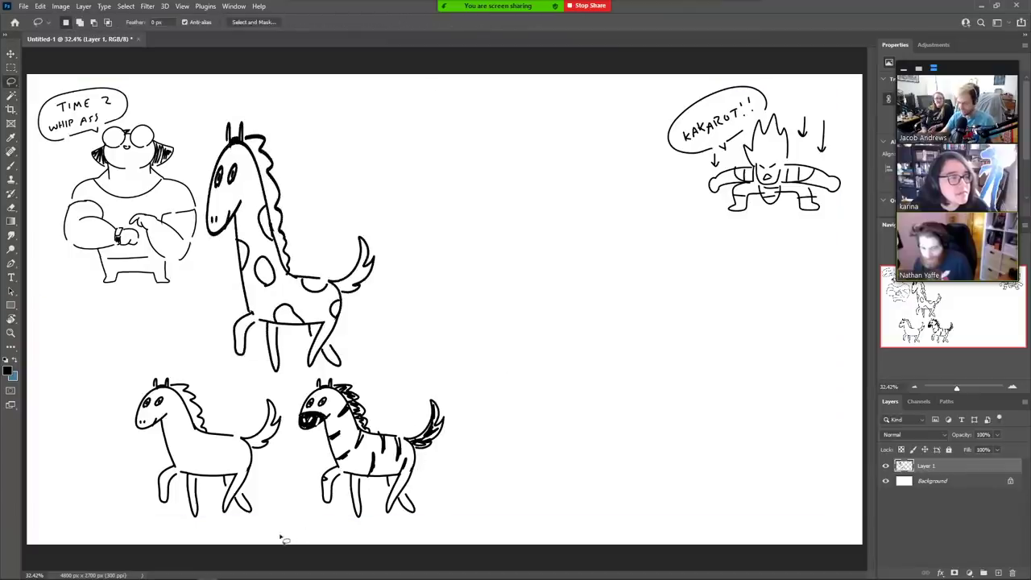
mouse_move(269, 535)
left_mouse_down()
mouse_move(105, 392)
mouse_move(205, 246)
mouse_move(426, 179)
mouse_move(391, 541)
mouse_move(273, 537)
left_mouse_up()
key("v")
mouse_move(434, 458)
left_mouse_down()
mouse_move(570, 461)
mouse_move(503, 462)
mouse_move(498, 439)
left_mouse_up()
key("ctrl+d")
key("l")
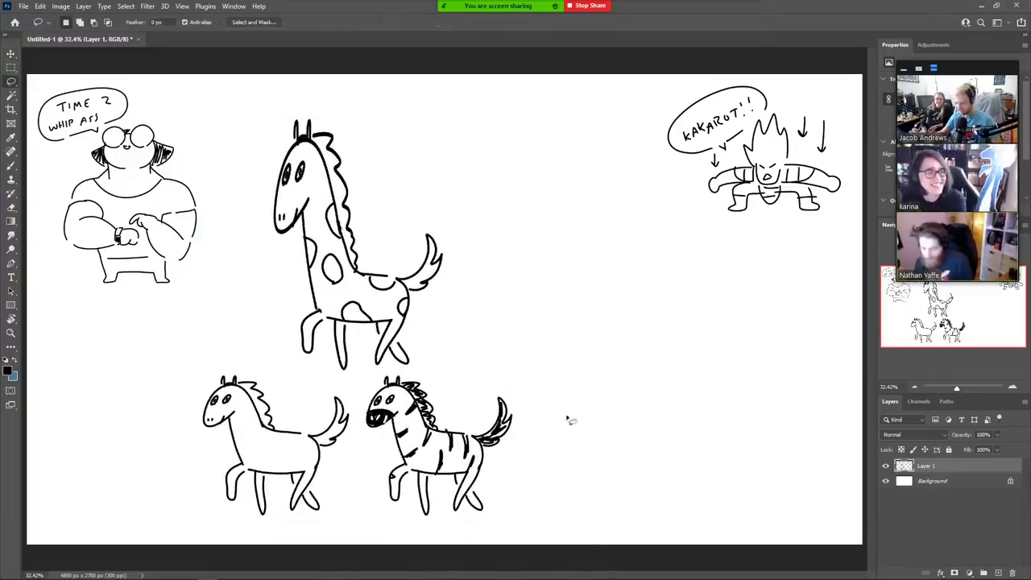
- Duplicate the small plain horse into the empty area right of the group and enlarge the copy proportionally
mouse_move(226, 530)
left_mouse_down()
mouse_move(306, 378)
mouse_move(343, 389)
mouse_move(361, 431)
mouse_move(339, 525)
left_mouse_up()
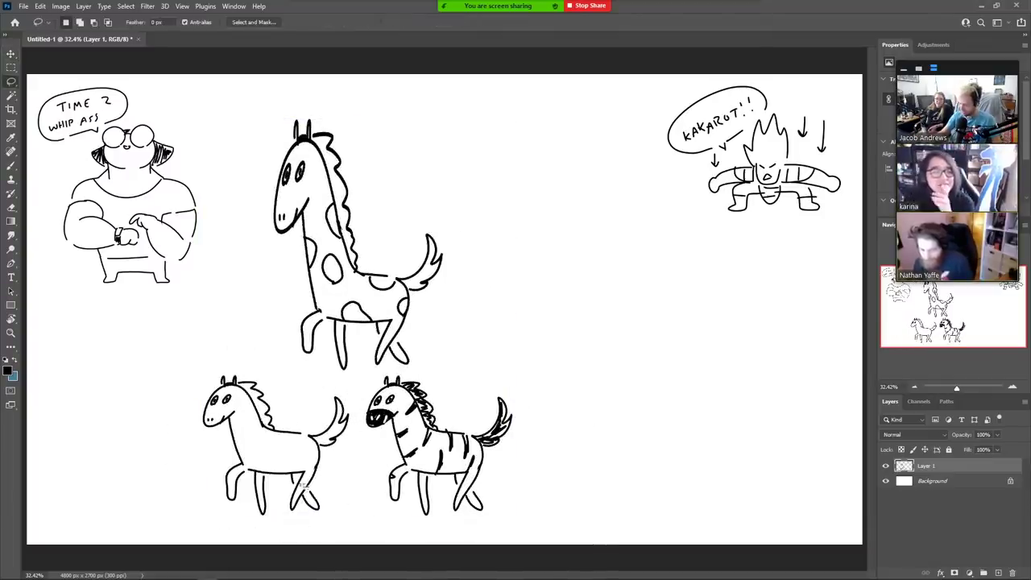
key("v")
mouse_move(284, 474)
left_mouse_down()
mouse_move(579, 341)
mouse_move(621, 404)
left_mouse_up()
key("ctrl+t")
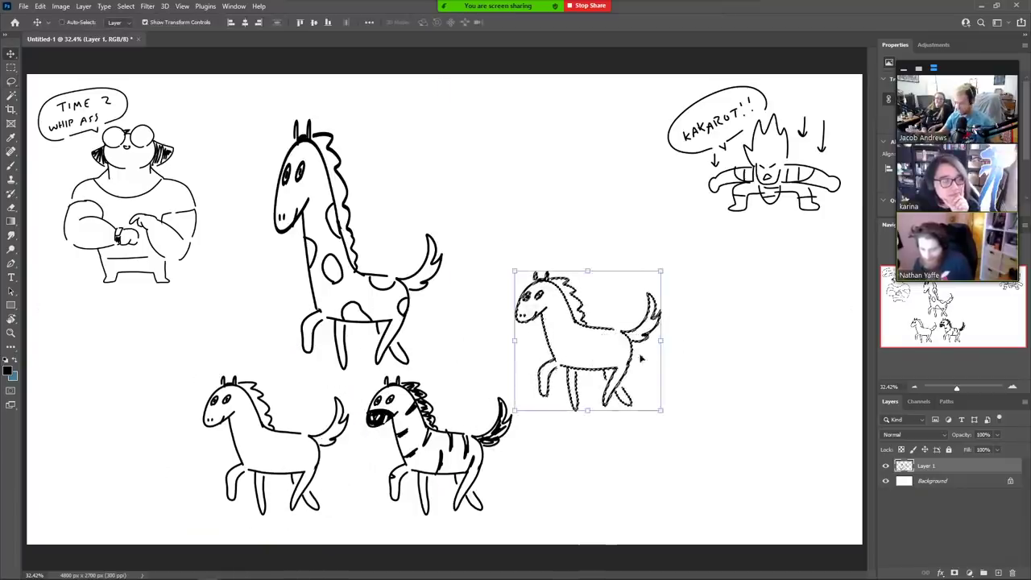
left_click_drag(663, 414, 733, 481)
key("Return")
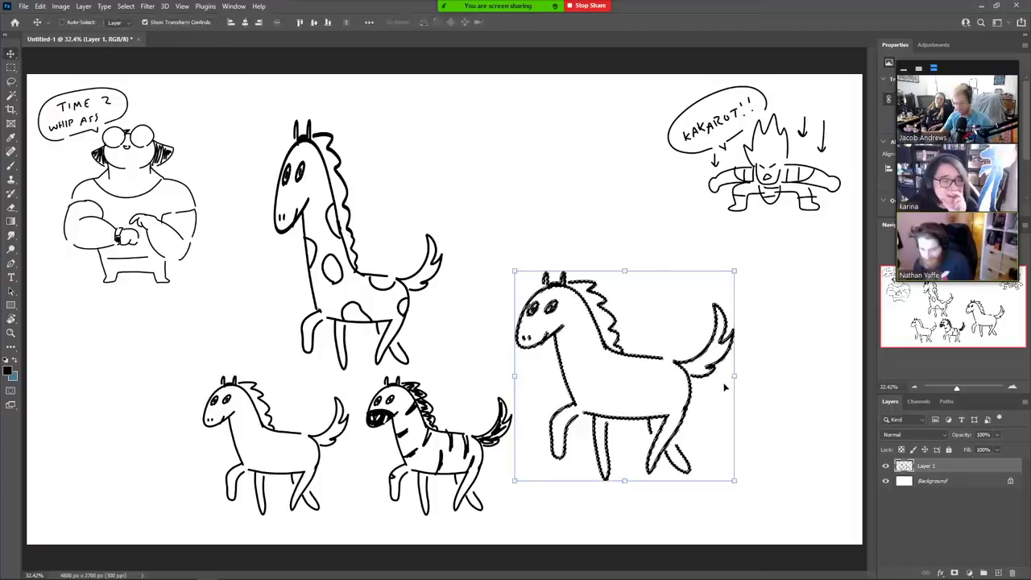
key("ctrl+d")
- Lasso the enlarged horse copy, cut it from the drawing layer, and paste it onto a new layer
key("e")
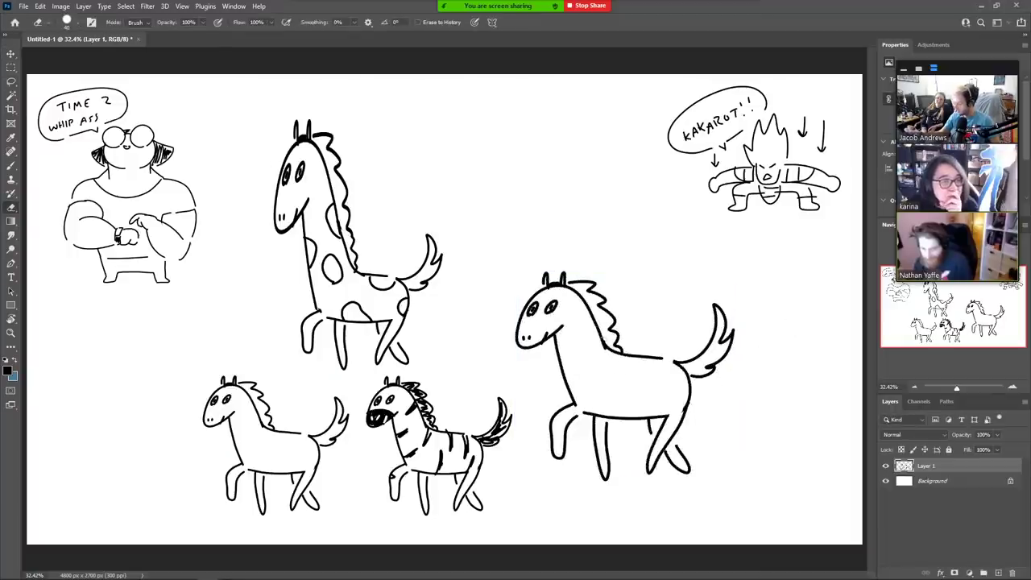
key("ctrl+z")
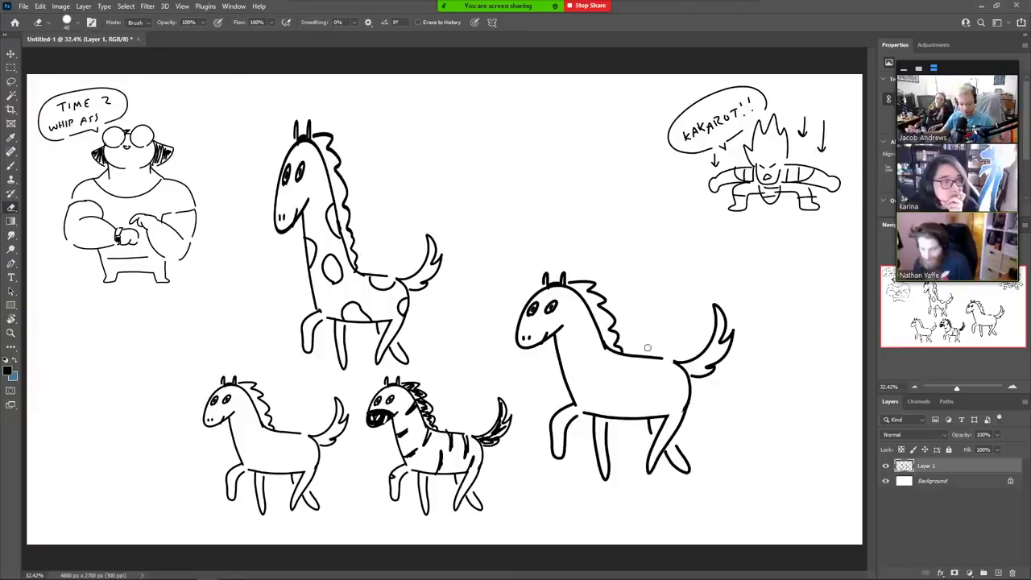
key("l")
mouse_move(564, 506)
left_mouse_down()
mouse_move(521, 396)
mouse_move(528, 240)
mouse_move(775, 313)
mouse_move(719, 504)
left_mouse_up()
key("ctrl+x")
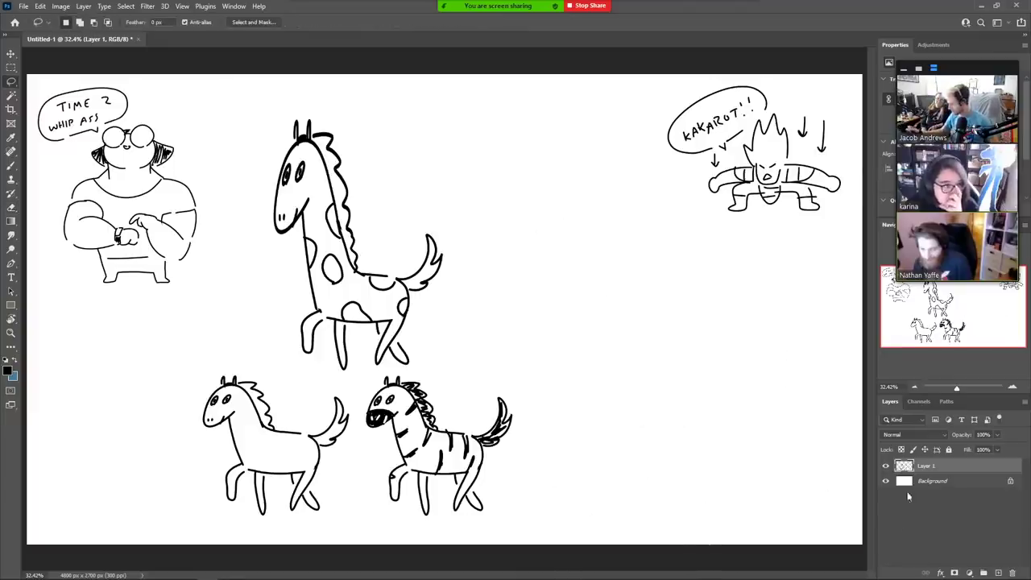
key("ctrl+v")
key("v")
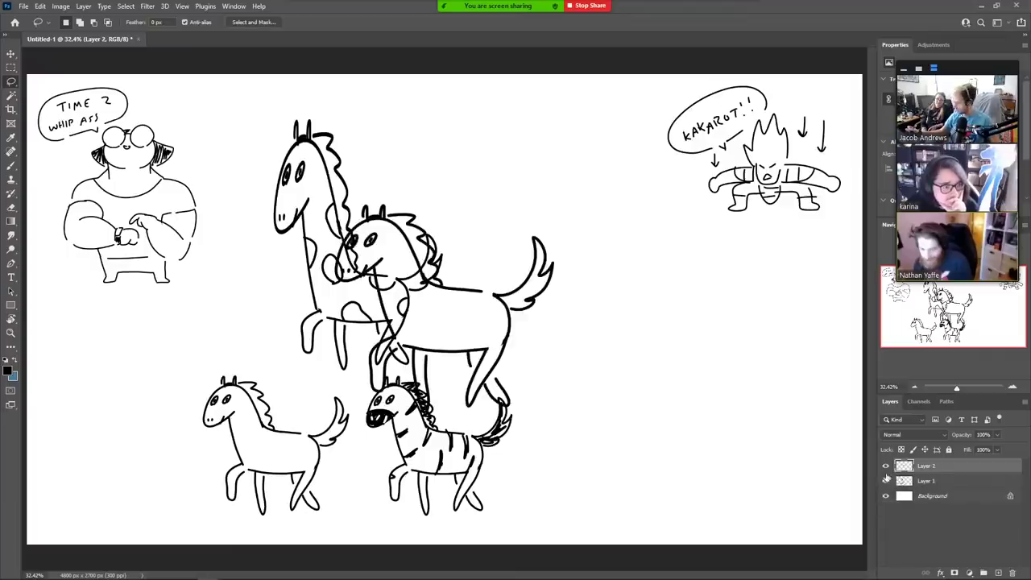
- Hide Layer 1, then enlarge the pasted horse and position it near the middle of the canvas
left_click(886, 481)
left_click_drag(554, 412, 632, 490)
left_click_drag(565, 419, 516, 391)
key("Return")
key("l")
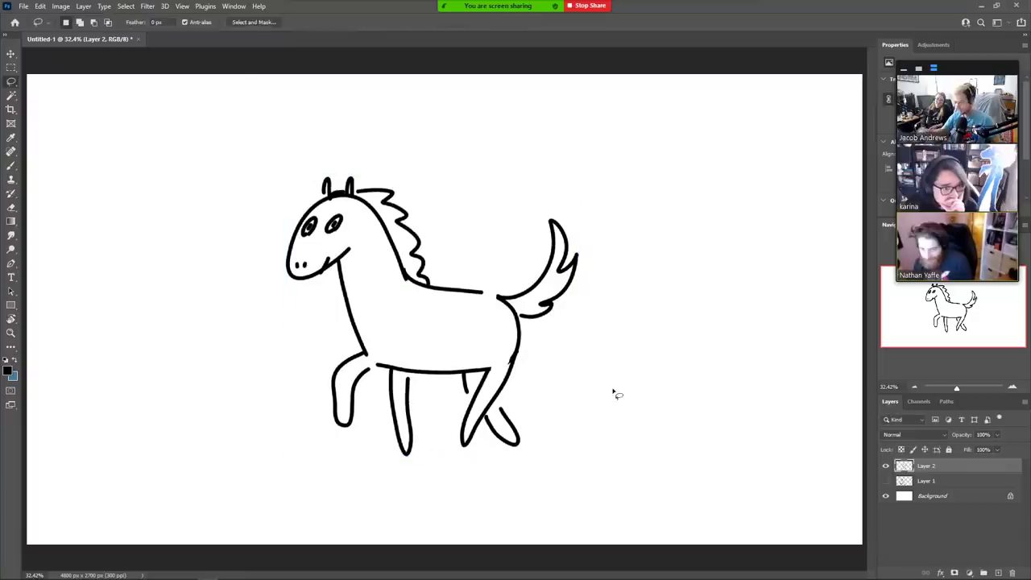
- Open the Liquify filter and push the horse's back up into two humps using Forward Warp with a brush size of 250
left_click(145, 7)
left_click(200, 106)
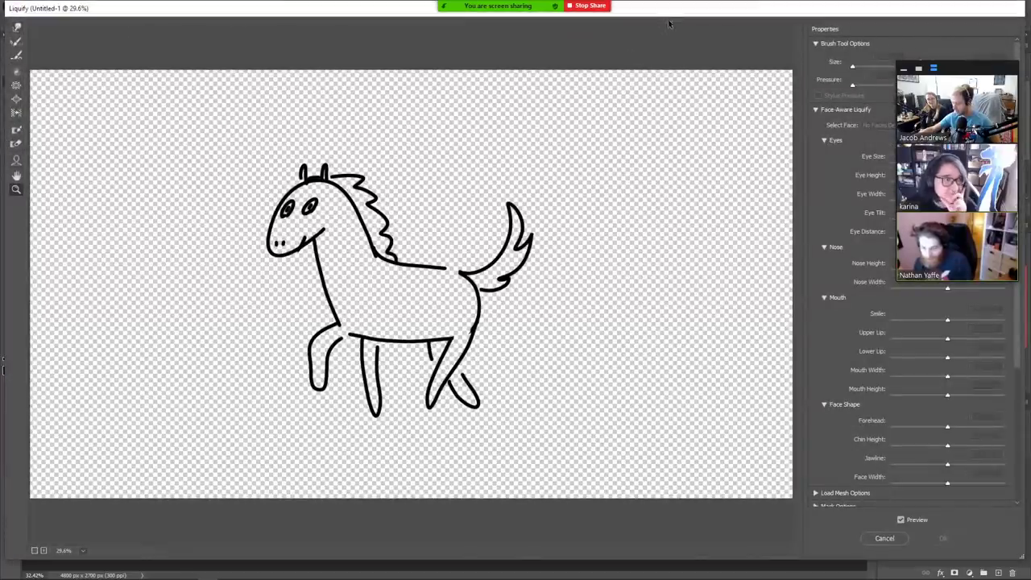
left_click(12, 28)
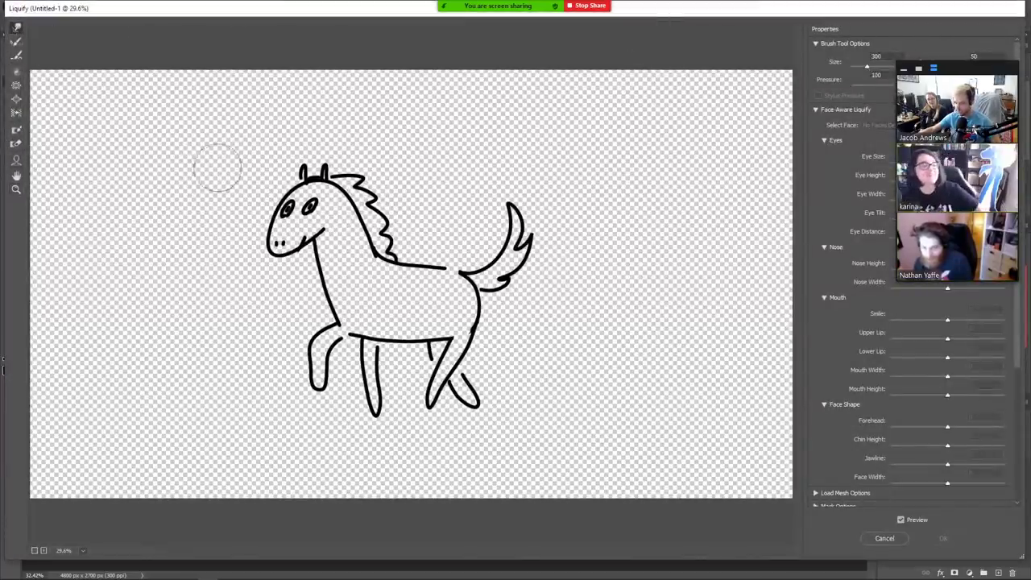
key("bracketleft")
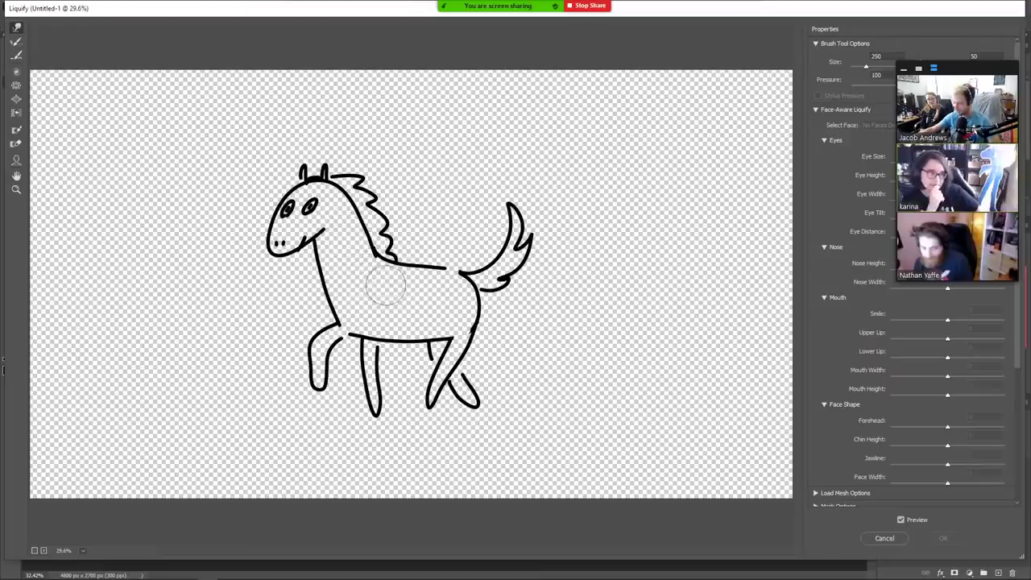
mouse_move(394, 246)
left_mouse_down()
mouse_move(387, 231)
mouse_move(395, 235)
left_mouse_up()
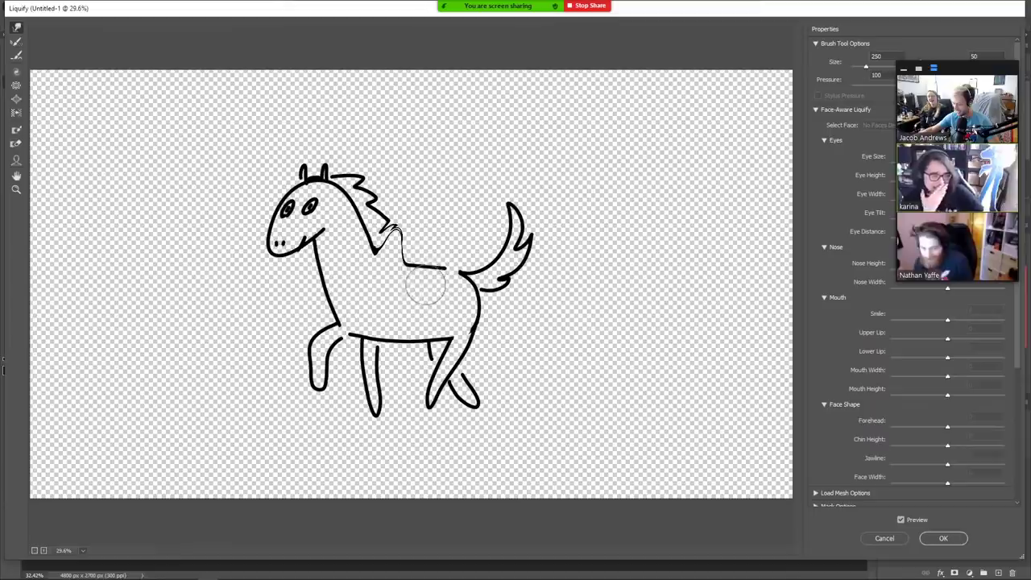
left_click_drag(422, 283, 429, 234)
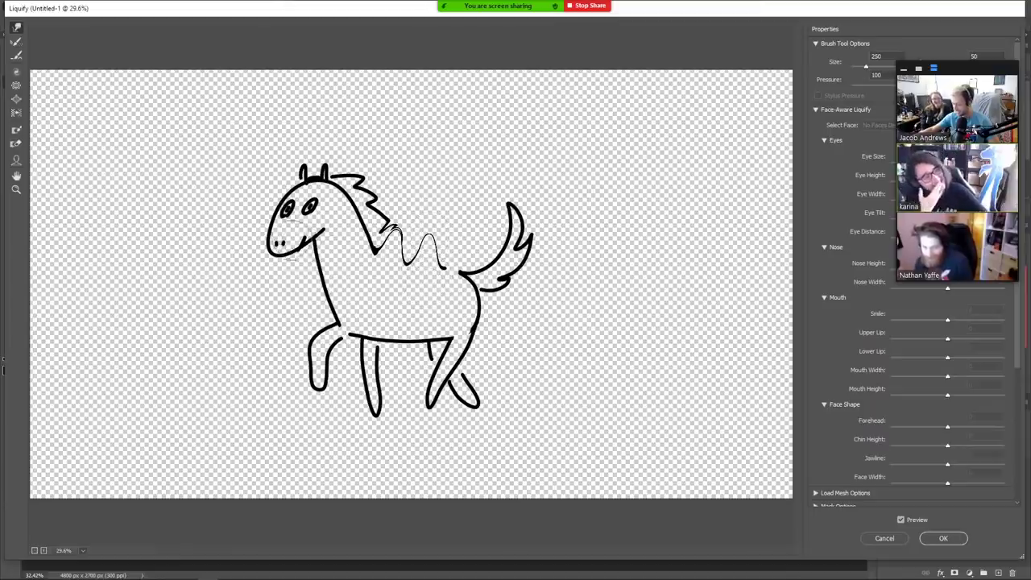
- Set the warp brush size to 400, pull the horse's muzzle downward, and stretch the tail outward into a thin wisp
key("bracketright")
key("bracketright")
key("bracketright")
left_click_drag(287, 234, 287, 265)
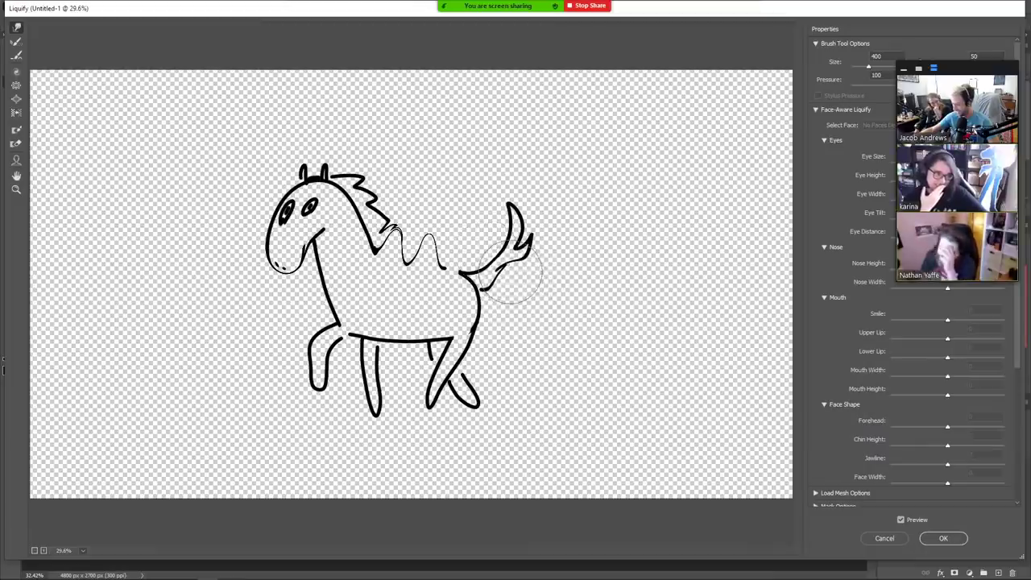
mouse_move(518, 276)
left_mouse_down()
mouse_move(542, 261)
mouse_move(535, 243)
mouse_move(476, 217)
mouse_move(505, 214)
mouse_move(505, 199)
mouse_move(531, 206)
mouse_move(540, 193)
mouse_move(555, 196)
mouse_move(561, 243)
left_mouse_up()
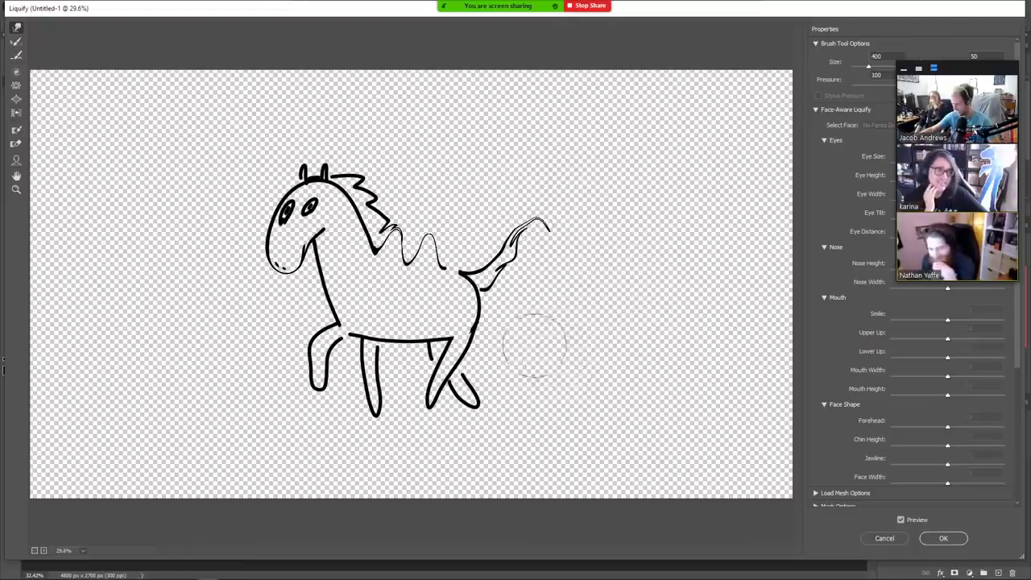
- Apply the Liquify changes and erase the mane from the humped horse
left_click(943, 538)
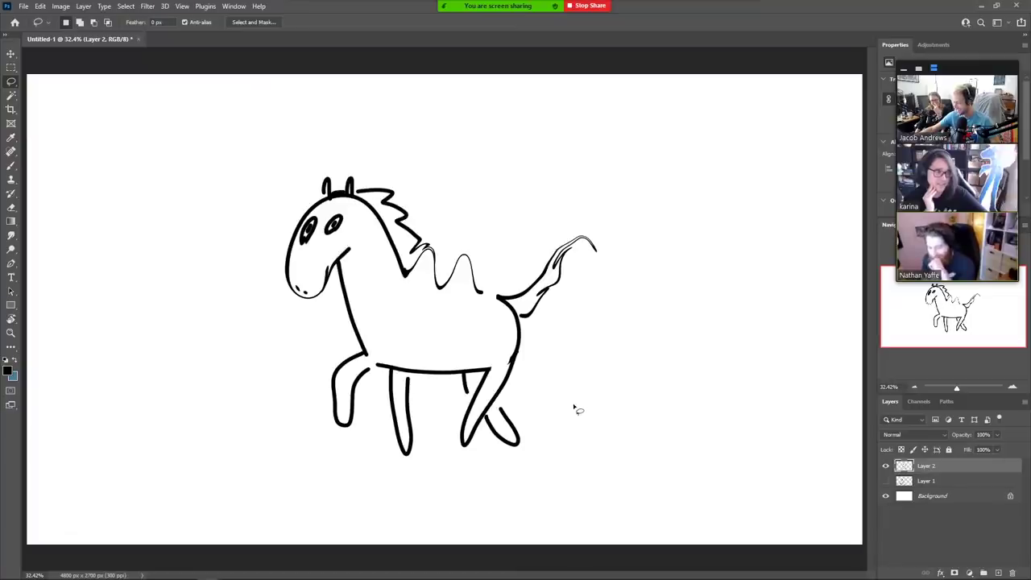
key("e")
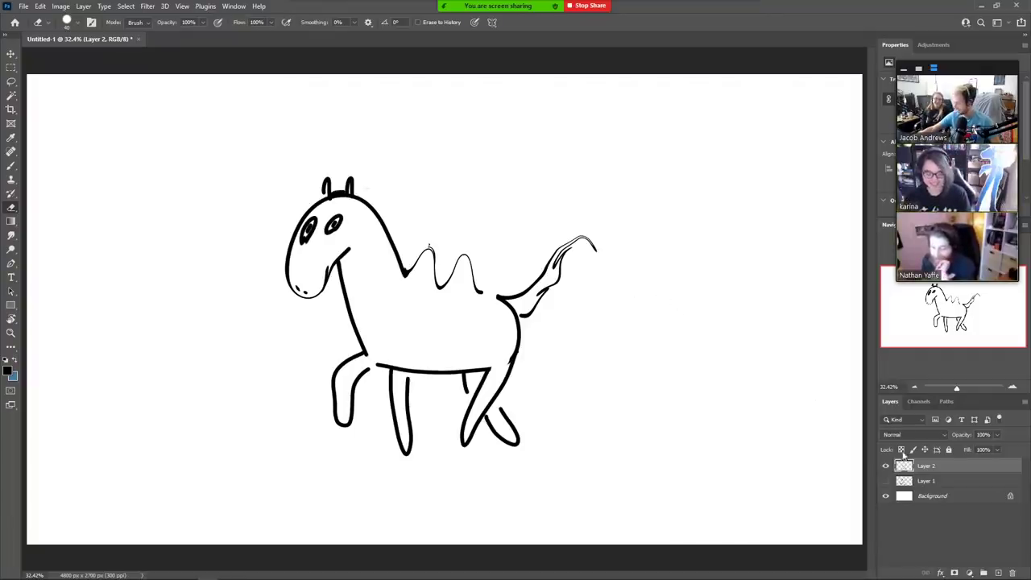
- Show Layer 1, then scale the humped horse to 56.25% and place it beside the giraffe
left_click(884, 481)
key("v")
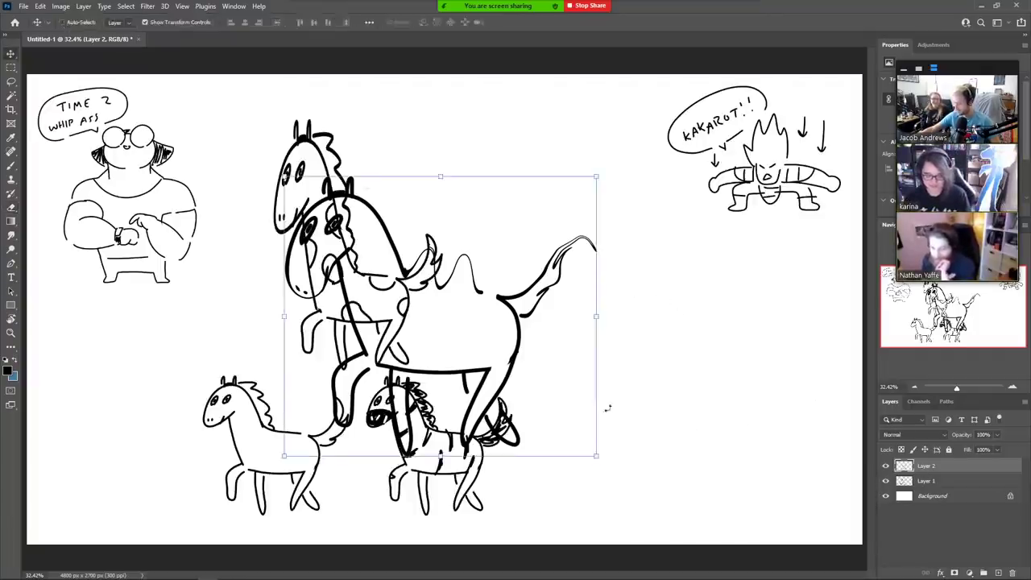
left_click_drag(598, 456, 461, 333)
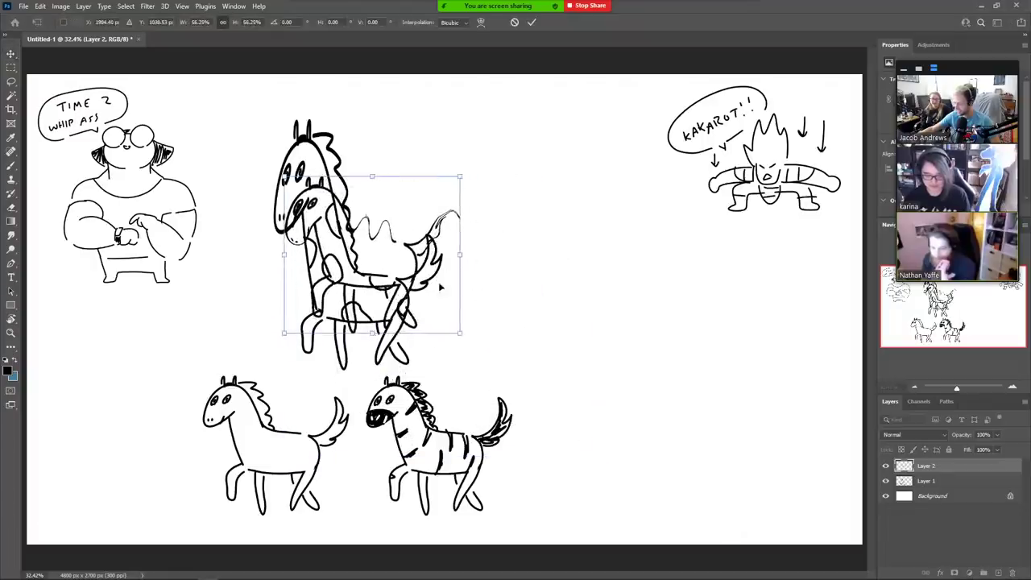
left_click_drag(424, 278, 594, 329)
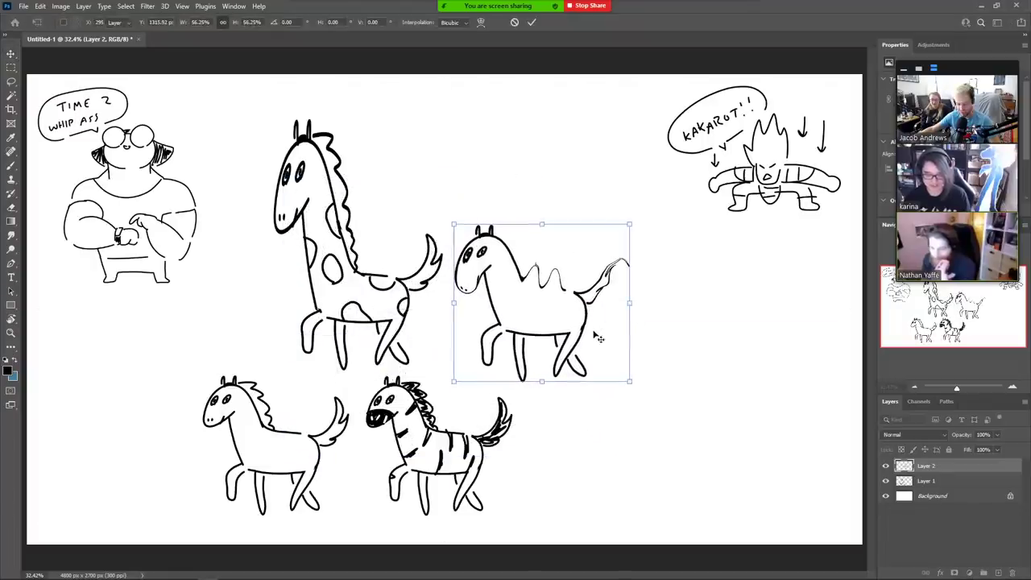
- Merge Layer 1 and Layer 2 into a single drawing layer
key("l")
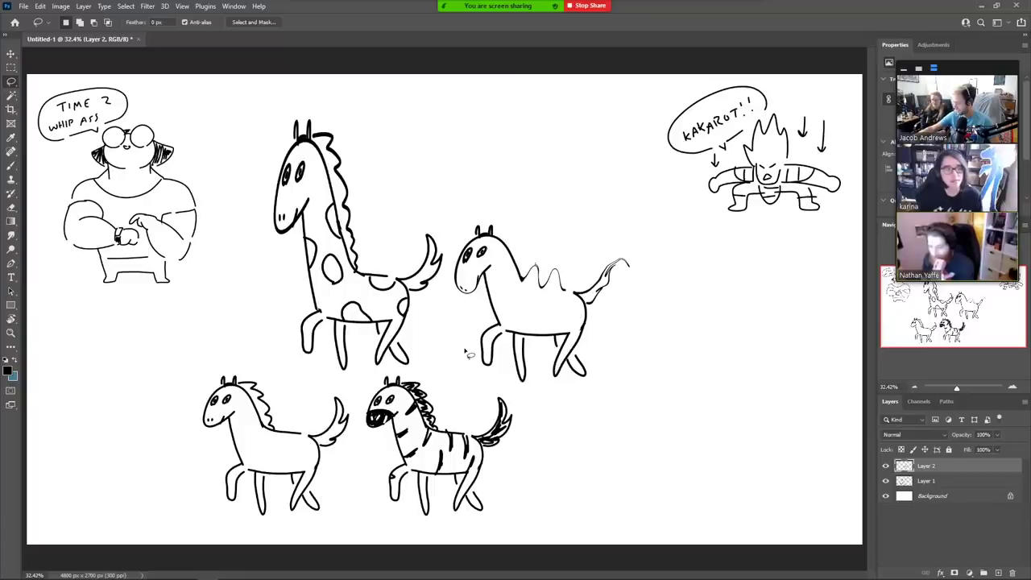
key("v")
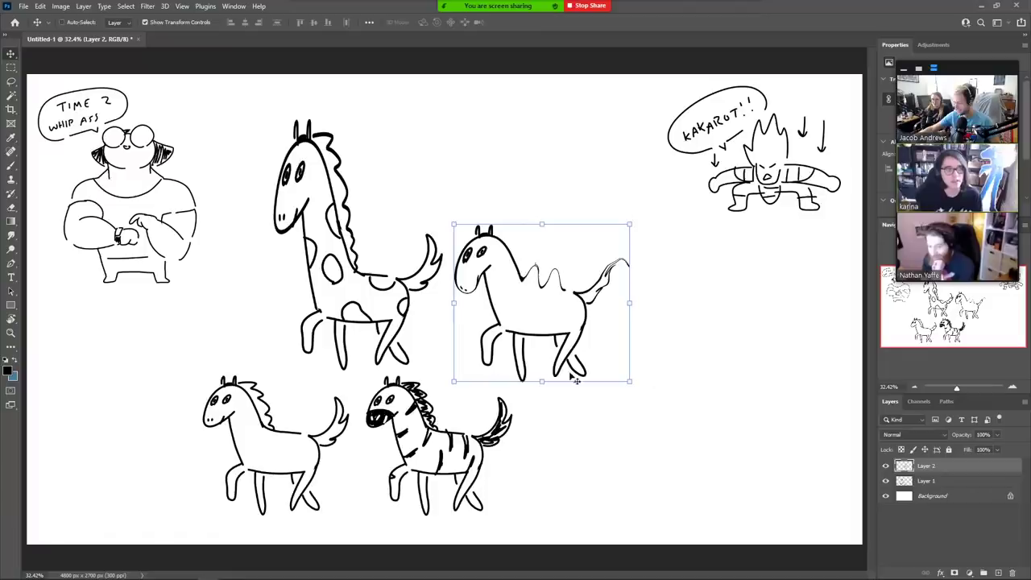
key("l")
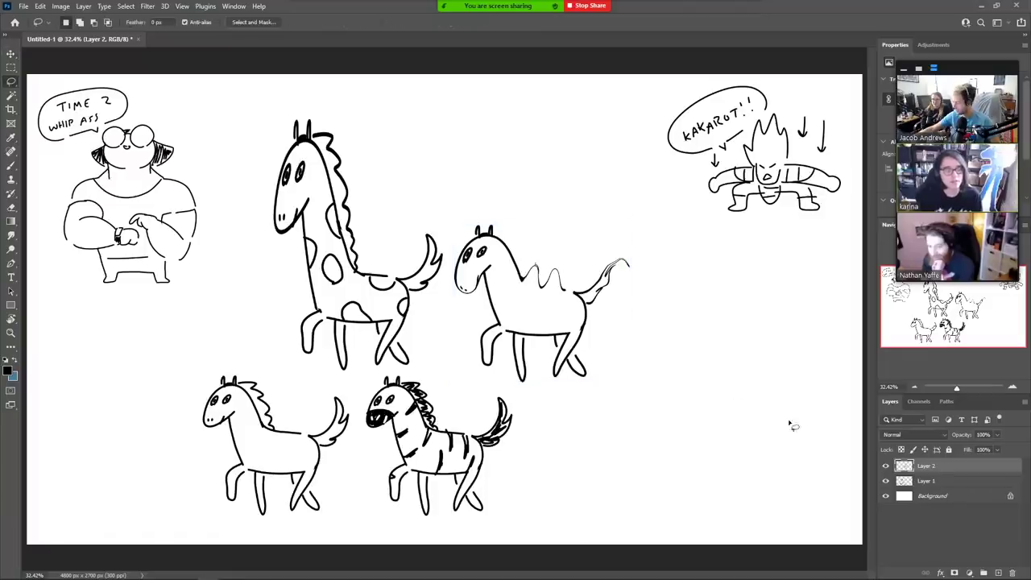
right_click(941, 482)
left_click(913, 346)
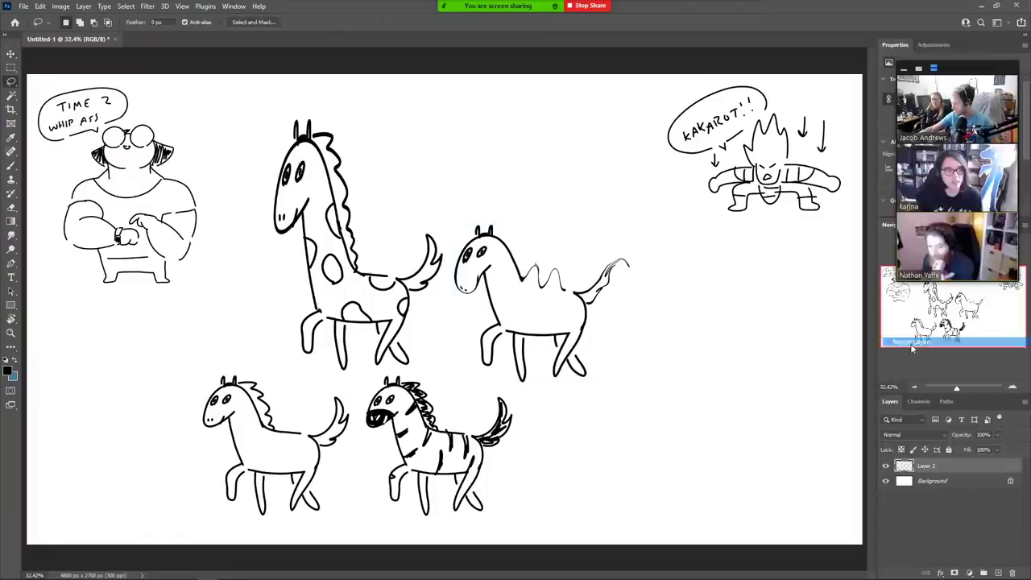
- Lasso the four horse variations together, shift them slightly up and to the right, and deselect them
mouse_move(512, 533)
left_mouse_down()
mouse_move(241, 528)
mouse_move(192, 415)
mouse_move(230, 254)
mouse_move(224, 140)
mouse_move(430, 76)
mouse_move(688, 203)
mouse_move(665, 430)
mouse_move(557, 517)
left_mouse_up()
key("v")
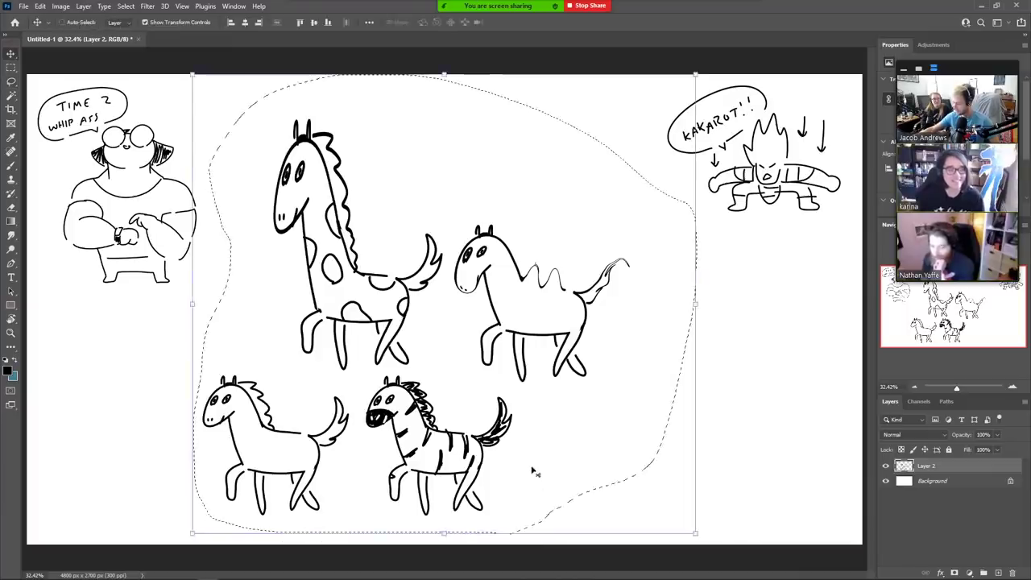
left_click_drag(532, 473, 559, 459)
key("l")
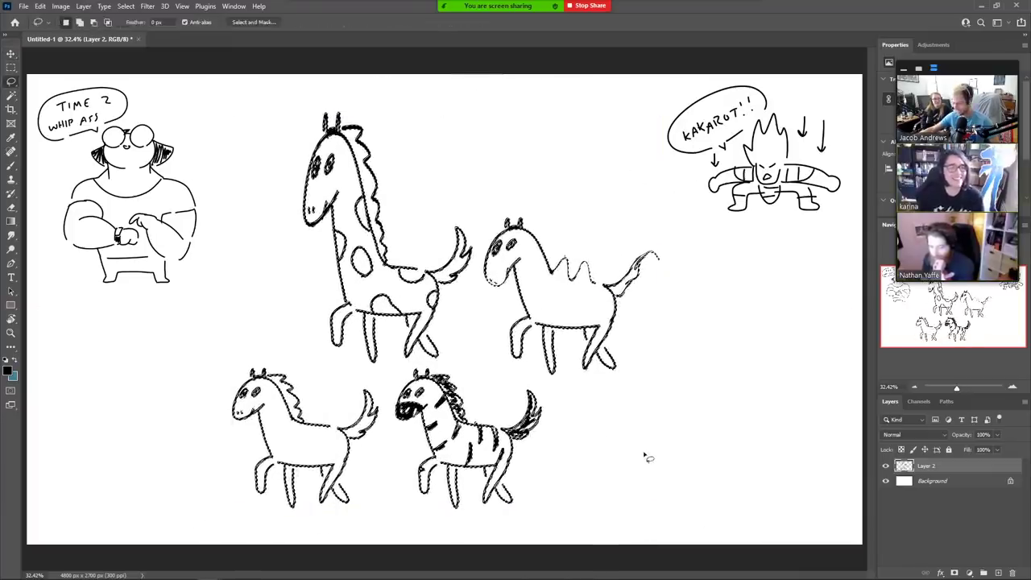
key("ctrl+d")
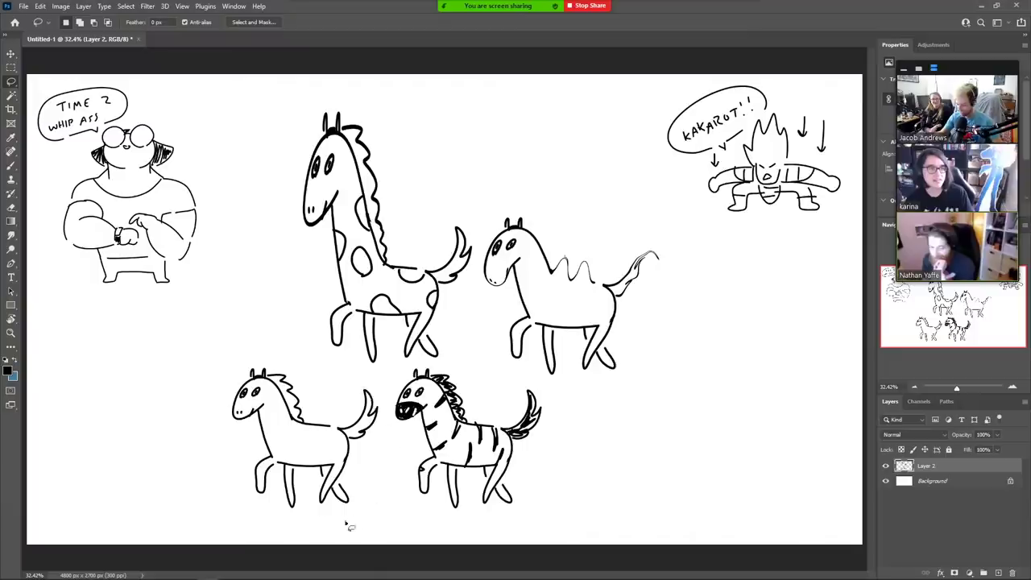
- Lasso and copy the plain horse, hide Layer 2, and paste the copy onto a new layer
mouse_move(331, 525)
left_mouse_down()
mouse_move(198, 483)
mouse_move(304, 337)
left_mouse_up()
left_click_drag(352, 529, 338, 528)
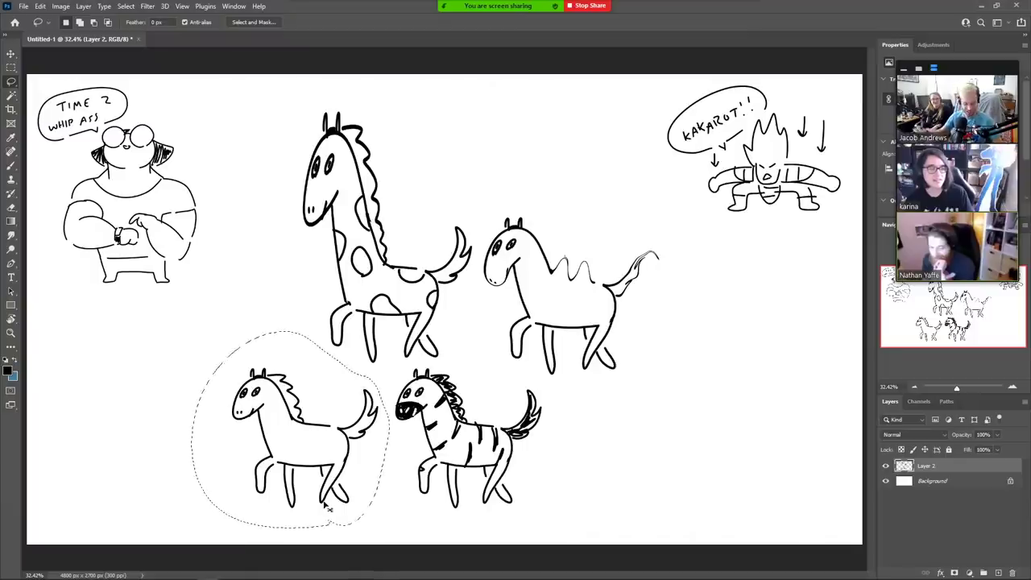
left_click(722, 449)
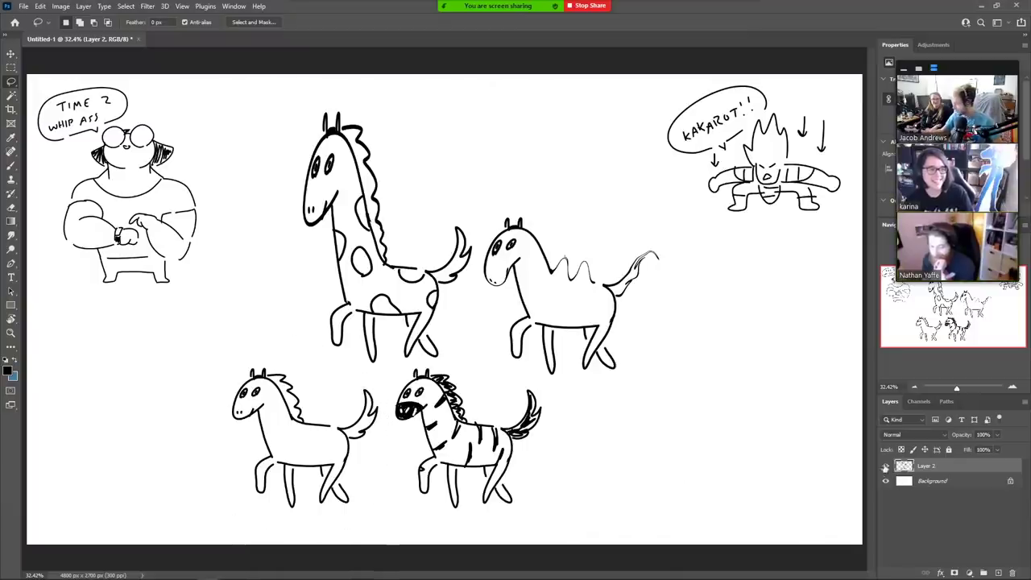
left_click(886, 465)
key("ctrl+v")
- Move the pasted horse to the left half of the canvas and enlarge it
key("v")
left_click_drag(489, 341, 248, 452)
left_click_drag(282, 350, 442, 199)
key("Return")
key("l")
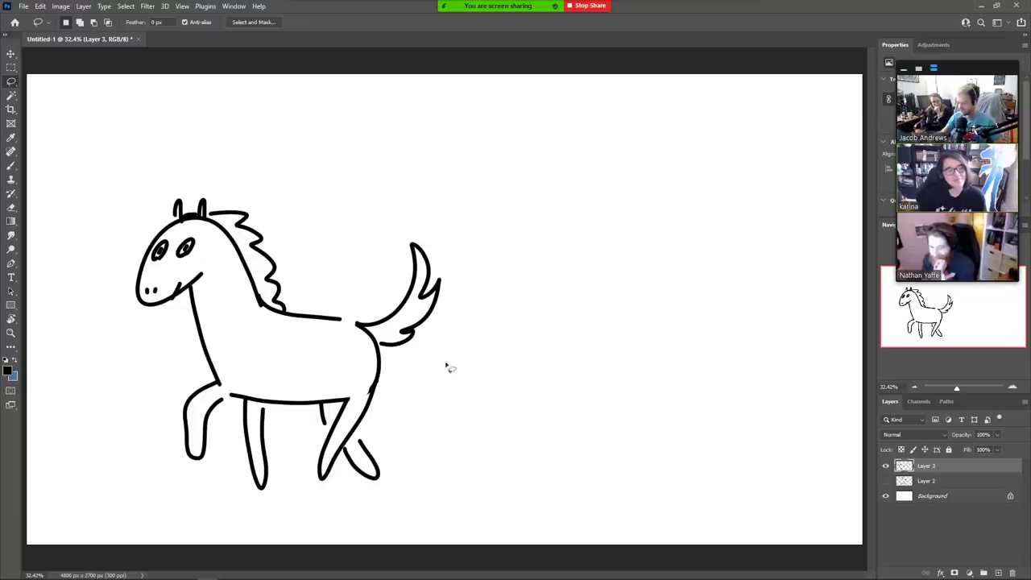
- Open the Liquify filter and, with a brush size of 200, smudge away the nostrils and pull the horse's muzzle downward
left_click(147, 6)
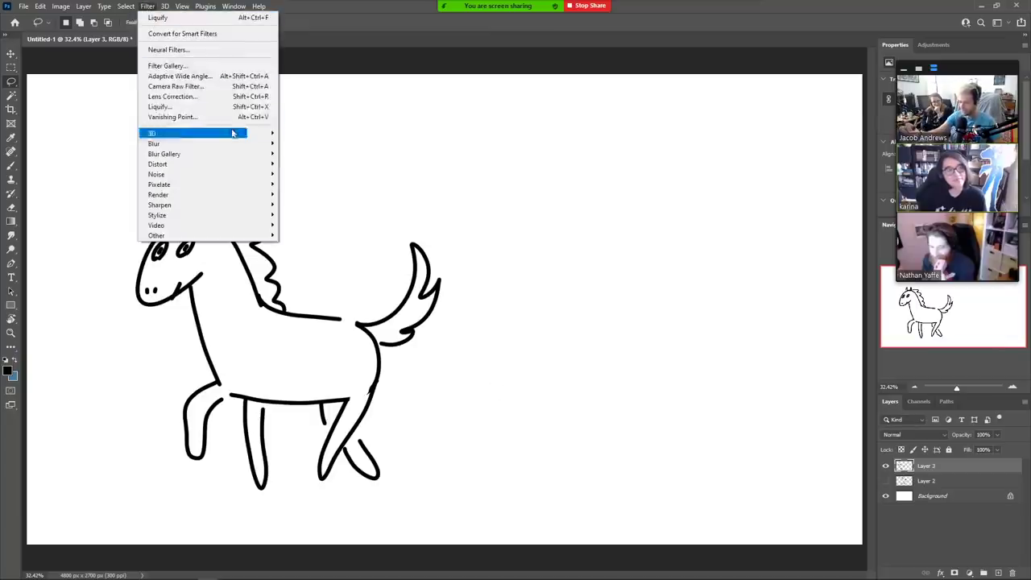
left_click(226, 109)
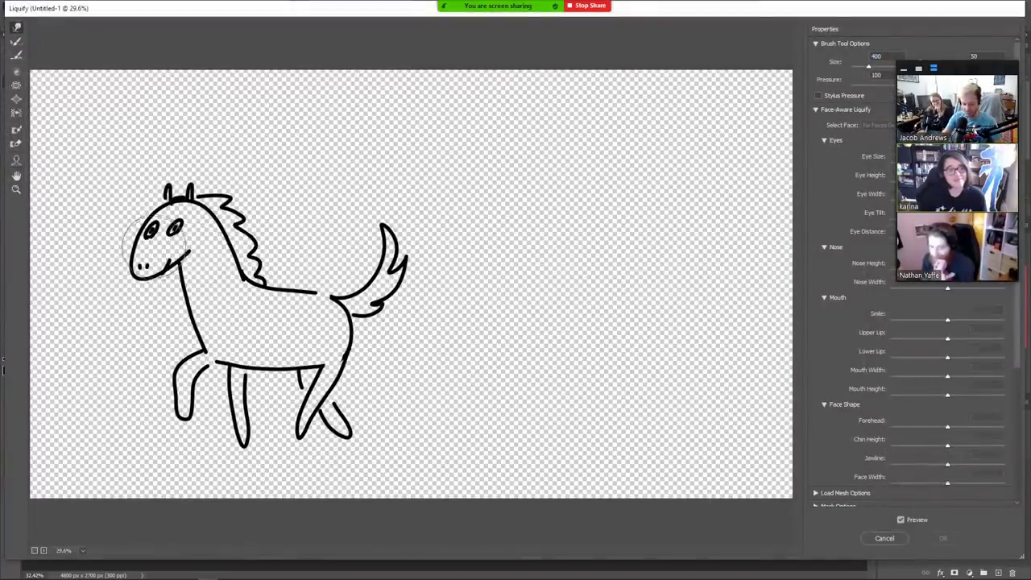
key("bracketleft")
key("bracketleft")
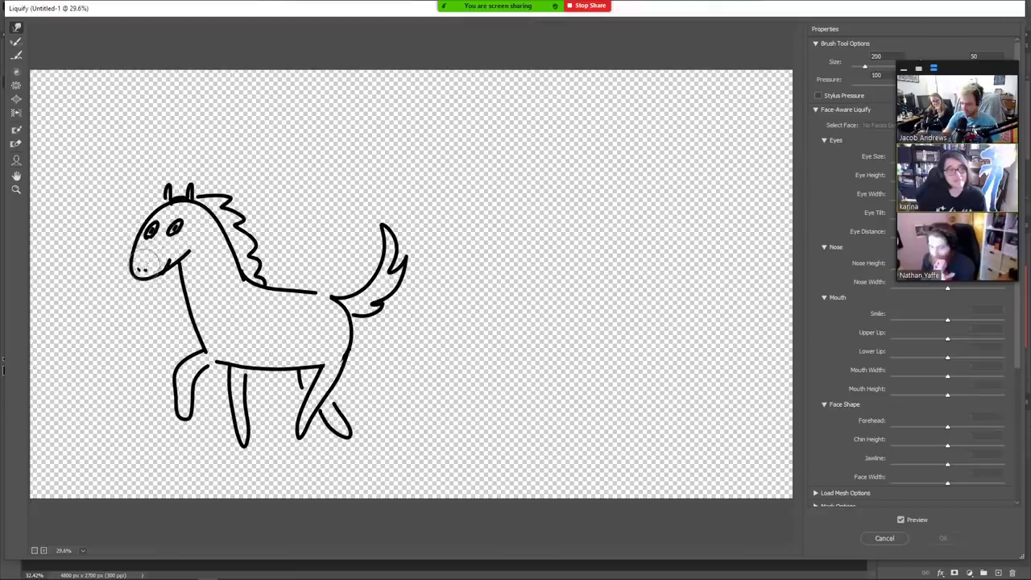
left_click_drag(141, 268, 148, 258)
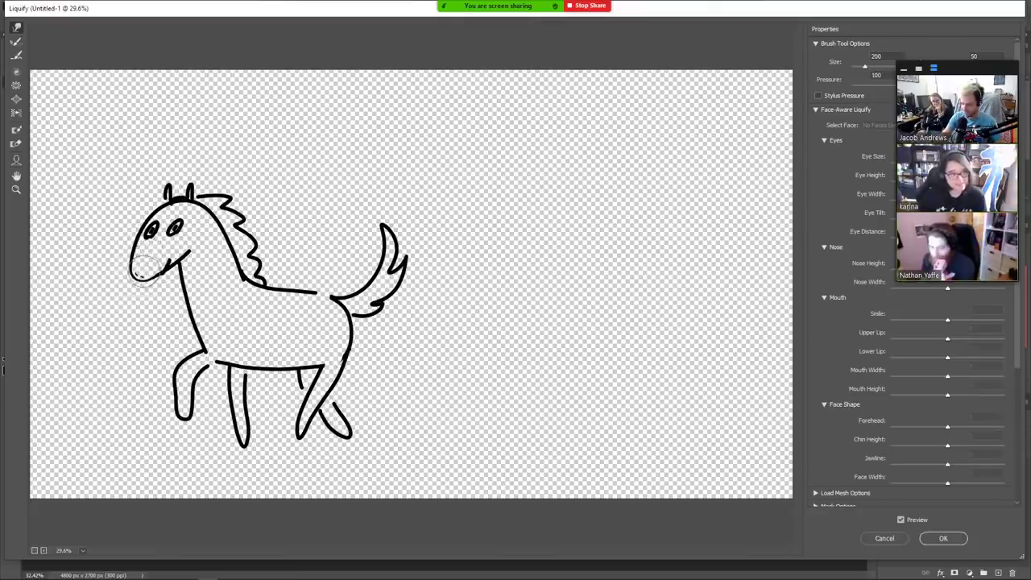
mouse_move(152, 259)
left_mouse_down()
mouse_move(136, 278)
mouse_move(146, 277)
left_mouse_up()
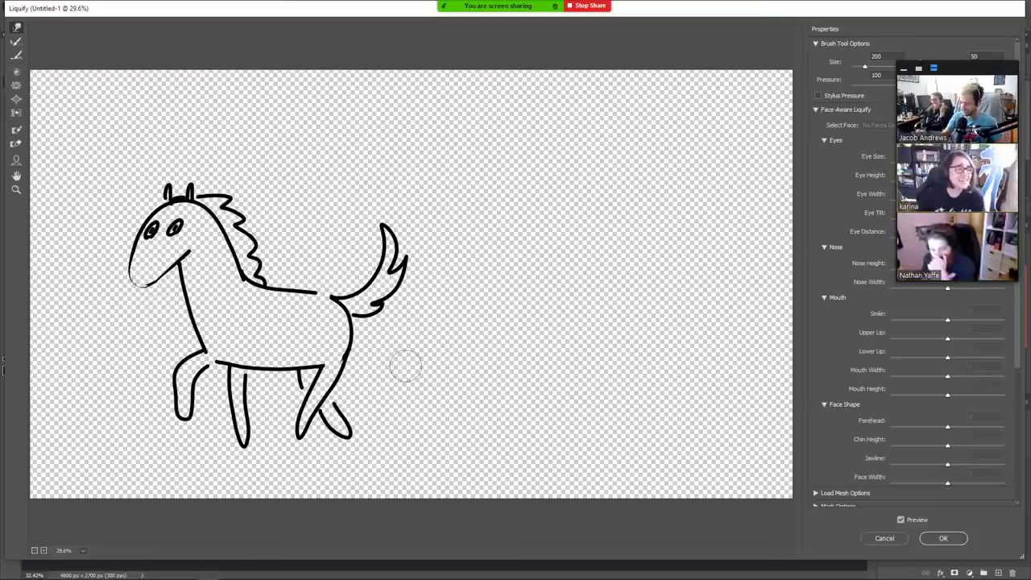
- Set the warp brush size to 400 and push both front legs upward to shorten them
key("bracketright")
key("bracketright")
key("bracketright")
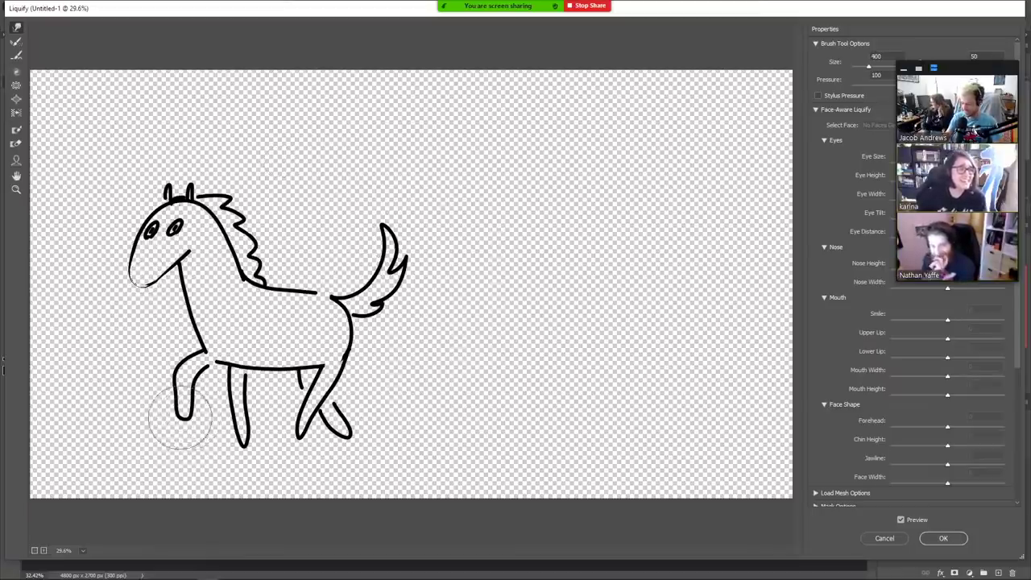
left_click_drag(178, 418, 177, 387)
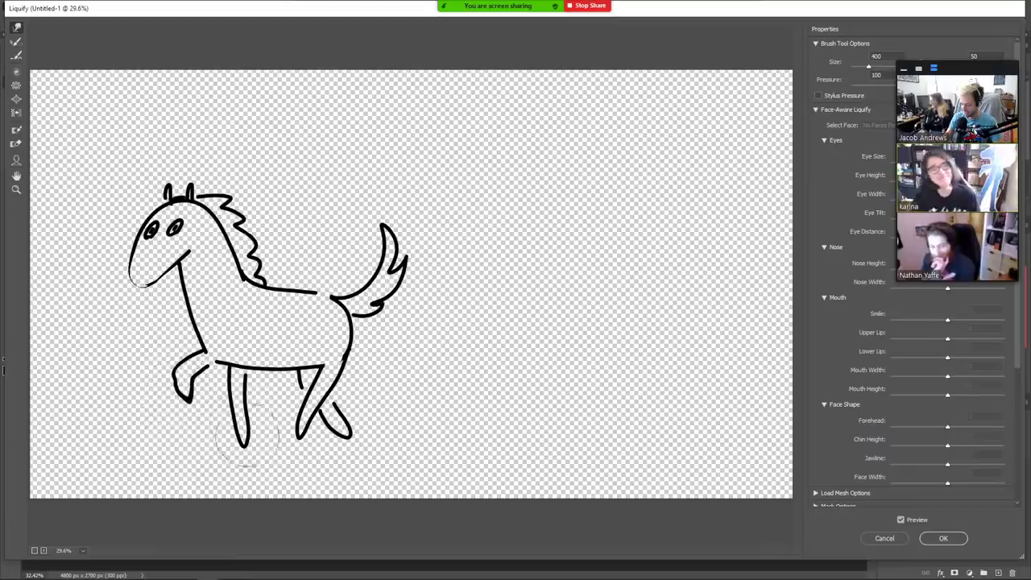
left_click_drag(241, 426, 237, 403)
left_click_drag(241, 443, 239, 416)
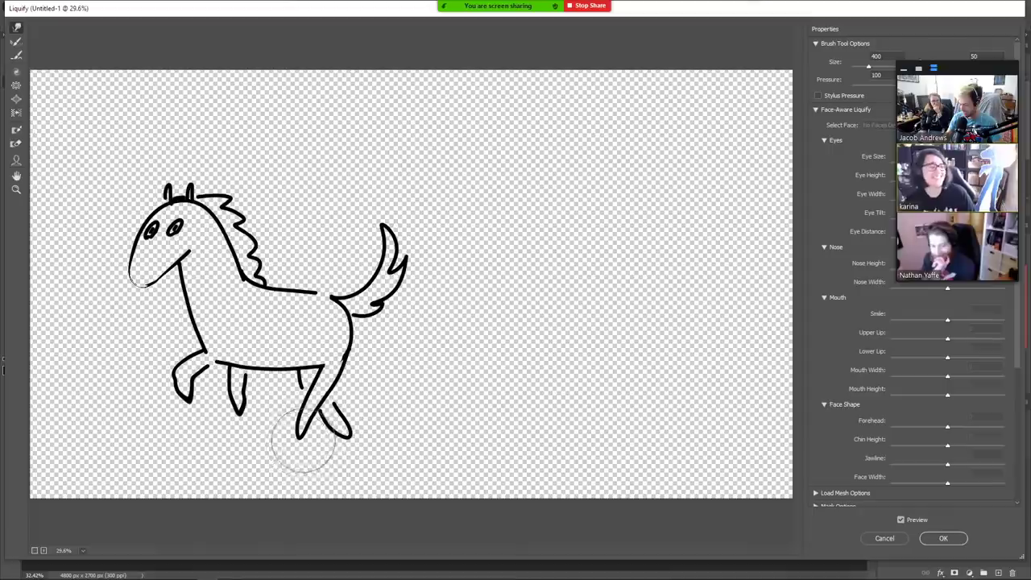
- Set the warp brush size to 700 and push the hind legs upward to shorten them
key("bracketright")
key("bracketright")
key("bracketright")
key("bracketright")
left_click_drag(324, 446, 320, 422)
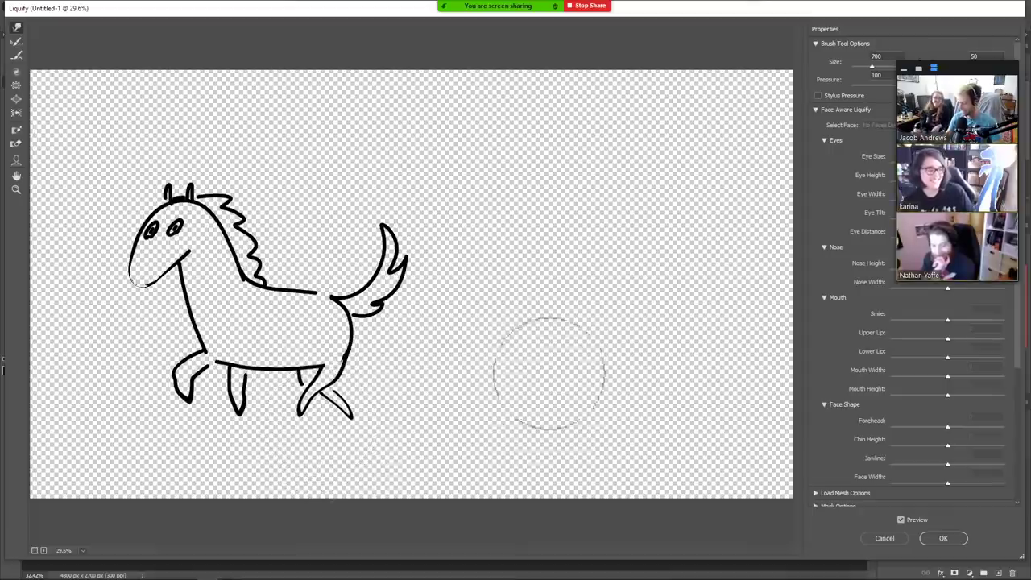
- Set the warp brush size to 400 and stretch the tail upward into a thin stem with a tall pointed tip
key("bracketleft")
key("bracketleft")
key("bracketleft")
key("bracketleft")
key("bracketleft")
key("bracketleft")
key("bracketleft")
key("bracketleft")
key("bracketleft")
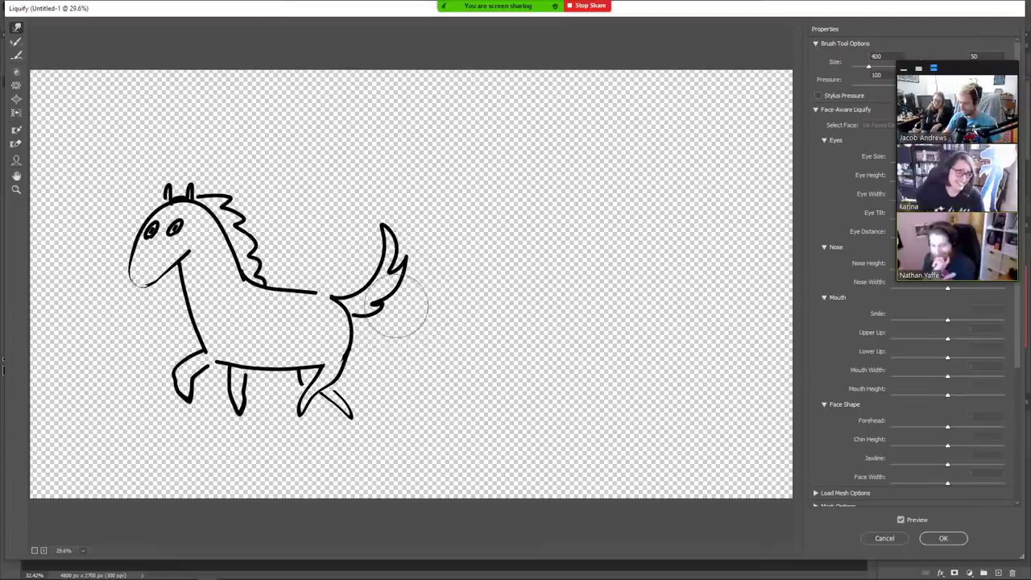
mouse_move(338, 283)
left_mouse_down()
mouse_move(372, 275)
mouse_move(388, 238)
mouse_move(379, 230)
mouse_move(415, 262)
mouse_move(407, 254)
mouse_move(412, 271)
mouse_move(369, 324)
mouse_move(367, 275)
mouse_move(381, 239)
mouse_move(376, 257)
mouse_move(390, 229)
mouse_move(418, 235)
mouse_move(375, 227)
mouse_move(409, 225)
mouse_move(381, 224)
mouse_move(400, 224)
mouse_move(396, 196)
mouse_move(406, 217)
mouse_move(412, 196)
mouse_move(399, 192)
mouse_move(398, 203)
mouse_move(407, 172)
mouse_move(419, 174)
mouse_move(406, 188)
mouse_move(429, 172)
left_mouse_up()
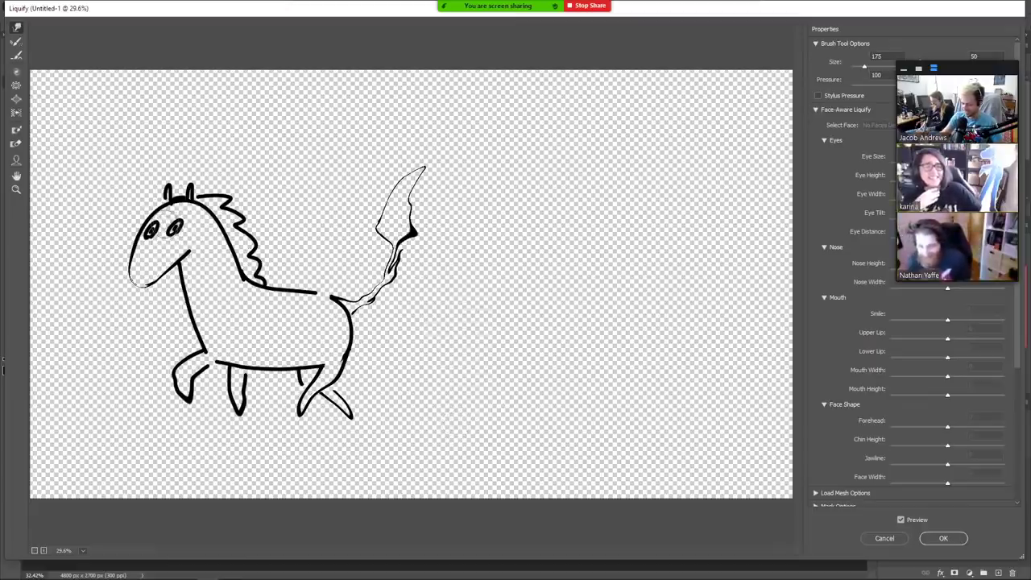
- Squash both eyes into narrow slanted shapes using warp brush sizes of 175 and 80, then apply the Liquify changes
left_click_drag(177, 216, 192, 225)
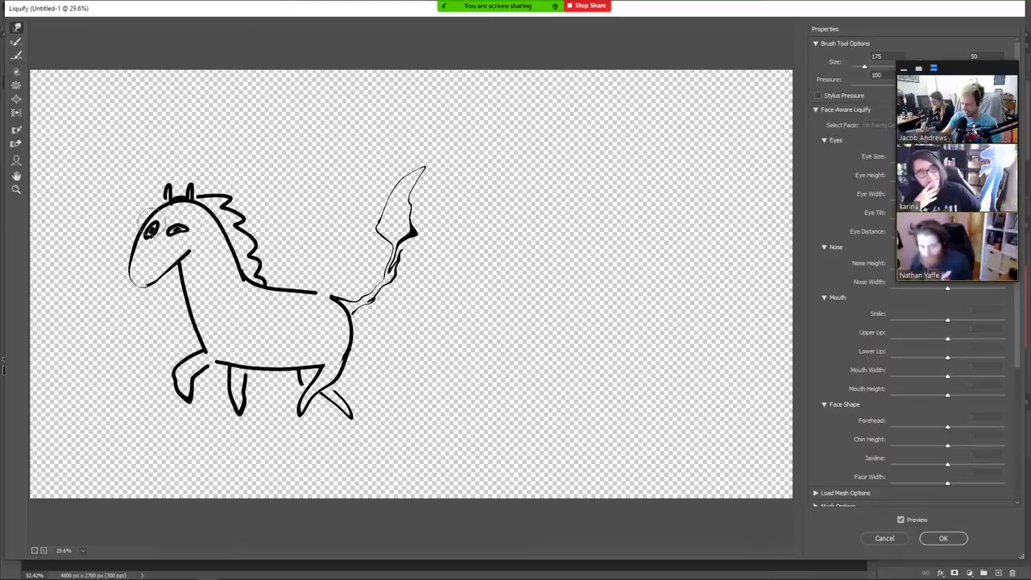
left_click_drag(152, 227, 148, 222)
key("bracketleft")
key("bracketleft")
key("bracketleft")
key("bracketleft")
key("bracketleft")
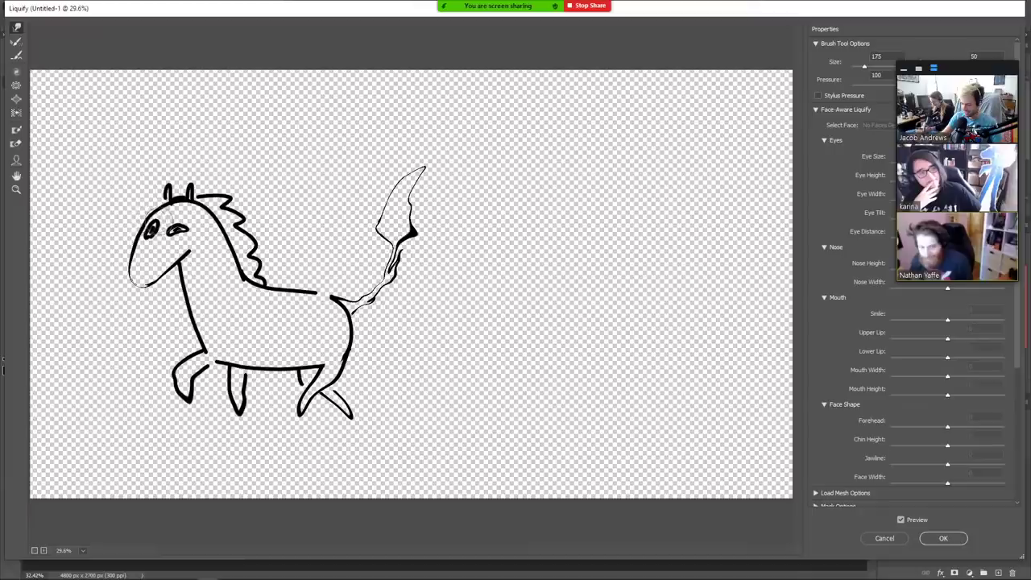
mouse_move(152, 224)
left_mouse_down()
mouse_move(163, 224)
mouse_move(154, 238)
mouse_move(159, 231)
left_mouse_up()
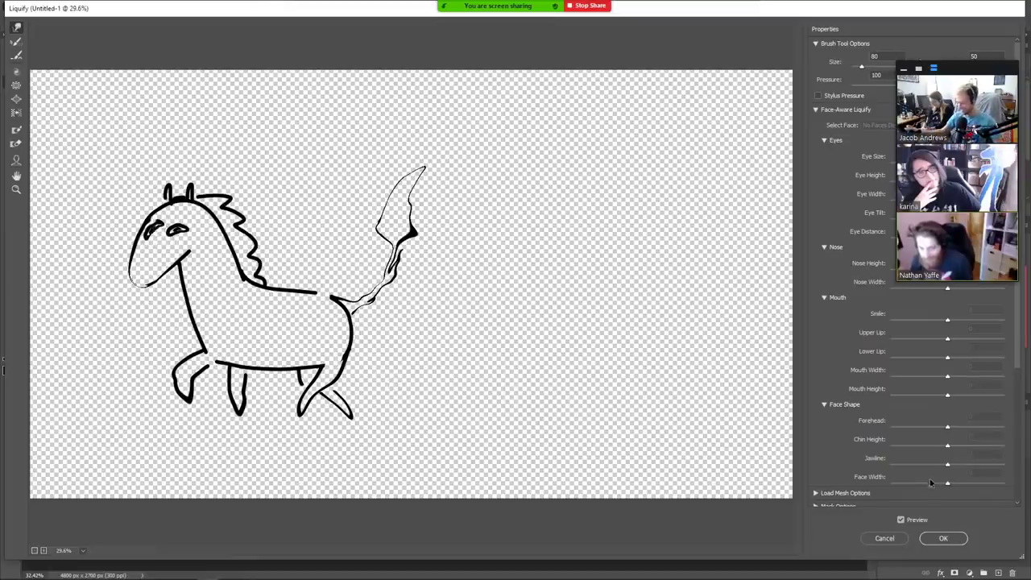
left_click(944, 538)
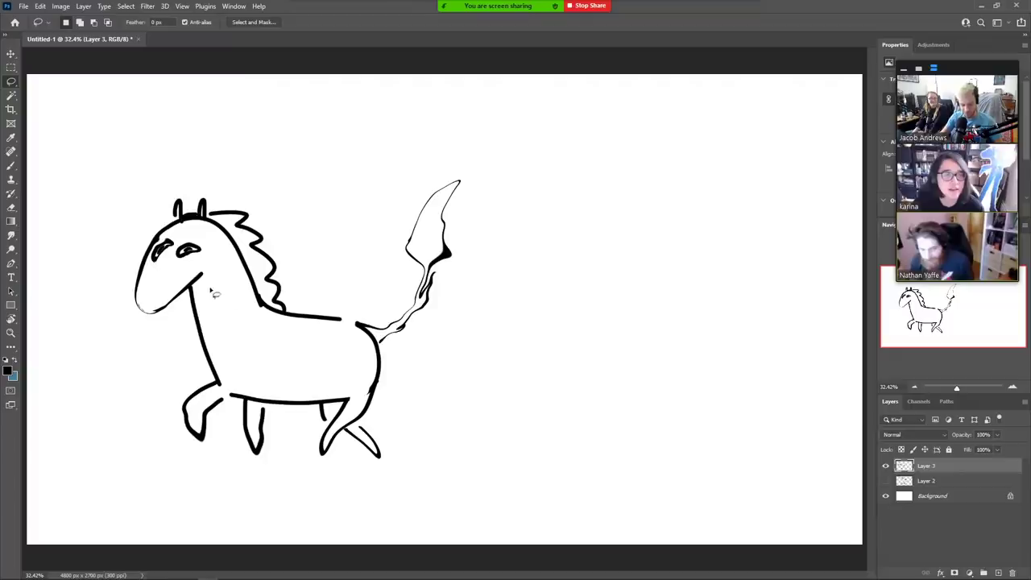
- Paint a short brush stroke along the horse's jaw just below the mouth line
key("b")
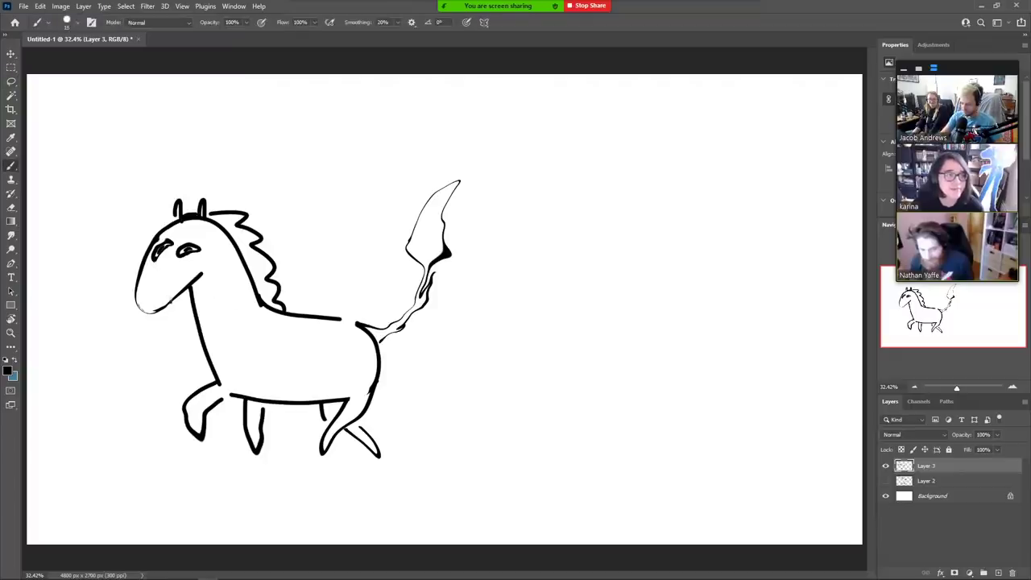
left_click_drag(170, 304, 177, 287)
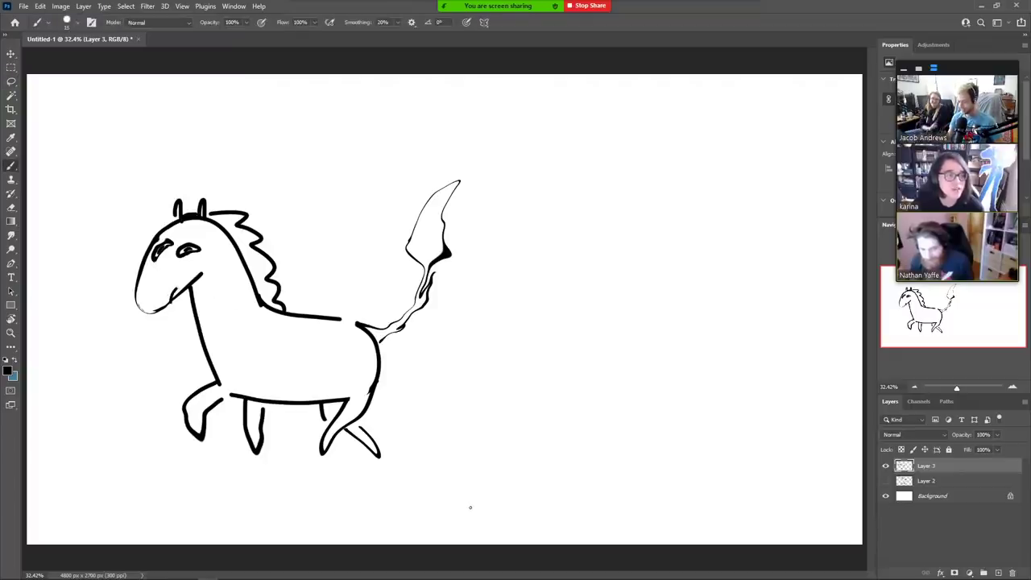
key("l")
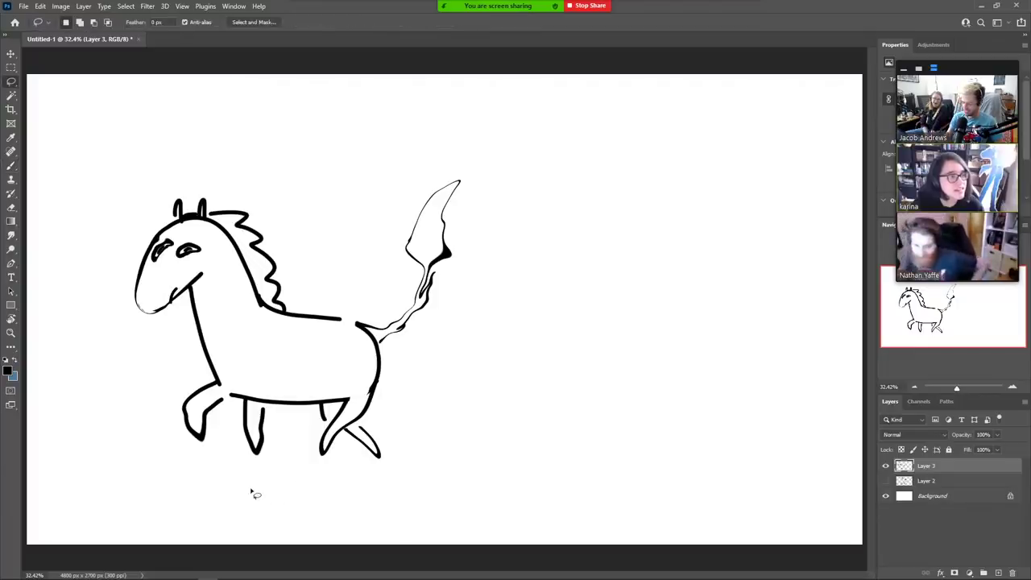
- Show Layer 2 again, shrink the warped horse to about the zebra's size and place it beside the zebra
left_click(885, 480)
key("ctrl+t")
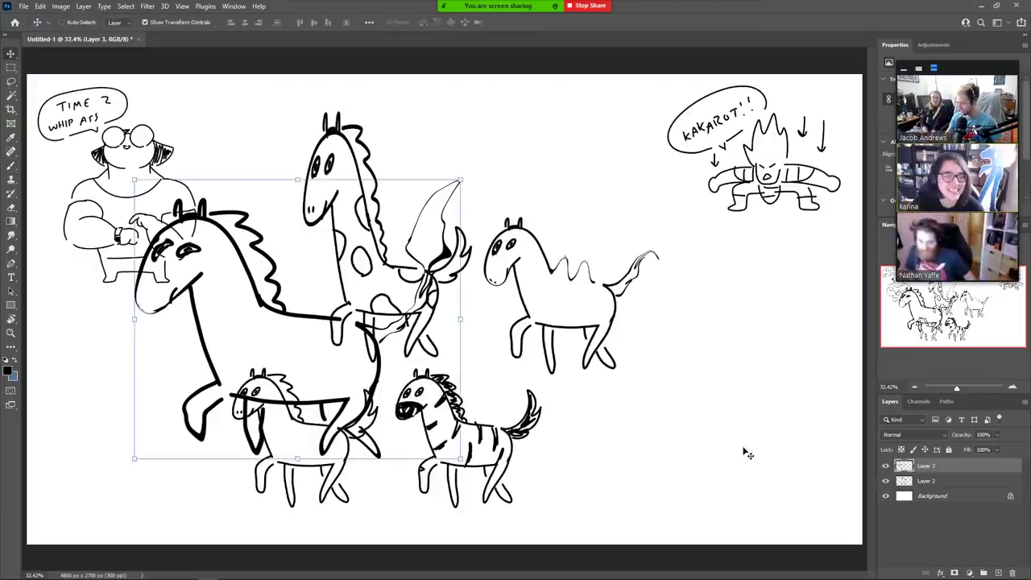
left_click_drag(462, 457, 310, 330)
left_click_drag(271, 299, 690, 475)
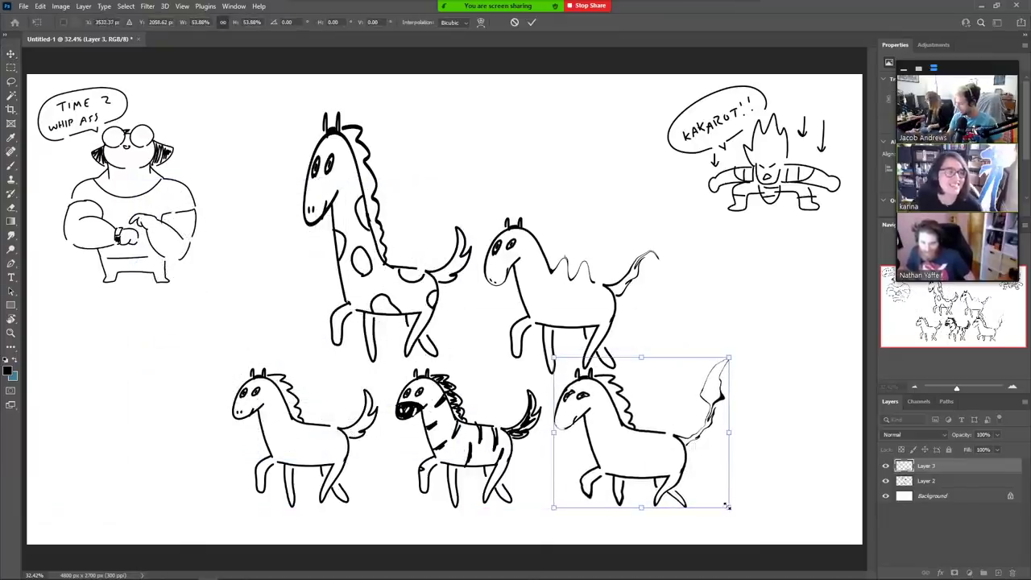
left_click_drag(728, 506, 700, 485)
key("Return")
key("l")
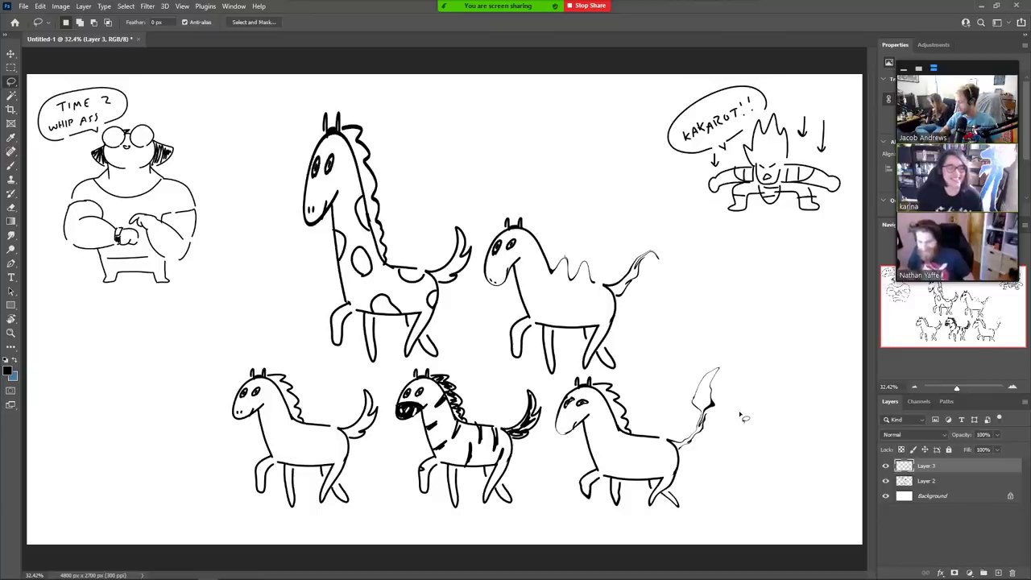
- Merge Layer 3 and Layer 2 into a single layer
left_click(955, 481, "shift")
right_click(955, 481)
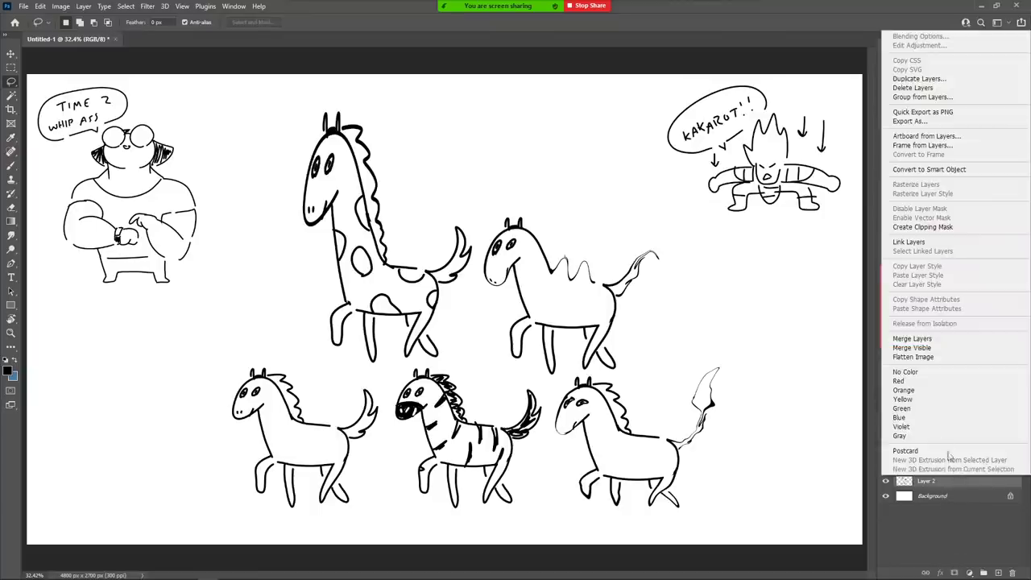
left_click(923, 338)
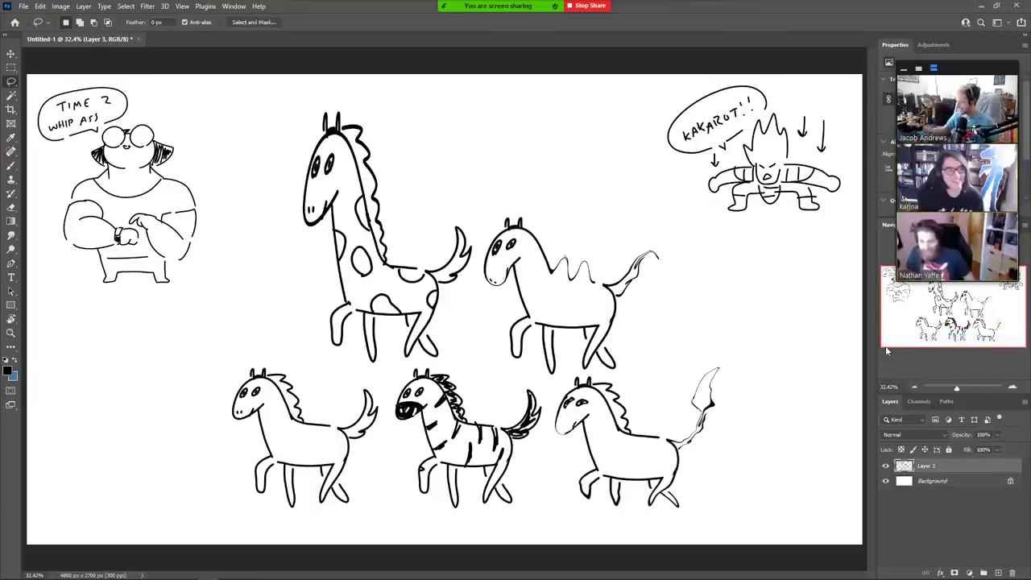
- Add a new layer with the merged animal drawings hidden, and switch to the Pencil tool
left_click(997, 573)
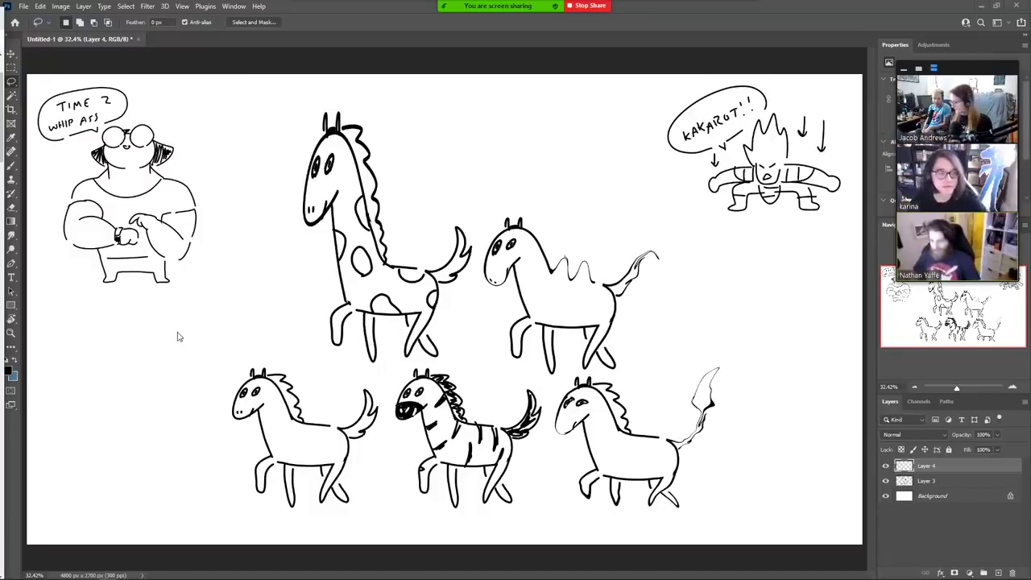
left_click(886, 481)
left_click(11, 166)
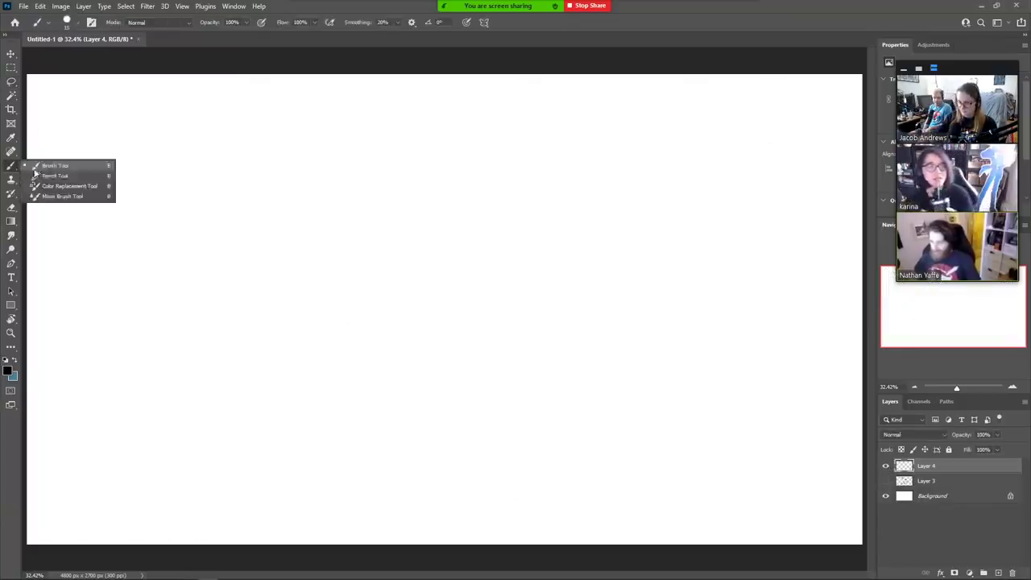
left_click(37, 174)
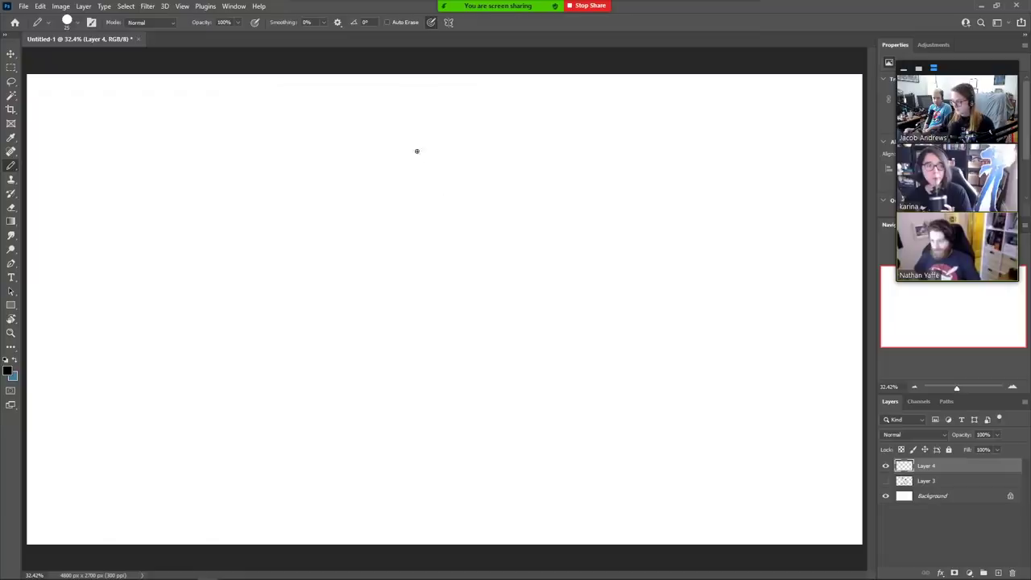
- Draw the front outline of a large round head ending in a small bulging cheek, undoing the trial outline of the opposite side
mouse_move(413, 151)
left_mouse_down()
mouse_move(381, 170)
mouse_move(356, 221)
mouse_move(389, 290)
mouse_move(373, 313)
mouse_move(393, 332)
mouse_move(425, 323)
left_mouse_up()
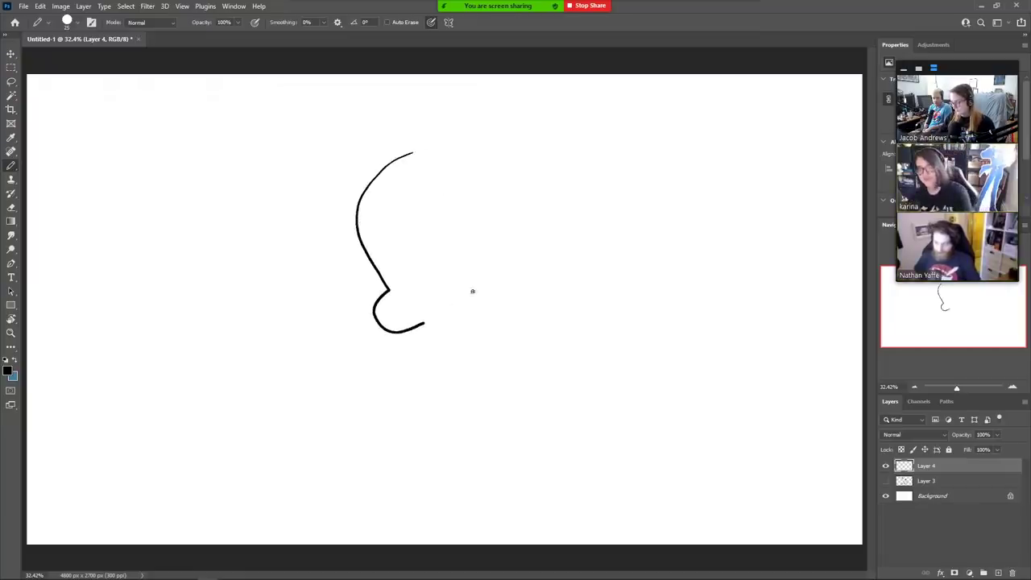
mouse_move(498, 321)
left_mouse_down()
mouse_move(540, 317)
mouse_move(525, 288)
mouse_move(538, 250)
mouse_move(506, 163)
mouse_move(385, 151)
mouse_move(353, 233)
left_mouse_up()
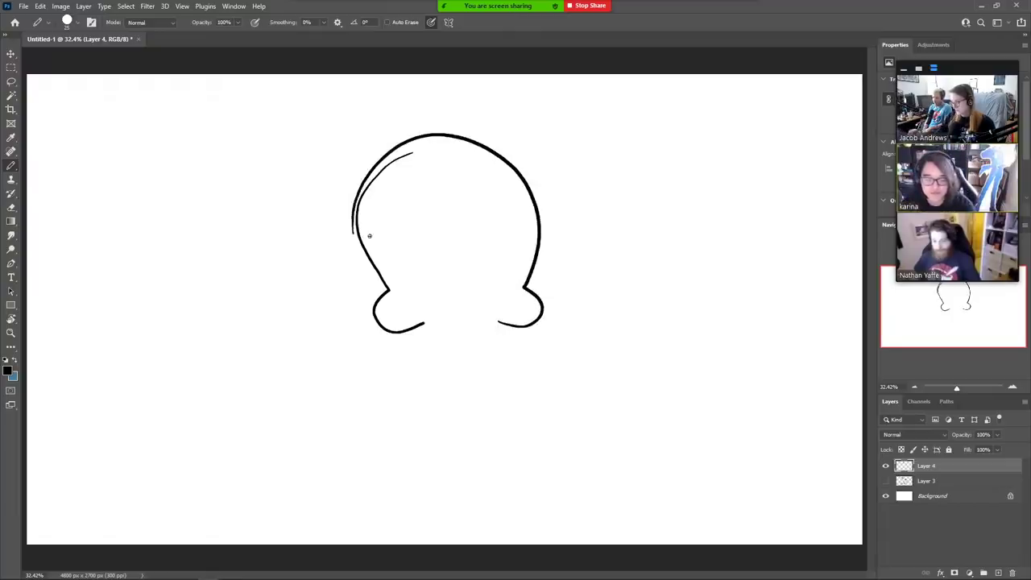
key("ctrl+z")
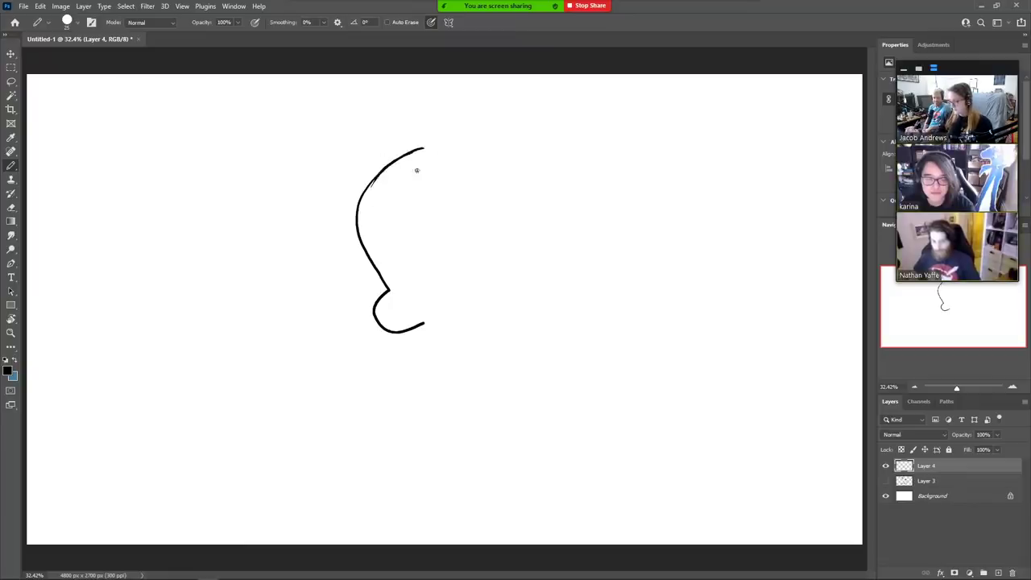
- Extend the forehead curve a little over the crown and clean up its doubled strokes into one smooth line
left_click_drag(422, 149, 365, 196)
key("ctrl+z")
left_click_drag(421, 148, 360, 204)
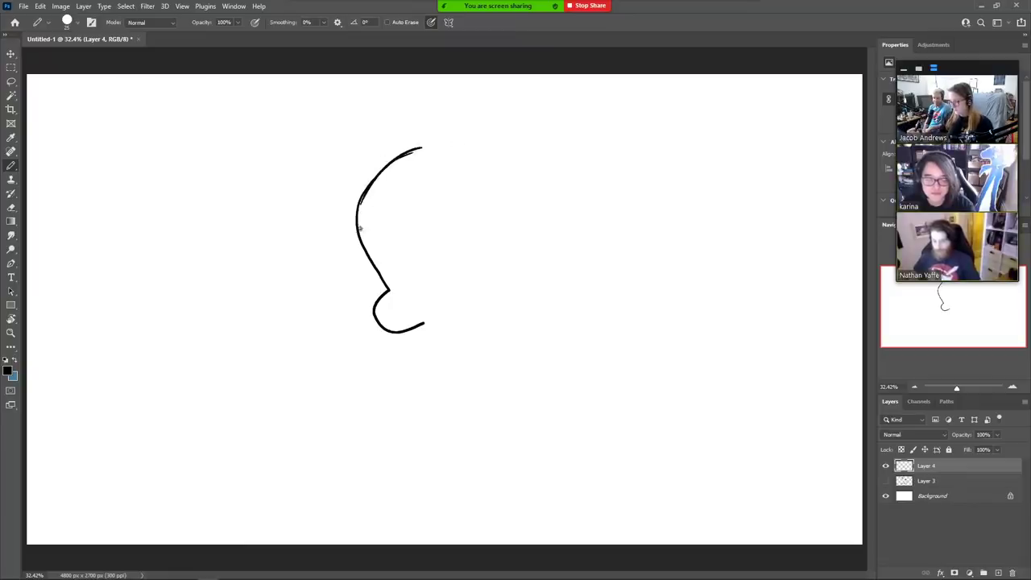
key("e")
mouse_move(419, 152)
left_mouse_down()
mouse_move(362, 211)
mouse_move(368, 185)
mouse_move(397, 157)
left_mouse_up()
key("b")
key("ctrl+z")
left_click_drag(360, 205, 398, 157)
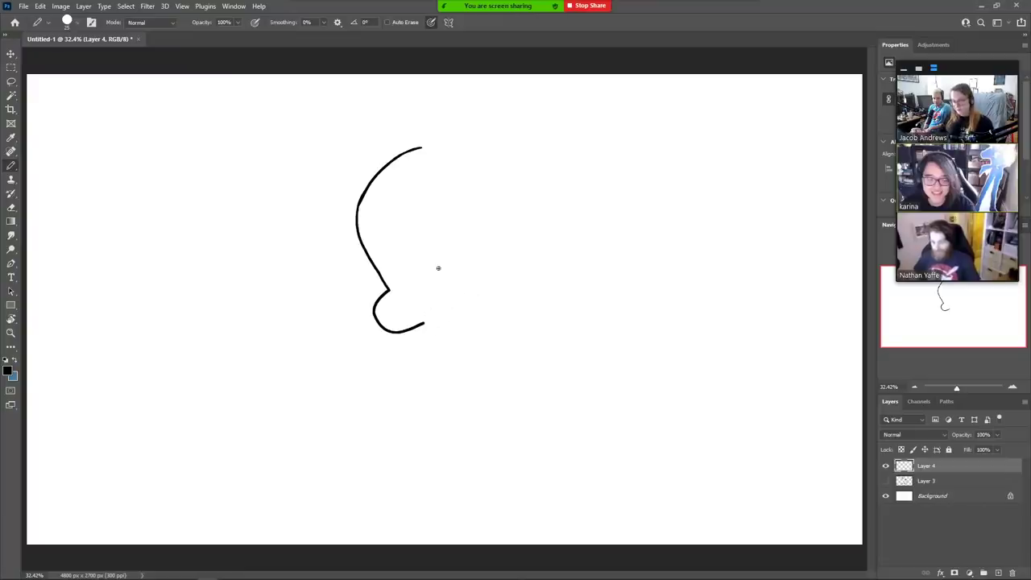
- Draw a short neck line below the cheek and a sharply bent arm hanging from it
left_click_drag(427, 324, 443, 352)
key("ctrl+z")
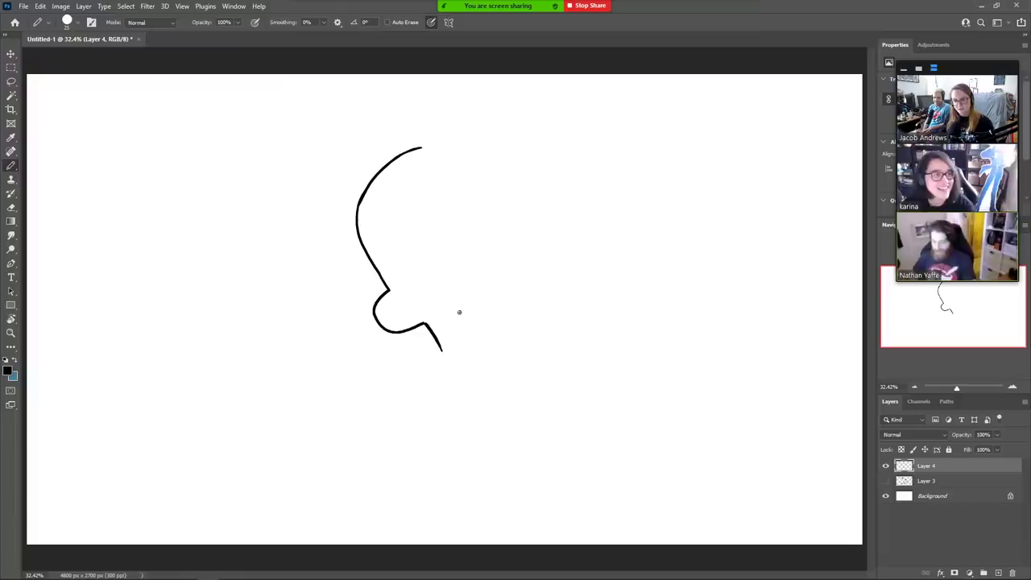
mouse_move(435, 342)
left_mouse_down()
mouse_move(416, 337)
mouse_move(385, 382)
left_mouse_up()
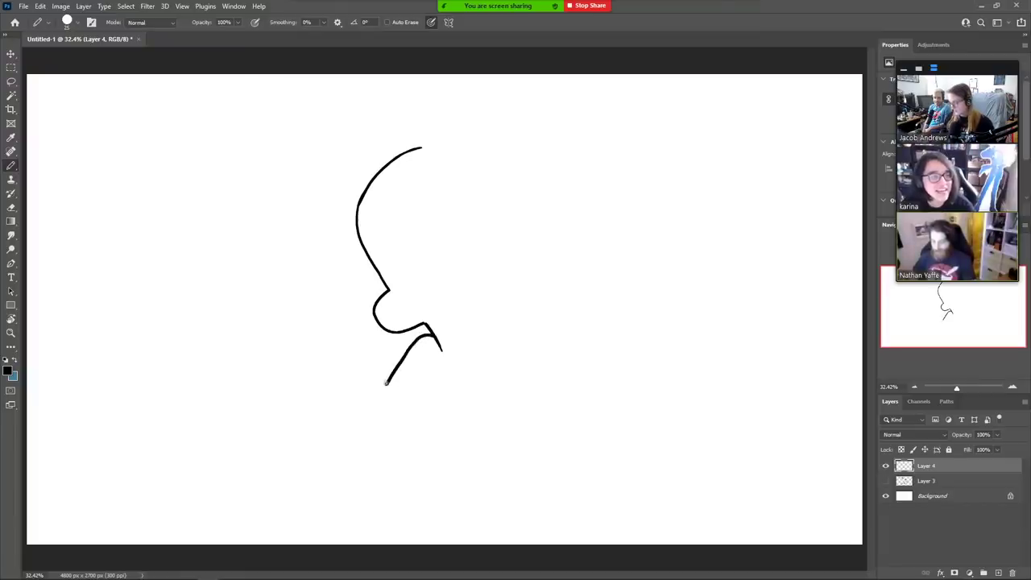
key("ctrl+z")
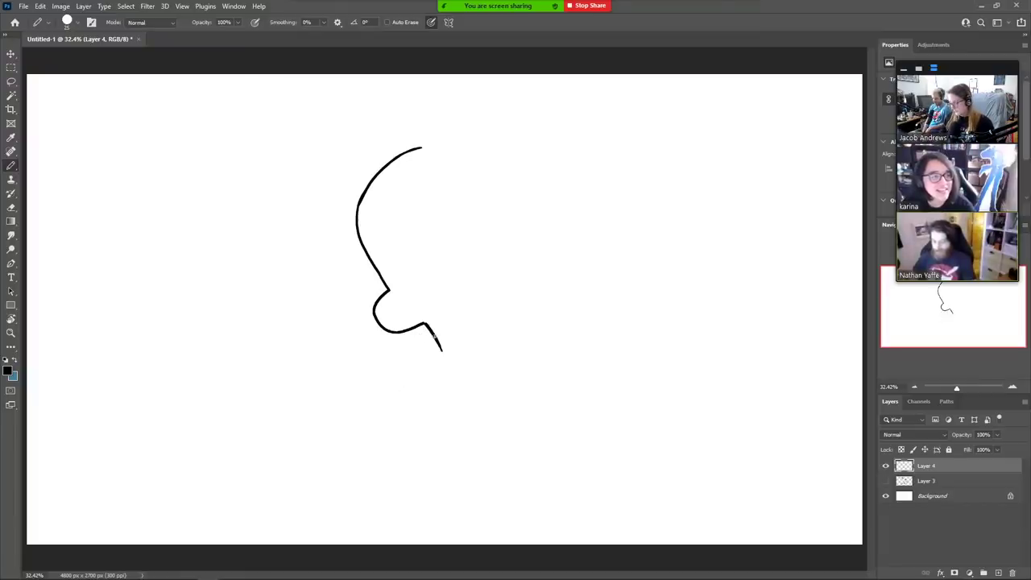
mouse_move(435, 341)
left_mouse_down()
mouse_move(391, 382)
mouse_move(429, 416)
mouse_move(417, 413)
left_mouse_up()
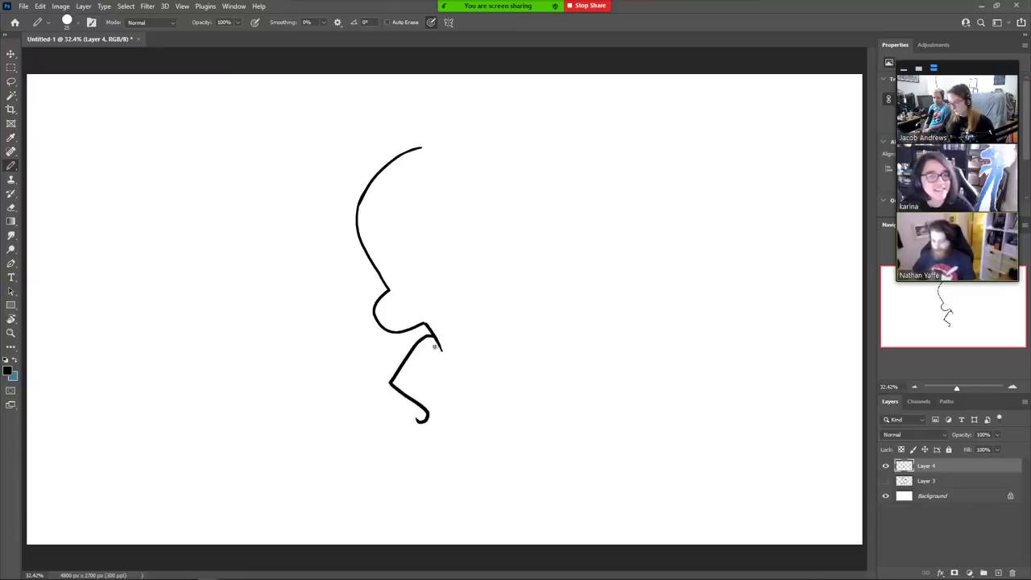
- Trim the lower end of the neck line and draw the torso's front line down past the arm
key("e")
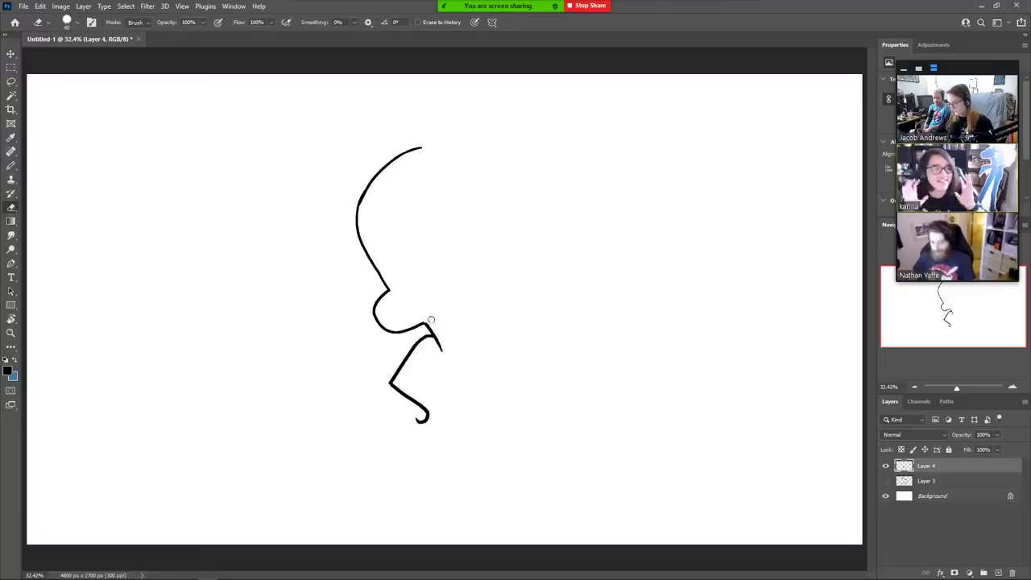
mouse_move(439, 334)
left_mouse_down()
mouse_move(443, 361)
mouse_move(424, 378)
mouse_move(443, 447)
left_mouse_up()
key("b")
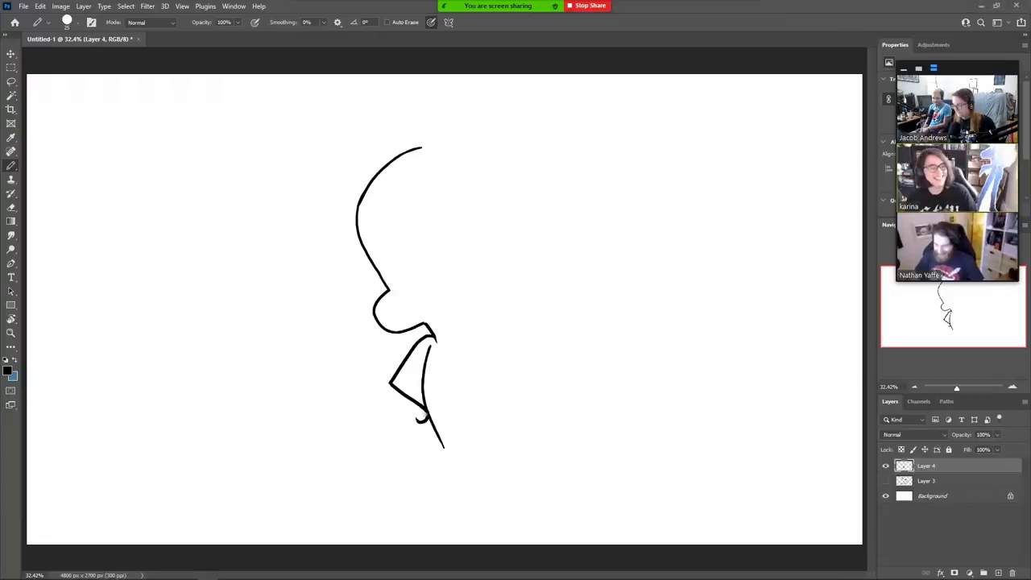
- Erase the stray end of the forearm and draw a small clenched hand with separate fingers
key("e")
mouse_move(423, 412)
left_mouse_down()
mouse_move(414, 419)
mouse_move(423, 403)
mouse_move(433, 426)
mouse_move(403, 413)
mouse_move(420, 424)
mouse_move(429, 418)
mouse_move(409, 406)
mouse_move(418, 406)
left_mouse_up()
key("b")
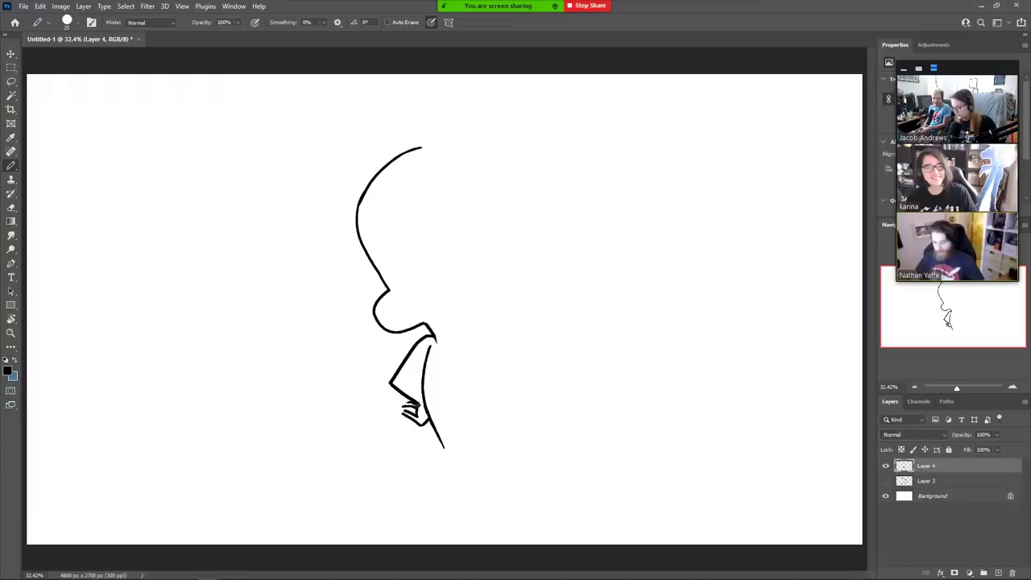
key("ctrl+z")
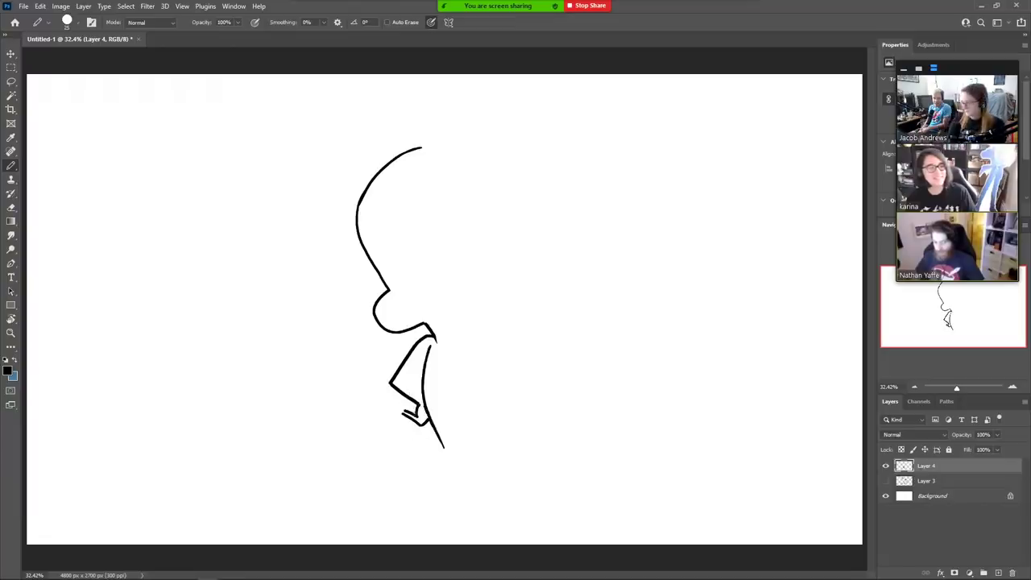
mouse_move(403, 414)
left_mouse_down()
mouse_move(419, 403)
mouse_move(420, 415)
left_mouse_up()
key("e")
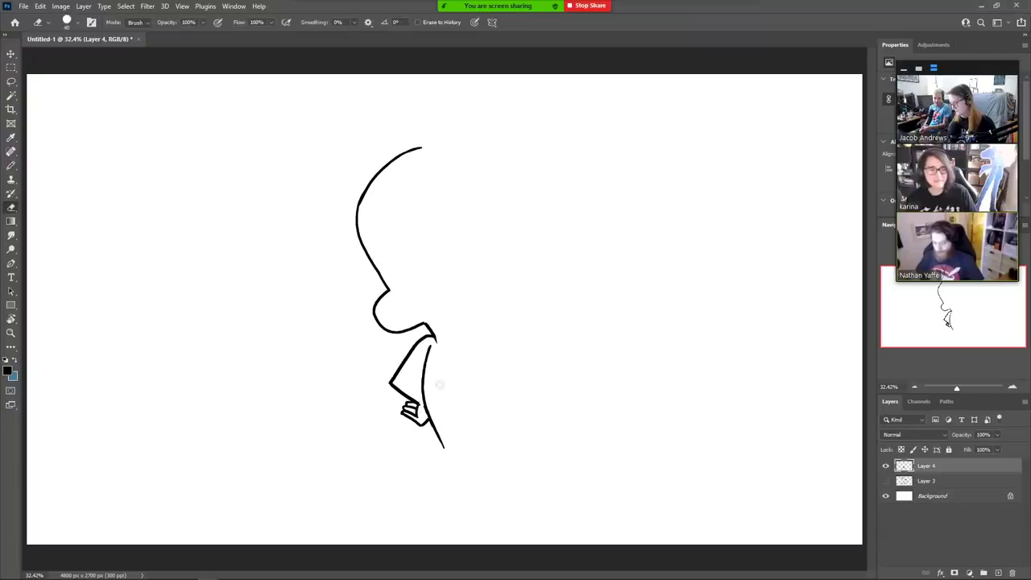
key("b")
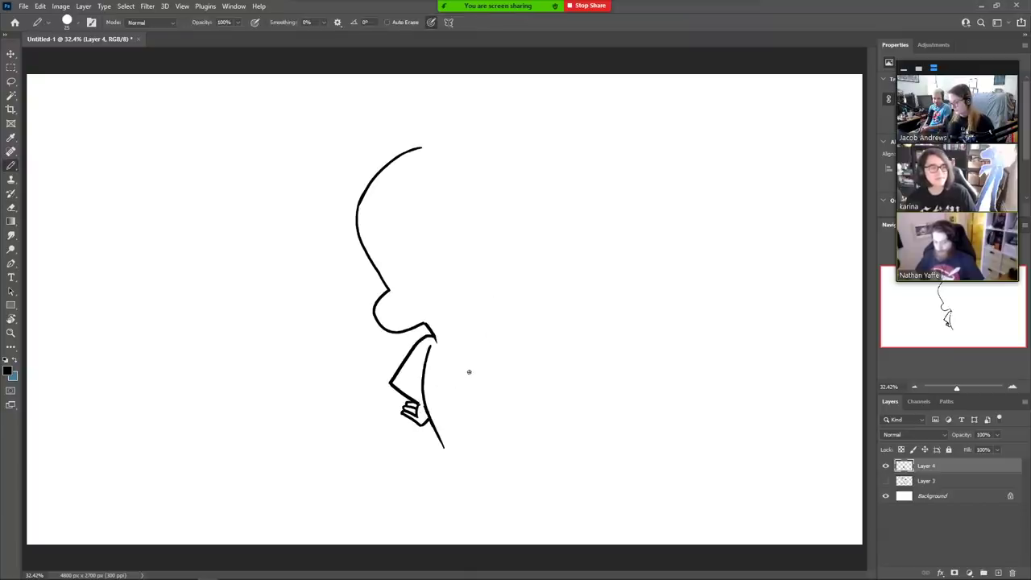
- Draw the figure's back as an outward-curving line opposite the torso's front line
left_click_drag(471, 373, 495, 415)
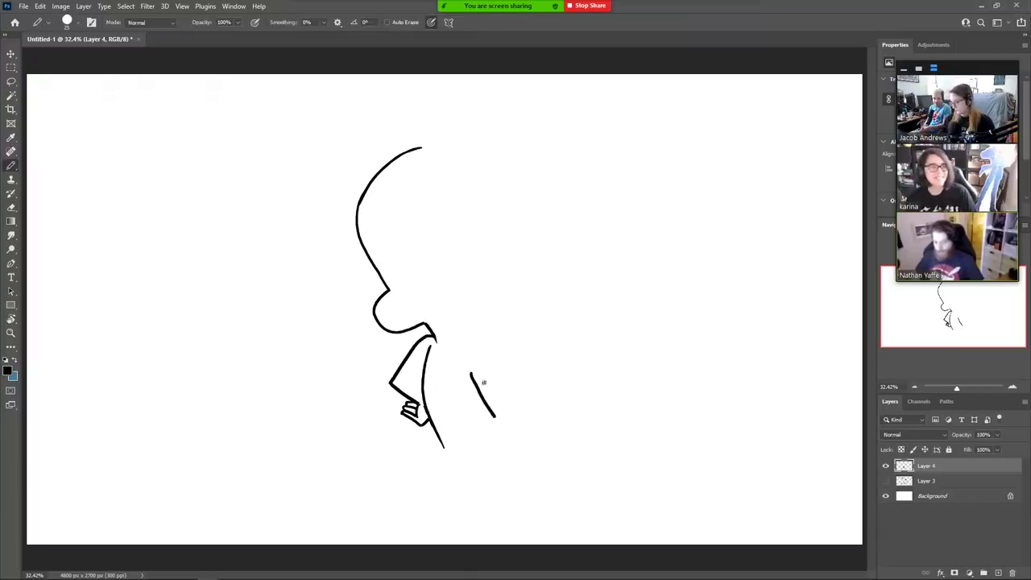
key("ctrl+z")
left_click_drag(474, 373, 513, 435)
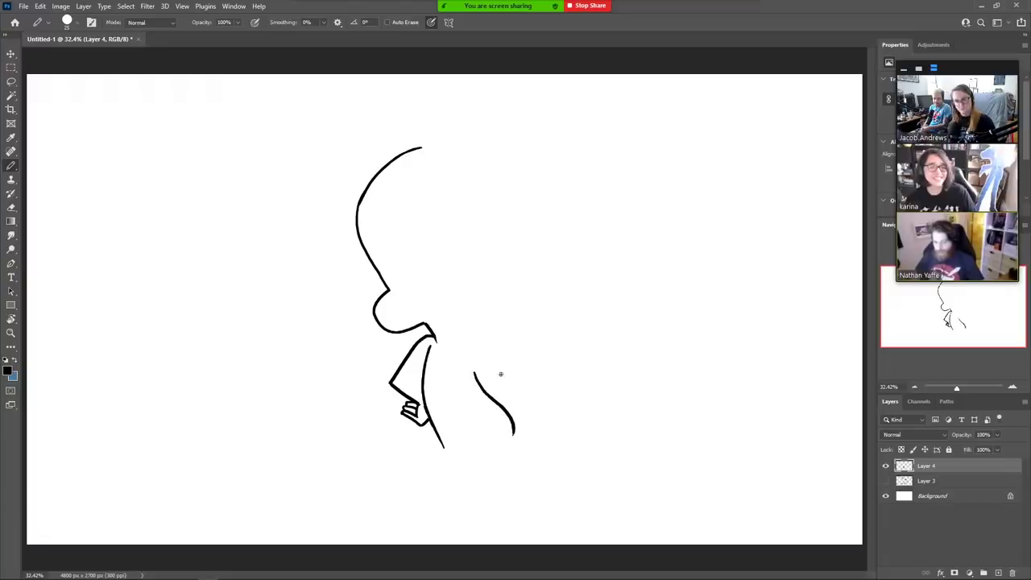
- Redraw the lower front torso line and continue it into a hem with two short leg openings joined to the back
left_click_drag(421, 386, 447, 448)
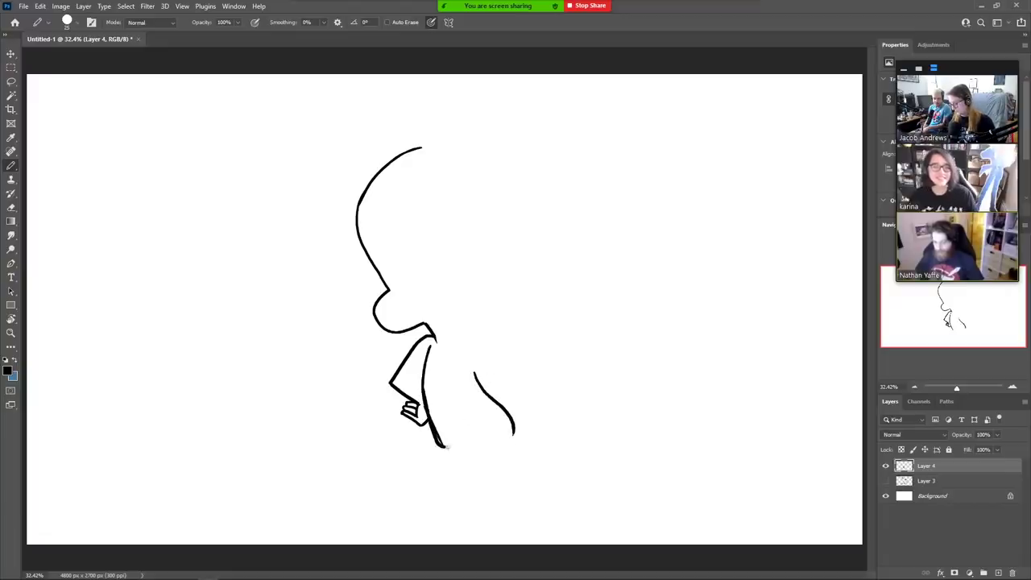
key("e")
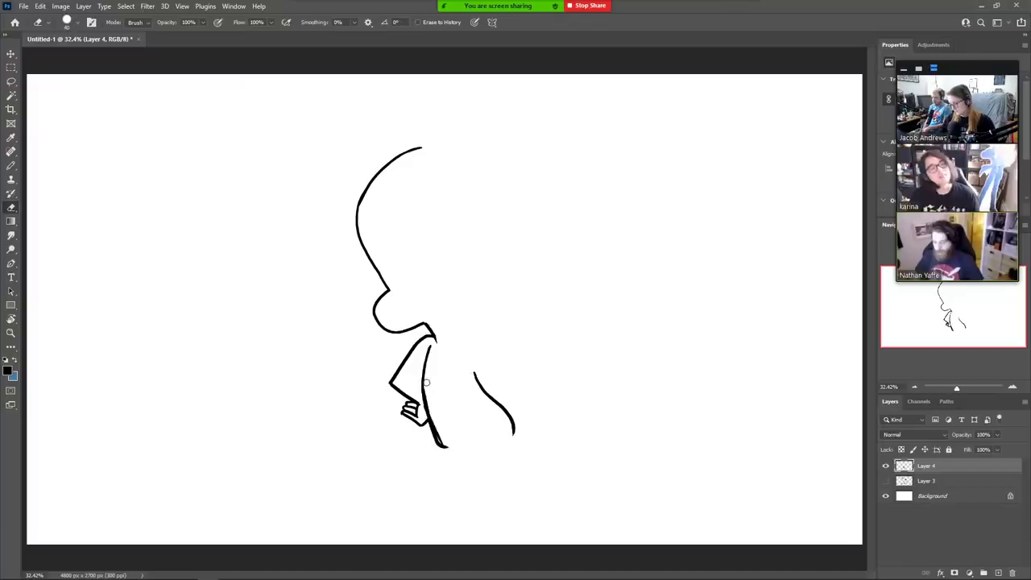
left_click_drag(429, 389, 442, 444)
key("b")
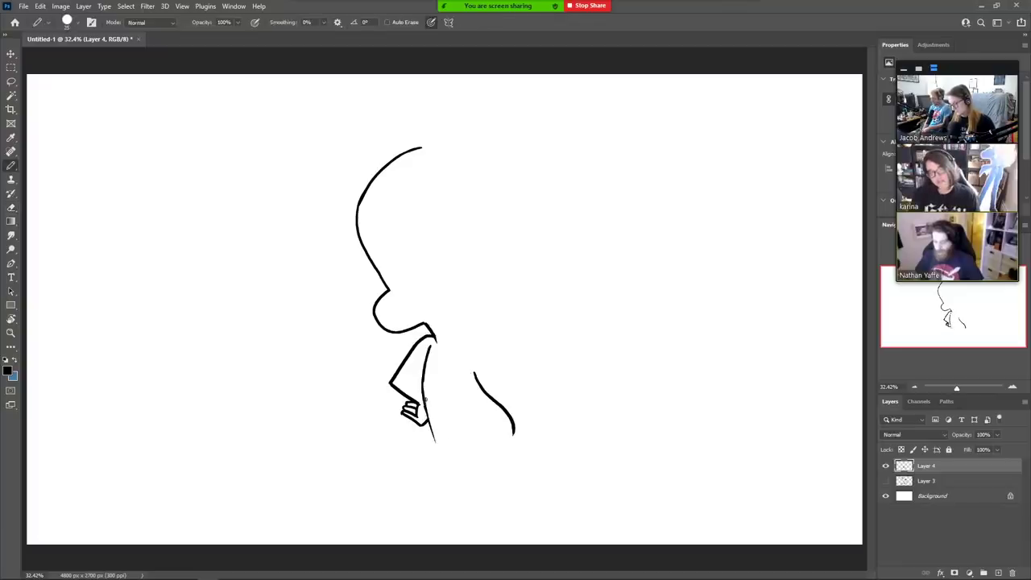
mouse_move(425, 397)
left_mouse_down()
mouse_move(443, 463)
mouse_move(504, 464)
left_mouse_up()
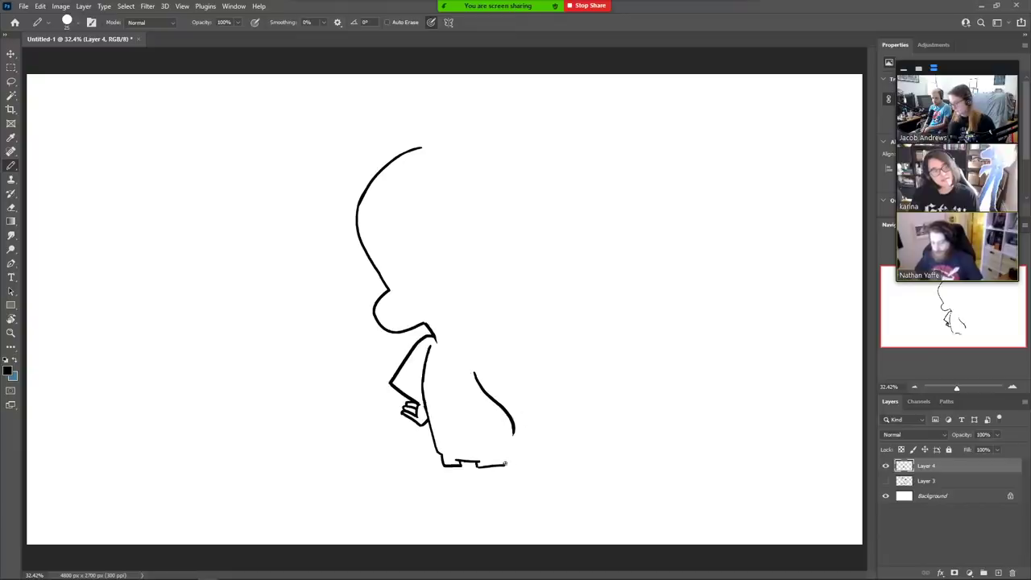
left_click_drag(499, 461, 513, 415)
- Erase the overhanging hem end, then draw a thin ankle and a huge elongated foot reaching far in front of the body
key("e")
mouse_move(505, 465)
left_mouse_down()
mouse_move(448, 476)
mouse_move(457, 477)
mouse_move(341, 472)
mouse_move(278, 507)
left_mouse_up()
key("b")
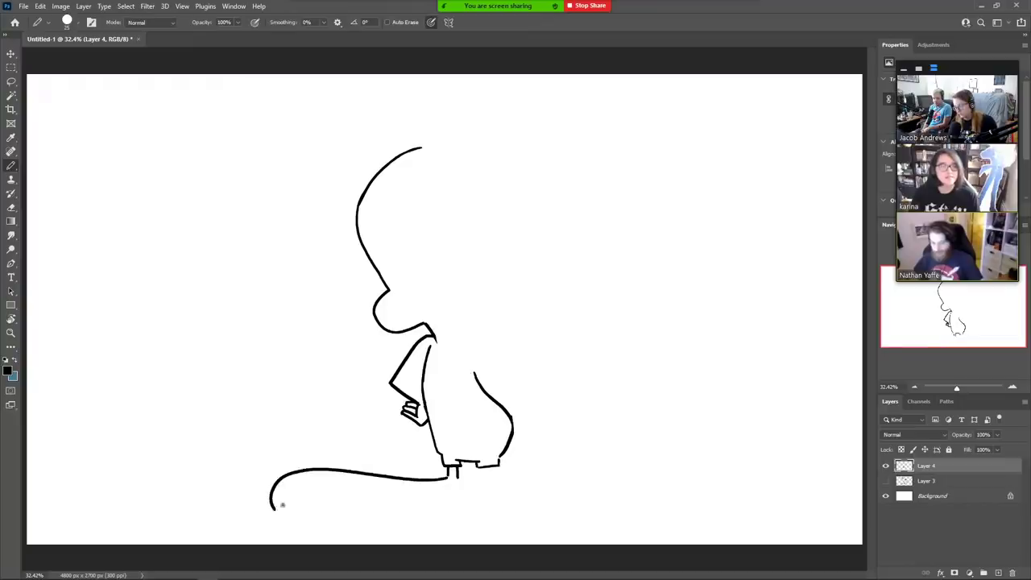
mouse_move(361, 484)
left_mouse_down()
mouse_move(291, 499)
mouse_move(295, 531)
left_mouse_up()
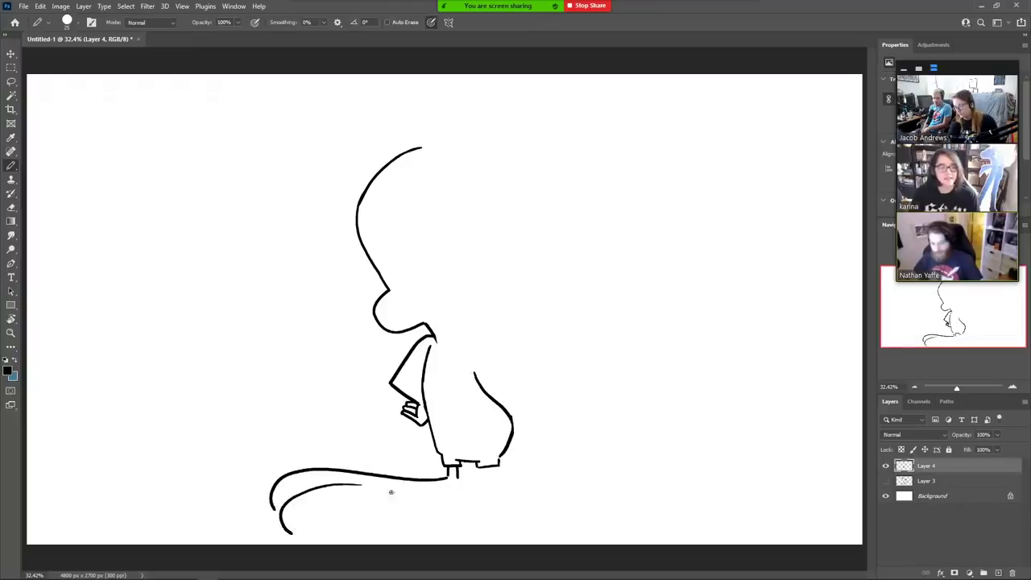
mouse_move(455, 475)
left_mouse_down()
mouse_move(398, 521)
mouse_move(325, 530)
mouse_move(308, 525)
mouse_move(303, 497)
mouse_move(384, 482)
mouse_move(337, 482)
mouse_move(308, 505)
mouse_move(328, 481)
mouse_move(340, 483)
mouse_move(304, 487)
mouse_move(290, 529)
left_mouse_up()
key("e")
key("b")
- Shorten the foot by redrawing its toe as two close nested curves, and add a short crease where the forehead meets the cheek
key("e")
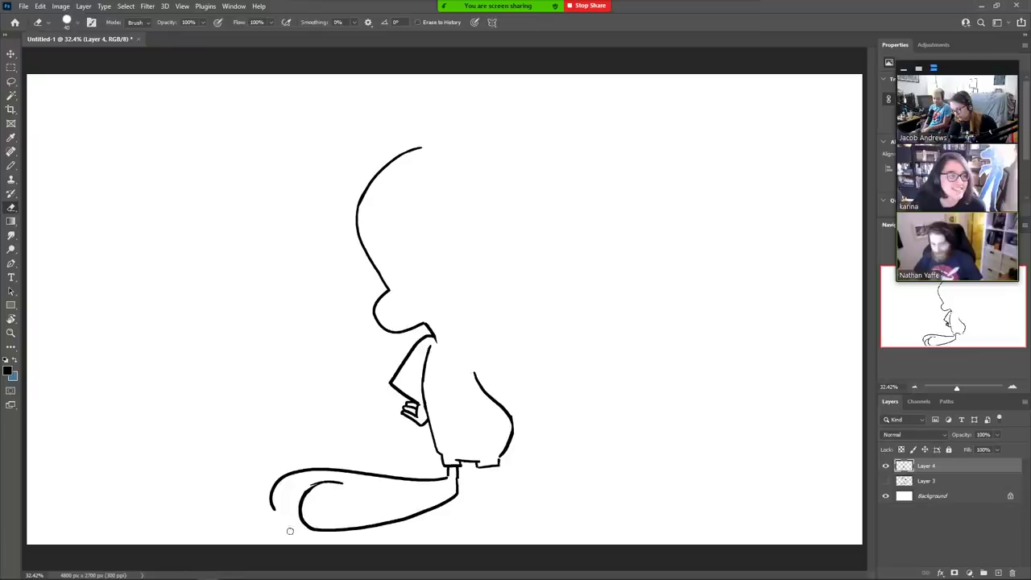
mouse_move(309, 474)
left_mouse_down()
mouse_move(322, 472)
mouse_move(278, 486)
left_mouse_up()
mouse_move(348, 483)
left_mouse_down()
mouse_move(314, 484)
mouse_move(281, 490)
left_mouse_up()
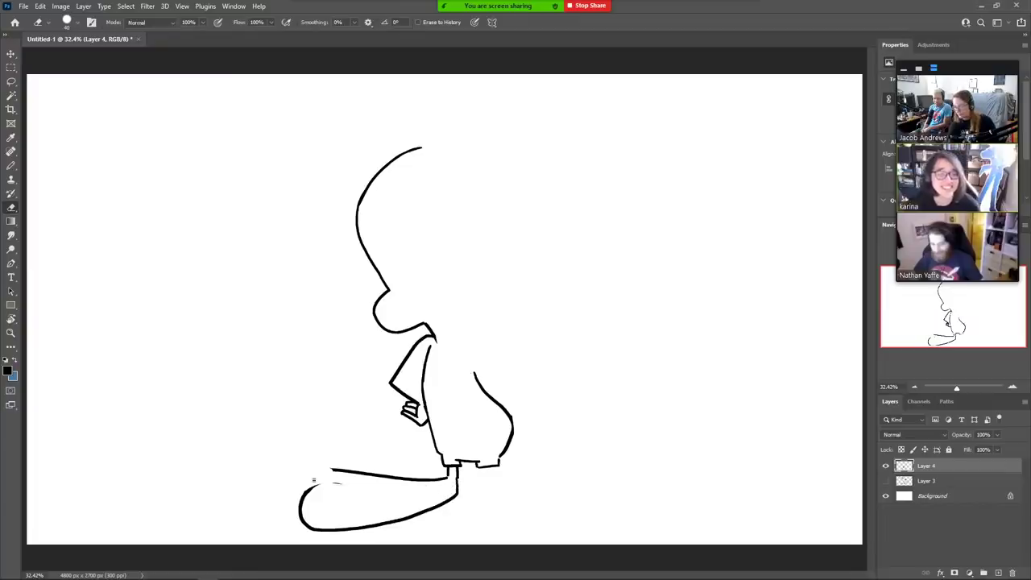
key("b")
left_click_drag(336, 471, 301, 519)
left_click_drag(338, 484, 301, 501)
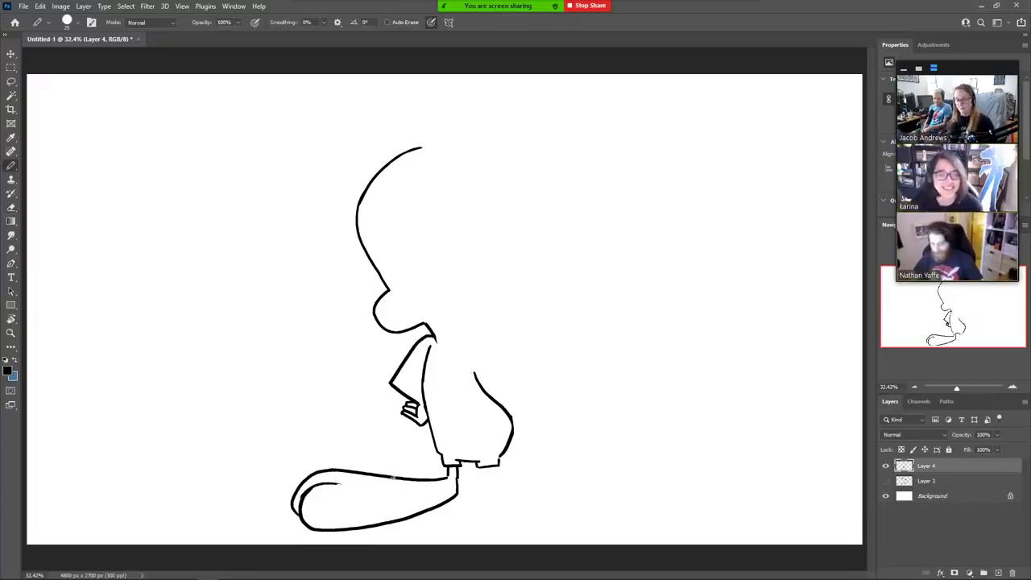
left_click_drag(392, 280, 380, 301)
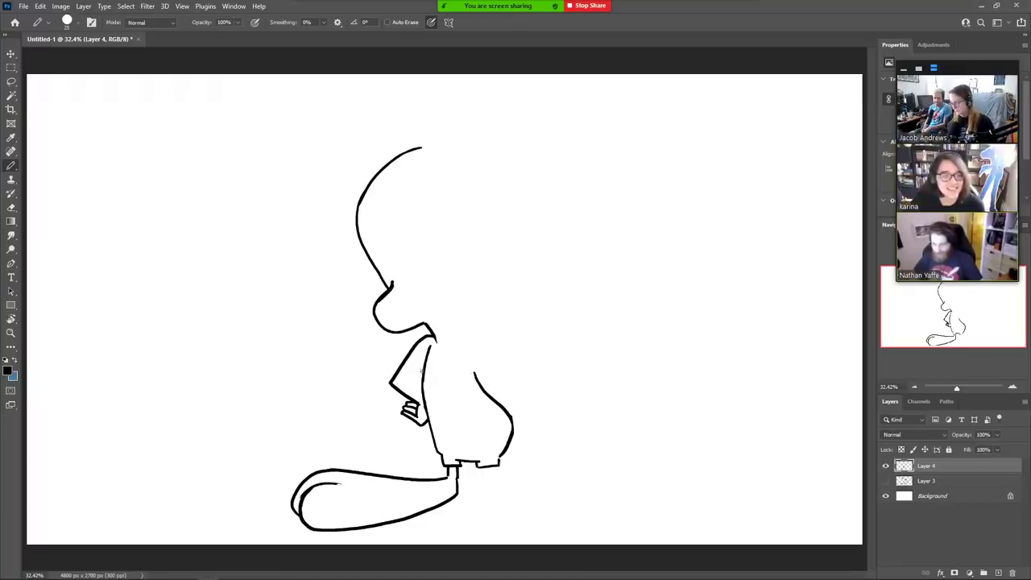
- Draw the inside of the bent arm's elbow and a short curved line just inside the torso's front edge
mouse_move(422, 370)
left_mouse_down()
mouse_move(413, 382)
mouse_move(443, 392)
left_mouse_up()
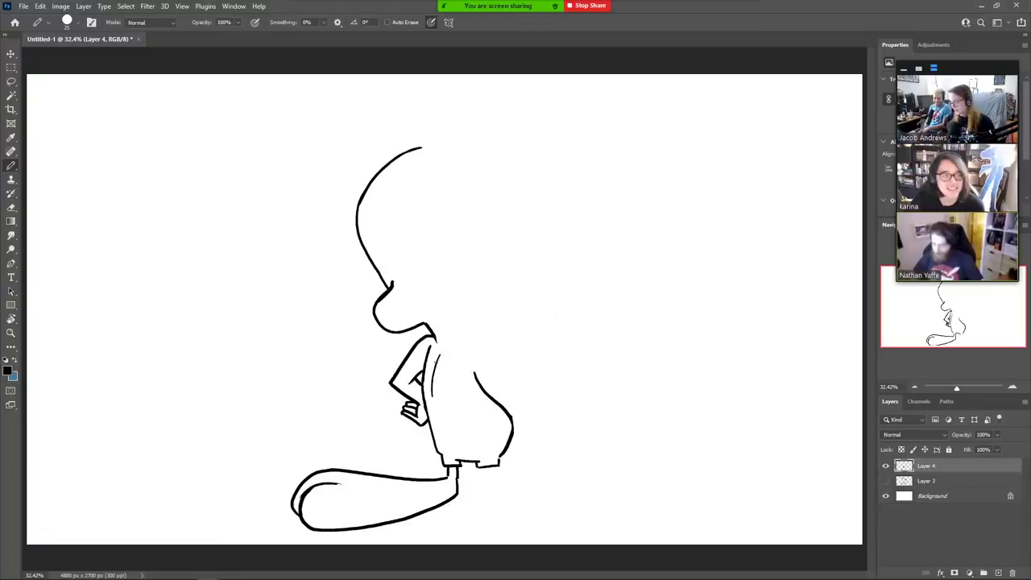
key("ctrl+z")
left_click_drag(438, 356, 436, 385)
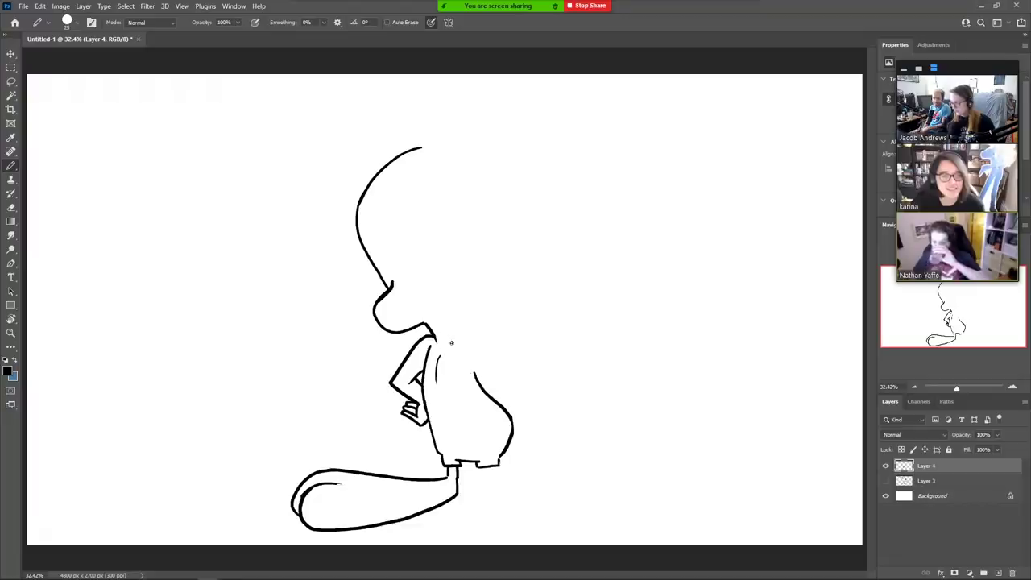
- Draw the second arm from the opposite shoulder, bent at the elbow with its fingered hand resting on the hip, and clean up its lines
mouse_move(451, 342)
left_mouse_down()
mouse_move(468, 333)
mouse_move(504, 372)
left_mouse_up()
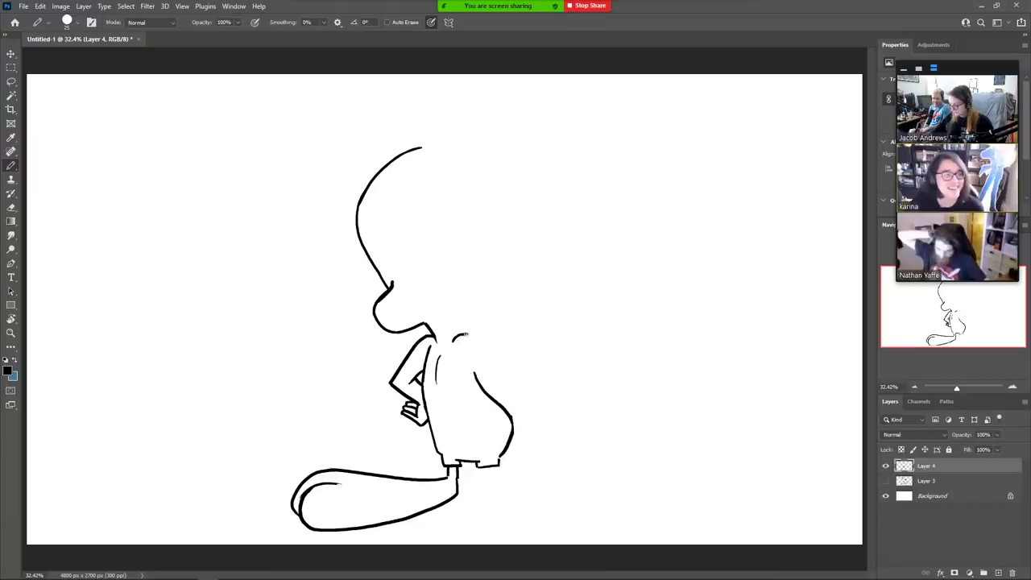
mouse_move(472, 334)
left_mouse_down()
mouse_move(506, 372)
mouse_move(501, 395)
mouse_move(477, 400)
mouse_move(486, 413)
mouse_move(489, 387)
mouse_move(499, 405)
mouse_move(483, 409)
mouse_move(507, 390)
left_mouse_up()
key("e")
key("b")
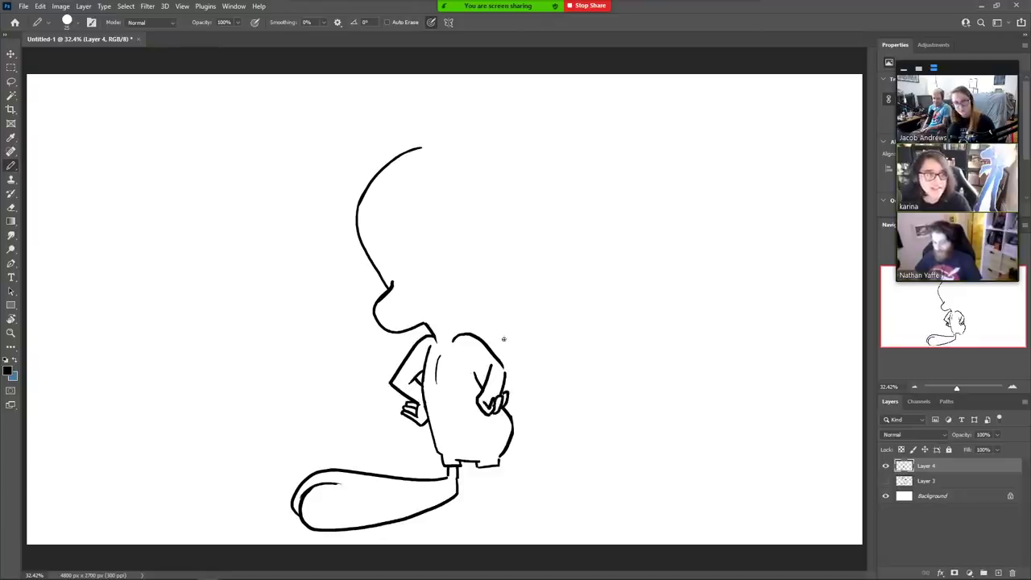
key("e")
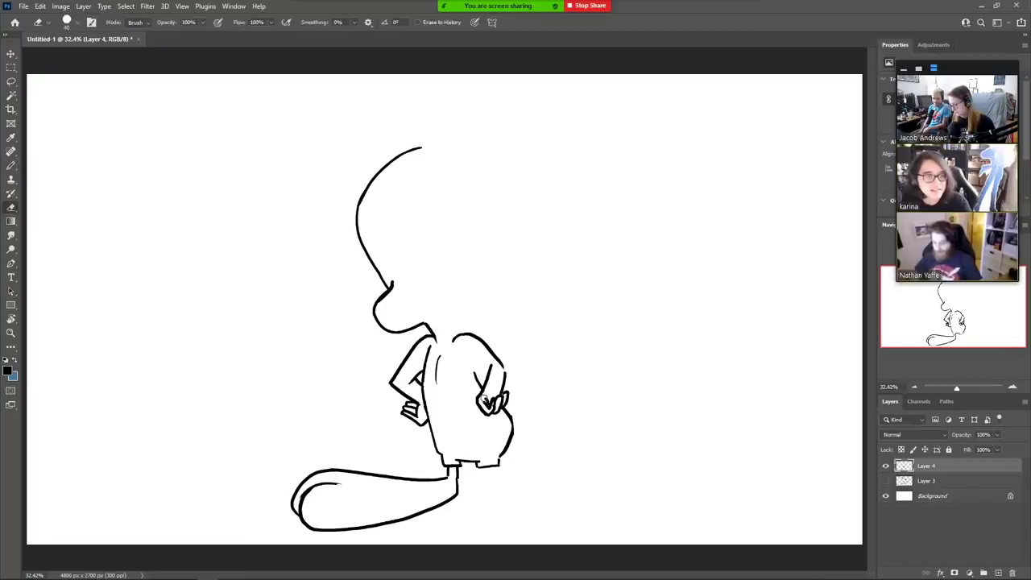
mouse_move(503, 368)
left_mouse_down()
mouse_move(511, 374)
mouse_move(494, 396)
mouse_move(491, 372)
mouse_move(468, 363)
mouse_move(482, 383)
left_mouse_up()
key("b")
key("e")
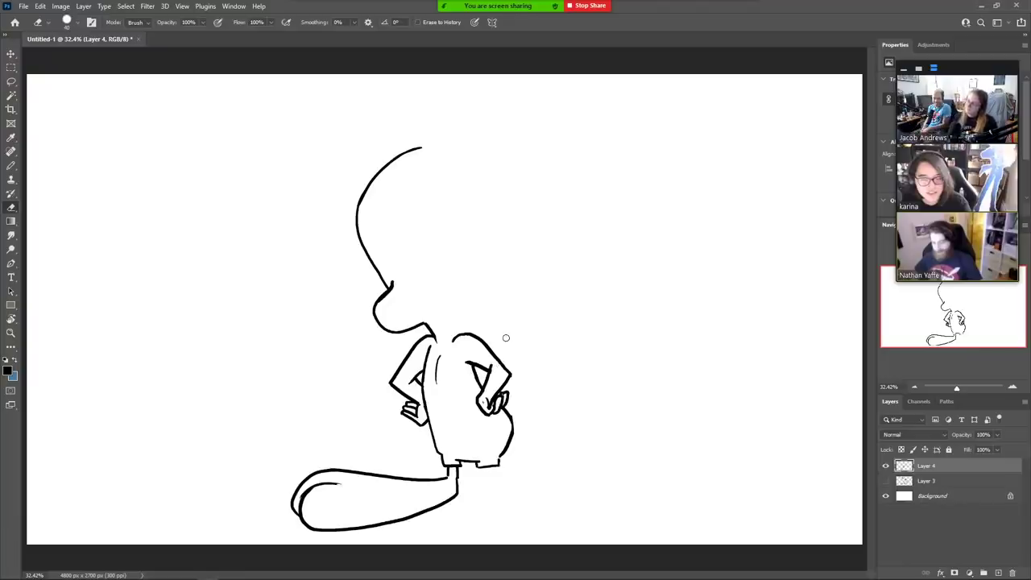
key("b")
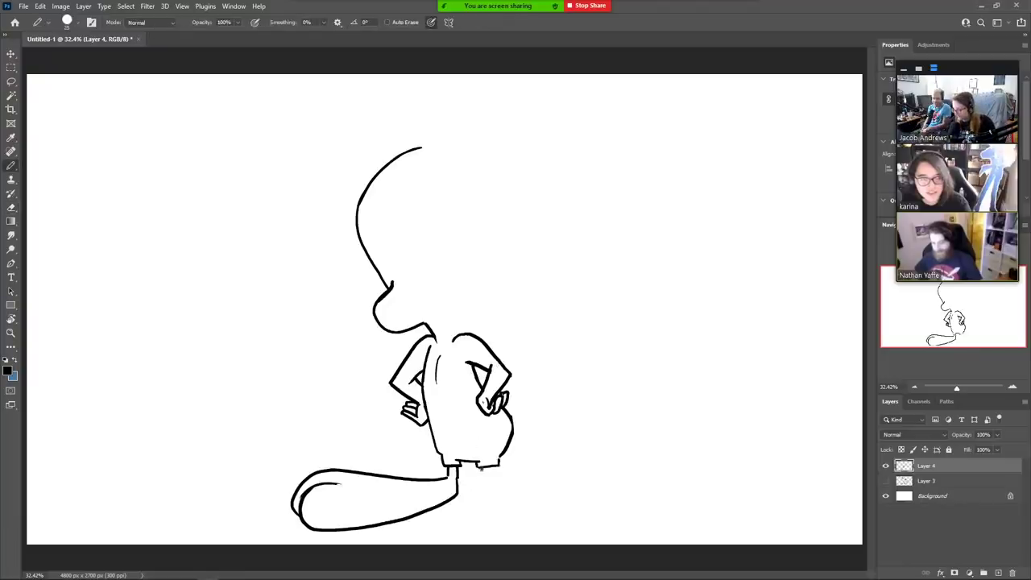
- Start the second leg with a short vertical line, then move everything above the feet slightly upward
left_click_drag(481, 469, 479, 497)
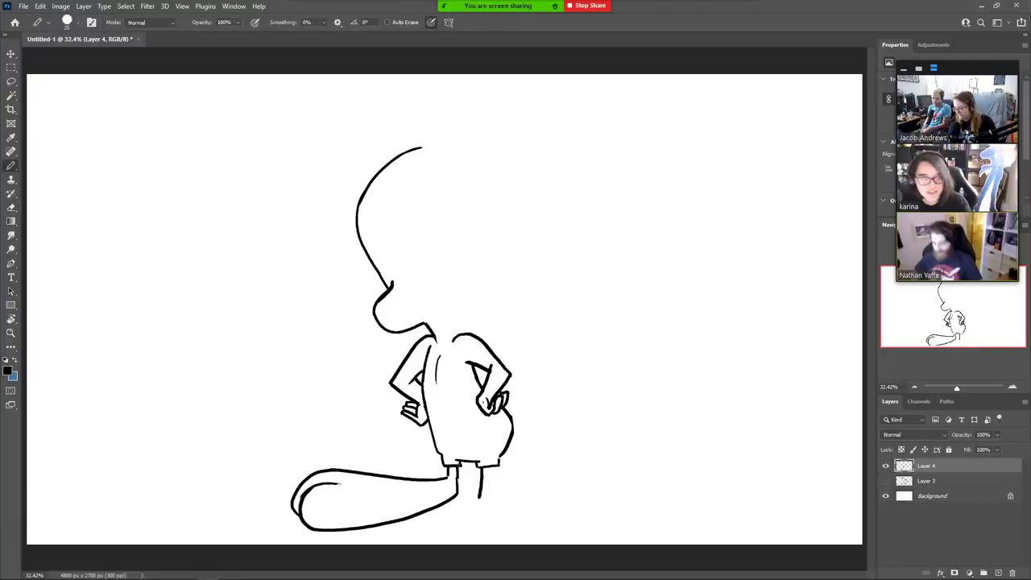
key("l")
mouse_move(459, 478)
left_mouse_down()
mouse_move(293, 322)
mouse_move(642, 373)
mouse_move(616, 452)
left_mouse_up()
key("v")
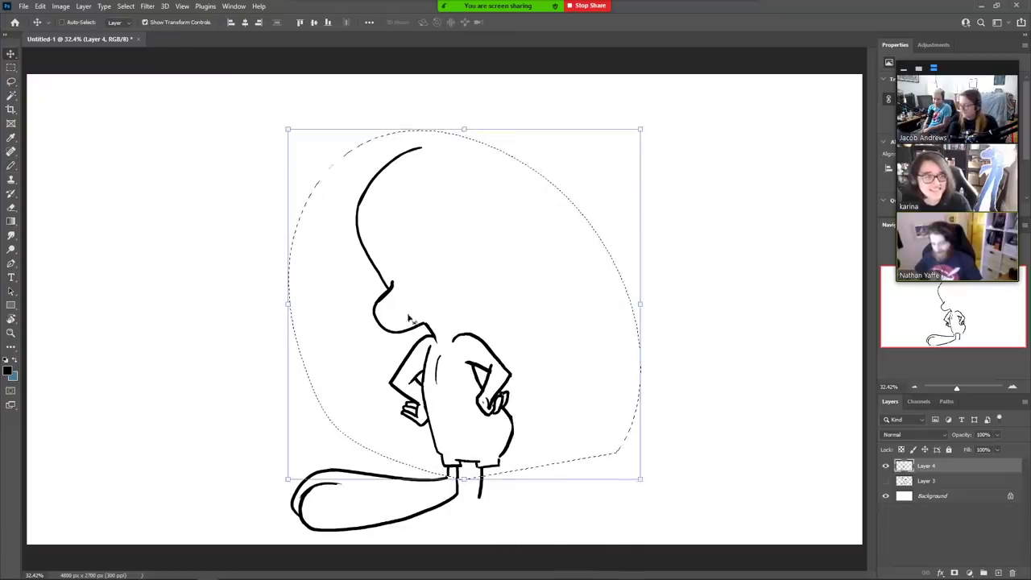
left_click_drag(422, 377, 421, 368)
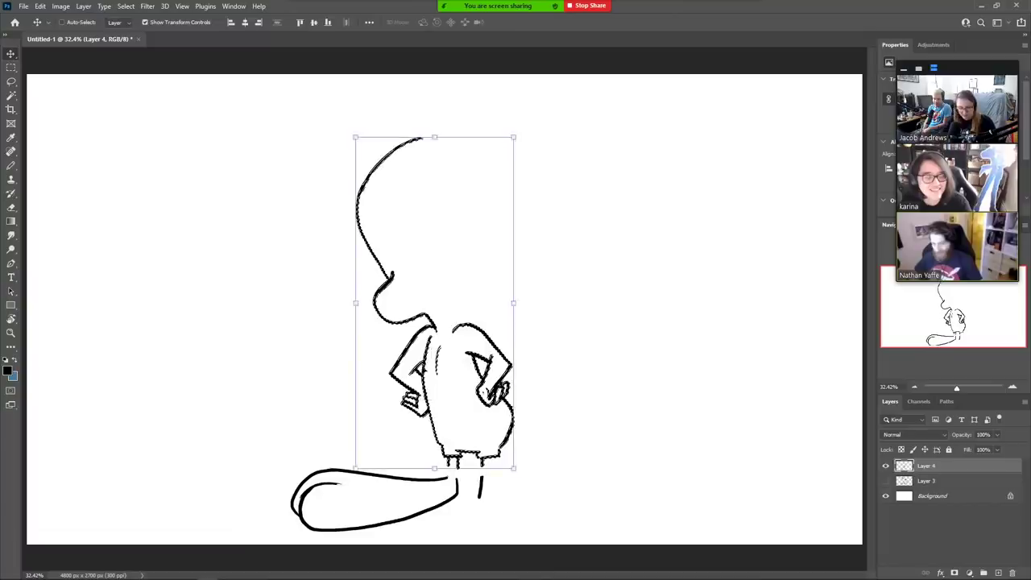
key("ctrl+d")
- Extend the first ankle's lines up to the raised hem and trim the heel corner into a rounder shape
key("b")
left_click_drag(448, 457, 457, 486)
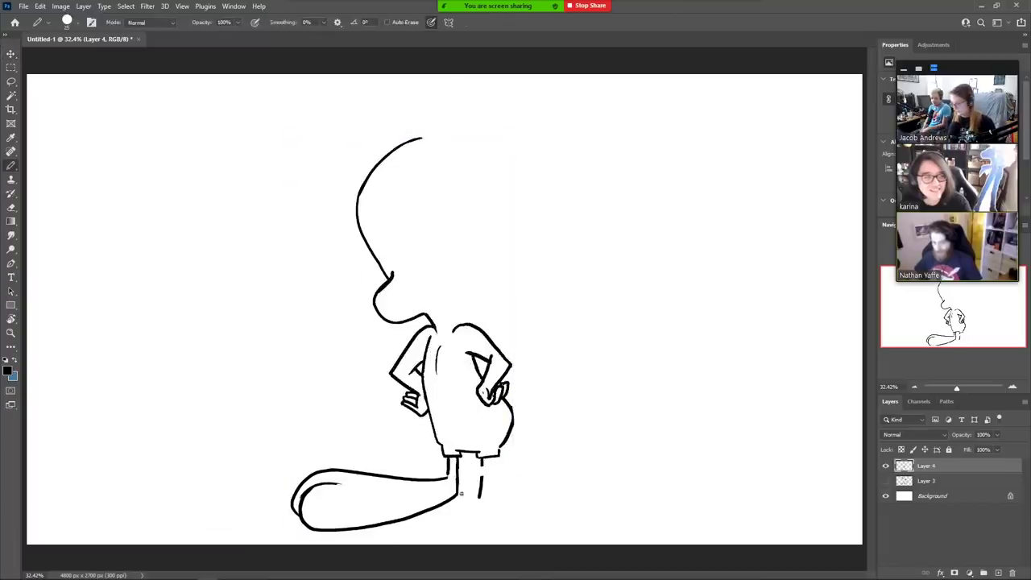
key("e")
left_click_drag(448, 504, 458, 494)
key("b")
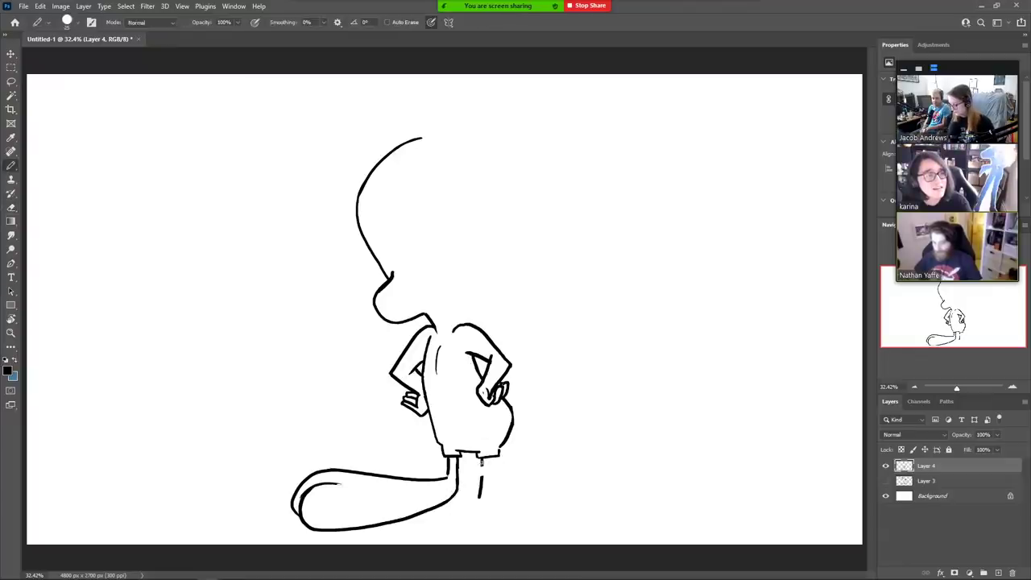
- Draw the second thin leg and the long sole of a huge foot pointing away from the first, and tidy the heel
mouse_move(482, 459)
left_mouse_down()
mouse_move(481, 490)
mouse_move(496, 509)
mouse_move(600, 524)
mouse_move(576, 486)
left_mouse_up()
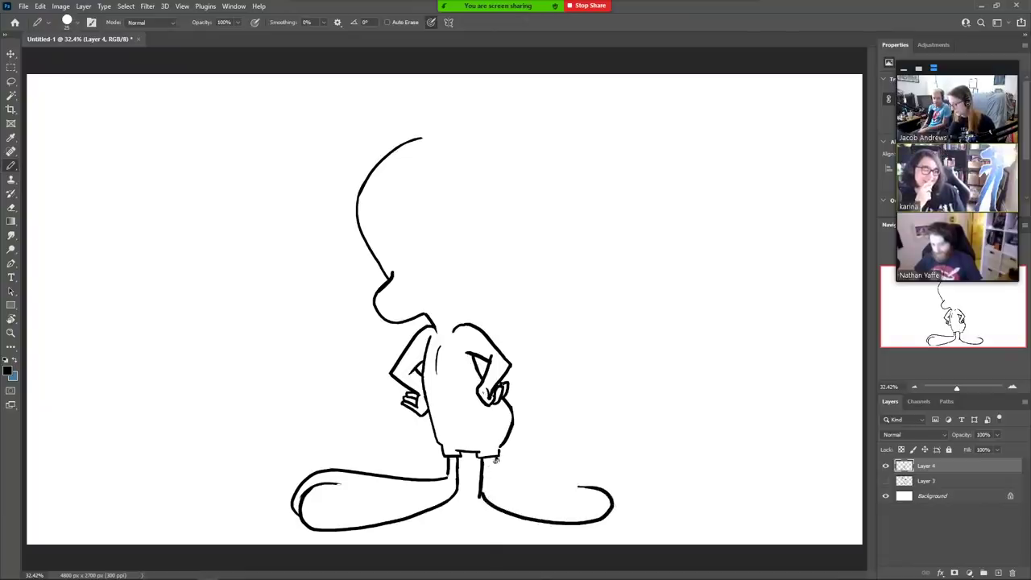
key("e")
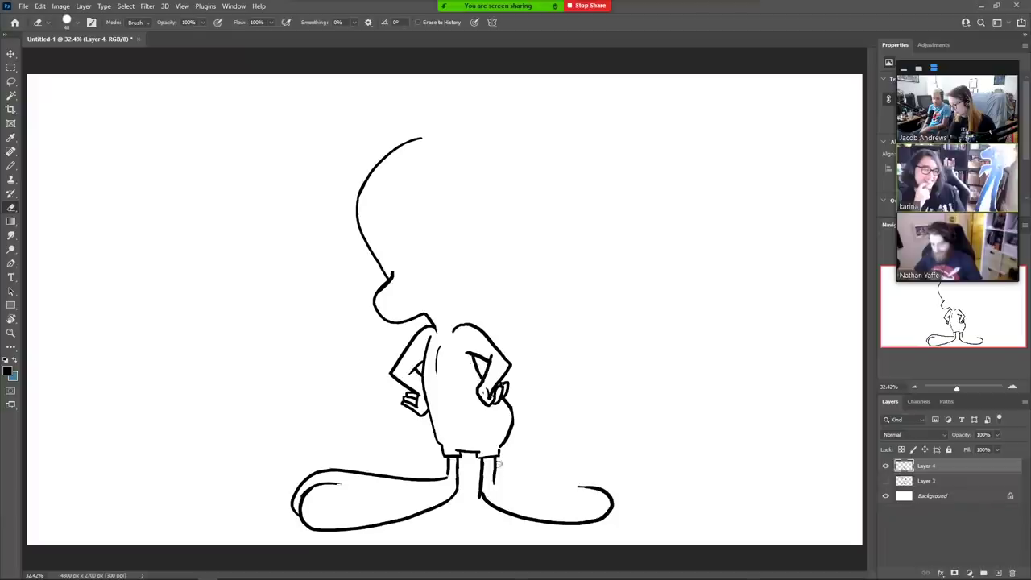
left_click_drag(480, 497, 497, 476)
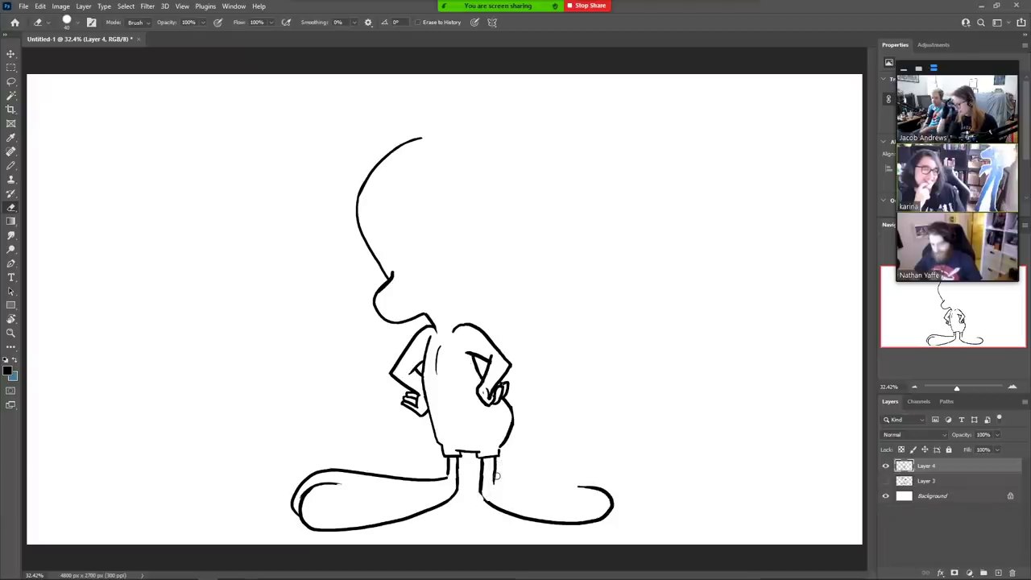
key("b")
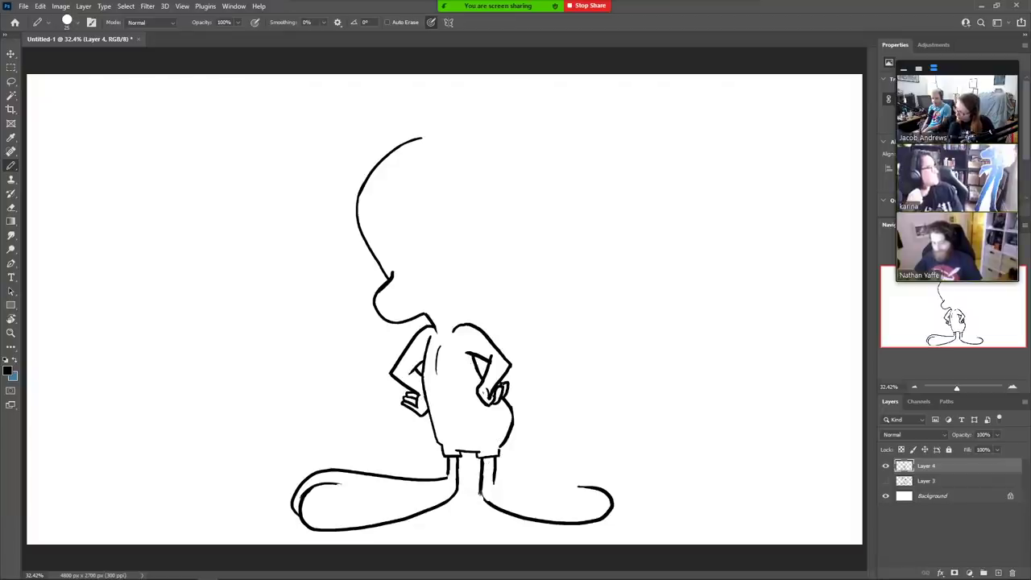
left_click_drag(481, 492, 492, 506)
key("ctrl+z")
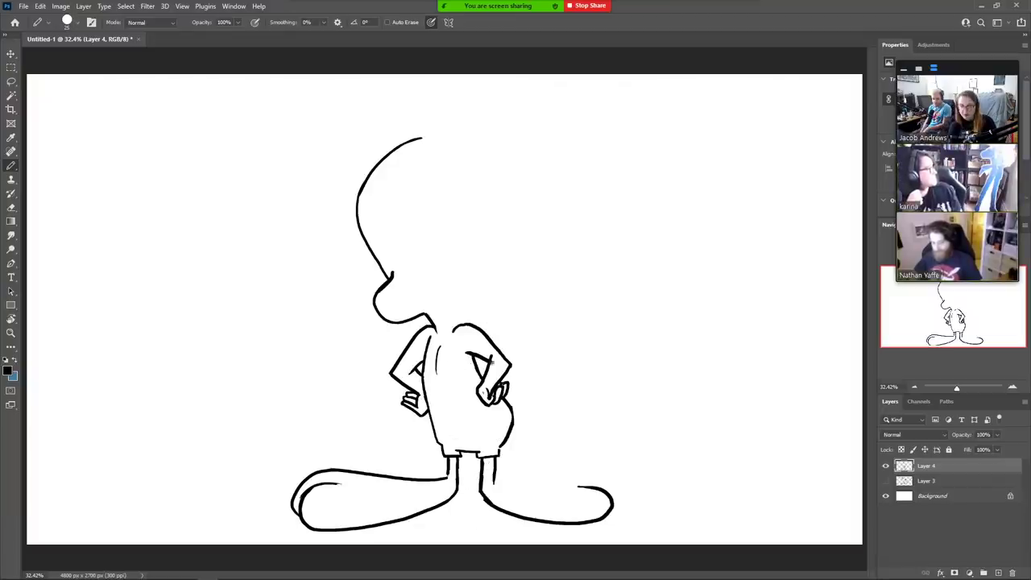
- Redraw the second foot's inner toe curve and close the foot with a rising upper line and a nested outer toe
mouse_move(609, 501)
left_mouse_down()
mouse_move(596, 484)
mouse_move(568, 483)
mouse_move(610, 503)
left_mouse_up()
key("e")
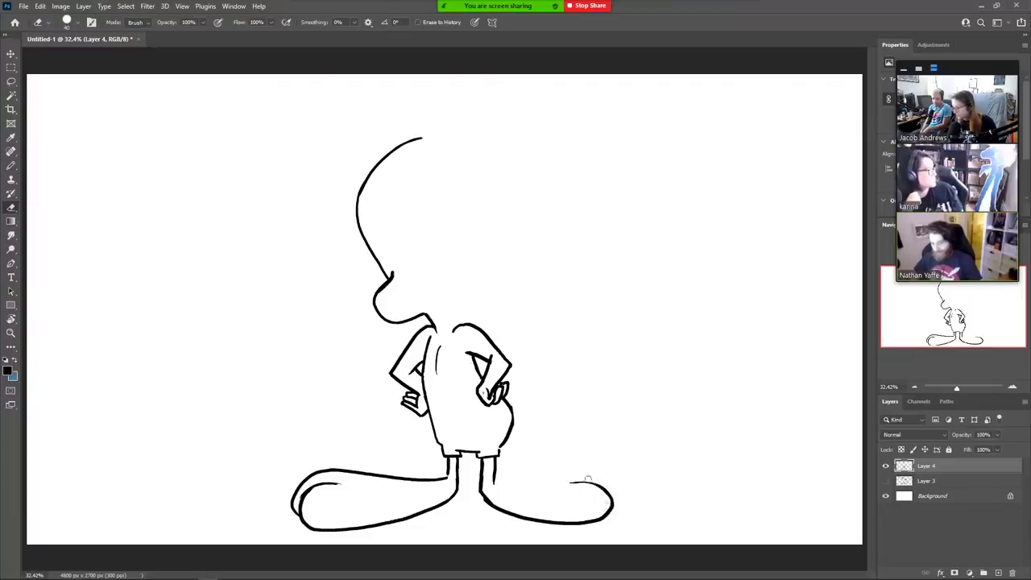
key("b")
mouse_move(495, 482)
left_mouse_down()
mouse_move(555, 468)
mouse_move(614, 479)
mouse_move(616, 497)
left_mouse_up()
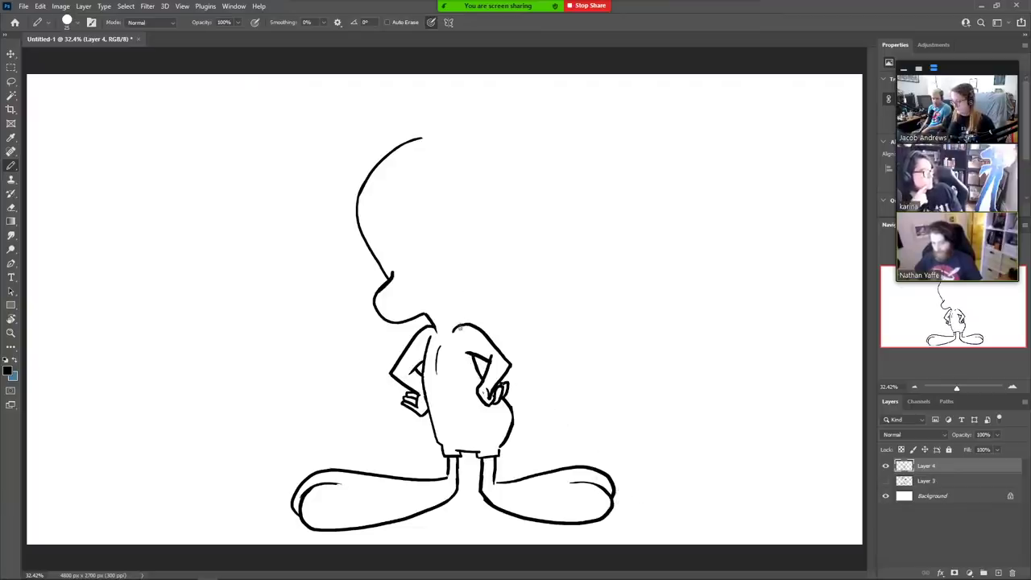
- Draw the other side of the neck, a second puffy cheek, and the remaining outline of the big round head
mouse_move(457, 325)
left_mouse_down()
mouse_move(458, 312)
mouse_move(488, 319)
mouse_move(495, 307)
left_mouse_up()
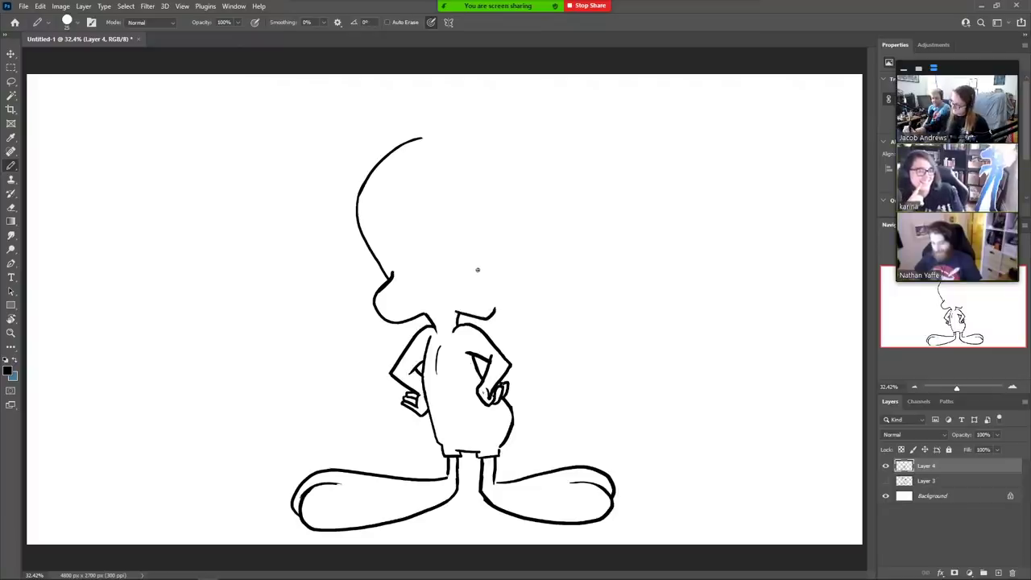
mouse_move(481, 271)
left_mouse_down()
mouse_move(500, 300)
mouse_move(500, 312)
mouse_move(483, 319)
left_mouse_up()
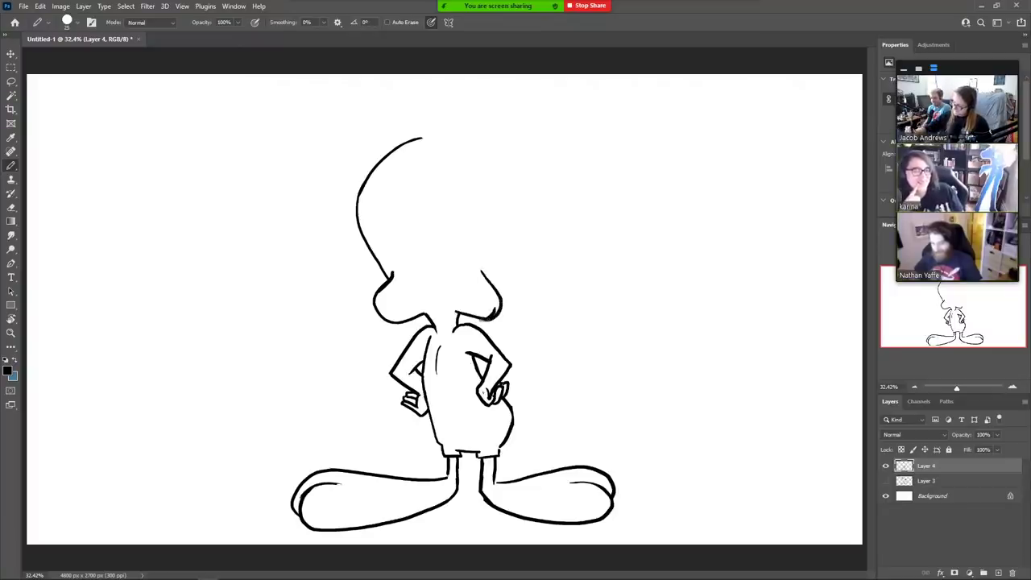
key("e")
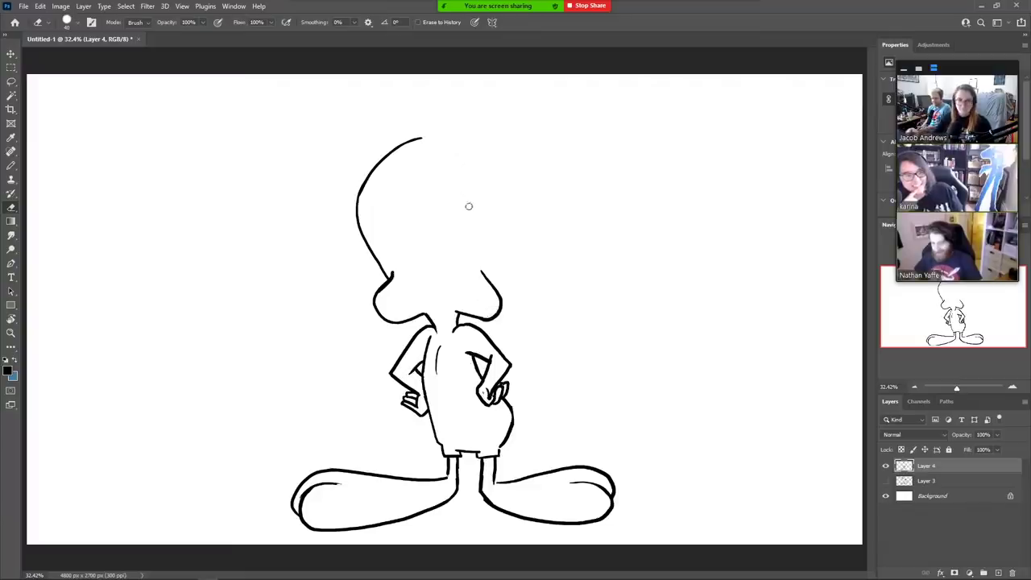
key("b")
mouse_move(489, 276)
left_mouse_down()
mouse_move(520, 193)
mouse_move(508, 167)
mouse_move(434, 135)
mouse_move(468, 145)
mouse_move(514, 189)
mouse_move(518, 215)
mouse_move(495, 288)
left_mouse_up()
key("ctrl+z")
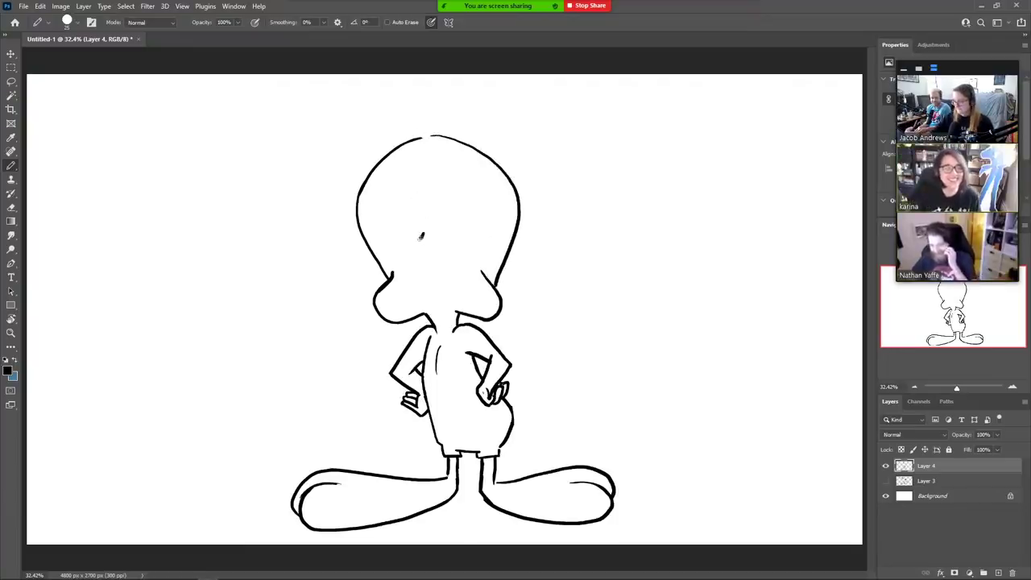
- Draw an angry slanted brow on the face with a narrow eye outline and lower lid beneath it
left_click_drag(420, 236, 380, 217)
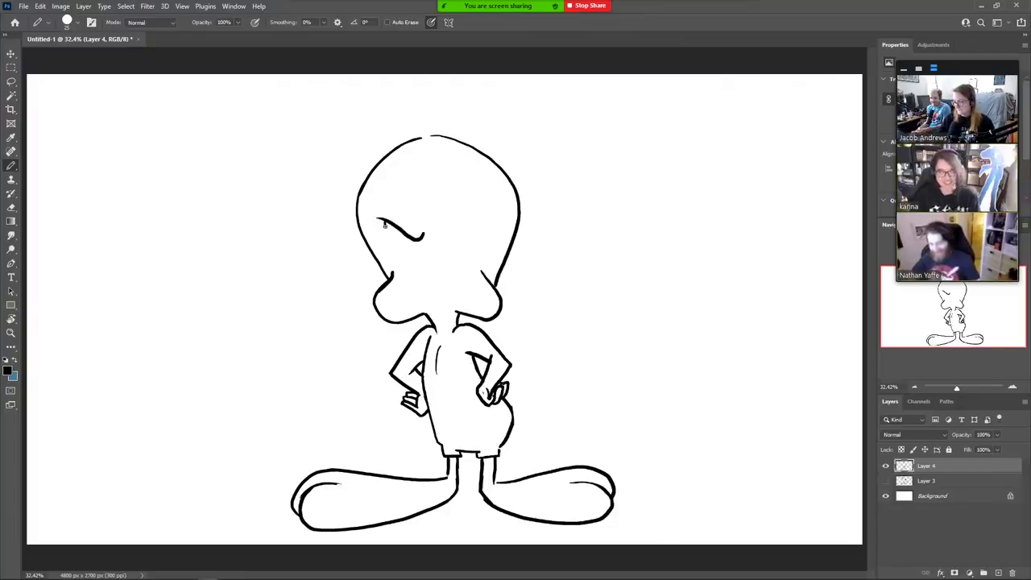
mouse_move(384, 222)
left_mouse_down()
mouse_move(400, 257)
mouse_move(413, 255)
mouse_move(388, 252)
mouse_move(402, 256)
left_mouse_up()
key("e")
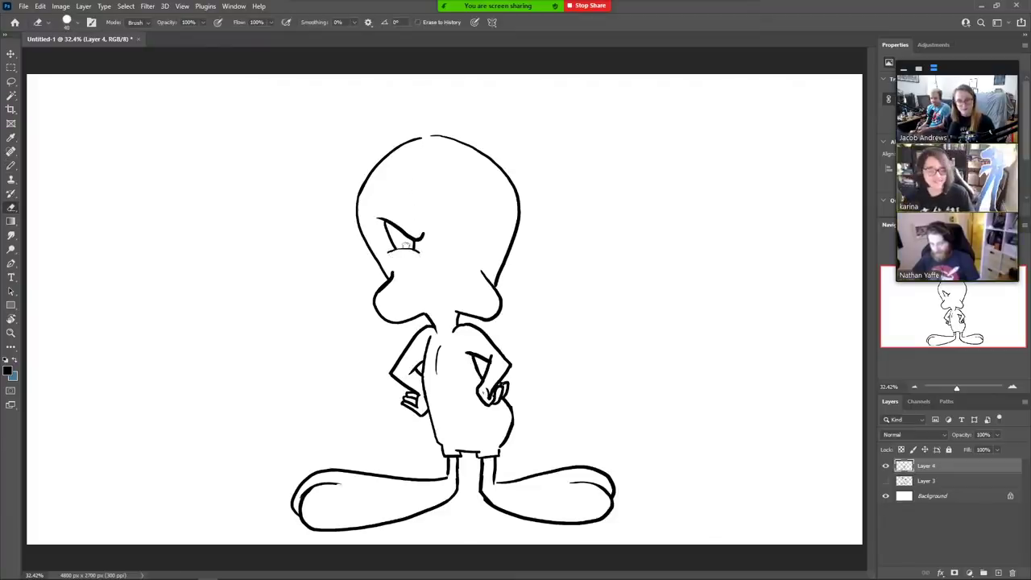
- Move the angry eye down to just above the cheek, add its dark pupil, and sketch a tall brow for the second eye
key("l")
mouse_move(385, 262)
left_mouse_down()
mouse_move(445, 241)
mouse_move(375, 235)
mouse_move(385, 266)
mouse_move(431, 260)
left_mouse_up()
key("v")
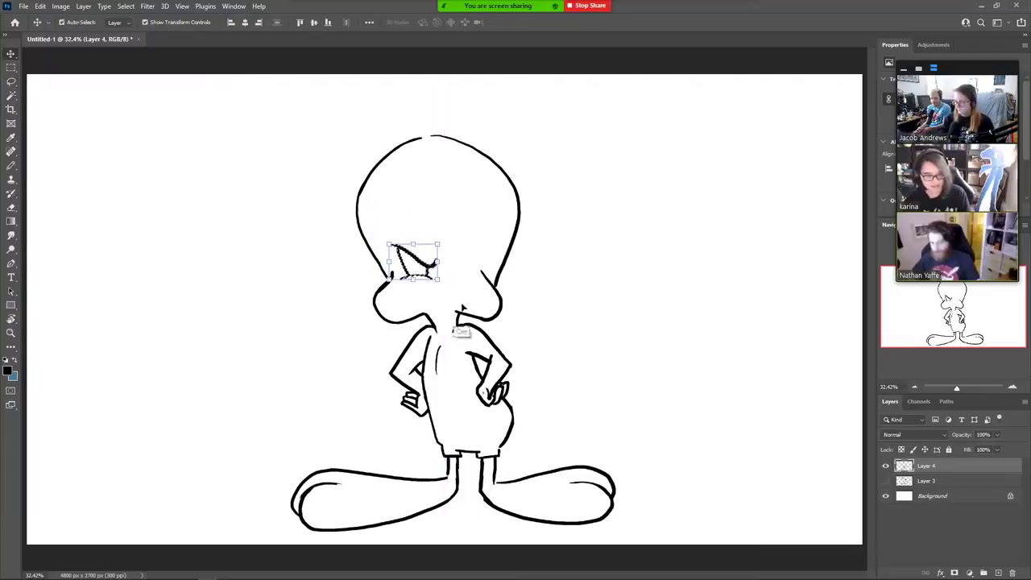
key("ctrl+d")
key("b")
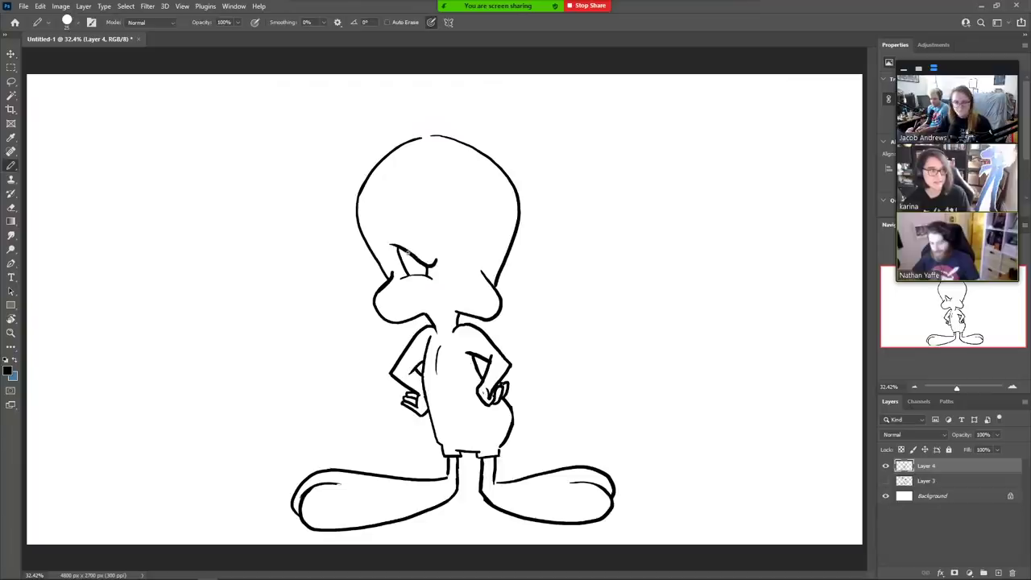
mouse_move(411, 254)
left_mouse_down()
mouse_move(409, 276)
mouse_move(419, 264)
mouse_move(420, 274)
left_mouse_up()
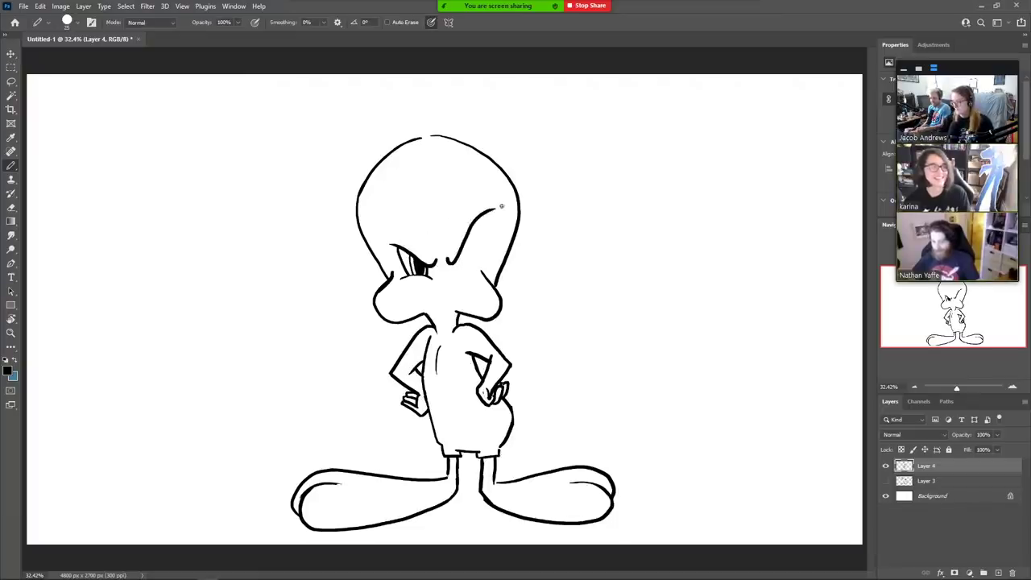
- Redraw the second eye's tall raised brow, erase the crease inside the adjacent cheek, and draw both sides of the narrow eye
left_click_drag(495, 204, 447, 267)
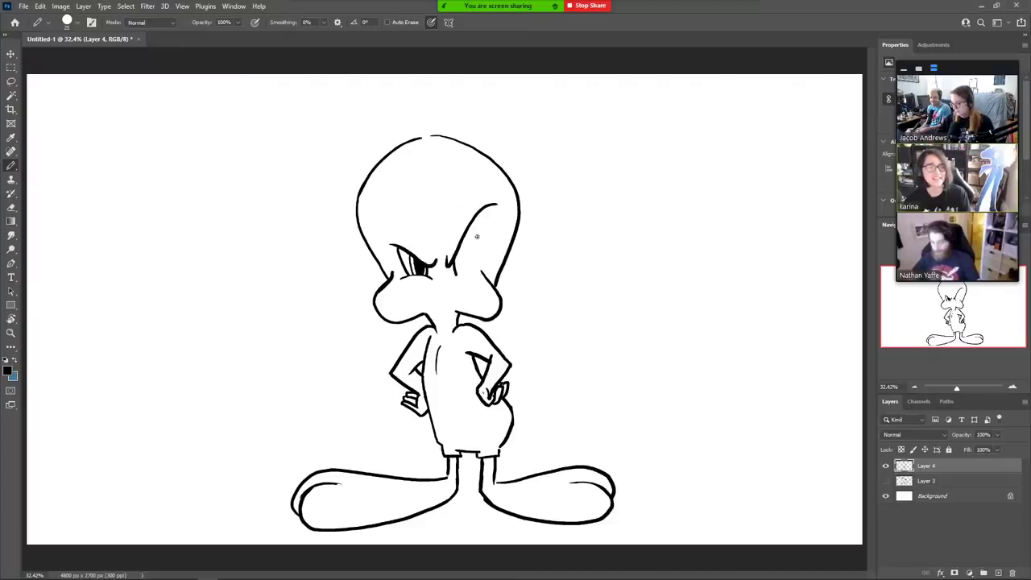
key("e")
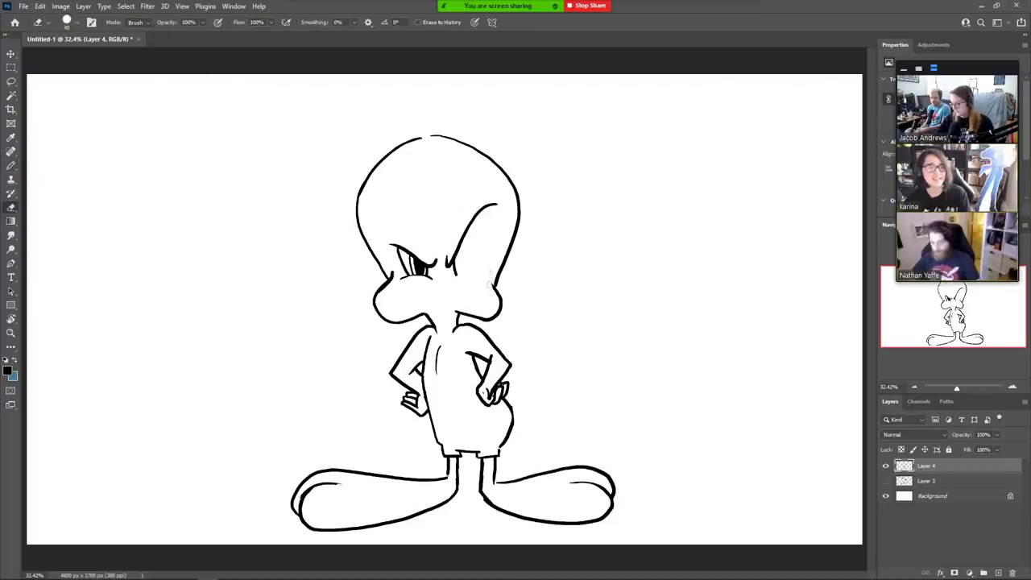
key("b")
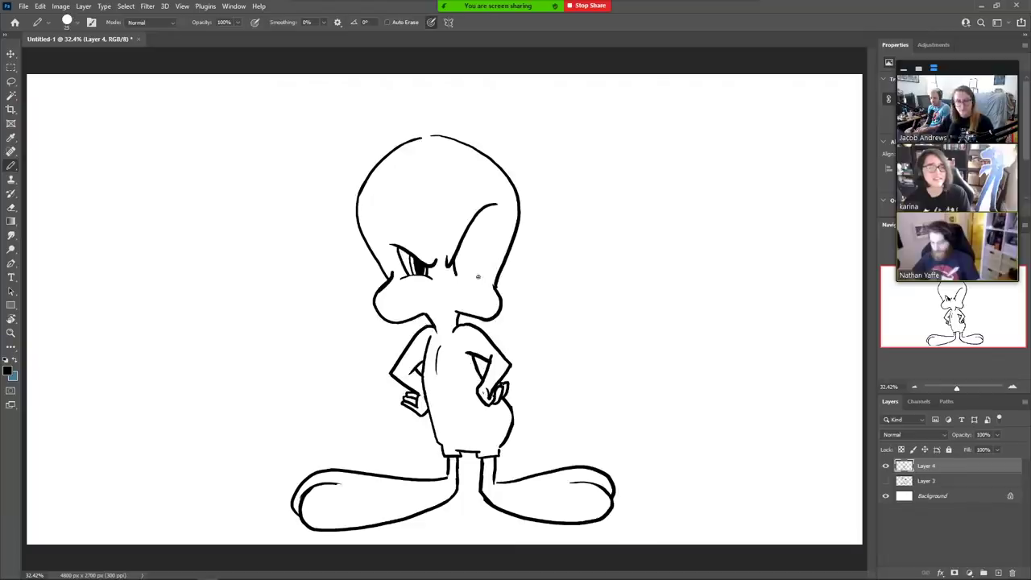
left_click_drag(475, 269, 486, 208)
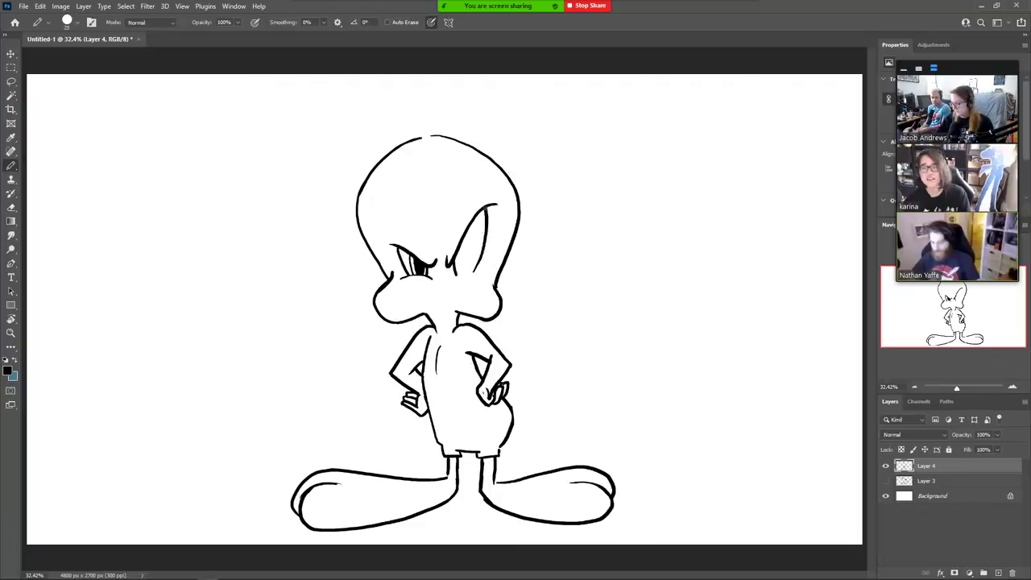
- Add the second eye's lower lid and small pouting lips between the cheeks, then clean up the crease where the first cheek meets the head
mouse_move(455, 279)
left_mouse_down()
mouse_move(480, 275)
mouse_move(427, 295)
mouse_move(440, 303)
mouse_move(453, 293)
mouse_move(456, 303)
mouse_move(428, 305)
left_mouse_up()
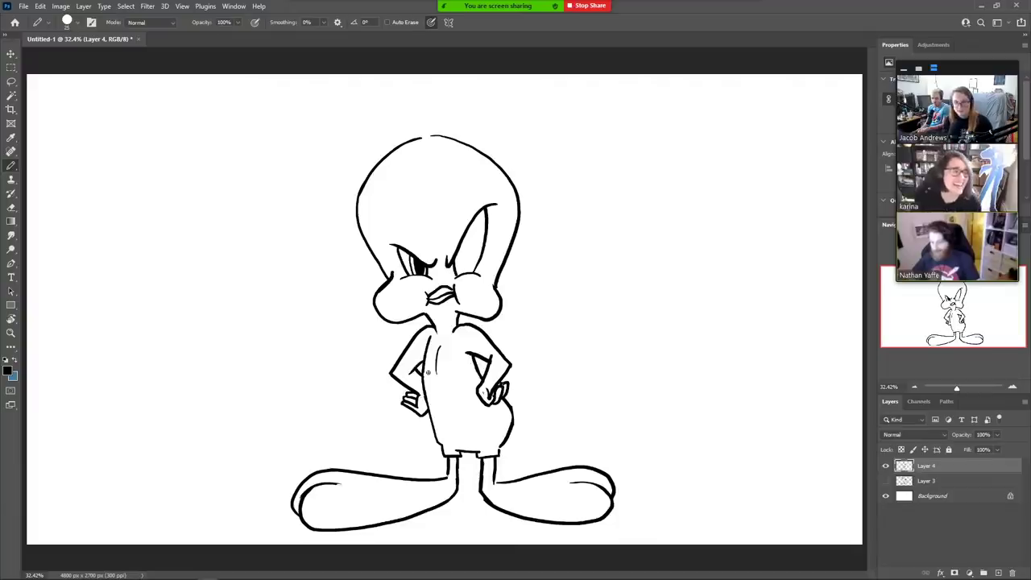
key("e")
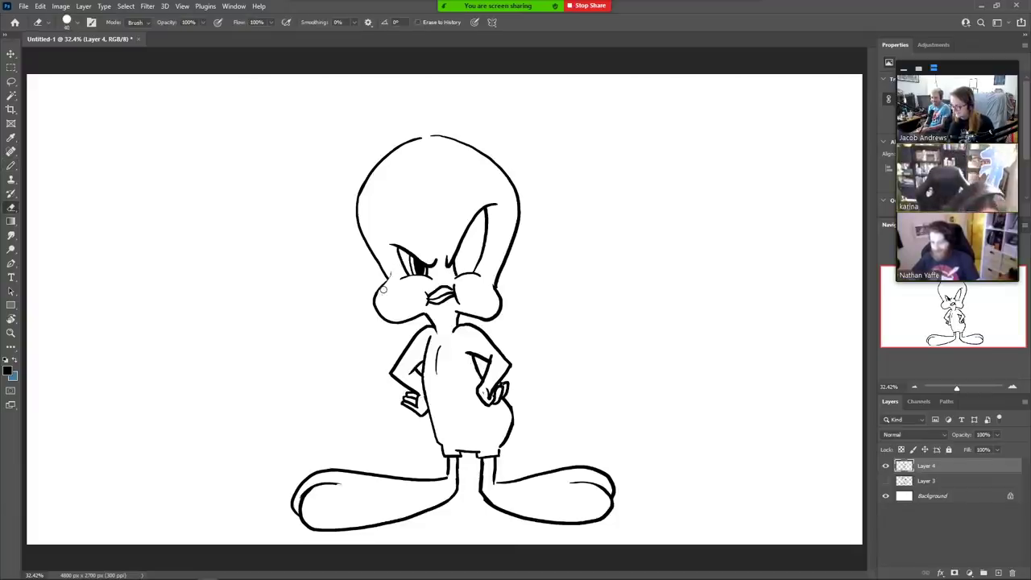
key("b")
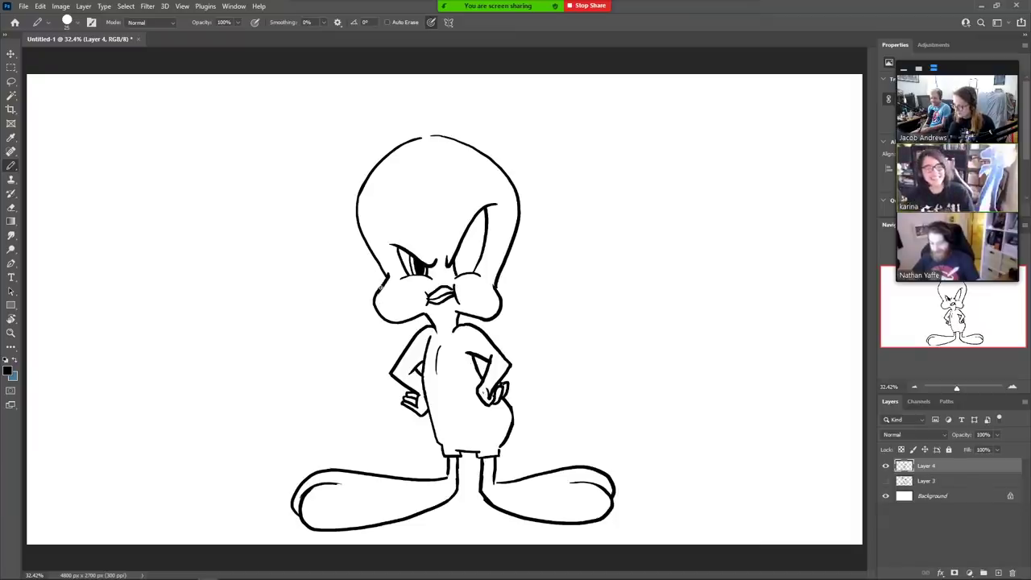
- Slim the outer curve of the cheek below the lower slanted eye by redrawing it and erasing the old outline
mouse_move(384, 285)
left_mouse_down()
mouse_move(377, 304)
mouse_move(398, 322)
left_mouse_up()
key("e")
mouse_move(385, 279)
left_mouse_down()
mouse_move(382, 323)
mouse_move(411, 325)
mouse_move(411, 294)
mouse_move(402, 326)
mouse_move(375, 319)
left_mouse_up()
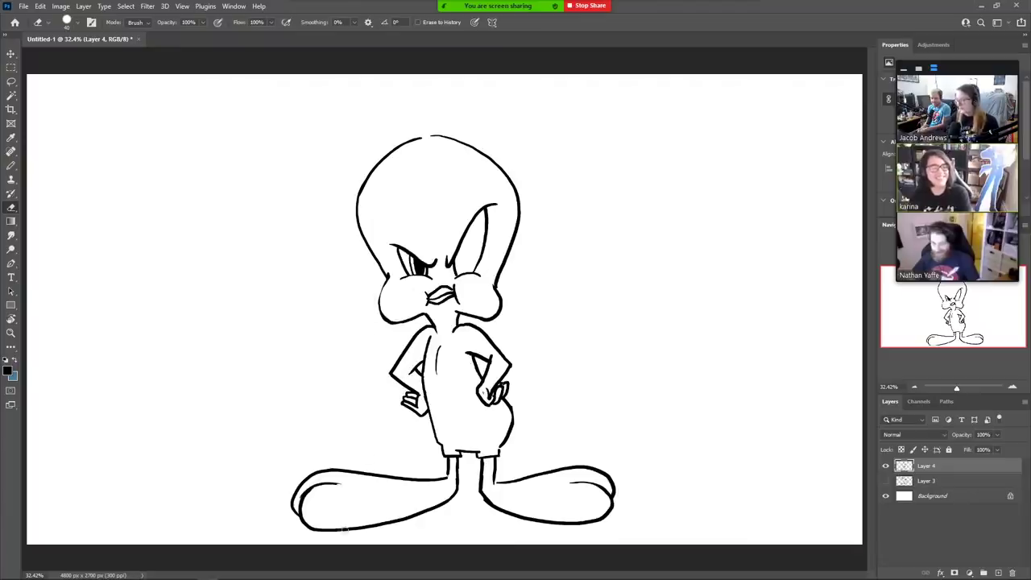
key("b")
mouse_move(388, 276)
left_mouse_down()
mouse_move(378, 310)
mouse_move(388, 321)
left_mouse_up()
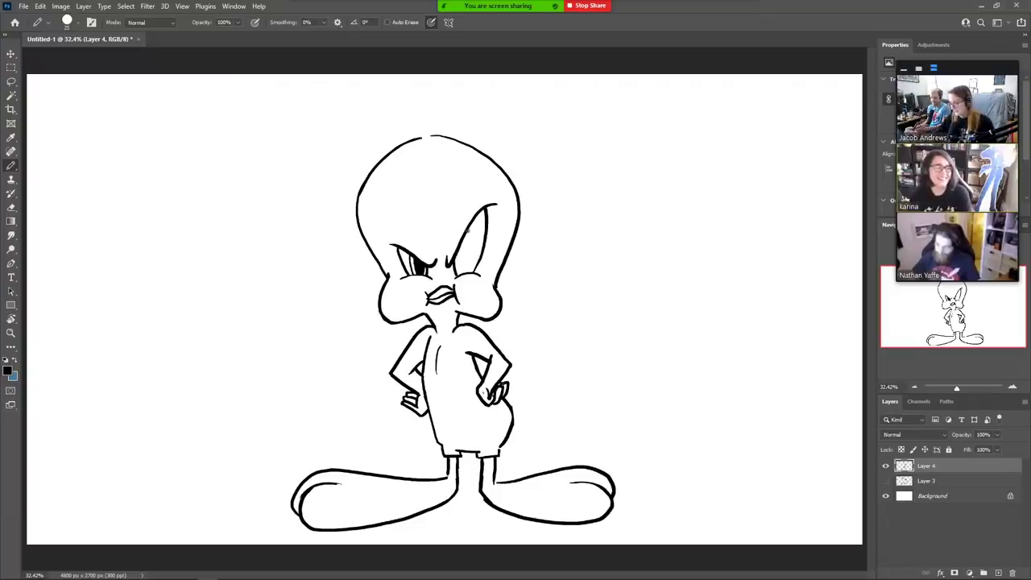
- Draw a tall dark pupil in the second narrow eye and clean up its lower end along the cheek
left_click_drag(472, 232, 467, 271)
left_click_drag(465, 235, 461, 267)
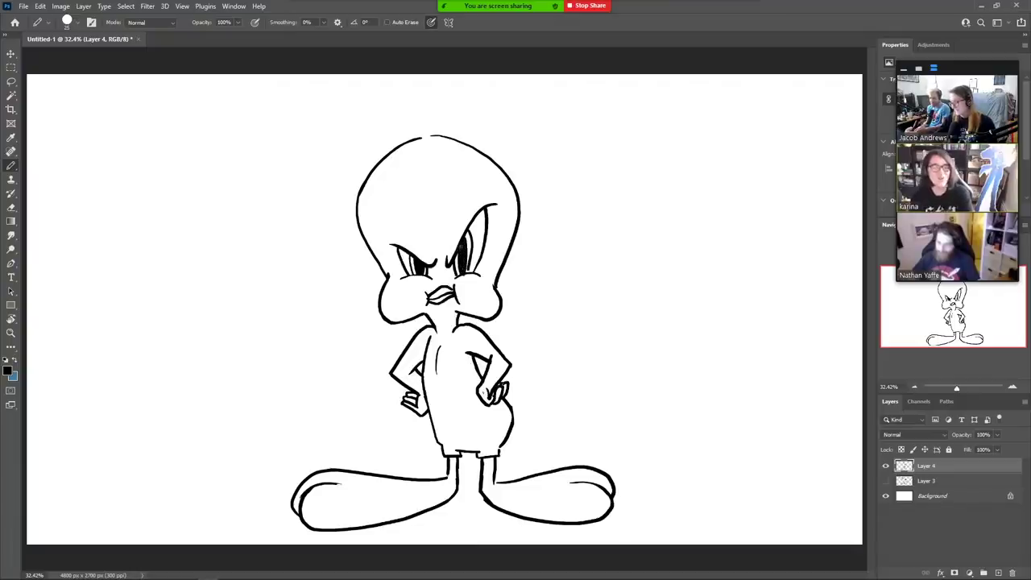
key("e")
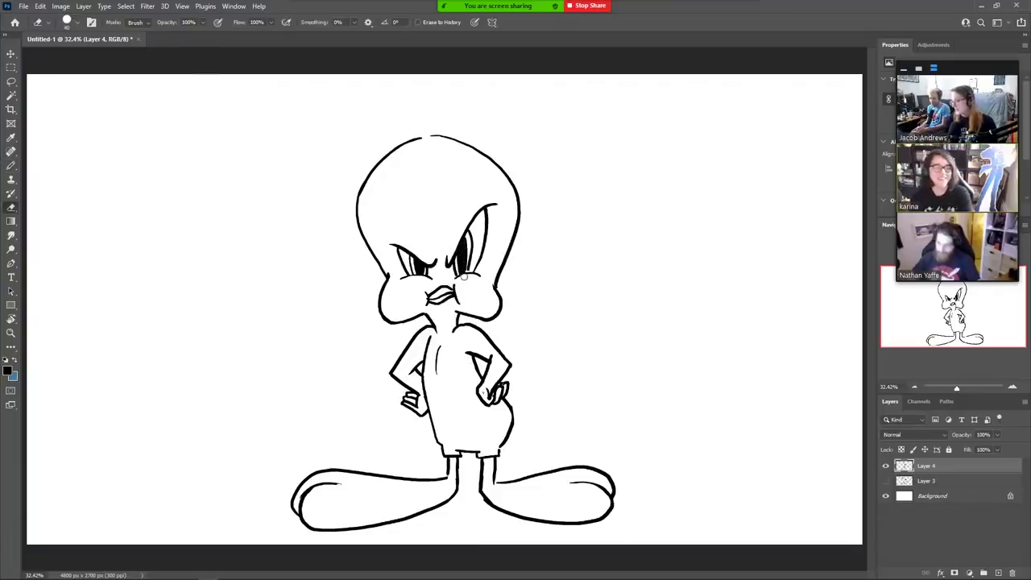
key("b")
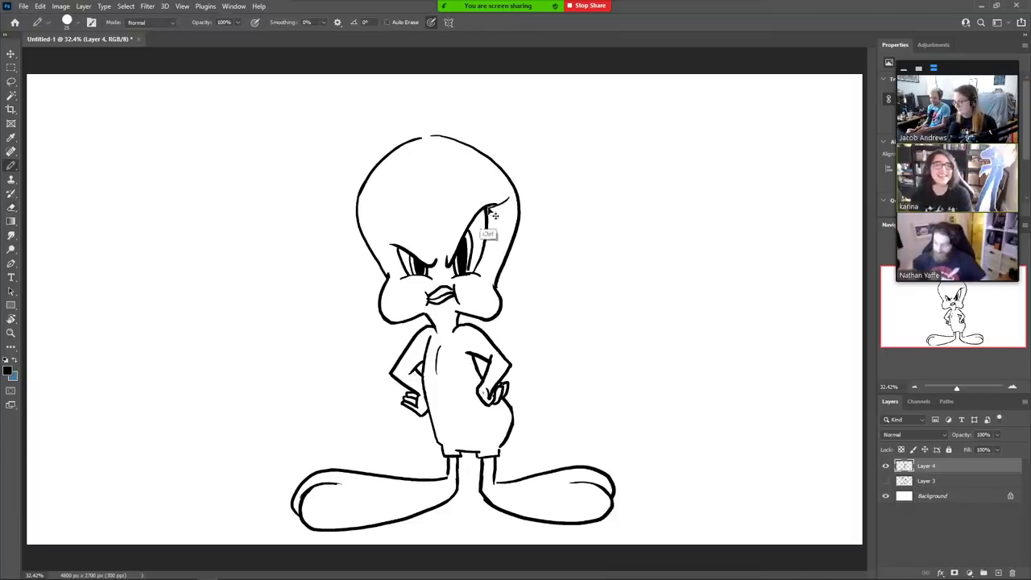
- Add flicked eyelashes to the outer corners of both eyes and an arched eyebrow above each one
mouse_move(485, 211)
left_mouse_down()
mouse_move(509, 196)
mouse_move(503, 219)
left_mouse_up()
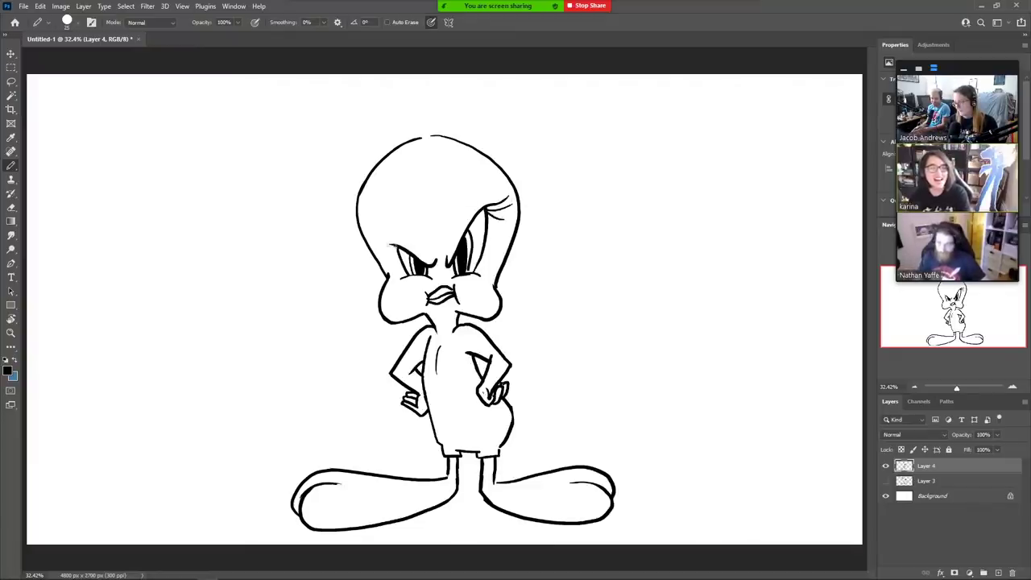
mouse_move(374, 237)
left_mouse_down()
mouse_move(401, 251)
mouse_move(416, 245)
left_mouse_up()
key("ctrl+z")
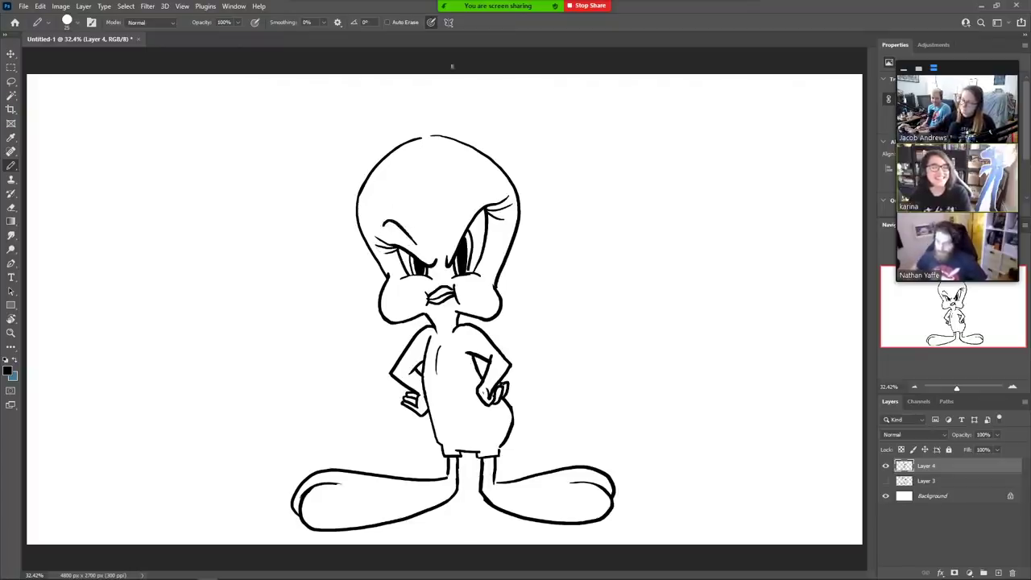
mouse_move(489, 190)
left_mouse_down()
mouse_move(472, 184)
mouse_move(466, 198)
left_mouse_up()
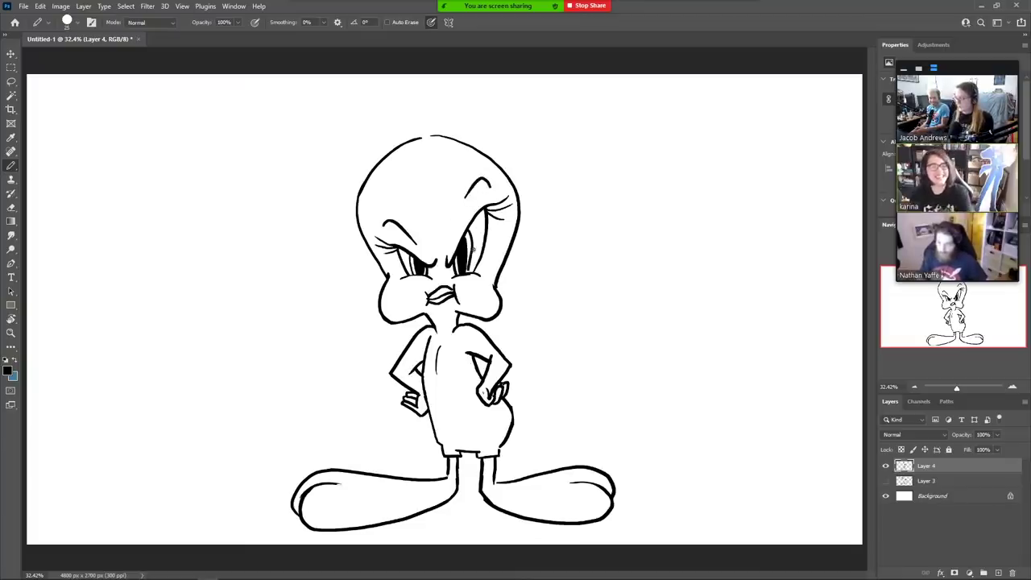
- Trim the elbow of the arm beneath the taller eye and redraw the arm's inner contour slimmer
key("e")
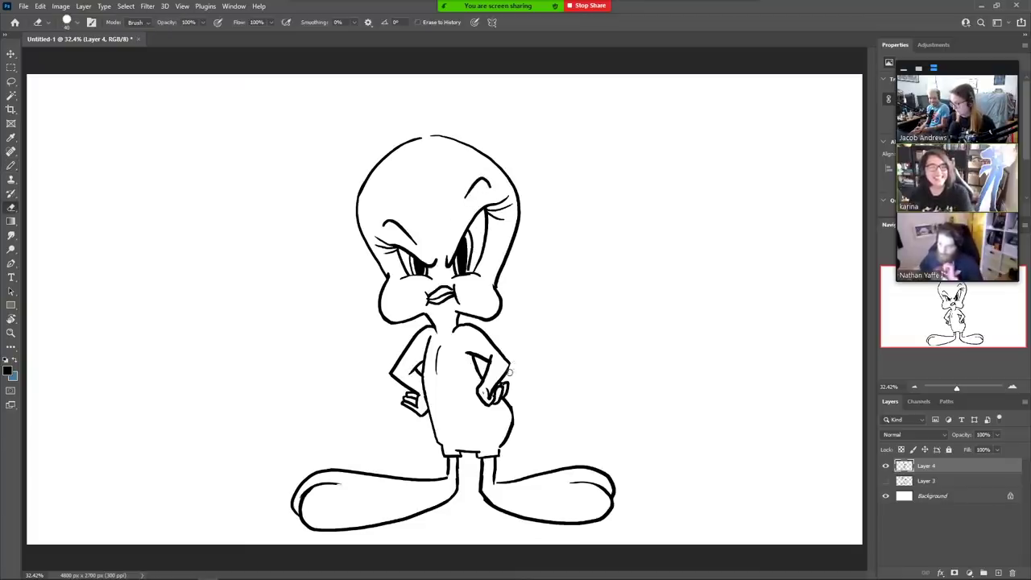
mouse_move(505, 377)
left_mouse_down()
mouse_move(495, 384)
mouse_move(507, 366)
mouse_move(492, 390)
mouse_move(483, 356)
mouse_move(467, 352)
mouse_move(488, 364)
mouse_move(480, 370)
left_mouse_up()
key("b")
key("e")
key("b")
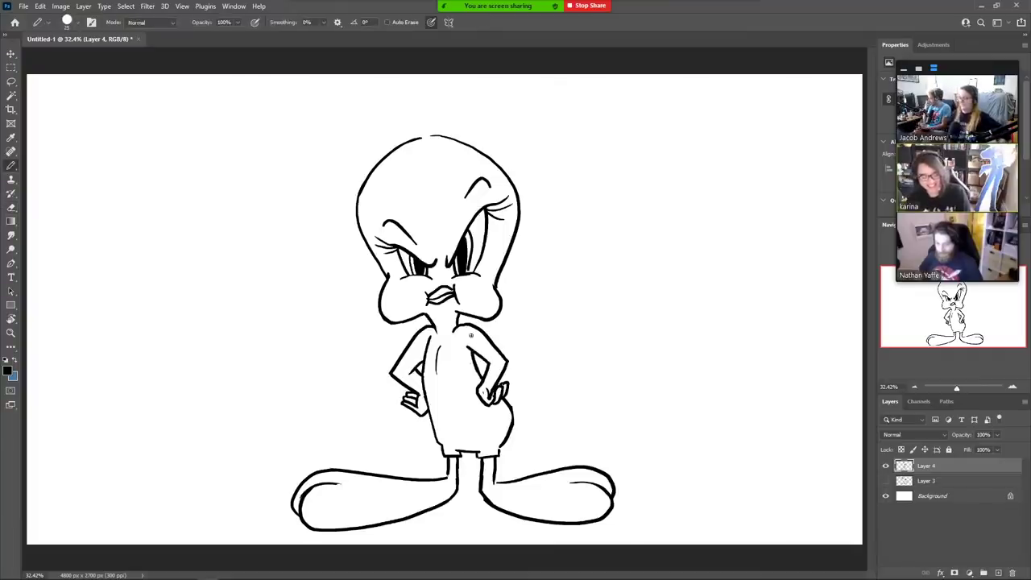
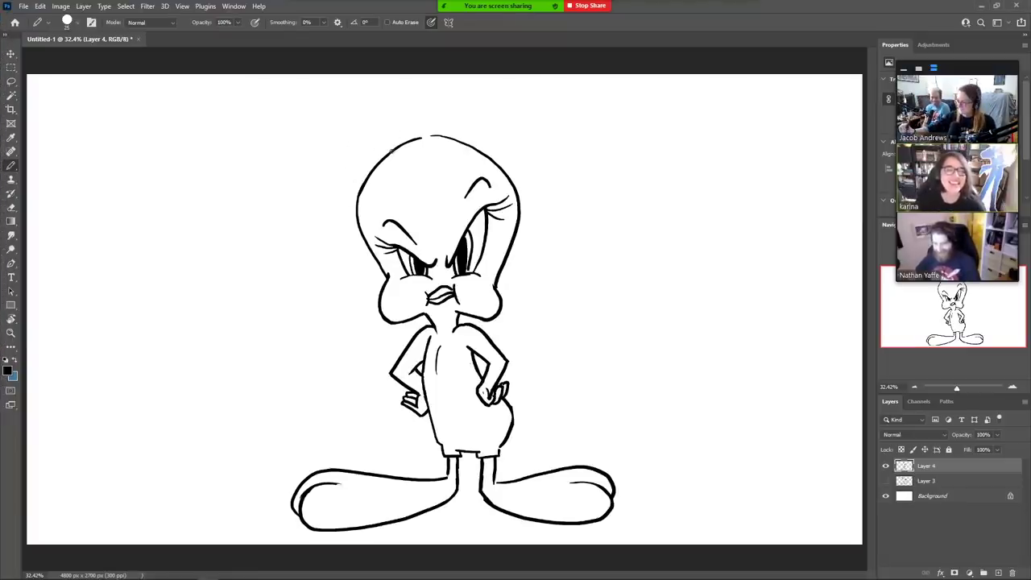
- Sketch a short hair-part line on the crown and a wavy fringe sweeping past the taller eye, erasing the head outline outside it
mouse_move(392, 149)
left_mouse_down()
mouse_move(415, 97)
mouse_move(458, 123)
mouse_move(486, 186)
left_mouse_up()
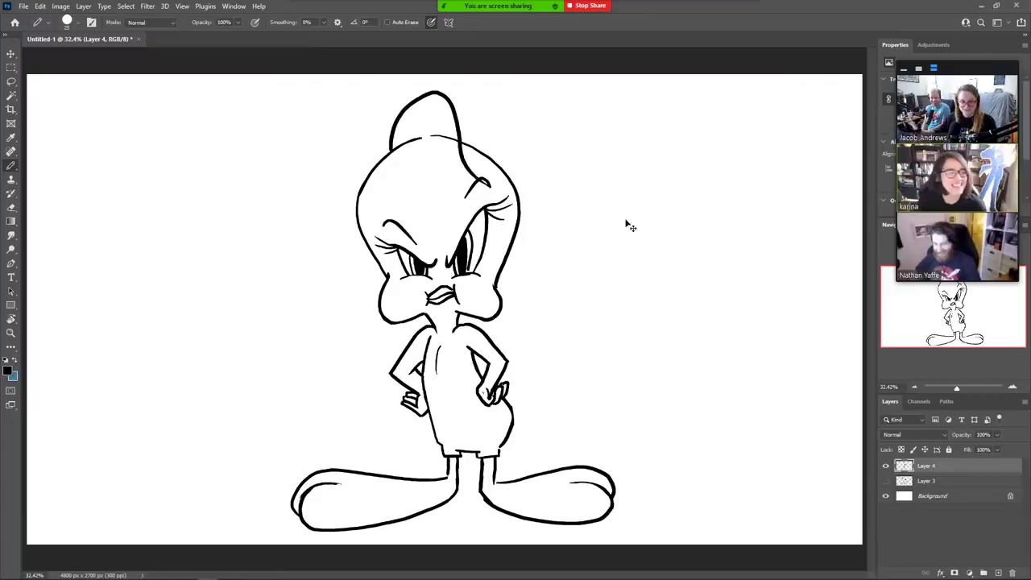
key("ctrl+z")
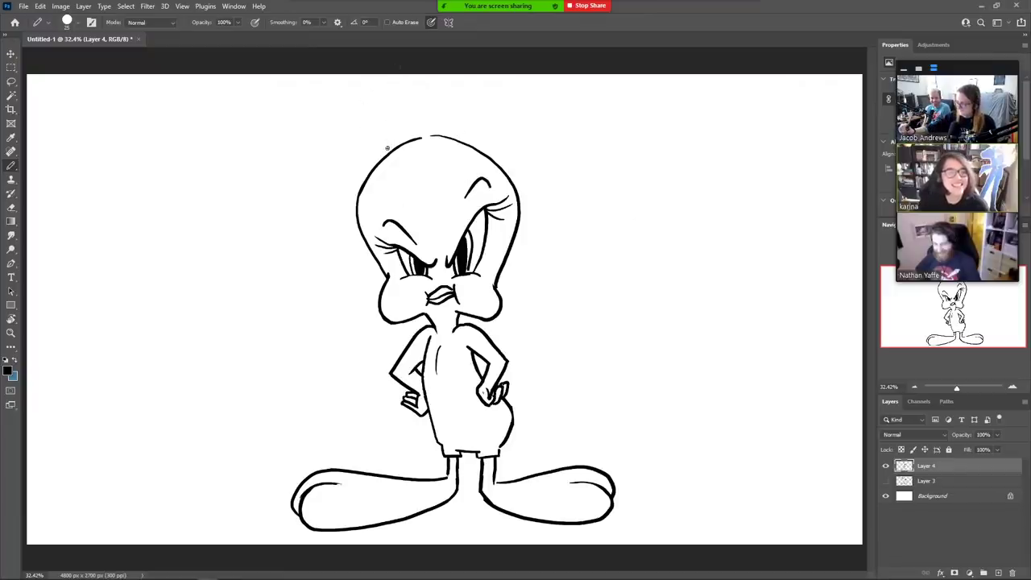
left_click_drag(387, 164, 386, 135)
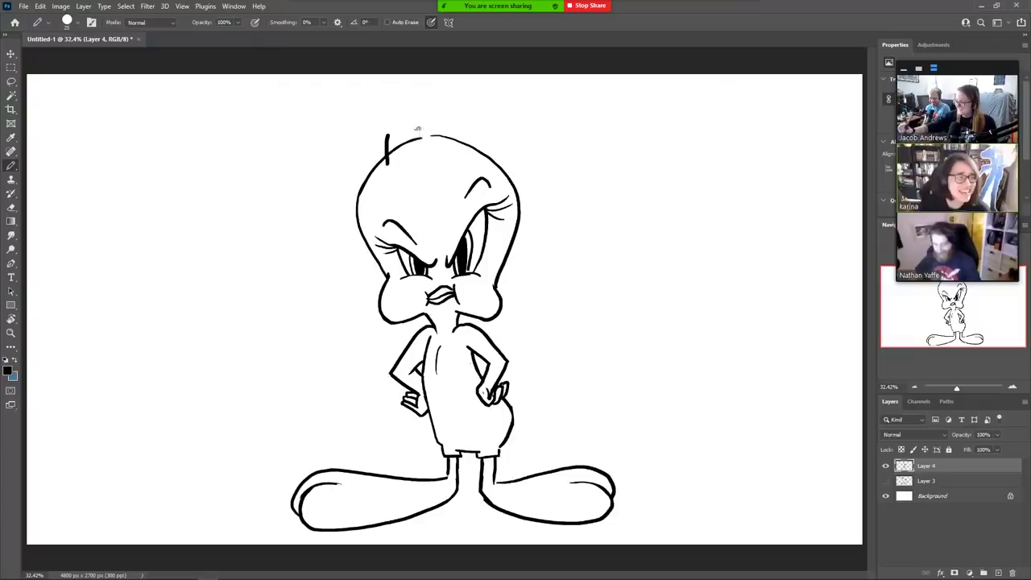
mouse_move(427, 128)
left_mouse_down()
mouse_move(496, 197)
mouse_move(525, 264)
left_mouse_up()
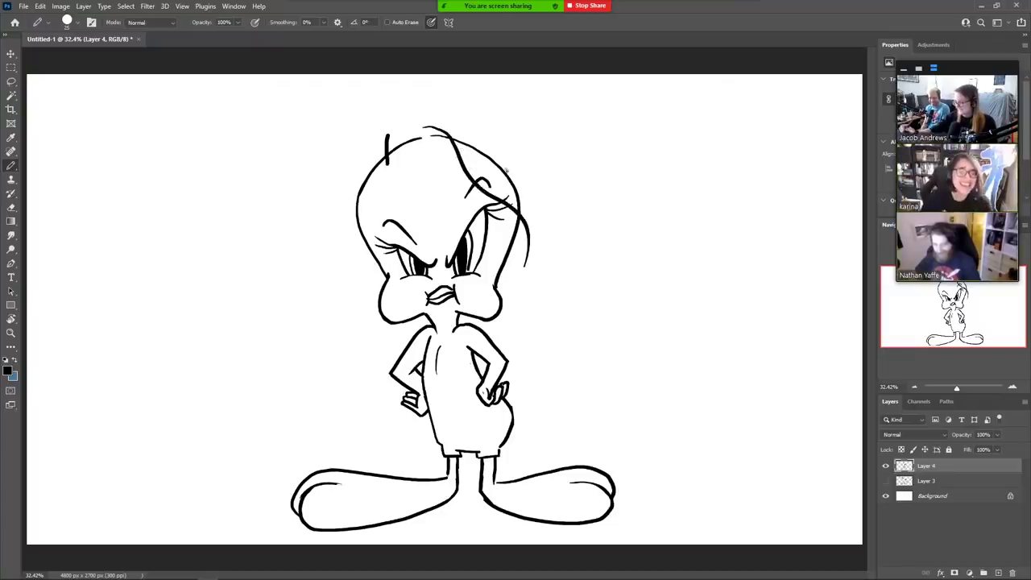
key("e")
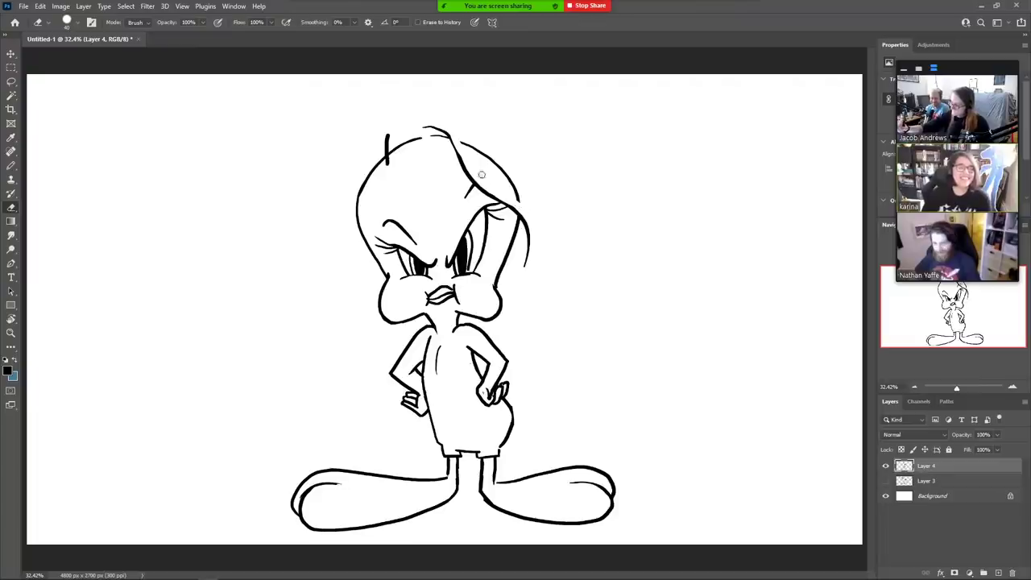
mouse_move(463, 144)
left_mouse_down()
mouse_move(526, 201)
mouse_move(497, 166)
left_mouse_up()
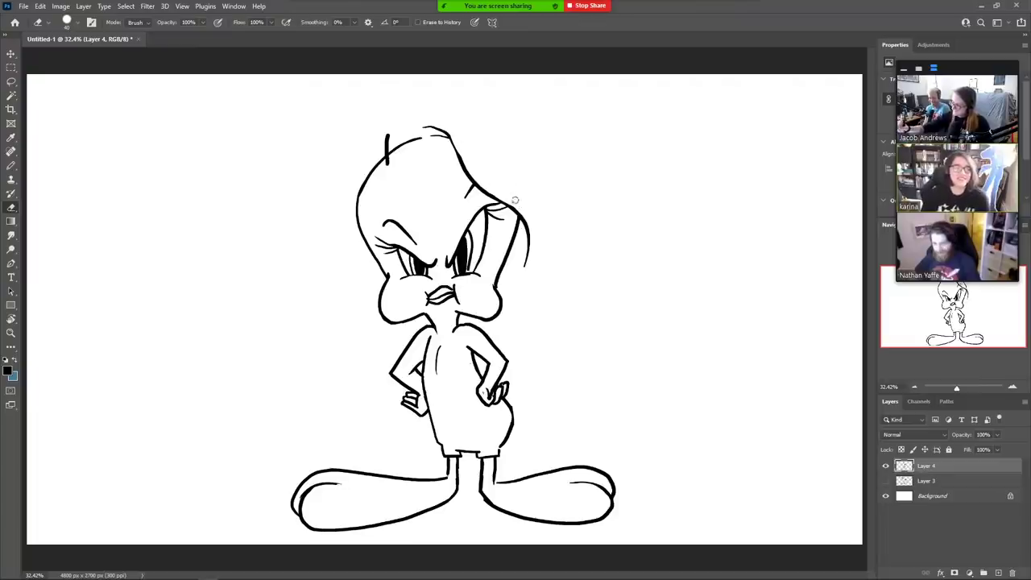
- Thicken the sweeping fringe line and finish the lock with ragged tips beside the cheek
key("b")
mouse_move(417, 126)
left_mouse_down()
mouse_move(446, 133)
mouse_move(512, 211)
left_mouse_up()
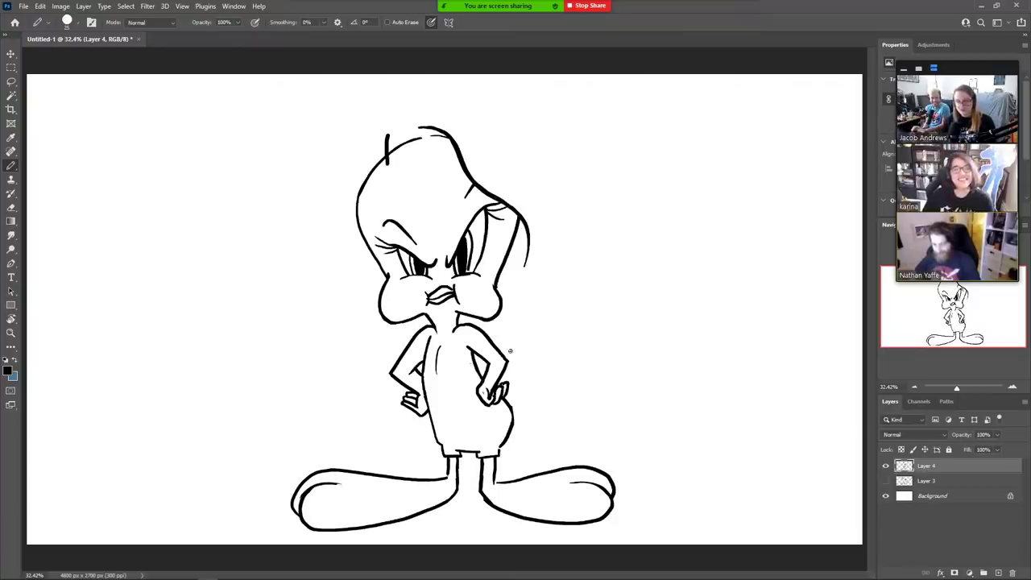
mouse_move(528, 246)
left_mouse_down()
mouse_move(534, 283)
mouse_move(532, 248)
mouse_move(541, 270)
mouse_move(524, 298)
mouse_move(515, 291)
mouse_move(542, 262)
left_mouse_up()
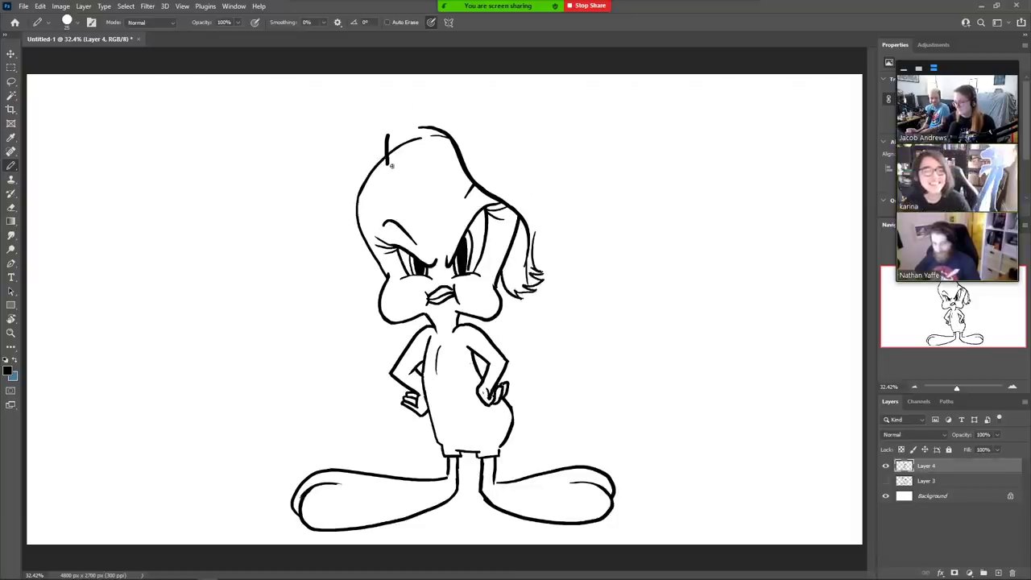
- Draw a hairline across the upper forehead and erase the old head outline above it
left_click_drag(390, 165, 456, 159)
key("e")
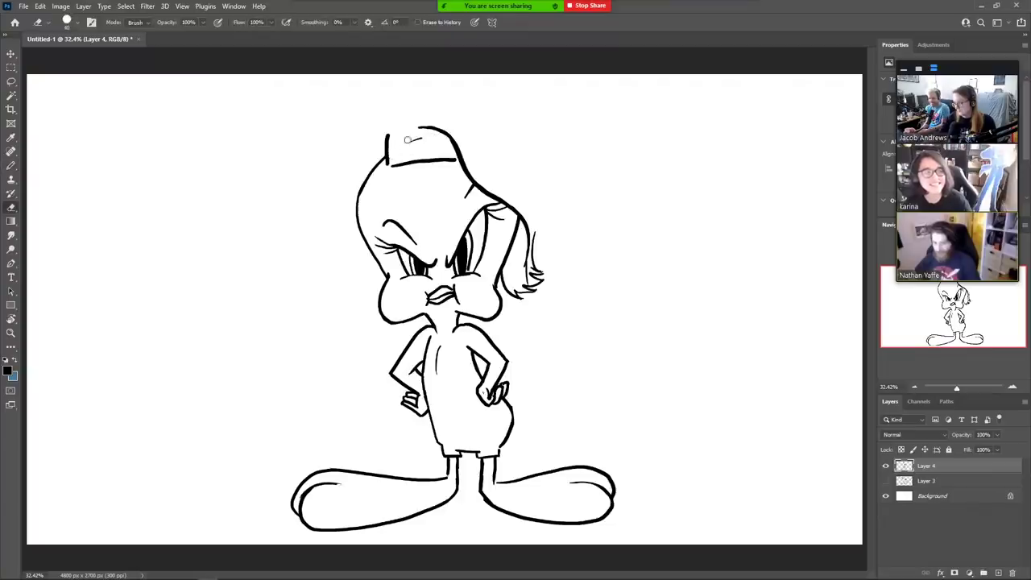
mouse_move(408, 141)
left_mouse_down()
mouse_move(428, 139)
mouse_move(415, 129)
mouse_move(384, 145)
left_mouse_up()
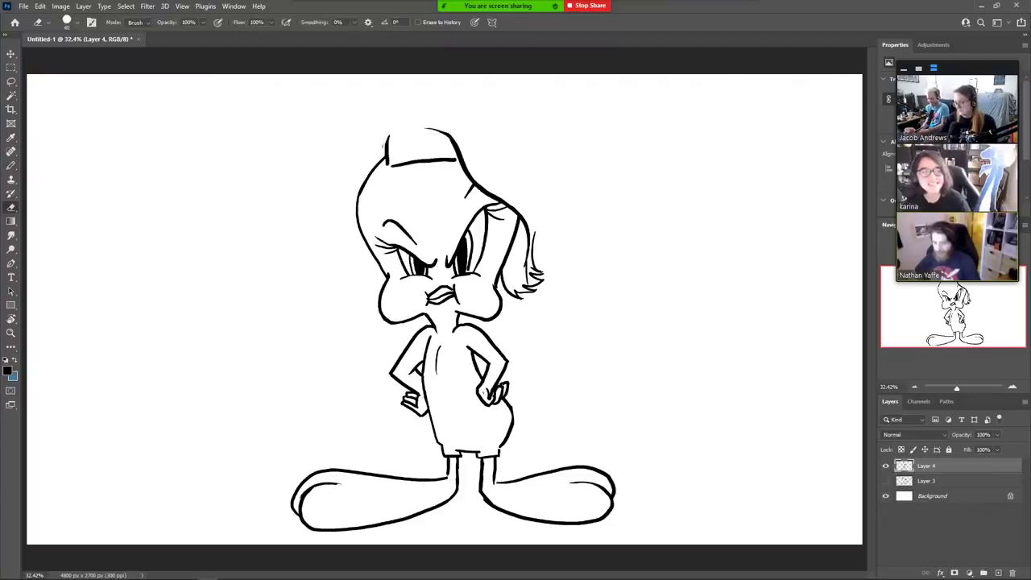
key("b")
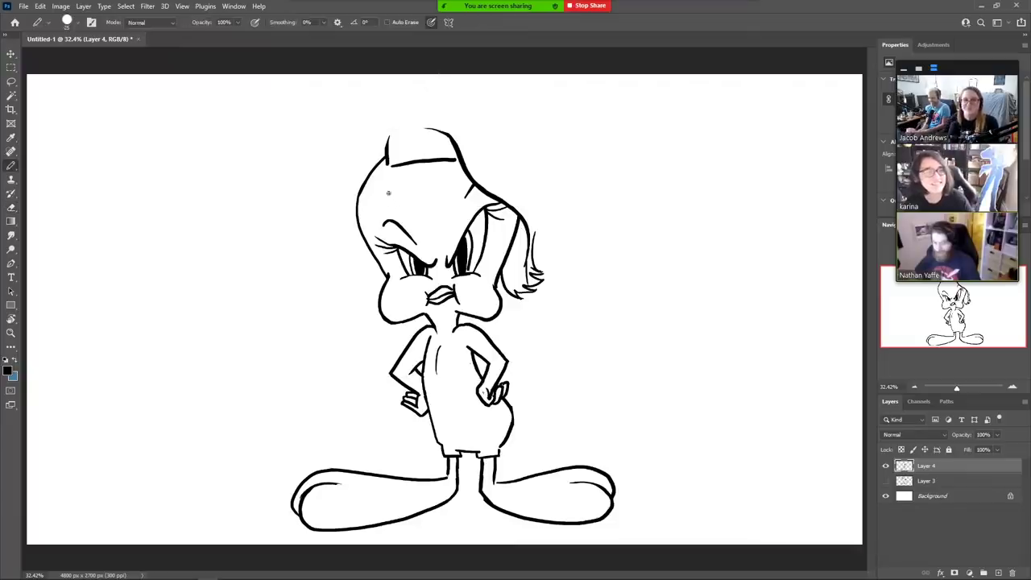
left_click_drag(407, 160, 405, 129)
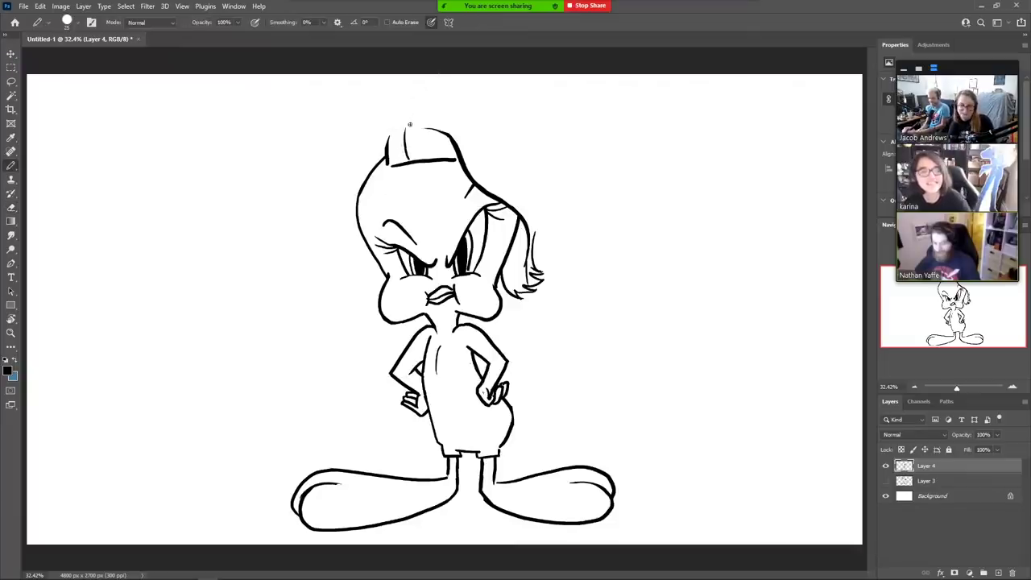
key("ctrl+z")
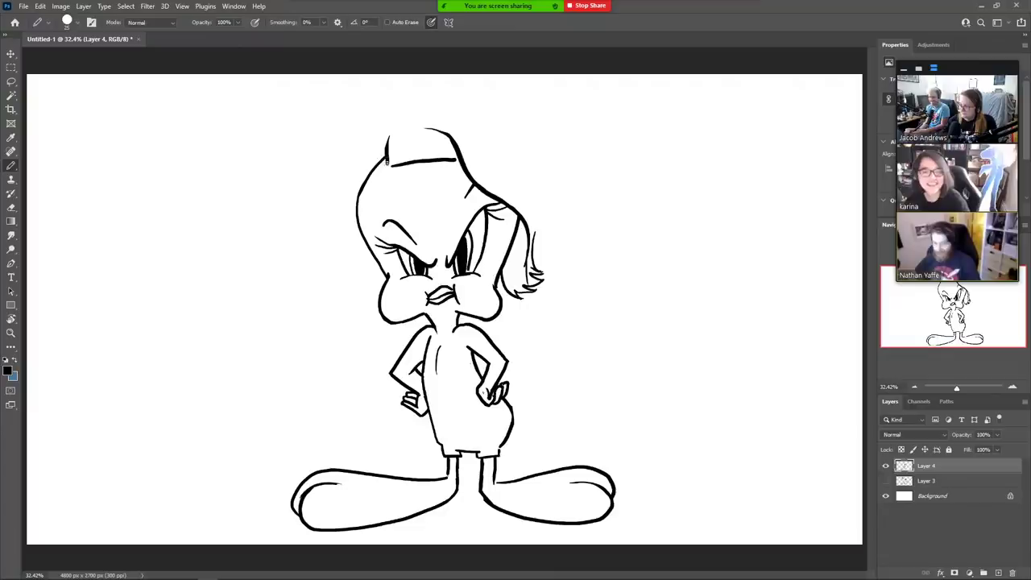
- Draw a wavy lock with jagged ends down the lower-brow side of the head and add darker spiky tips to the opposite lock
left_click_drag(385, 161, 350, 173)
mouse_move(372, 137)
left_mouse_down()
mouse_move(325, 199)
mouse_move(342, 249)
mouse_move(343, 240)
mouse_move(337, 266)
mouse_move(353, 257)
mouse_move(354, 327)
mouse_move(374, 312)
left_mouse_up()
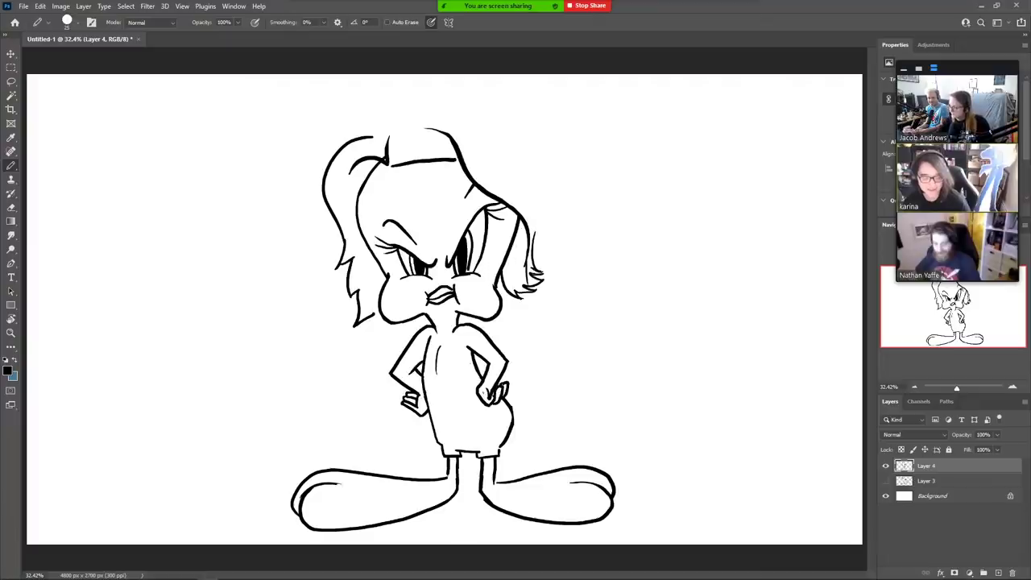
mouse_move(500, 272)
left_mouse_down()
mouse_move(498, 290)
mouse_move(523, 310)
mouse_move(538, 298)
mouse_move(510, 317)
mouse_move(540, 298)
mouse_move(544, 276)
left_mouse_up()
key("ctrl+z")
mouse_move(542, 271)
left_mouse_down()
mouse_move(538, 261)
mouse_move(551, 272)
mouse_move(532, 256)
left_mouse_up()
key("ctrl+z")
key("ctrl+z")
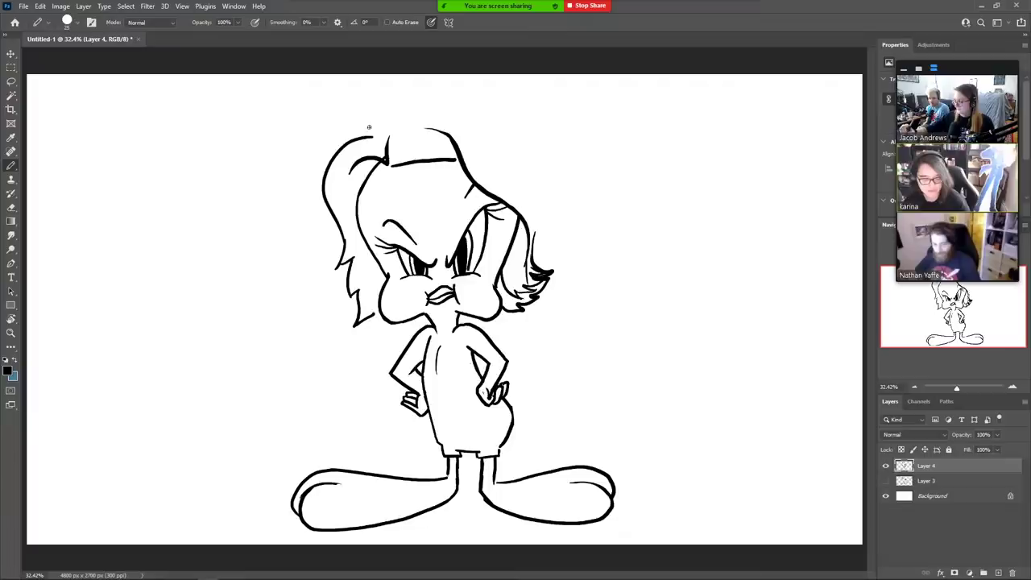
- Outline the full hair volume over the head, thicken the forehead hairline, and refine the strands at the part and beside the cheek
mouse_move(372, 130)
left_mouse_down()
mouse_move(386, 114)
mouse_move(490, 108)
mouse_move(540, 152)
mouse_move(547, 220)
mouse_move(530, 259)
left_mouse_up()
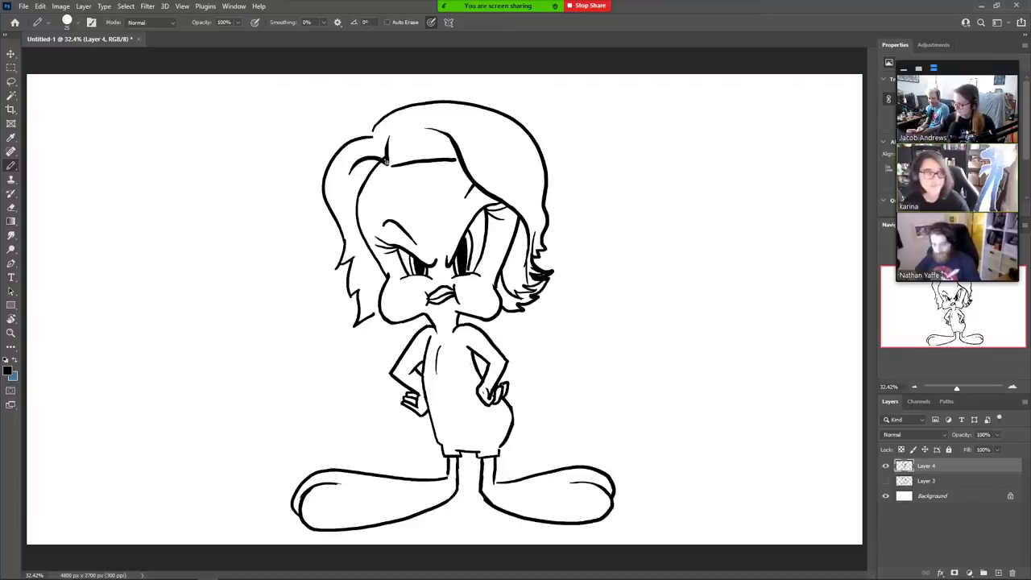
left_click_drag(388, 164, 458, 160)
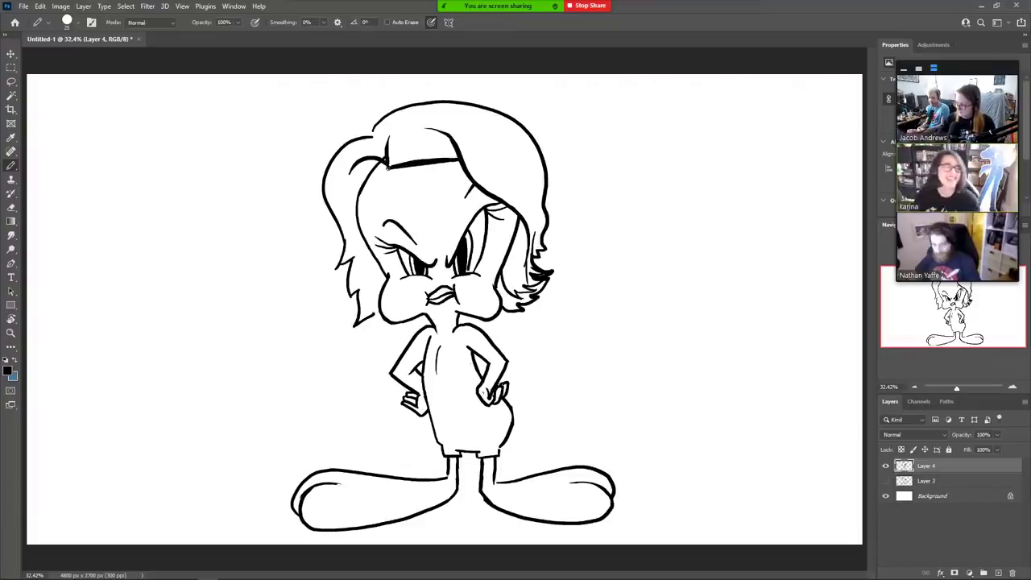
key("e")
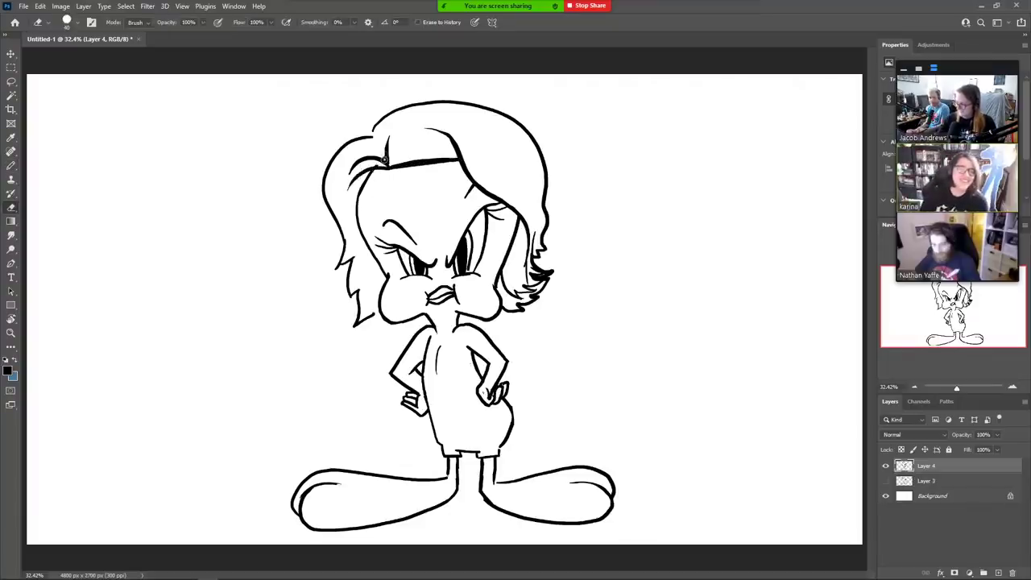
key("b")
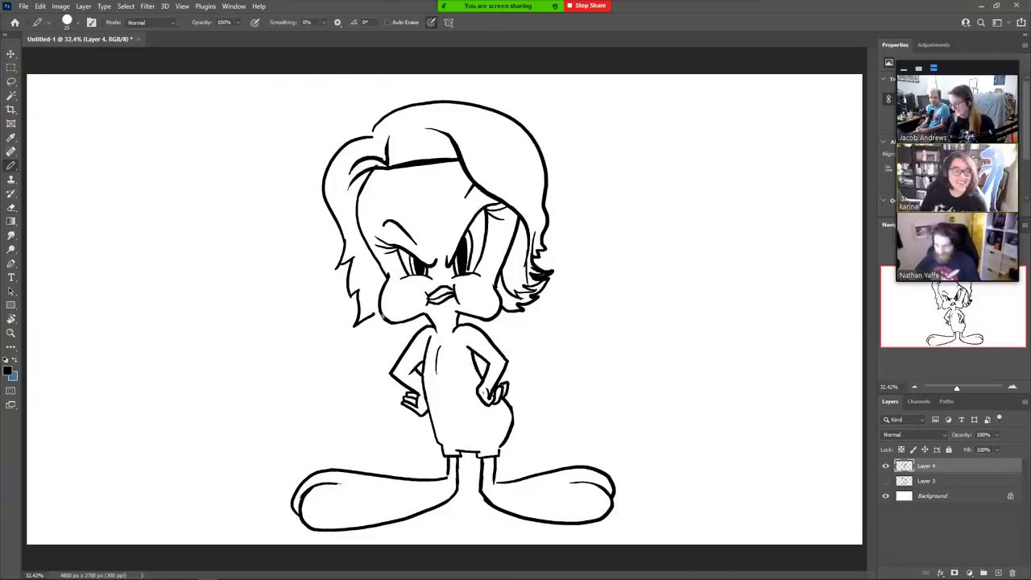
mouse_move(383, 316)
left_mouse_down()
mouse_move(366, 325)
mouse_move(373, 316)
left_mouse_up()
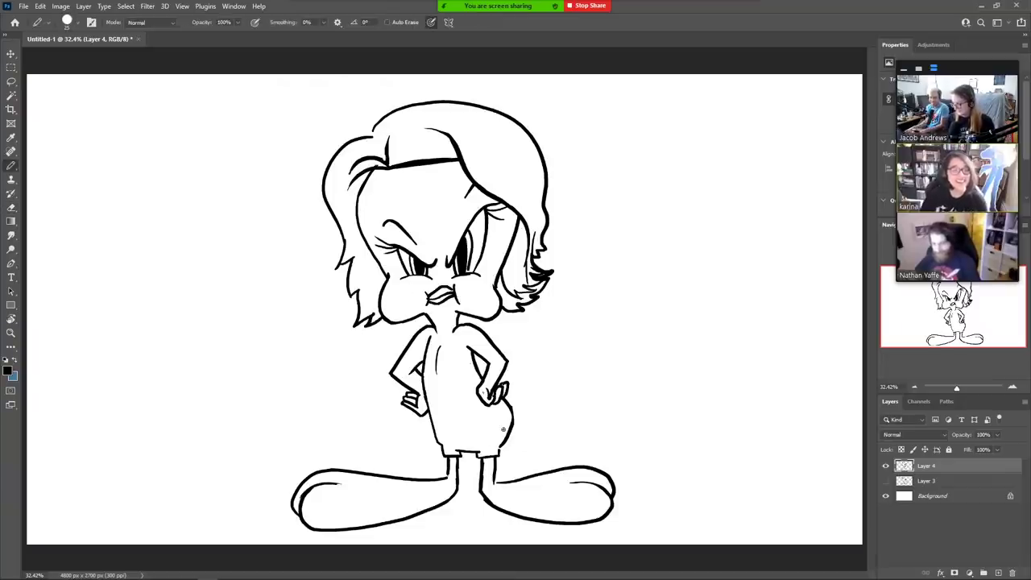
- Clean up and redraw the torso outline at the shoulder, inside the bent arm and at the garment's lower corner
key("e")
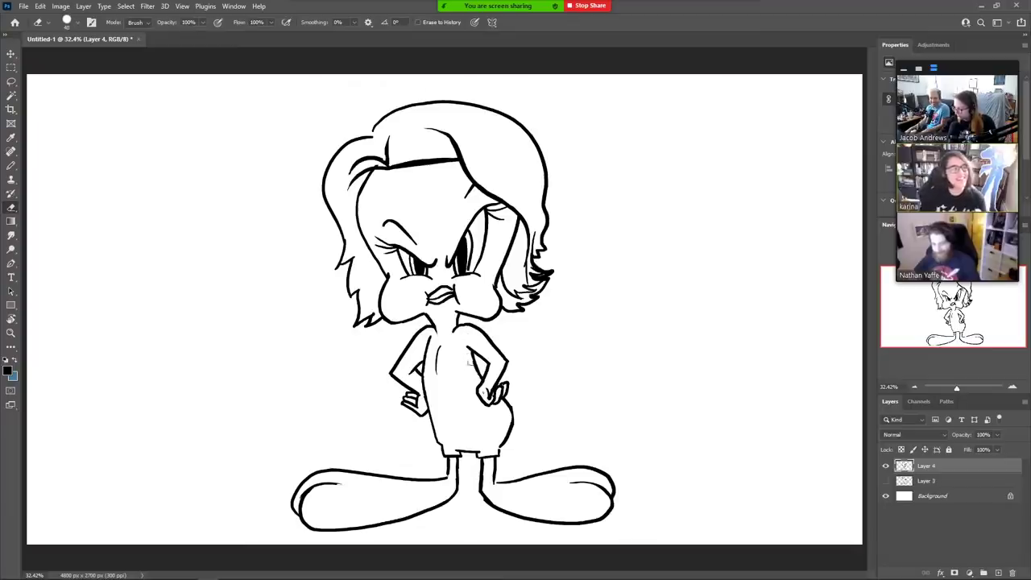
key("b")
left_click_drag(471, 354, 484, 376)
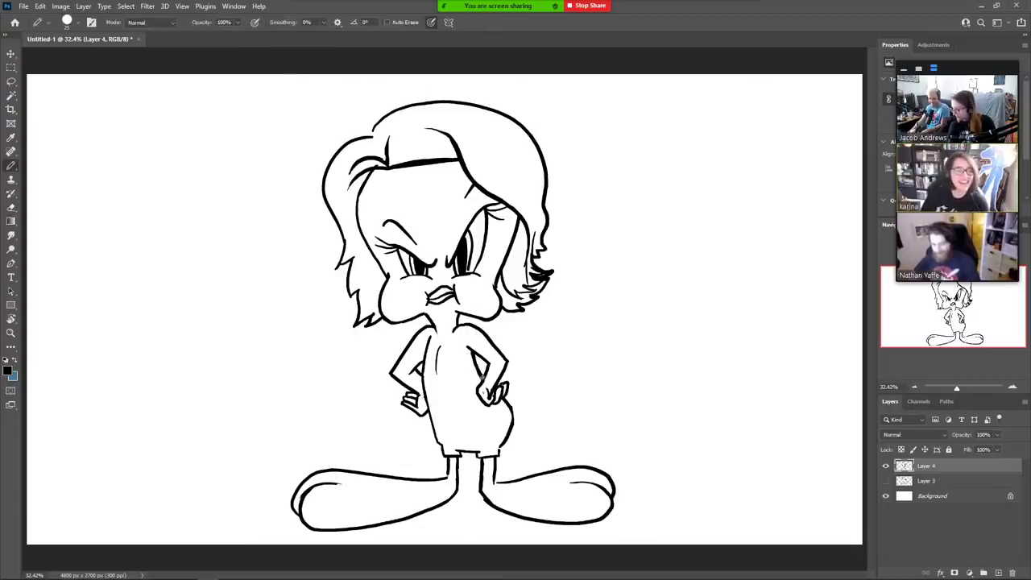
key("e")
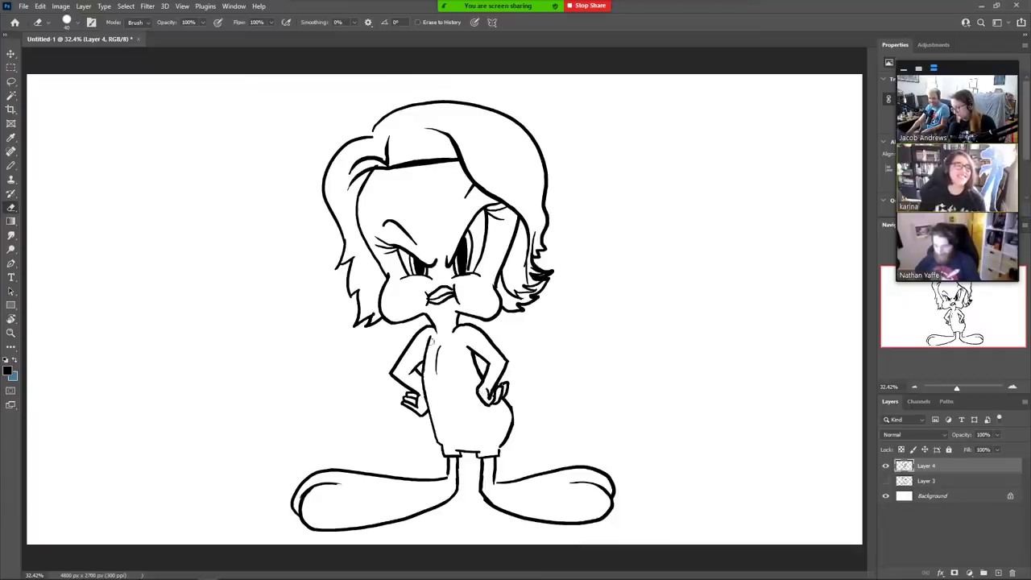
key("b")
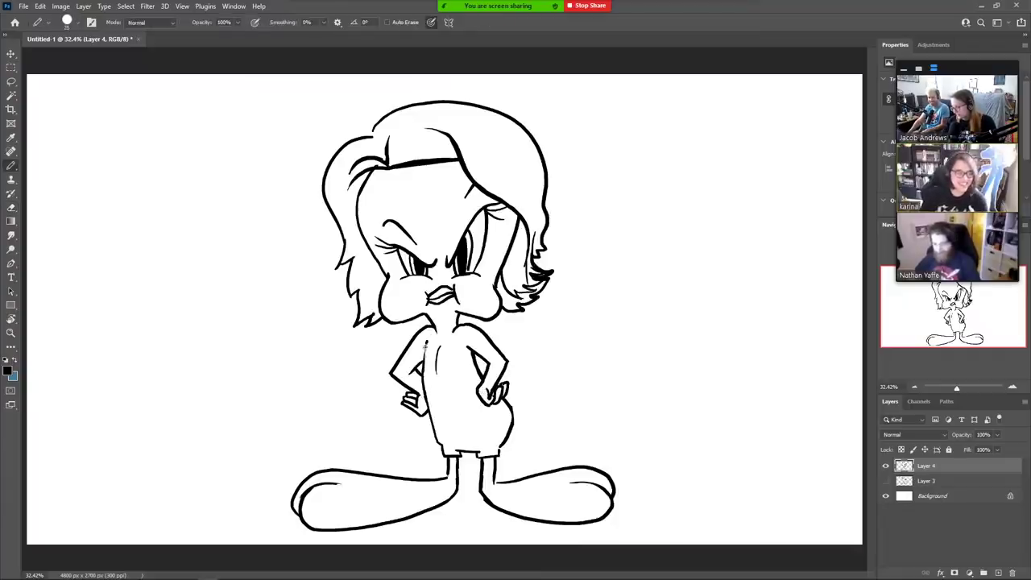
key("e")
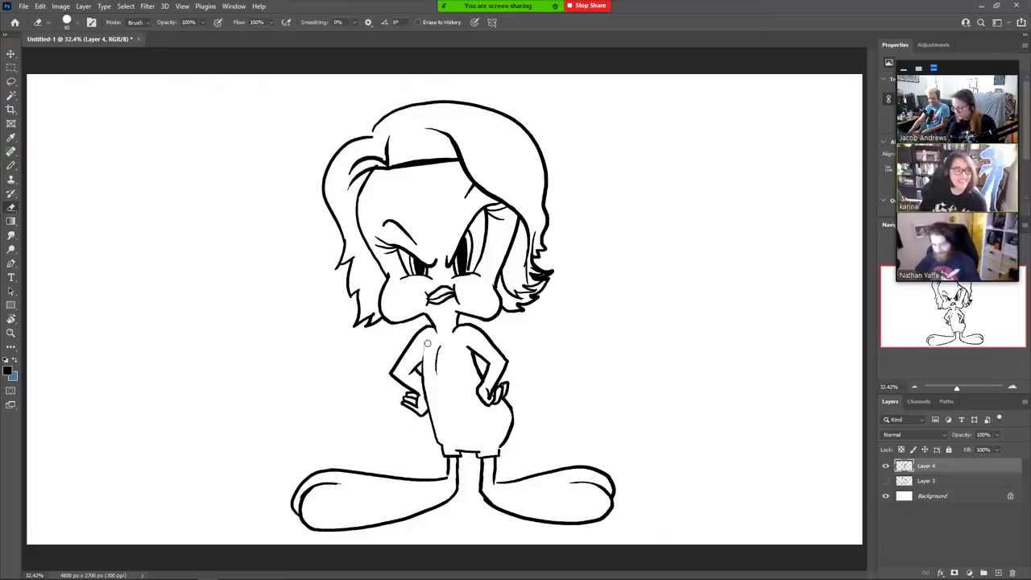
key("b")
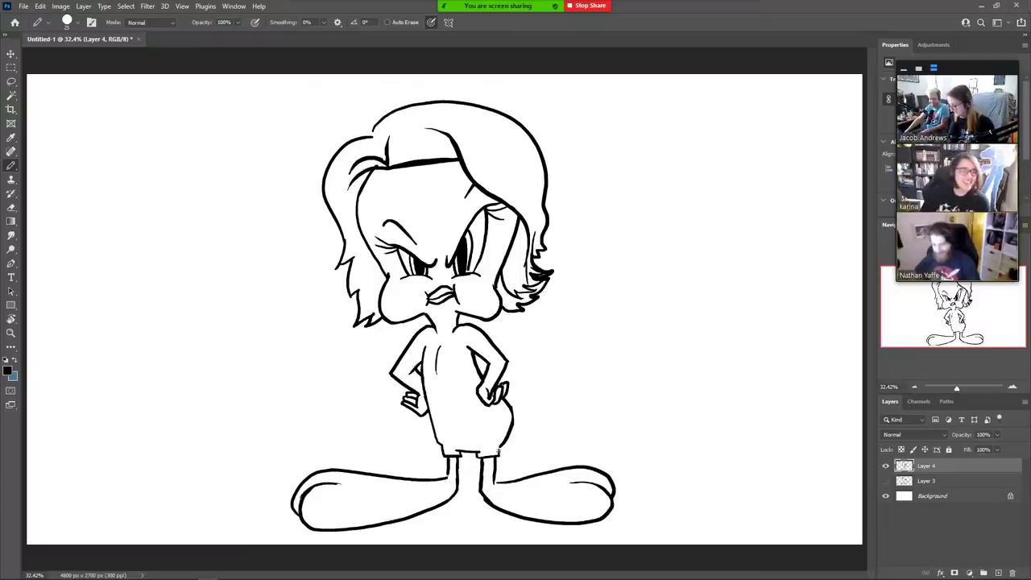
left_click_drag(498, 451, 499, 447)
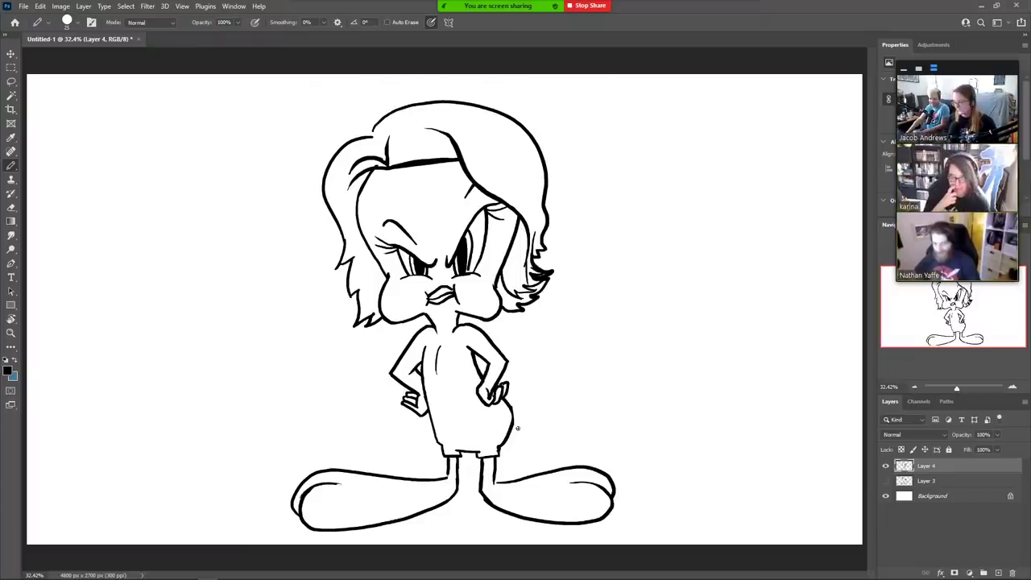
- Draw a pointed shirt collar under the chin with a narrow V-neck opening and fold lines, erasing excess ink
mouse_move(447, 317)
left_mouse_down()
mouse_move(458, 309)
mouse_move(421, 313)
left_mouse_up()
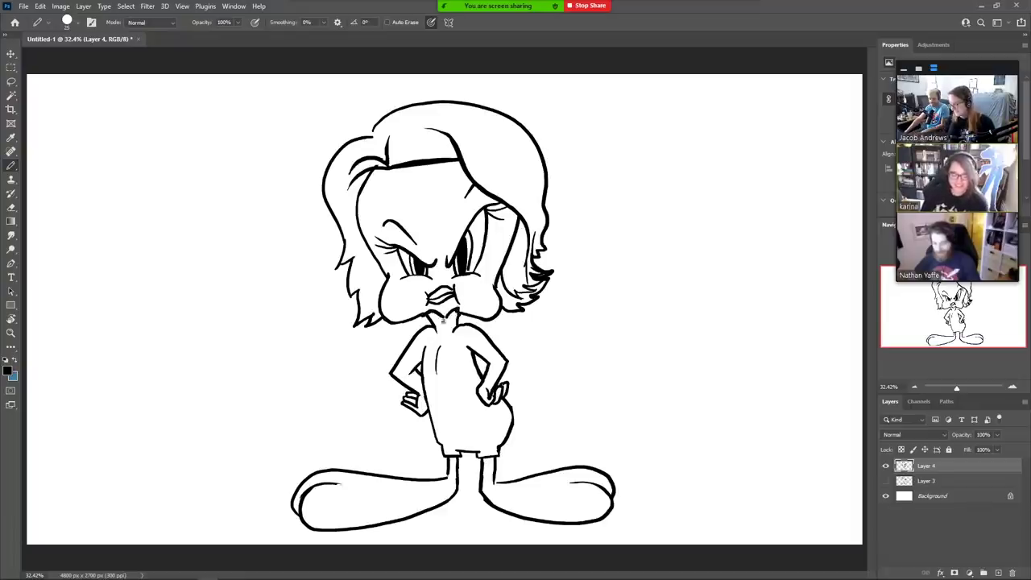
mouse_move(444, 317)
left_mouse_down()
mouse_move(427, 318)
mouse_move(445, 363)
left_mouse_up()
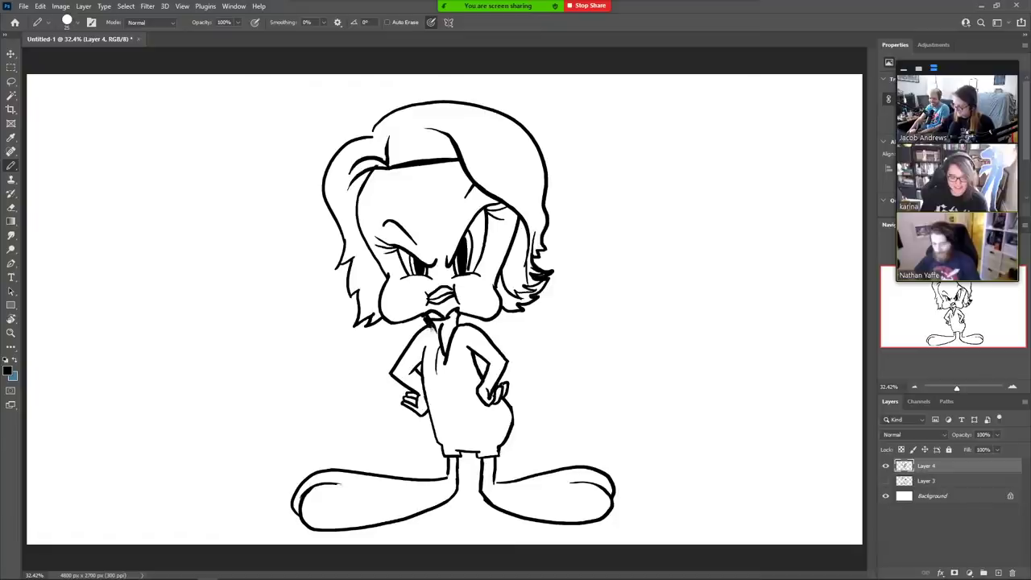
left_click_drag(428, 324, 445, 364)
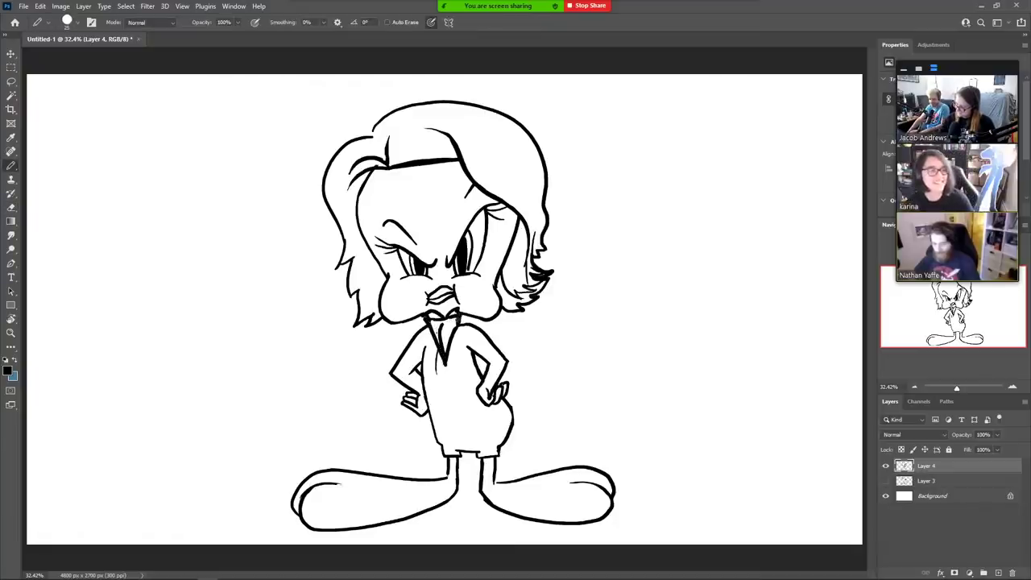
key("e")
key("b")
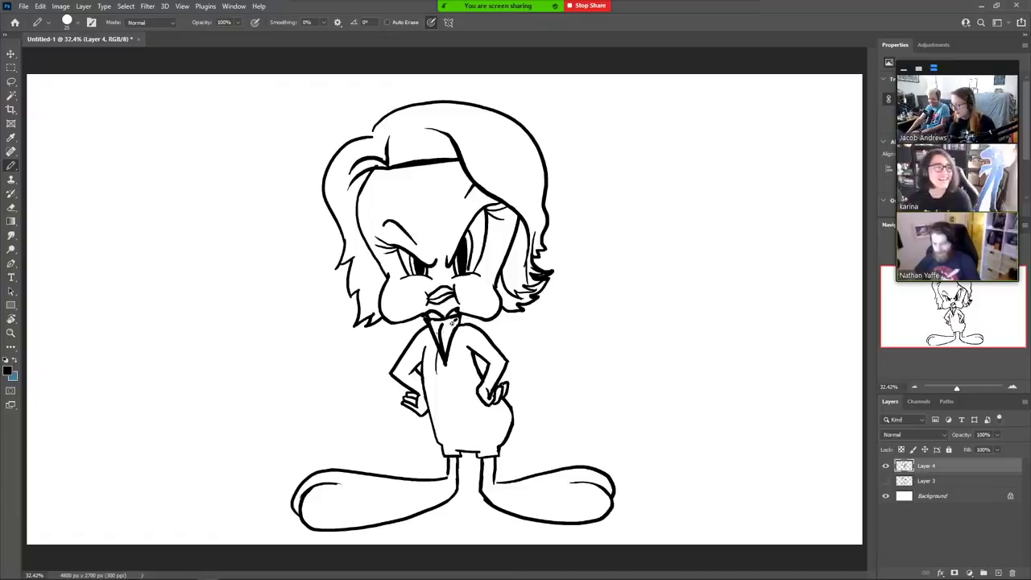
key("e")
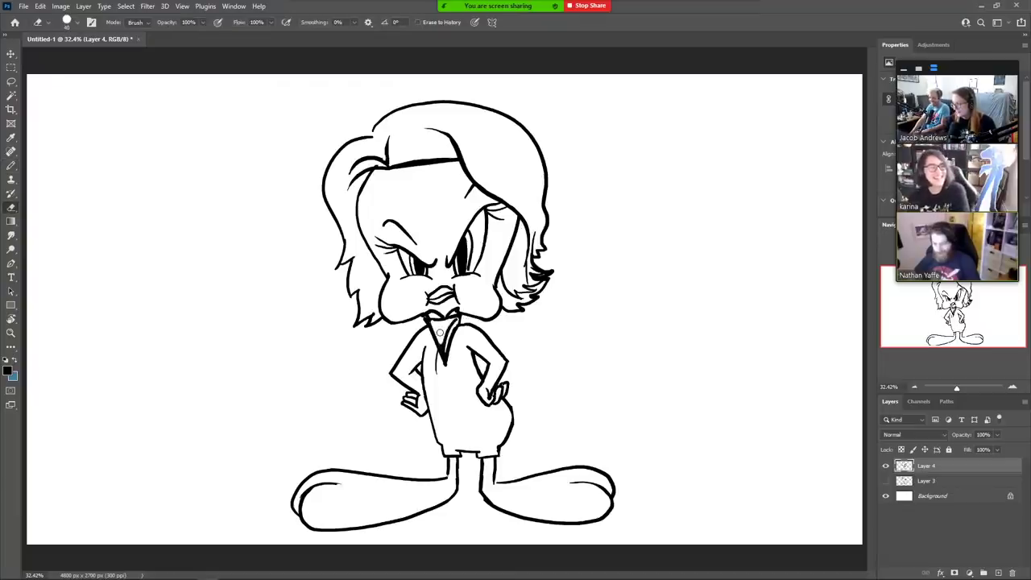
key("b")
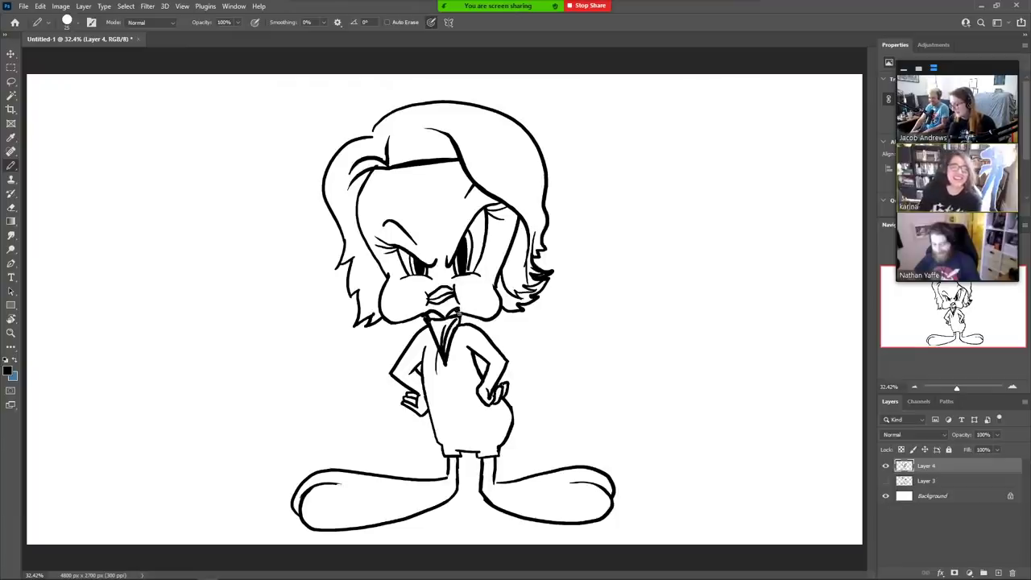
key("e")
key("b")
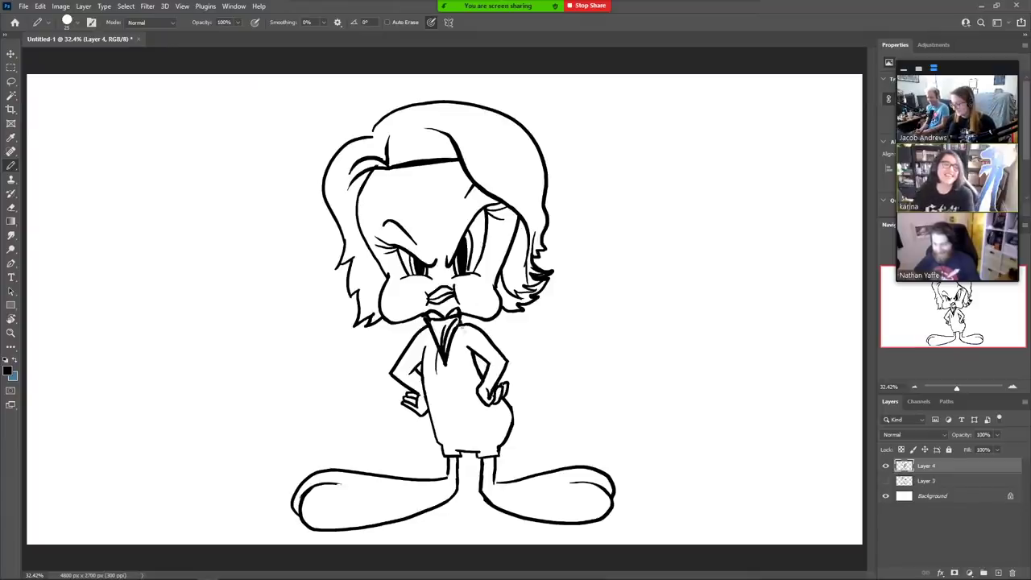
- Draw notched jacket lapels on both sides of the collar and run the jacket's front edge down to an angled hem
left_click_drag(465, 324, 450, 376)
left_click_drag(428, 320, 425, 343)
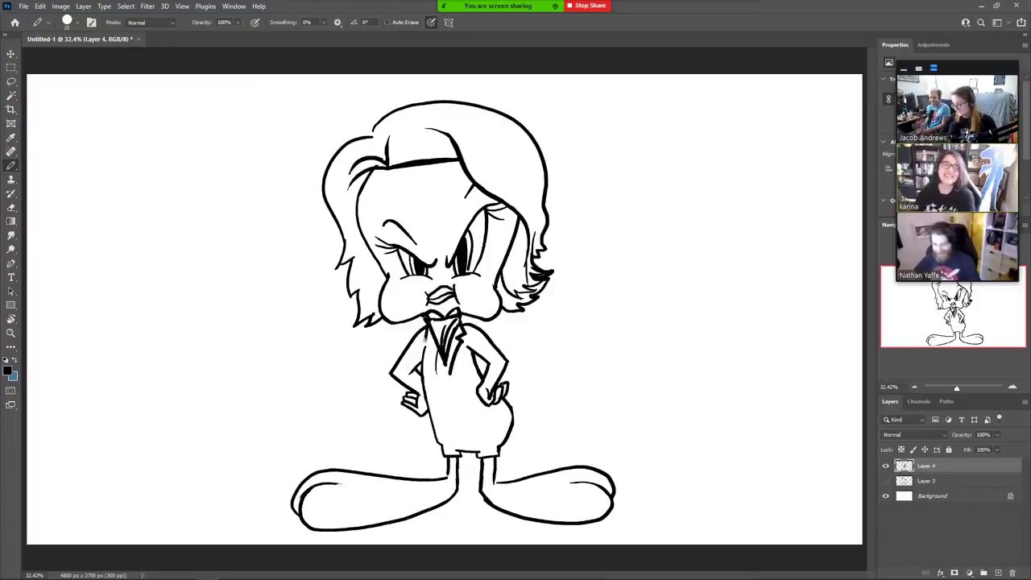
key("e")
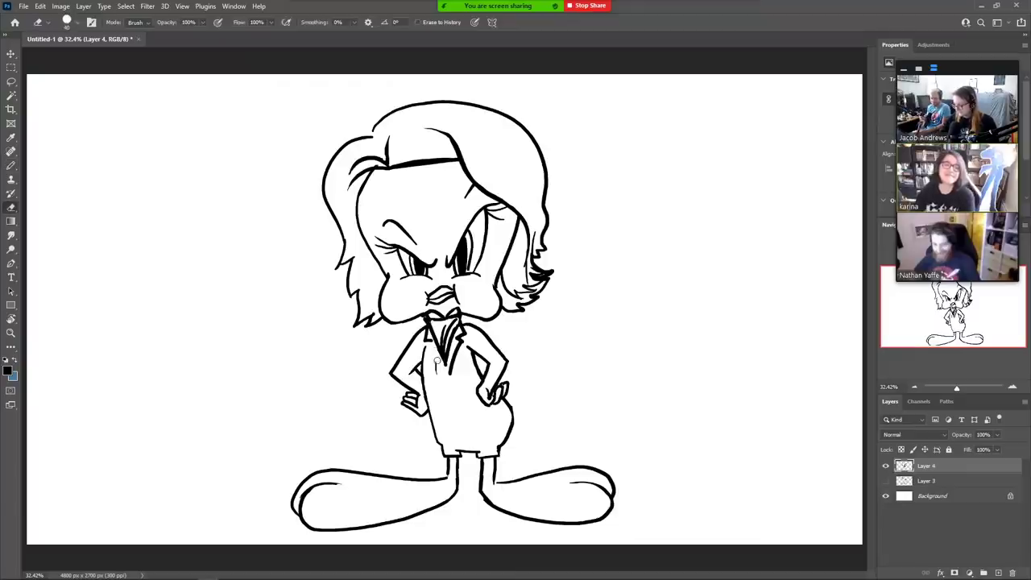
key("b")
left_click_drag(429, 347, 446, 376)
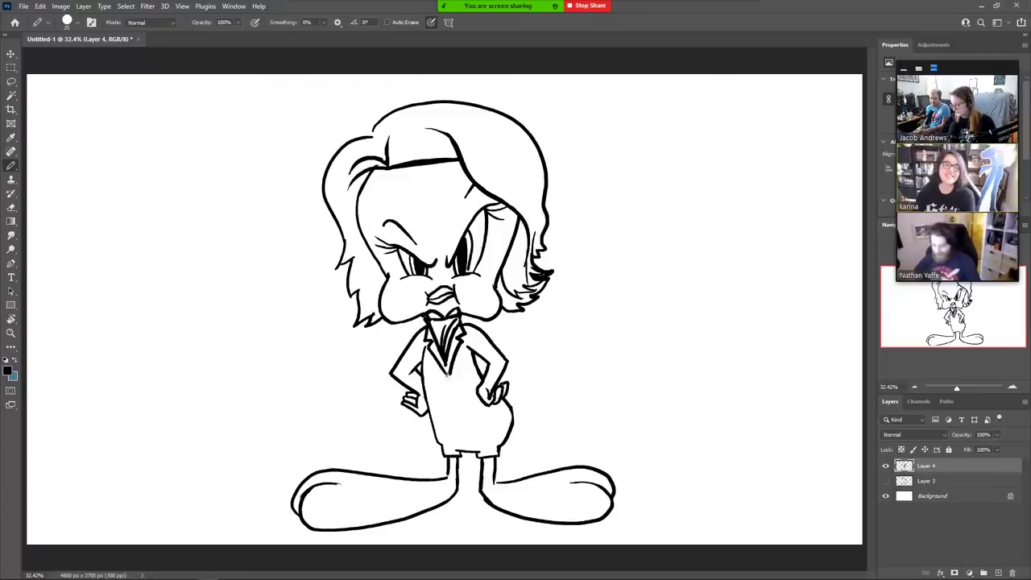
mouse_move(447, 377)
left_mouse_down()
mouse_move(449, 419)
mouse_move(434, 434)
left_mouse_up()
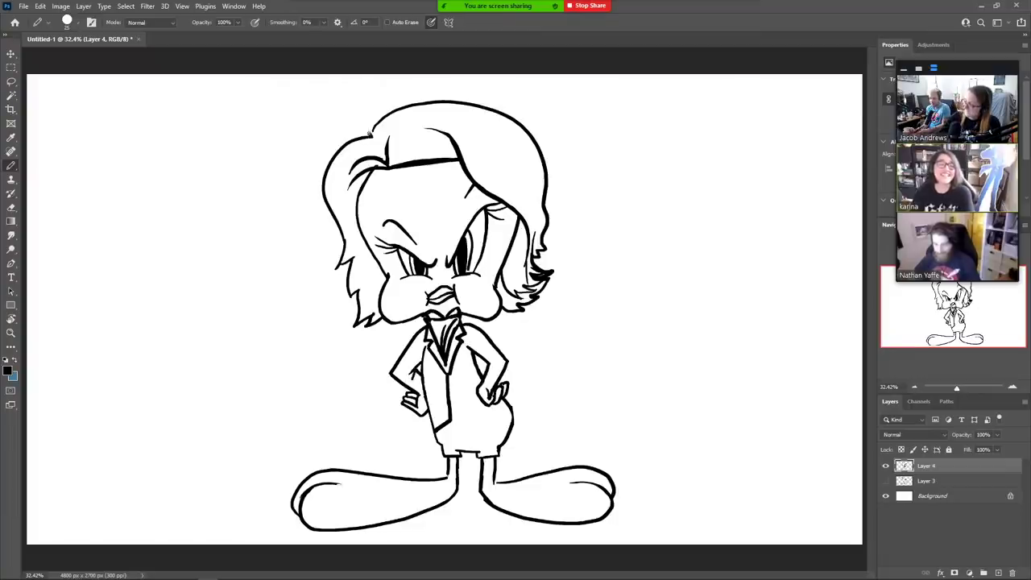
- Outline a raised quiff beside the parting and fill the large swept-over side of the hair solid black
mouse_move(370, 131)
left_mouse_down()
mouse_move(386, 106)
mouse_move(422, 104)
left_mouse_up()
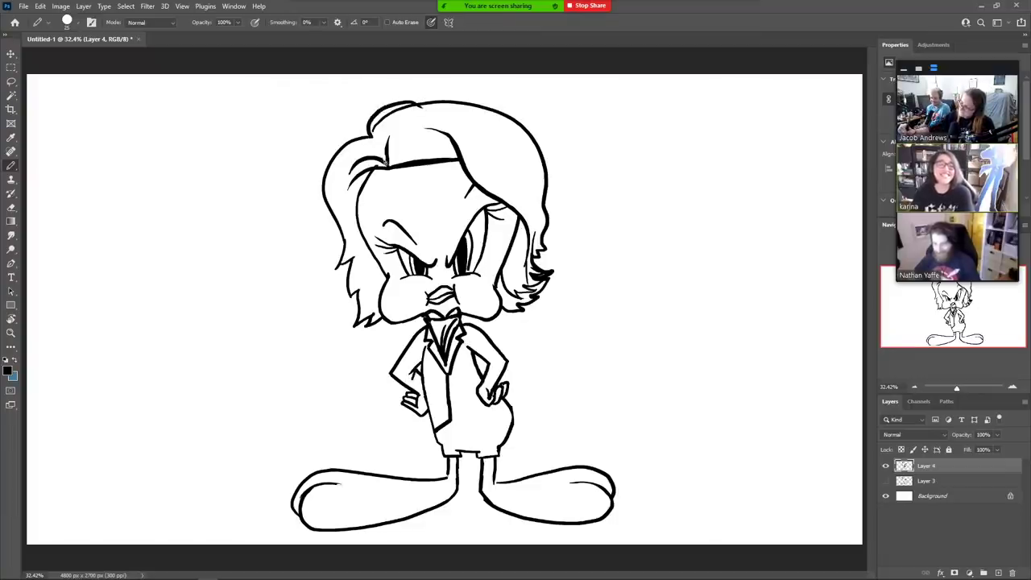
left_click_drag(385, 162, 372, 129)
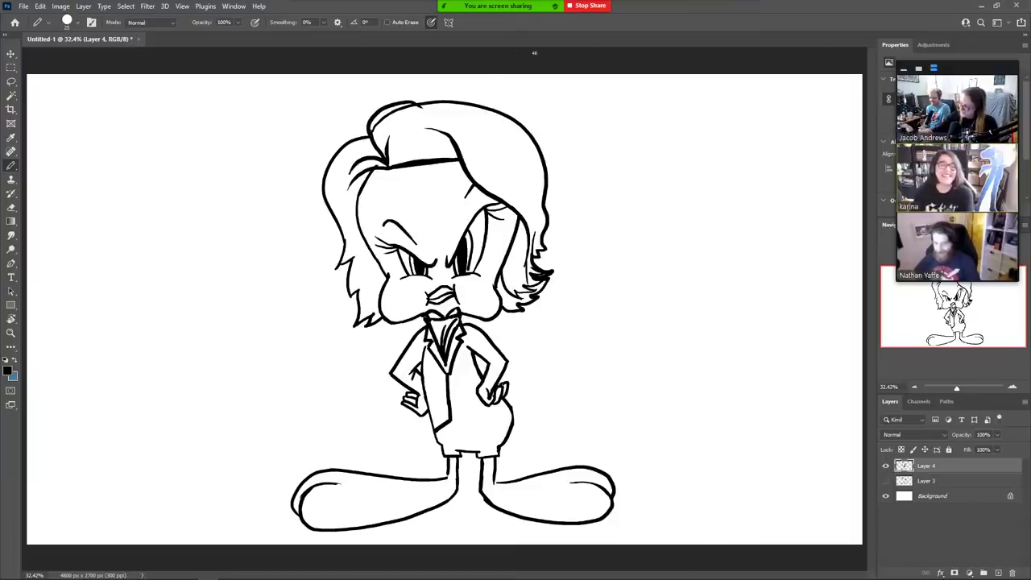
key("g")
key("shift+g")
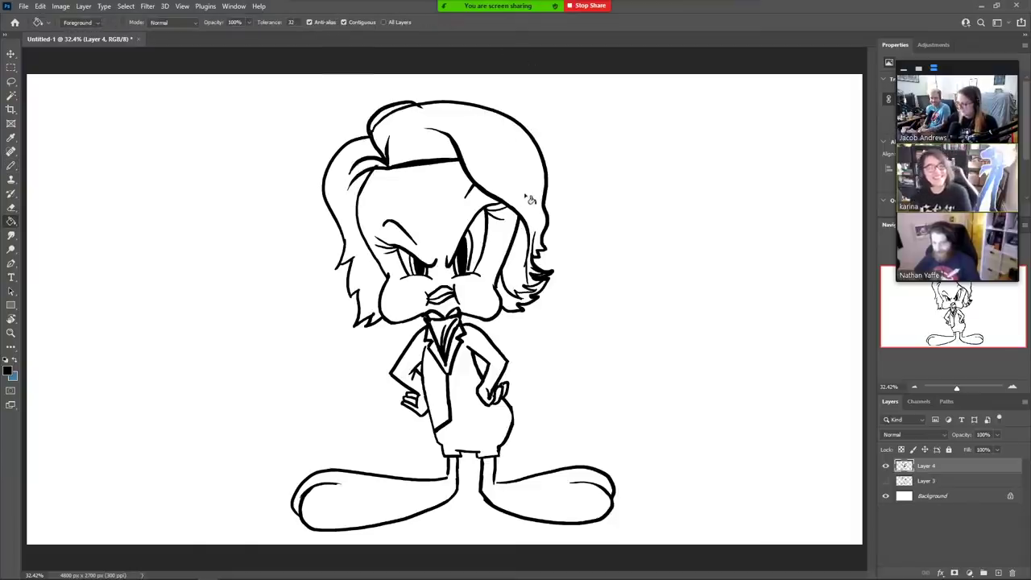
left_click(530, 200)
left_click(381, 119)
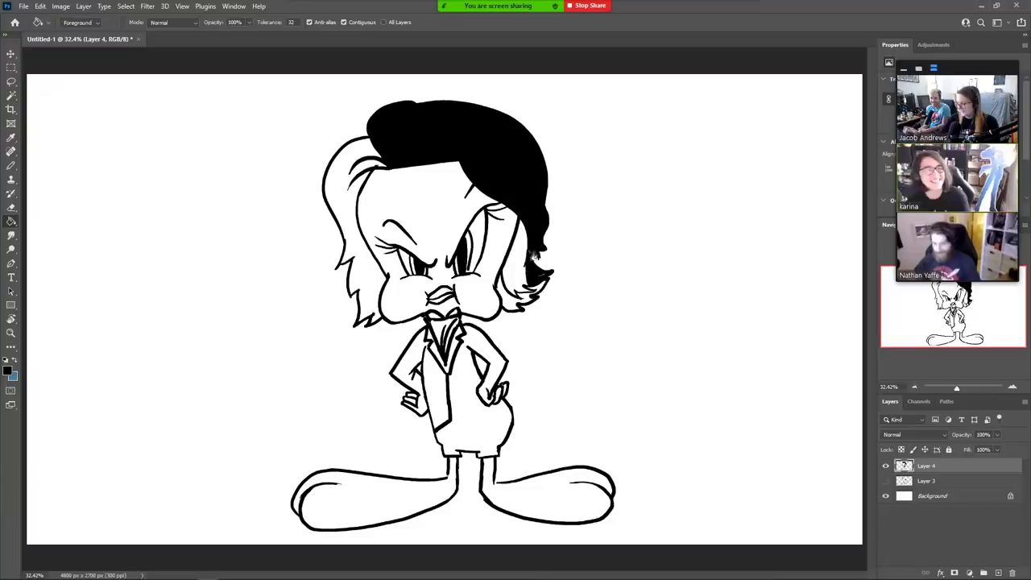
left_click(533, 279)
left_click(538, 292)
- Draw a dividing strand in the white lock beside the cheek and fill the area behind it black
key("b")
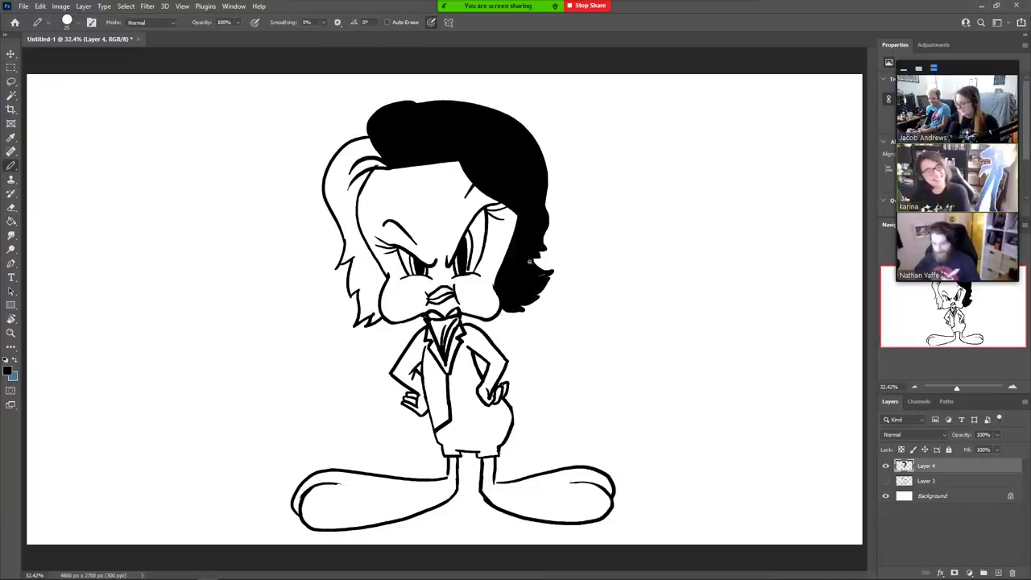
left_click_drag(376, 258, 357, 320)
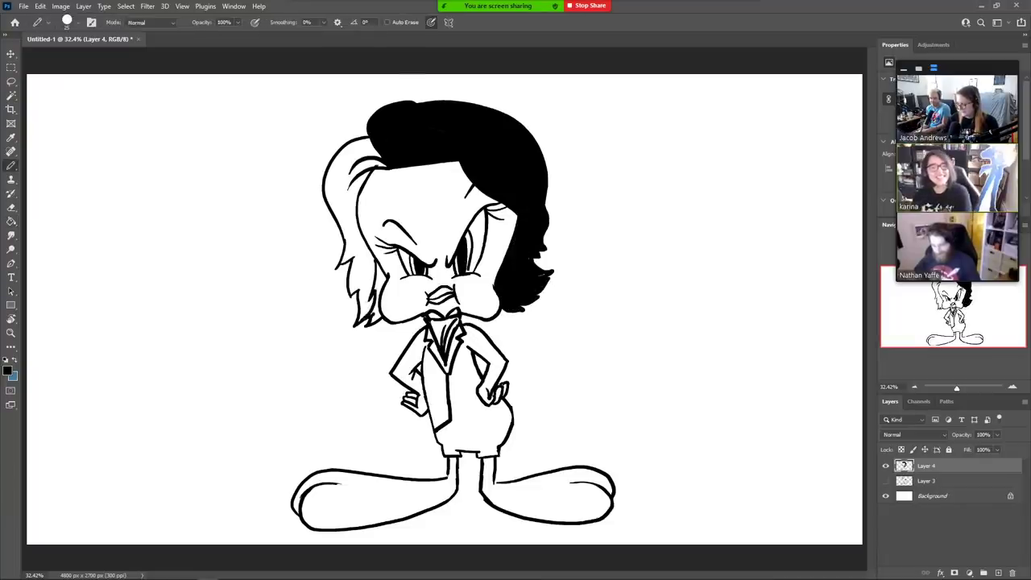
key("g")
left_click(387, 282)
key("b")
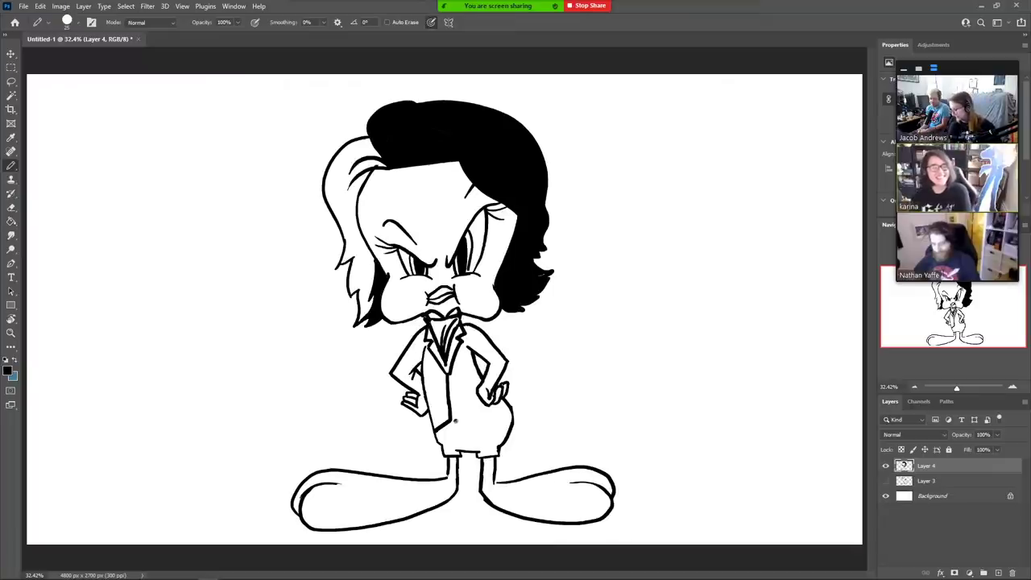
- Draw the jacket's flared lower hem across the hips, fill the tail's underside black and join the hem to the front edge
mouse_move(453, 422)
left_mouse_down()
mouse_move(517, 430)
mouse_move(522, 446)
mouse_move(504, 441)
left_mouse_up()
key("e")
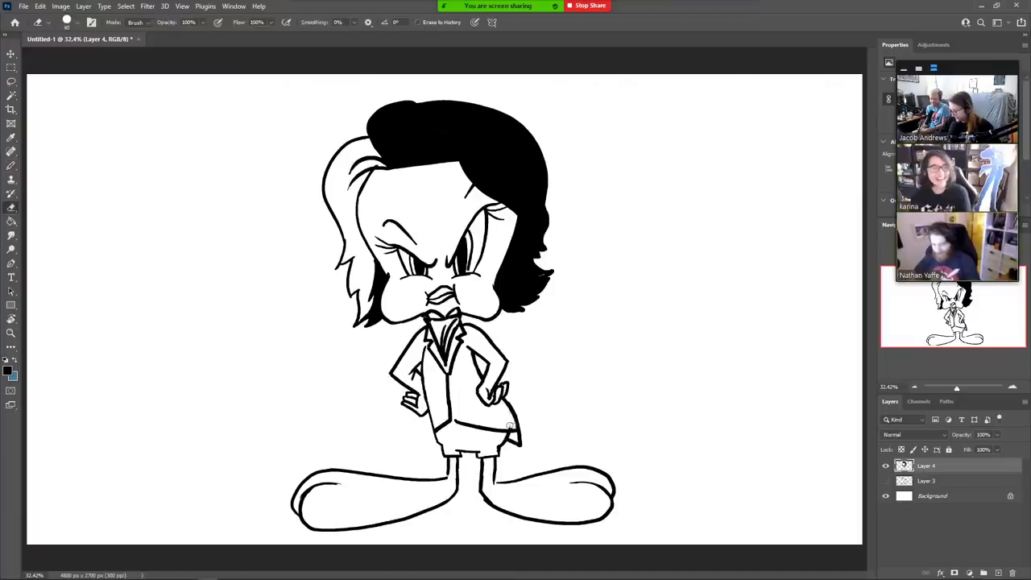
key("g")
left_click(517, 441)
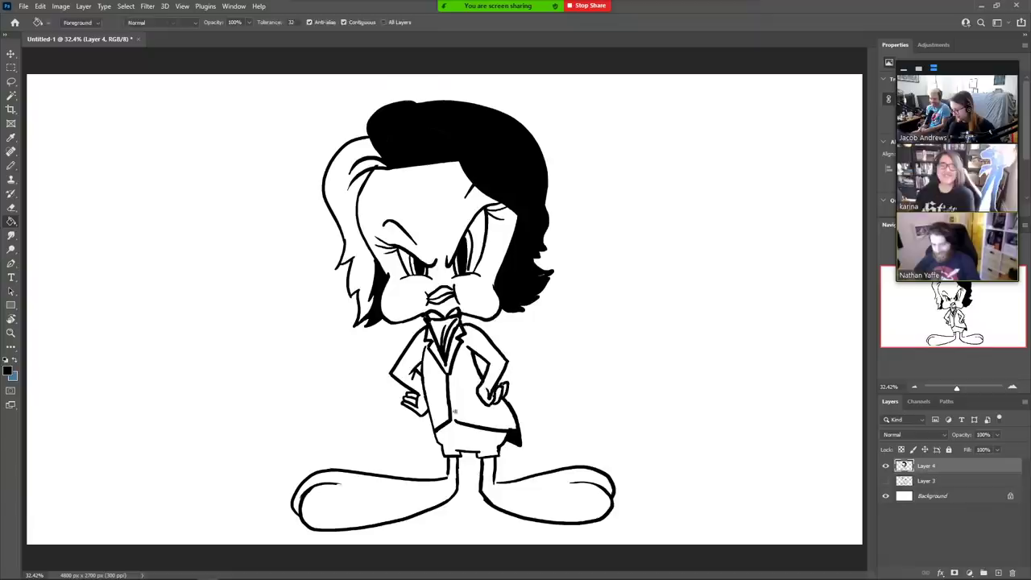
key("b")
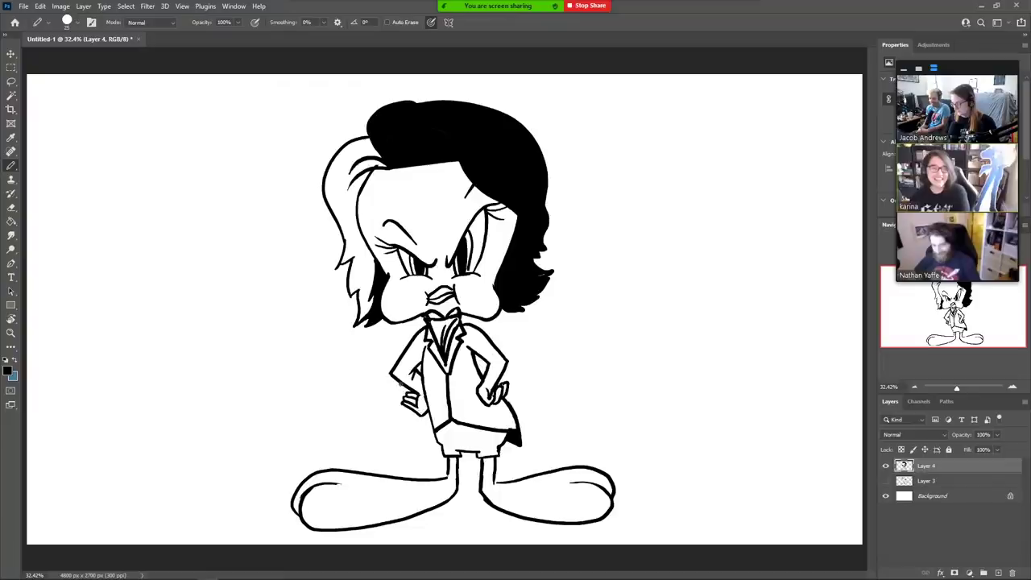
- Draw an open straight razor held in the hand at the hip, with its blade pointing outward and its handle hanging down
mouse_move(401, 387)
left_mouse_down()
mouse_move(336, 406)
mouse_move(407, 390)
mouse_move(405, 443)
mouse_move(416, 392)
mouse_move(409, 434)
left_mouse_up()
key("e")
key("b")
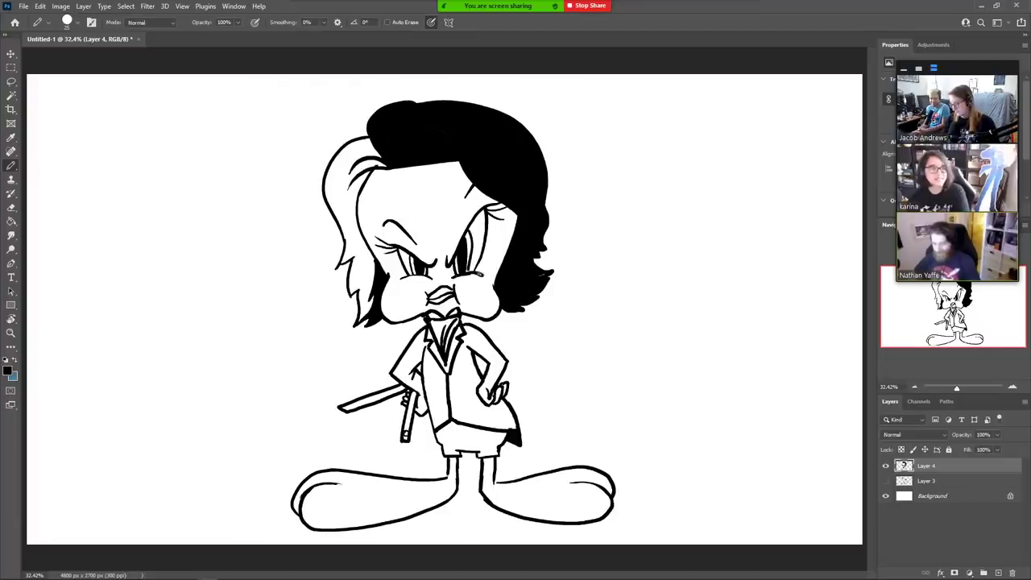
- Thicken the outer outlines and lower corners of both eyes
left_click_drag(480, 256, 474, 272)
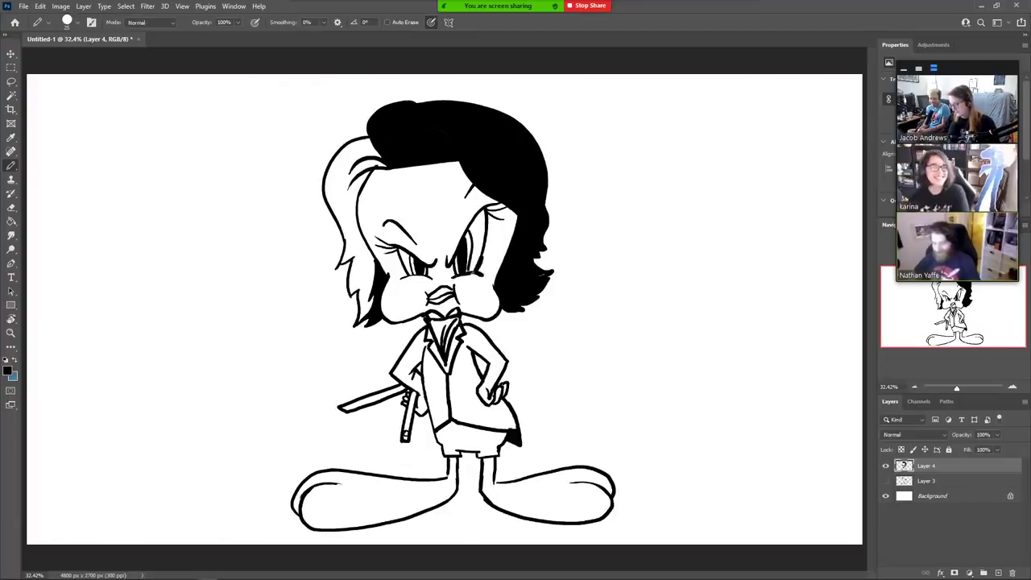
left_click_drag(487, 208, 478, 270)
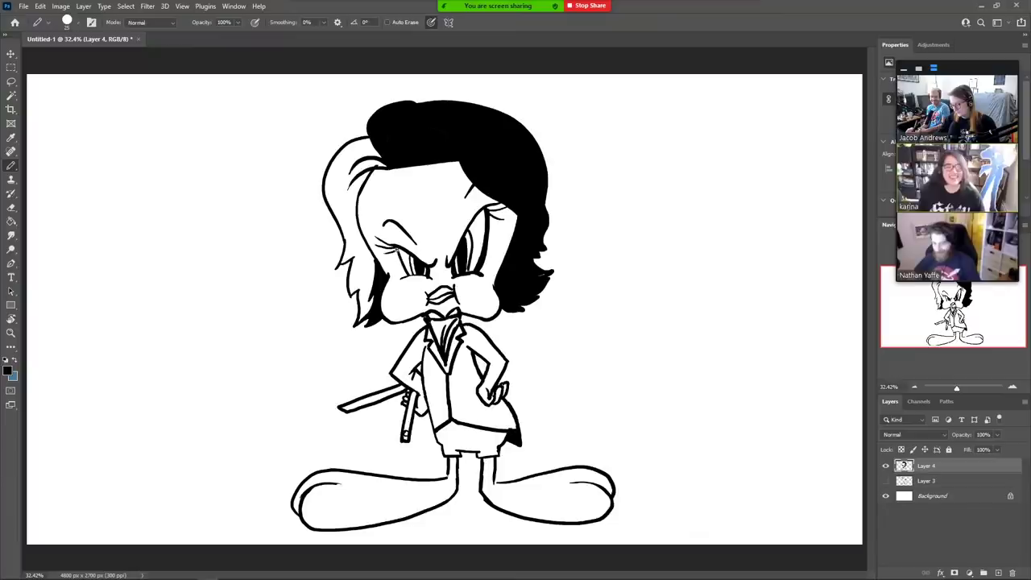
left_click_drag(394, 248, 404, 276)
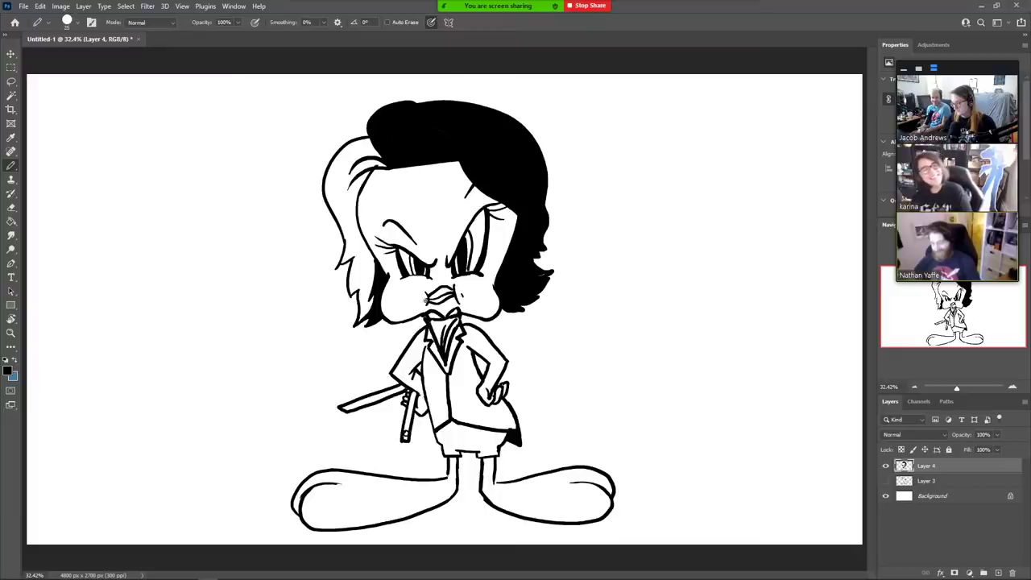
- Erase stray marks around the mouth and thicken the jacket's vertical front edge below the lapels
key("e")
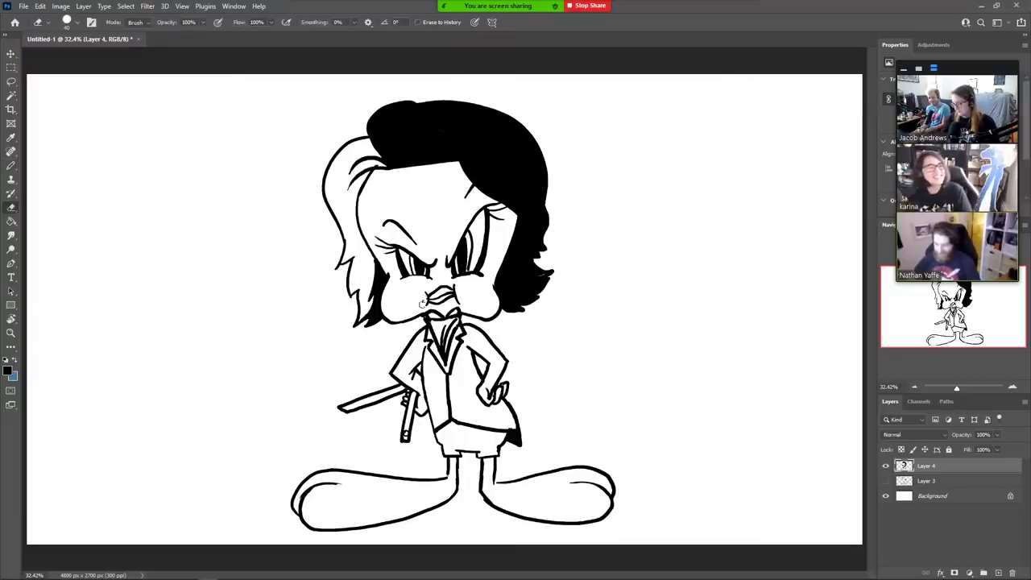
key("b")
key("e")
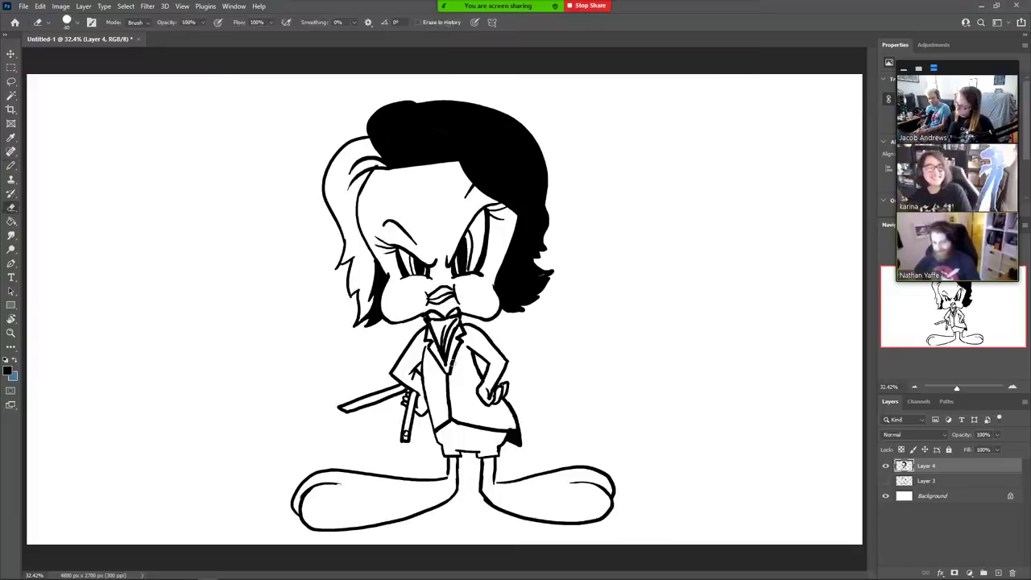
key("b")
left_click_drag(456, 348, 447, 417)
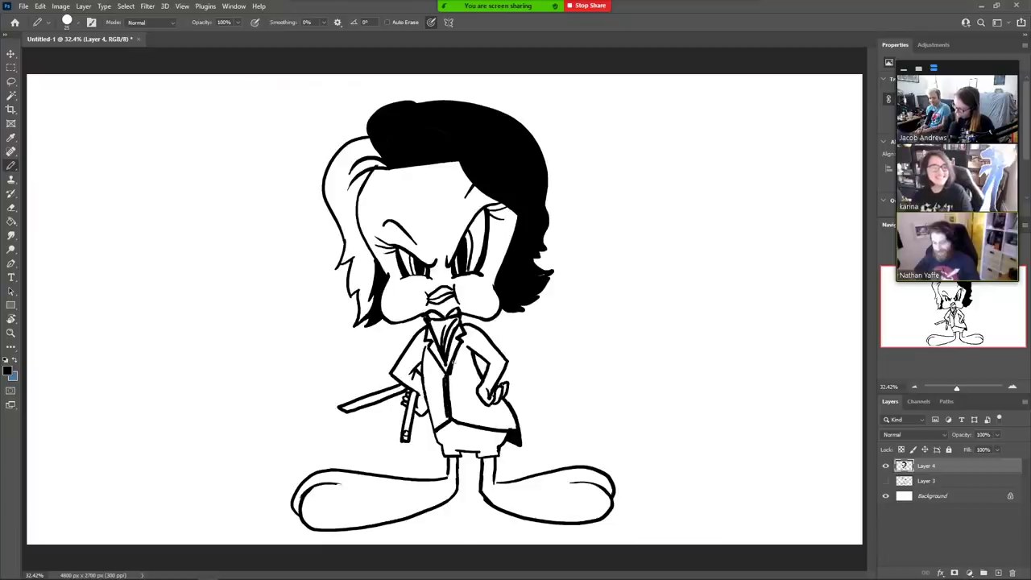
- Thin the jacket's vertical front edge with the eraser and draw two small buttons beside it, plus fold and cuff lines on the sleeve
key("e")
left_click_drag(448, 379, 454, 417)
key("b")
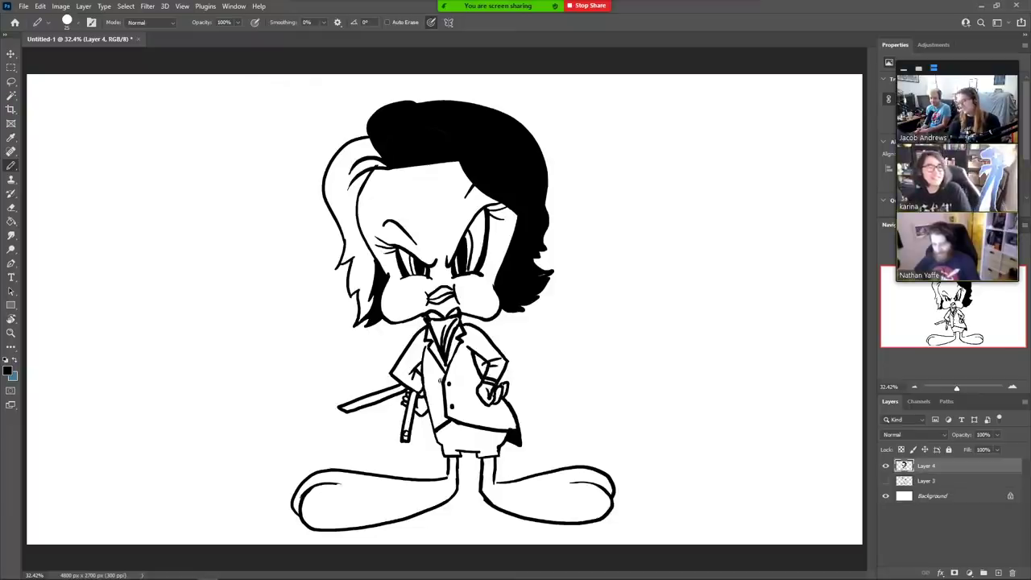
- Close off small shadow shapes at the top of both legs and fill them solid black
key("g")
left_click(453, 460)
key("b")
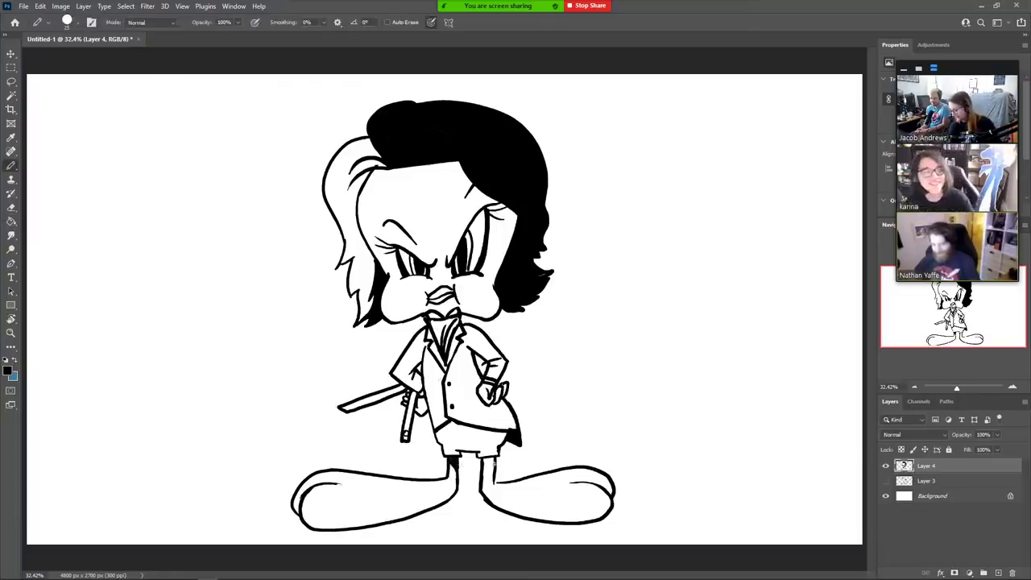
left_click_drag(494, 462, 484, 472)
key("g")
left_click(488, 463)
key("b")
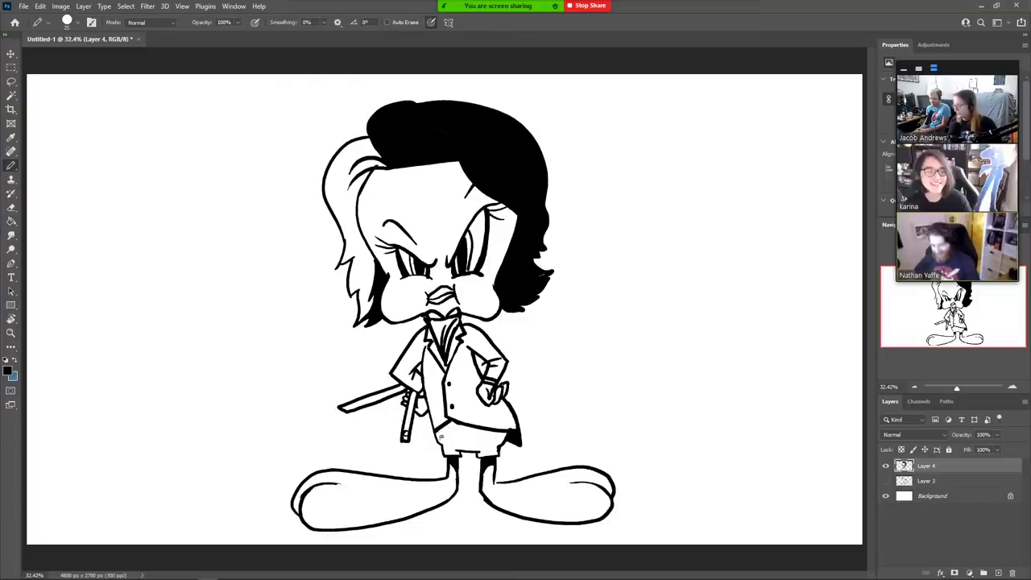
- Draw a line just below the jacket's hem and fill the band between it and the hem black
left_click_drag(446, 429, 492, 437)
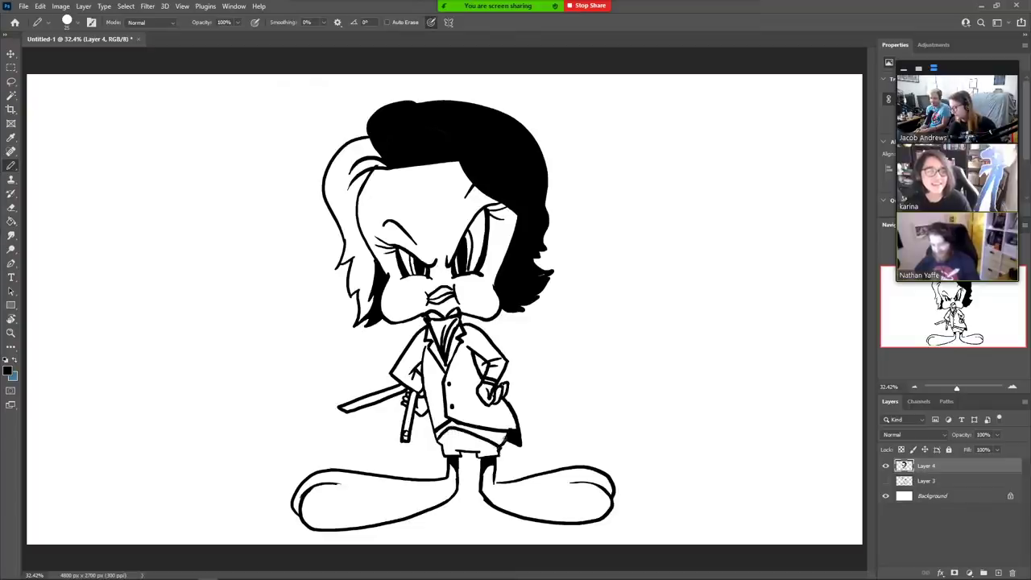
key("g")
left_click(507, 440)
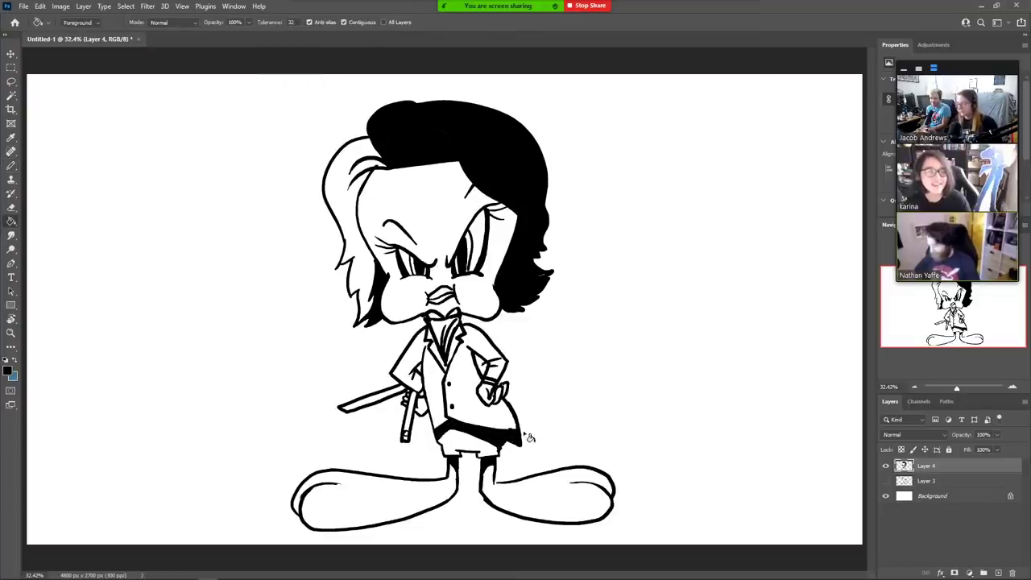
- Add a black shadow along the jacket's side, between the torso and the arm resting on the hip
key("b")
left_click_drag(469, 358, 480, 385)
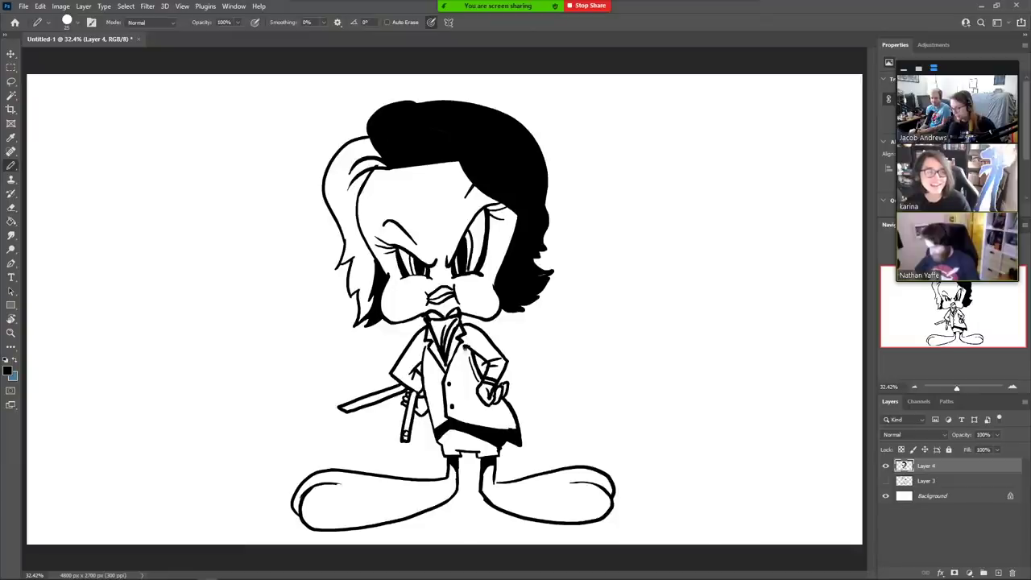
left_click_drag(463, 347, 479, 373)
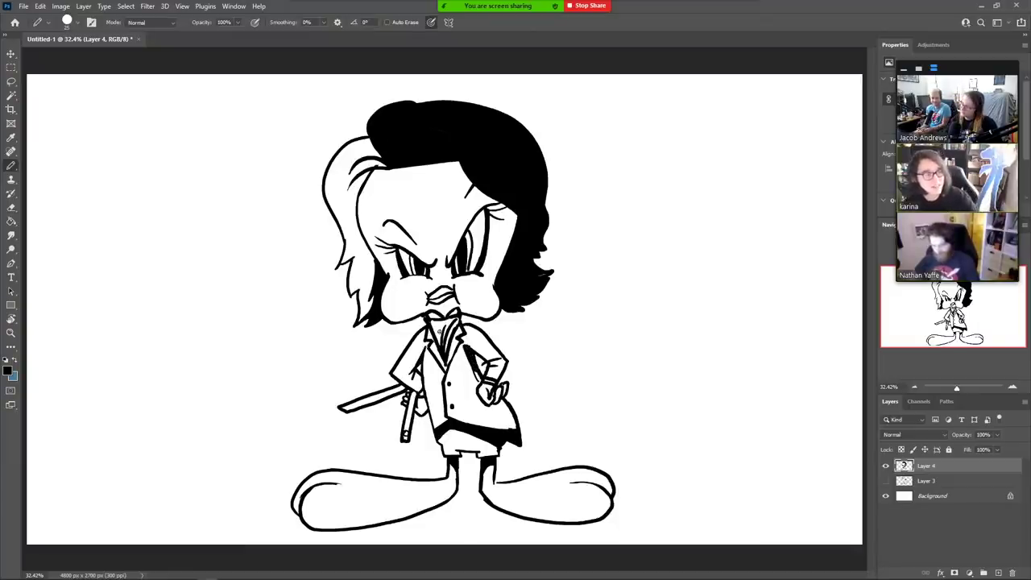
- Duplicate Layer 4, hide the original, scale the copied figure down and move it up to leave room beneath the feet
left_click(10, 53)
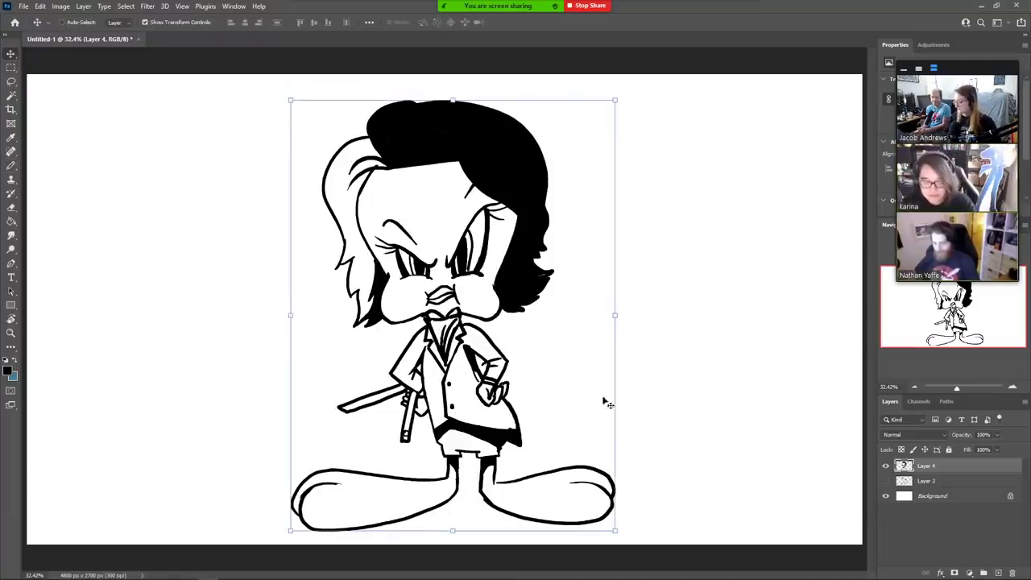
left_click_drag(985, 471, 997, 572)
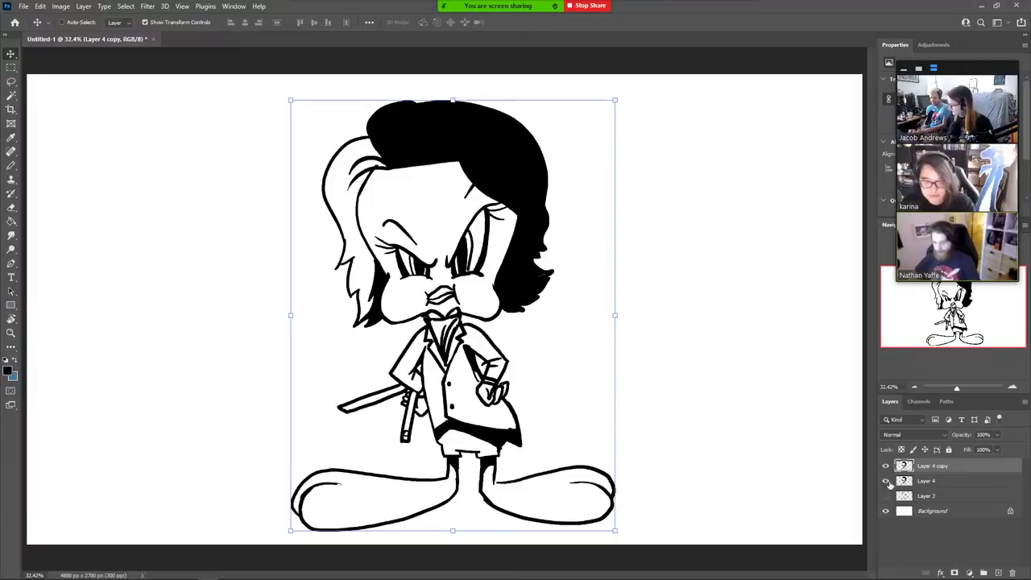
left_click_drag(289, 528, 346, 456)
left_click_drag(521, 177, 485, 162)
key("Return")
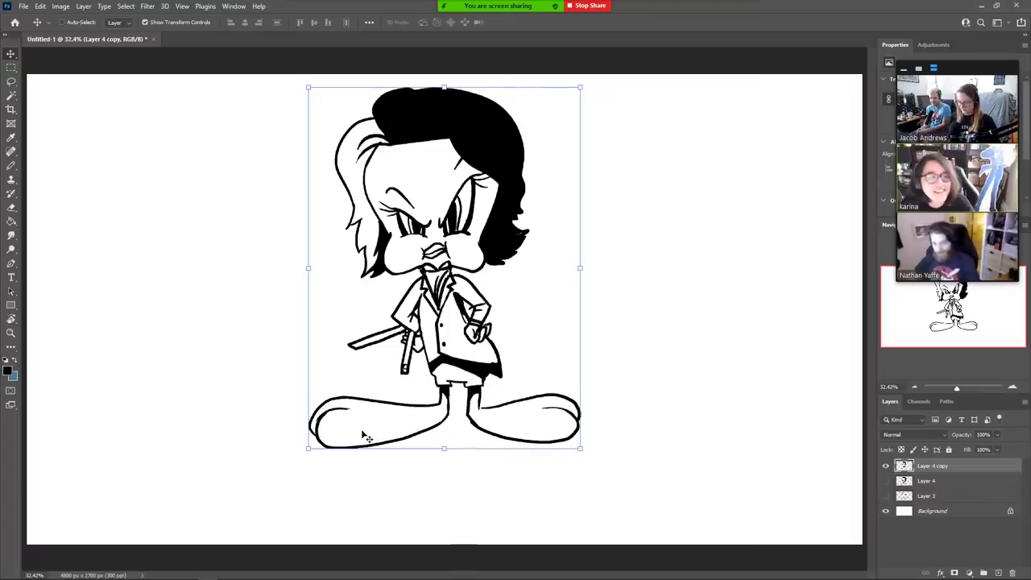
- Add a wide paragraph text box directly below the figure's feet
key("t")
mouse_move(196, 442)
left_mouse_down()
mouse_move(617, 533)
mouse_move(758, 520)
left_mouse_up()
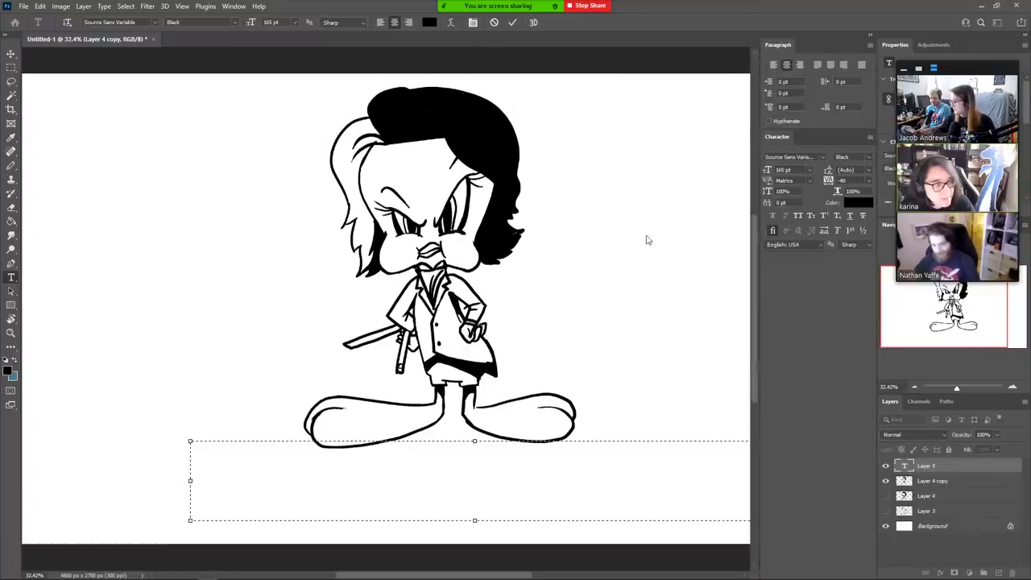
left_click(823, 156)
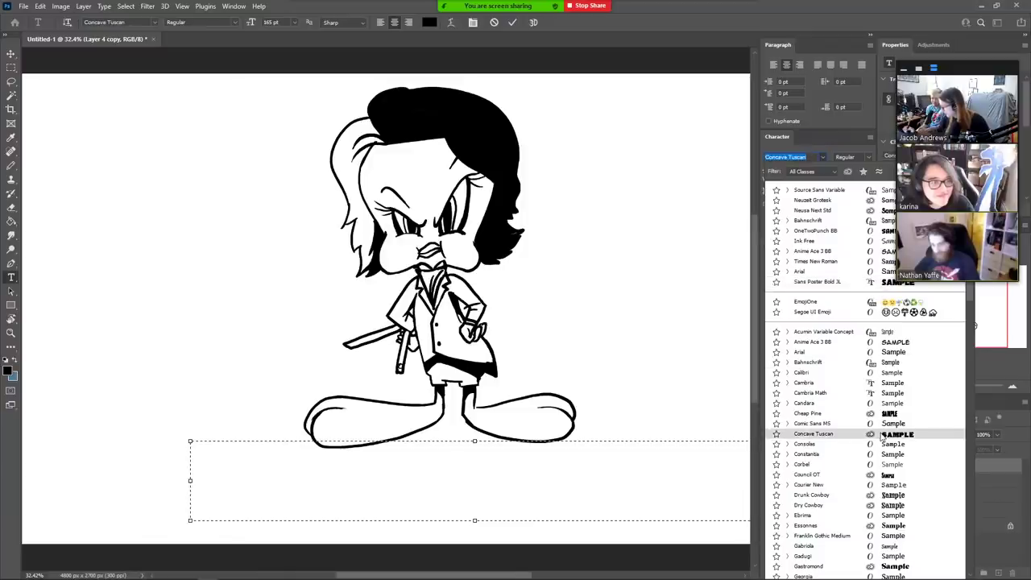
mouse_move(489, 19)
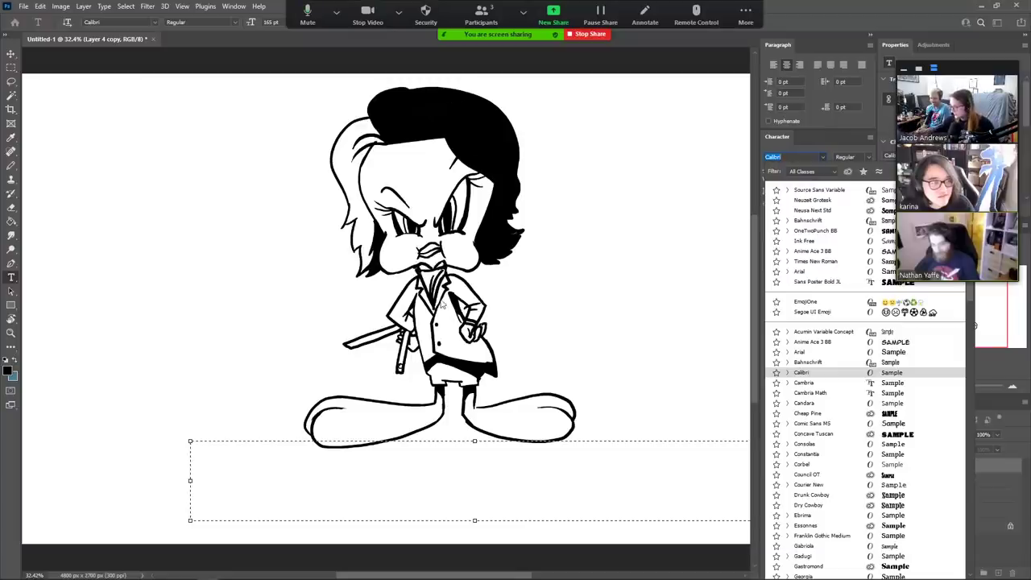
left_click(453, 457)
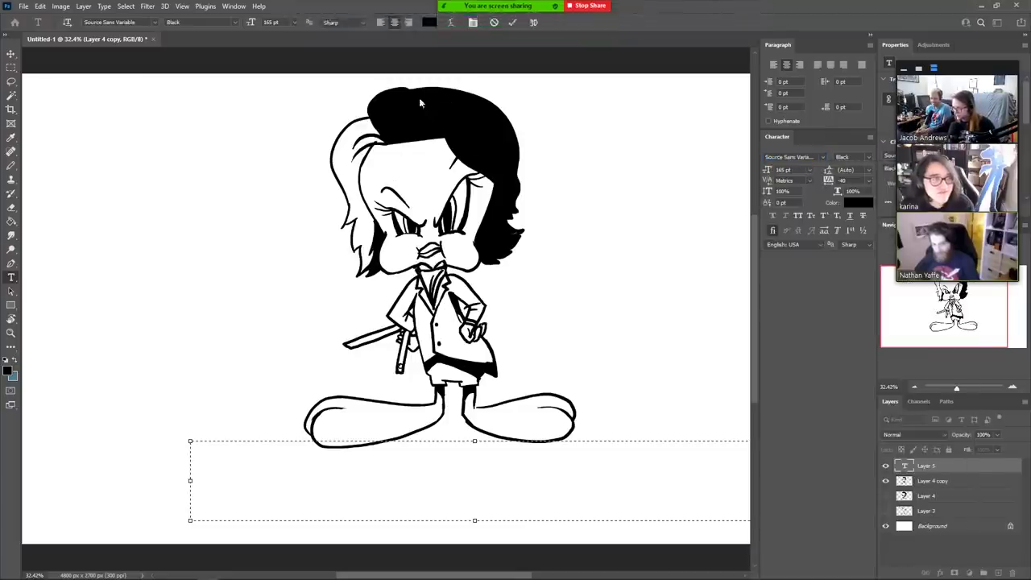
left_click(468, 25)
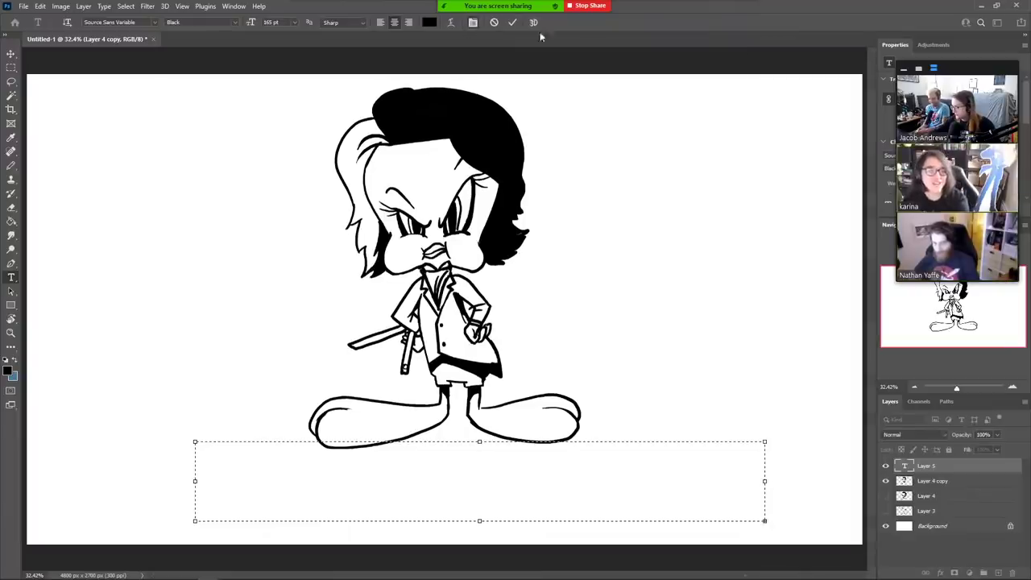
- Set the text box's font to Concave Tuscan at a size of 56 pt
left_click(153, 22)
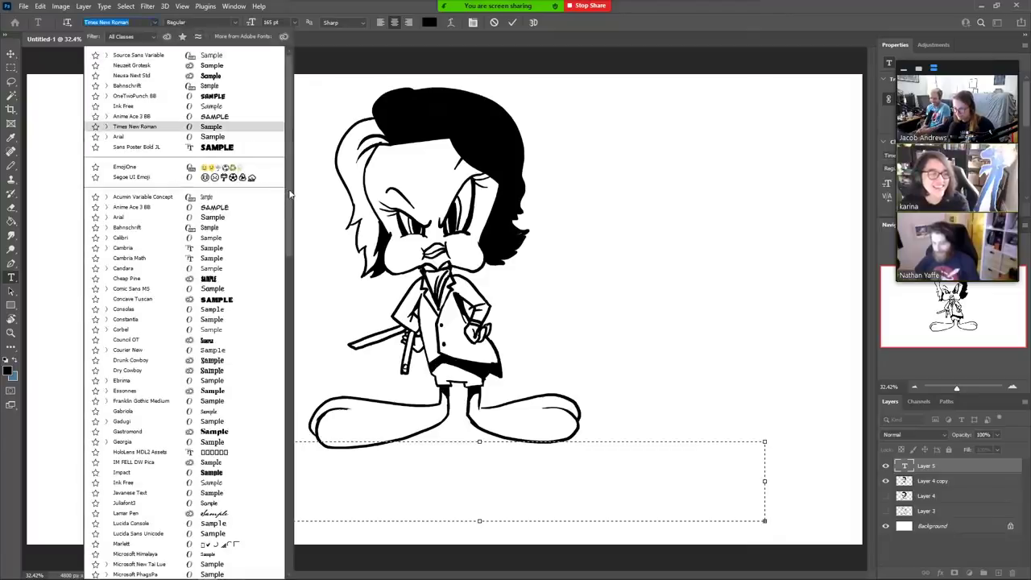
left_click(237, 300)
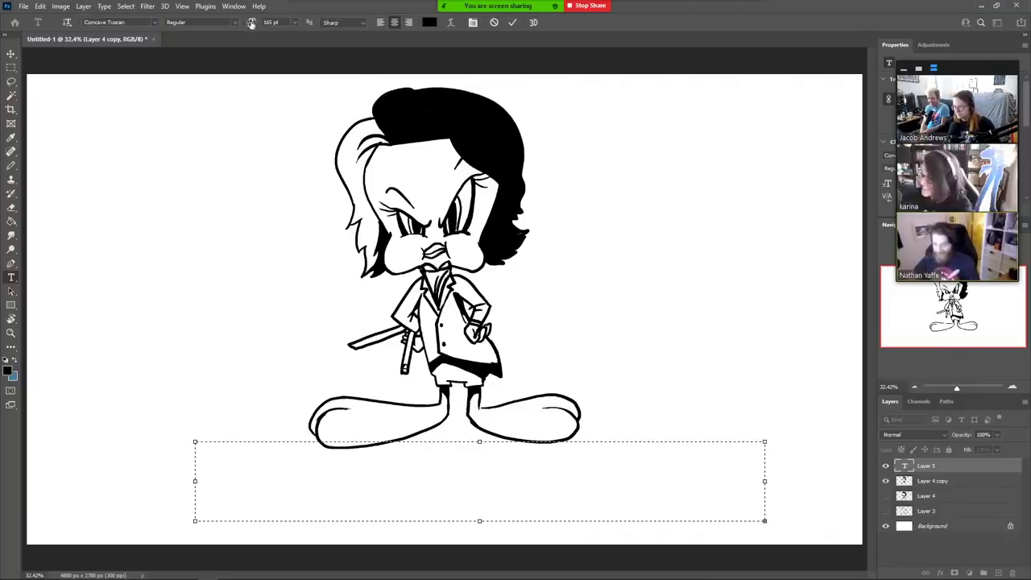
left_click_drag(251, 24, 210, 30)
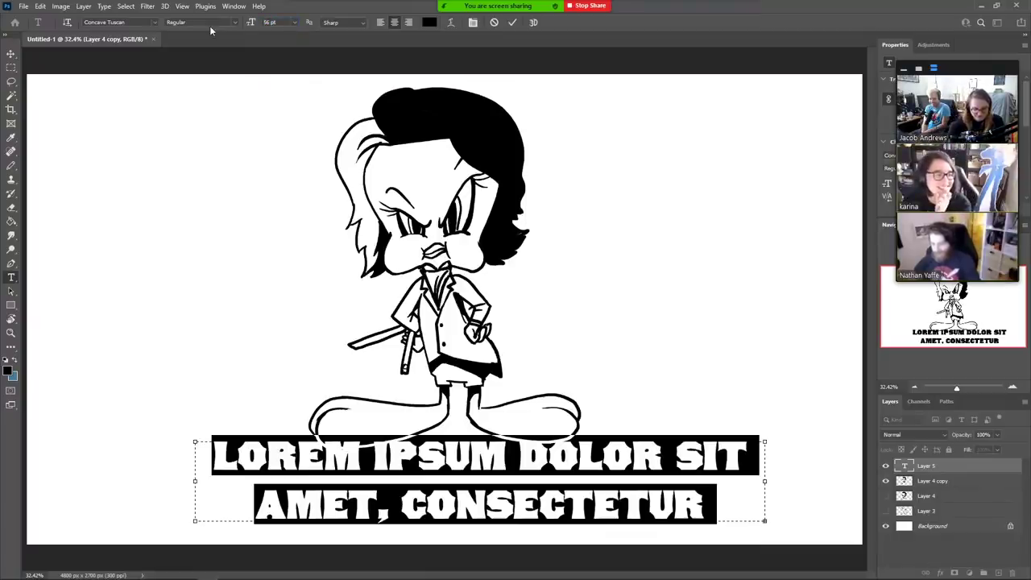
- Enter the caption "WHO ARE YOU CALLING DRUNK" on two lines, breaking before CALLING, and center it below the figure's feet
type("WHO ARE YOU")
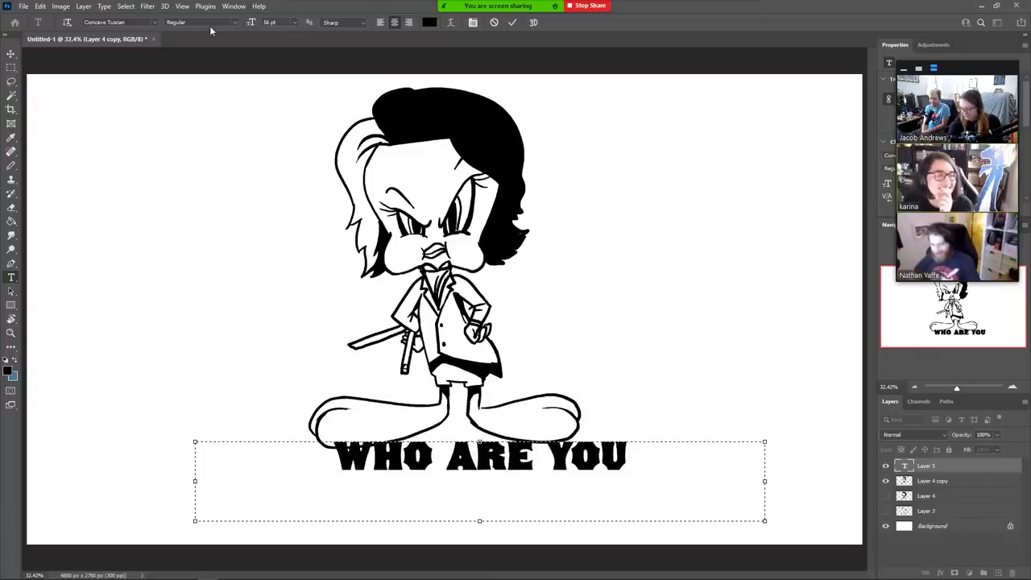
type(" CALLING DRUNK")
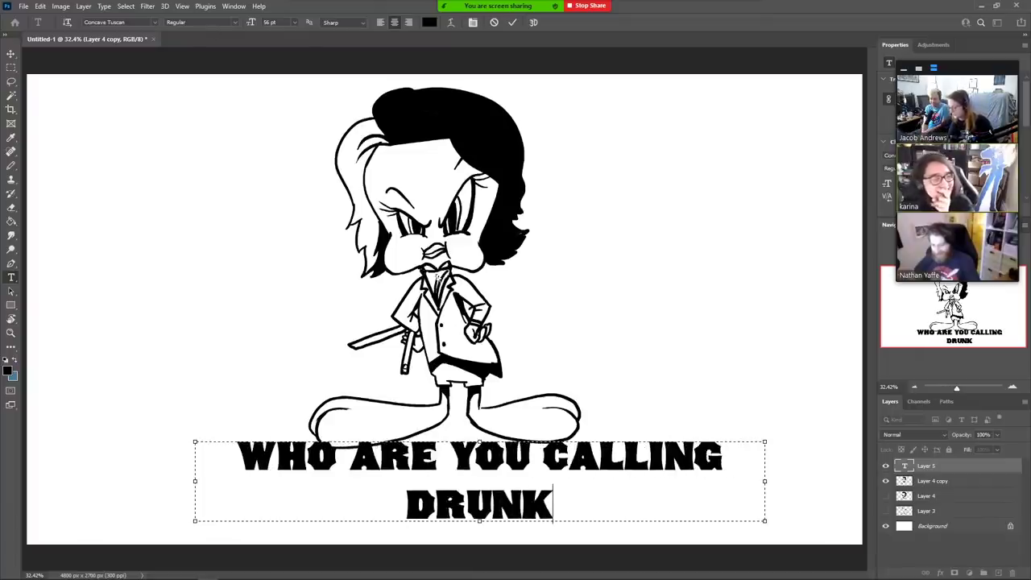
key("Return")
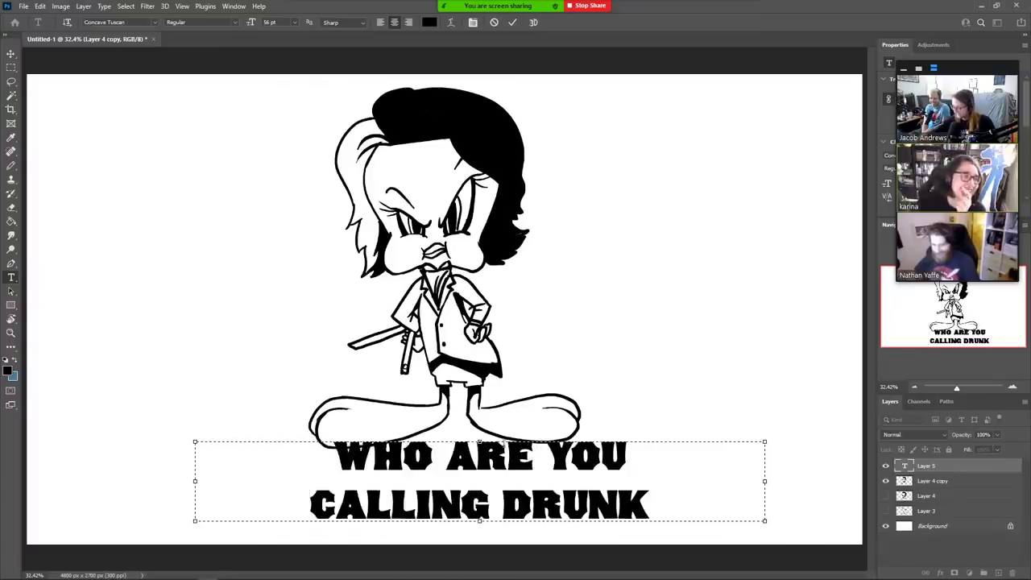
left_click(11, 54)
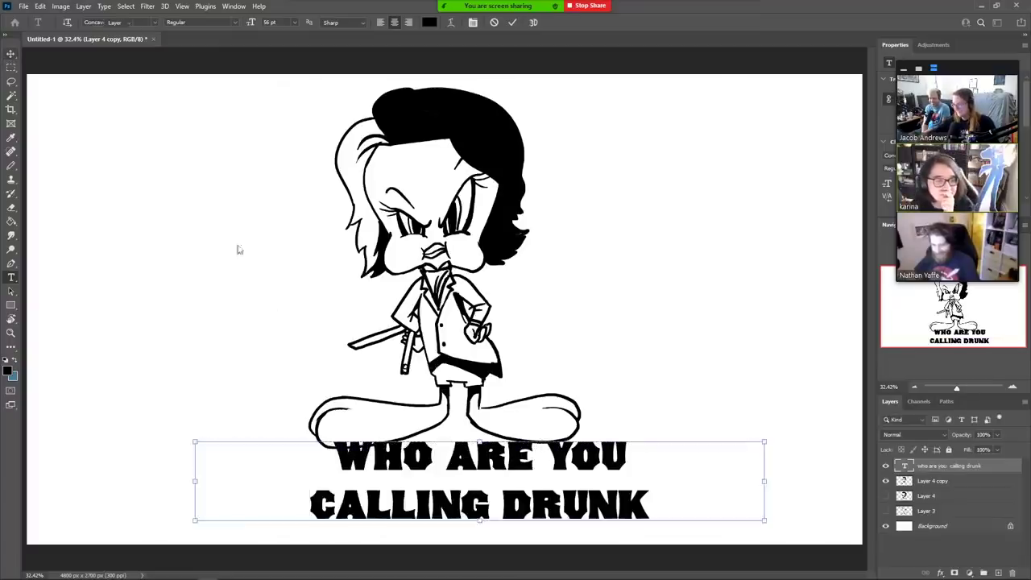
mouse_move(543, 489)
left_mouse_down()
mouse_move(520, 504)
mouse_move(531, 483)
mouse_move(543, 485)
mouse_move(543, 499)
left_mouse_up()
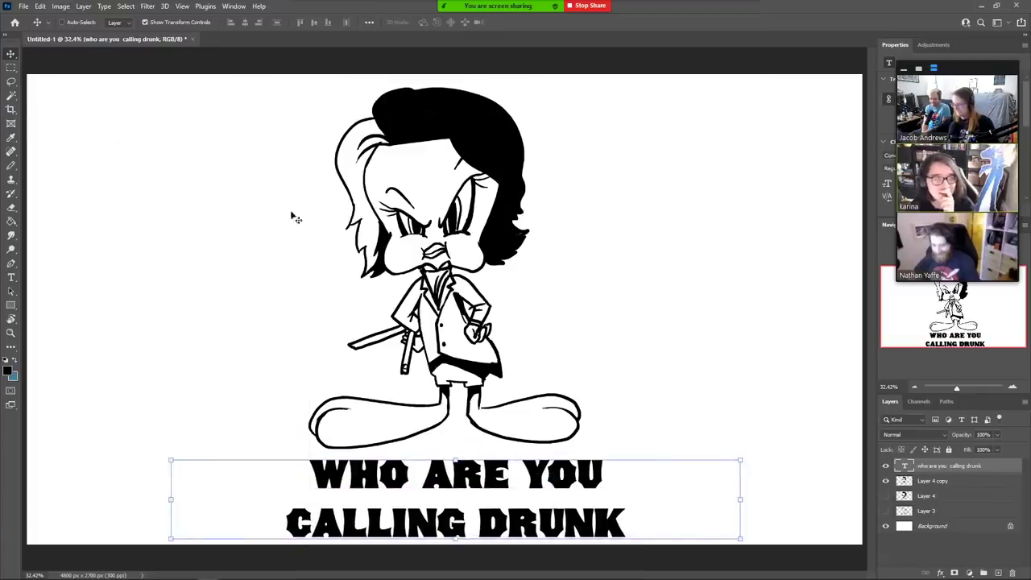
- Group the caption text layer together with Layer 4 copy
left_click(958, 482)
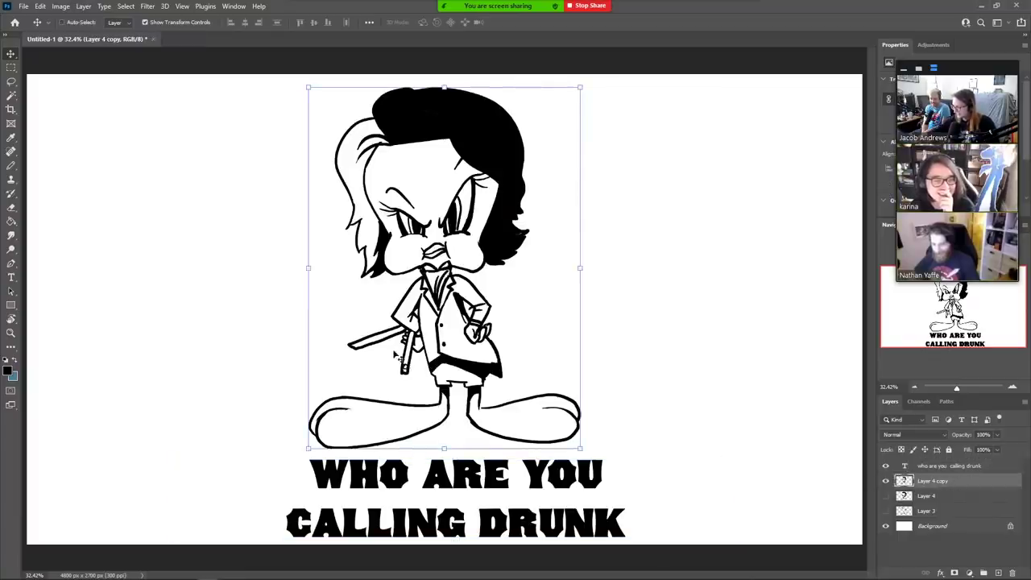
left_click(947, 466)
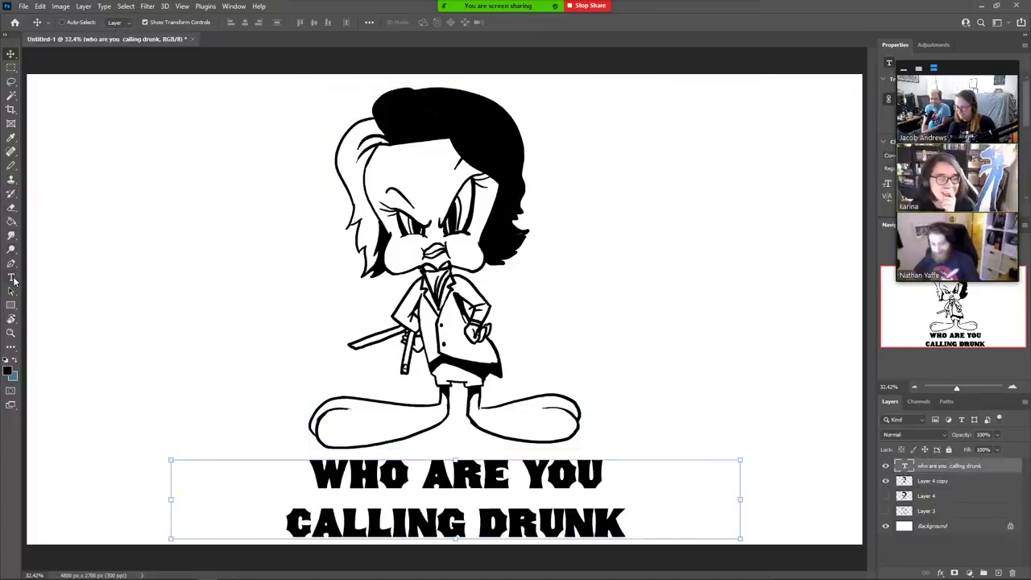
left_click(11, 278)
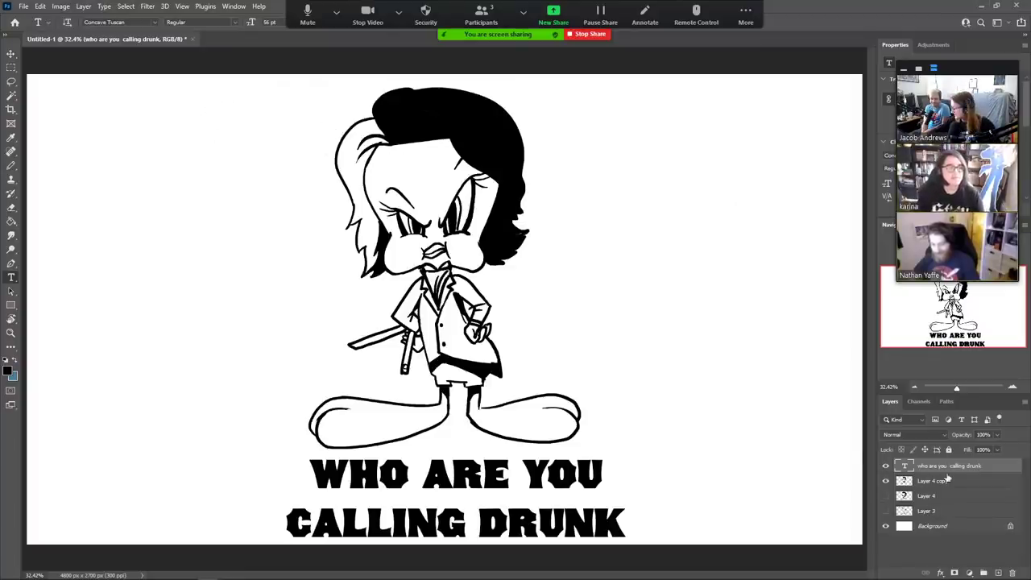
left_click(969, 483, "shift")
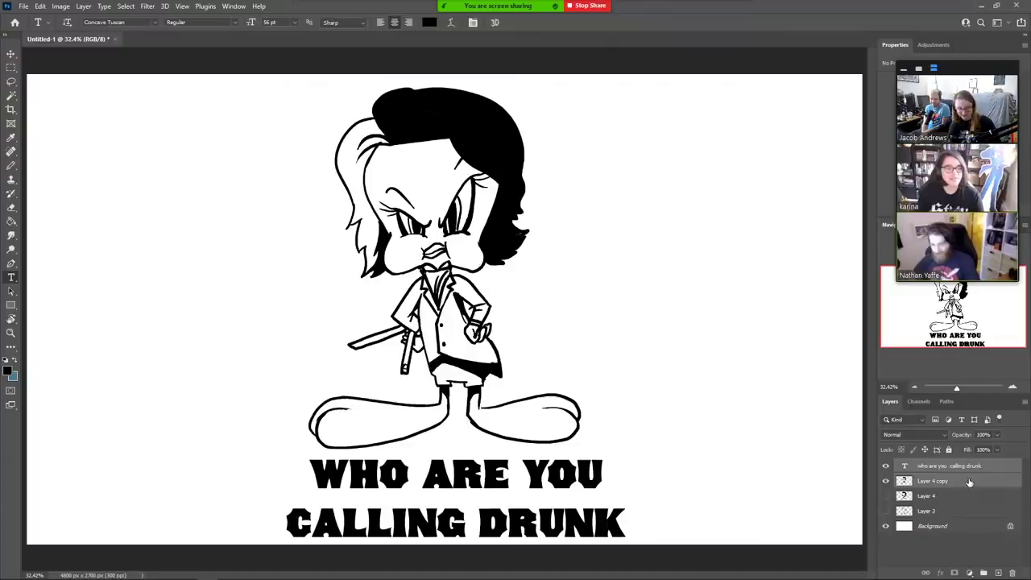
key("ctrl+g")
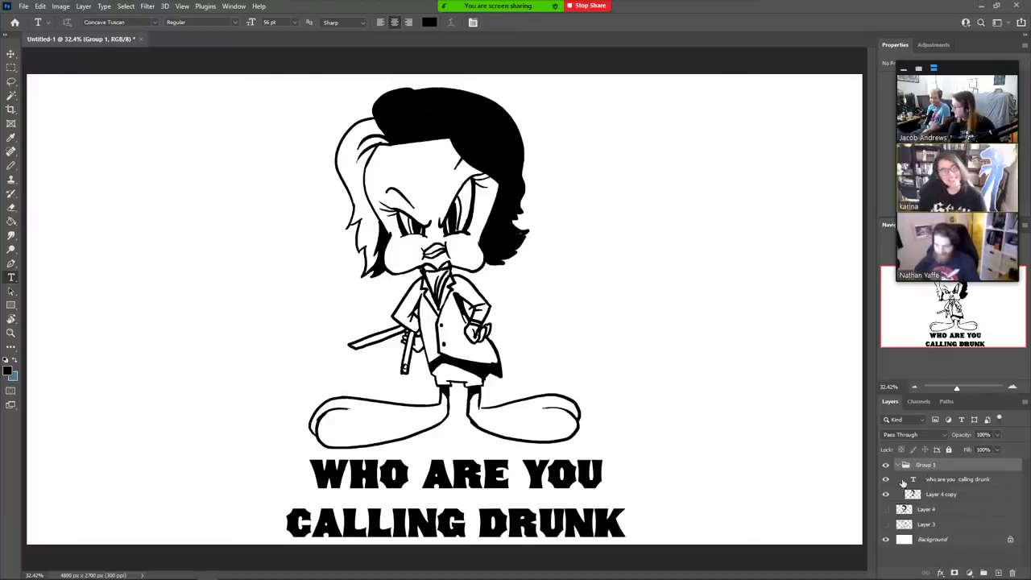
- Tighten the caption's line spacing by setting its leading to 48 pt
left_click(902, 482)
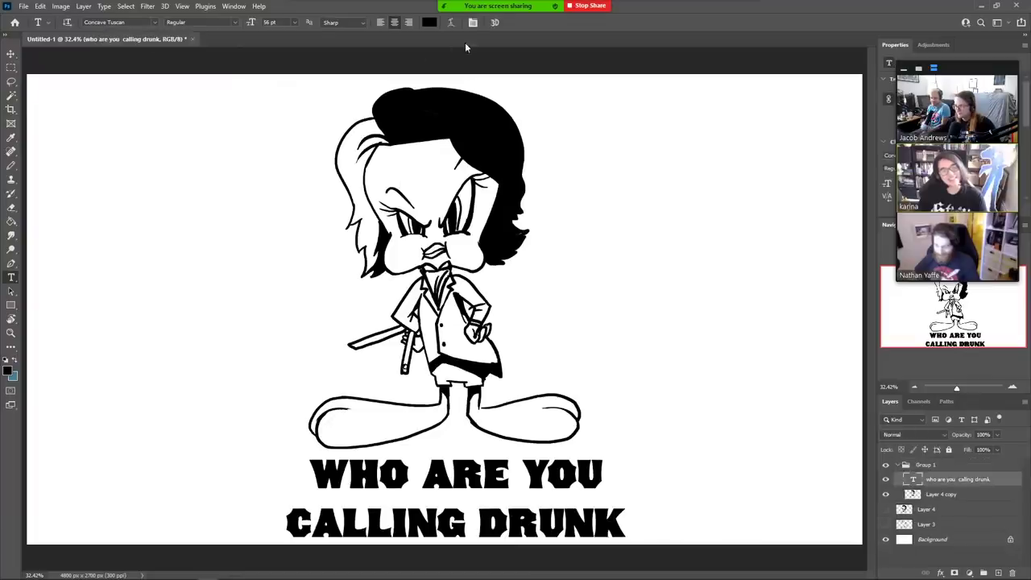
left_click(473, 23)
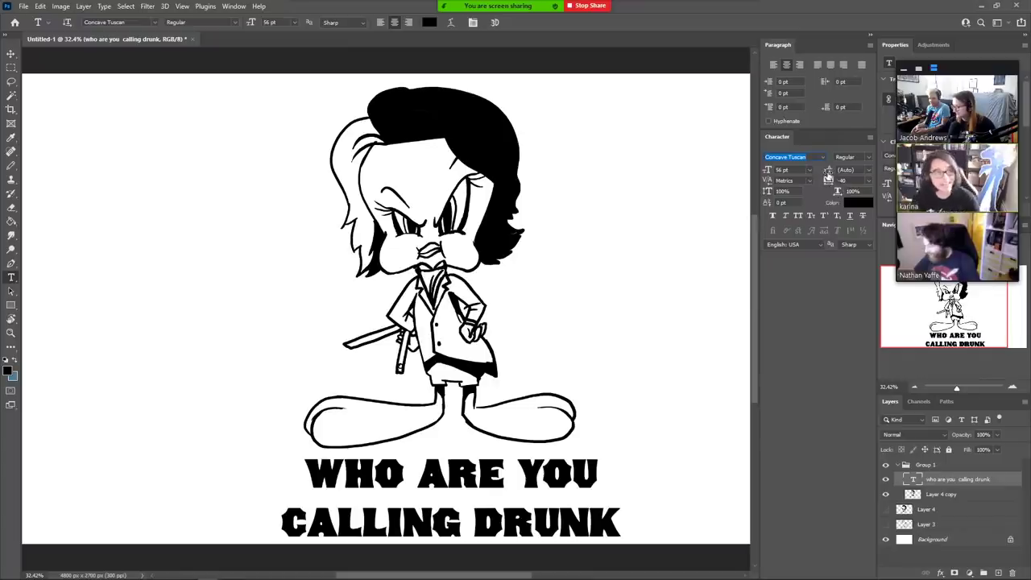
left_click_drag(829, 172, 818, 171)
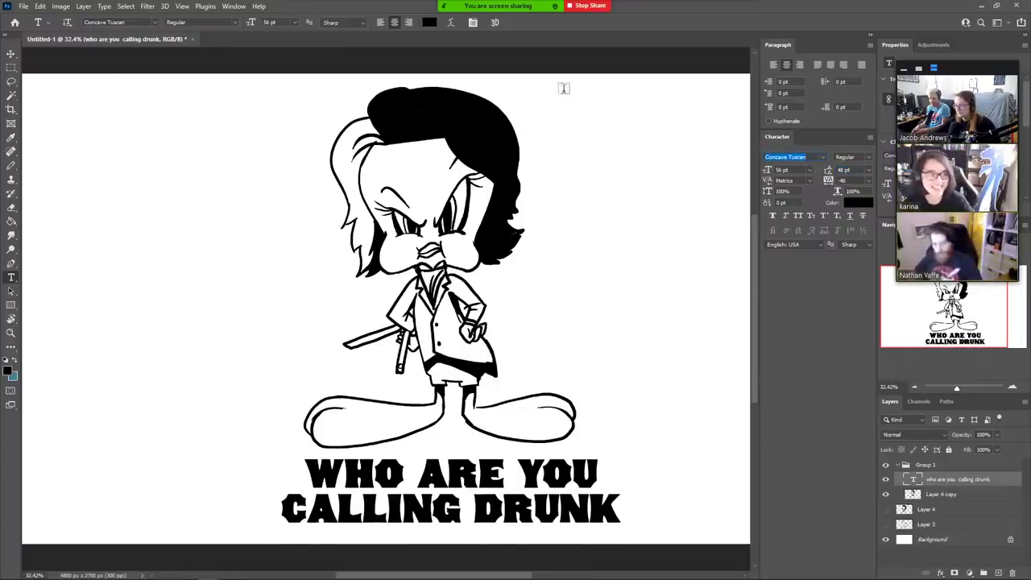
left_click(473, 23)
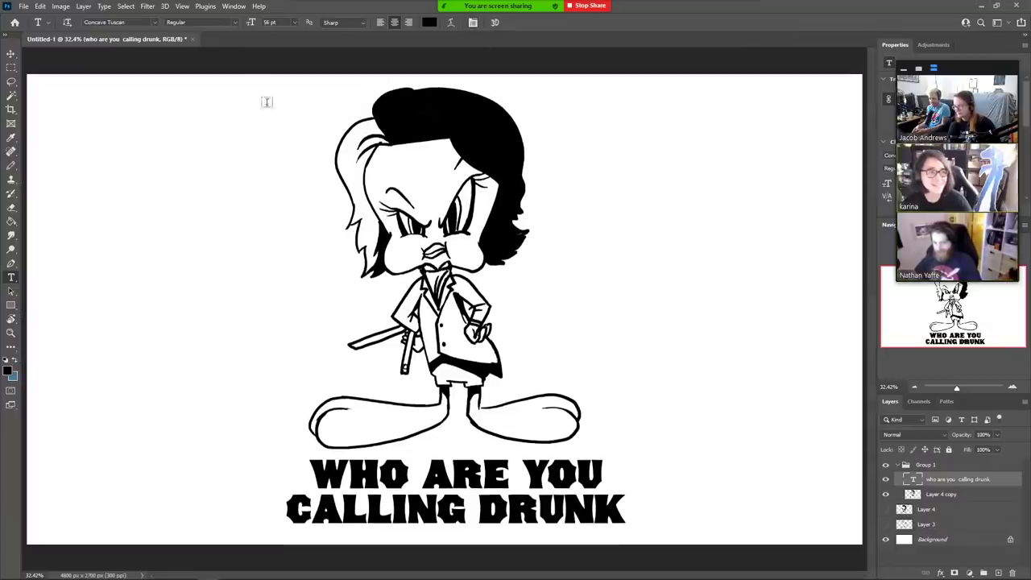
- Nudge the caption slightly further down, away from the figure's feet
left_click(11, 53)
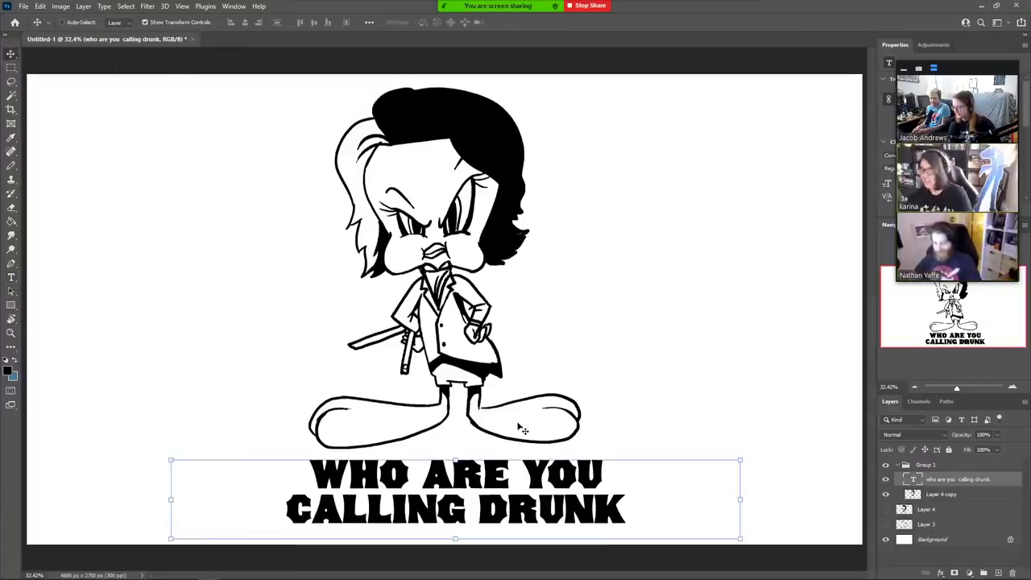
key("Down")
key("Down")
key("Down")
key("Down")
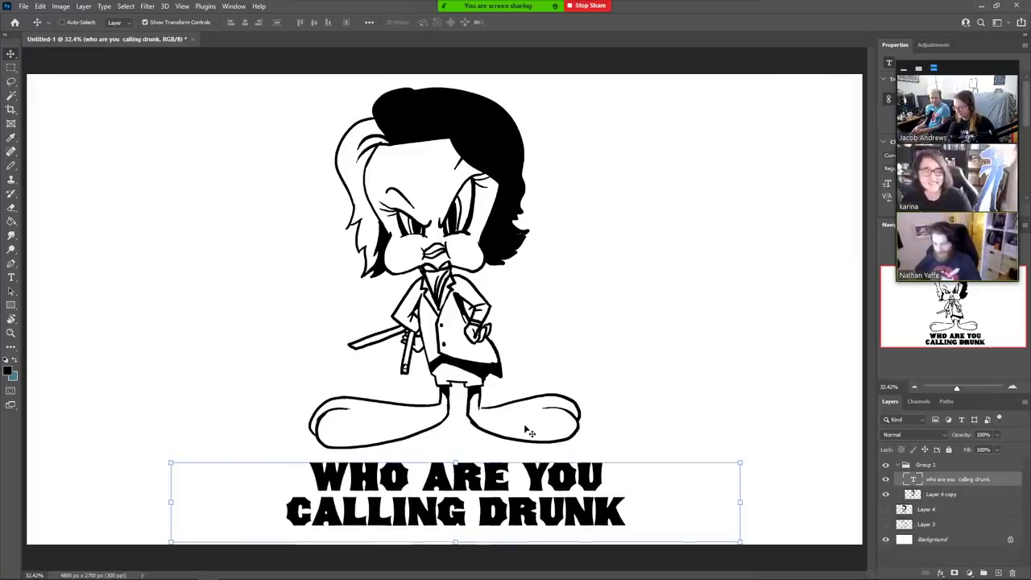
key("z")
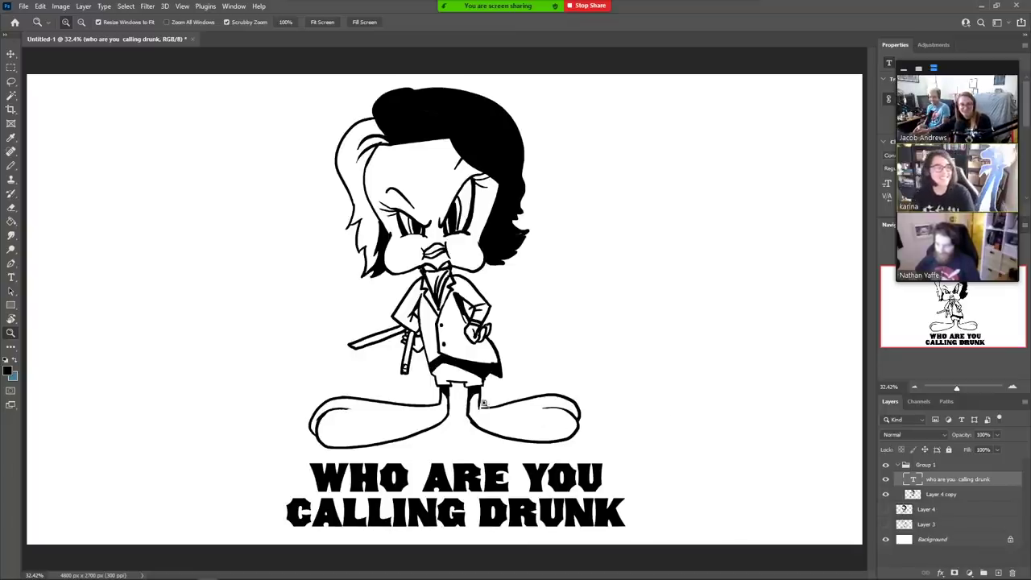
- Stop sharing the screen in the video call
left_click(580, 6)
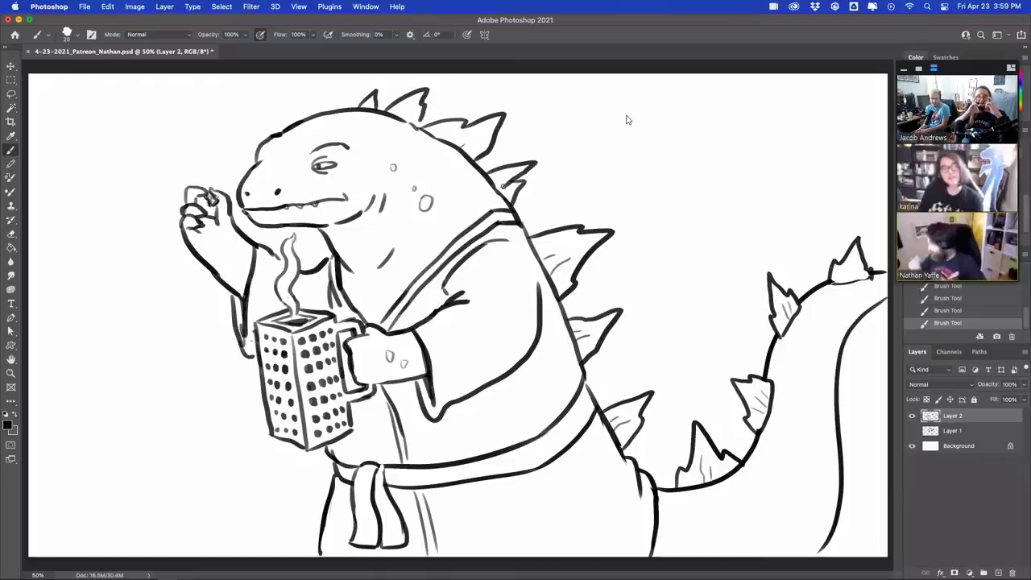
- Hide Layer 2 with the robed lizard sketch and add an empty layer above it for a new brush drawing
left_click(11, 67)
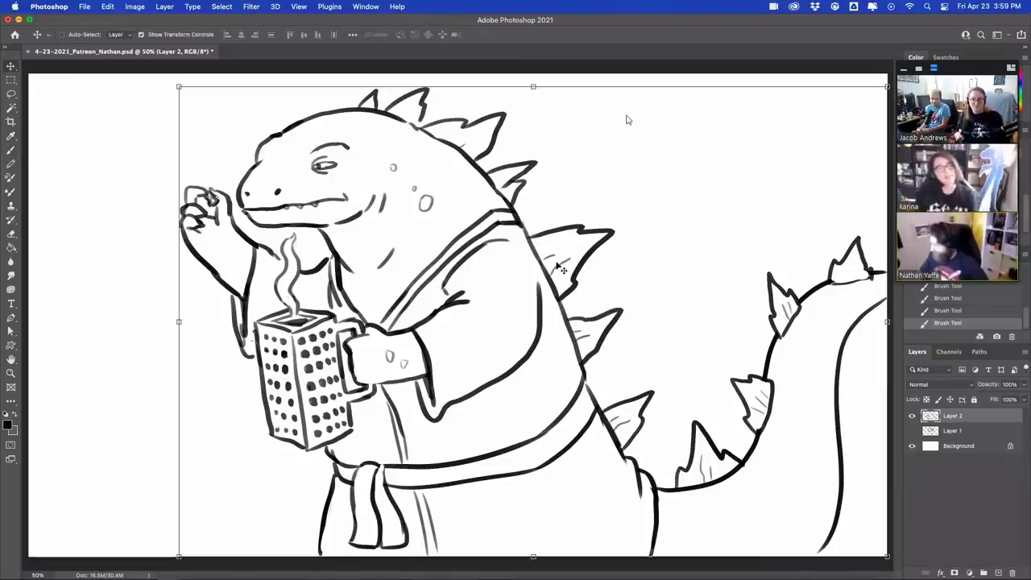
left_click(14, 152)
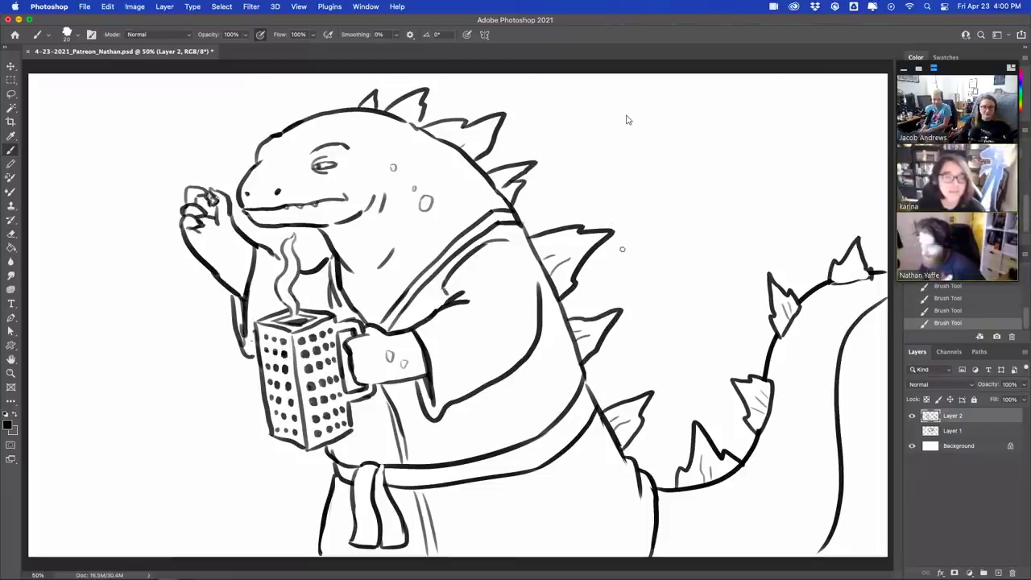
left_click(912, 416)
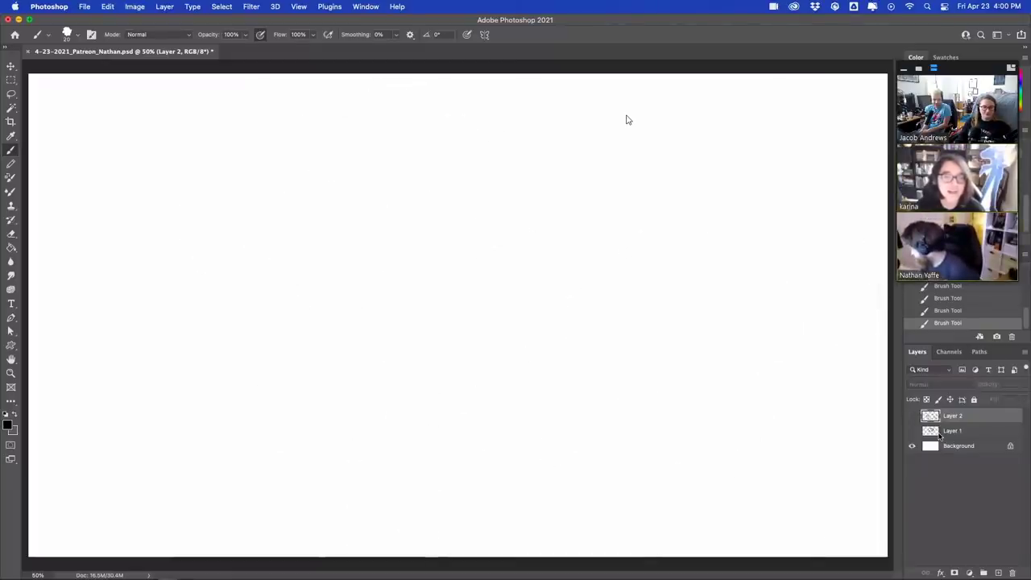
left_click(997, 572)
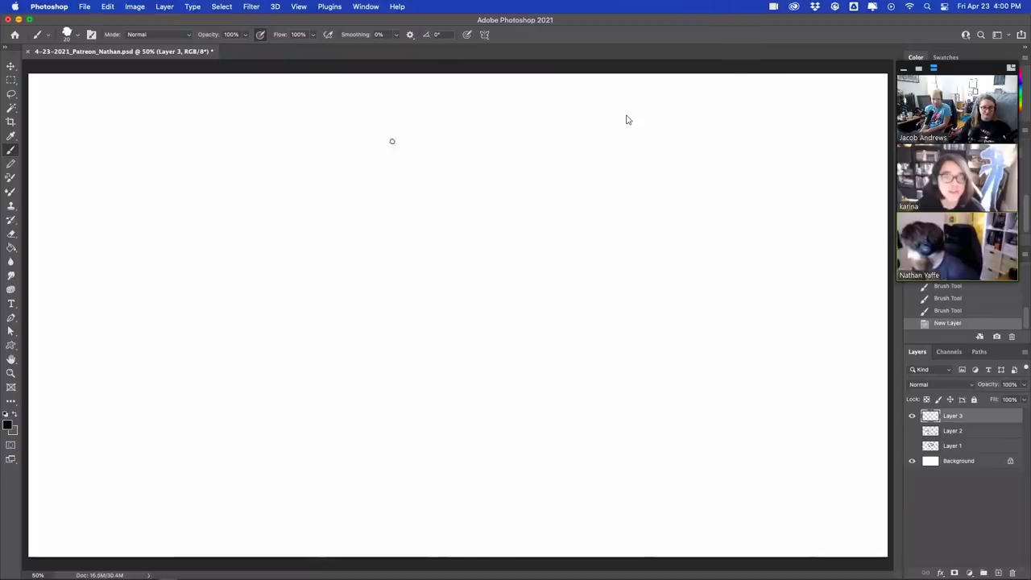
- Draw the curved lower brim of a pirate hat near the top center of the canvas
mouse_move(374, 165)
left_mouse_down()
mouse_move(382, 146)
mouse_move(435, 126)
mouse_move(493, 142)
mouse_move(499, 158)
left_mouse_up()
left_click_drag(331, 152, 369, 166)
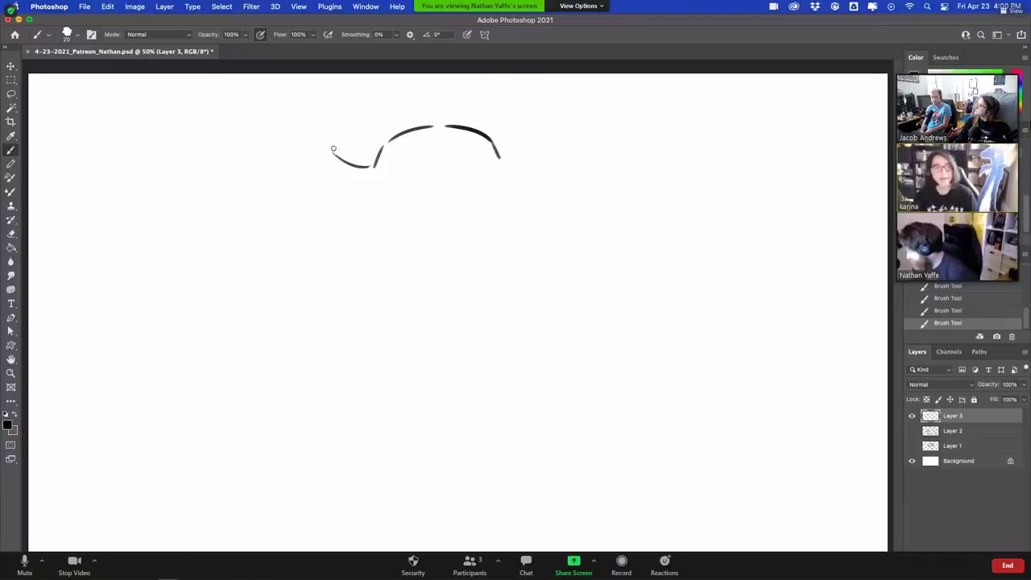
mouse_move(332, 151)
left_mouse_down()
mouse_move(347, 126)
mouse_move(337, 130)
mouse_move(437, 85)
left_mouse_up()
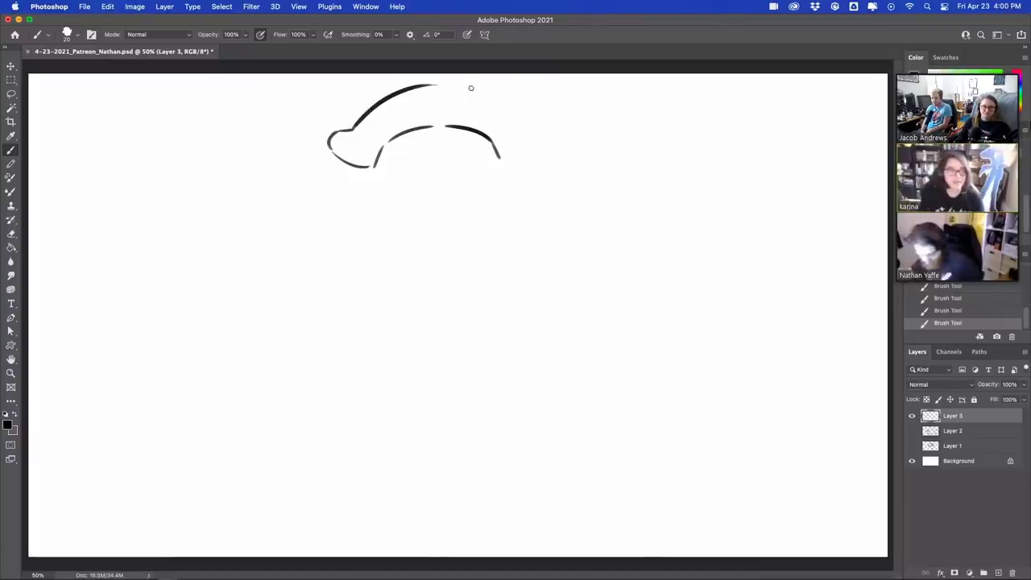
key("super+z")
key("super+z")
key("super+z")
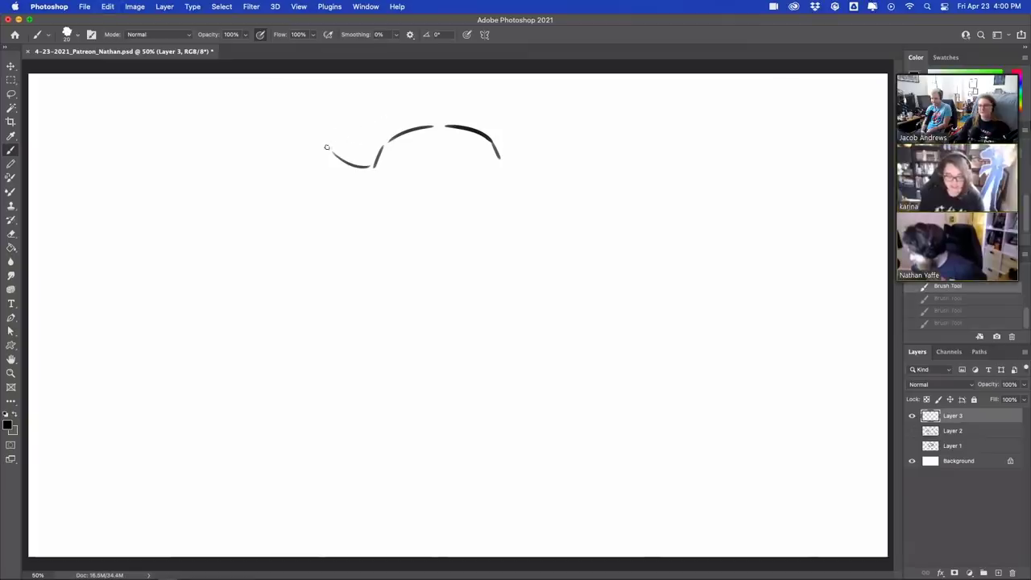
- Outline the upper part of the pirate hat with a notch in the middle and pointed tips on both sides
mouse_move(327, 147)
left_mouse_down()
mouse_move(438, 80)
mouse_move(565, 131)
mouse_move(516, 157)
left_mouse_up()
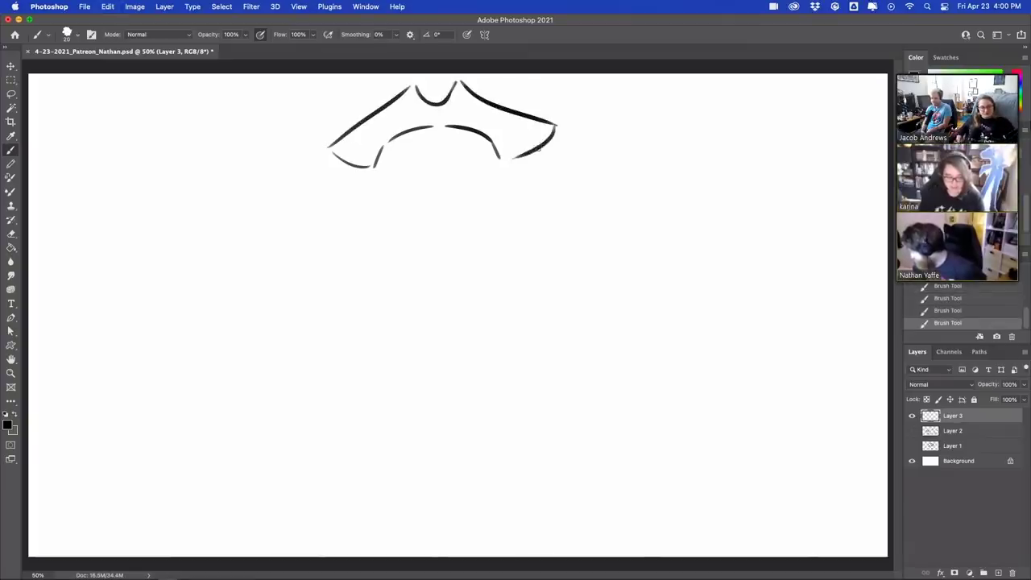
key("super+z")
left_click_drag(552, 126, 507, 154)
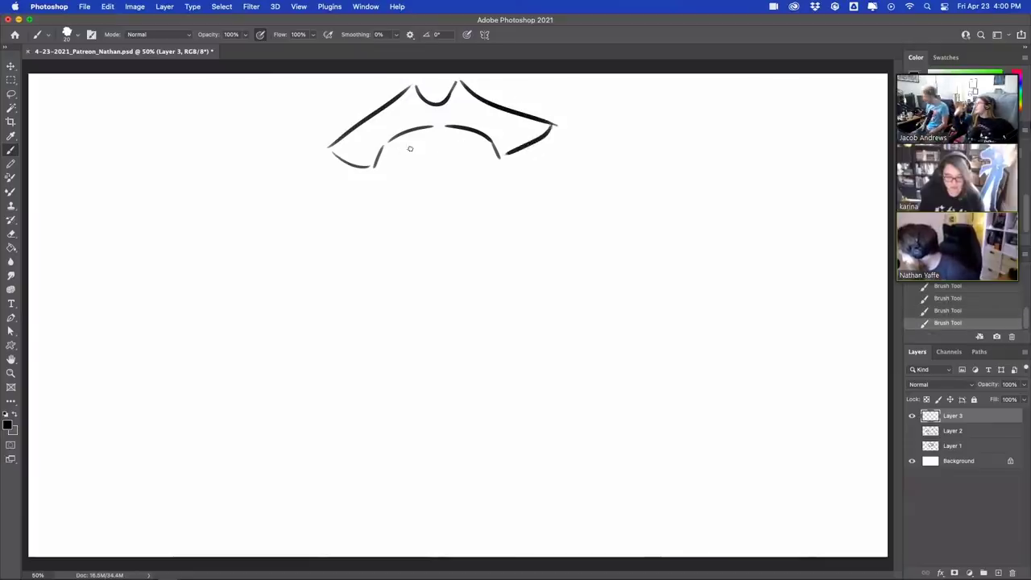
- Draw a solid black eyepatch with its strap and a bushy eyebrow above it under the hat brim
mouse_move(414, 132)
left_mouse_down()
mouse_move(467, 138)
mouse_move(460, 150)
mouse_move(483, 146)
mouse_move(456, 142)
mouse_move(477, 142)
mouse_move(459, 138)
mouse_move(476, 141)
mouse_move(487, 115)
mouse_move(499, 130)
mouse_move(459, 131)
left_mouse_up()
key("super+z")
key("super+z")
key("super+z")
key("super+z")
key("super+z")
key("super+z")
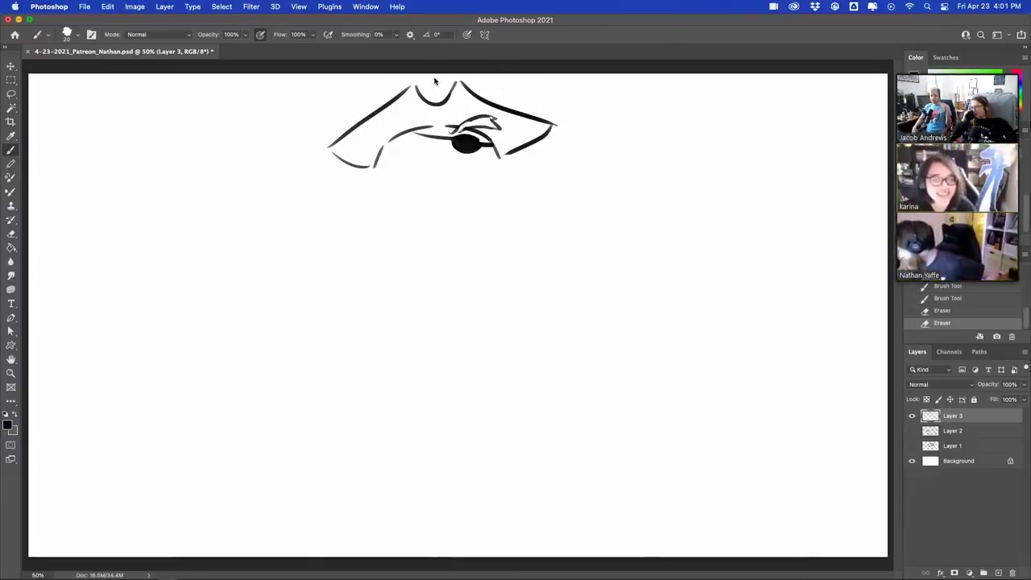
- Draw the other slanted, angry eyebrow with a squinting open eye below it, plus the bridge of the nose
left_click_drag(384, 119, 430, 140)
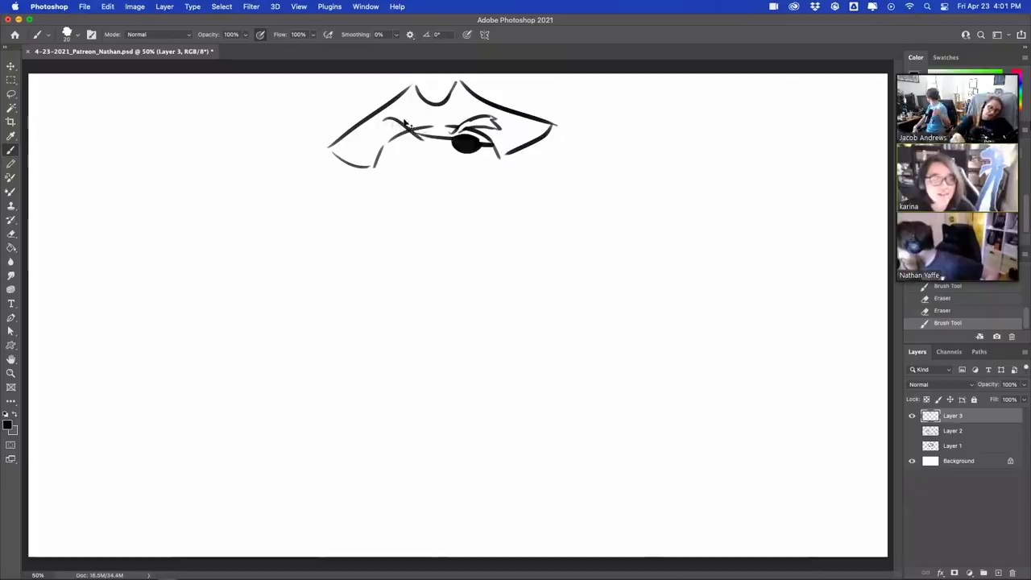
key("super+z")
mouse_move(391, 113)
left_mouse_down()
mouse_move(441, 124)
mouse_move(396, 120)
left_mouse_up()
mouse_move(400, 118)
left_mouse_down()
mouse_move(392, 122)
mouse_move(429, 140)
mouse_move(436, 133)
mouse_move(422, 127)
mouse_move(409, 139)
mouse_move(432, 149)
left_mouse_up()
key("super+z")
key("super+z")
key("super+z")
key("super+z")
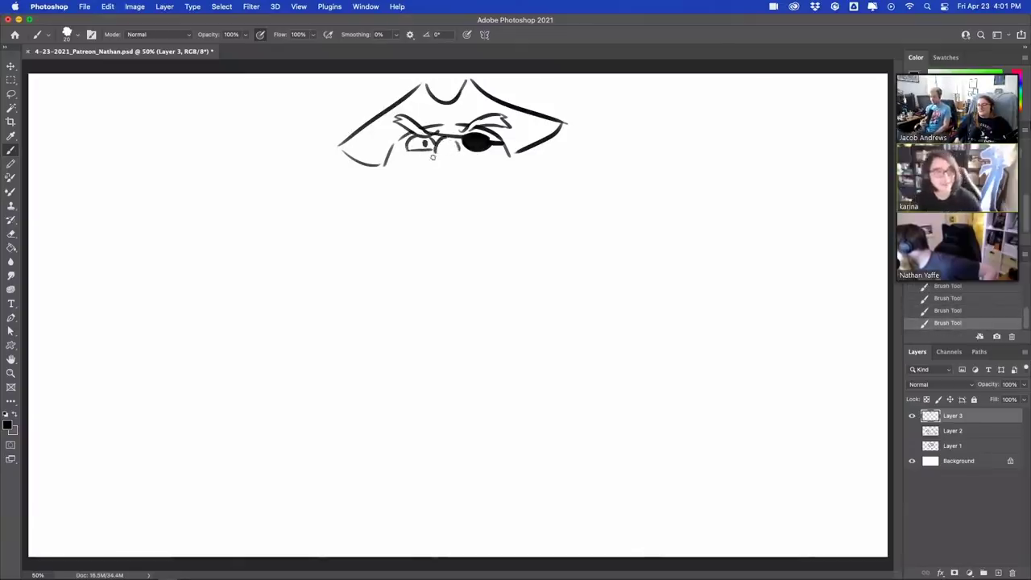
- Draw the pirate's rounded nose and shaggy whiskers down both sides of the face, cleaning up the whisker line beneath the hat tip
mouse_move(432, 157)
left_mouse_down()
mouse_move(464, 153)
mouse_move(462, 161)
left_mouse_up()
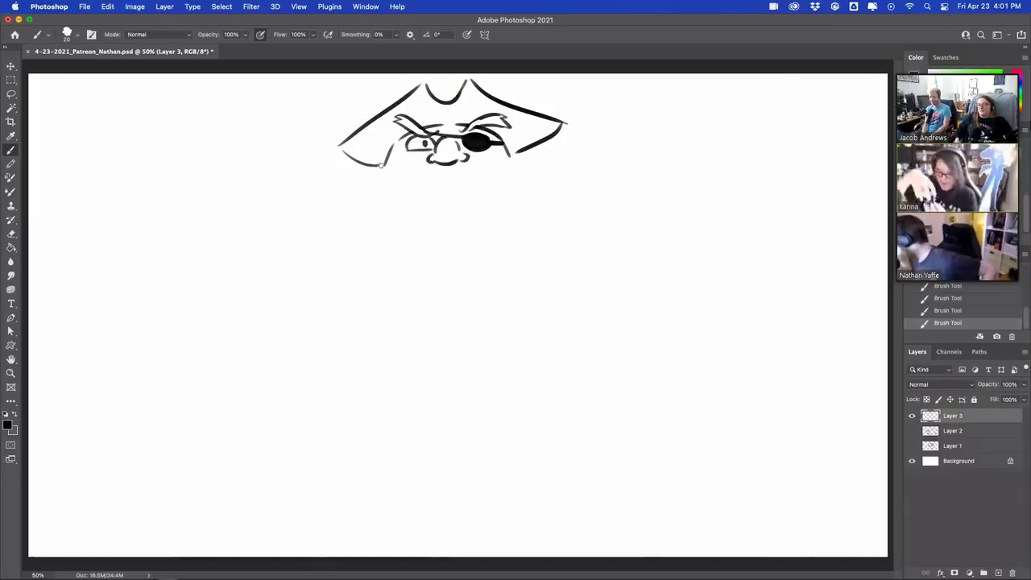
mouse_move(384, 165)
left_mouse_down()
mouse_move(359, 174)
mouse_move(376, 177)
left_mouse_up()
key("super+z")
mouse_move(375, 177)
left_mouse_down()
mouse_move(353, 202)
mouse_move(364, 215)
left_mouse_up()
mouse_move(508, 153)
left_mouse_down()
mouse_move(552, 179)
mouse_move(543, 223)
left_mouse_up()
mouse_move(536, 175)
left_mouse_down()
mouse_move(511, 153)
mouse_move(530, 158)
mouse_move(554, 193)
left_mouse_up()
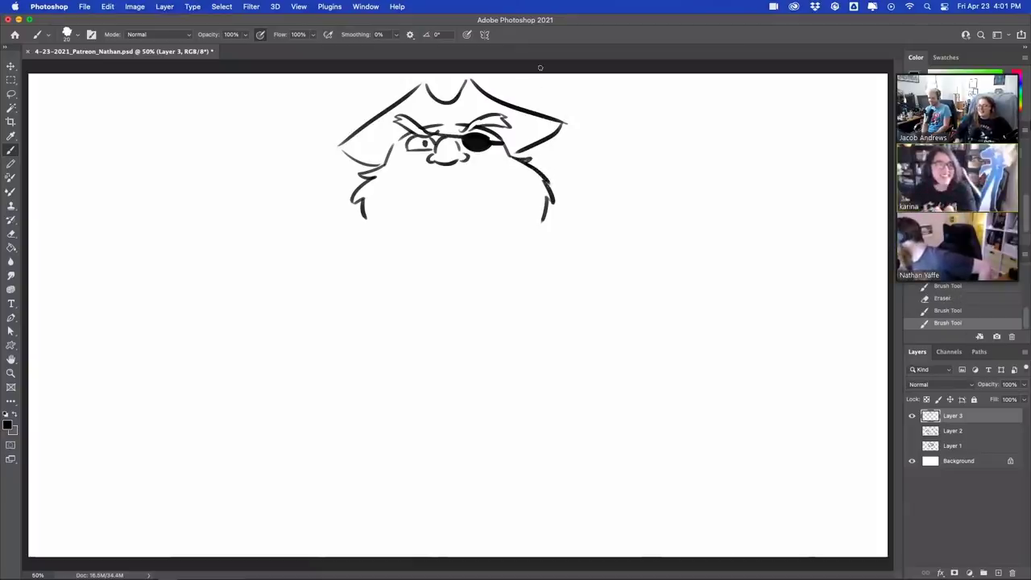
left_click_drag(525, 153, 524, 163)
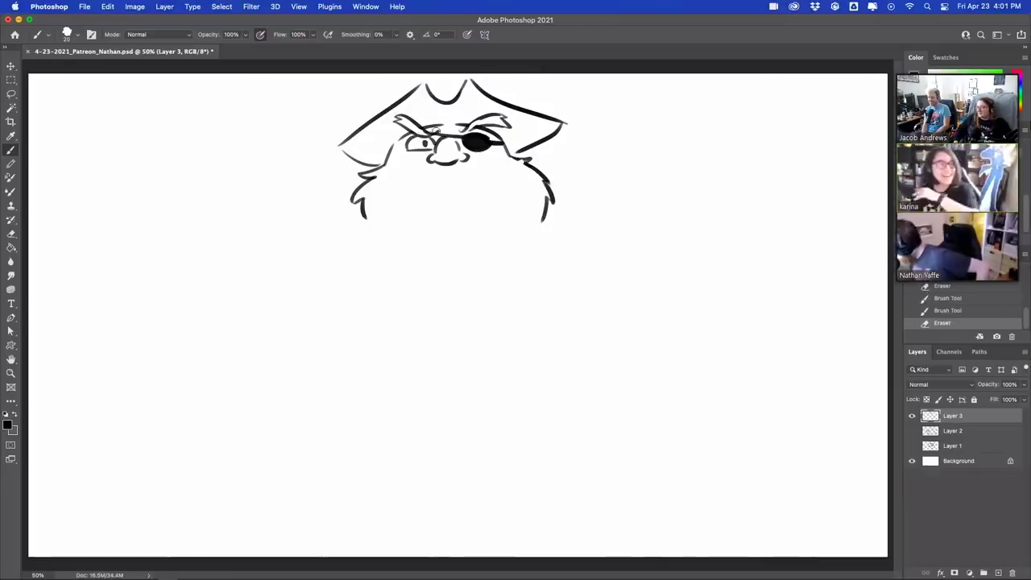
- Rework the furrowed brows above the nose and redraw the open eye with a larger iris
left_click_drag(436, 131, 425, 136)
mouse_move(426, 138)
left_mouse_down()
mouse_move(428, 148)
mouse_move(437, 130)
mouse_move(426, 128)
mouse_move(456, 137)
mouse_move(439, 129)
mouse_move(451, 127)
mouse_move(470, 139)
mouse_move(482, 119)
mouse_move(455, 135)
mouse_move(467, 117)
left_mouse_up()
key("super+z")
key("super+z")
key("super+z")
key("super+z")
key("super+z")
key("super+z")
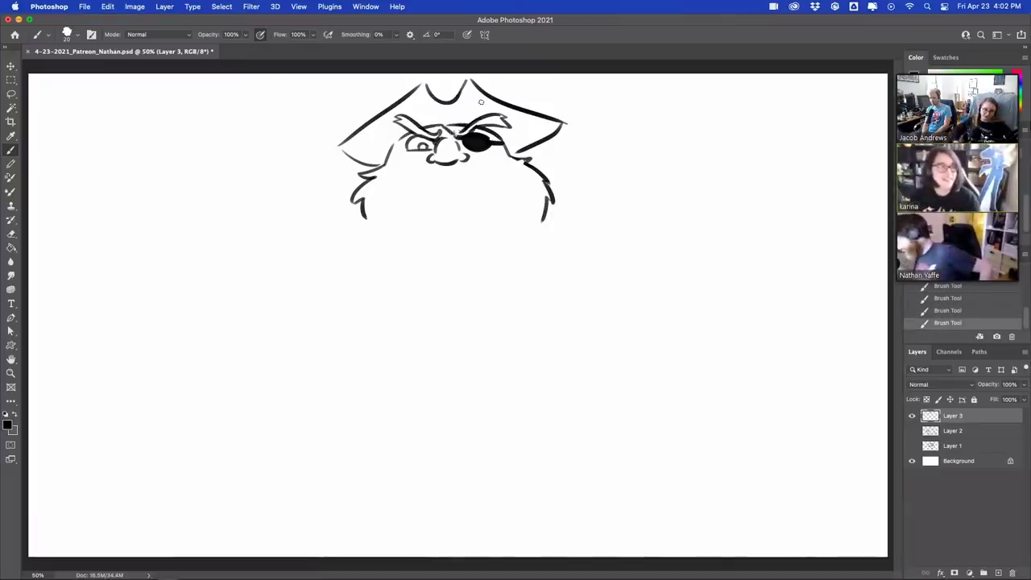
- Draw a wide grinning mouth with gappy upper and lower teeth below the nose
mouse_move(425, 157)
left_mouse_down()
mouse_move(425, 196)
mouse_move(492, 161)
mouse_move(499, 169)
mouse_move(475, 197)
left_mouse_up()
key("super+z")
key("super+z")
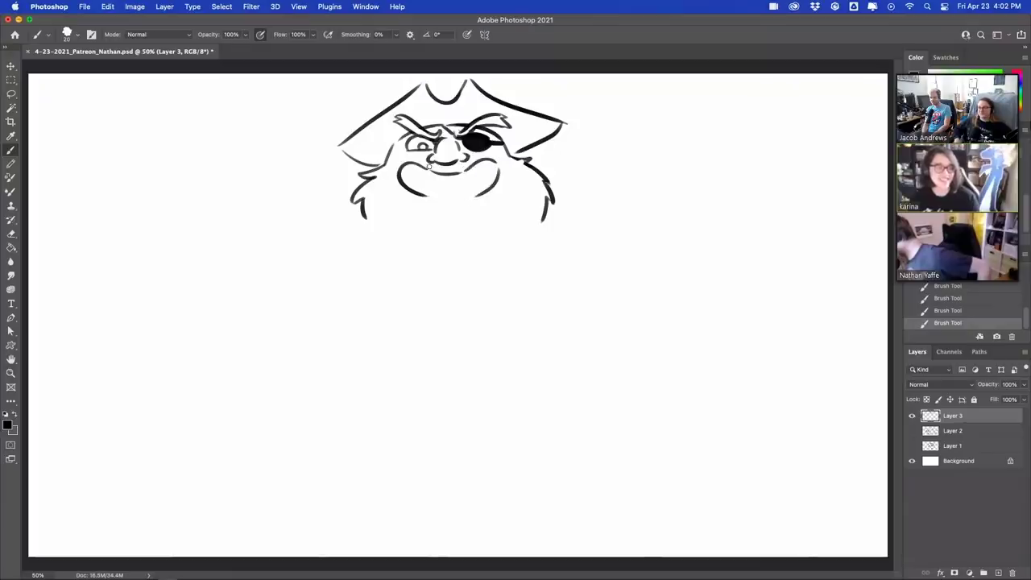
mouse_move(410, 165)
left_mouse_down()
mouse_move(447, 177)
mouse_move(418, 184)
mouse_move(424, 193)
mouse_move(453, 197)
mouse_move(475, 192)
mouse_move(486, 162)
left_mouse_up()
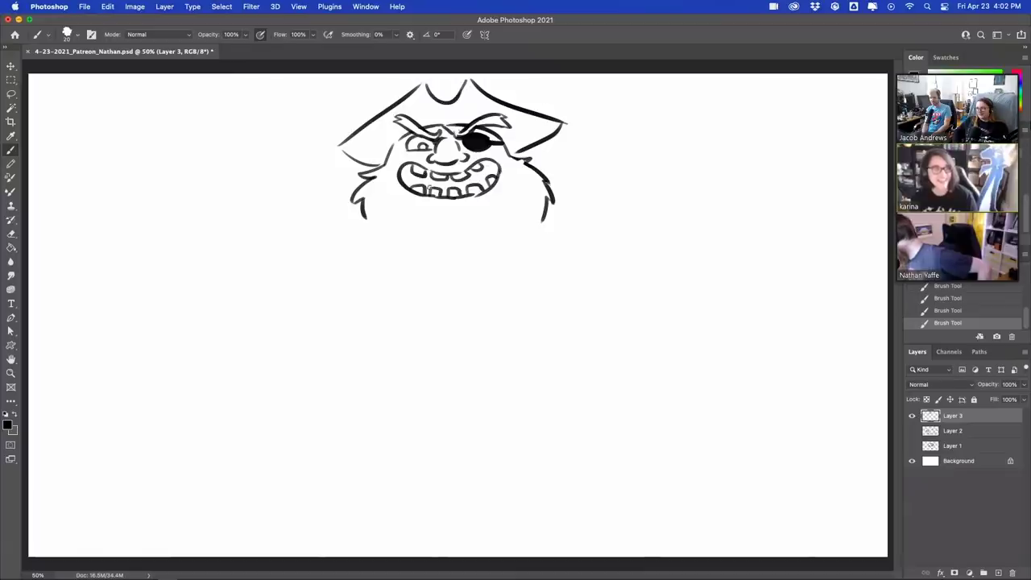
- Fill the inside of the mouth with black, leaving the teeth white
mouse_move(428, 188)
left_mouse_down()
mouse_move(454, 193)
mouse_move(449, 179)
mouse_move(403, 169)
left_mouse_up()
key("super+z")
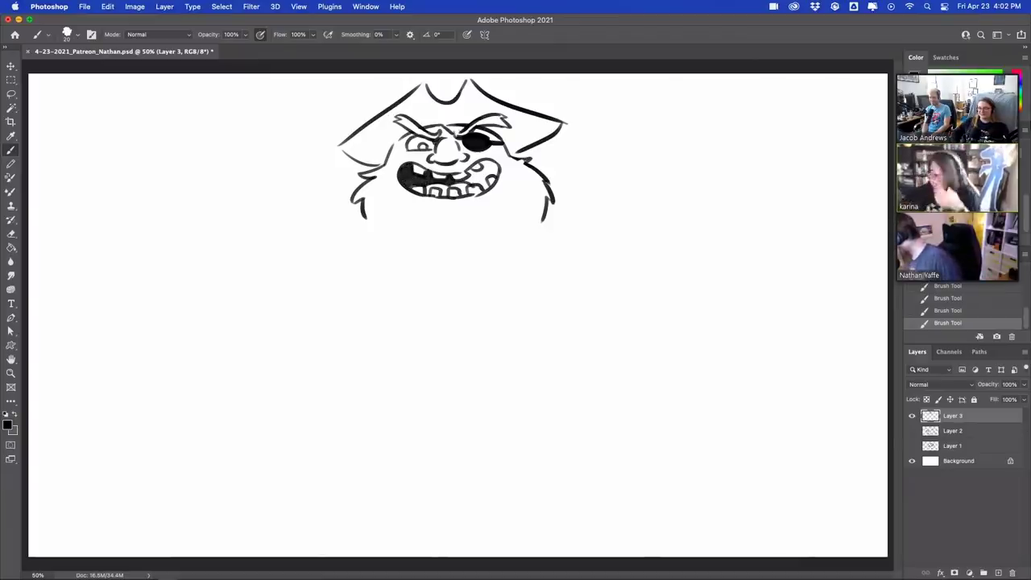
mouse_move(476, 178)
left_mouse_down()
mouse_move(467, 173)
mouse_move(486, 188)
mouse_move(496, 161)
left_mouse_up()
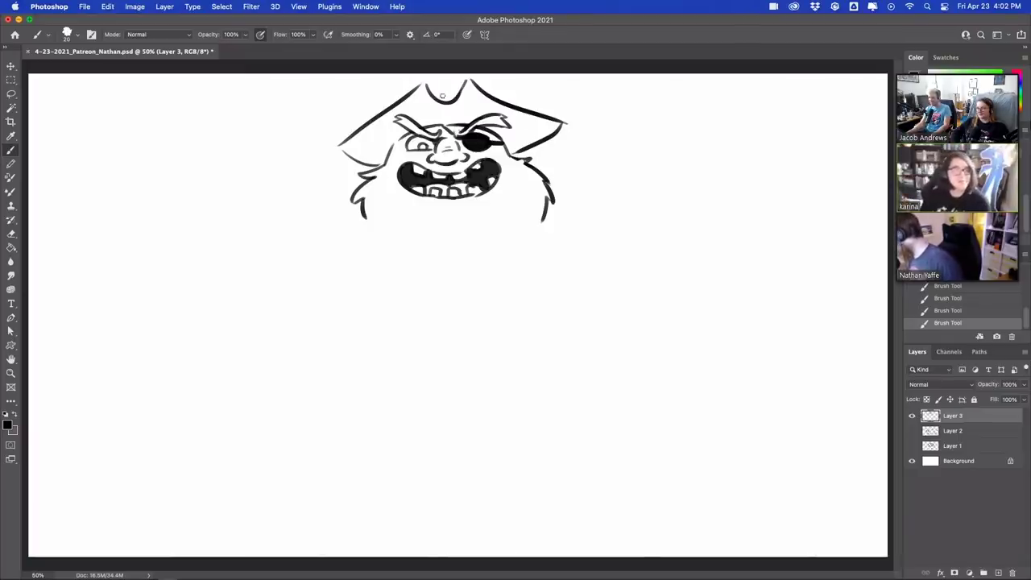
- Add a second trim line along the hat's upper edges and a curling feather plume behind its right tip
left_click_drag(431, 84, 461, 84)
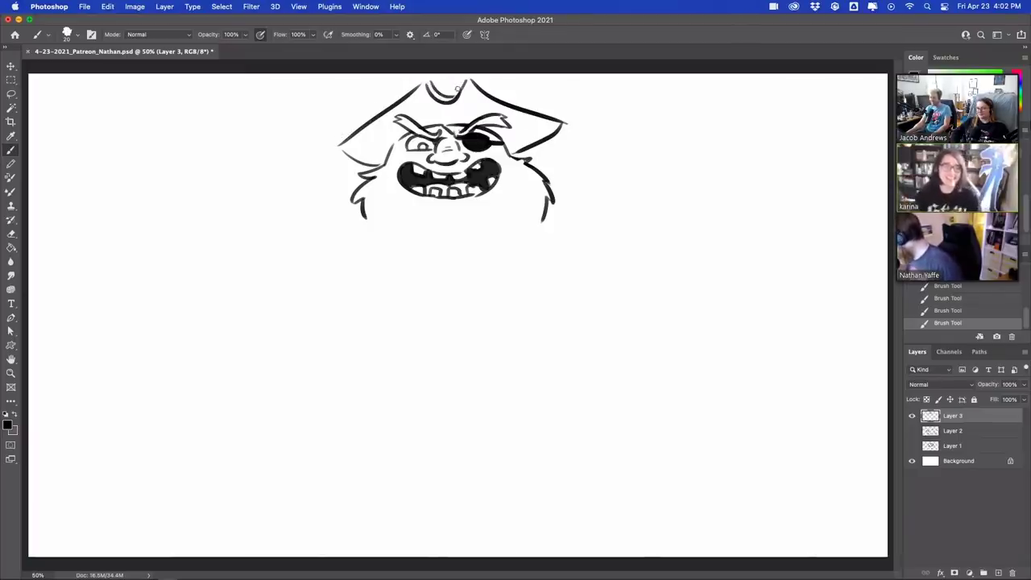
key("super+z")
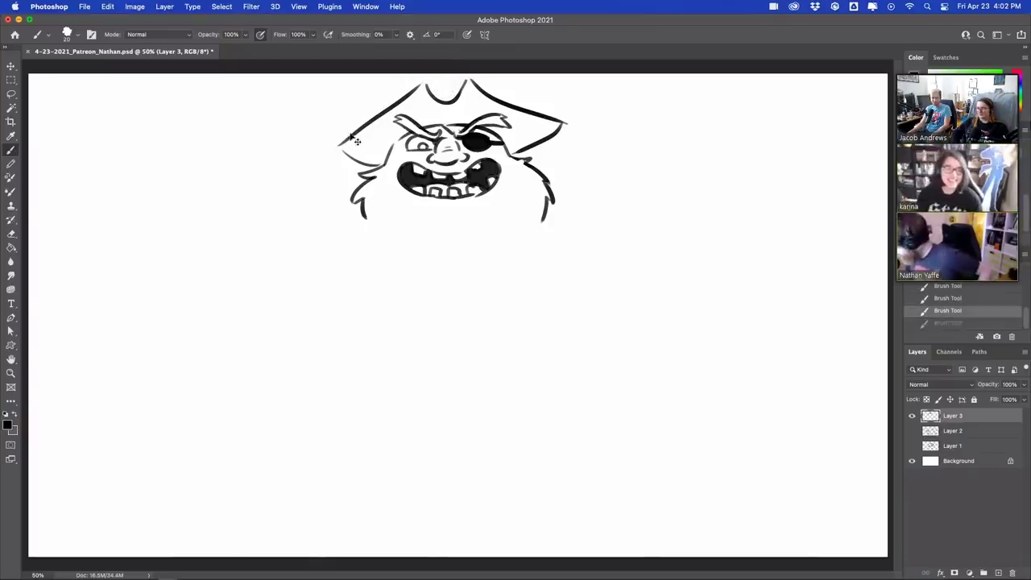
mouse_move(338, 141)
left_mouse_down()
mouse_move(425, 69)
mouse_move(409, 83)
mouse_move(433, 71)
mouse_move(458, 90)
mouse_move(445, 93)
mouse_move(493, 63)
mouse_move(489, 86)
mouse_move(561, 121)
mouse_move(586, 84)
mouse_move(621, 107)
mouse_move(592, 115)
mouse_move(601, 153)
left_mouse_up()
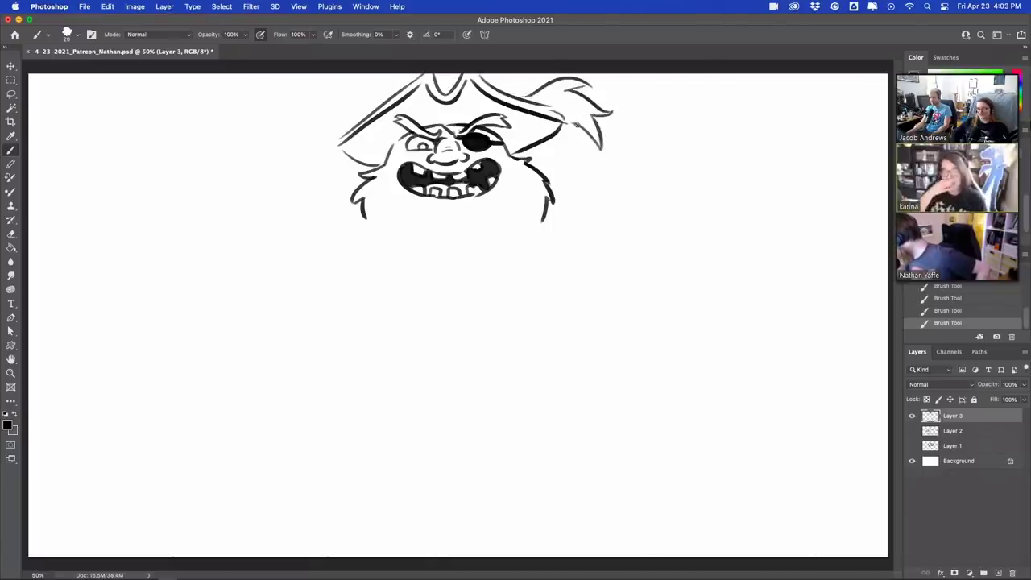
left_click_drag(566, 119, 556, 135)
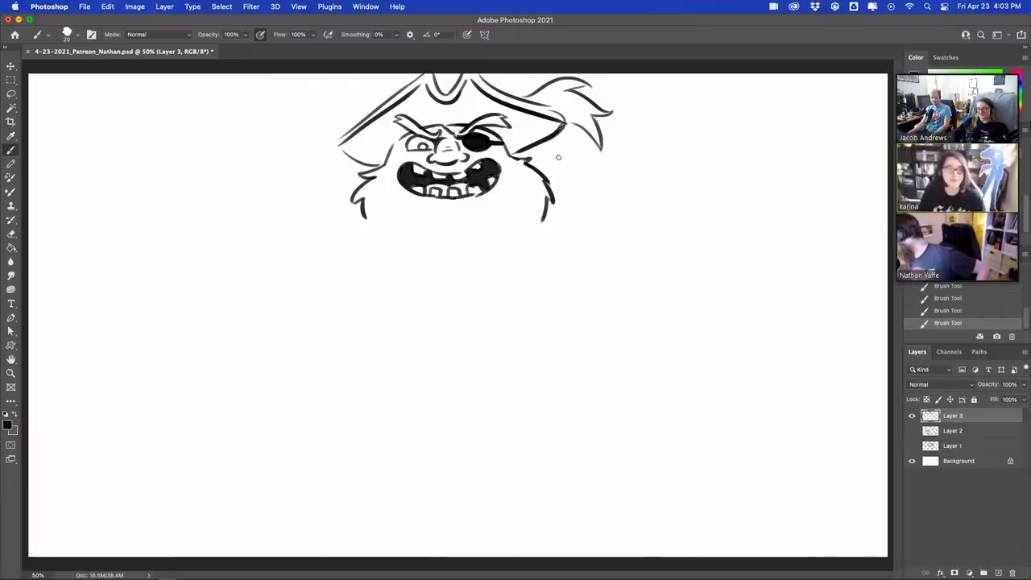
- Sketch a raised coat collar spreading outward from both sides of the beard
left_click_drag(360, 207, 292, 244)
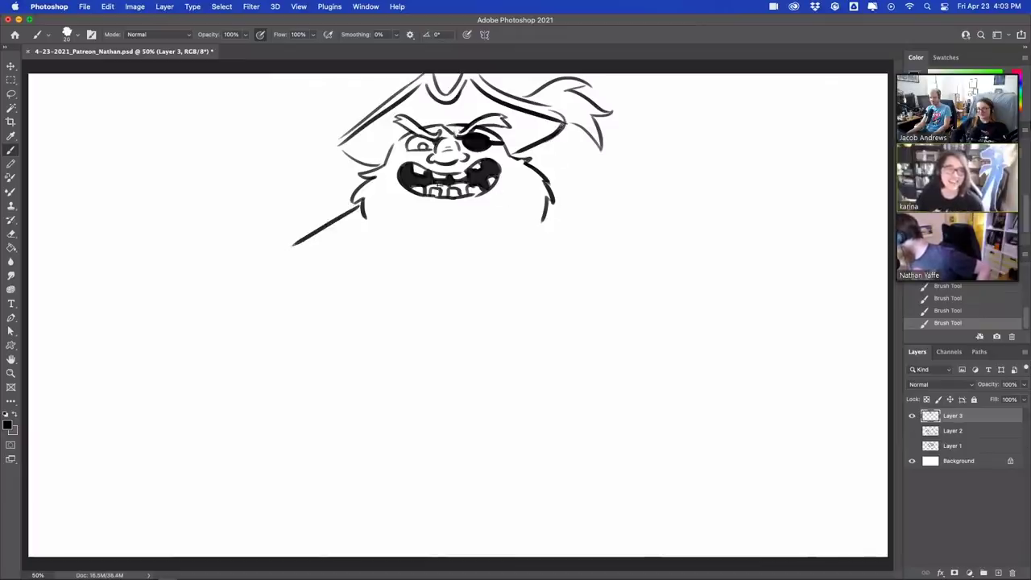
key("super+z")
mouse_move(358, 164)
left_mouse_down()
mouse_move(298, 214)
mouse_move(294, 228)
mouse_move(322, 237)
mouse_move(279, 270)
mouse_move(295, 242)
mouse_move(338, 246)
left_mouse_up()
left_click_drag(542, 154, 623, 198)
mouse_move(556, 246)
left_mouse_down()
mouse_move(590, 205)
mouse_move(637, 216)
left_mouse_up()
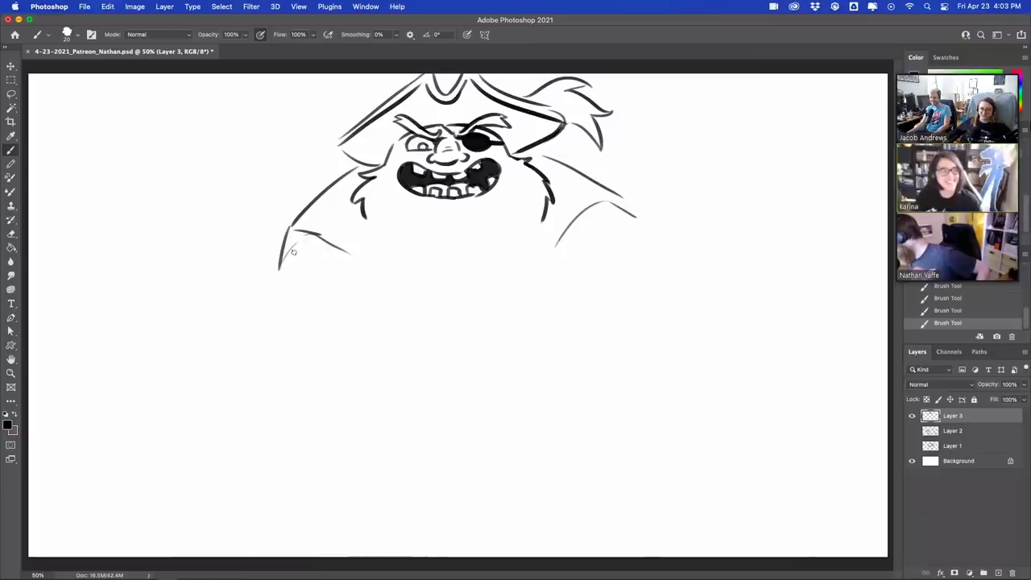
- Draw broad coat shoulders with arm lines sloping outward from the collar, and erase the stray line on the left shoulder
left_click_drag(291, 251, 219, 310)
left_click_drag(611, 211, 704, 266)
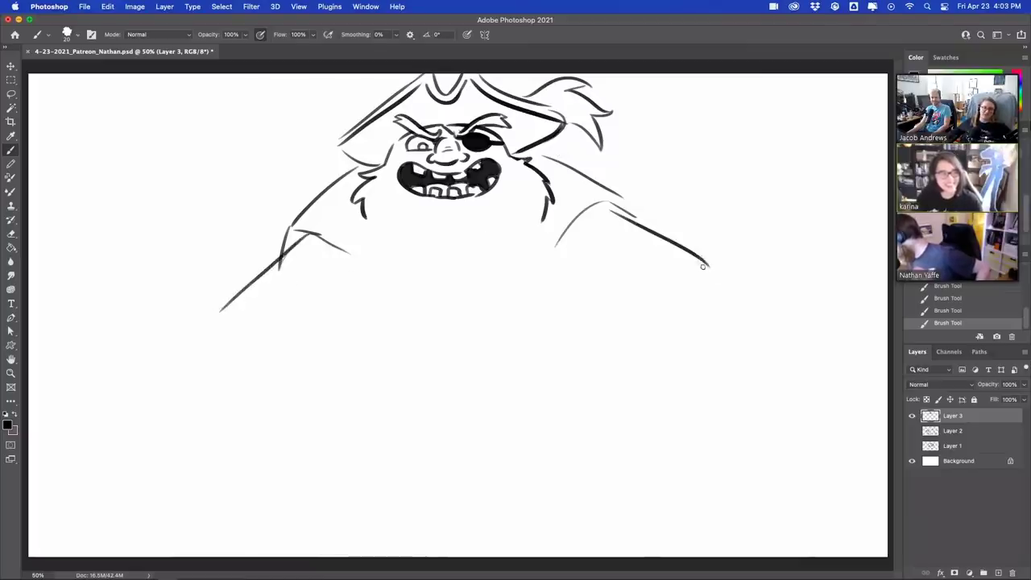
key("super+z")
mouse_move(600, 202)
left_mouse_down()
mouse_move(737, 235)
mouse_move(737, 246)
mouse_move(856, 319)
left_mouse_up()
mouse_move(296, 230)
left_mouse_down()
mouse_move(192, 257)
mouse_move(194, 268)
mouse_move(118, 328)
left_mouse_up()
key("e")
left_click_drag(280, 263, 220, 309)
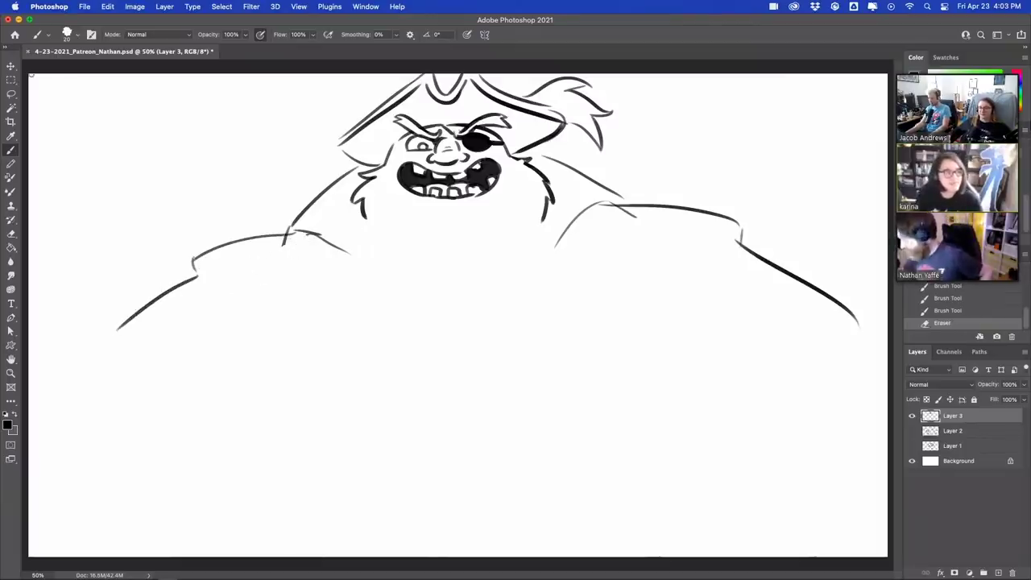
- Scale the whole pirate drawing down with Free Transform and reposition it along the canvas's upper edge
key("super+t")
left_click_drag(852, 320, 734, 232)
left_click_drag(659, 239, 668, 237)
key("Return")
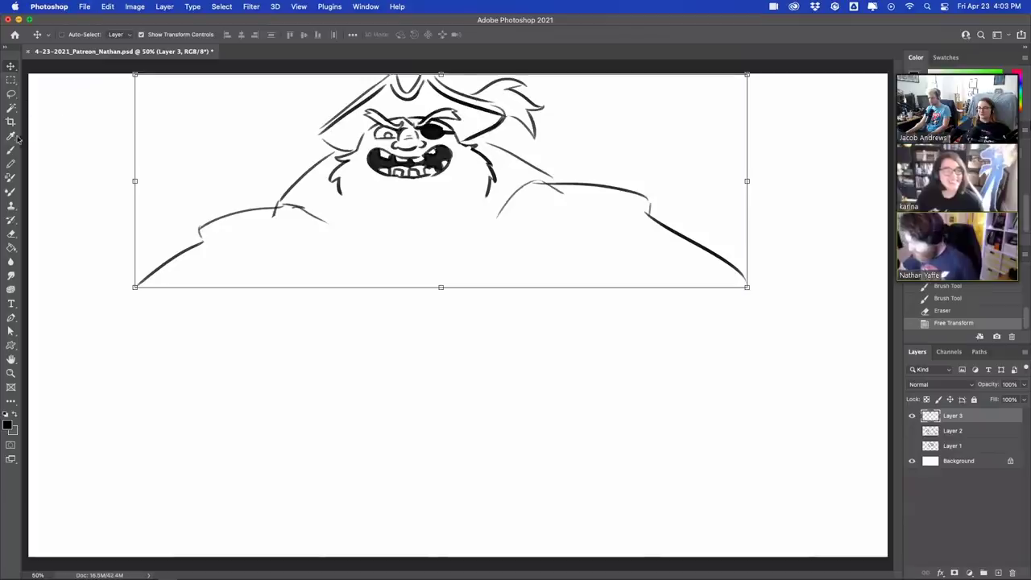
- Erase the rough collar lines, then redraw the collar with folded points and the coat's front edges below it
left_click(12, 150)
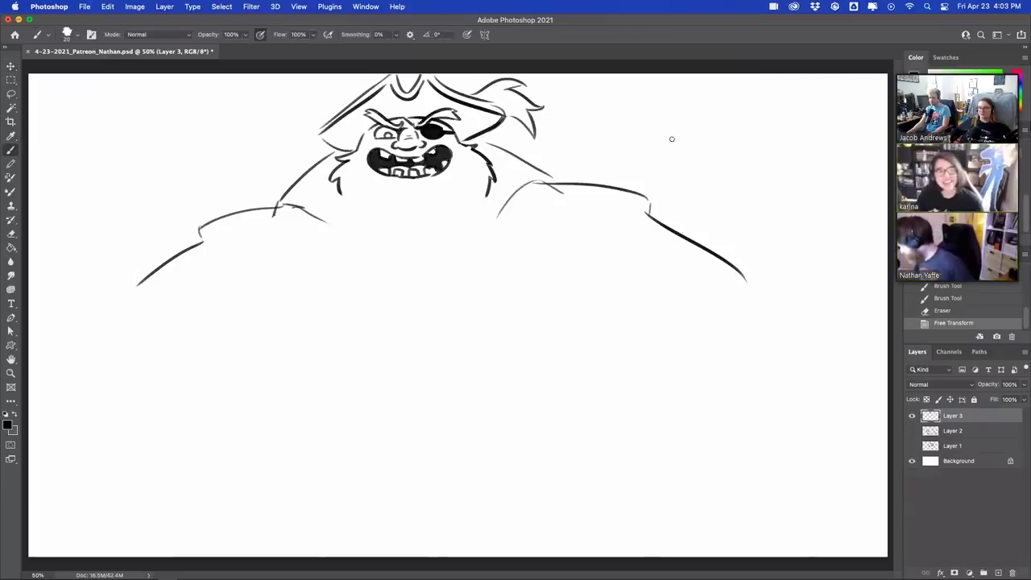
key("e")
mouse_move(555, 188)
left_mouse_down()
mouse_move(530, 182)
mouse_move(497, 223)
left_mouse_up()
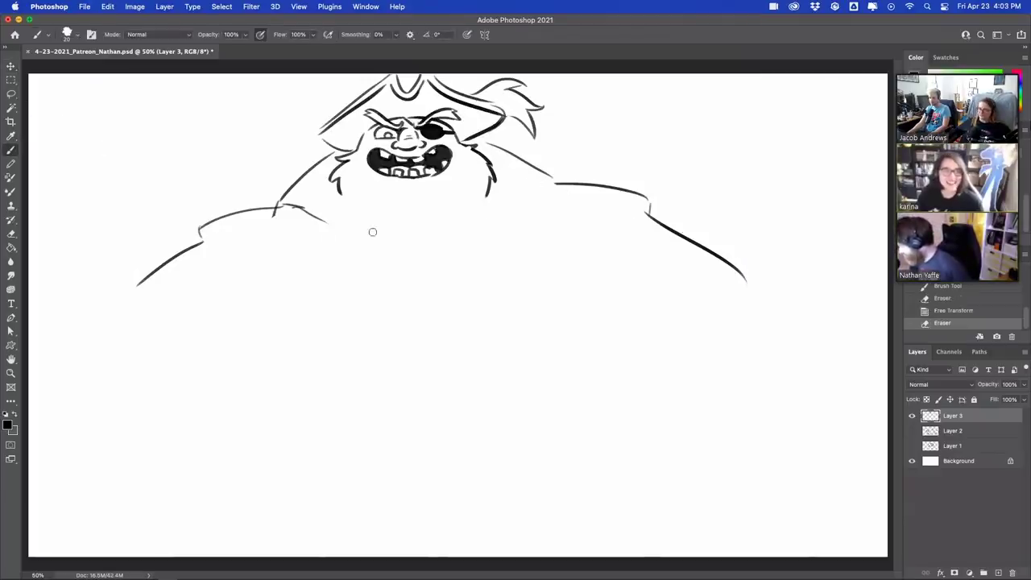
left_click_drag(271, 218, 348, 213)
mouse_move(485, 216)
left_mouse_down()
mouse_move(538, 188)
mouse_move(555, 205)
mouse_move(552, 187)
mouse_move(556, 209)
mouse_move(557, 183)
left_mouse_up()
mouse_move(342, 194)
left_mouse_down()
mouse_move(385, 224)
mouse_move(344, 269)
left_mouse_up()
left_click_drag(489, 216, 519, 283)
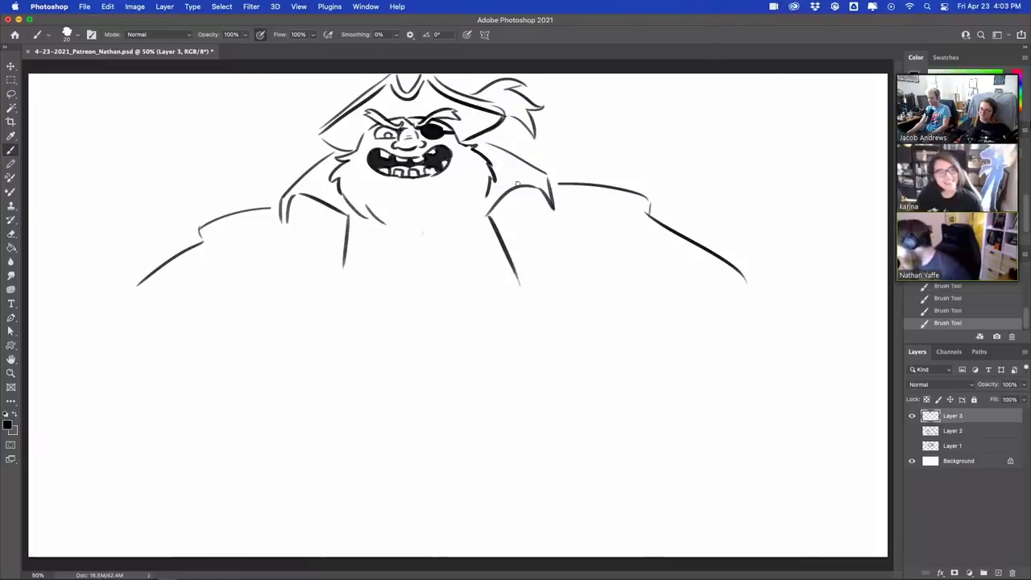
- Erase the stray beard strokes and close off the beard with a jagged, shaggy lower edge
left_click_drag(367, 207, 427, 237)
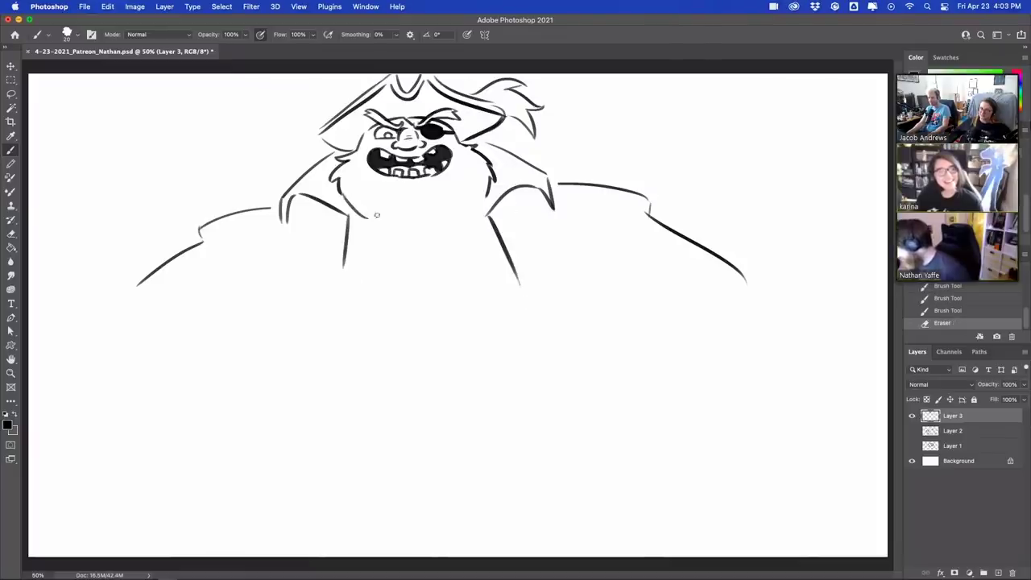
mouse_move(368, 213)
left_mouse_down()
mouse_move(419, 234)
mouse_move(480, 200)
left_mouse_up()
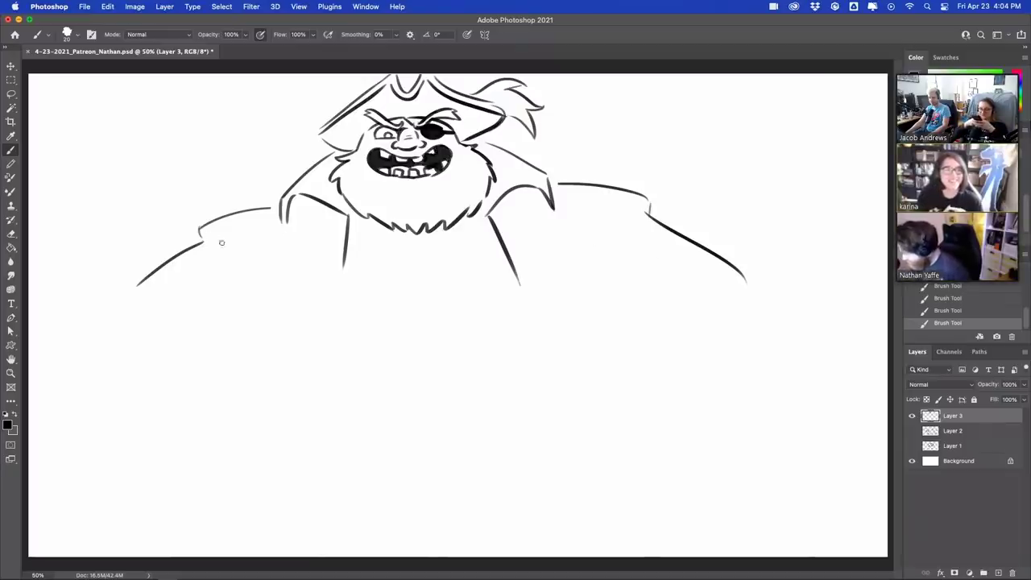
- Draw the undersides of both shoulder epaulettes and add short looped fringe hanging beneath them
mouse_move(205, 242)
left_mouse_down()
mouse_move(302, 222)
mouse_move(216, 257)
mouse_move(250, 247)
left_mouse_up()
left_click_drag(257, 236, 260, 244)
mouse_move(568, 201)
left_mouse_down()
mouse_move(648, 211)
mouse_move(607, 223)
left_mouse_up()
left_click_drag(619, 212, 627, 224)
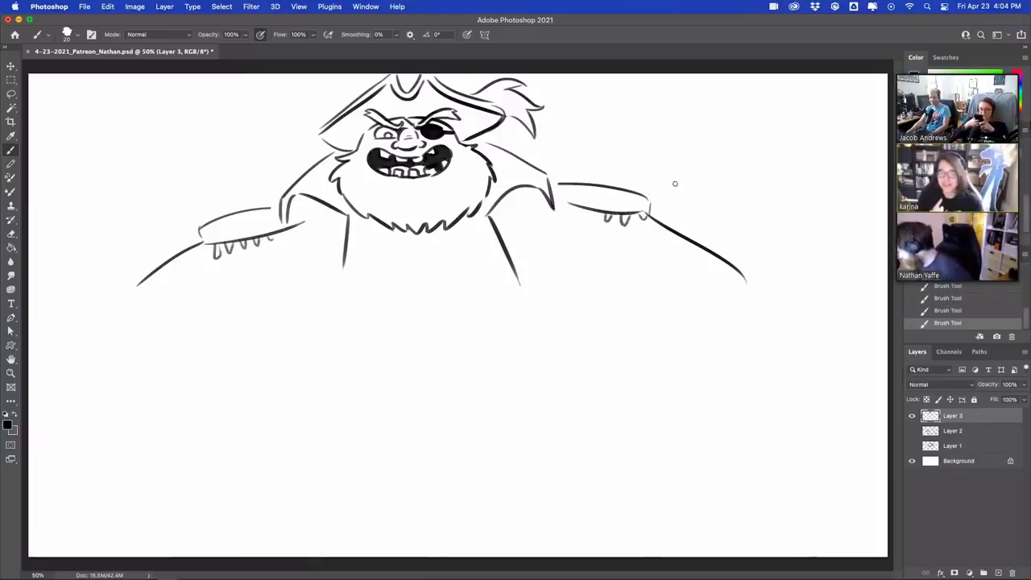
- Rough in the pirate's bent left arm with elbow, forearm and cuff lines, and sketch slanted torso side lines beneath both arms
mouse_move(136, 288)
left_mouse_down()
mouse_move(105, 300)
mouse_move(108, 342)
left_mouse_up()
left_click_drag(191, 304, 215, 325)
mouse_move(134, 384)
left_mouse_down()
mouse_move(168, 419)
mouse_move(231, 387)
left_mouse_up()
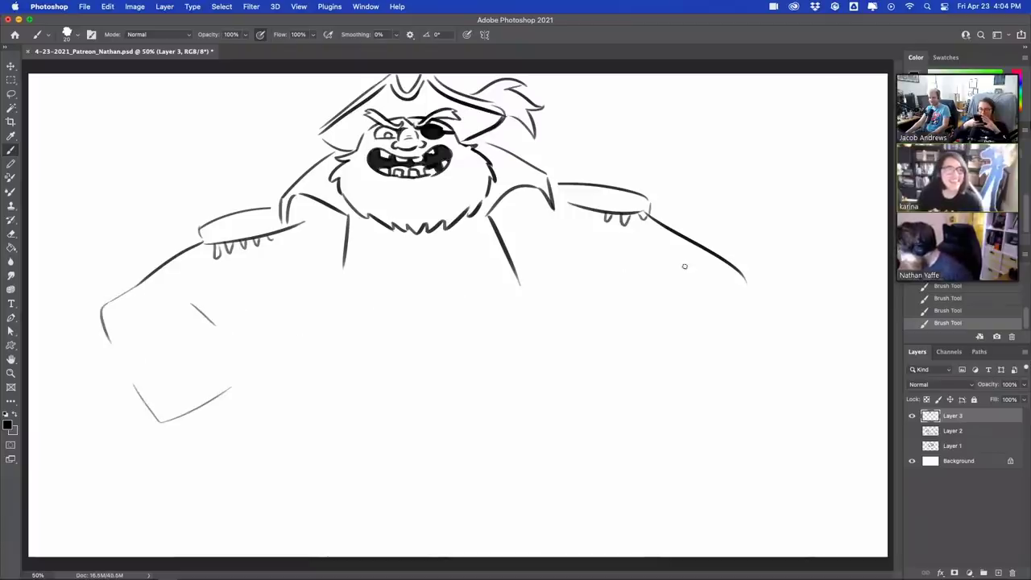
left_click_drag(271, 271, 245, 322)
left_click_drag(218, 401, 198, 459)
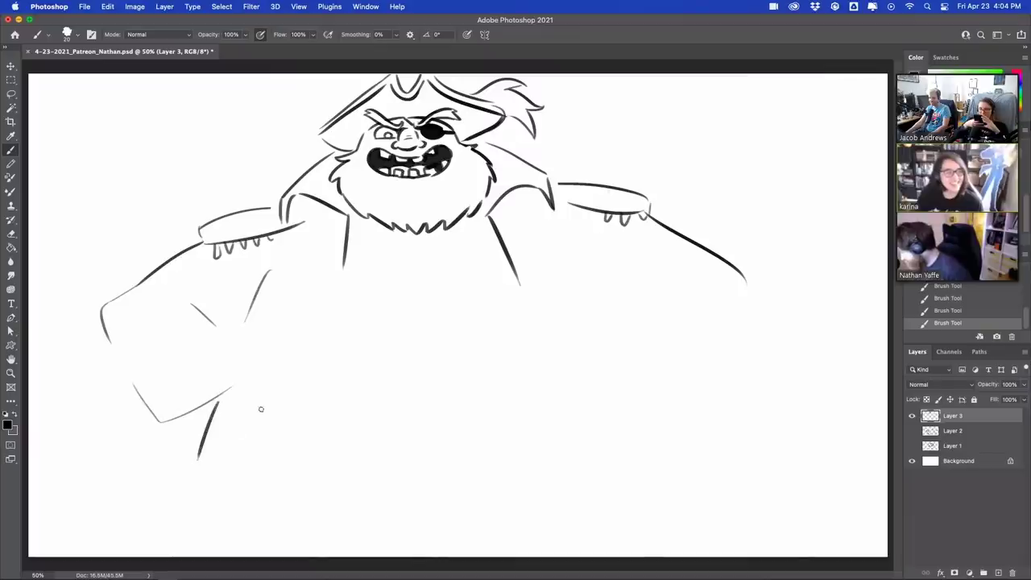
left_click_drag(622, 260, 705, 397)
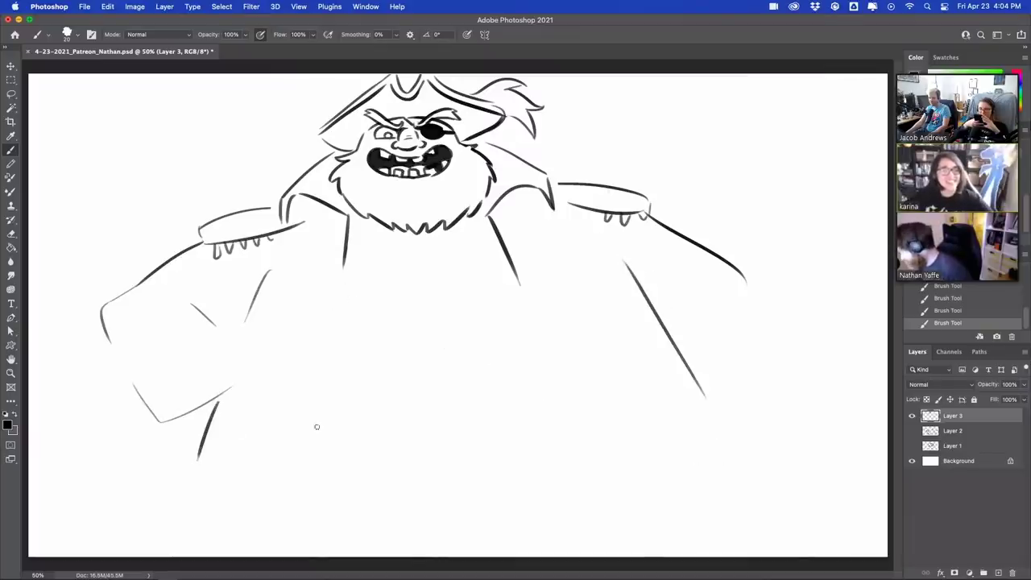
- Extend both front edges of the open coat down the torso and add a parallel inner line beside each
left_click_drag(347, 218, 318, 427)
left_click_drag(491, 219, 596, 445)
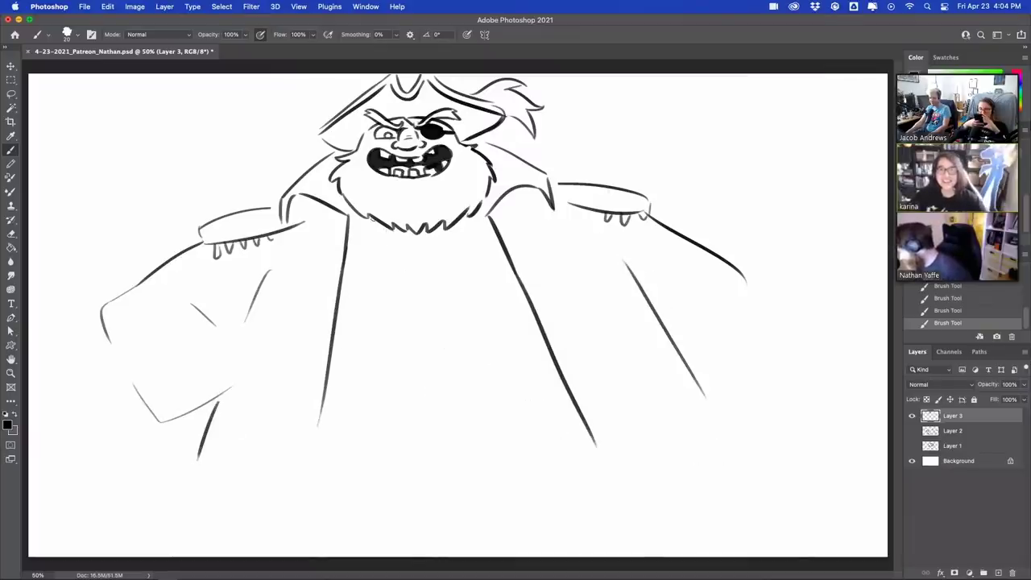
left_click_drag(357, 217, 345, 345)
left_click_drag(478, 211, 556, 394)
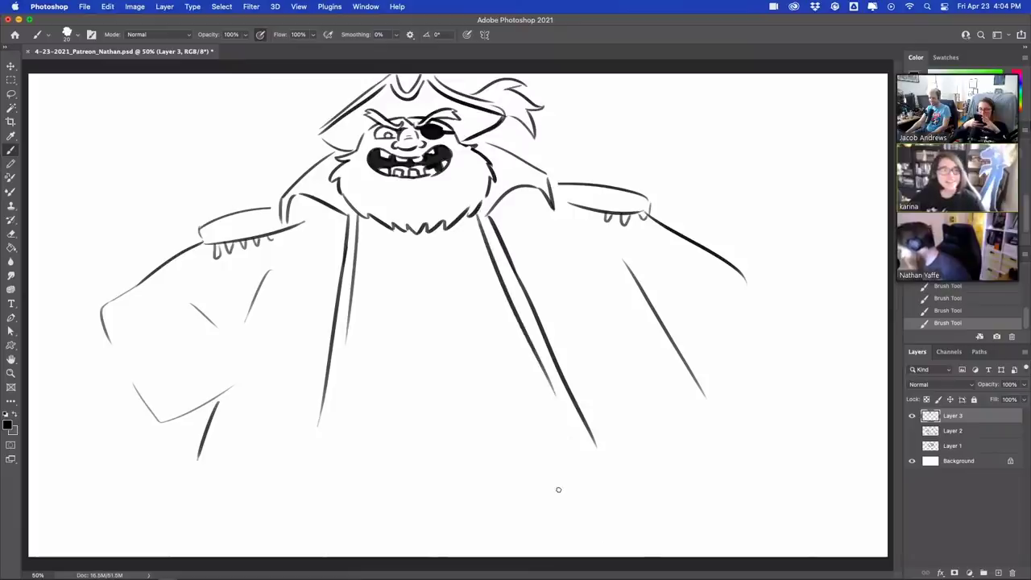
- Rough in the bent right sleeve over the torso and erase the torso line crossing it
left_click_drag(673, 271, 636, 307)
mouse_move(636, 326)
left_mouse_down()
mouse_move(690, 389)
mouse_move(754, 306)
left_mouse_up()
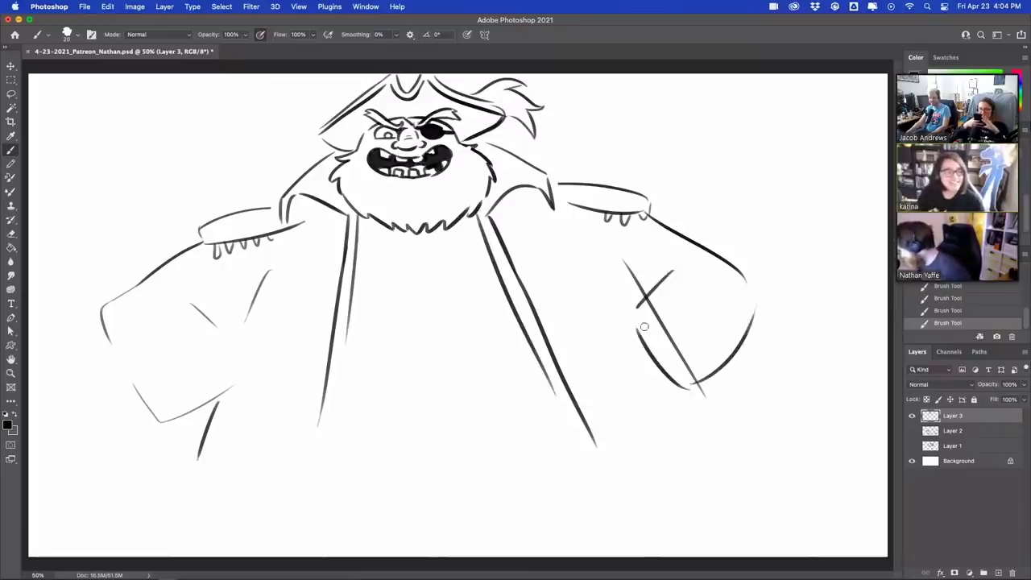
left_click_drag(642, 296, 697, 380)
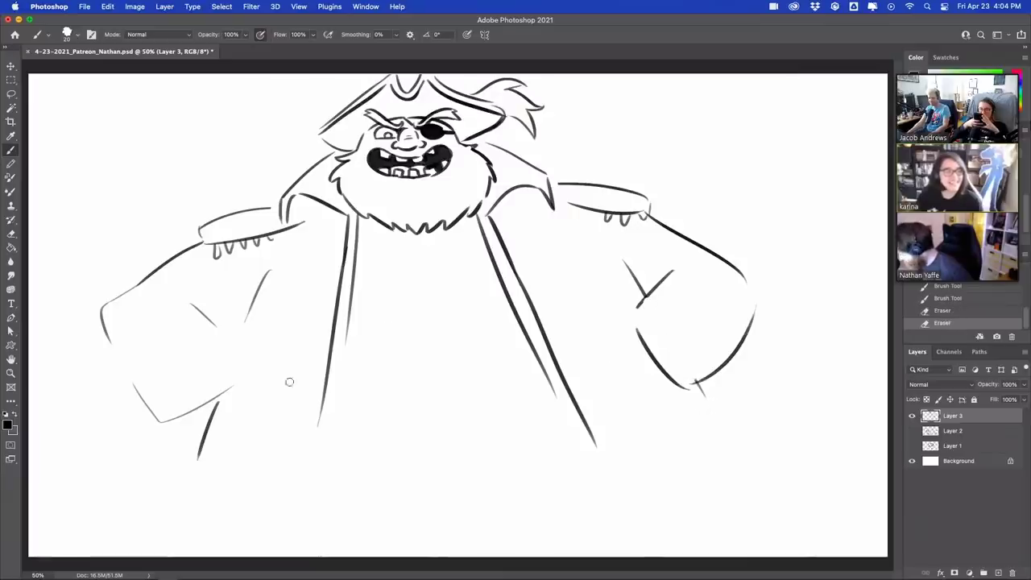
- Erase the rough left forearm end, then redraw the forearm with a crease at the elbow and a longer outer edge
mouse_move(234, 387)
left_mouse_down()
mouse_move(255, 373)
mouse_move(161, 414)
mouse_move(143, 393)
mouse_move(152, 404)
left_mouse_up()
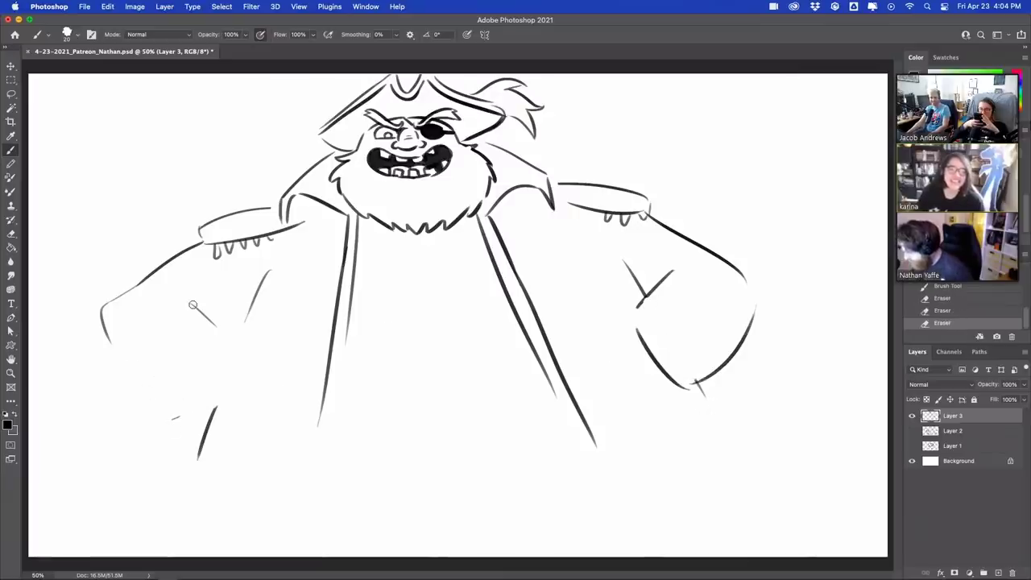
mouse_move(154, 306)
left_mouse_down()
mouse_move(216, 324)
mouse_move(174, 292)
left_mouse_up()
mouse_move(110, 348)
left_mouse_down()
mouse_move(175, 437)
mouse_move(223, 443)
mouse_move(252, 372)
left_mouse_up()
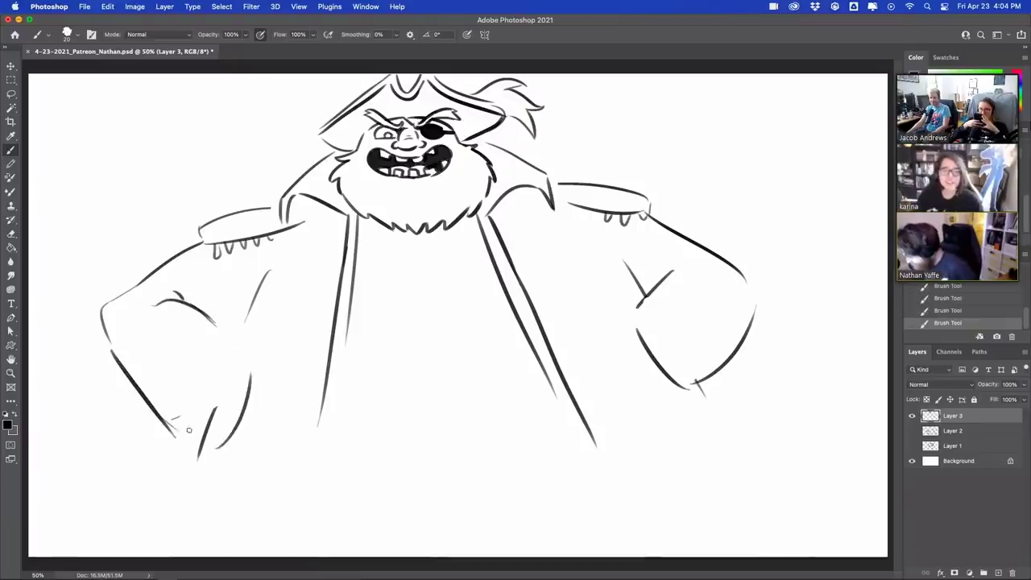
- Draw a large rounded fist at the end of the left sleeve and strengthen the sleeve and torso lines above it
mouse_move(188, 430)
left_mouse_down()
mouse_move(243, 345)
mouse_move(297, 394)
left_mouse_up()
mouse_move(203, 417)
left_mouse_down()
mouse_move(232, 444)
mouse_move(290, 419)
mouse_move(300, 388)
left_mouse_up()
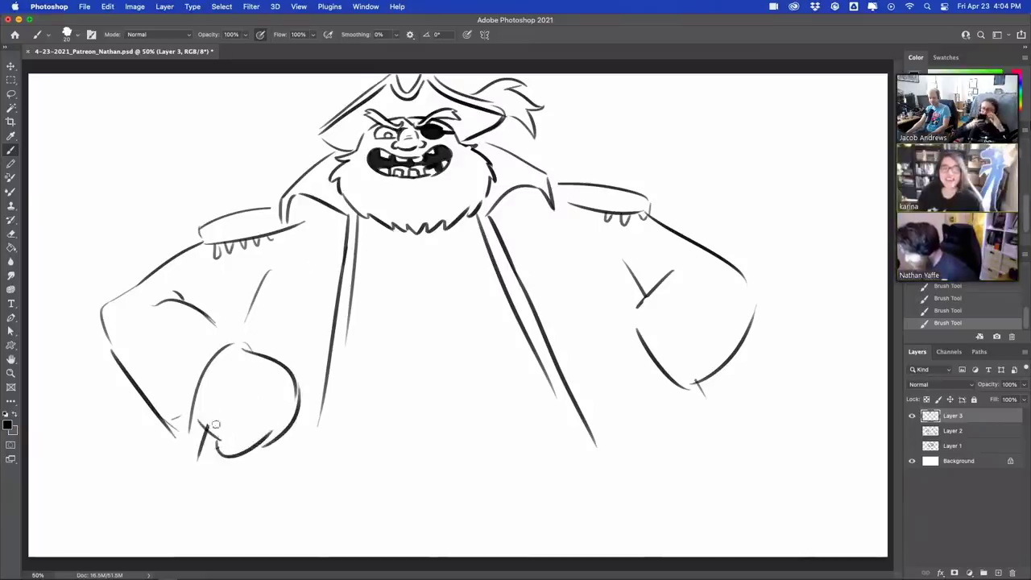
left_click_drag(216, 424, 207, 422)
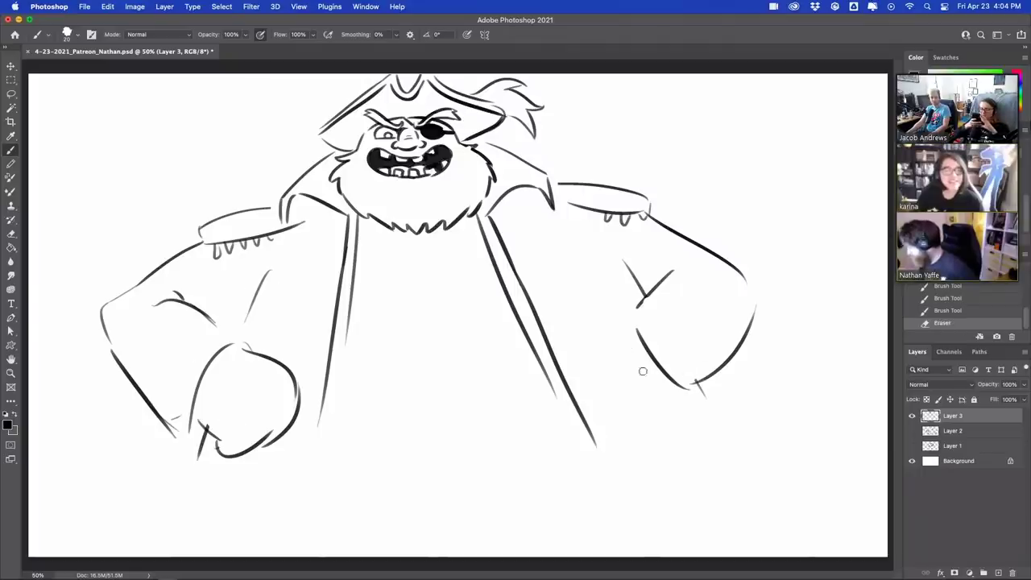
left_click_drag(643, 371, 649, 360)
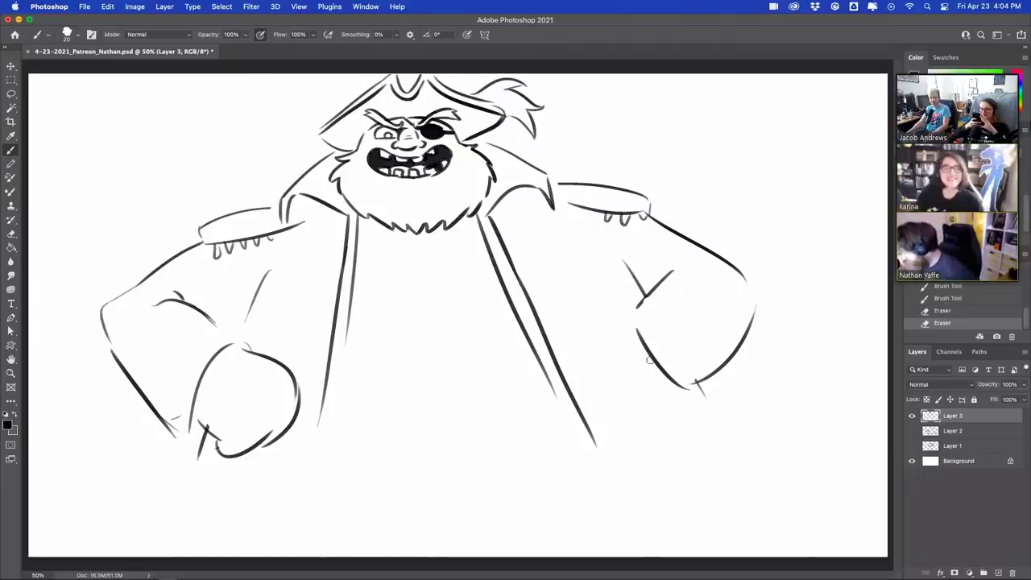
mouse_move(285, 252)
left_mouse_down()
mouse_move(241, 331)
mouse_move(271, 293)
left_mouse_up()
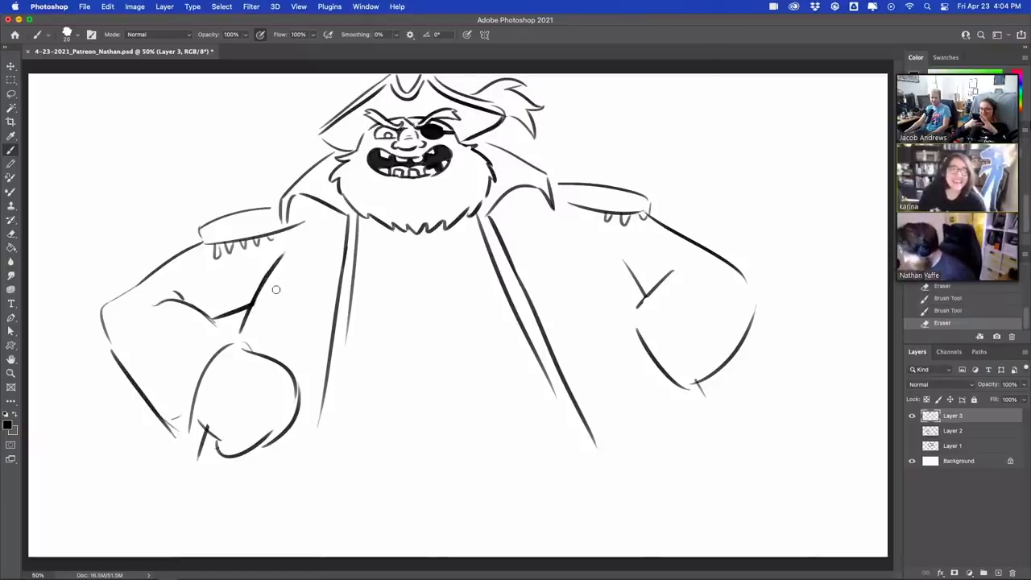
- Erase the fist's lower outline and the stray wrist lines, then redraw the fist's lower contour with a rounded bump
left_click_drag(293, 419, 292, 414)
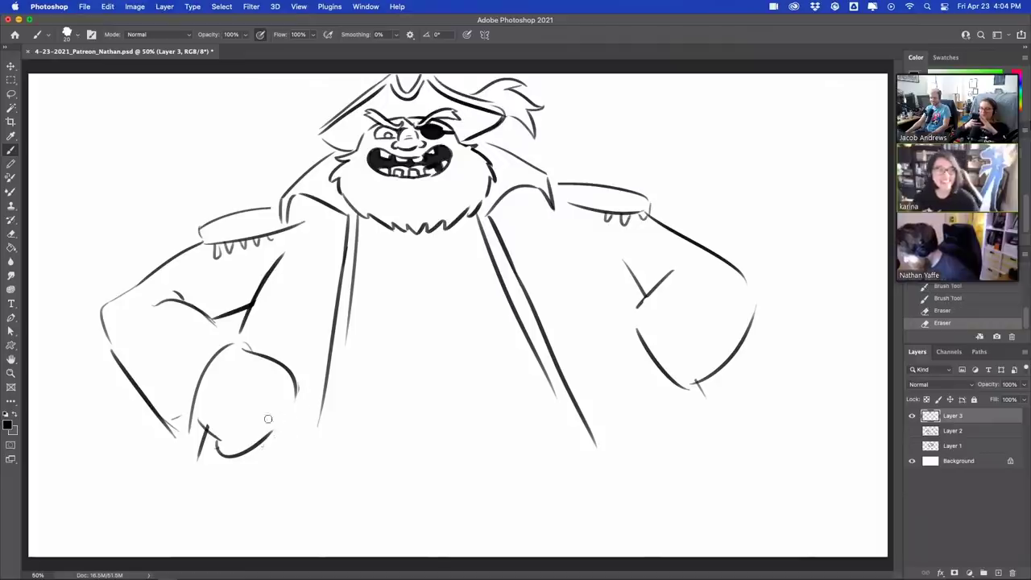
mouse_move(206, 427)
left_mouse_down()
mouse_move(220, 442)
mouse_move(200, 433)
left_mouse_up()
left_click_drag(175, 397, 180, 438)
left_click_drag(232, 463, 266, 419)
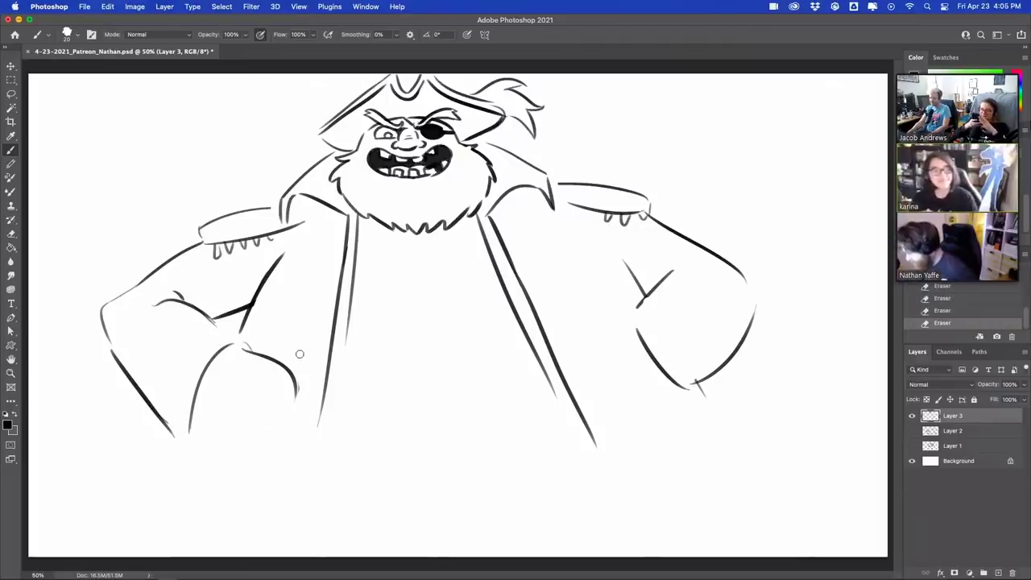
mouse_move(190, 425)
left_mouse_down()
mouse_move(217, 438)
mouse_move(264, 436)
mouse_move(298, 381)
left_mouse_up()
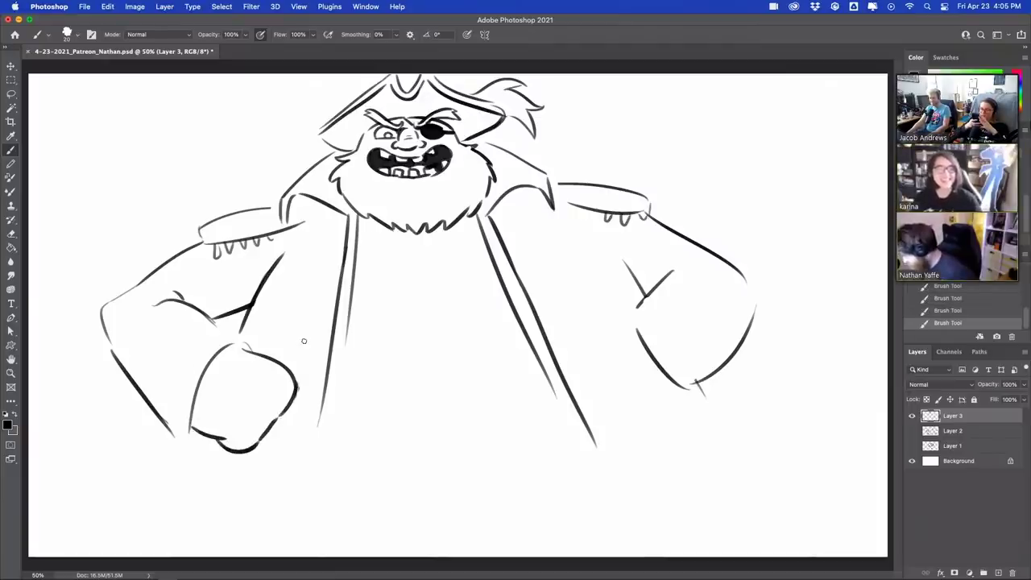
- Draw a rounded stump with a small hook at the right sleeve's end and redraw the forearm's upper edge
mouse_move(631, 329)
left_mouse_down()
mouse_move(660, 380)
mouse_move(605, 407)
mouse_move(632, 391)
left_mouse_up()
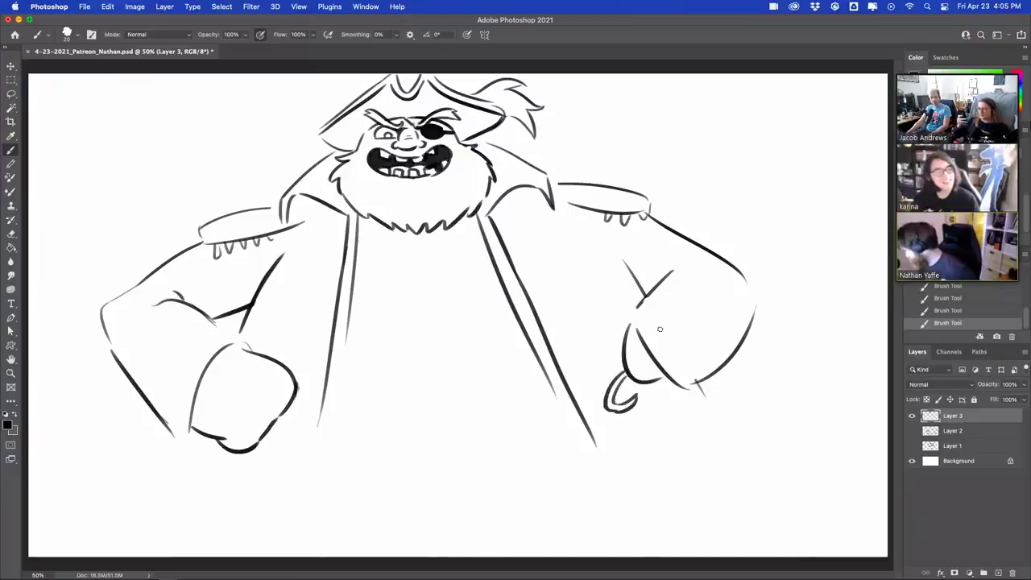
mouse_move(679, 272)
left_mouse_down()
mouse_move(649, 300)
mouse_move(659, 266)
mouse_move(630, 320)
mouse_move(664, 367)
left_mouse_up()
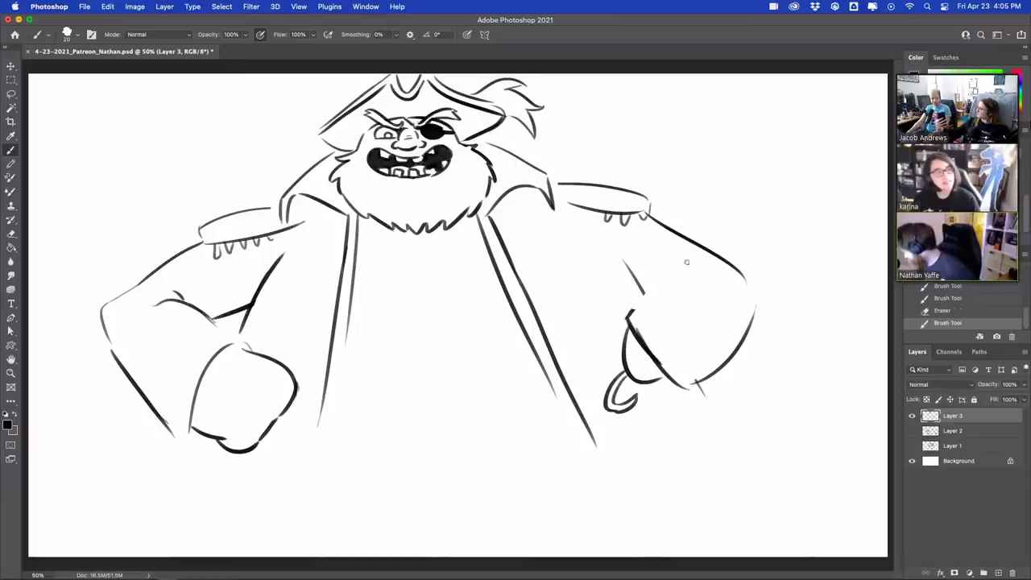
left_click_drag(697, 261, 628, 317)
mouse_move(654, 282)
left_mouse_down()
mouse_move(668, 263)
mouse_move(673, 270)
left_mouse_up()
- Erase the overlapping right forearm lines, tidy its lower edge and close the sleeve with a curved cuff opening
key("e")
left_click_drag(654, 308, 643, 316)
mouse_move(698, 388)
left_mouse_down()
mouse_move(686, 377)
mouse_move(703, 383)
mouse_move(754, 320)
mouse_move(733, 341)
left_mouse_up()
key("b")
key("e")
mouse_move(678, 395)
left_mouse_down()
mouse_move(678, 362)
mouse_move(651, 367)
mouse_move(636, 333)
mouse_move(679, 366)
mouse_move(633, 323)
mouse_move(667, 375)
mouse_move(639, 346)
left_mouse_up()
key("b")
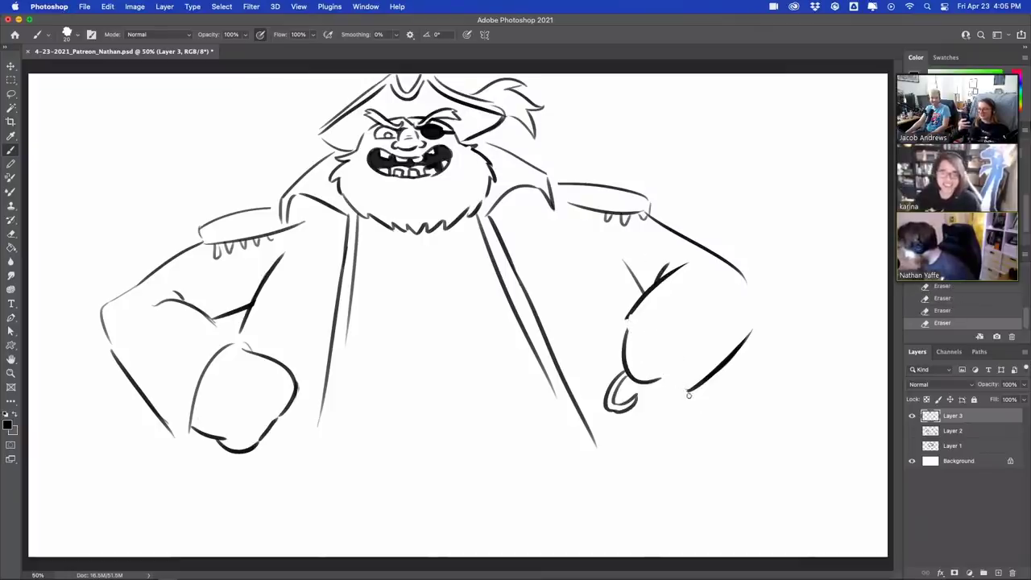
mouse_move(686, 394)
left_mouse_down()
mouse_move(667, 363)
mouse_move(687, 392)
left_mouse_up()
key("super+z")
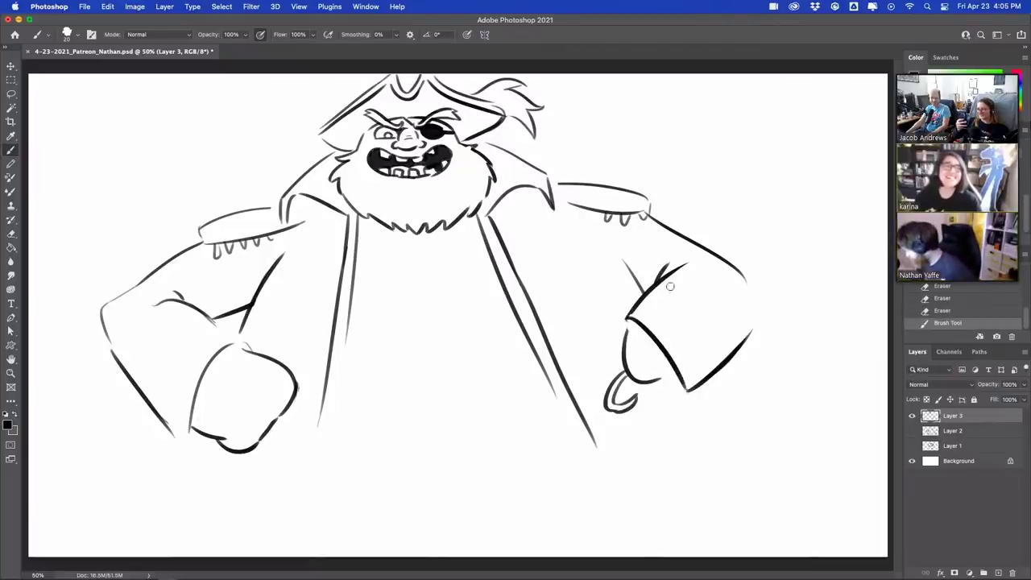
- Erase the stump and small hook beyond the right cuff, including the larger stump outline tried in their place
mouse_move(633, 314)
left_mouse_down()
mouse_move(624, 340)
mouse_move(641, 382)
mouse_move(622, 375)
mouse_move(628, 362)
mouse_move(610, 396)
mouse_move(642, 395)
mouse_move(630, 401)
left_mouse_up()
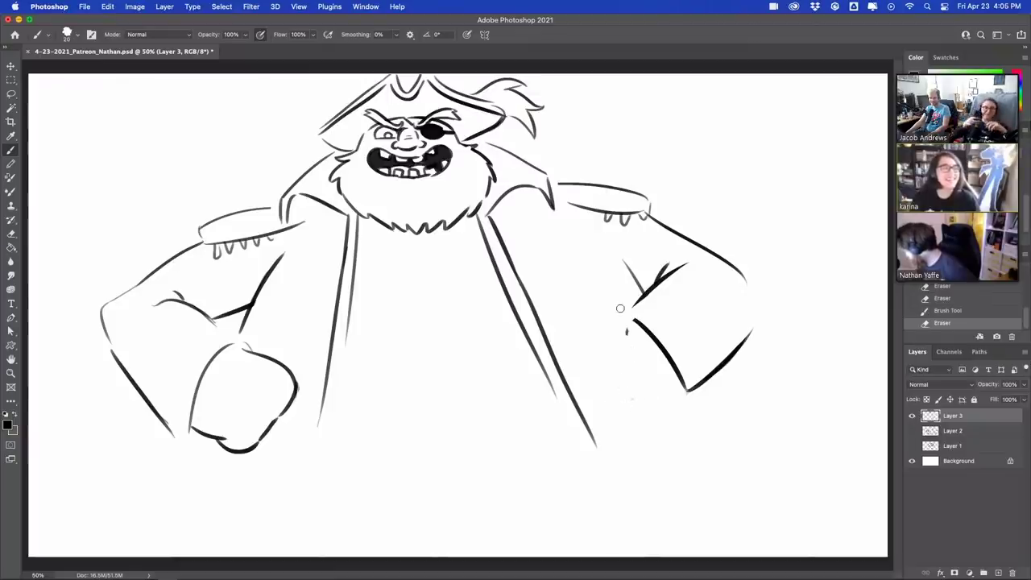
mouse_move(627, 324)
left_mouse_down()
mouse_move(613, 383)
mouse_move(634, 399)
left_mouse_up()
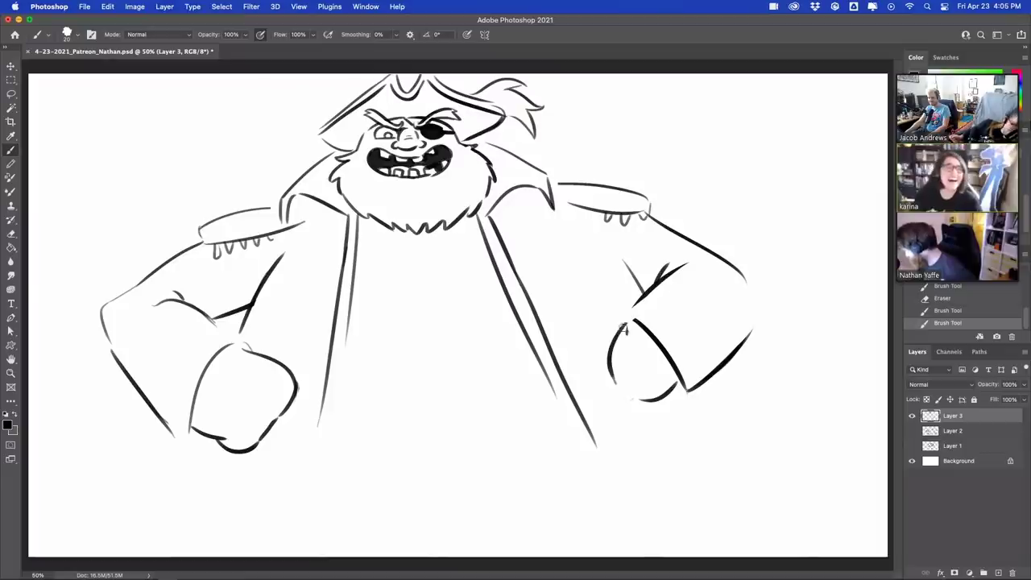
mouse_move(623, 326)
left_mouse_down()
mouse_move(611, 377)
mouse_move(649, 405)
mouse_move(668, 389)
left_mouse_up()
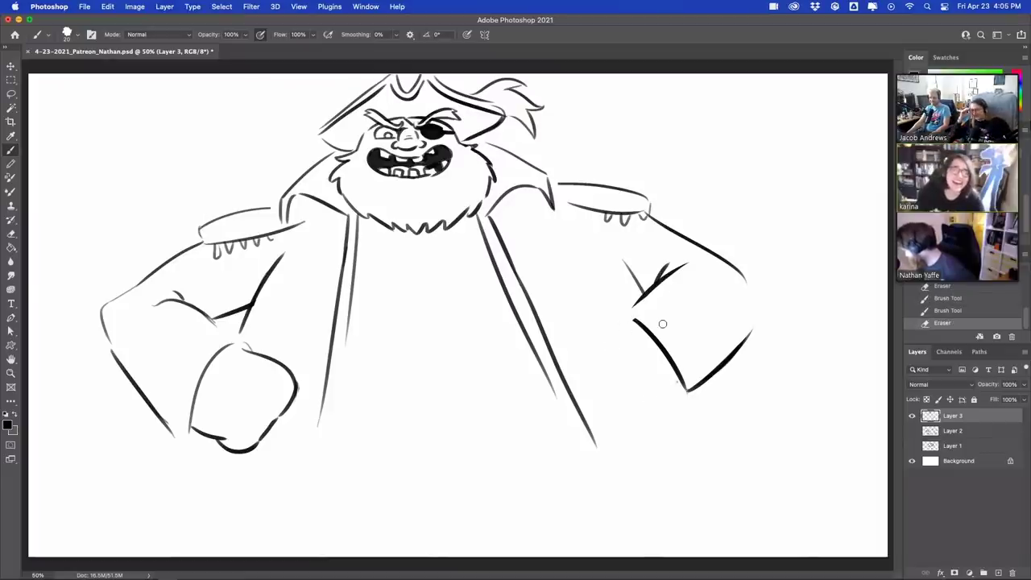
- Draw a rounded stump beyond the right cuff with a thick curved hook, undoing the first thin hook attempt
mouse_move(631, 317)
left_mouse_down()
mouse_move(611, 348)
mouse_move(618, 371)
mouse_move(667, 395)
mouse_move(683, 384)
mouse_move(597, 391)
mouse_move(625, 421)
left_mouse_up()
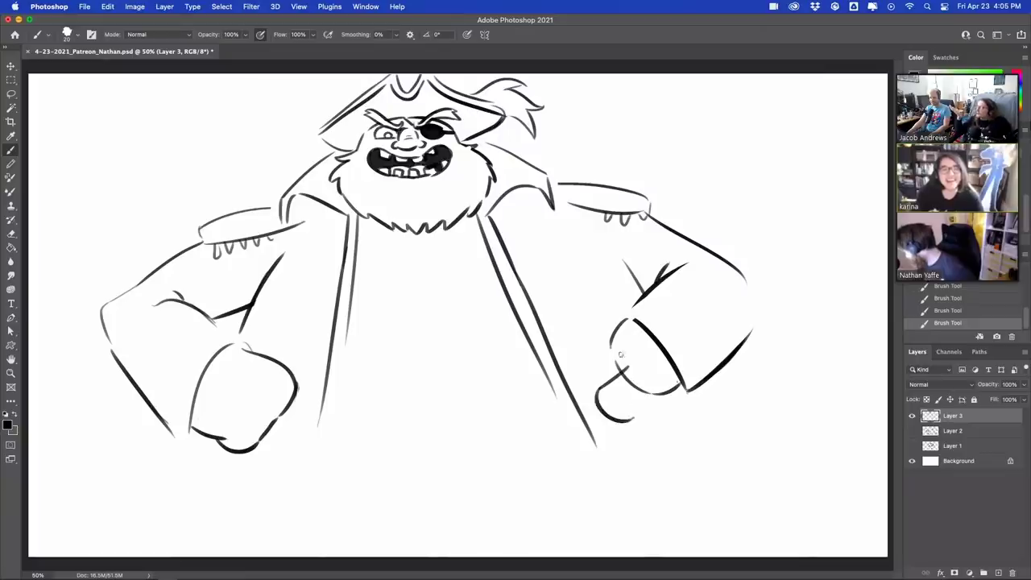
key("super+z")
key("super+z")
mouse_move(627, 362)
left_mouse_down()
mouse_move(587, 389)
mouse_move(601, 405)
mouse_move(619, 398)
mouse_move(602, 379)
mouse_move(636, 368)
mouse_move(622, 383)
mouse_move(644, 358)
mouse_move(639, 366)
mouse_move(623, 331)
left_mouse_up()
left_click_drag(623, 380, 656, 394)
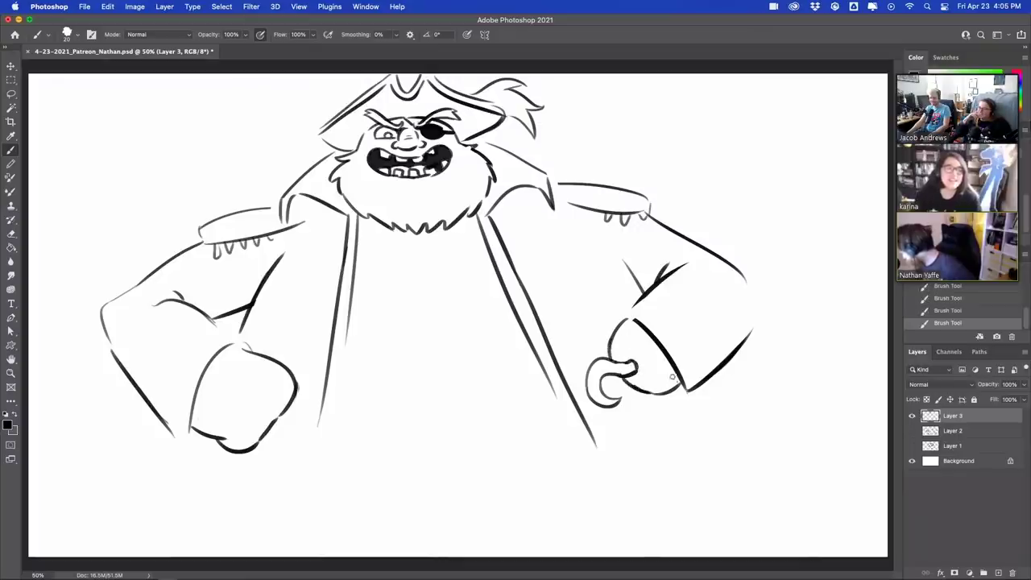
- Connect the right sleeve's upper edge to the cuff and add a curved band line parallel to the cuff opening
left_click_drag(623, 319, 665, 281)
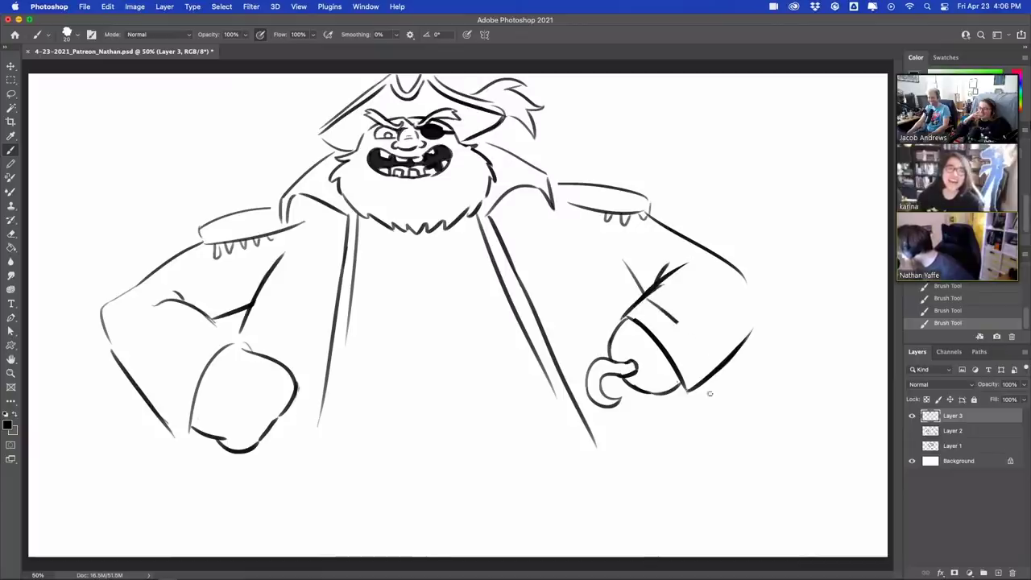
key("super+z")
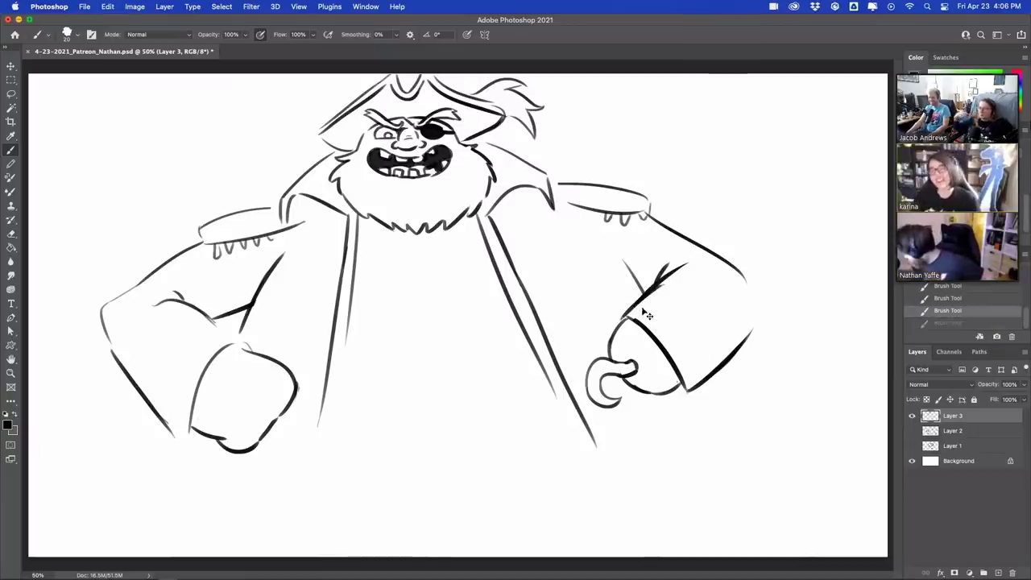
left_click_drag(633, 306, 707, 368)
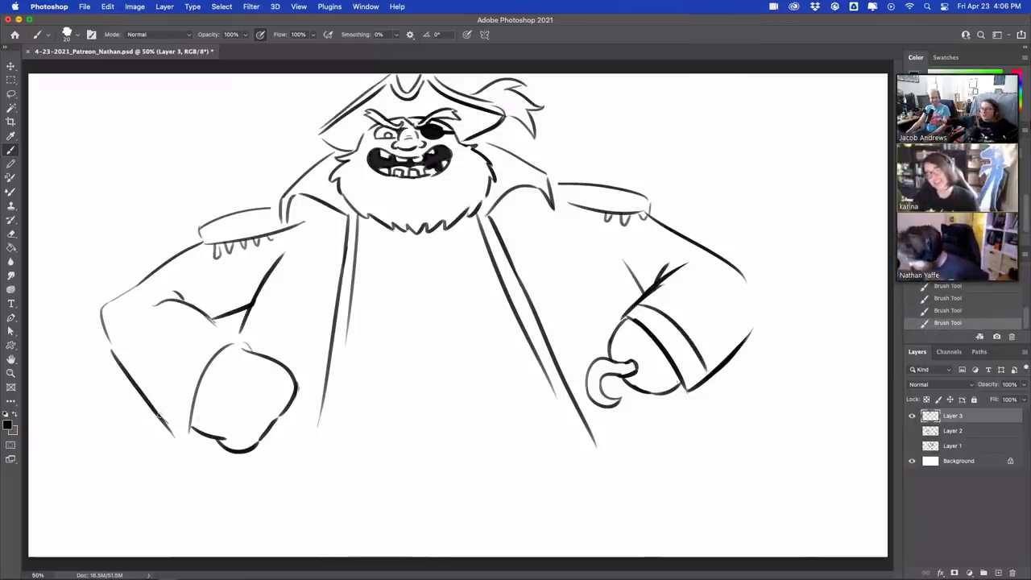
- Add a curved cuff band to the left sleeve, erase the overlapping lines beside it, and close the gap at the right elbow
mouse_move(153, 414)
left_mouse_down()
mouse_move(189, 444)
mouse_move(202, 429)
mouse_move(218, 323)
left_mouse_up()
key("super+z")
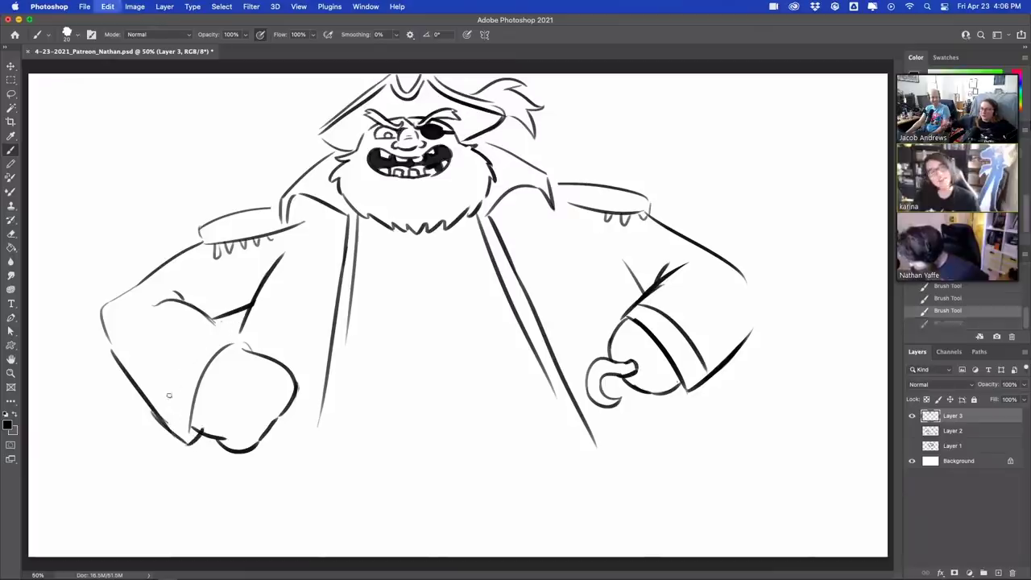
mouse_move(166, 424)
left_mouse_down()
mouse_move(232, 328)
mouse_move(246, 342)
left_mouse_up()
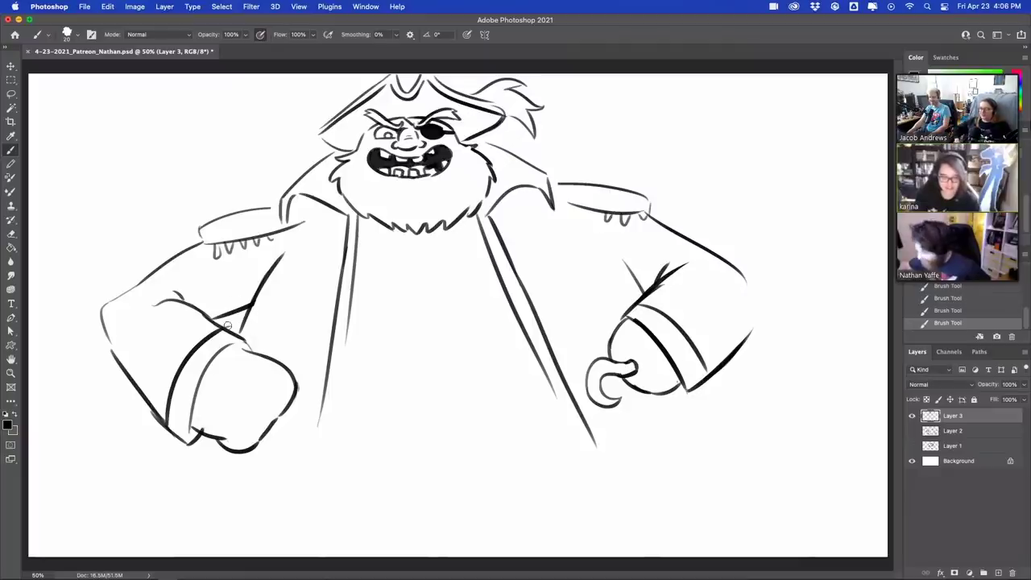
left_click_drag(225, 325, 245, 334)
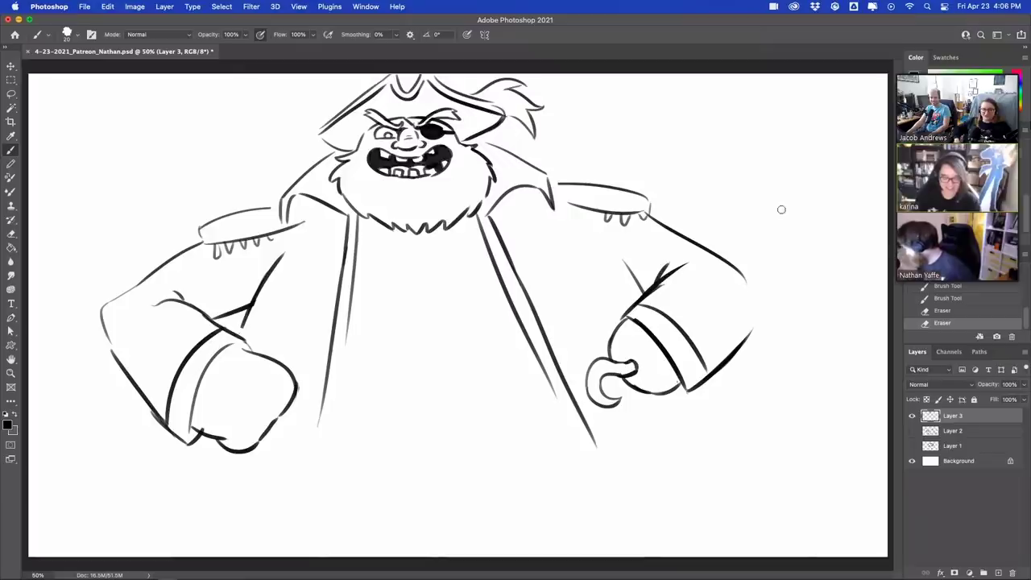
left_click_drag(743, 275, 753, 327)
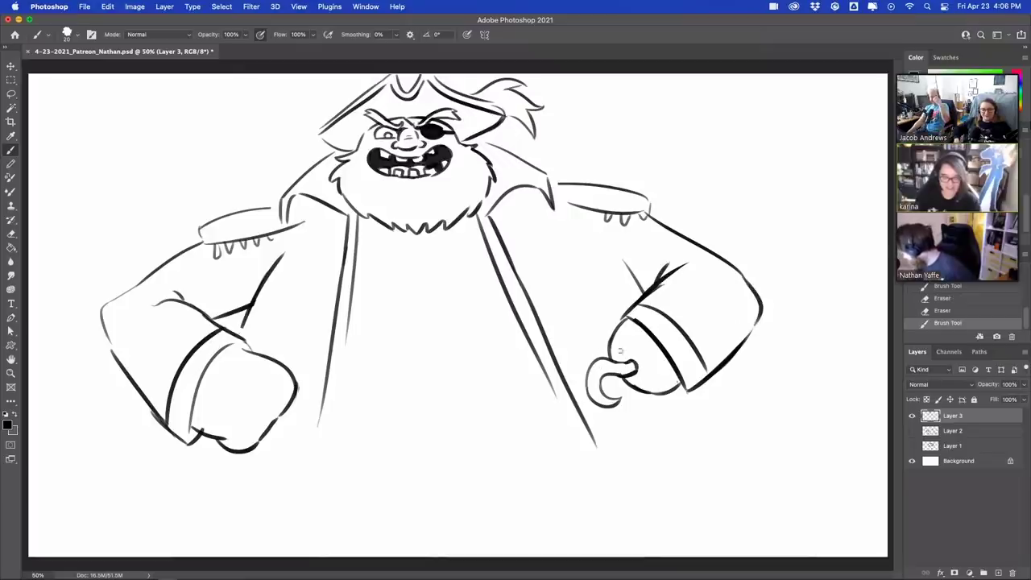
- Scale the pirate drawing down proportionally to about 91% of its size
left_click(12, 65)
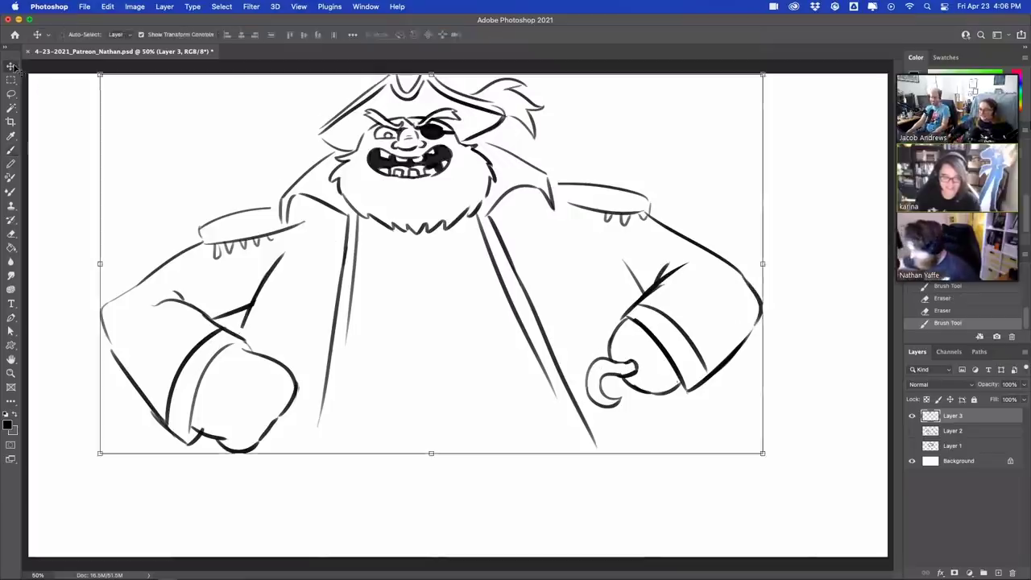
mouse_move(762, 453)
left_mouse_down()
mouse_move(743, 390)
mouse_move(689, 365)
mouse_move(699, 345)
left_mouse_up()
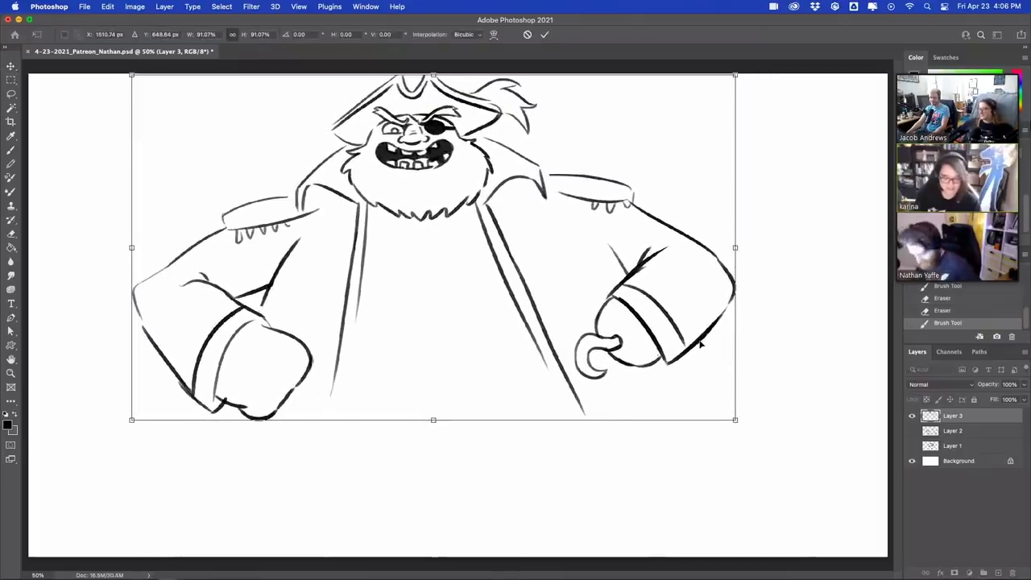
key("Return")
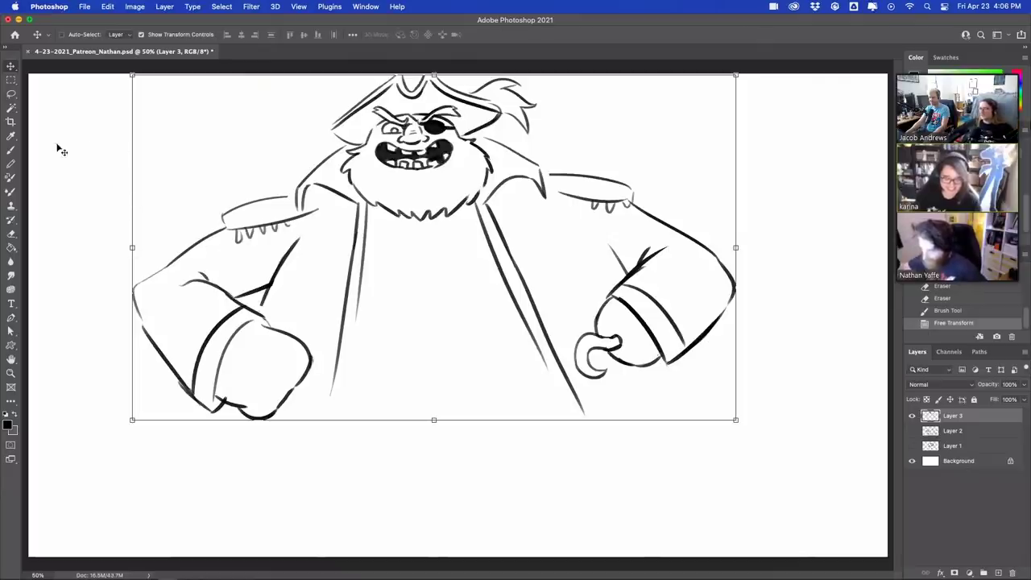
- Extend both front edges of the coat downward and draw flared coattail lines below both cuffs, erasing the left coattail line
left_click(11, 151)
left_click_drag(359, 302, 340, 410)
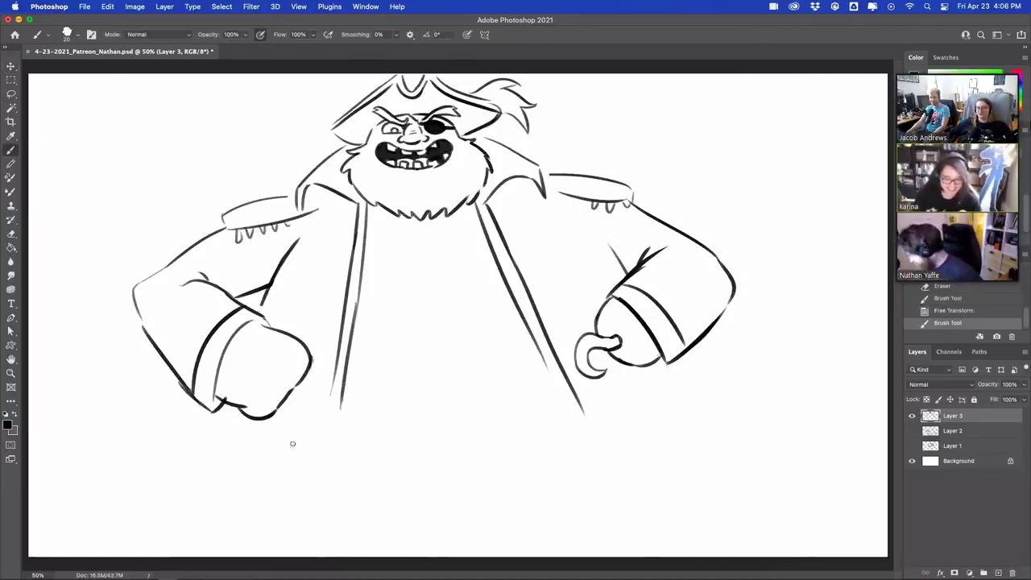
left_click_drag(206, 416, 132, 497)
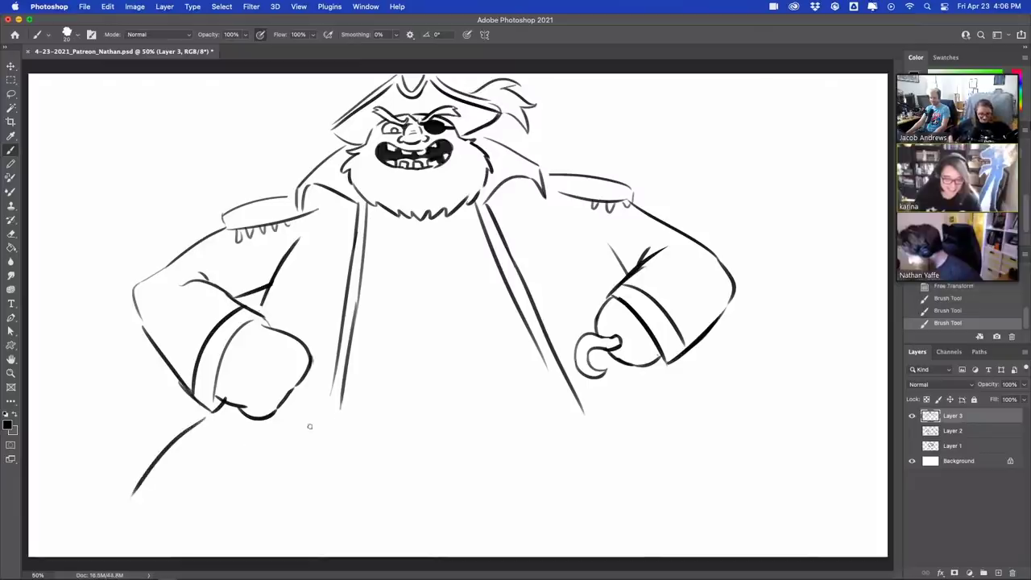
mouse_move(338, 410)
left_mouse_down()
mouse_move(319, 474)
mouse_move(311, 524)
left_mouse_up()
left_click_drag(547, 374, 592, 482)
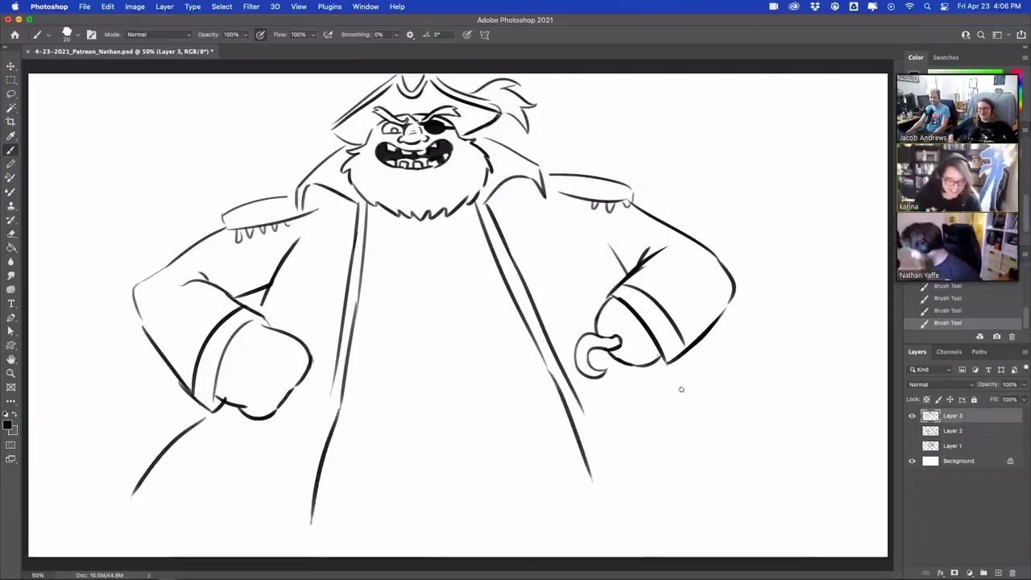
left_click_drag(687, 359, 803, 442)
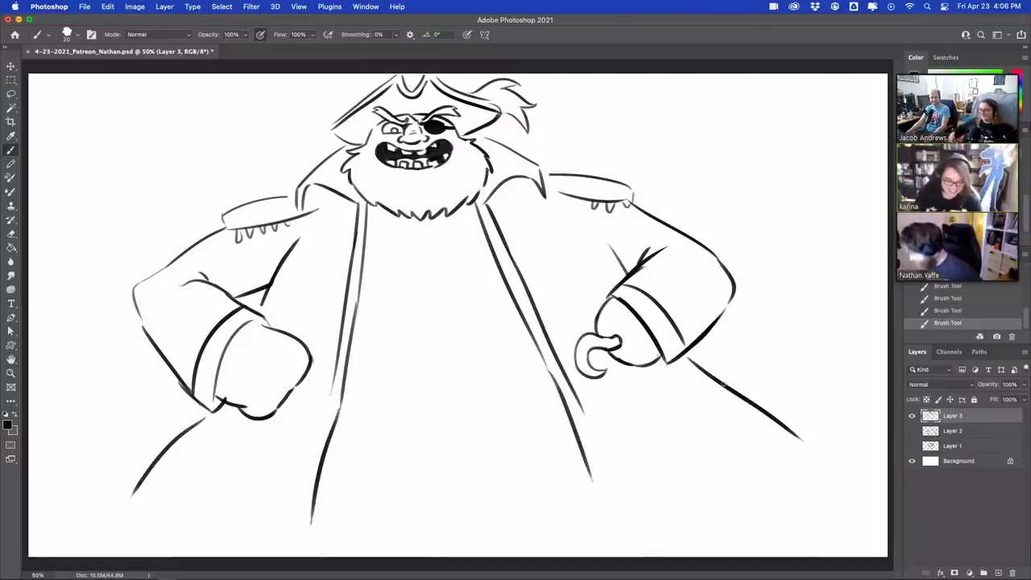
mouse_move(203, 419)
left_mouse_down()
mouse_move(141, 480)
mouse_move(198, 426)
mouse_move(162, 470)
left_mouse_up()
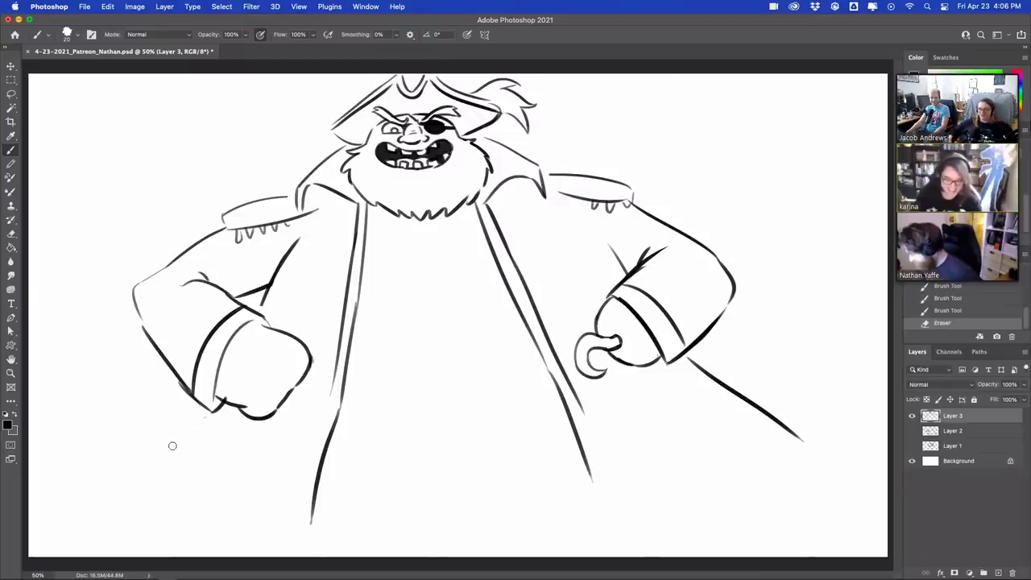
- Strengthen the left sleeve's outer edge and refine both epaulettes with cleaner ends and additional fringe
left_click_drag(134, 293, 173, 367)
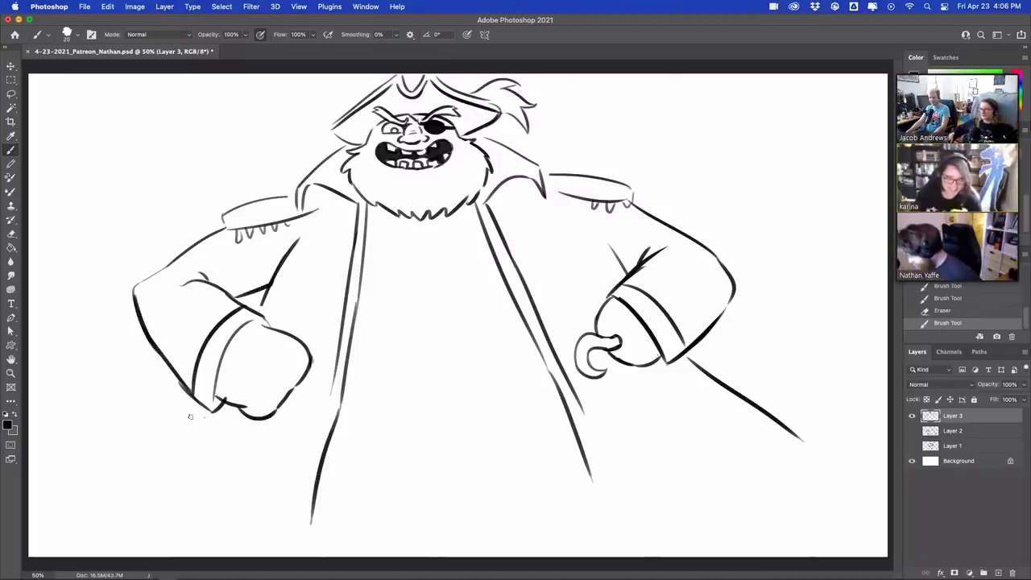
mouse_move(224, 215)
left_mouse_down()
mouse_move(239, 242)
mouse_move(243, 230)
left_mouse_up()
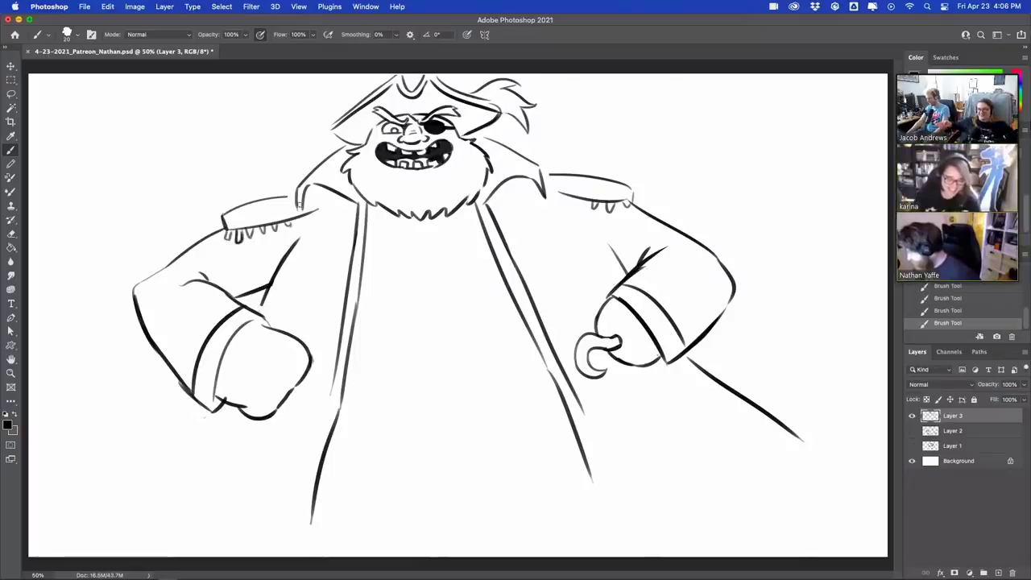
mouse_move(296, 195)
left_mouse_down()
mouse_move(308, 220)
mouse_move(311, 198)
left_mouse_up()
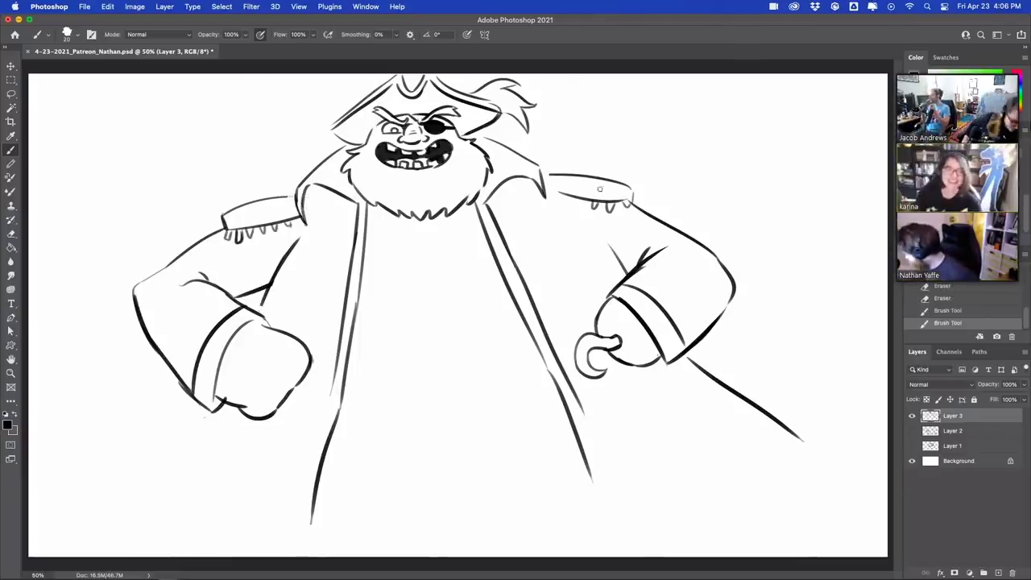
mouse_move(582, 195)
left_mouse_down()
mouse_move(586, 207)
mouse_move(570, 206)
mouse_move(636, 199)
mouse_move(631, 211)
left_mouse_up()
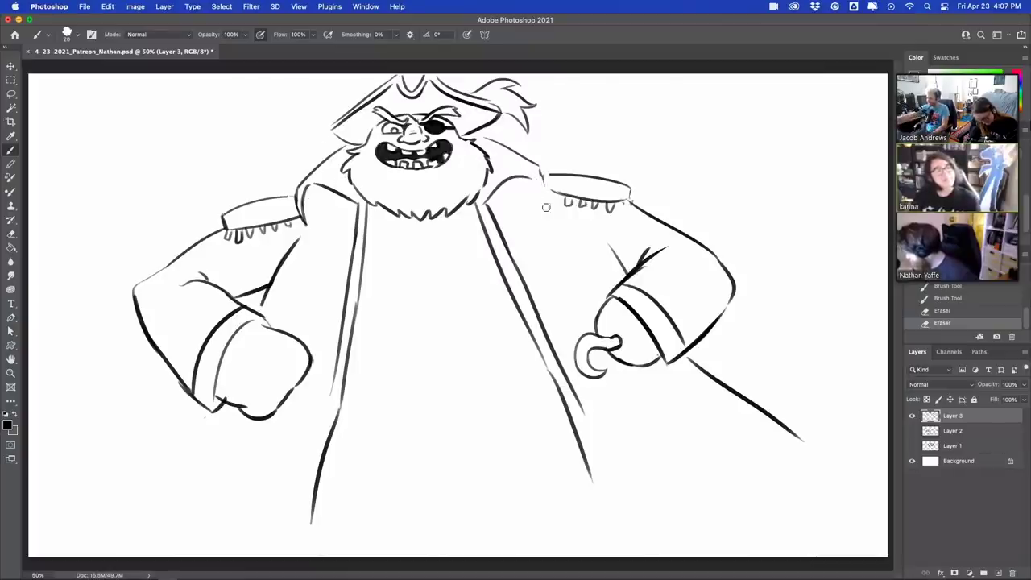
- Erase the old collar points and redraw the left lapel's outer edge as a slanted line beside the epaulette
mouse_move(311, 206)
left_mouse_down()
mouse_move(304, 215)
mouse_move(295, 201)
mouse_move(319, 226)
left_mouse_up()
key("b")
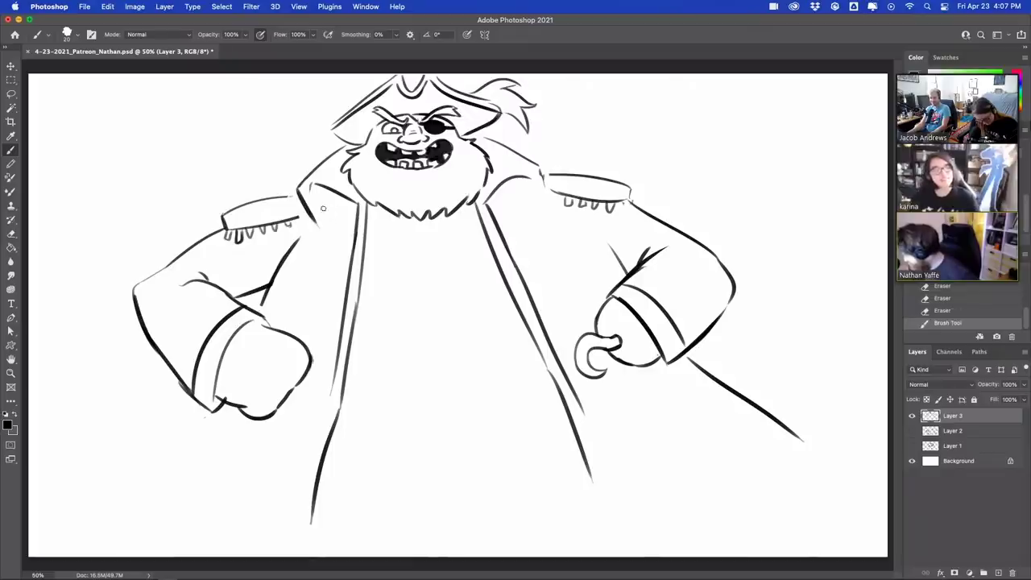
- Draw the coat collar's pointed lapels on both sides and extend the two fringed epaulettes to meet the collar
mouse_move(538, 178)
left_mouse_down()
mouse_move(520, 211)
mouse_move(548, 171)
mouse_move(548, 185)
left_mouse_up()
key("e")
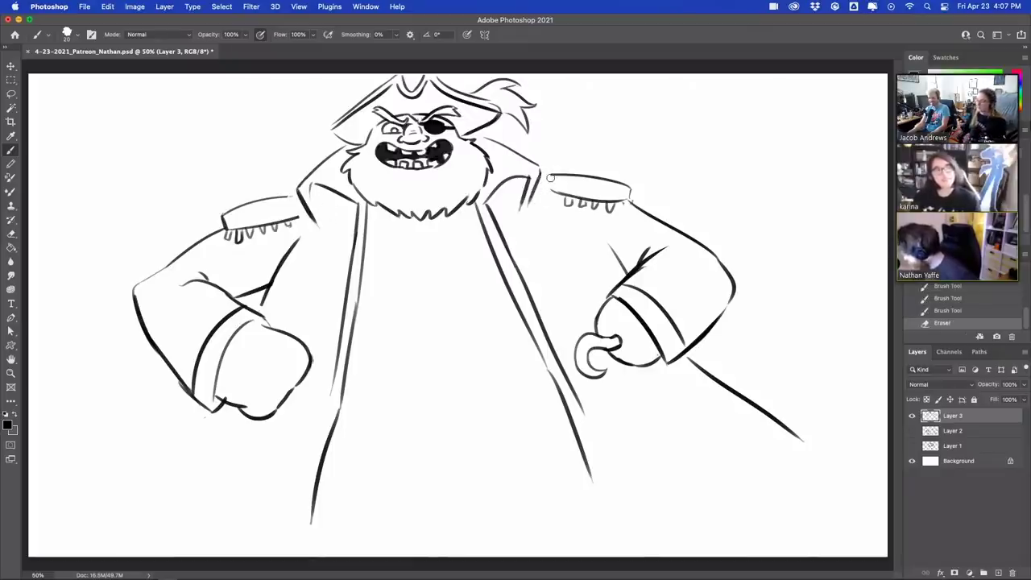
key("b")
left_click_drag(319, 229, 327, 201)
left_click_drag(526, 193, 524, 214)
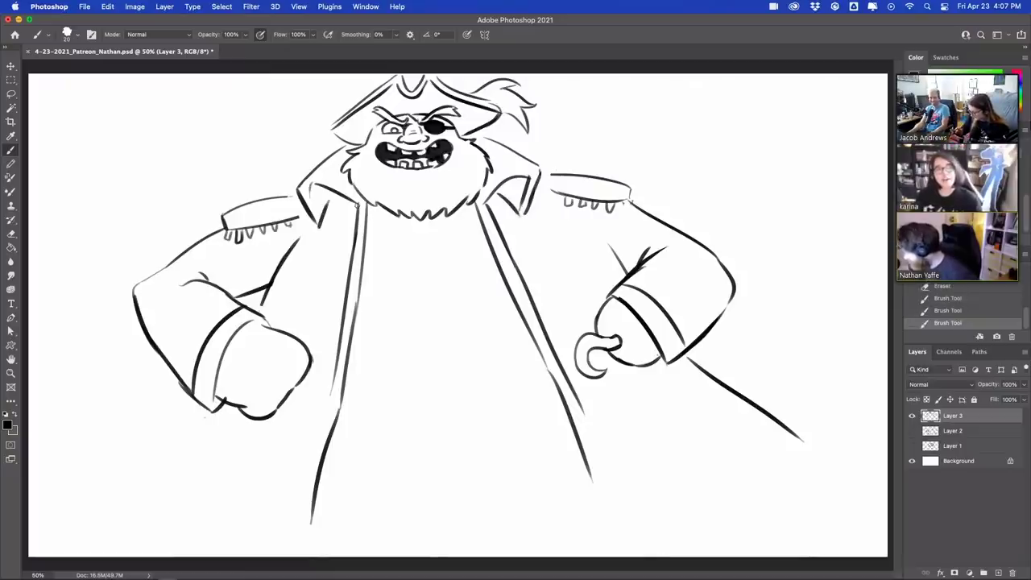
mouse_move(296, 217)
left_mouse_down()
mouse_move(306, 212)
mouse_move(300, 219)
left_mouse_up()
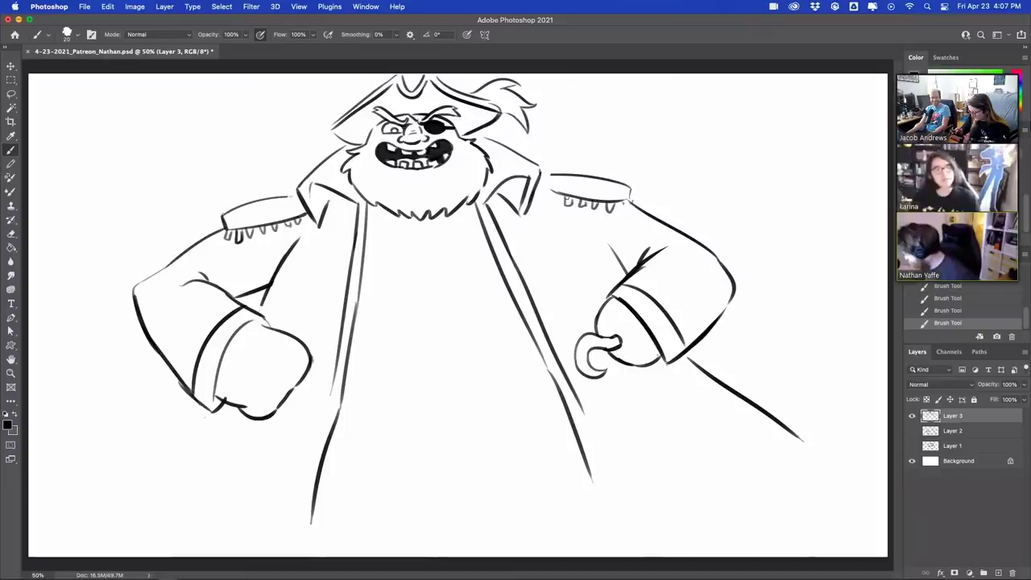
mouse_move(549, 191)
left_mouse_down()
mouse_move(538, 195)
mouse_move(586, 173)
left_mouse_up()
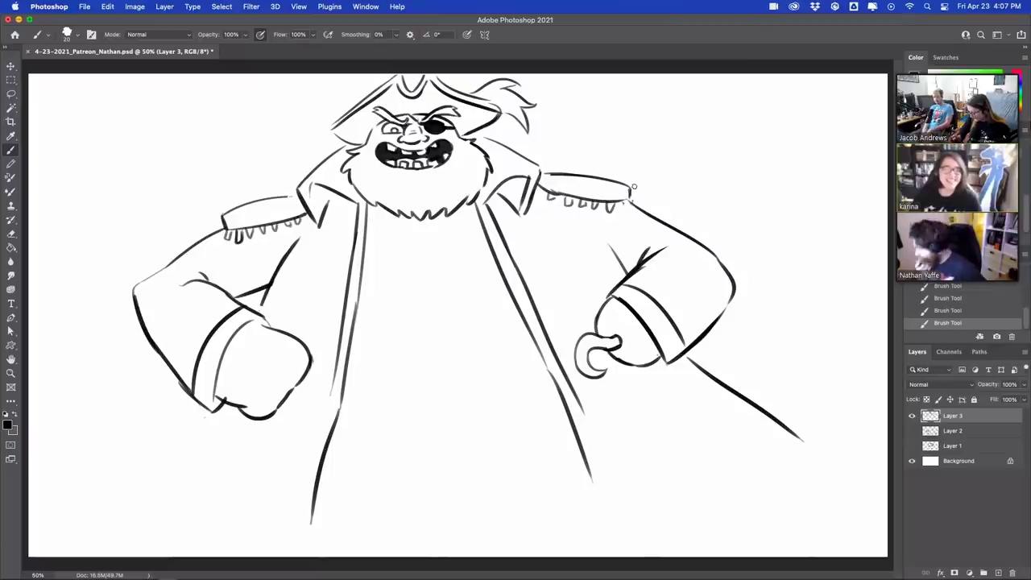
- Draw the flared coat tails below both arms and extend the coat's front edges downward
mouse_move(194, 412)
left_mouse_down()
mouse_move(92, 453)
mouse_move(126, 502)
mouse_move(139, 548)
left_mouse_up()
left_click_drag(588, 449, 596, 525)
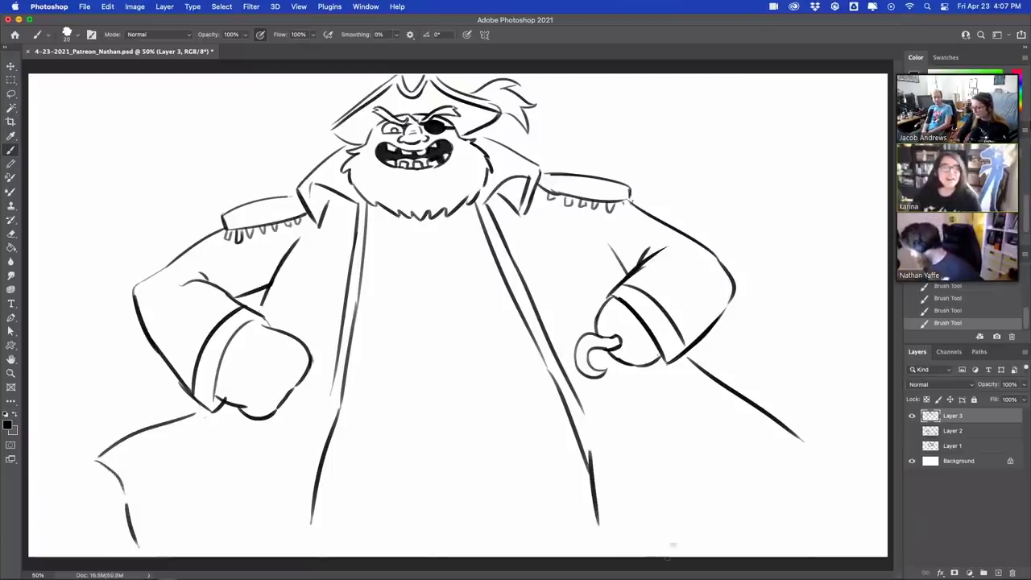
left_click_drag(670, 554, 814, 475)
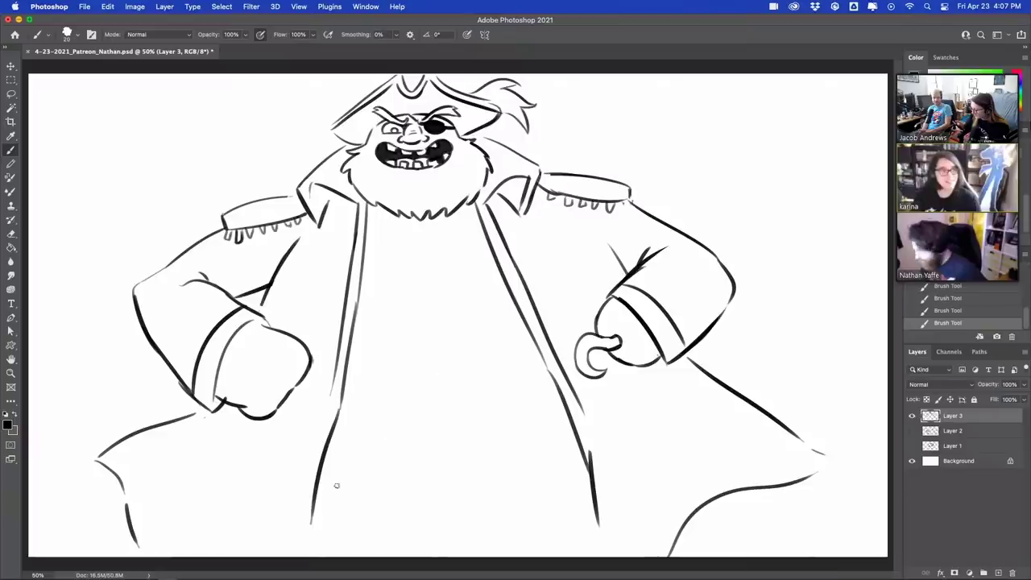
left_click_drag(310, 547, 319, 491)
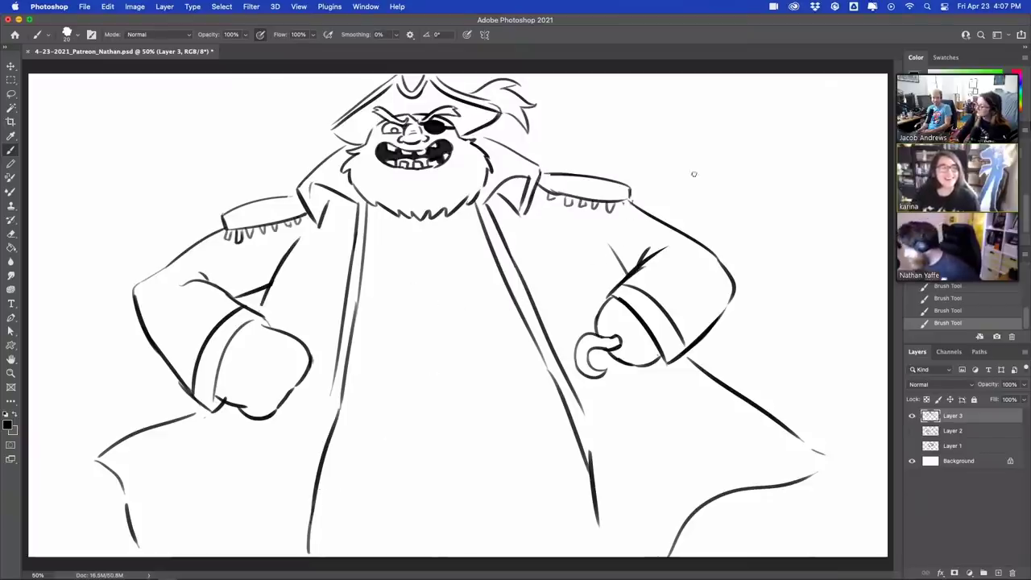
- Draw two curved lines across the chest and belly and an upward-arching waistline between the coat's front edges
left_click_drag(357, 329, 510, 316)
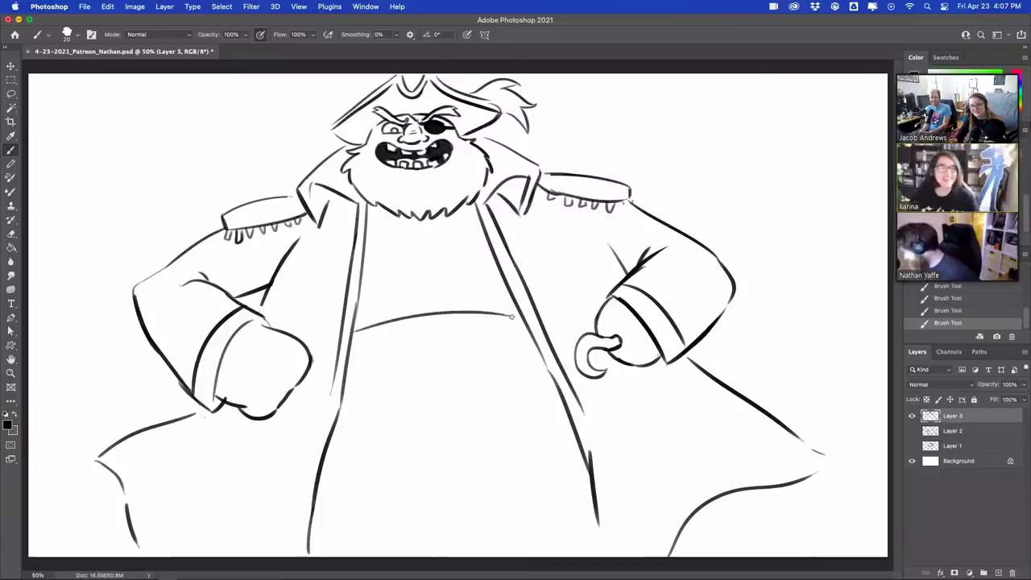
left_click_drag(391, 268, 473, 255)
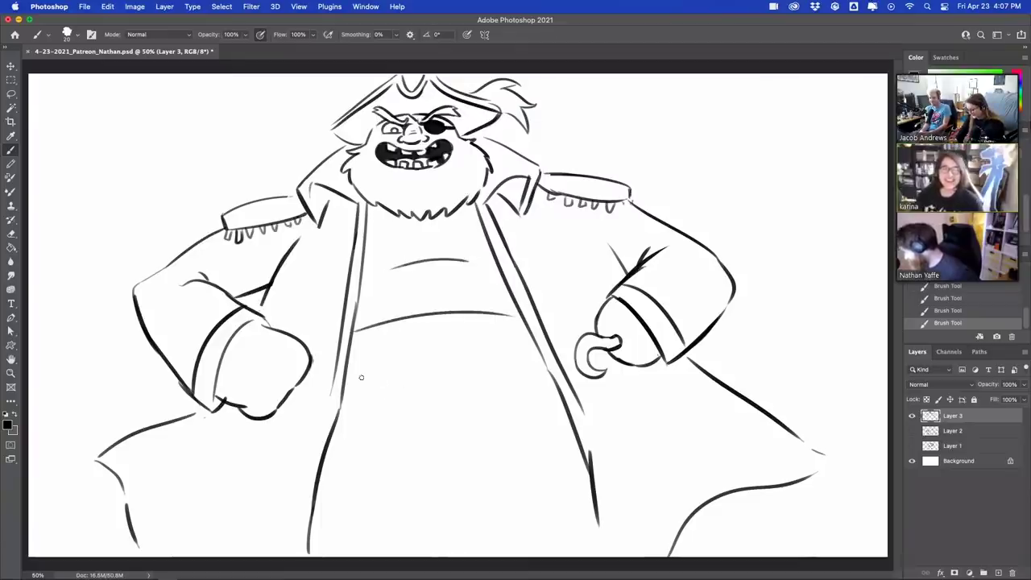
left_click_drag(348, 380, 532, 383)
key("super+z")
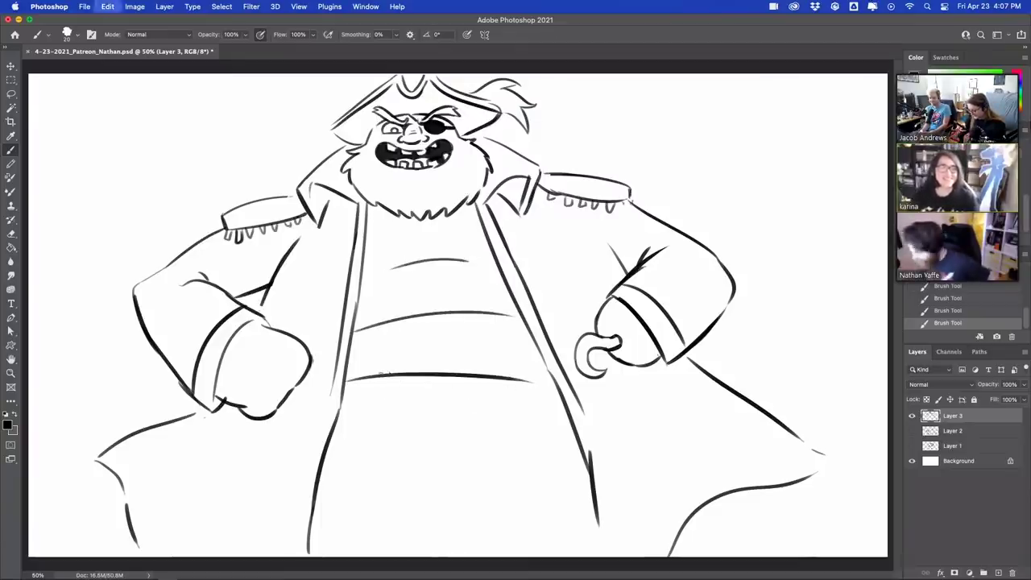
left_click_drag(348, 383, 527, 371)
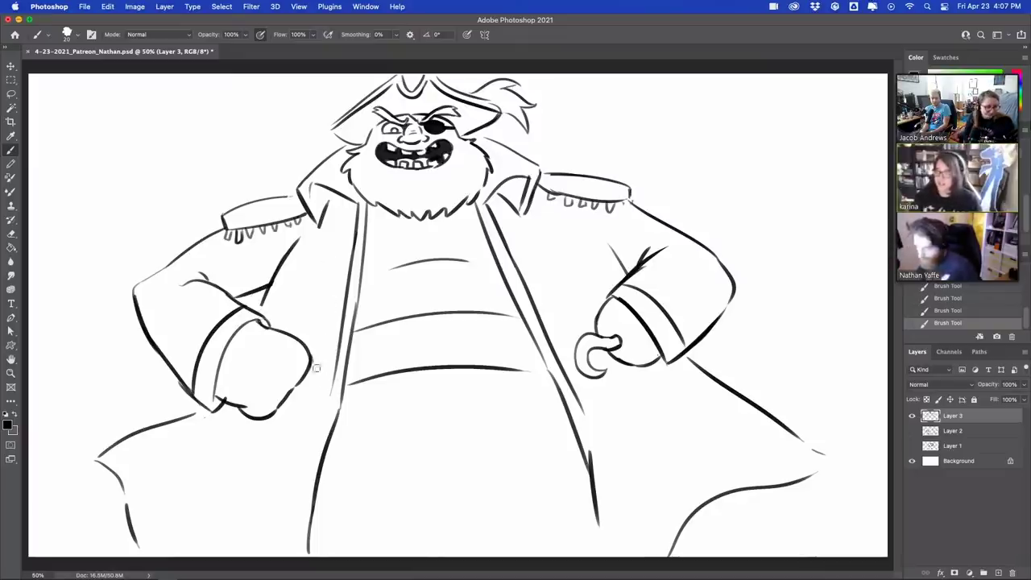
- Erase the outer edge of the closed fist and redraw it with rounded knuckle bumps
left_click(300, 324)
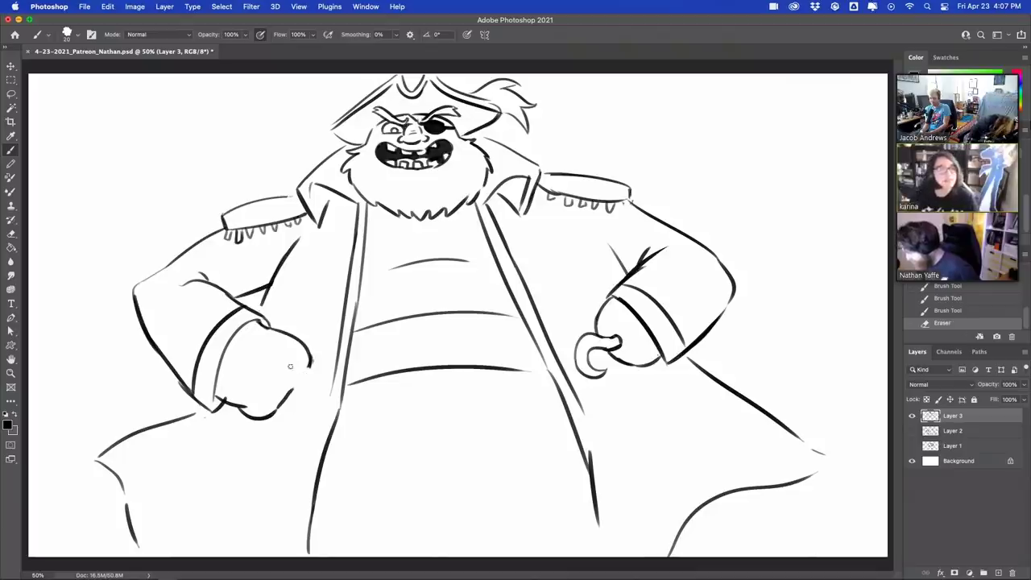
left_click_drag(300, 382, 309, 356)
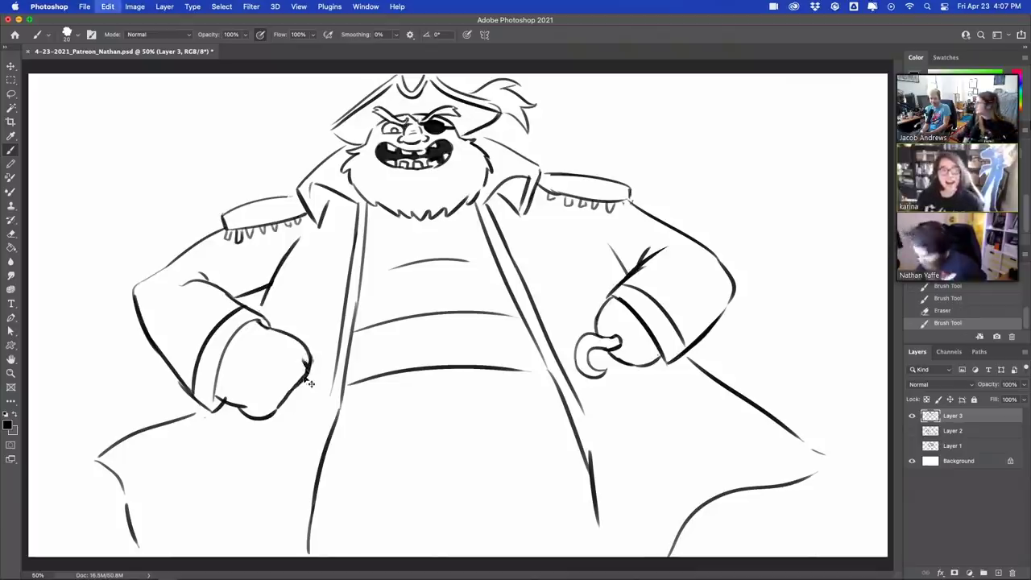
key("super+z")
left_click_drag(292, 390, 310, 357)
key("super+z")
key("super+z")
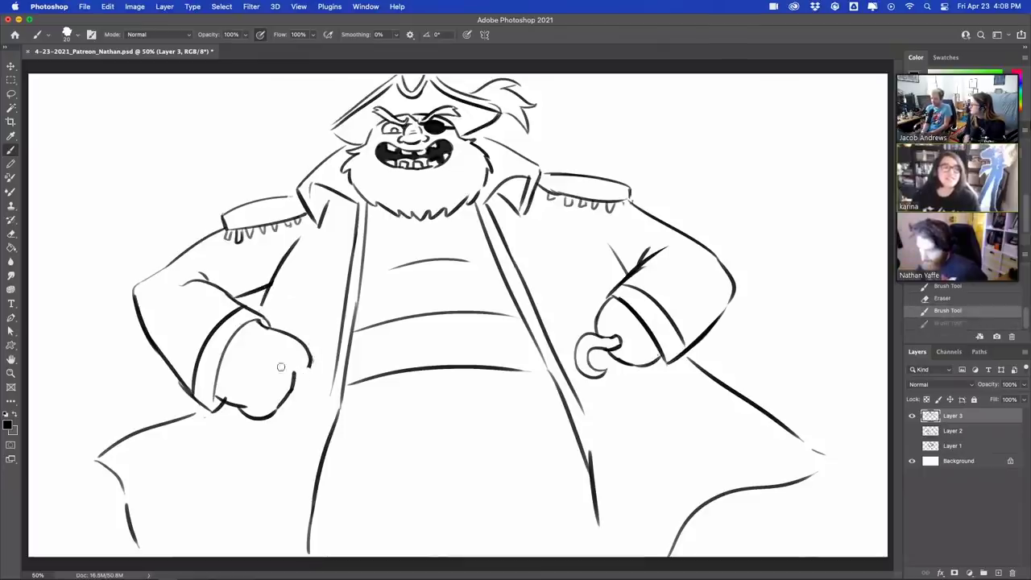
mouse_move(295, 371)
left_mouse_down()
mouse_move(278, 408)
mouse_move(311, 358)
left_mouse_up()
key("super+z")
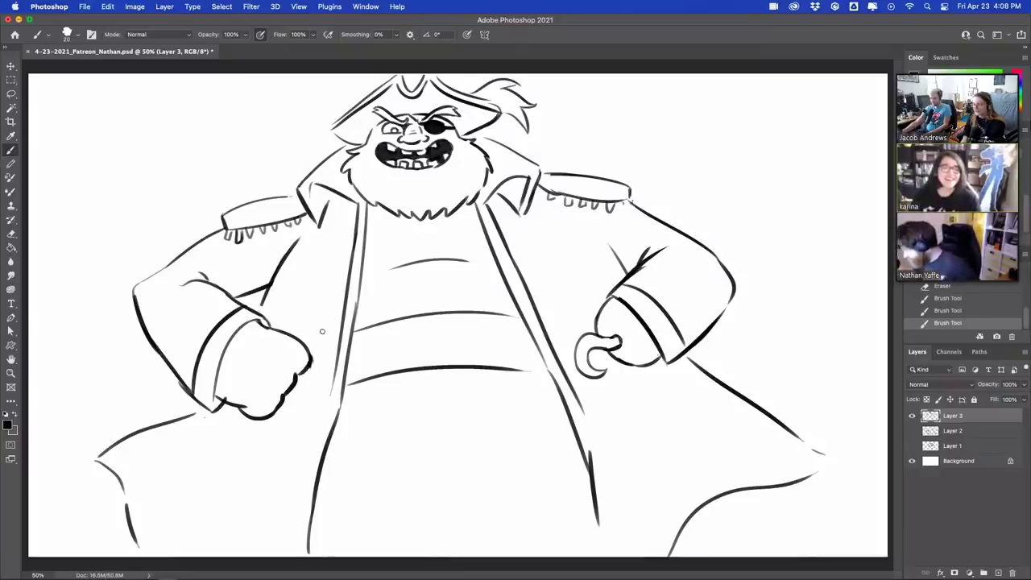
- Draw thin cheek lines along the top of the beard beside the grinning mouth
mouse_move(456, 140)
left_mouse_down()
mouse_move(466, 142)
mouse_move(456, 136)
left_mouse_up()
left_click_drag(446, 139, 456, 134)
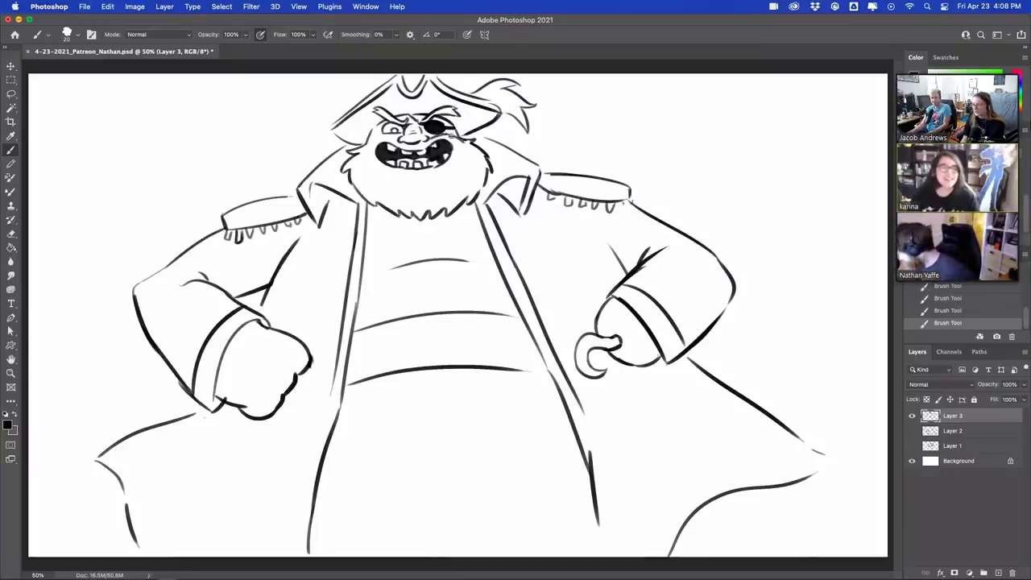
key("super+z")
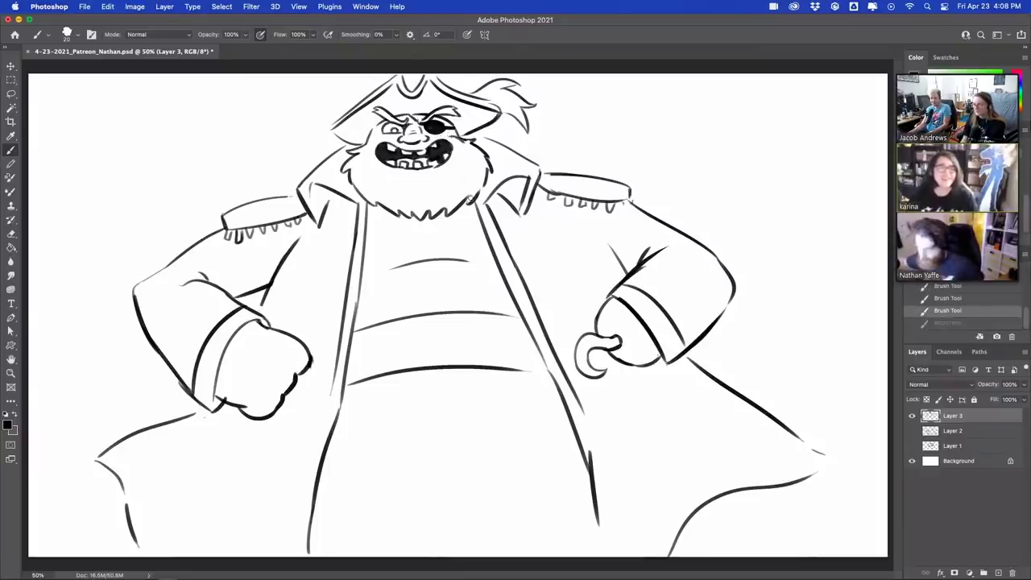
left_click_drag(430, 138, 464, 143)
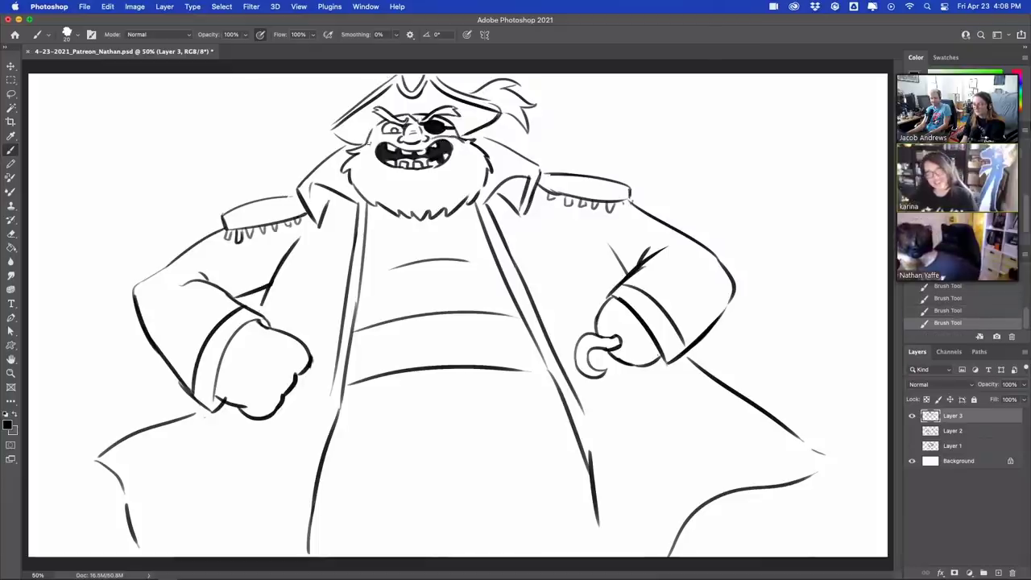
- Add short hair strokes inside the beard along its sides and lower edge
left_click_drag(356, 176, 364, 192)
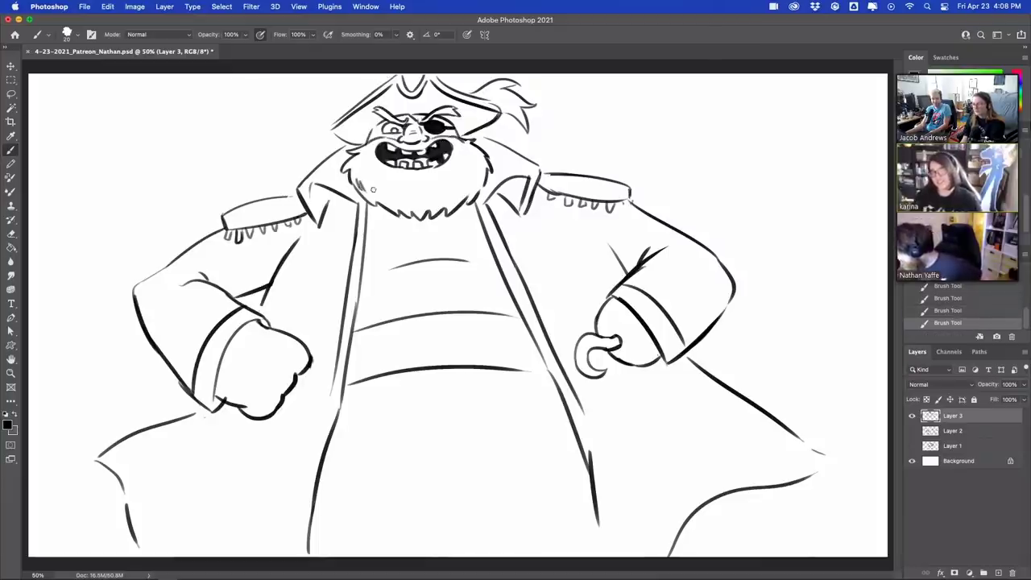
left_click_drag(459, 198, 480, 171)
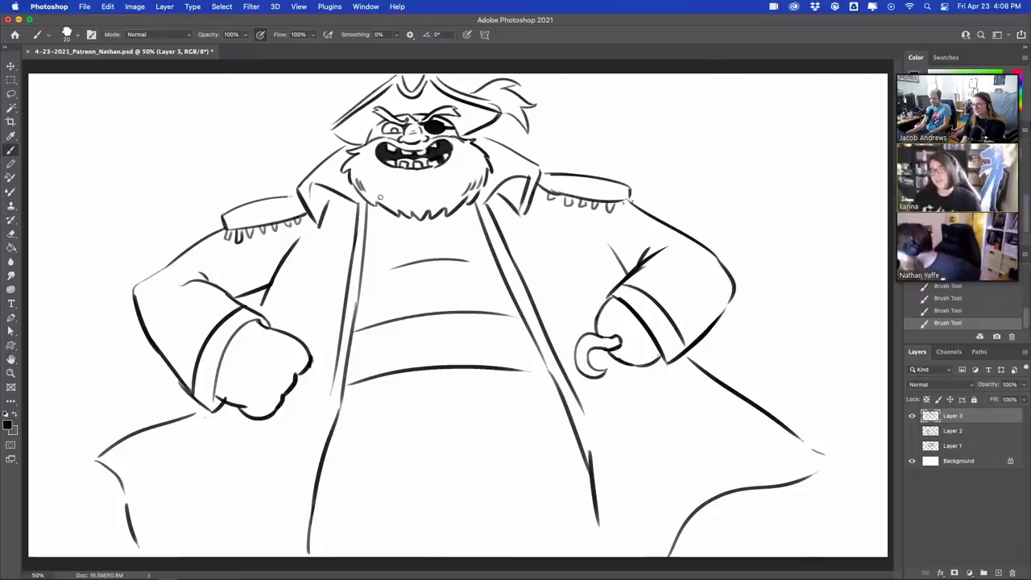
key("super+z")
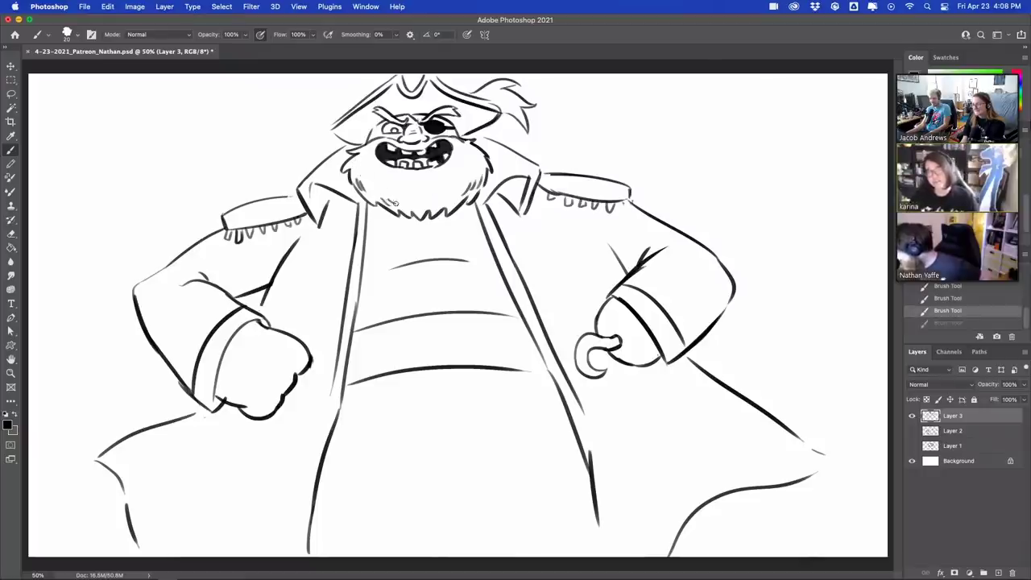
left_click_drag(364, 186, 415, 210)
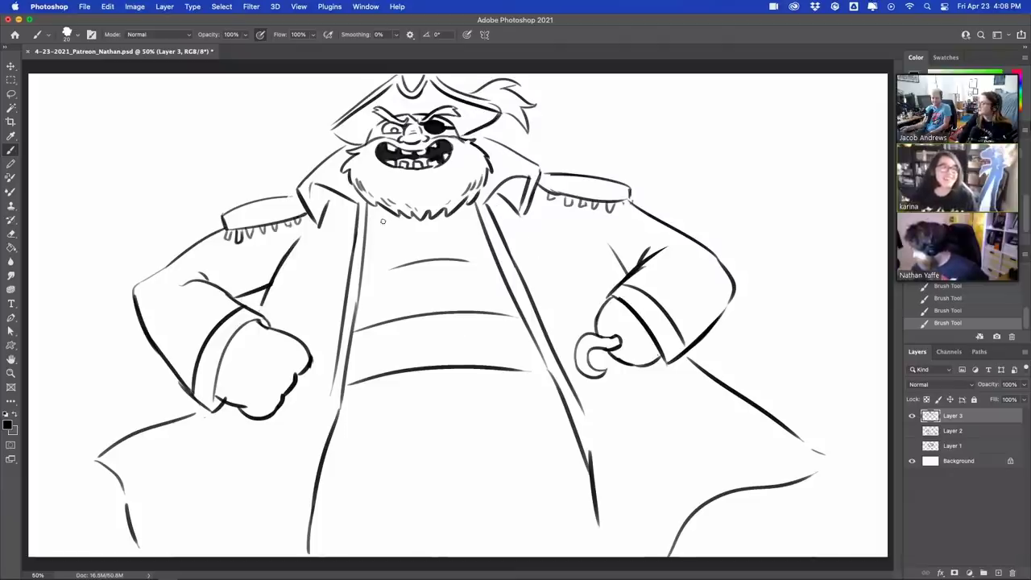
- Draw a V-shaped neckline under the beard and curved horizontal stripes across the shirt down to the belly line
mouse_move(371, 214)
left_mouse_down()
mouse_move(467, 242)
mouse_move(461, 223)
mouse_move(436, 238)
mouse_move(476, 212)
left_mouse_up()
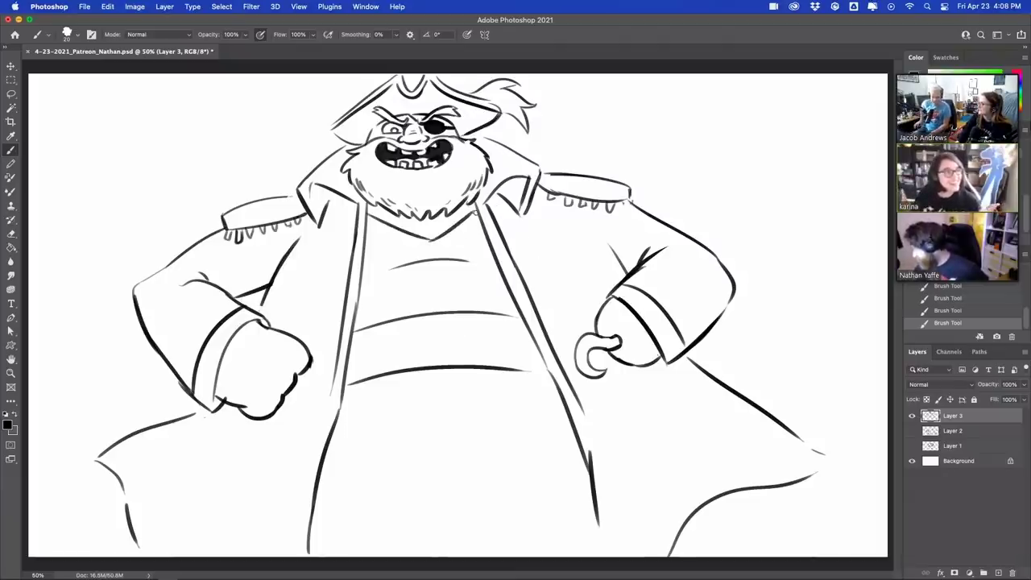
left_click_drag(360, 301, 503, 300)
key("super+z")
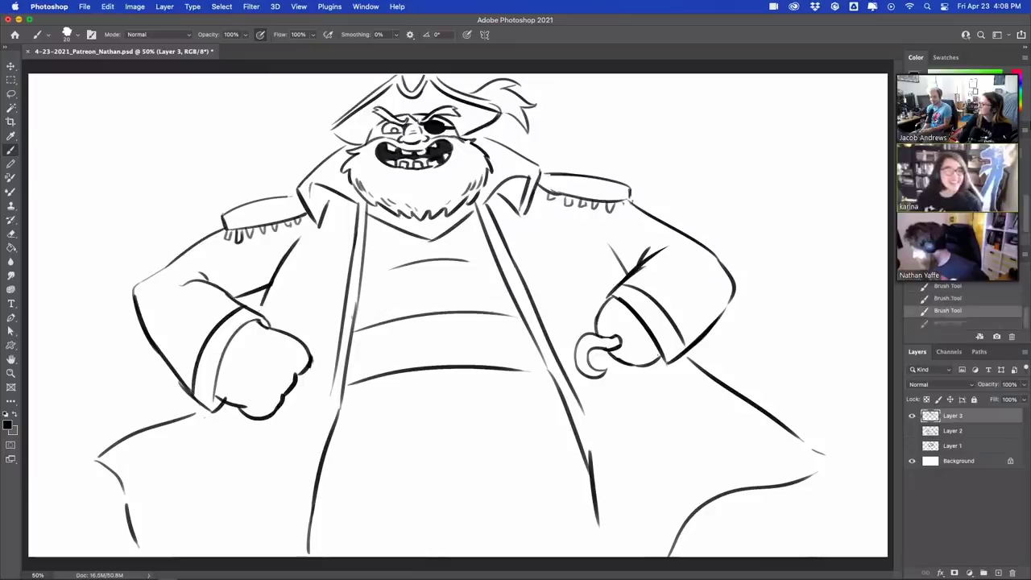
left_click_drag(356, 306, 530, 299)
key("super+z")
left_click_drag(359, 312, 516, 303)
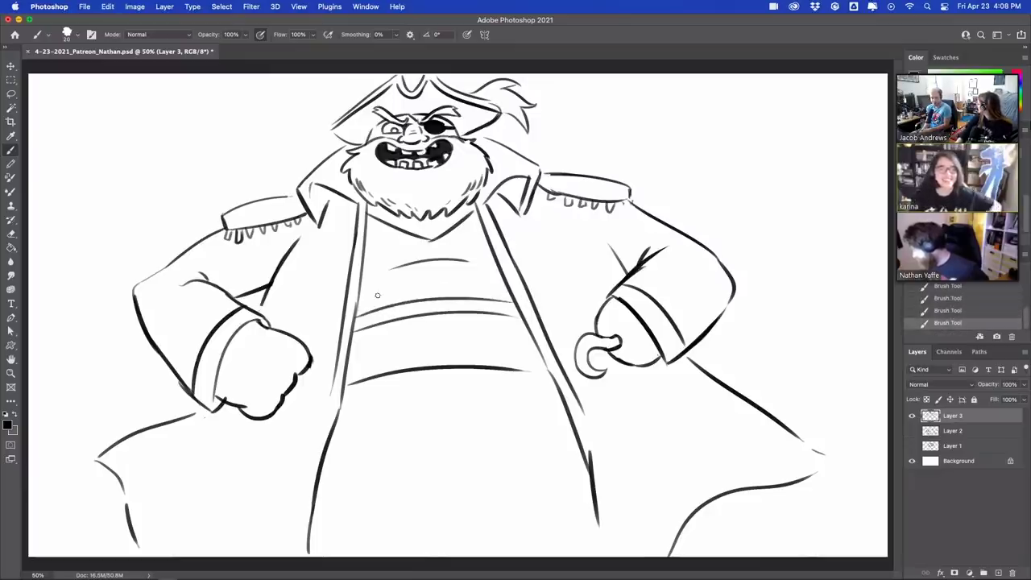
left_click_drag(358, 292, 506, 287)
key("super+z")
left_click_drag(359, 292, 502, 283)
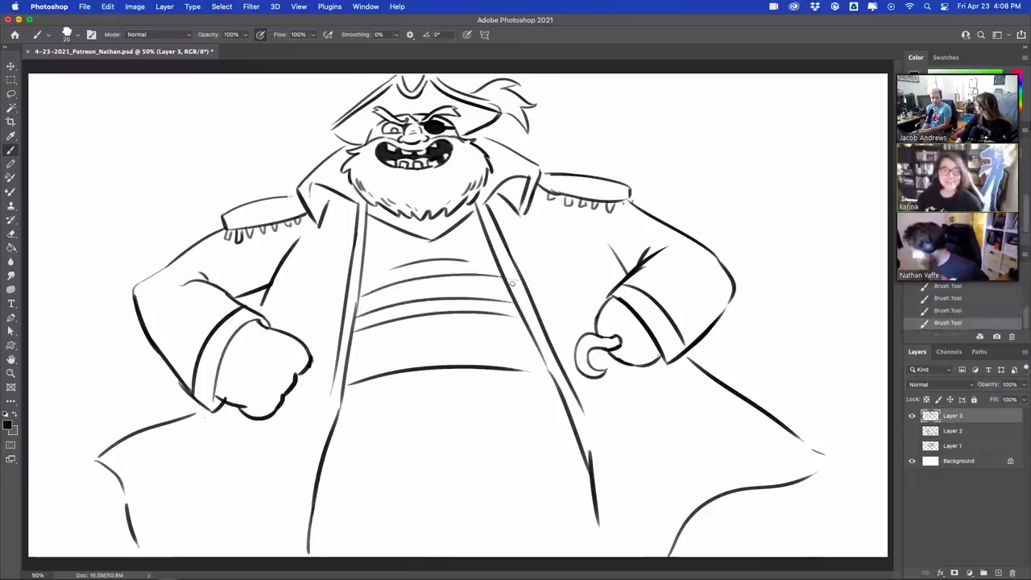
key("super+z")
left_click_drag(364, 293, 487, 274)
key("super+z")
mouse_move(359, 295)
left_mouse_down()
mouse_move(501, 282)
mouse_move(470, 260)
mouse_move(499, 269)
left_mouse_up()
mouse_move(359, 261)
left_mouse_down()
mouse_move(455, 242)
mouse_move(363, 260)
mouse_move(482, 253)
left_mouse_up()
key("super+z")
left_click_drag(365, 248, 487, 235)
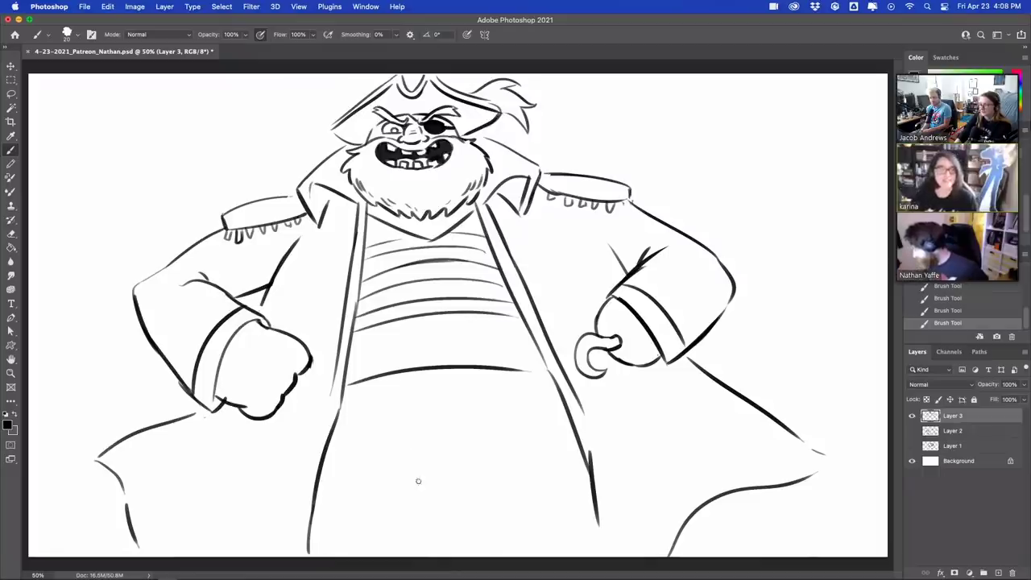
- Draw the trousers' crotch line and a slightly curved centre seam running down to it from the waistline
mouse_move(411, 487)
left_mouse_down()
mouse_move(512, 480)
mouse_move(400, 511)
left_mouse_up()
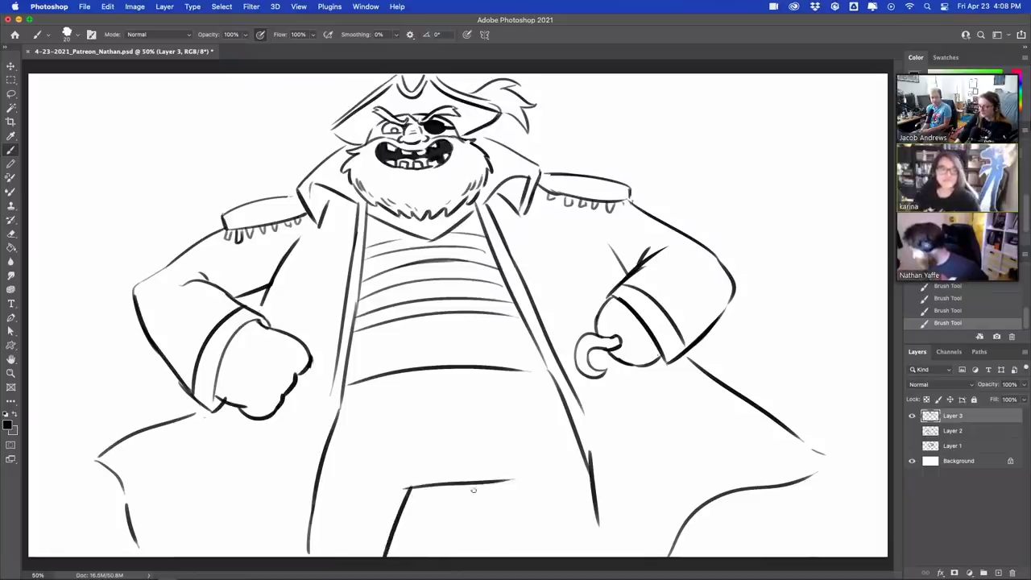
key("super+z")
left_click_drag(441, 374, 447, 473)
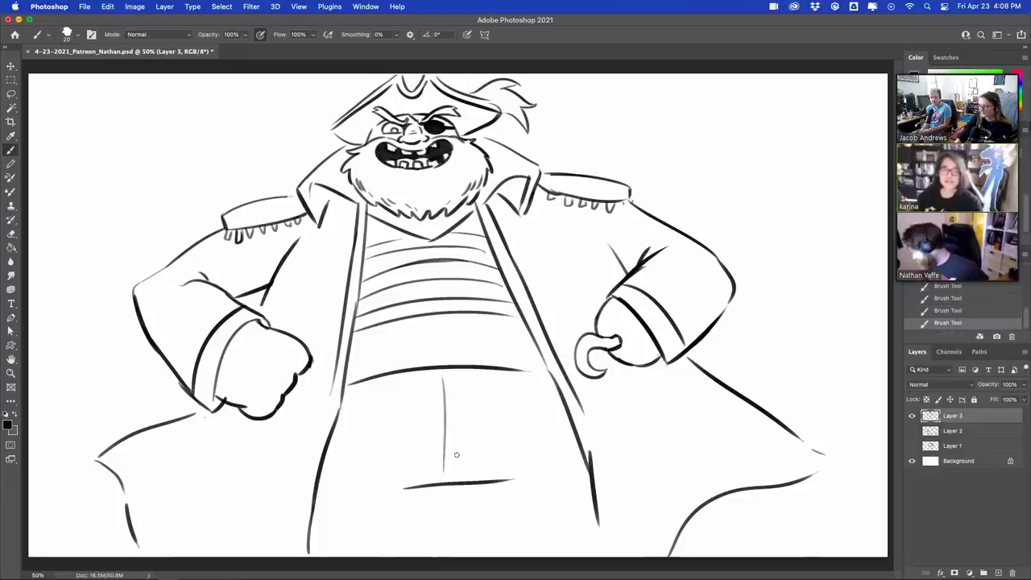
key("super+z")
mouse_move(439, 373)
left_mouse_down()
mouse_move(448, 481)
mouse_move(401, 541)
left_mouse_up()
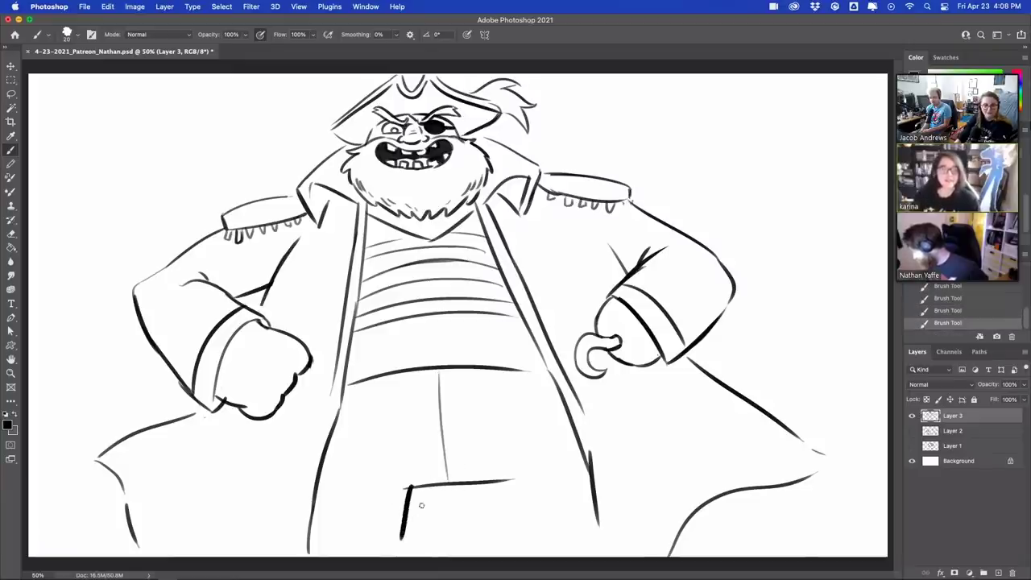
key("super+z")
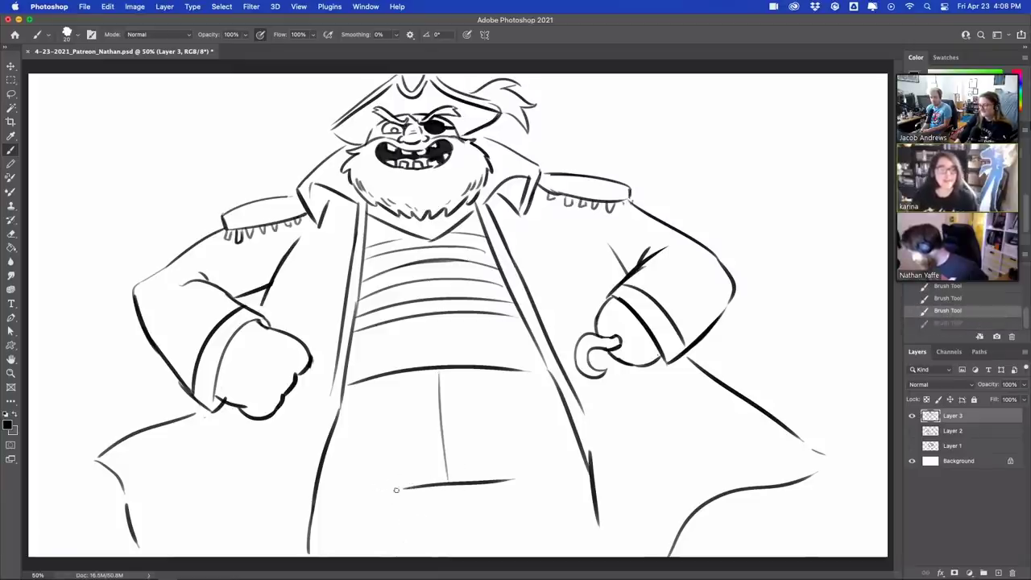
- Draw both inner trouser legs below the crotch line, erasing and redrawing the fold at the top of the fist-side leg
mouse_move(377, 486)
left_mouse_down()
mouse_move(409, 495)
mouse_move(396, 556)
left_mouse_up()
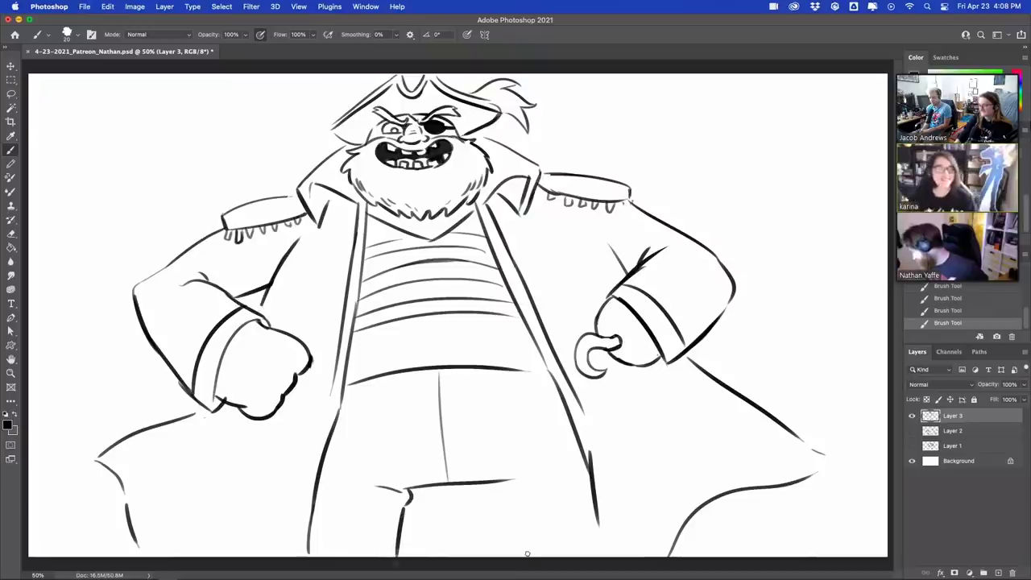
left_click_drag(505, 481, 528, 554)
key("e")
mouse_move(377, 487)
left_mouse_down()
mouse_move(418, 485)
mouse_move(409, 485)
mouse_move(407, 515)
left_mouse_up()
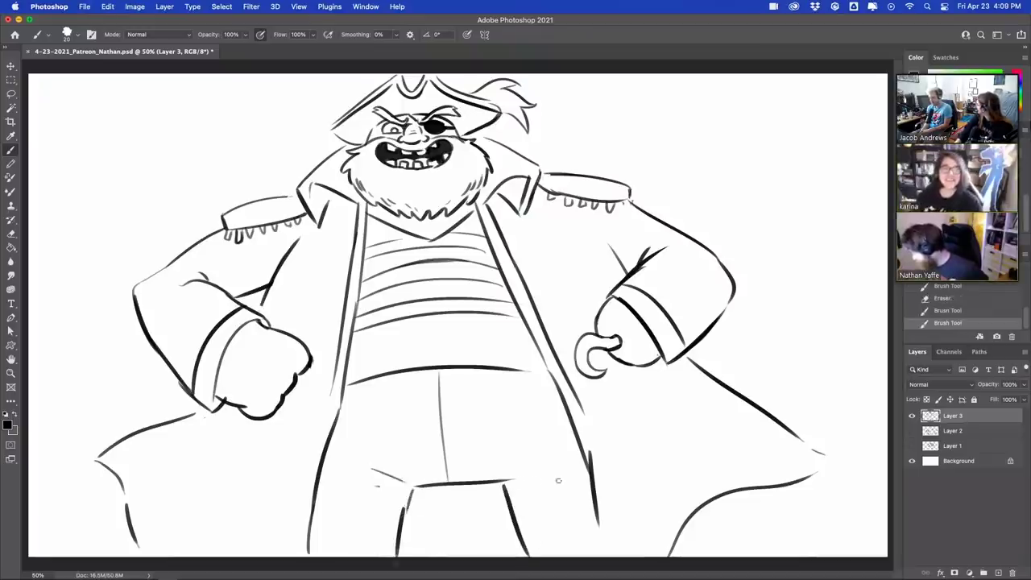
- Extend the hook-side front edge of the coat down toward the canvas's lower edge
left_click_drag(596, 493, 601, 546)
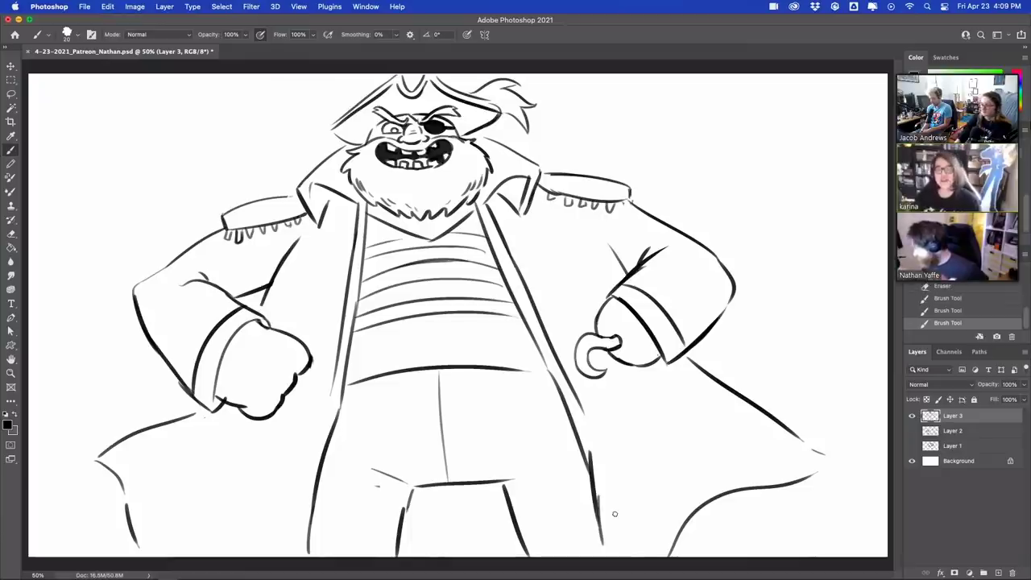
left_click_drag(185, 513, 250, 480)
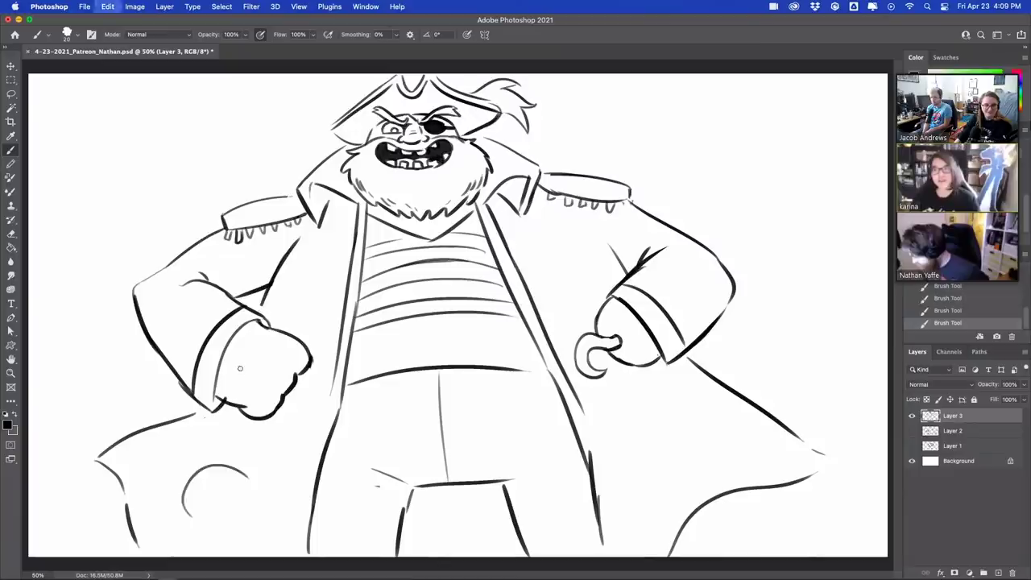
key("super+z")
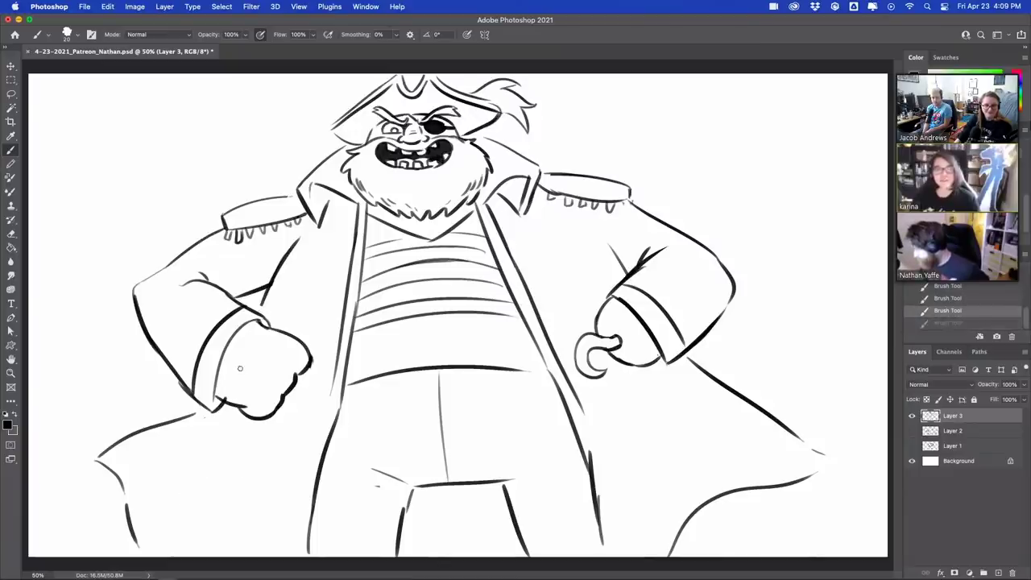
- Sketch a curved sword-guard line across the hook side of the shirt down to the waistline
left_click_drag(474, 288, 502, 362)
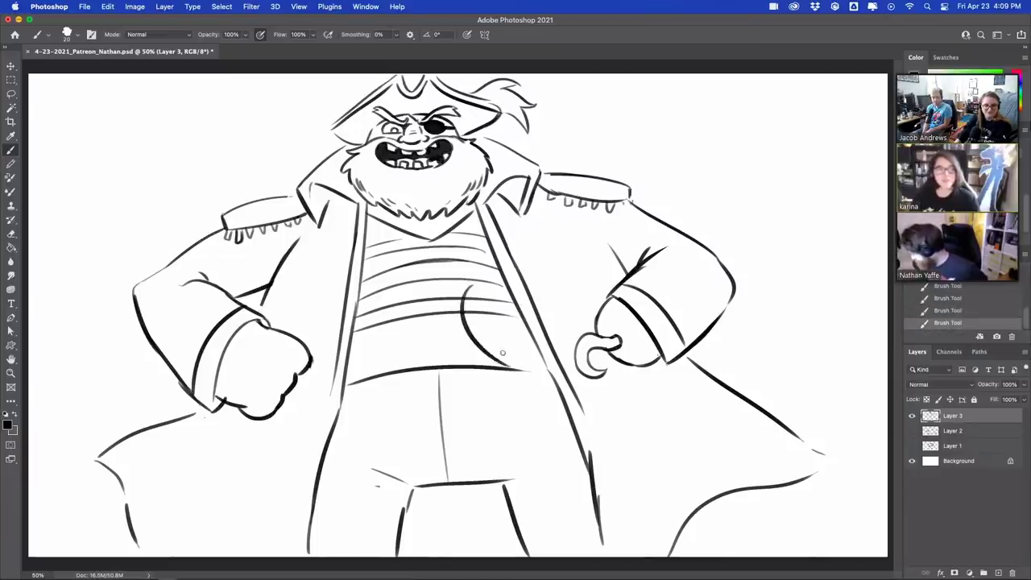
key("super+z")
left_click_drag(457, 282, 517, 371)
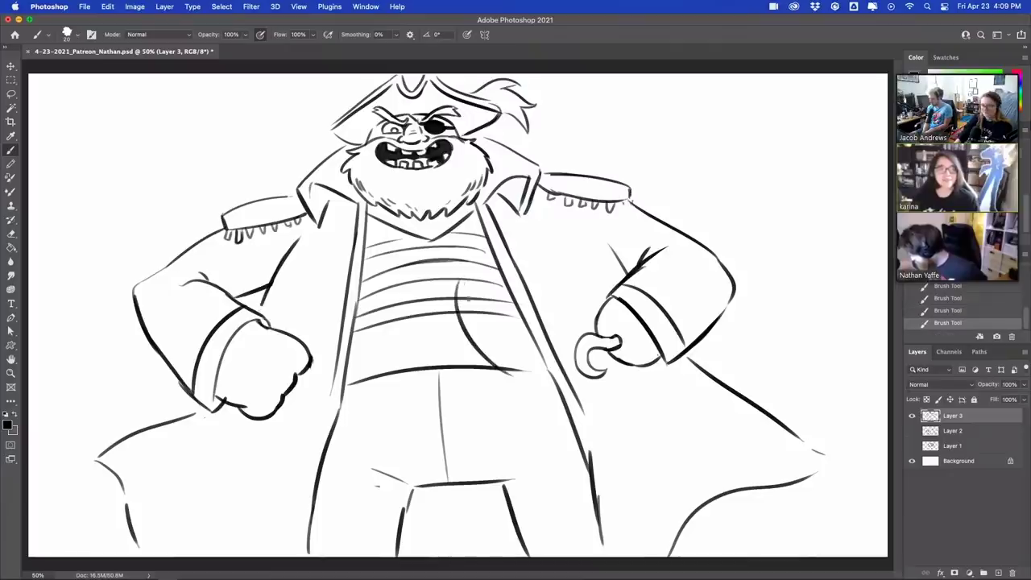
- Draw the belt's upper edge on the fist side and start a rounded buckle, erasing the waistline inside it
left_click_drag(349, 360, 421, 338)
key("super+z")
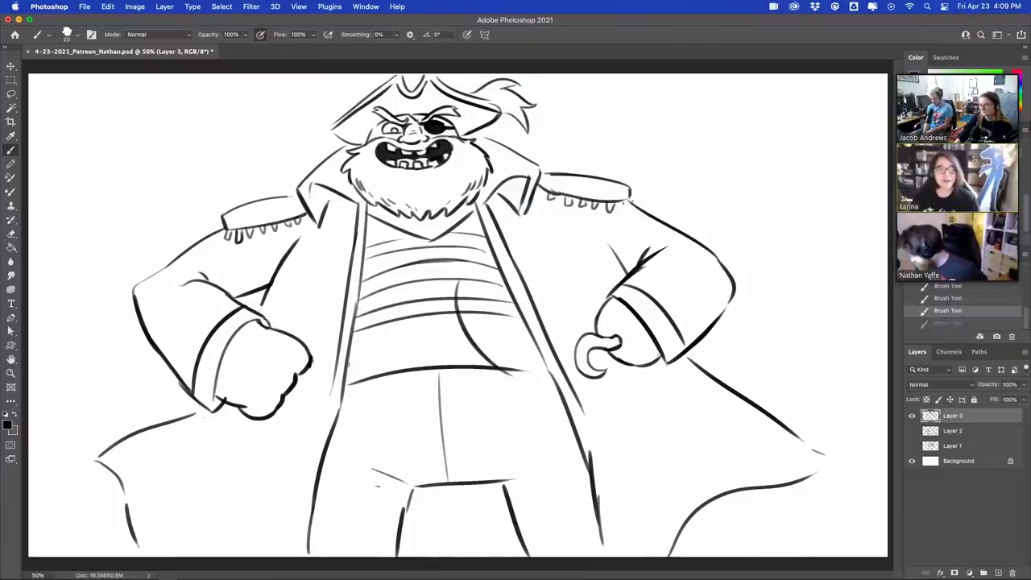
mouse_move(349, 358)
left_mouse_down()
mouse_move(407, 348)
mouse_move(447, 385)
left_mouse_up()
mouse_move(422, 331)
left_mouse_down()
mouse_move(460, 344)
mouse_move(431, 348)
mouse_move(436, 373)
mouse_move(422, 379)
mouse_move(468, 367)
left_mouse_up()
key("e")
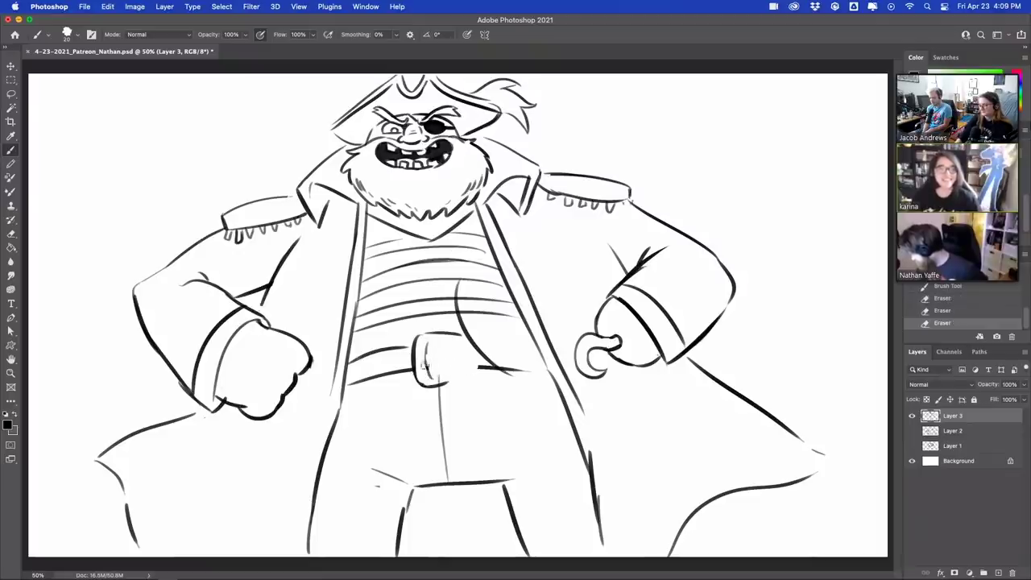
mouse_move(407, 362)
left_mouse_down()
mouse_move(407, 375)
mouse_move(361, 364)
mouse_move(396, 385)
mouse_move(452, 360)
mouse_move(456, 346)
mouse_move(456, 377)
left_mouse_up()
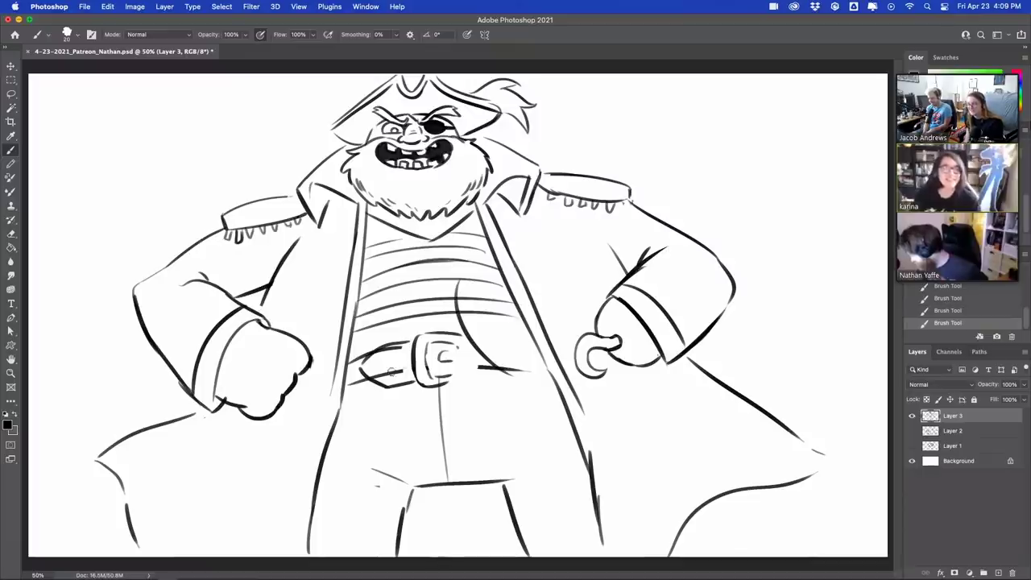
- Erase the fist-side belt's inner lines, redraw its lower edge further down and complete the square buckle with its prong
key("e")
mouse_move(390, 372)
left_mouse_down()
mouse_move(394, 348)
mouse_move(367, 376)
mouse_move(369, 358)
mouse_move(405, 346)
mouse_move(356, 379)
mouse_move(406, 362)
mouse_move(359, 357)
mouse_move(378, 343)
mouse_move(411, 342)
left_mouse_up()
key("b")
left_click_drag(350, 390, 420, 377)
key("super+z")
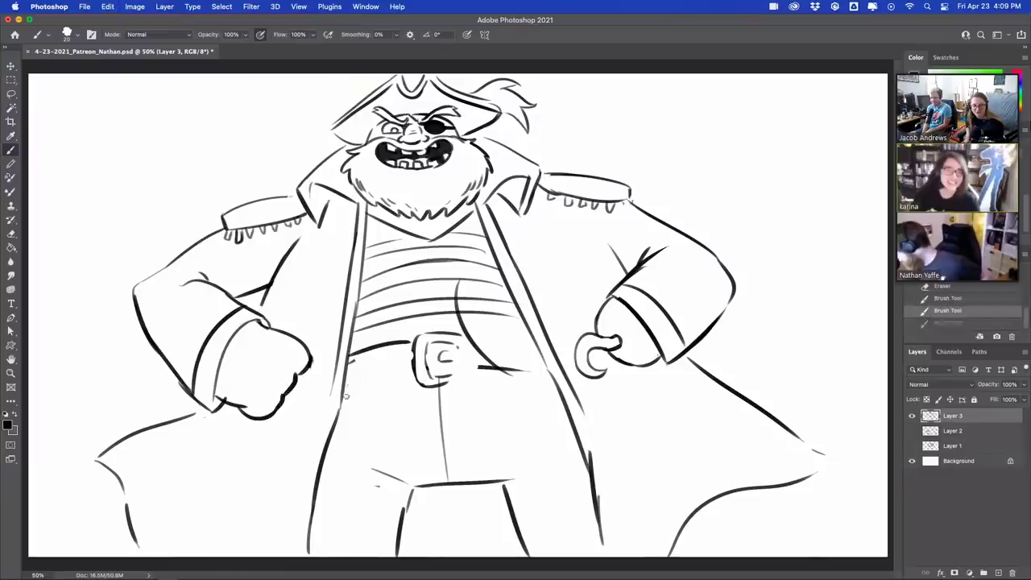
left_click_drag(346, 395, 419, 381)
mouse_move(415, 341)
left_mouse_down()
mouse_move(424, 383)
mouse_move(459, 377)
mouse_move(461, 362)
mouse_move(472, 369)
mouse_move(466, 351)
mouse_move(439, 355)
mouse_move(470, 353)
mouse_move(468, 377)
left_mouse_up()
mouse_move(461, 355)
left_mouse_down()
mouse_move(457, 368)
mouse_move(462, 353)
left_mouse_up()
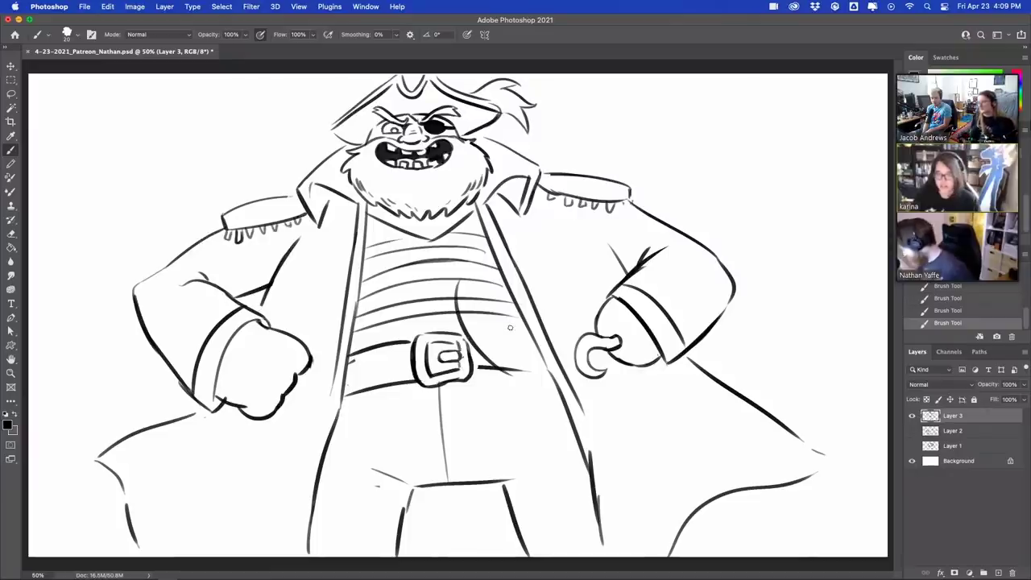
- Replace the first guard curve and nearby stripes with a sword's round pommel, curved guard and blade, continuing the belt behind it
mouse_move(465, 279)
left_mouse_down()
mouse_move(489, 337)
mouse_move(480, 337)
mouse_move(518, 373)
left_mouse_up()
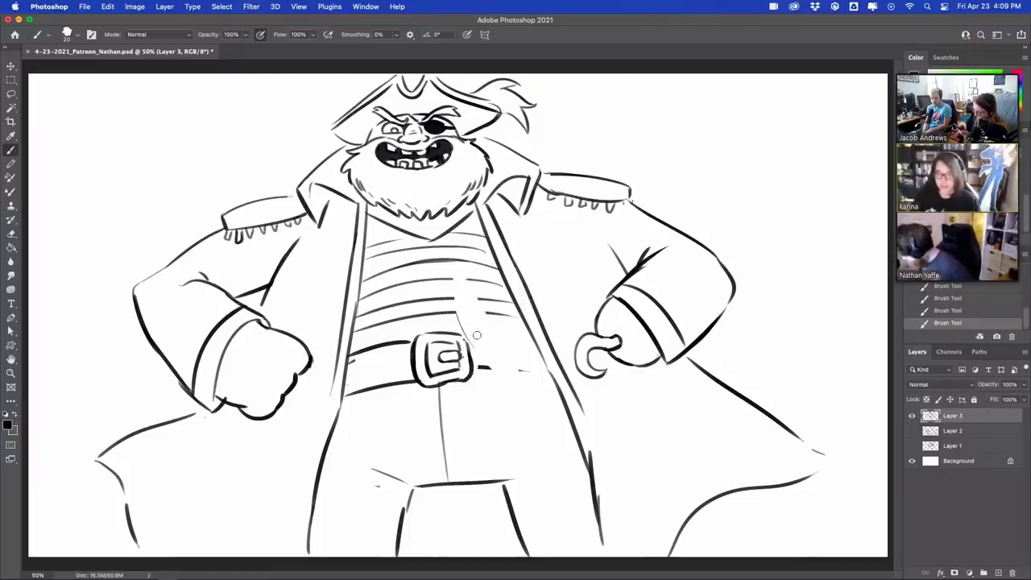
mouse_move(476, 335)
left_mouse_down()
mouse_move(483, 367)
mouse_move(463, 318)
mouse_move(538, 375)
mouse_move(498, 366)
mouse_move(556, 392)
mouse_move(477, 251)
mouse_move(498, 282)
mouse_move(487, 338)
mouse_move(490, 327)
left_mouse_up()
key("e")
key("b")
mouse_move(474, 278)
left_mouse_down()
mouse_move(517, 372)
mouse_move(545, 372)
mouse_move(586, 472)
left_mouse_up()
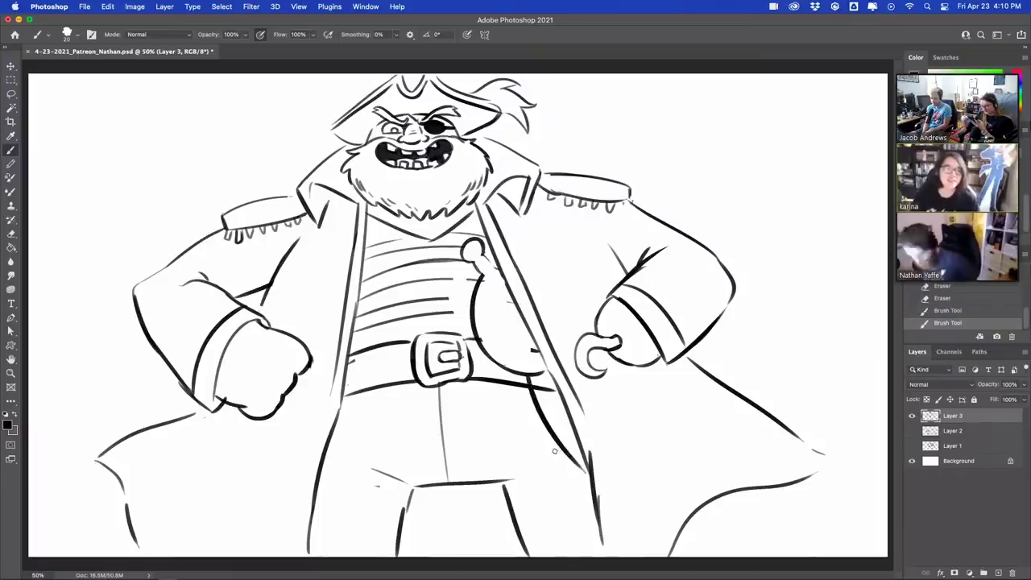
- Redraw the sword's curved blade edge from the belt to the coat edge and erase stray lines around the guard and belt
key("super+z")
left_click_drag(532, 378, 587, 473)
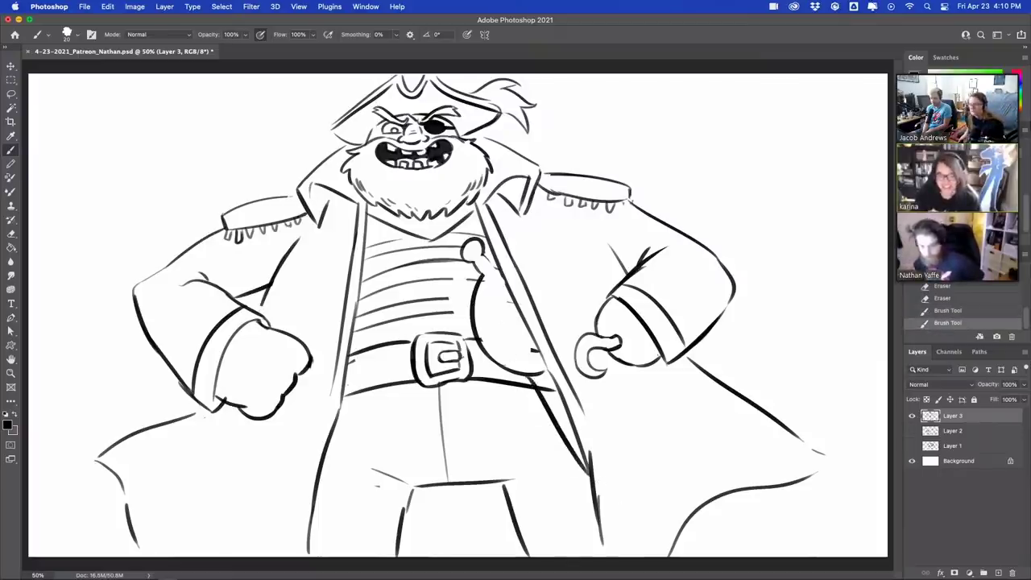
key("super+z")
left_click_drag(531, 388, 597, 492)
key("super+z")
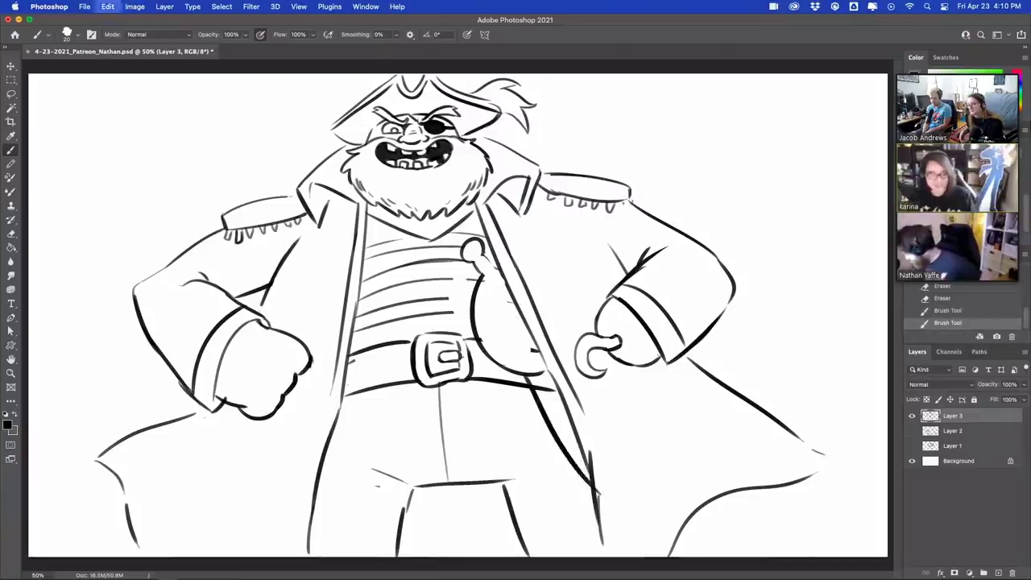
key("super+shift+z")
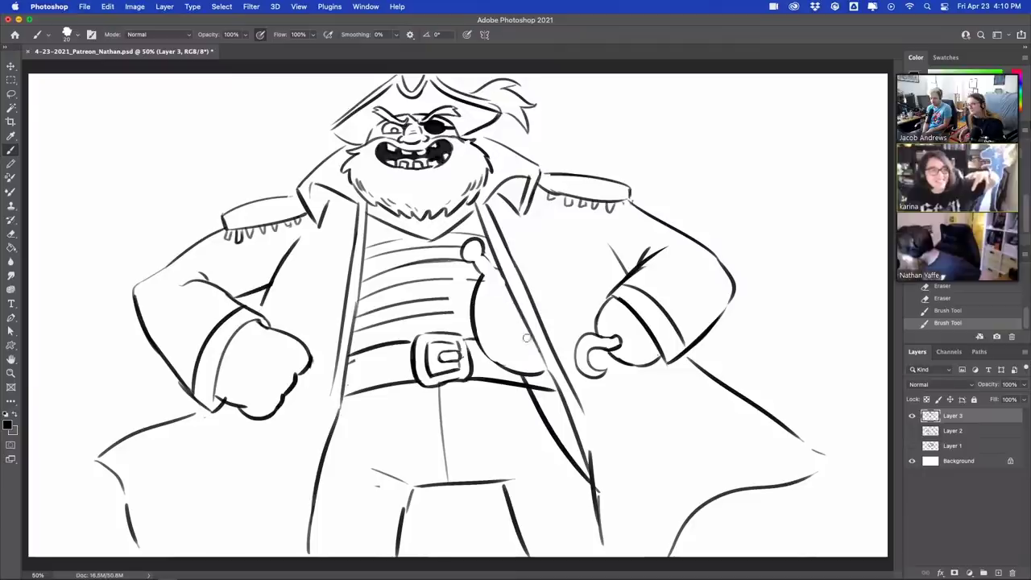
left_click_drag(509, 293, 533, 344)
left_click_drag(540, 387, 556, 401)
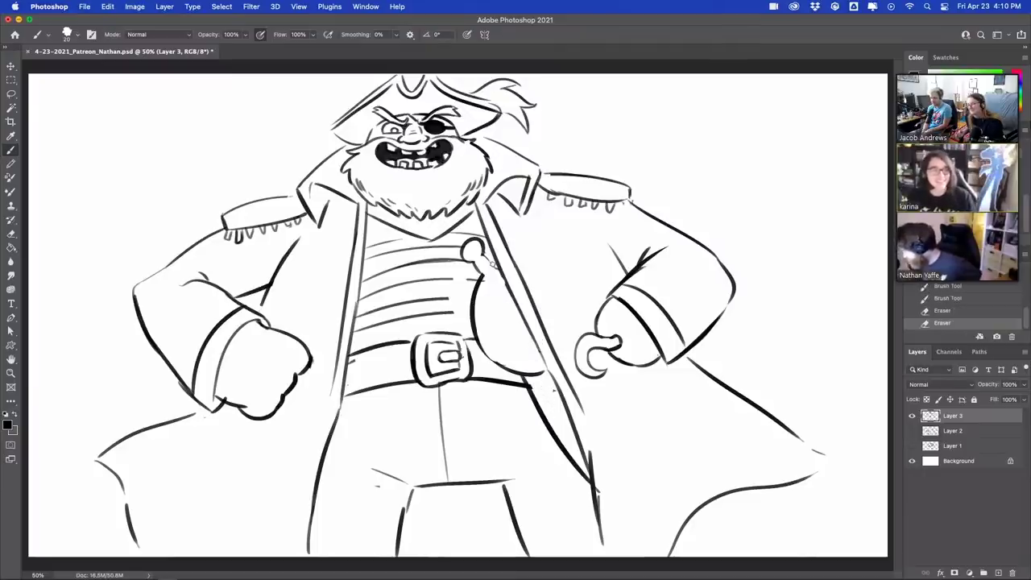
- Add grip lines and oval highlights to the sword hilt, and shade the belt with dense dark hatching
mouse_move(484, 258)
left_mouse_down()
mouse_move(501, 282)
mouse_move(482, 272)
mouse_move(490, 263)
left_mouse_up()
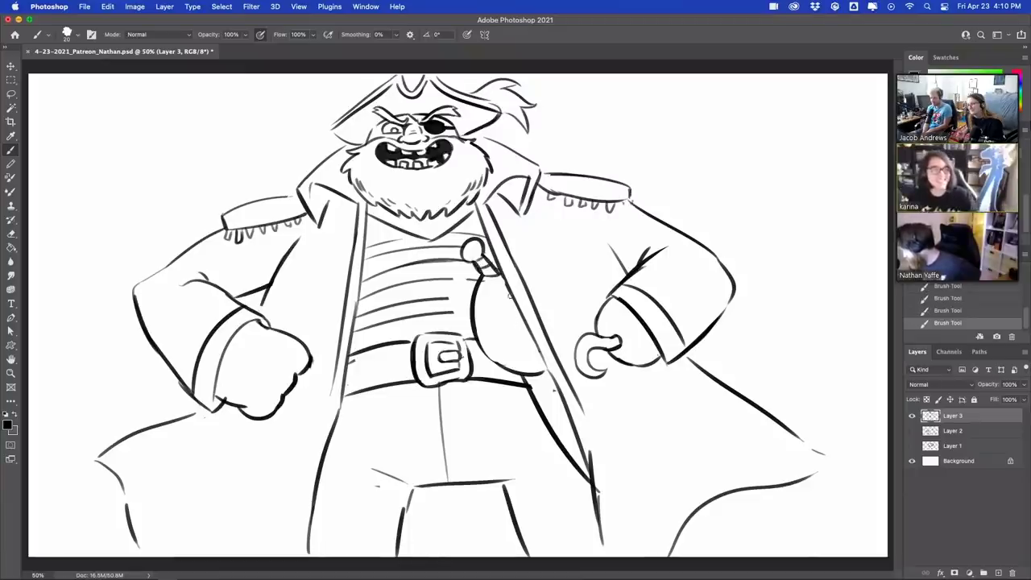
mouse_move(483, 298)
left_mouse_down()
mouse_move(504, 349)
mouse_move(558, 385)
left_mouse_up()
left_click_drag(537, 344, 562, 400)
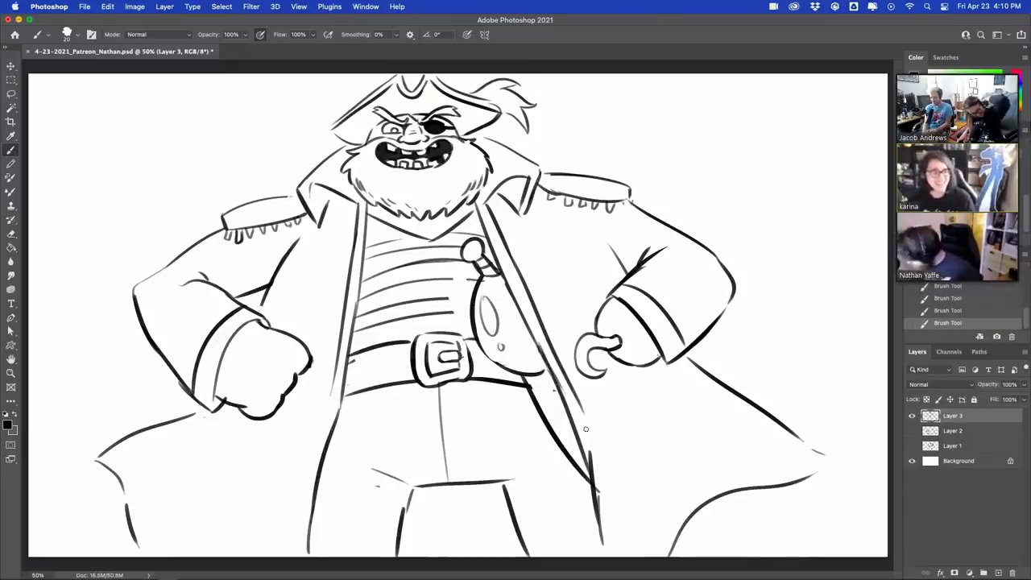
mouse_move(365, 371)
left_mouse_down()
mouse_move(355, 378)
mouse_move(433, 348)
mouse_move(523, 364)
left_mouse_up()
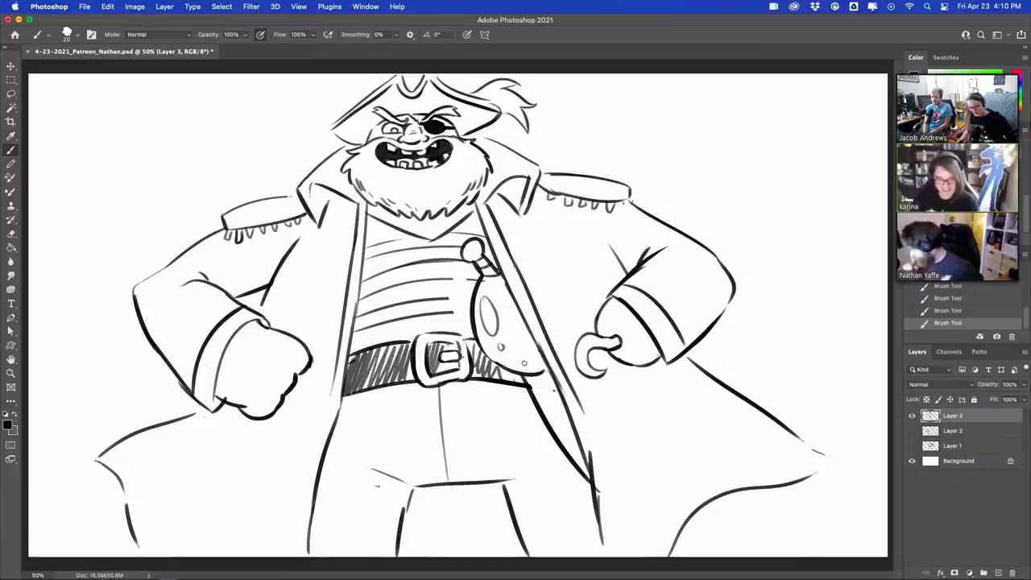
- Draw the finger line inside the fist, round off the fist-side elbow and add crease strokes to both sleeves
left_click_drag(257, 403, 287, 361)
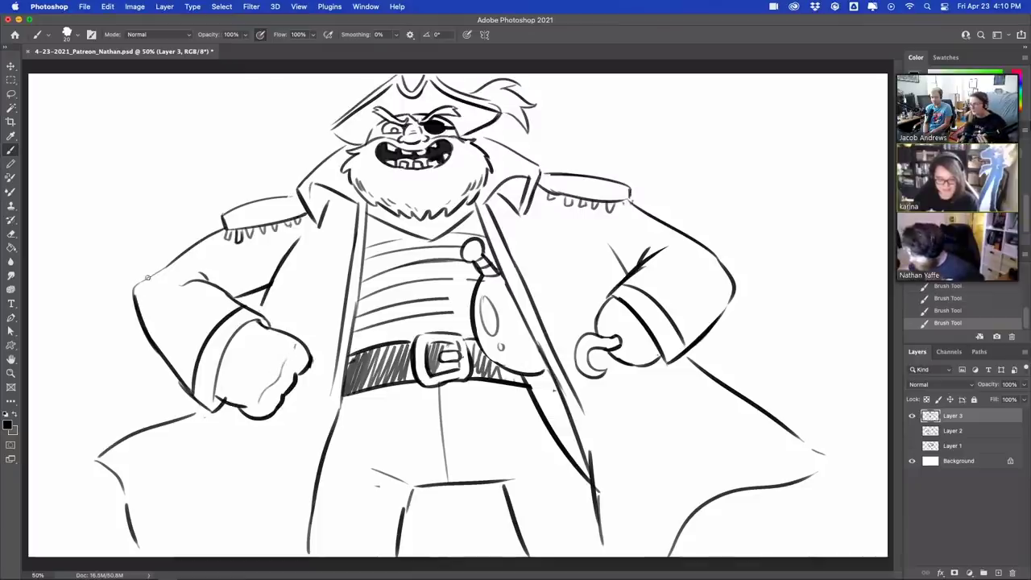
left_click_drag(147, 277, 136, 300)
left_click_drag(217, 273, 230, 290)
left_click_drag(225, 278, 242, 285)
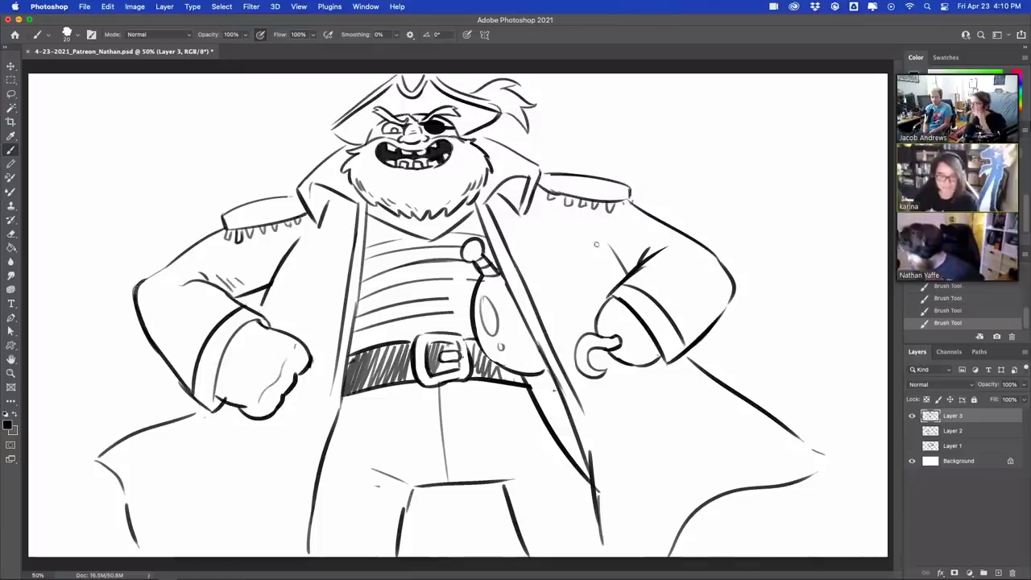
mouse_move(597, 237)
left_mouse_down()
mouse_move(621, 280)
mouse_move(613, 250)
left_mouse_up()
key("e")
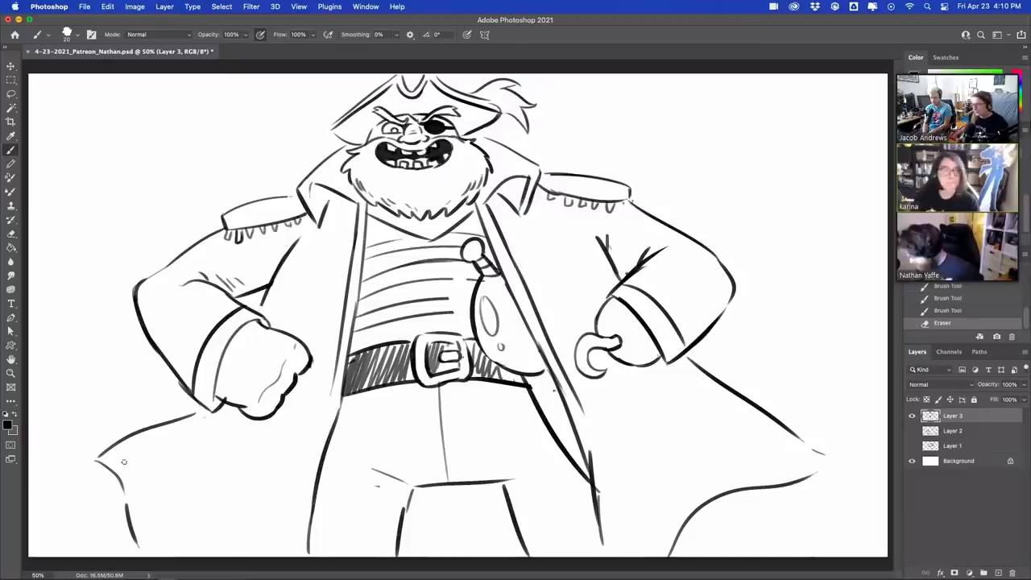
- Draw the fist-side coat hem as a wavy line, replacing the old line below it with a slanted outer trouser leg
mouse_move(97, 457)
left_mouse_down()
mouse_move(318, 431)
mouse_move(328, 440)
mouse_move(318, 432)
mouse_move(308, 554)
left_mouse_up()
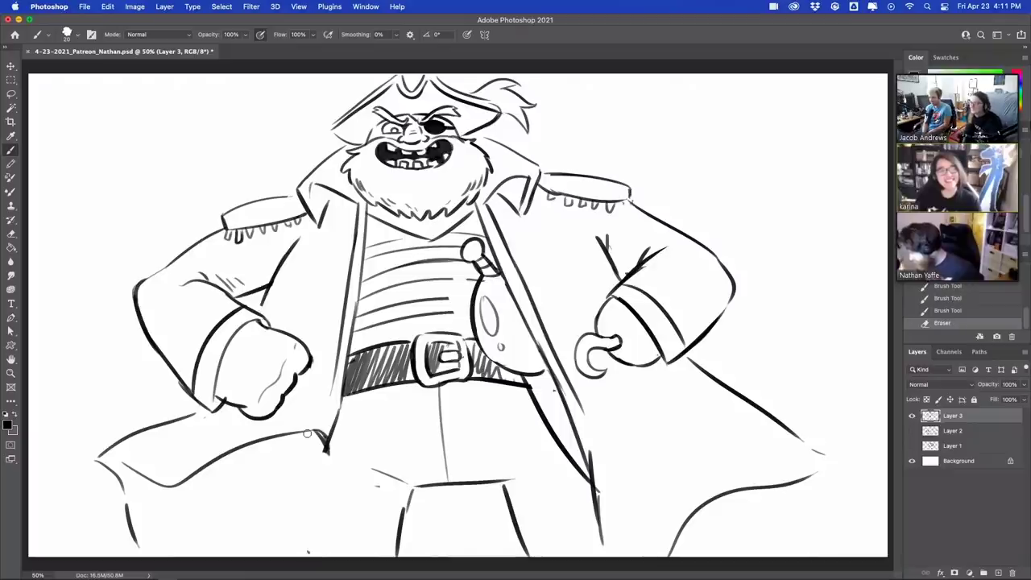
left_click_drag(256, 451, 221, 554)
key("super+z")
mouse_move(243, 449)
left_mouse_down()
mouse_move(201, 545)
mouse_move(243, 450)
left_mouse_up()
- Draw the hook-side coat hem from the front edge to the tail's tip and erase the old line below it
mouse_move(583, 467)
left_mouse_down()
mouse_move(680, 439)
mouse_move(813, 474)
left_mouse_up()
left_click_drag(582, 457, 601, 510)
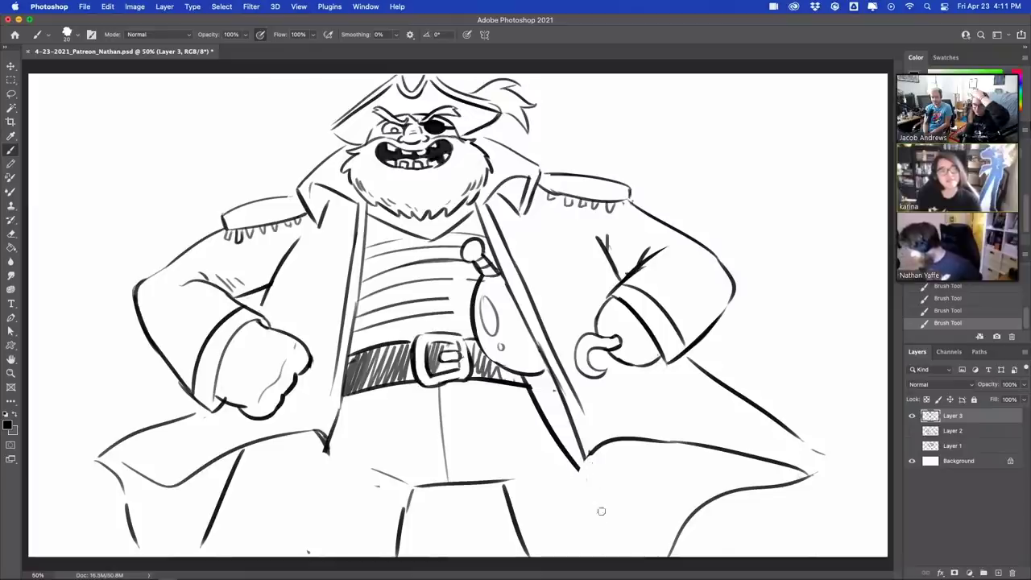
- Draw the hook-side leg's slanted outer line, replace its inner line closer to the crotch, and erase the coat curve crossing the leg
left_click_drag(610, 448, 690, 560)
key("super+z")
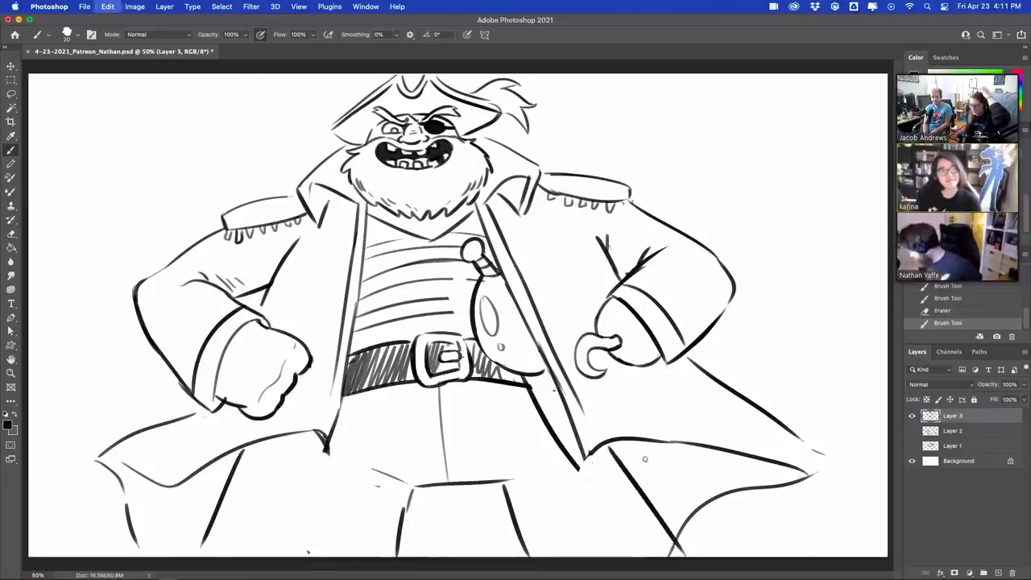
left_click_drag(481, 486, 521, 556)
left_click_drag(632, 446, 720, 556)
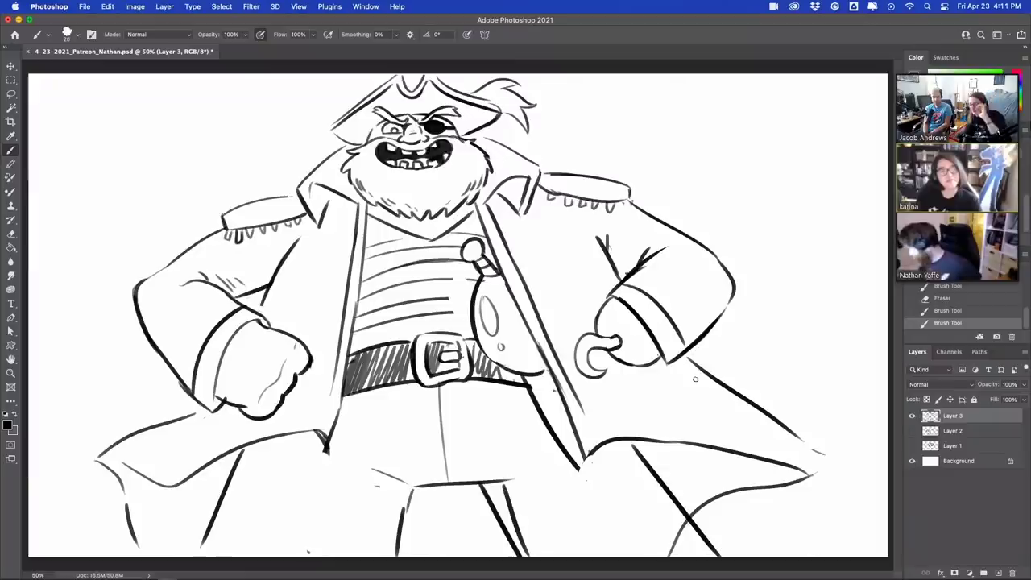
left_click_drag(505, 486, 528, 556)
mouse_move(677, 533)
left_mouse_down()
mouse_move(698, 541)
mouse_move(672, 553)
left_mouse_up()
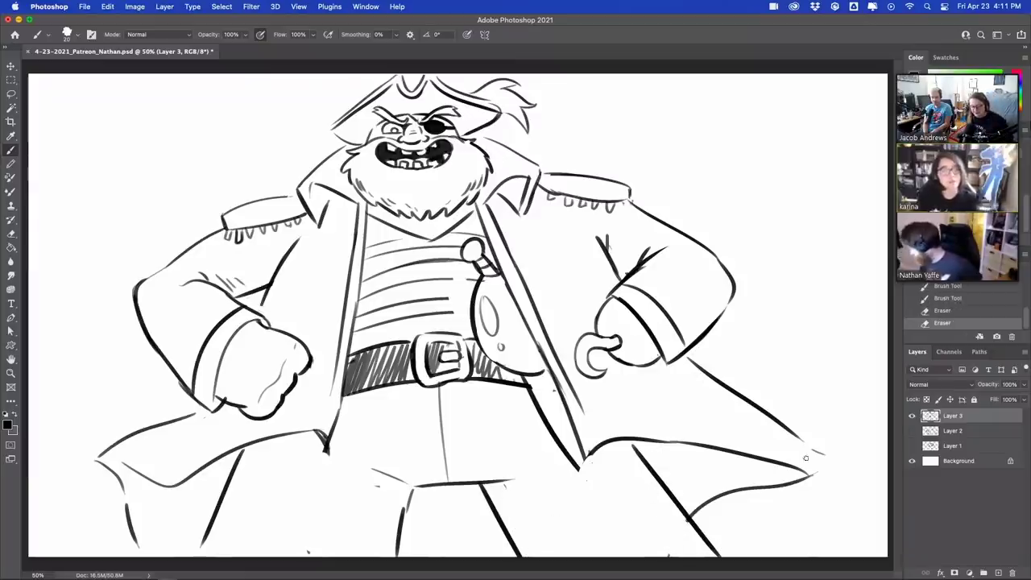
- Try a wider pointed coat tail on the hook side, and erase it together with the tail's old lower curve
left_click_drag(797, 441, 785, 544)
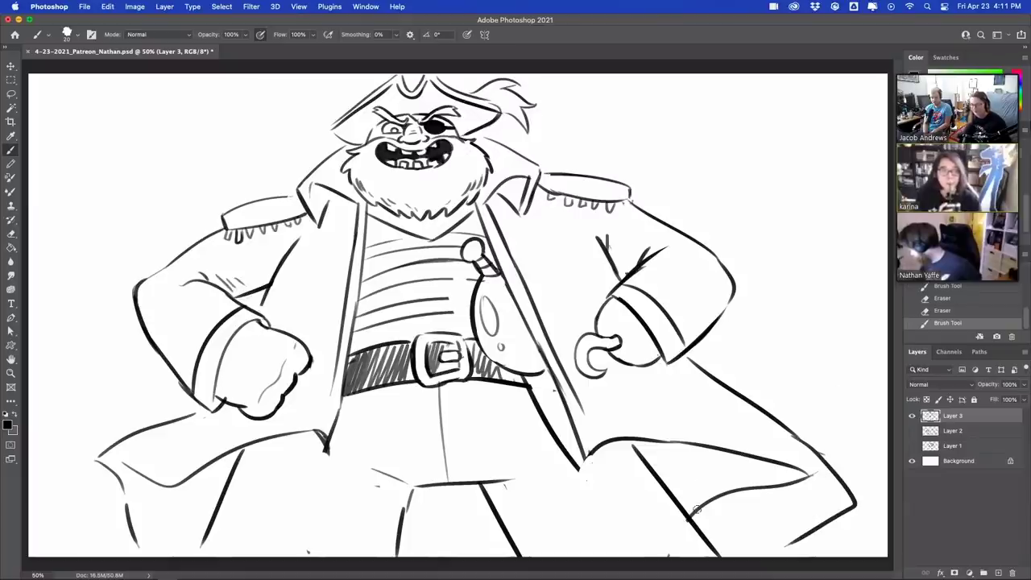
left_click_drag(697, 509, 755, 486)
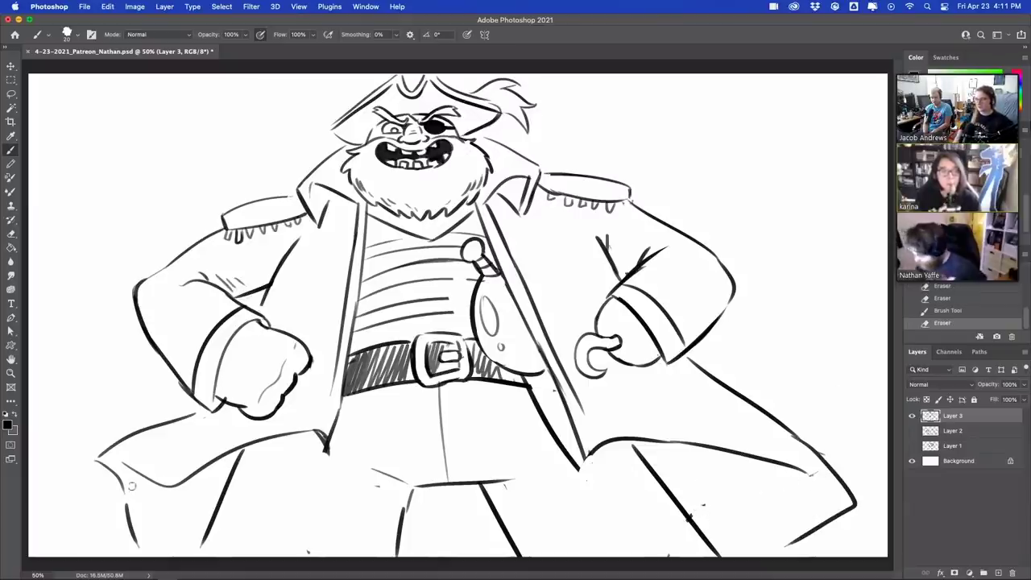
left_click_drag(854, 493, 794, 536)
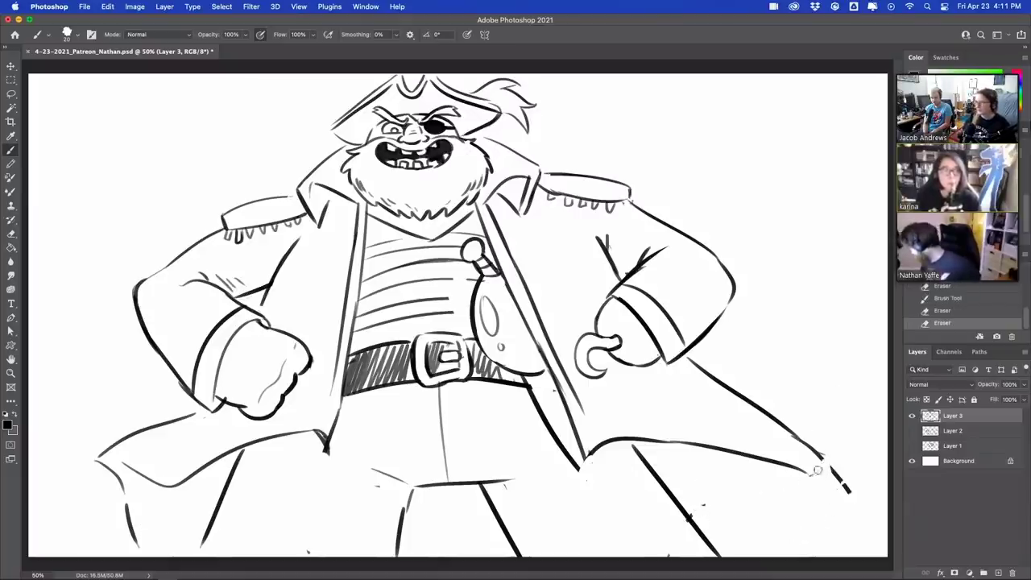
left_click_drag(816, 469, 847, 489)
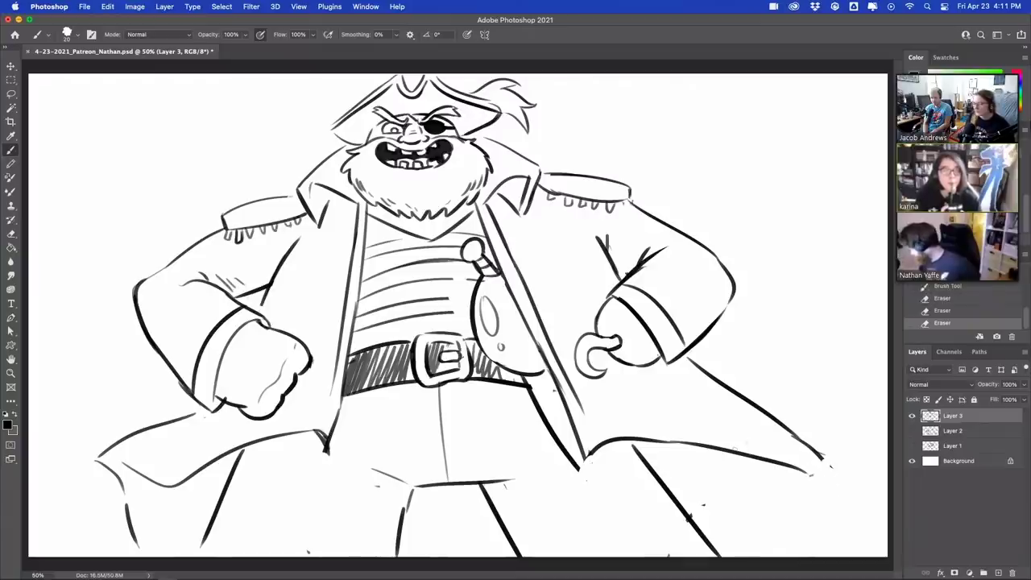
- Trim the hook-side coat tail and hem, erasing a trial upturned corner, and erase the sword's blade line below the belt
left_click_drag(737, 449, 769, 435)
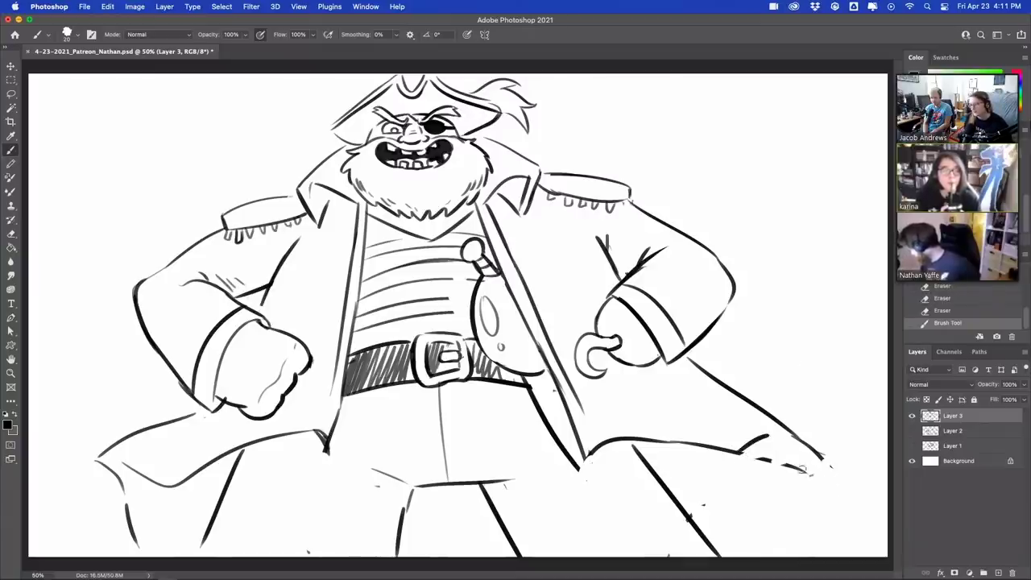
left_click_drag(770, 447, 829, 458)
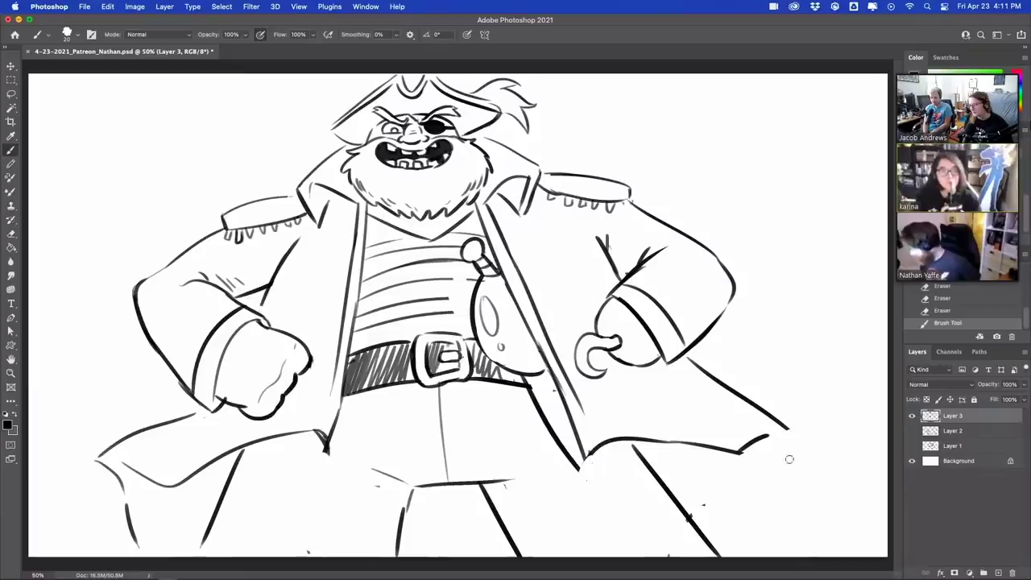
left_click_drag(762, 430, 748, 450)
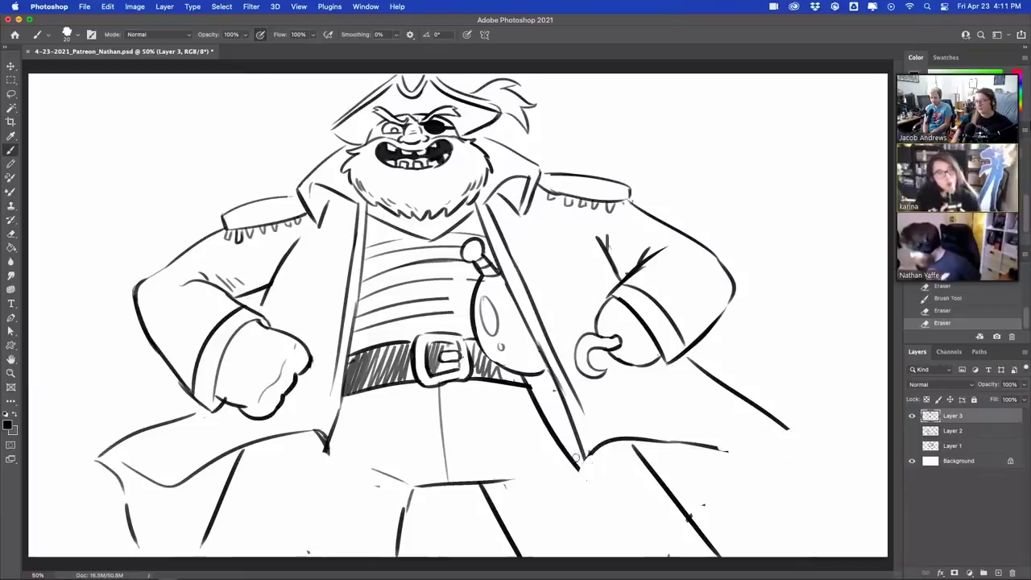
left_click_drag(542, 418, 544, 433)
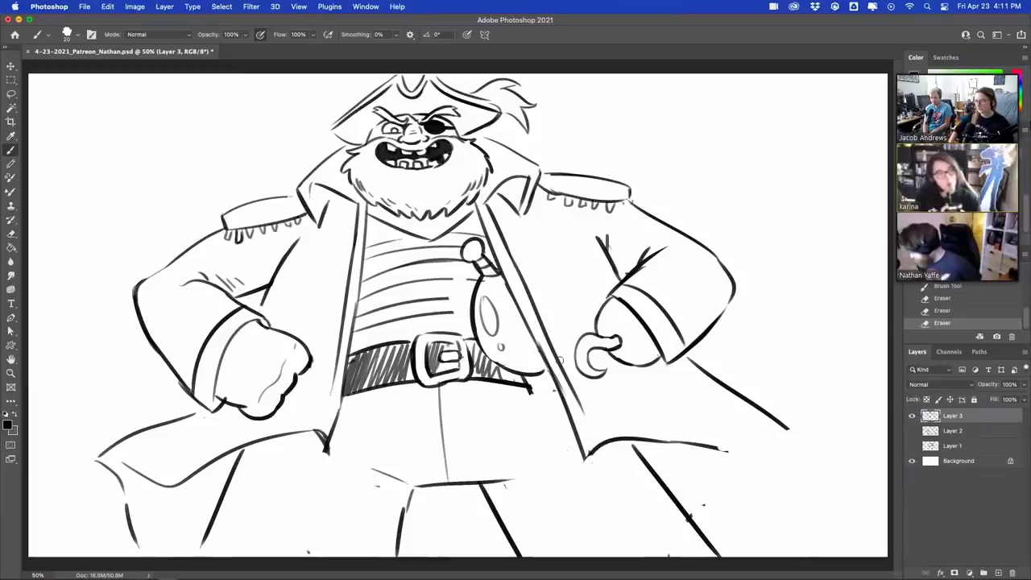
- Draw the curved cutlass blade from below the belt to a pointed tip under the hook-side coat tail, with its upper edge
left_click_drag(589, 525, 800, 530)
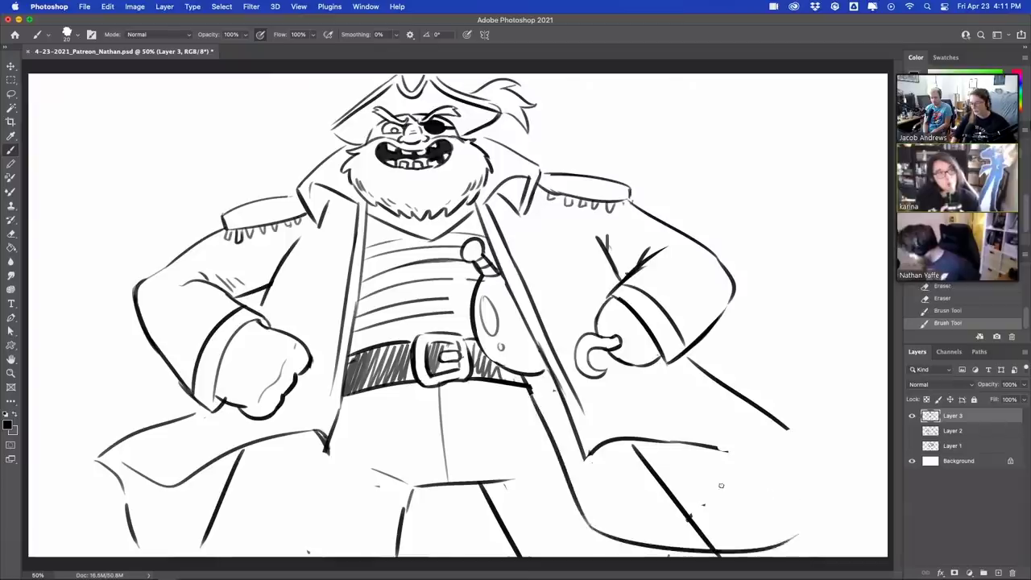
key("super+z")
mouse_move(588, 523)
left_mouse_down()
mouse_move(643, 541)
mouse_move(782, 538)
left_mouse_up()
left_click_drag(655, 444, 769, 541)
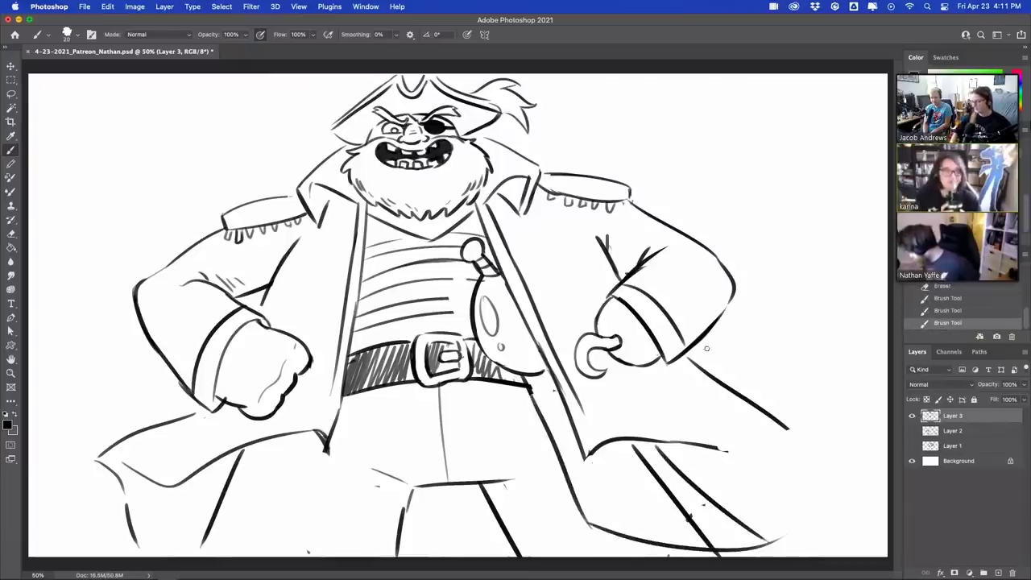
- Erase the leg line crossing the cutlass blade, add an inner curve along the blade, and extend the hand guard's end to the coat edge
mouse_move(636, 455)
left_mouse_down()
mouse_move(658, 486)
mouse_move(719, 525)
mouse_move(696, 532)
mouse_move(712, 539)
mouse_move(655, 552)
left_mouse_up()
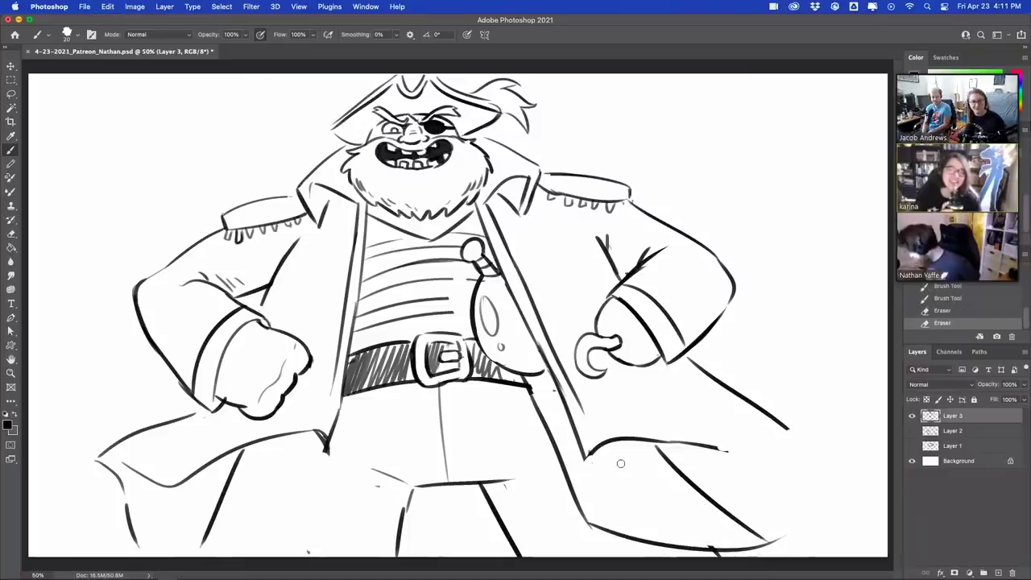
left_click_drag(596, 456, 704, 528)
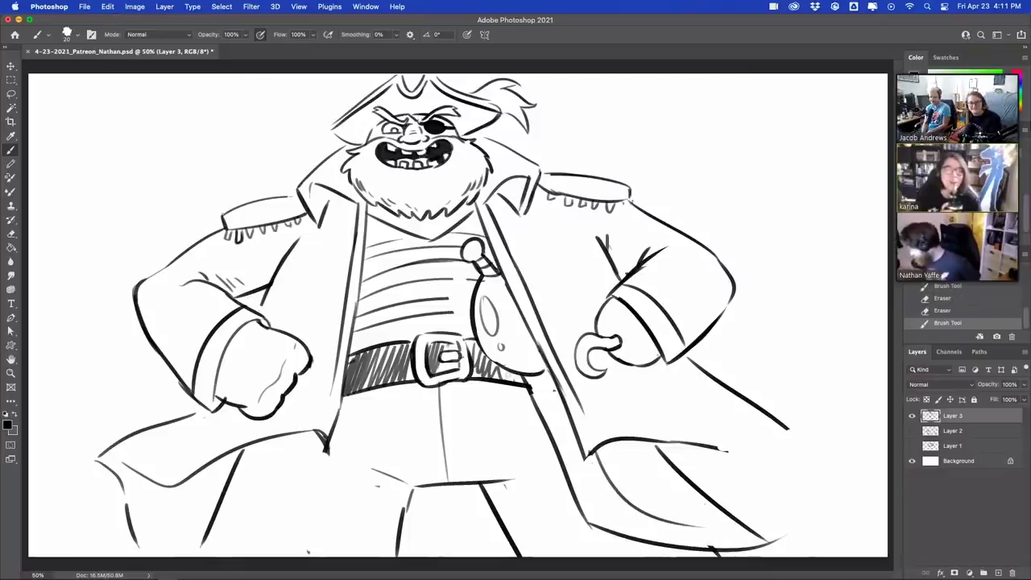
left_click_drag(512, 375, 549, 369)
key("super+z")
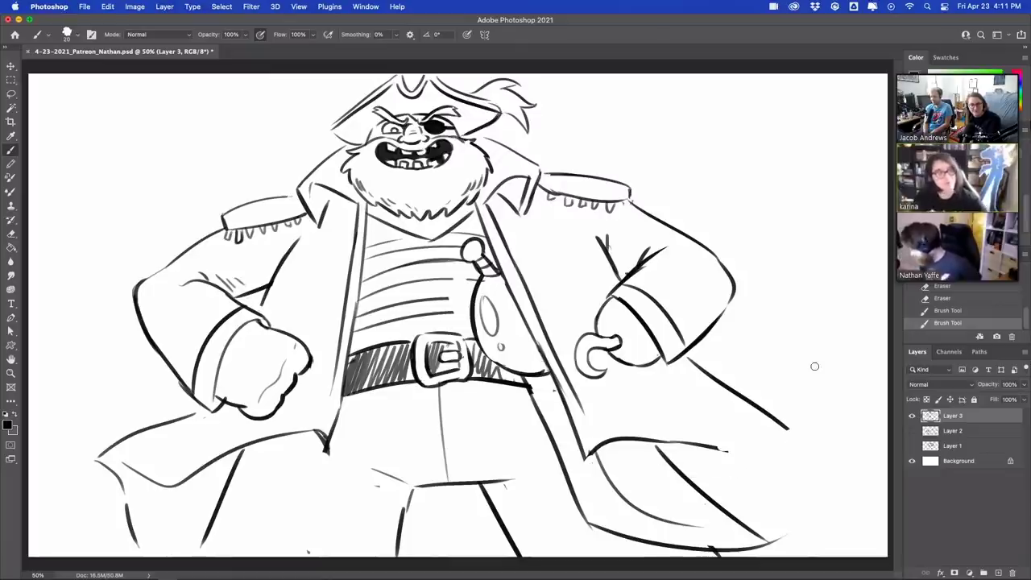
- Draw the hook-side coat tail's folded corner and wavy rear edge, and erase the outer curve at the corner
mouse_move(726, 451)
left_mouse_down()
mouse_move(776, 432)
mouse_move(795, 443)
mouse_move(744, 515)
left_mouse_up()
key("super+z")
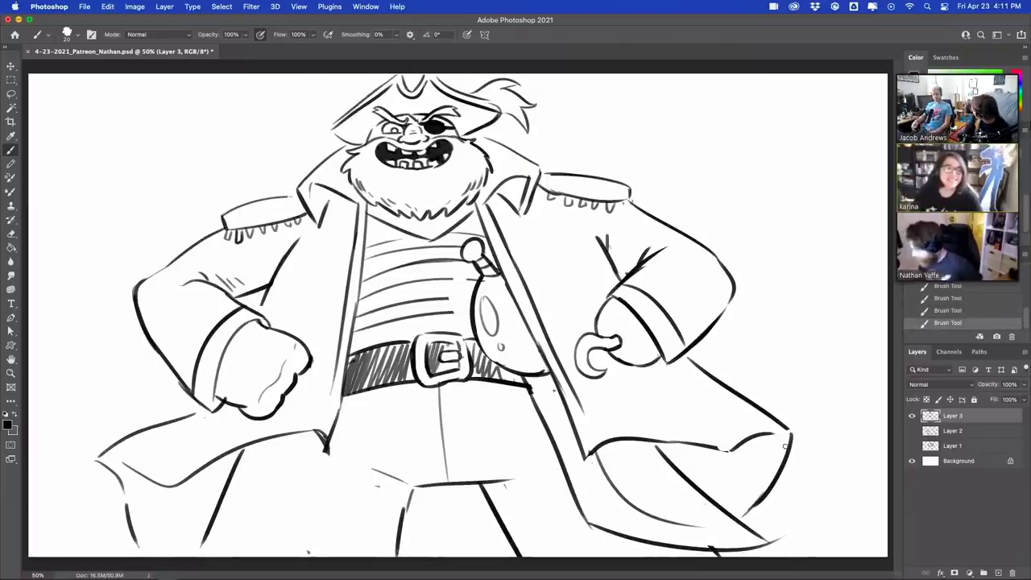
mouse_move(788, 434)
left_mouse_down()
mouse_move(752, 470)
mouse_move(743, 519)
left_mouse_up()
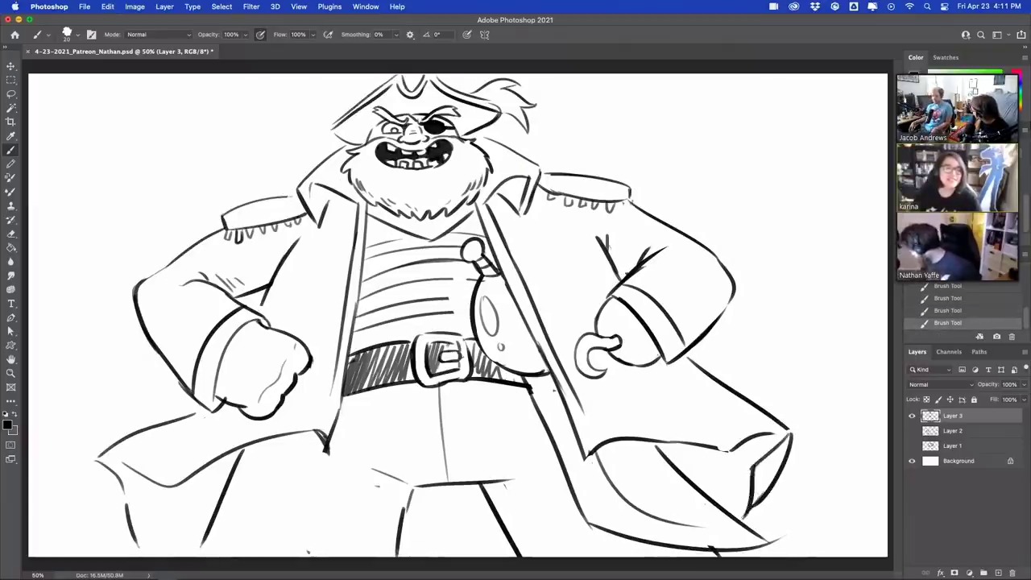
key("e")
mouse_move(789, 439)
left_mouse_down()
mouse_move(767, 479)
mouse_move(798, 426)
left_mouse_up()
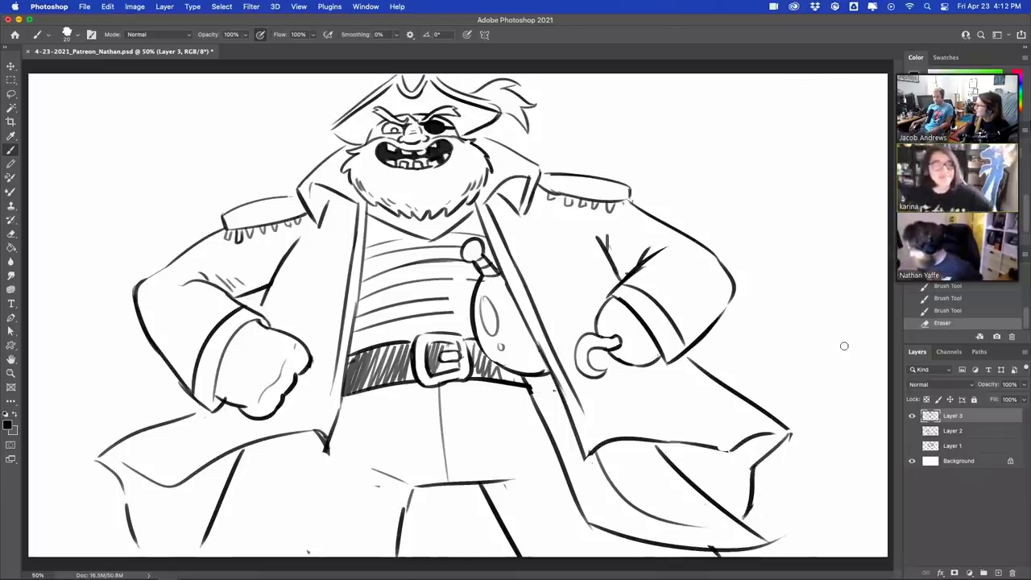
- Draw the outline of a large waving flag behind the pirate, with a tattered edge on the hook side
left_click_drag(107, 131, 151, 237)
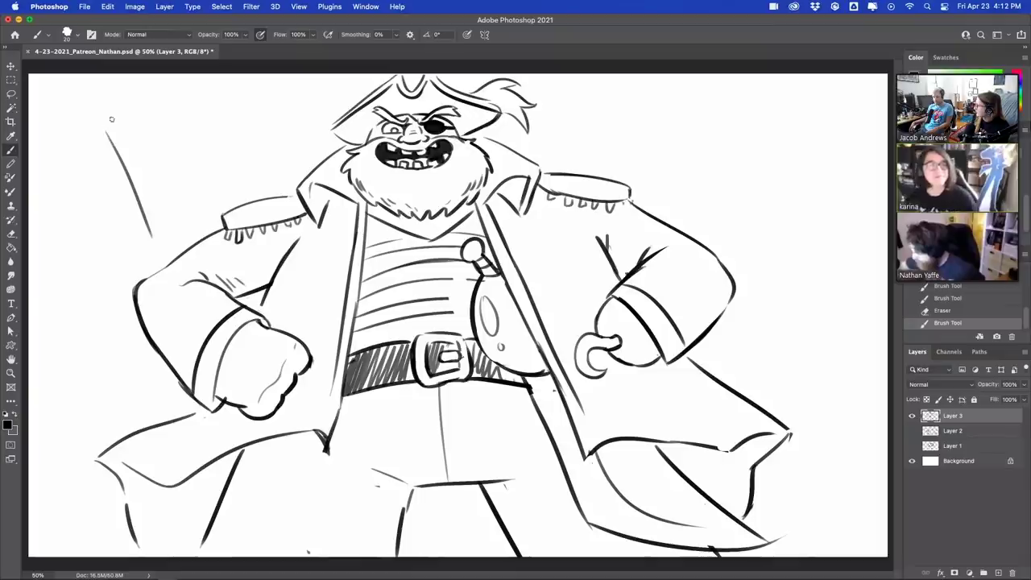
left_click_drag(107, 126, 182, 74)
left_click_drag(592, 77, 596, 103)
mouse_move(602, 102)
left_mouse_down()
mouse_move(663, 93)
mouse_move(777, 127)
mouse_move(770, 116)
mouse_move(787, 116)
mouse_move(829, 138)
mouse_move(808, 149)
mouse_move(799, 184)
mouse_move(833, 214)
mouse_move(758, 285)
left_mouse_up()
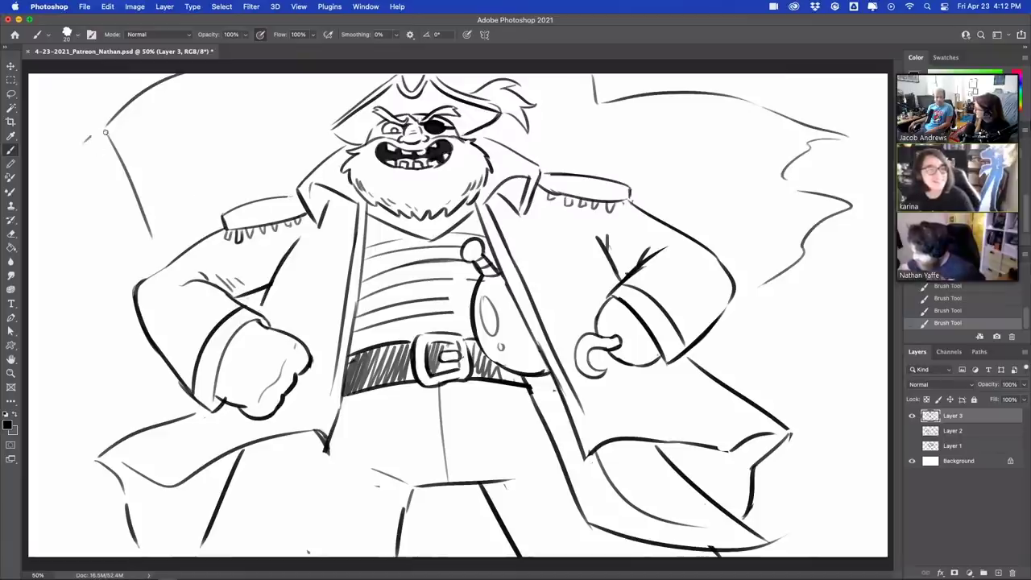
- Replace the flag's straight fist-side edge with a bulging curve, and draw a slanted flagpole with a diamond-shaped finial
left_click_drag(87, 142, 107, 125)
mouse_move(105, 135)
left_mouse_down()
mouse_move(146, 225)
mouse_move(107, 177)
mouse_move(157, 277)
left_mouse_up()
key("super+z")
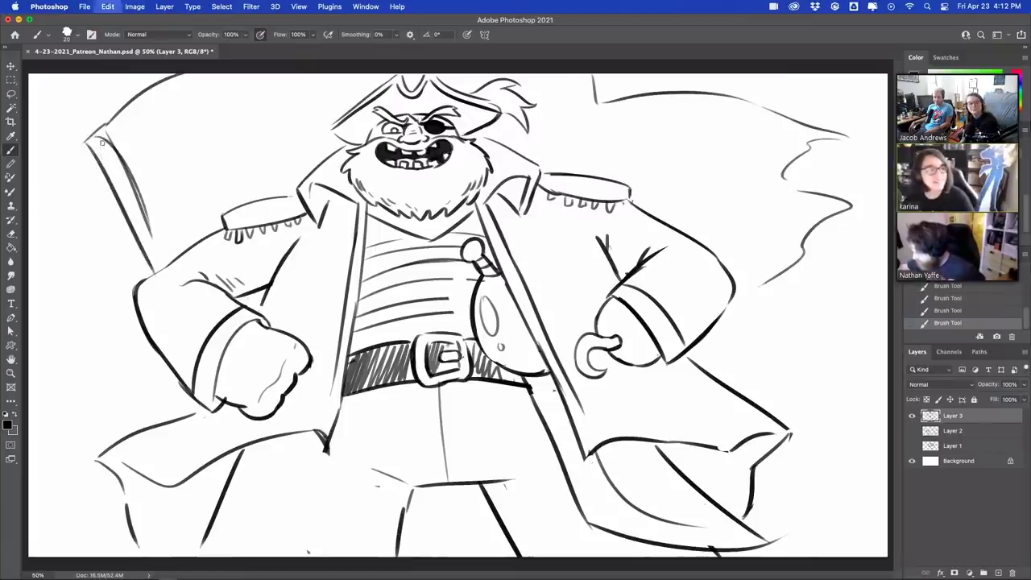
mouse_move(104, 138)
left_mouse_down()
mouse_move(149, 163)
mouse_move(192, 251)
left_mouse_up()
key("ctrl+z")
left_click_drag(111, 144, 200, 234)
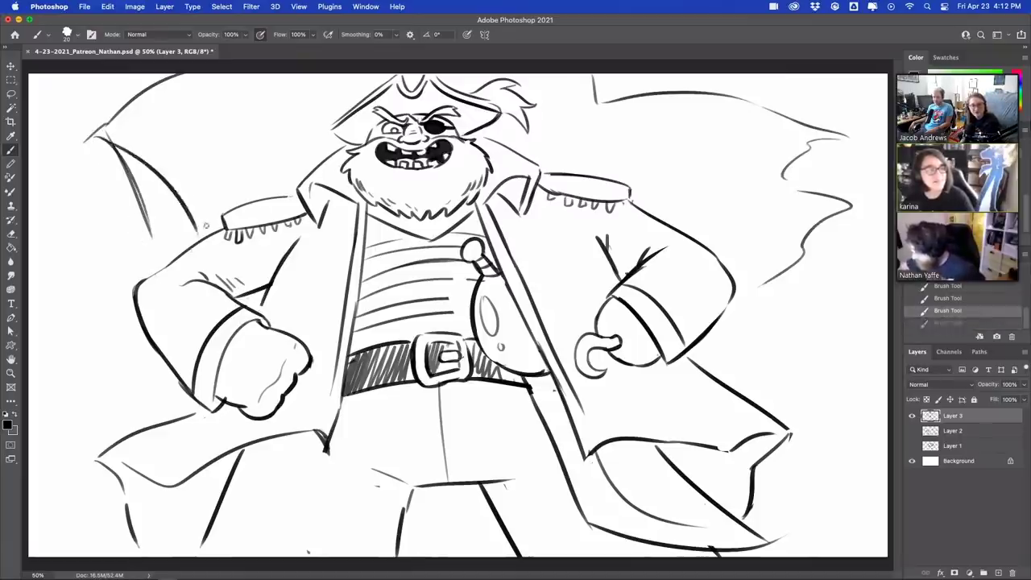
left_click_drag(115, 160, 151, 238)
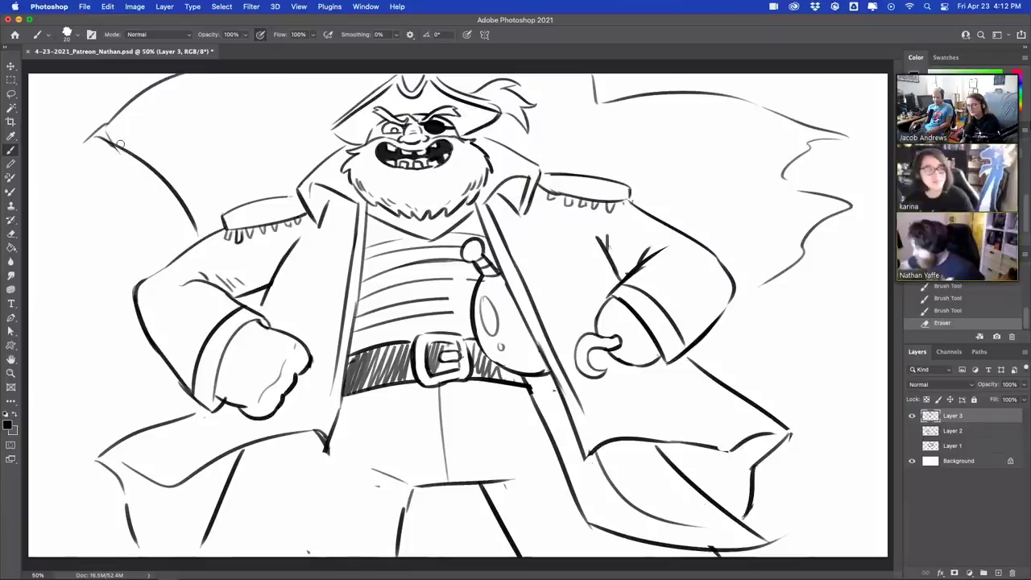
mouse_move(91, 141)
left_mouse_down()
mouse_move(171, 254)
mouse_move(178, 248)
mouse_move(77, 123)
mouse_move(90, 117)
mouse_move(85, 131)
left_mouse_up()
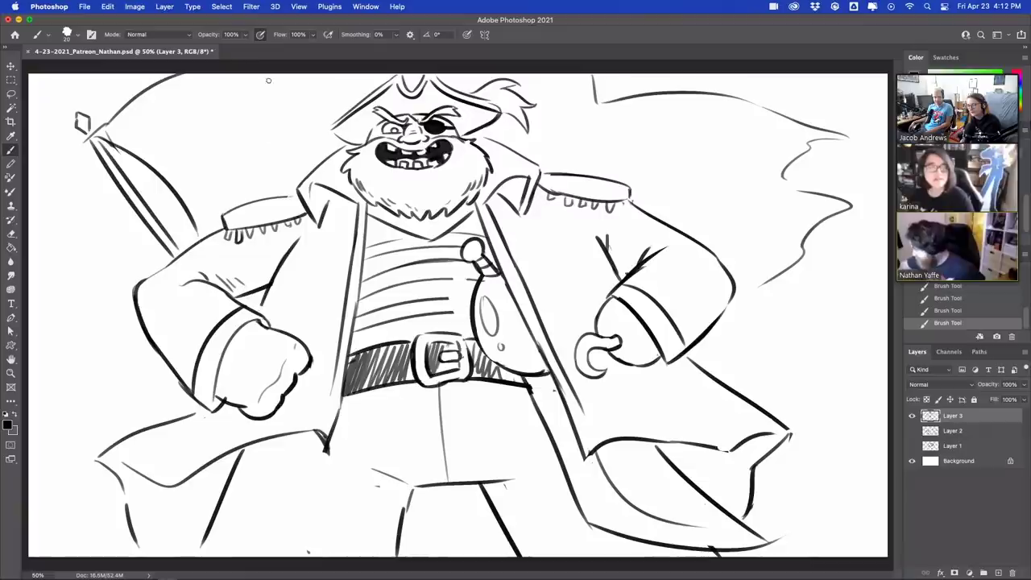
- Draw the flag's skull behind the pirate's hat with curved side contours and a hatched eye socket
left_click_drag(298, 75, 294, 127)
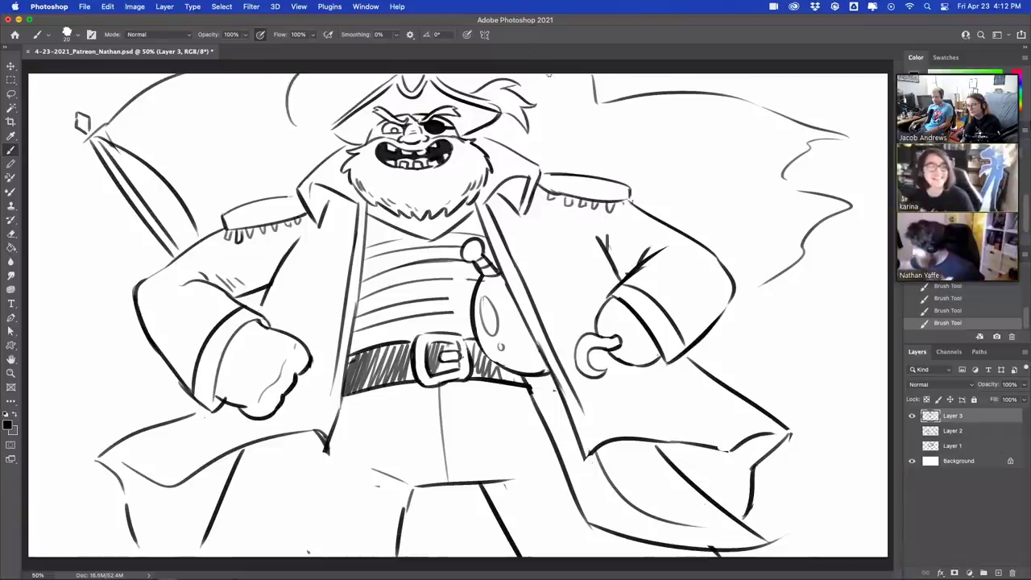
mouse_move(552, 75)
left_mouse_down()
mouse_move(549, 126)
mouse_move(580, 132)
mouse_move(554, 159)
left_mouse_up()
key("super+z")
left_click_drag(531, 101, 535, 74)
key("super+z")
mouse_move(315, 116)
left_mouse_down()
mouse_move(361, 84)
mouse_move(337, 97)
mouse_move(322, 87)
mouse_move(329, 81)
mouse_move(334, 114)
left_mouse_up()
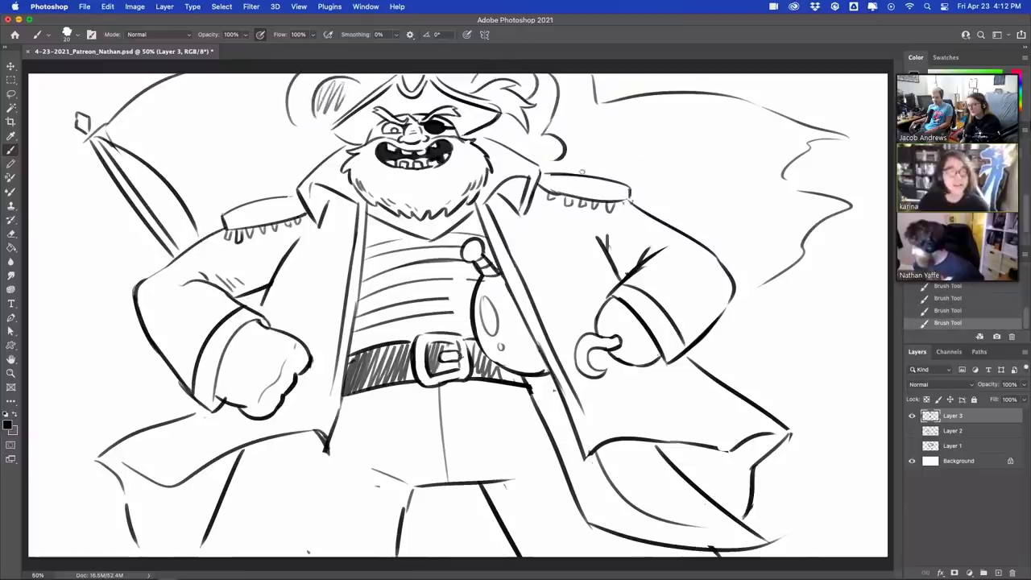
- Draw the flag's crossbones sticking out above both shoulders, each with a two-lobed end
mouse_move(583, 171)
left_mouse_down()
mouse_move(644, 123)
mouse_move(684, 137)
mouse_move(634, 175)
left_mouse_up()
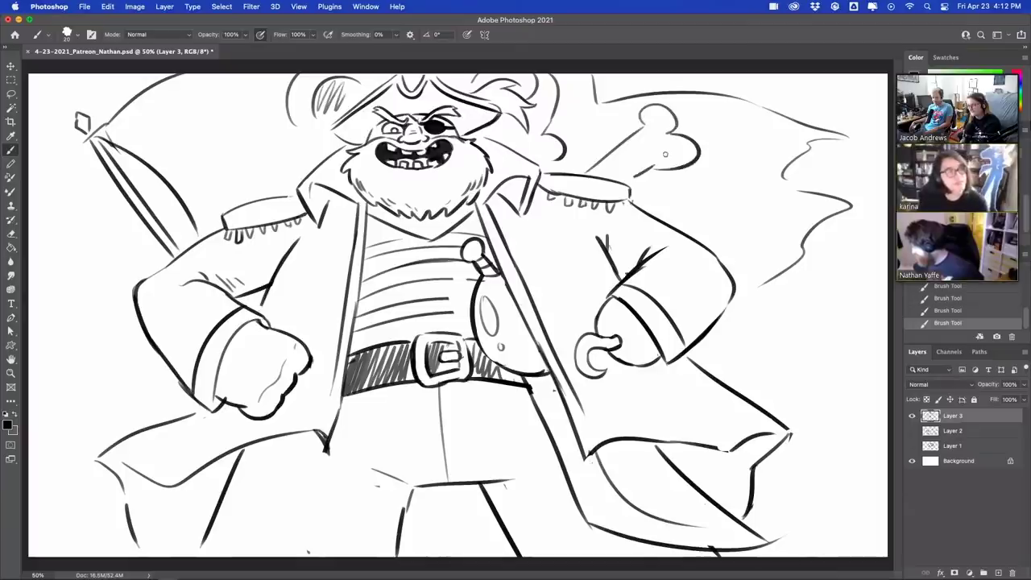
mouse_move(233, 145)
left_mouse_down()
mouse_move(261, 142)
mouse_move(302, 158)
left_mouse_up()
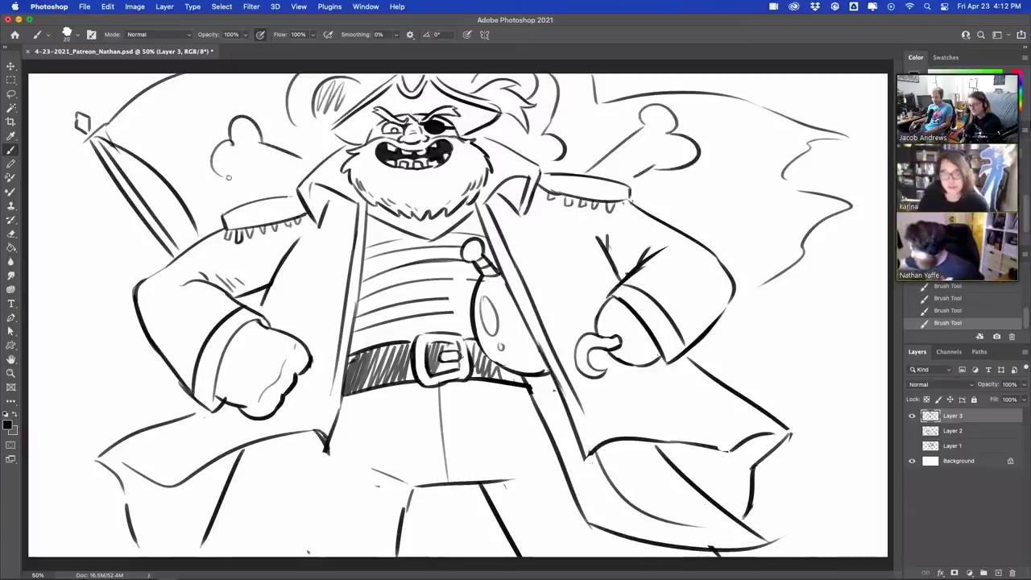
left_click_drag(227, 176, 306, 188)
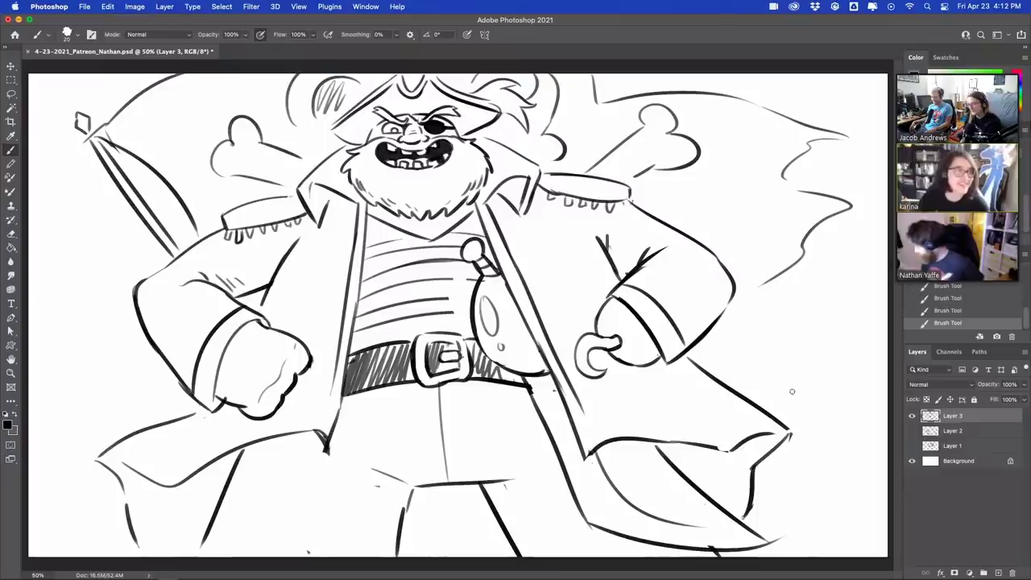
- Draw a small round head with a smile and two dot eyes beyond the hook-side coat tail
mouse_move(812, 465)
left_mouse_down()
mouse_move(835, 428)
mouse_move(873, 467)
left_mouse_up()
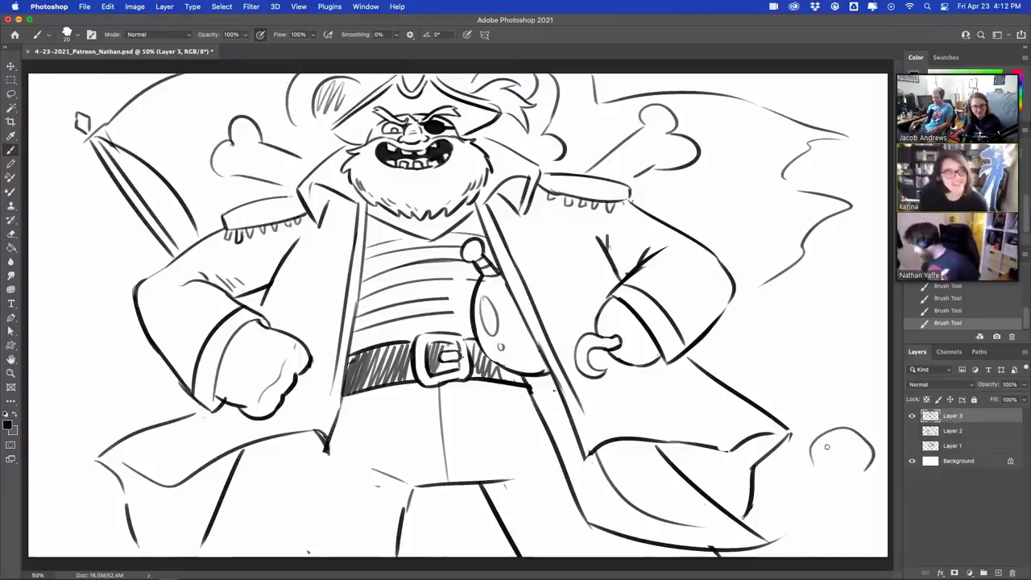
mouse_move(825, 451)
left_mouse_down()
mouse_move(855, 457)
mouse_move(834, 440)
left_mouse_up()
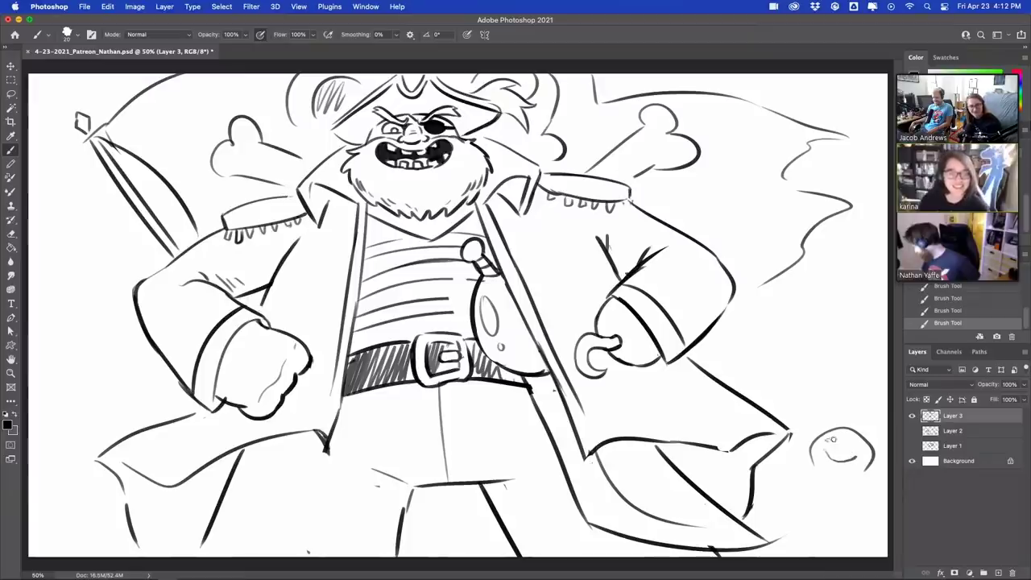
key("super+z")
left_click(854, 442)
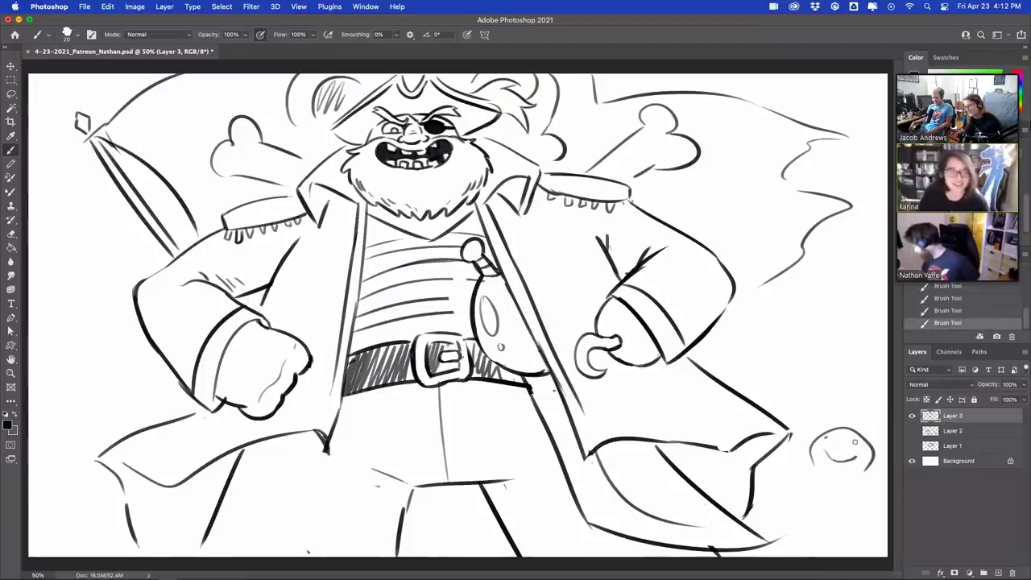
- Give the small figure a body with a raised arm and a stubbly beard, and label it "Me" with an arrow
left_click_drag(818, 480, 810, 522)
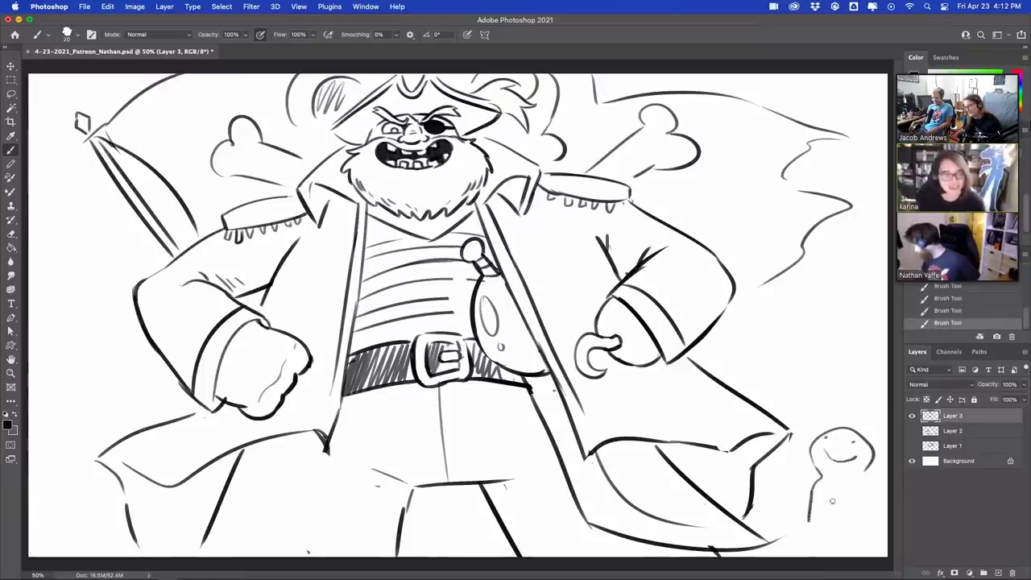
left_click_drag(860, 471, 861, 541)
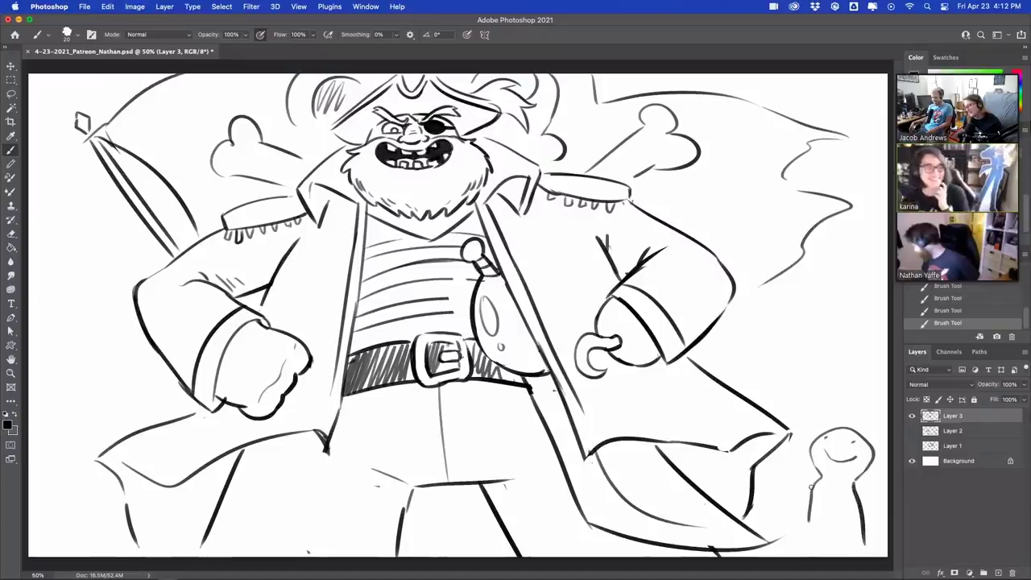
mouse_move(817, 477)
left_mouse_down()
mouse_move(792, 488)
mouse_move(785, 505)
mouse_move(806, 529)
mouse_move(805, 558)
left_mouse_up()
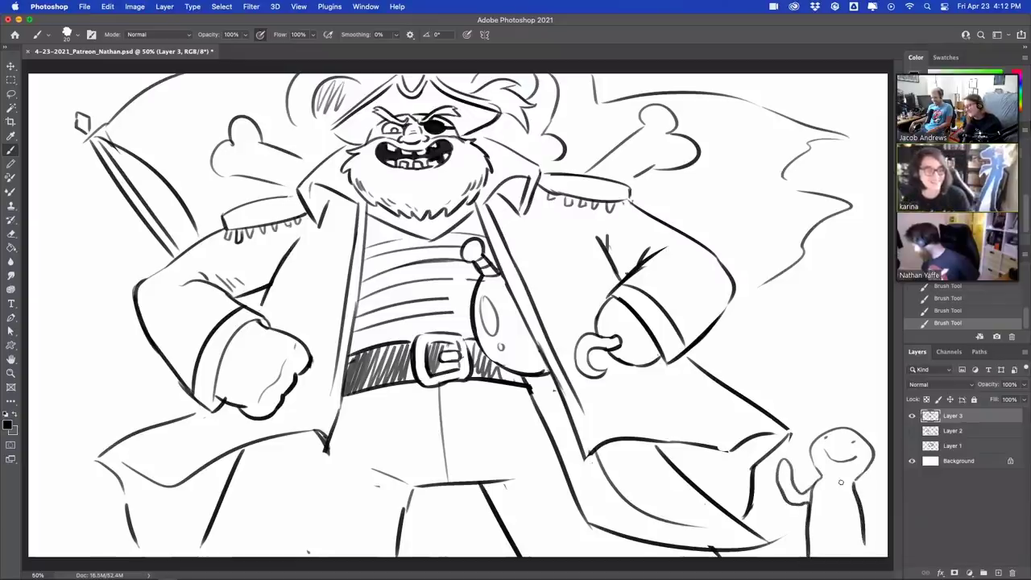
left_click_drag(817, 497, 856, 556)
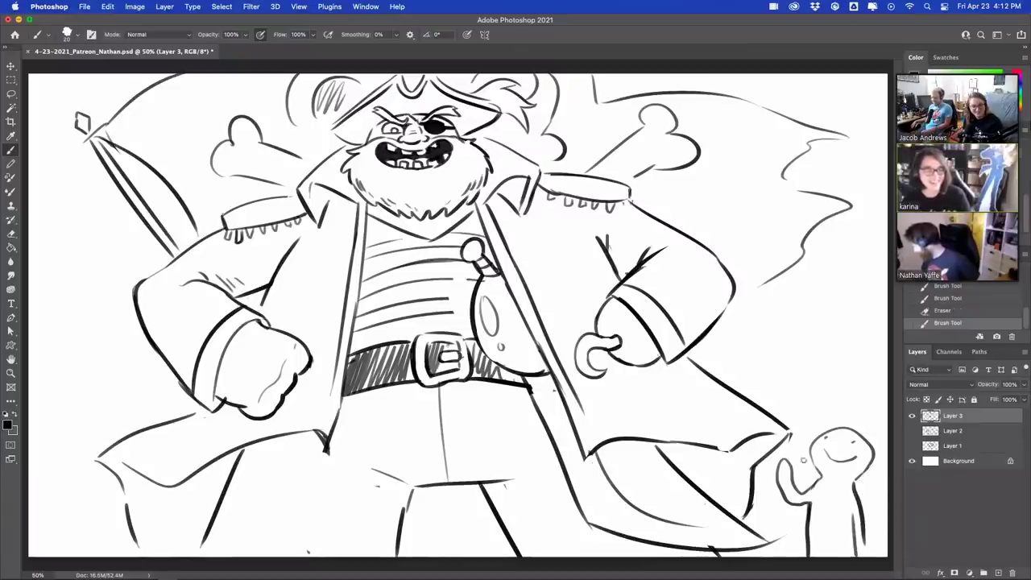
mouse_move(806, 463)
left_mouse_down()
mouse_move(846, 481)
mouse_move(866, 473)
left_mouse_up()
mouse_move(836, 419)
left_mouse_down()
mouse_move(851, 387)
mouse_move(868, 388)
left_mouse_up()
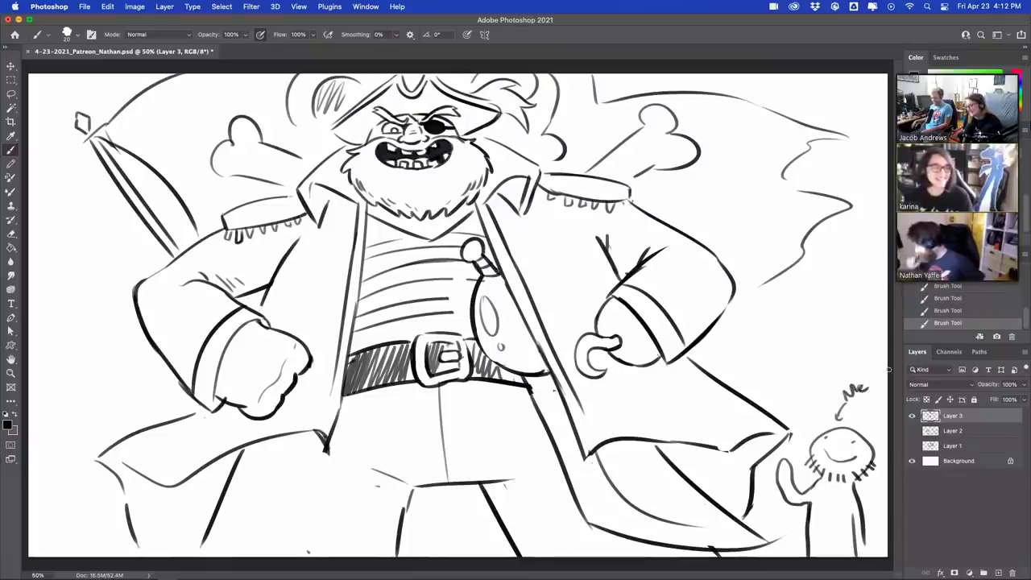
- Trim the cutlass tip's overshoot, and refine the flag with a longer hook-side edge, a darker bone line and a collar under the finial
left_click_drag(773, 538, 788, 528)
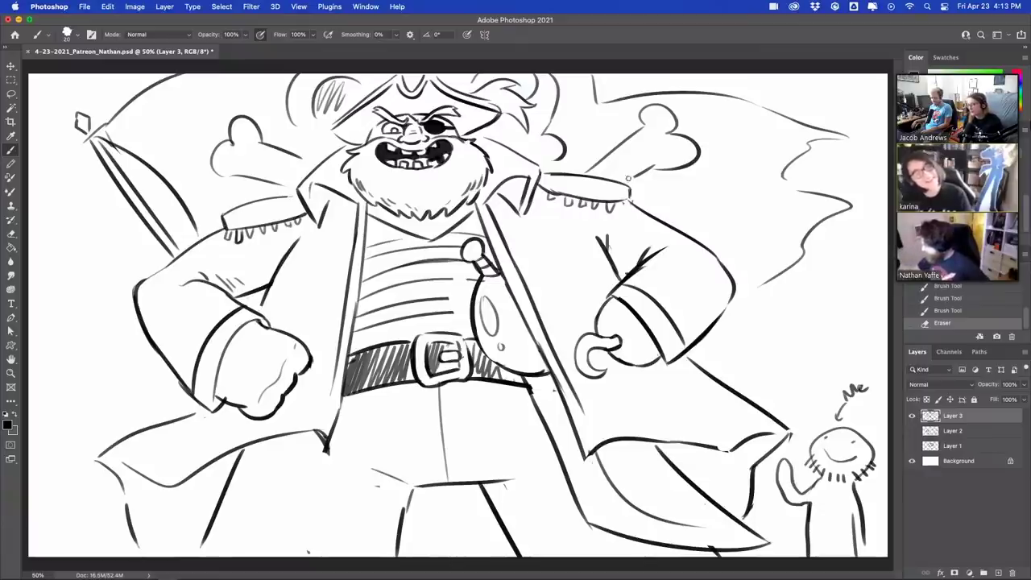
left_click_drag(629, 178, 660, 159)
left_click_drag(593, 84, 599, 148)
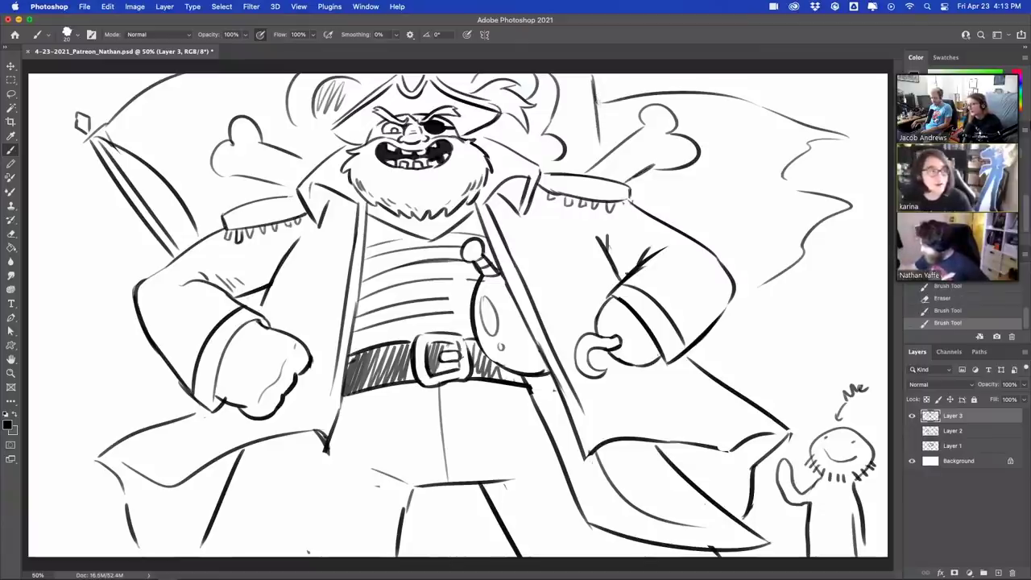
left_click_drag(595, 98, 599, 108)
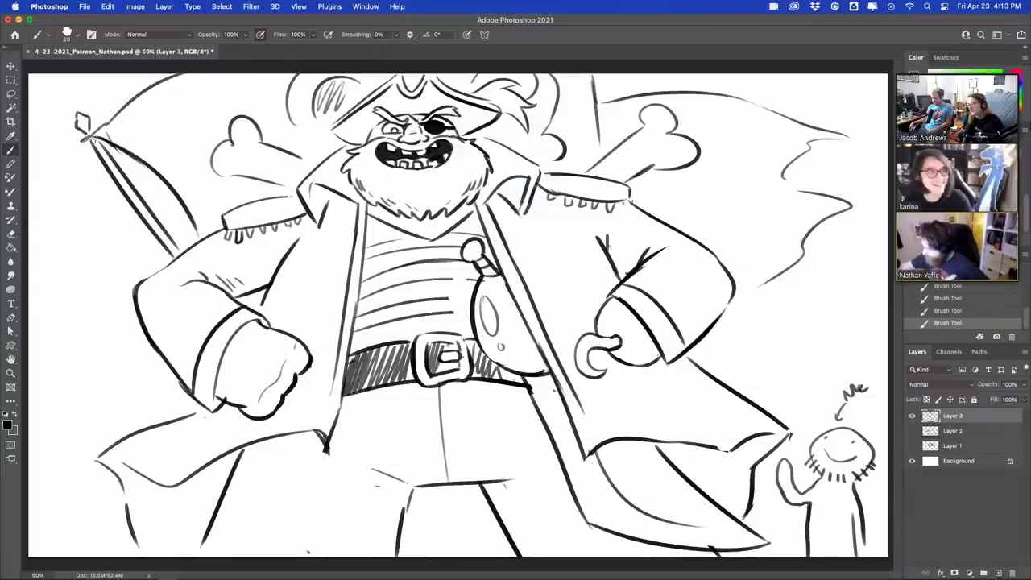
left_click_drag(81, 143, 102, 132)
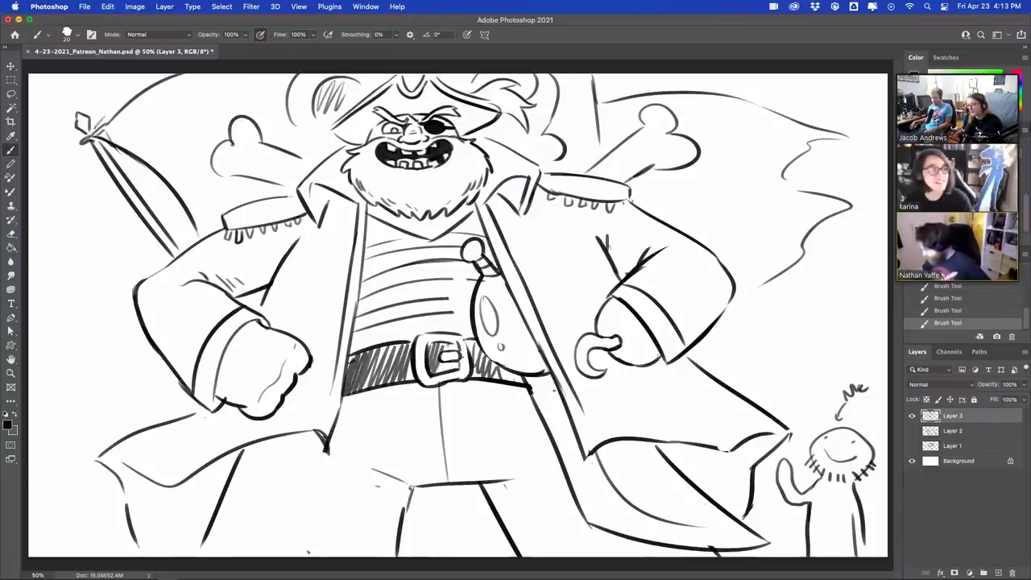
- Strengthen the fist-side inner leg line, and replace the stray crotch lines with slanted trouser creases on both sides
left_click_drag(413, 489, 392, 556)
mouse_move(375, 472)
left_mouse_down()
mouse_move(385, 488)
mouse_move(401, 483)
left_mouse_up()
left_click_drag(358, 431, 413, 475)
mouse_move(526, 441)
left_mouse_down()
mouse_move(484, 478)
mouse_move(506, 485)
left_mouse_up()
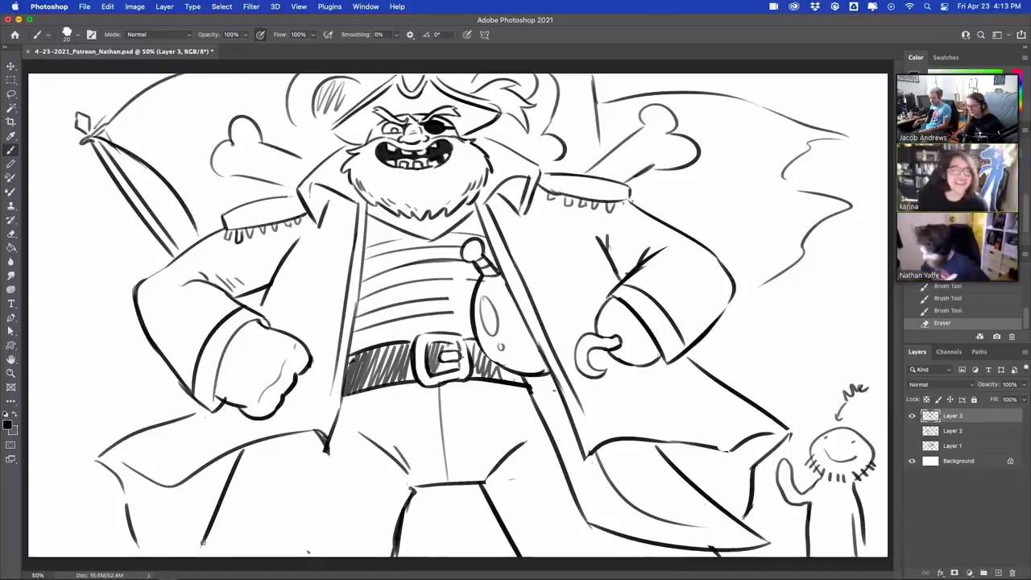
- Extend the fist-side leg line to the canvas edge, and hatch the coat's inner lining on both sides of the legs
left_click_drag(221, 504, 196, 556)
left_click_drag(120, 486, 158, 553)
left_click_drag(136, 520, 181, 553)
left_click_drag(131, 505, 196, 542)
mouse_move(141, 485)
left_mouse_down()
mouse_move(202, 533)
mouse_move(201, 524)
left_mouse_up()
left_click_drag(168, 486, 208, 517)
mouse_move(182, 484)
left_mouse_down()
mouse_move(212, 505)
mouse_move(217, 498)
left_mouse_up()
mouse_move(203, 472)
left_mouse_down()
mouse_move(222, 486)
mouse_move(233, 475)
left_mouse_up()
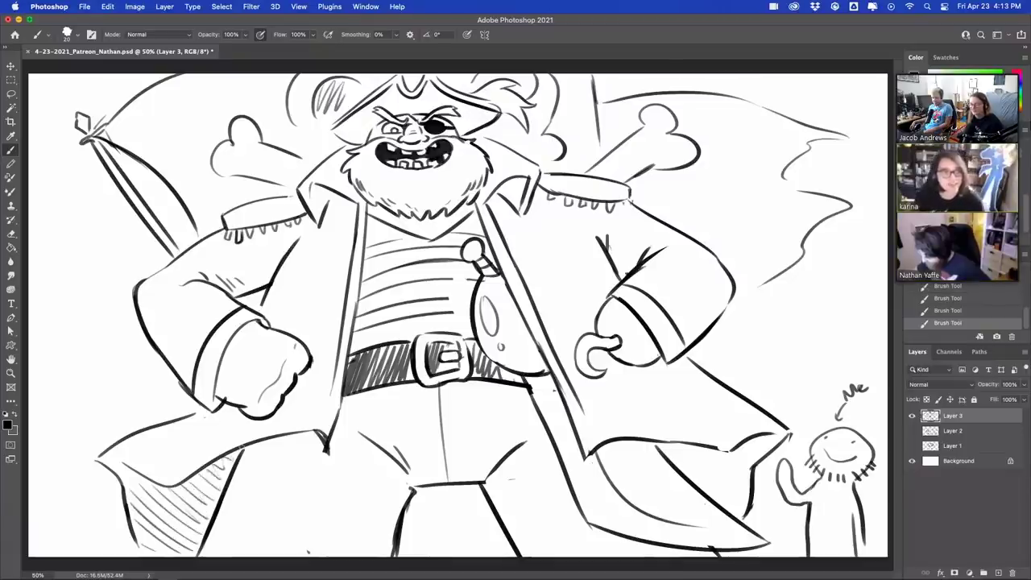
left_click_drag(662, 443, 736, 482)
mouse_move(715, 445)
left_mouse_down()
mouse_move(749, 494)
mouse_move(743, 501)
left_mouse_up()
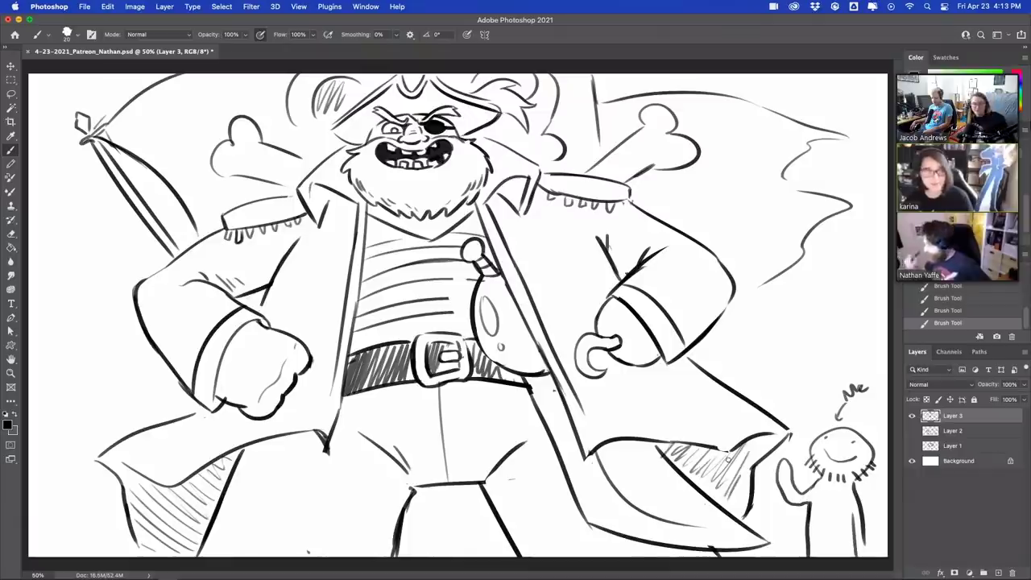
- Rework the coat line inside the fist-side elbow, tidying its upper end, and blacken the small wedge beside the cuff
left_click_drag(253, 308, 296, 240)
left_click_drag(263, 307, 298, 241)
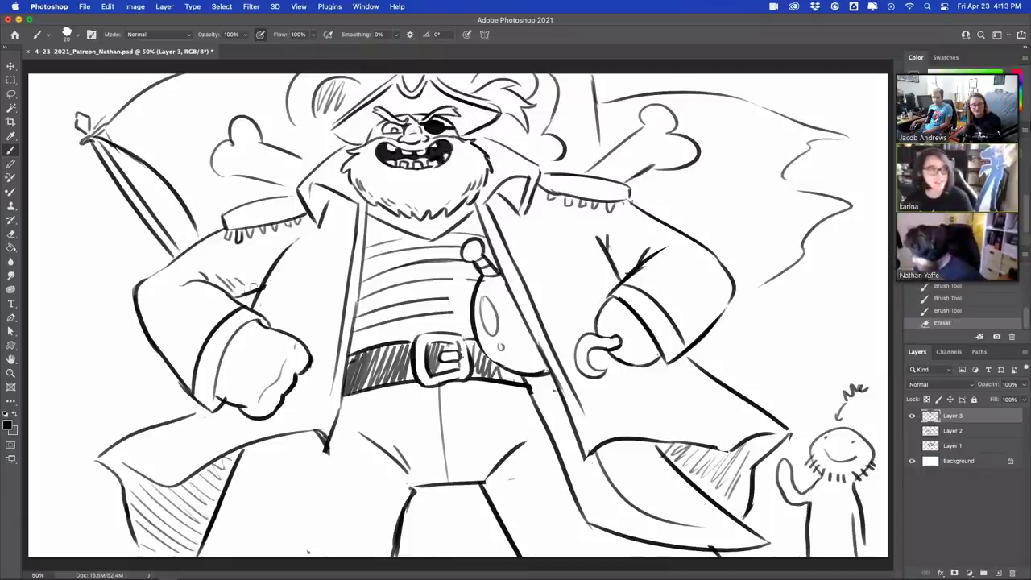
mouse_move(239, 292)
left_mouse_down()
mouse_move(253, 292)
mouse_move(245, 303)
mouse_move(301, 244)
left_mouse_up()
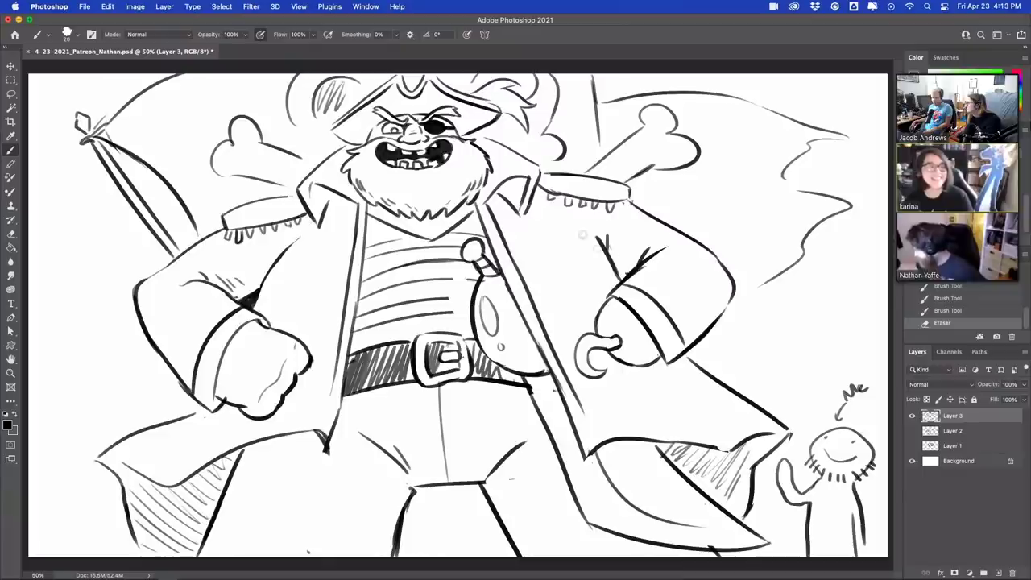
left_click_drag(583, 235, 610, 260)
left_click_drag(301, 241, 279, 280)
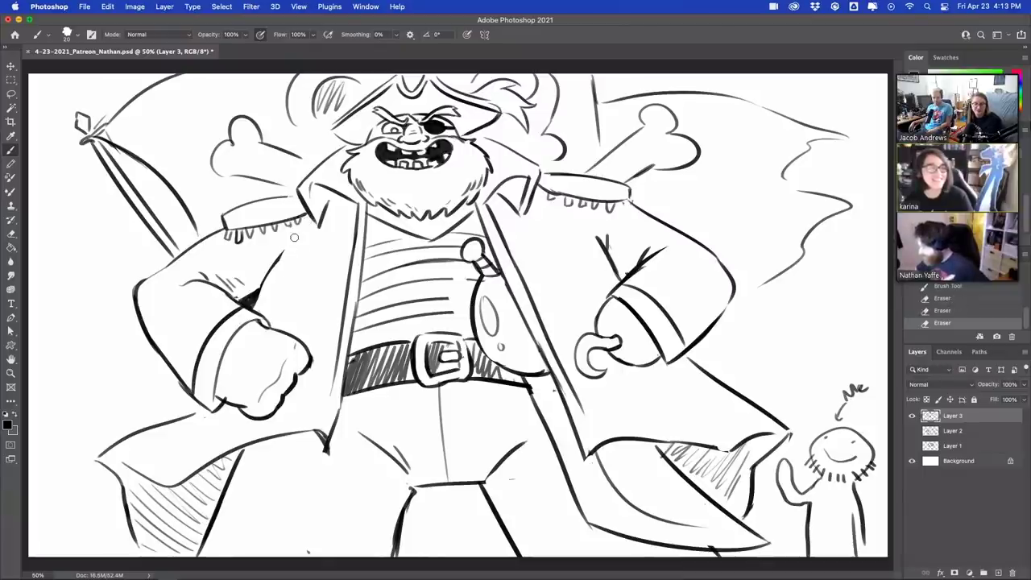
mouse_move(294, 238)
left_mouse_down()
mouse_move(260, 287)
mouse_move(272, 257)
mouse_move(254, 237)
mouse_move(265, 236)
left_mouse_up()
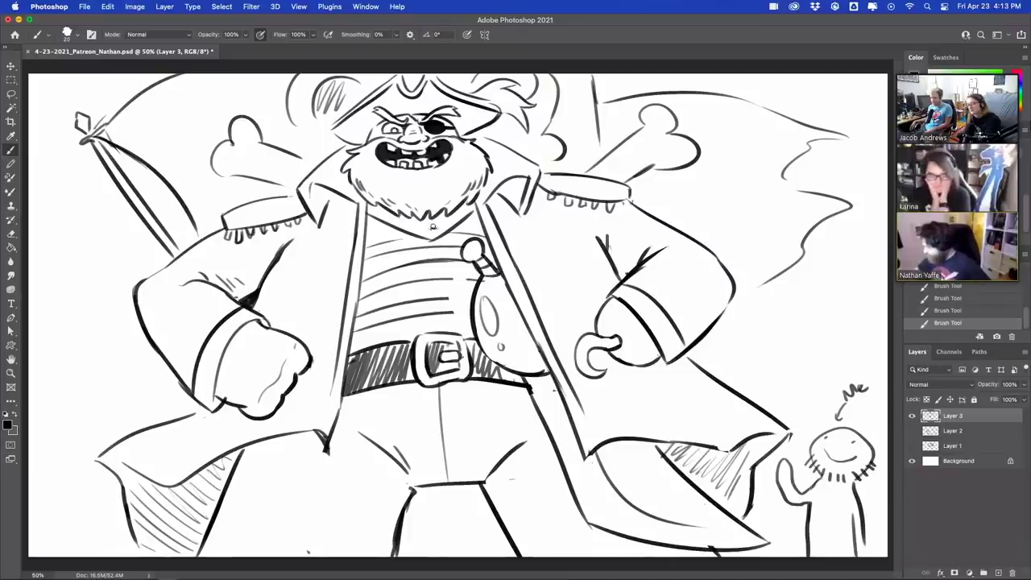
- Add chest hair at the shirt's neckline, and redraw the cutlass hilt with a rounder plain guard and a banded grip
mouse_move(432, 226)
left_mouse_down()
mouse_move(419, 229)
mouse_move(431, 229)
left_mouse_up()
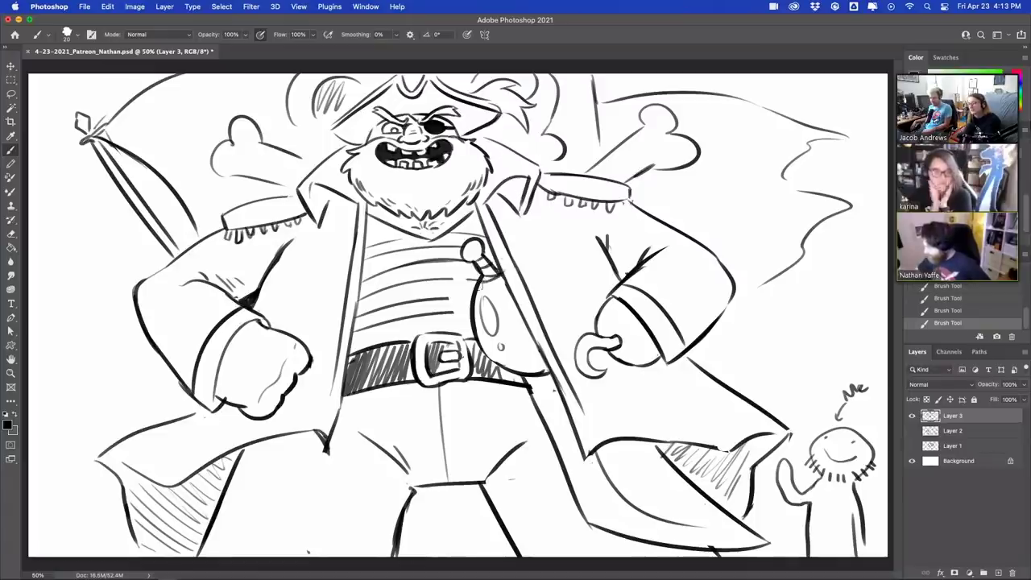
mouse_move(470, 299)
left_mouse_down()
mouse_move(475, 290)
mouse_move(473, 320)
mouse_move(490, 321)
mouse_move(498, 338)
mouse_move(495, 324)
left_mouse_up()
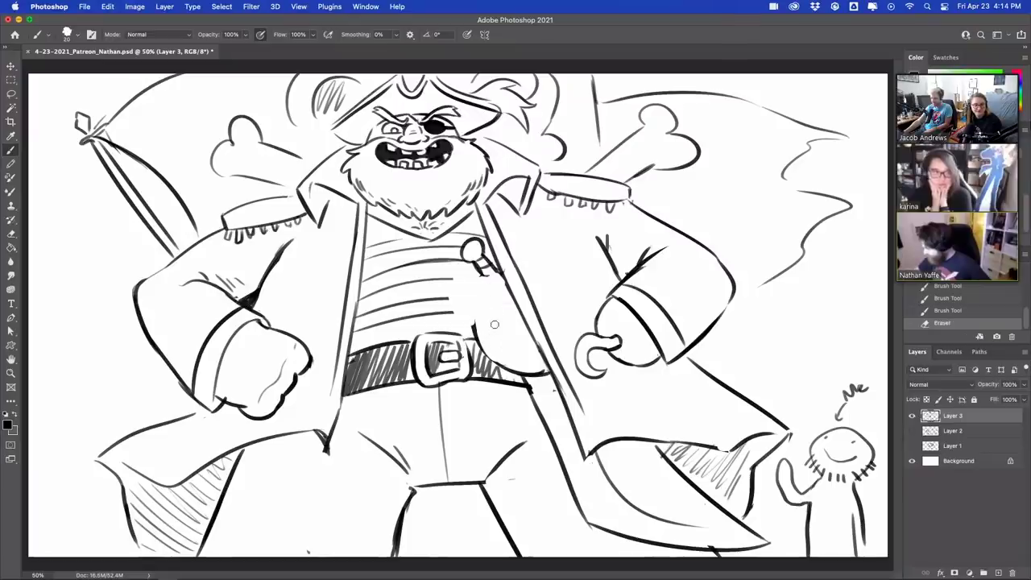
mouse_move(497, 289)
left_mouse_down()
mouse_move(488, 343)
mouse_move(482, 326)
mouse_move(549, 376)
left_mouse_up()
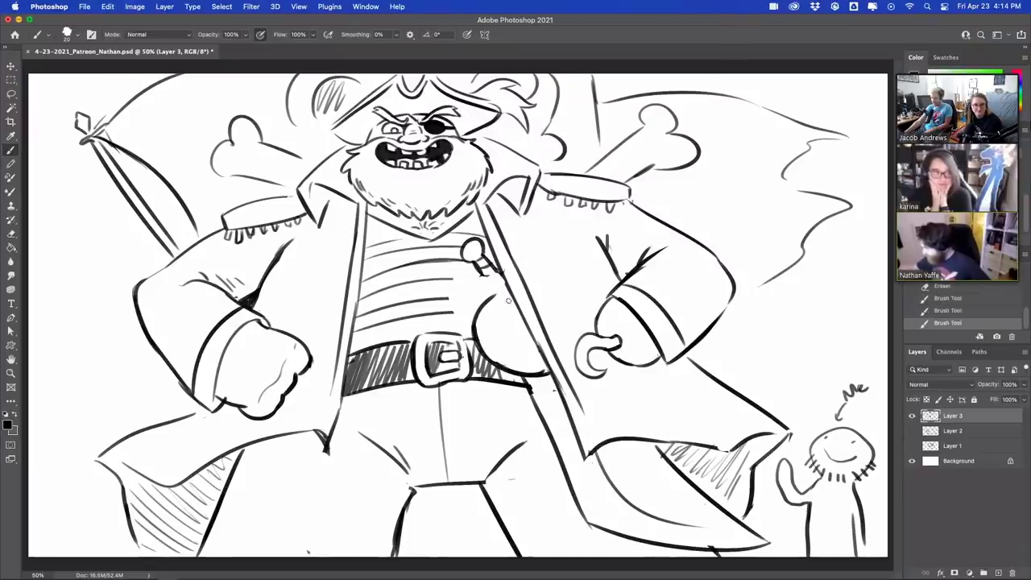
mouse_move(481, 274)
left_mouse_down()
mouse_move(493, 293)
mouse_move(500, 270)
mouse_move(505, 282)
mouse_move(487, 276)
left_mouse_up()
mouse_move(443, 304)
left_mouse_down()
mouse_move(488, 299)
mouse_move(467, 313)
mouse_move(485, 300)
mouse_move(468, 232)
mouse_move(461, 253)
mouse_move(482, 288)
left_mouse_up()
key("e")
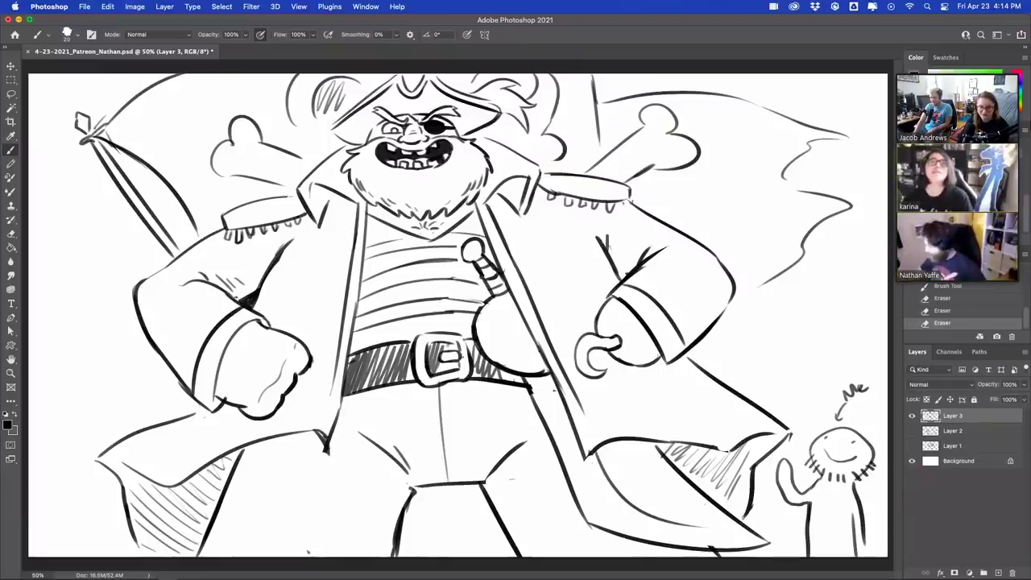
left_click_drag(481, 300, 494, 288)
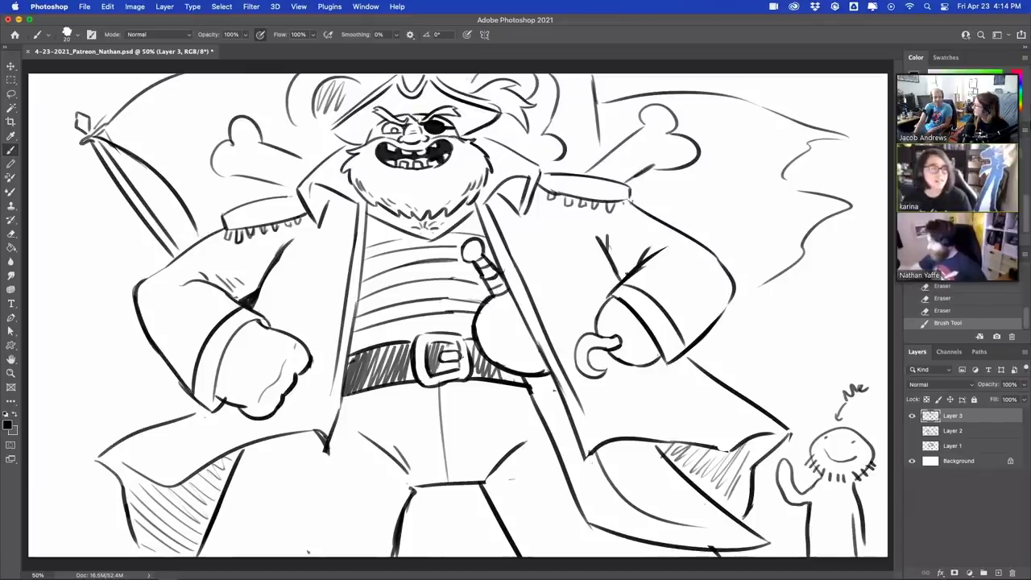
- Hatch the area between the hat and its feather, and shade the pole side of the flag with slanted strokes around the bone
left_click_drag(467, 85, 490, 75)
left_click_drag(482, 84, 499, 71)
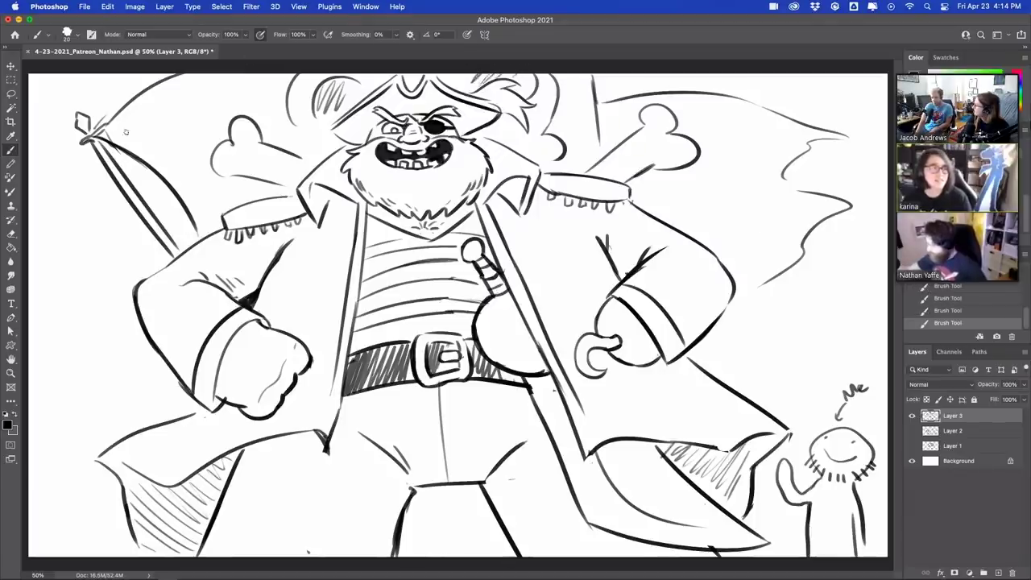
left_click_drag(121, 149, 145, 87)
left_click_drag(134, 147, 166, 75)
mouse_move(147, 148)
left_mouse_down()
mouse_move(173, 79)
mouse_move(185, 78)
left_mouse_up()
mouse_move(168, 172)
left_mouse_down()
mouse_move(190, 87)
mouse_move(213, 75)
left_mouse_up()
left_click_drag(181, 185, 219, 75)
left_click_drag(190, 206, 209, 166)
left_click_drag(204, 224, 234, 183)
mouse_move(239, 107)
left_mouse_down()
mouse_move(260, 74)
mouse_move(272, 86)
left_mouse_up()
left_click_drag(259, 126, 287, 79)
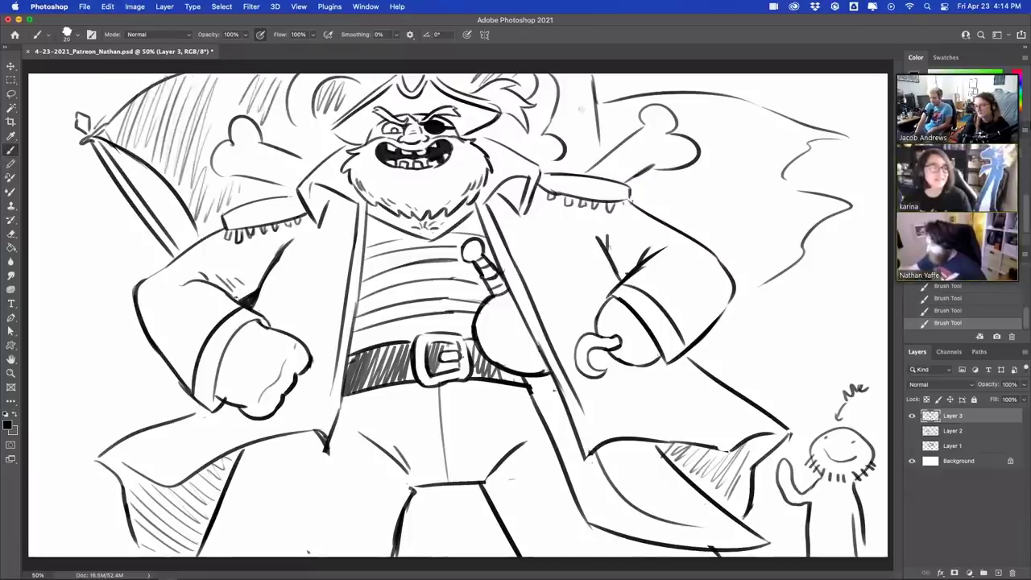
- Hatch the hook side of the flag around the bone, and extend its ragged edge down to the coat
left_click_drag(564, 120, 586, 76)
left_click_drag(570, 143, 593, 90)
mouse_move(604, 149)
left_mouse_down()
mouse_move(623, 100)
mouse_move(641, 103)
left_mouse_up()
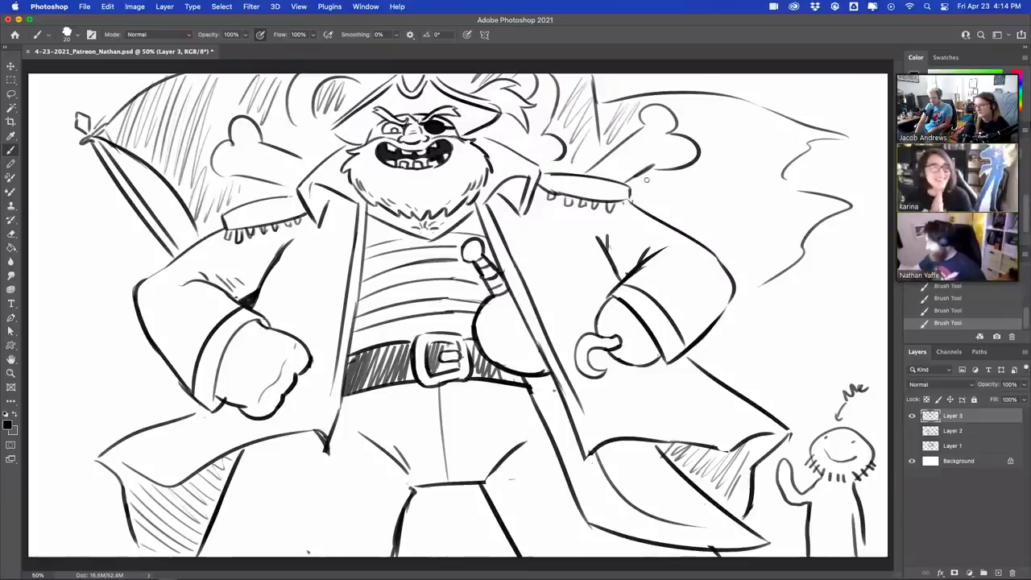
left_click_drag(649, 201, 672, 166)
left_click_drag(677, 211, 701, 162)
left_click_drag(709, 171, 730, 130)
left_click_drag(696, 223, 715, 169)
mouse_move(716, 227)
left_mouse_down()
mouse_move(745, 138)
mouse_move(765, 150)
left_mouse_up()
left_click_drag(741, 246, 772, 172)
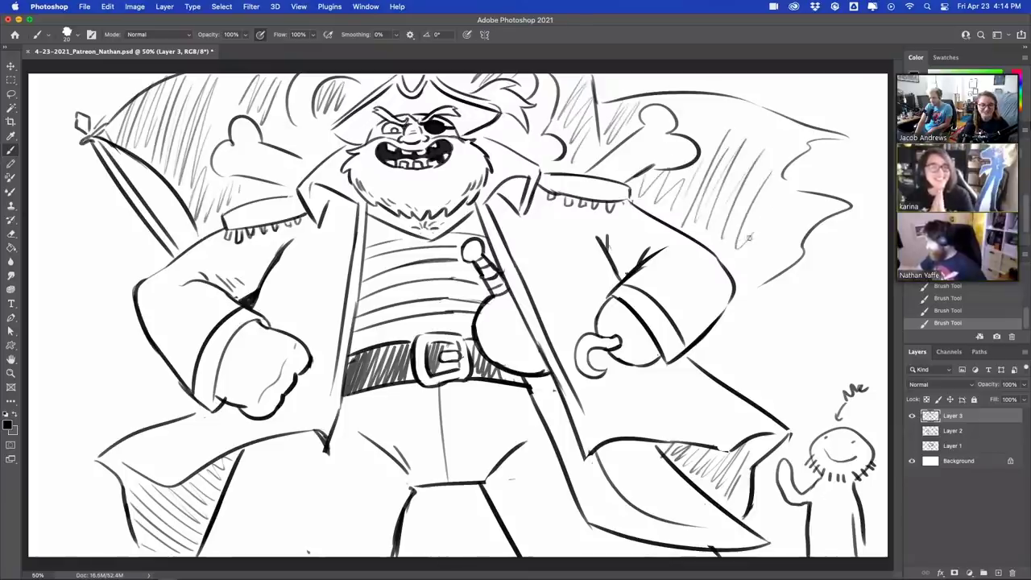
mouse_move(772, 208)
left_mouse_down()
mouse_move(749, 262)
mouse_move(771, 299)
mouse_move(751, 351)
mouse_move(716, 376)
left_mouse_up()
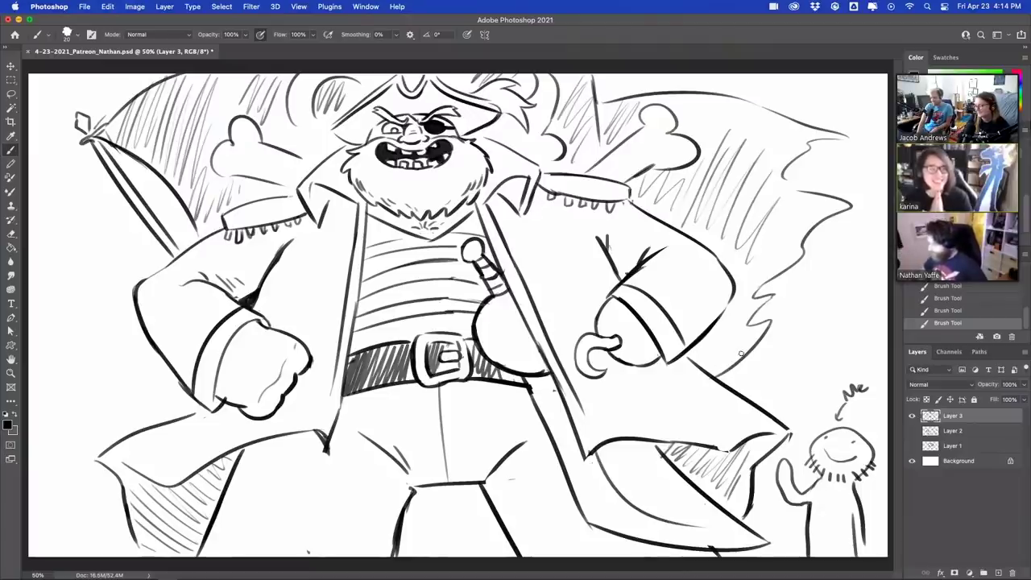
- Draw a storm cloud on each side of the pirate, with a jagged lightning bolt striking down from each
mouse_move(31, 242)
left_mouse_down()
mouse_move(84, 210)
mouse_move(114, 208)
left_mouse_up()
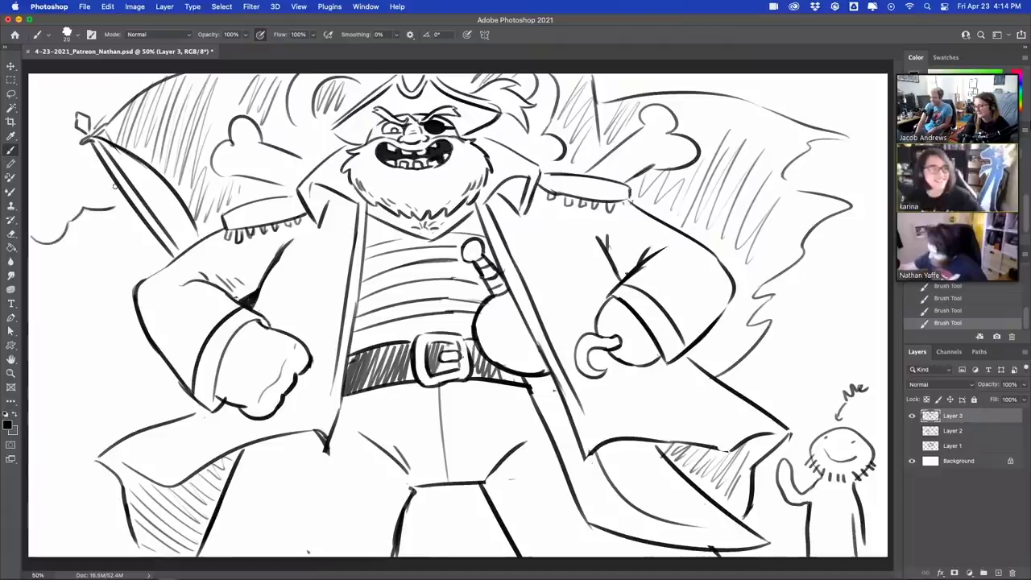
left_click_drag(814, 260, 881, 254)
mouse_move(86, 232)
left_mouse_down()
mouse_move(89, 310)
mouse_move(120, 253)
mouse_move(114, 219)
mouse_move(85, 226)
mouse_move(79, 212)
left_mouse_up()
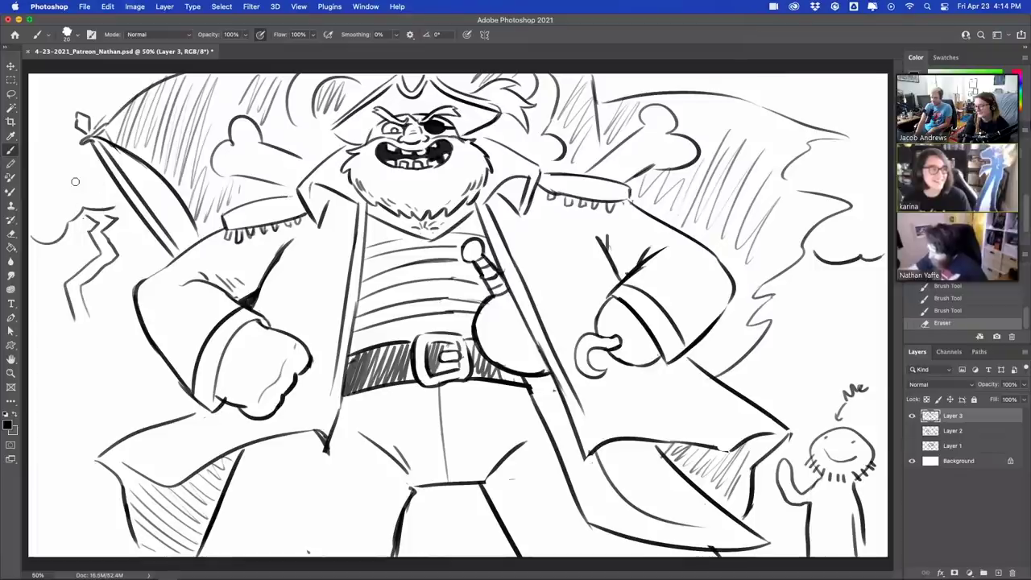
mouse_move(84, 328)
left_mouse_down()
mouse_move(110, 355)
mouse_move(94, 393)
mouse_move(104, 414)
left_mouse_up()
left_click_drag(114, 358, 133, 416)
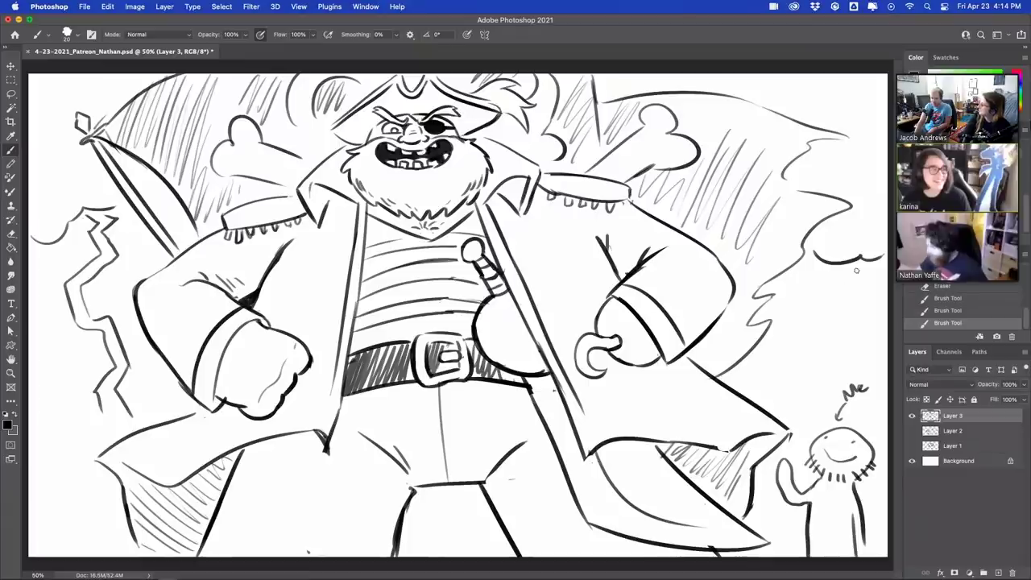
mouse_move(832, 272)
left_mouse_down()
mouse_move(790, 321)
mouse_move(805, 332)
mouse_move(779, 377)
mouse_move(783, 390)
mouse_move(829, 330)
mouse_move(820, 307)
mouse_move(855, 270)
left_mouse_up()
- Add slanted rain strokes around both lightning bolts and small curls to the clouds, and close the gap in the flag's ragged edge
left_click_drag(49, 370, 49, 261)
left_click_drag(115, 300, 134, 237)
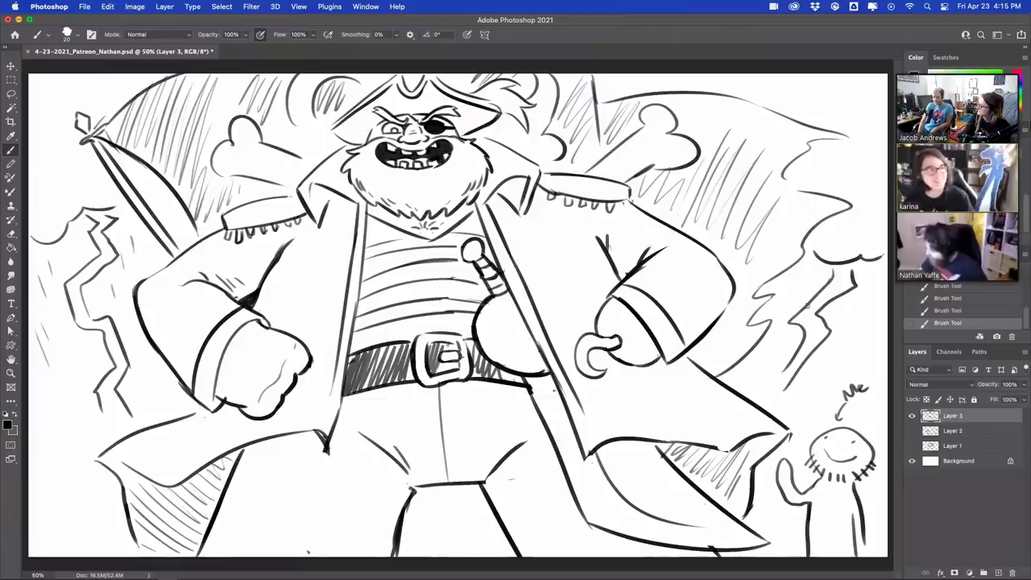
left_click_drag(792, 299, 803, 273)
mouse_move(852, 350)
left_mouse_down()
mouse_move(851, 327)
mouse_move(875, 303)
left_mouse_up()
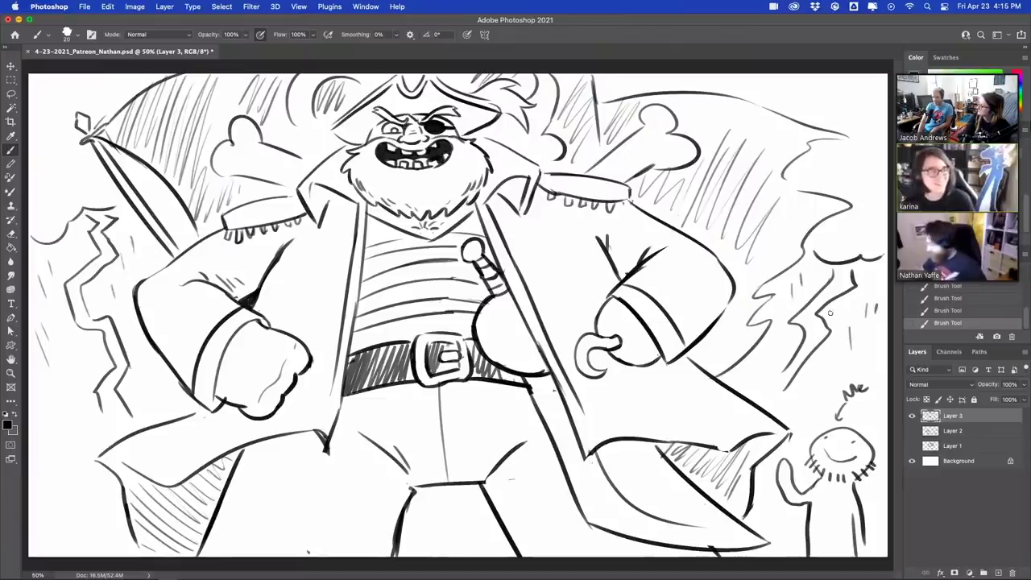
left_click_drag(35, 449, 33, 440)
left_click_drag(45, 198, 98, 192)
left_click_drag(833, 237, 867, 238)
left_click_drag(792, 174, 795, 189)
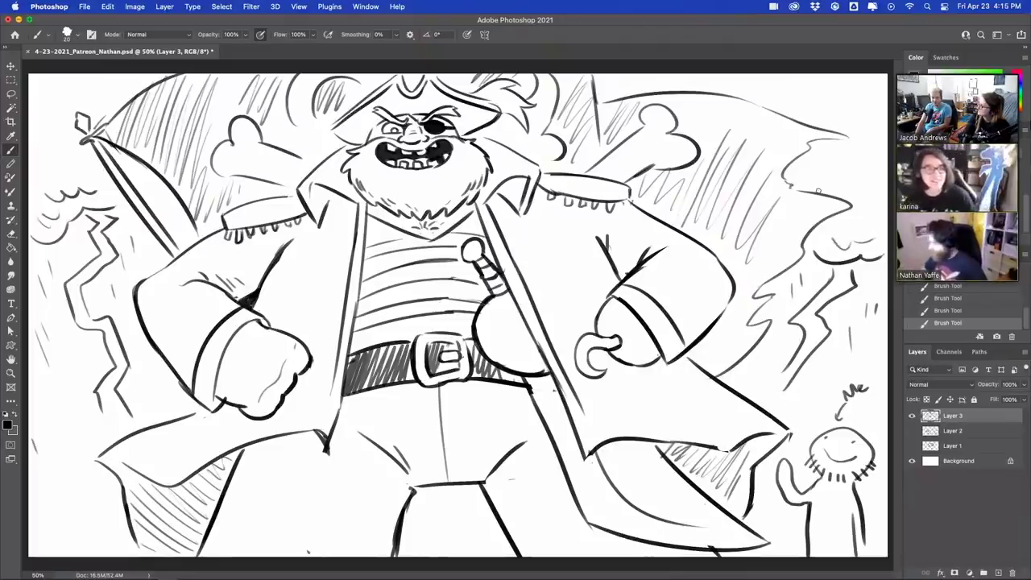
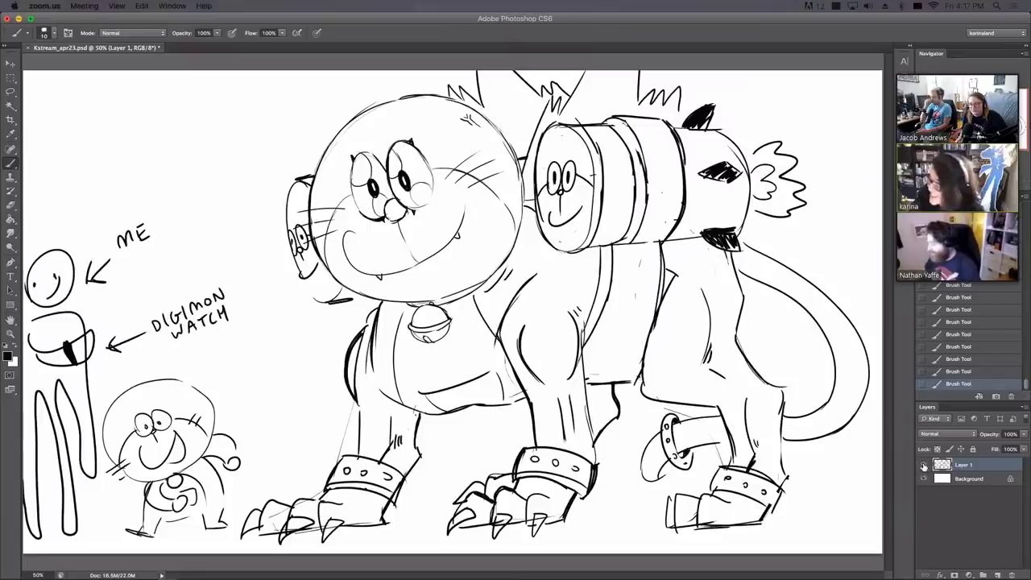
- In Kstream_apr23.psd, hide Layer 1 and add a new empty layer above it
left_click(972, 519)
left_click(923, 465)
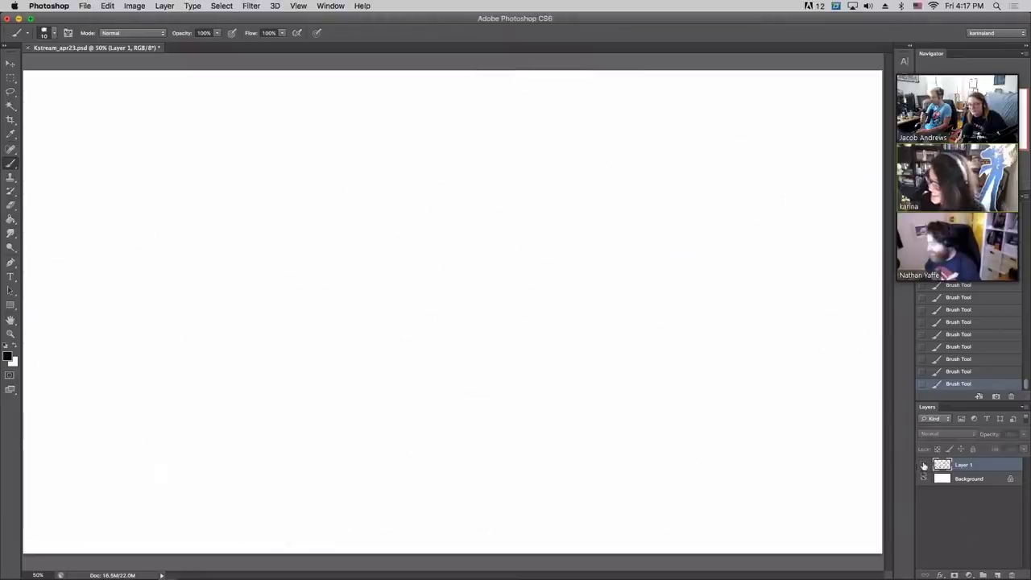
left_click(997, 575)
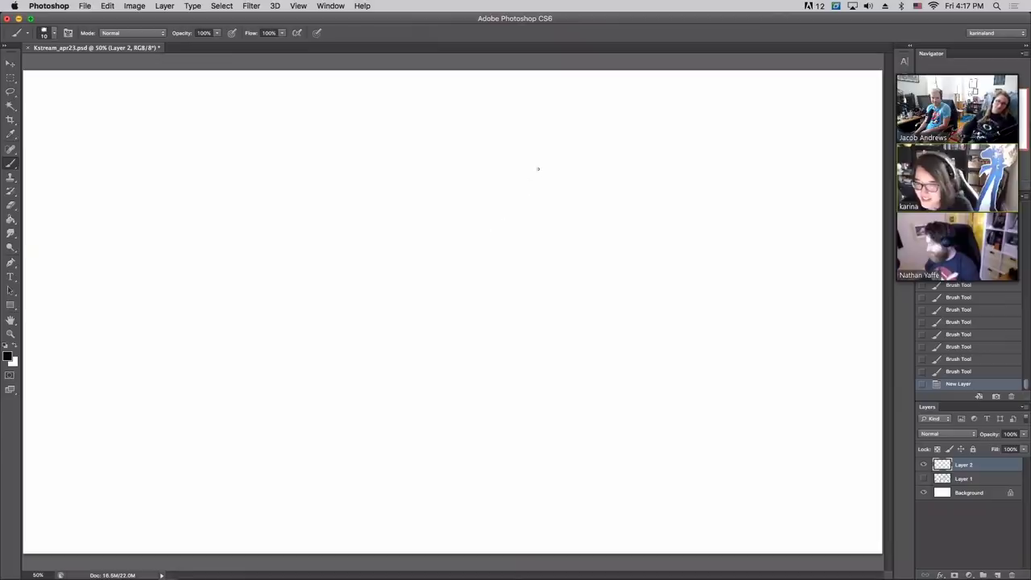
- Sketch a three-quarter head facing left in the upper middle of the canvas, with a rounded crown and an angular jaw
mouse_move(490, 161)
left_mouse_down()
mouse_move(518, 156)
mouse_move(505, 138)
mouse_move(577, 183)
mouse_move(509, 145)
mouse_move(560, 129)
left_mouse_up()
mouse_move(523, 240)
left_mouse_down()
mouse_move(557, 239)
mouse_move(581, 137)
left_mouse_up()
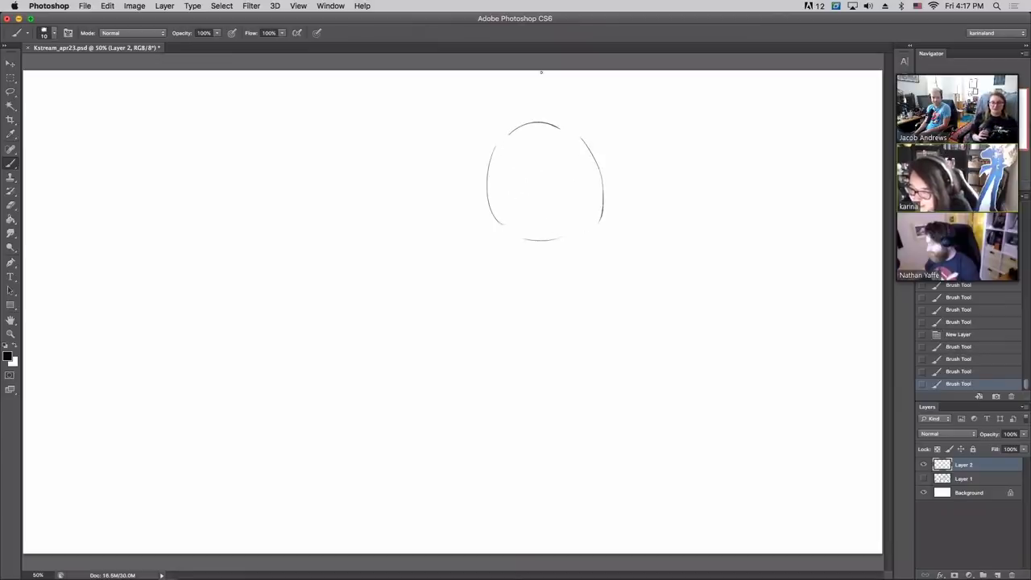
left_click(940, 371)
mouse_move(577, 227)
left_mouse_down()
mouse_move(570, 126)
mouse_move(592, 168)
left_mouse_up()
mouse_move(528, 117)
left_mouse_down()
mouse_move(487, 151)
mouse_move(496, 212)
mouse_move(516, 248)
mouse_move(560, 240)
mouse_move(586, 211)
mouse_move(561, 230)
left_mouse_up()
mouse_move(545, 115)
left_mouse_down()
mouse_move(572, 127)
mouse_move(589, 186)
mouse_move(577, 214)
left_mouse_up()
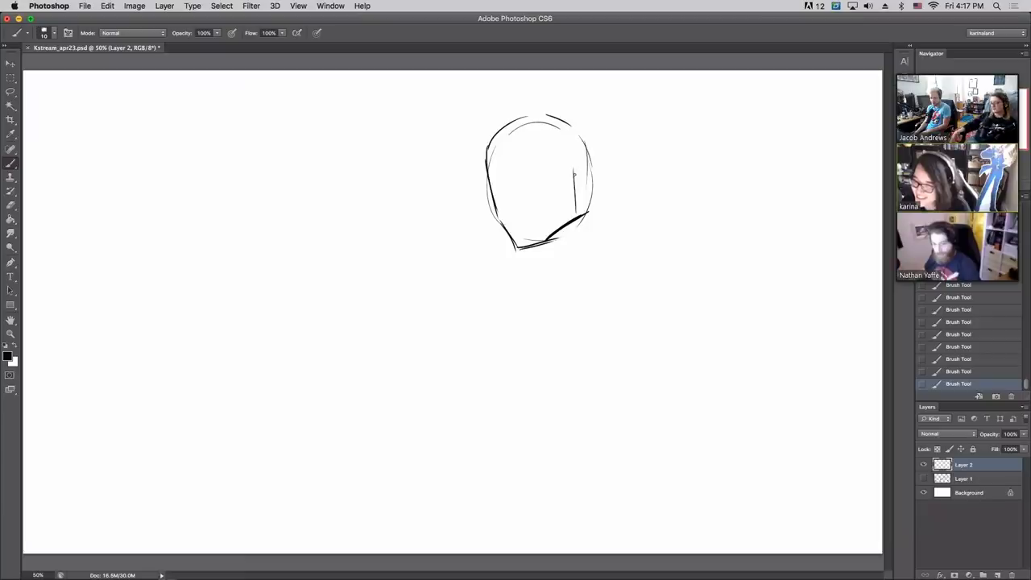
- Add an ear at the back of the head, and erase the surplus construction lines around the crown and jaw
mouse_move(582, 151)
left_mouse_down()
mouse_move(595, 190)
mouse_move(580, 137)
mouse_move(588, 155)
left_mouse_up()
left_click_drag(511, 133, 563, 121)
mouse_move(588, 219)
left_mouse_down()
mouse_move(580, 226)
mouse_move(595, 188)
left_mouse_up()
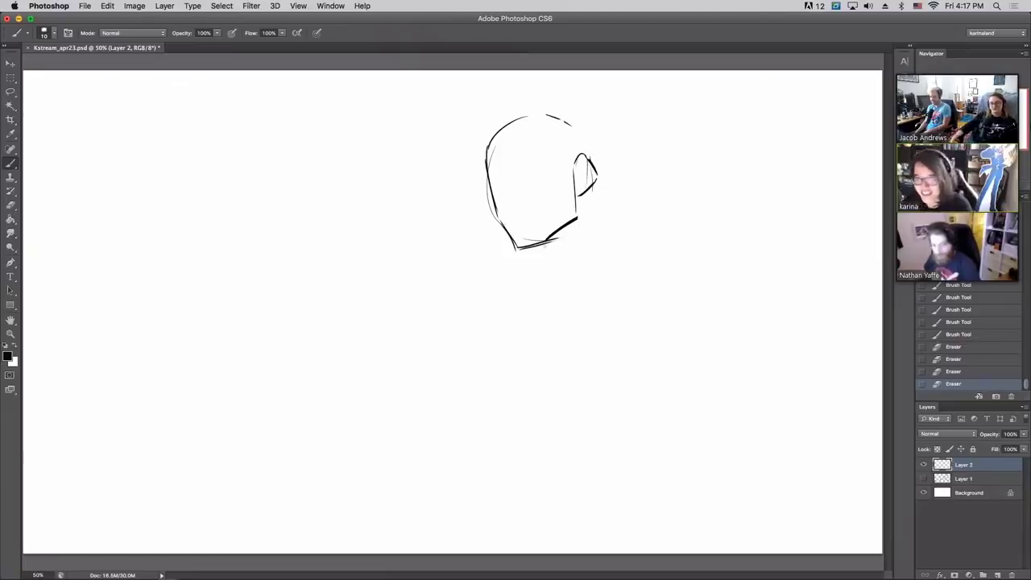
- Sketch the front and back of the neck, an angled collarbone shape at its base, and the start of the back shoulder slope
mouse_move(538, 247)
left_mouse_down()
mouse_move(541, 280)
mouse_move(542, 271)
mouse_move(517, 305)
mouse_move(578, 282)
left_mouse_up()
left_click(941, 347)
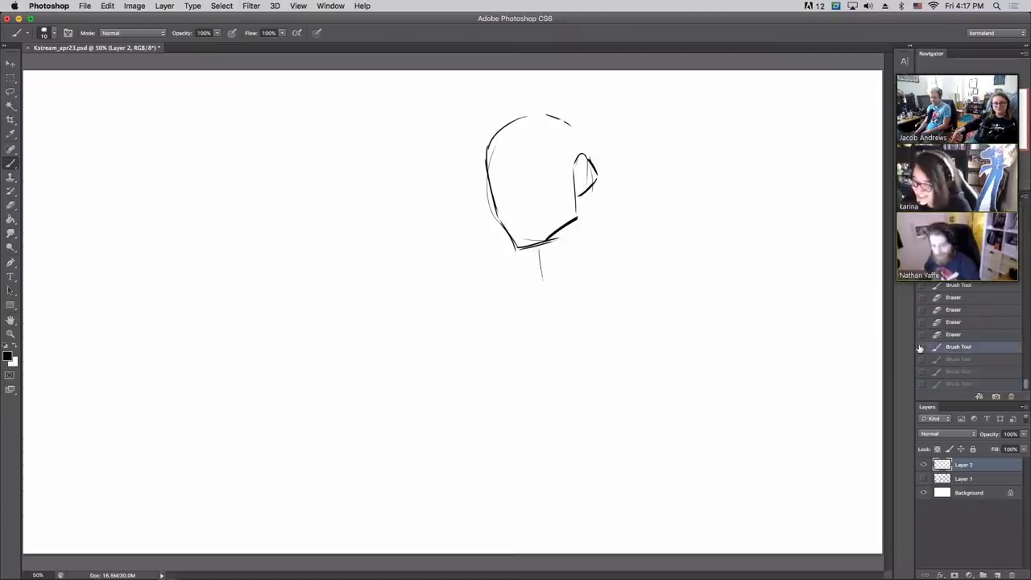
mouse_move(537, 248)
left_mouse_down()
mouse_move(542, 288)
mouse_move(504, 325)
mouse_move(578, 293)
left_mouse_up()
left_click_drag(591, 227, 591, 195)
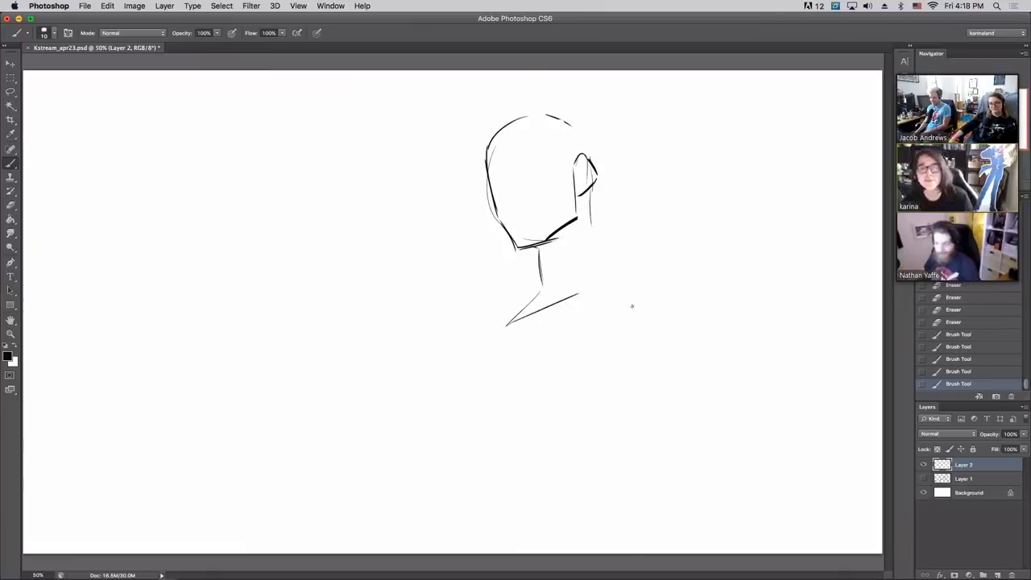
mouse_move(588, 194)
left_mouse_down()
mouse_move(598, 269)
mouse_move(629, 284)
left_mouse_up()
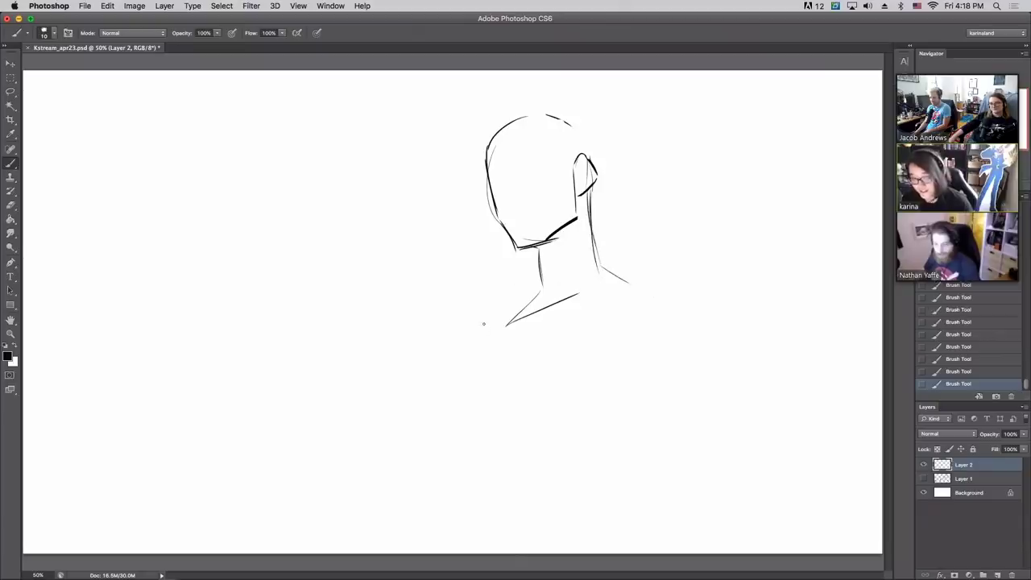
- Rough in the upper torso with a front contour, a wavy lower edge, a slanted back contour and a longer back shoulder
mouse_move(483, 323)
left_mouse_down()
mouse_move(486, 385)
mouse_move(500, 397)
mouse_move(626, 387)
left_mouse_up()
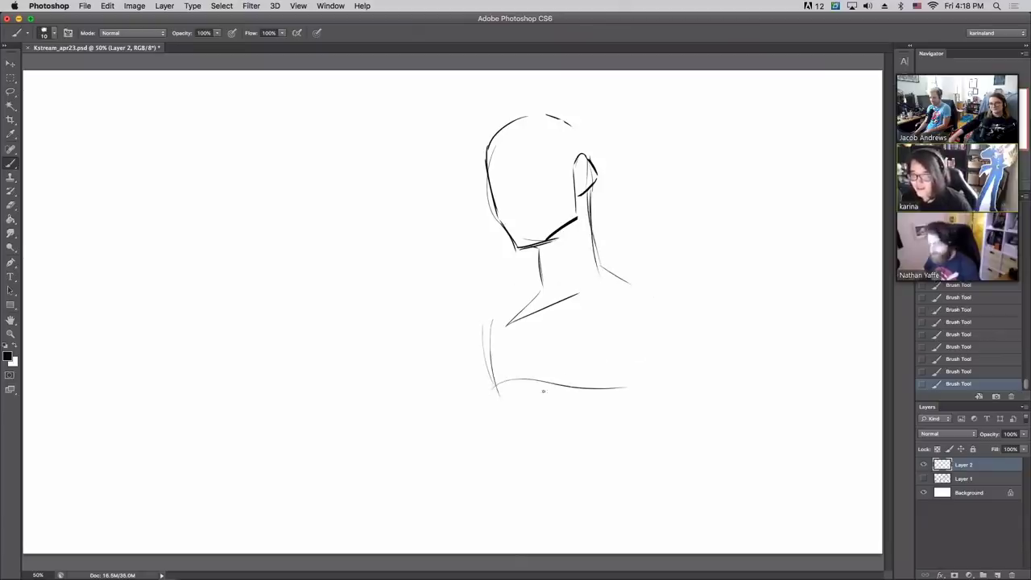
mouse_move(508, 381)
left_mouse_down()
mouse_move(570, 384)
mouse_move(660, 332)
left_mouse_up()
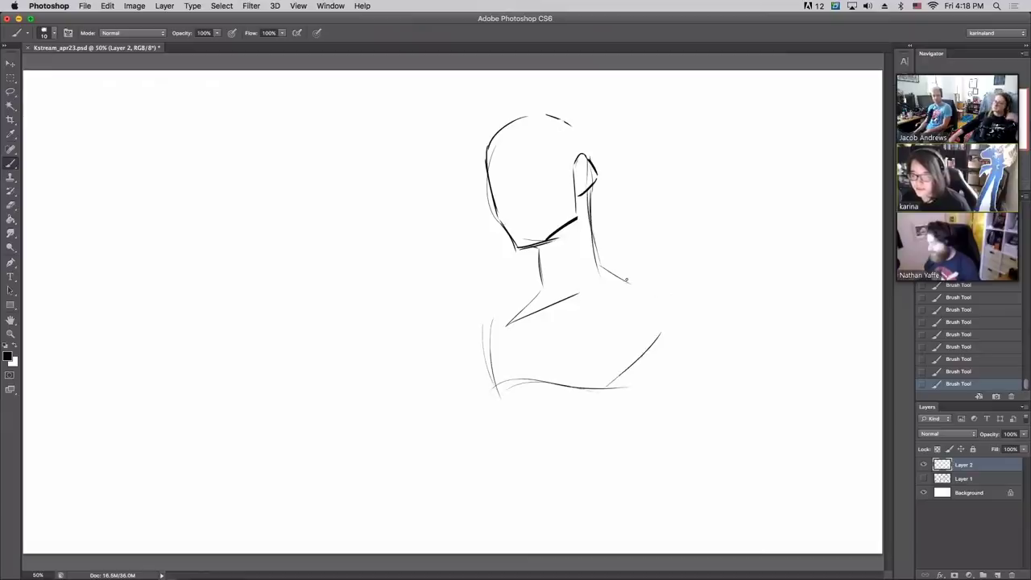
left_click_drag(625, 279, 681, 291)
left_click_drag(493, 322, 548, 277)
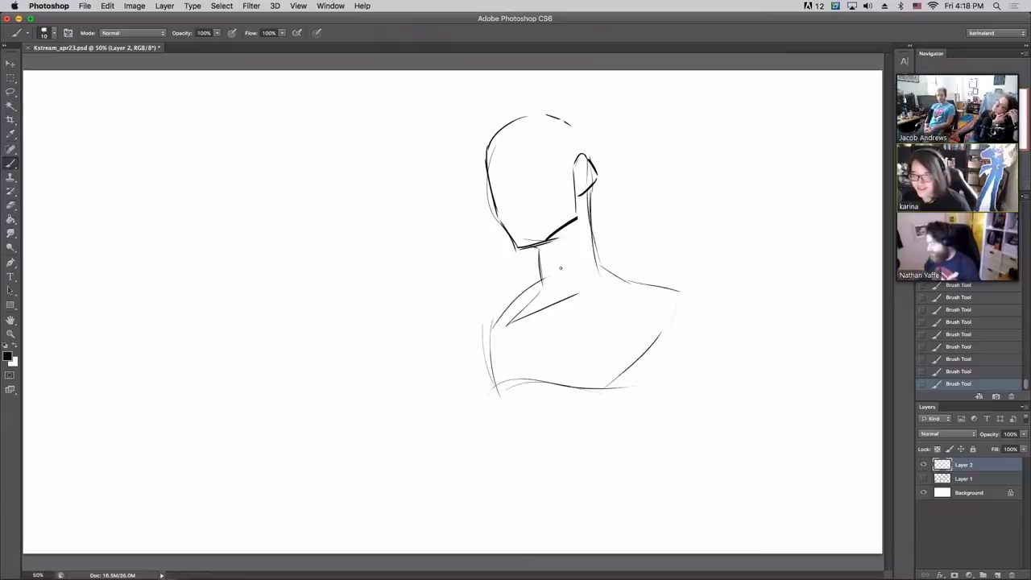
left_click(951, 373)
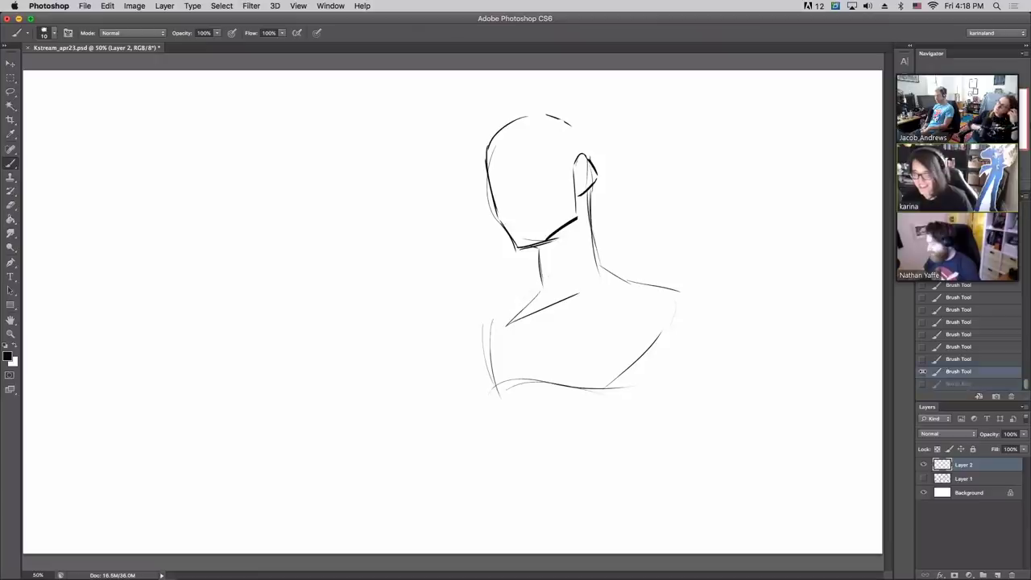
mouse_move(494, 321)
left_mouse_down()
mouse_move(533, 297)
mouse_move(498, 333)
mouse_move(588, 279)
left_mouse_up()
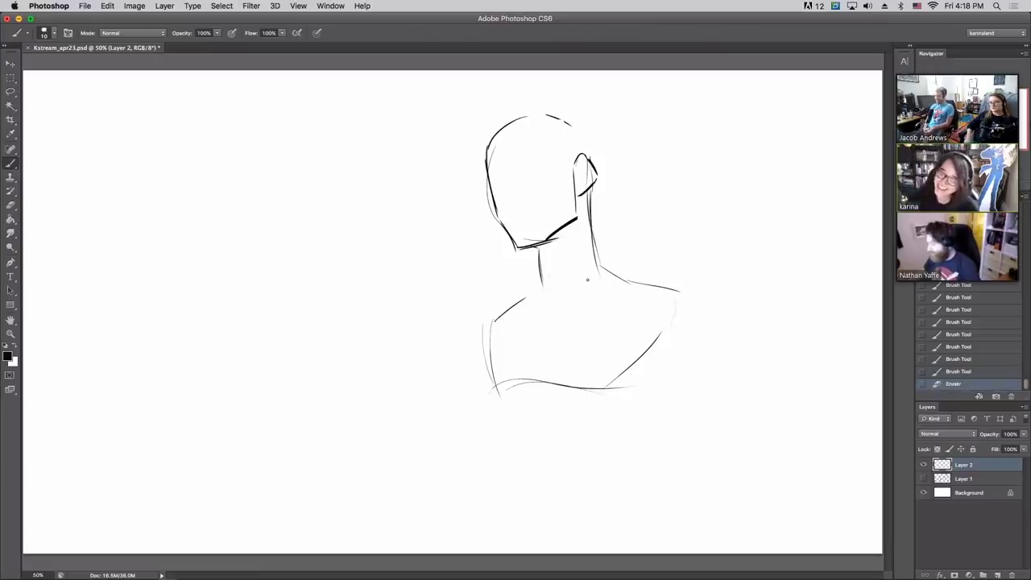
mouse_move(495, 319)
left_mouse_down()
mouse_move(538, 281)
mouse_move(484, 310)
mouse_move(475, 347)
mouse_move(494, 390)
mouse_move(538, 380)
left_mouse_up()
key("super+alt+z")
key("super+alt+z")
key("super+alt+z")
key("super+alt+z")
key("super+alt+z")
key("super+alt+z")
key("super+alt+z")
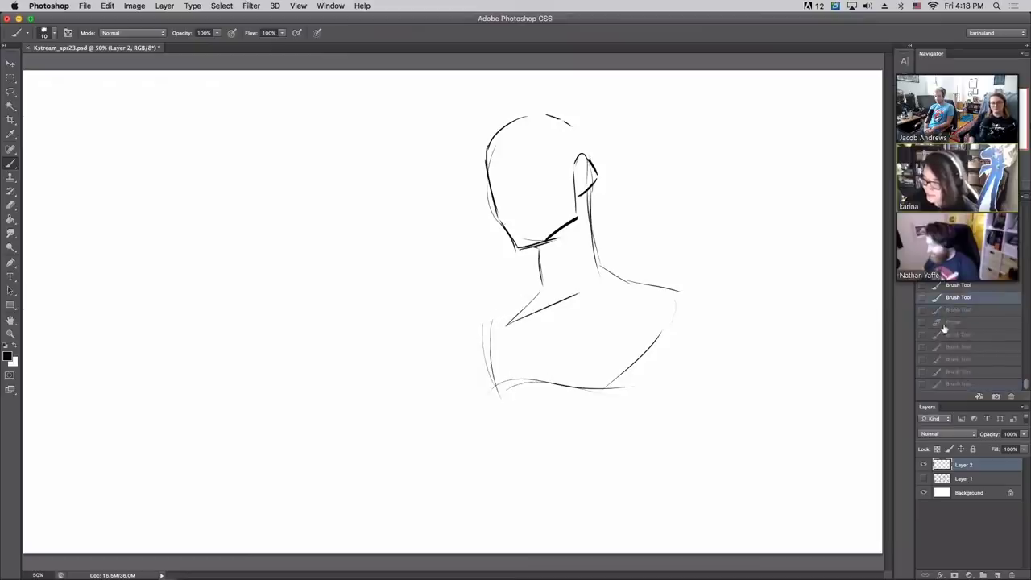
- Redo the undone brush strokes and erasing on the figure's upper body
key("super+shift+z")
key("super+shift+z")
key("super+shift+z")
key("super+shift+z")
key("super+shift+z")
key("super+shift+z")
key("super+shift+z")
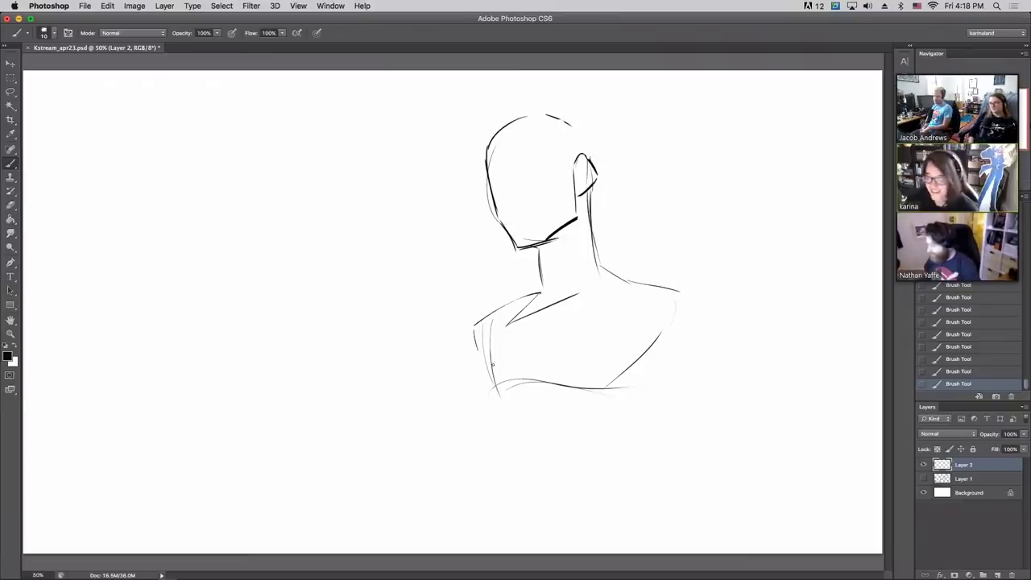
- Rough in the torso with a rounded back shoulder, lower chest curve, centre line, tapering side contours and a curved waist line
mouse_move(482, 348)
left_mouse_down()
mouse_move(497, 417)
mouse_move(583, 398)
mouse_move(667, 362)
left_mouse_up()
left_click_drag(658, 291, 691, 351)
left_click_drag(633, 324, 668, 291)
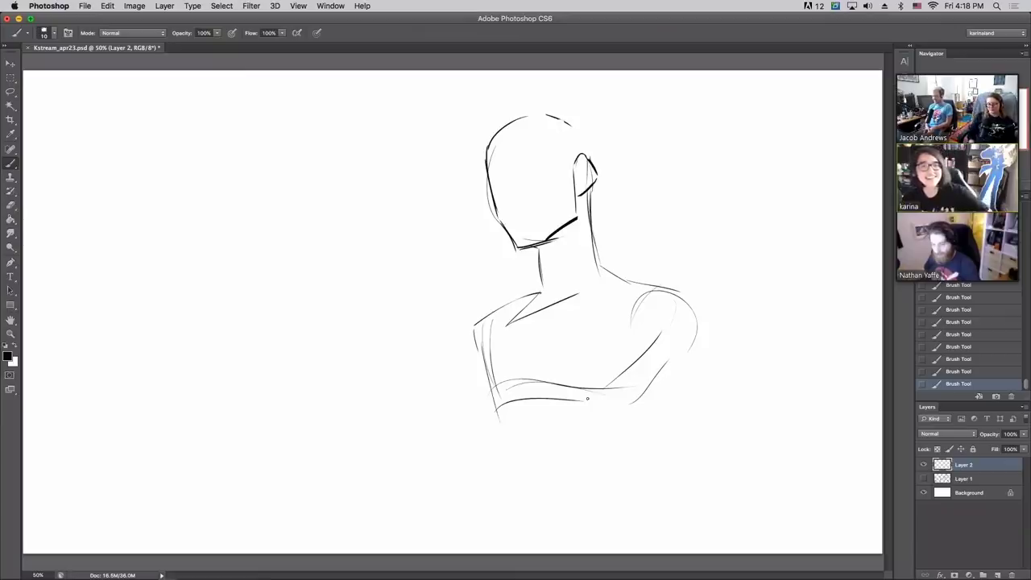
mouse_move(533, 333)
left_mouse_down()
mouse_move(537, 393)
mouse_move(494, 463)
mouse_move(547, 439)
mouse_move(592, 449)
left_mouse_up()
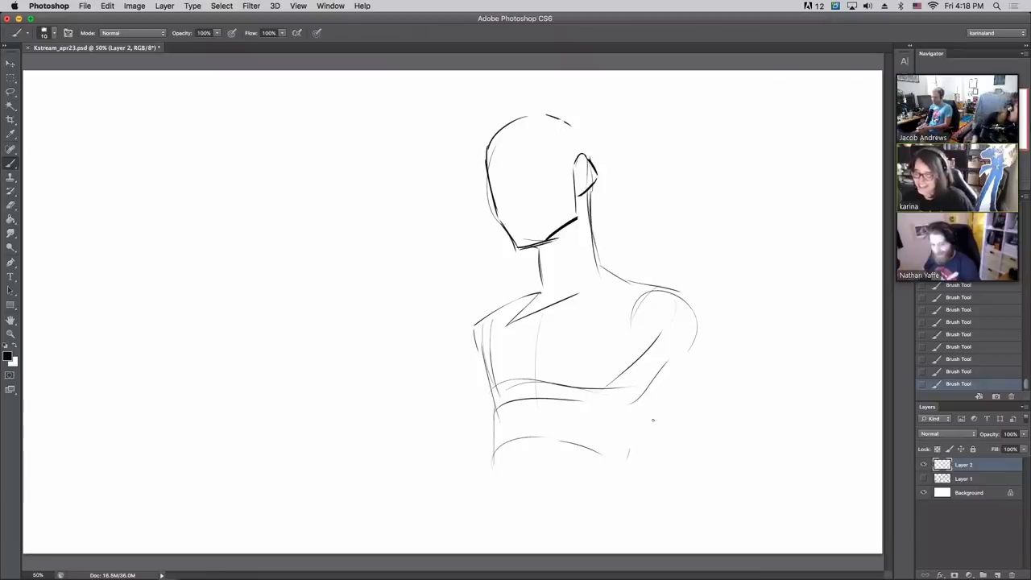
left_click_drag(683, 352, 642, 433)
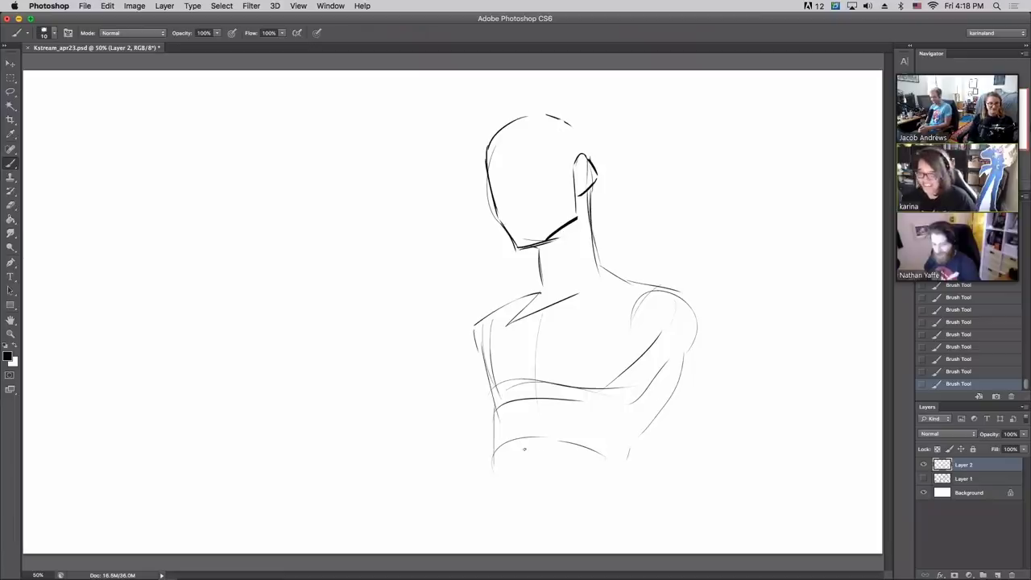
left_click_drag(533, 496, 534, 478)
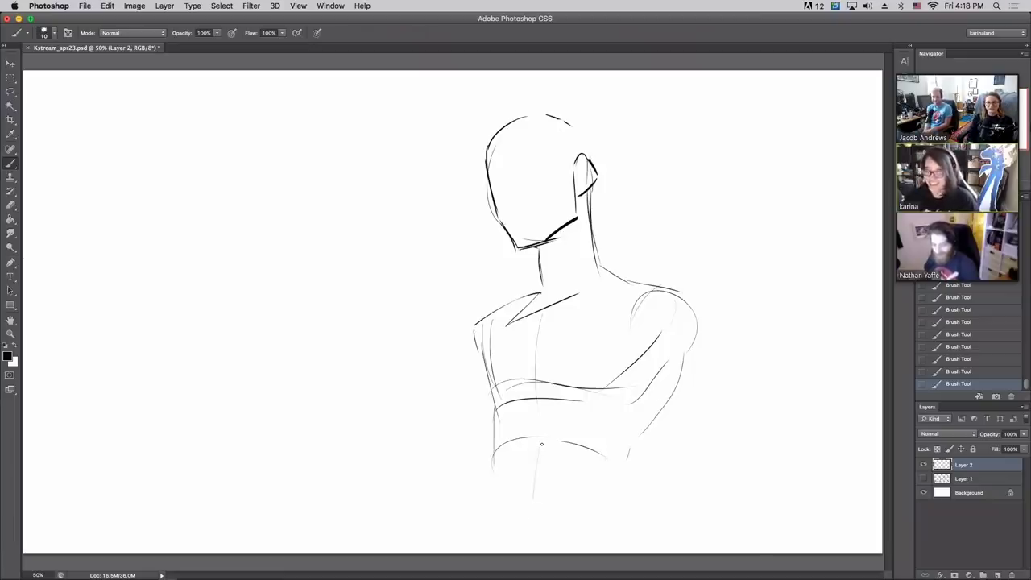
- Darken the neck and shoulder slopes, clean up the front neck line with the Eraser, and add short strokes beneath the chin
left_click_drag(536, 248, 541, 271)
mouse_move(468, 326)
left_mouse_down()
mouse_move(546, 268)
mouse_move(603, 260)
mouse_move(620, 271)
mouse_move(642, 282)
left_mouse_up()
left_click_drag(592, 228, 599, 261)
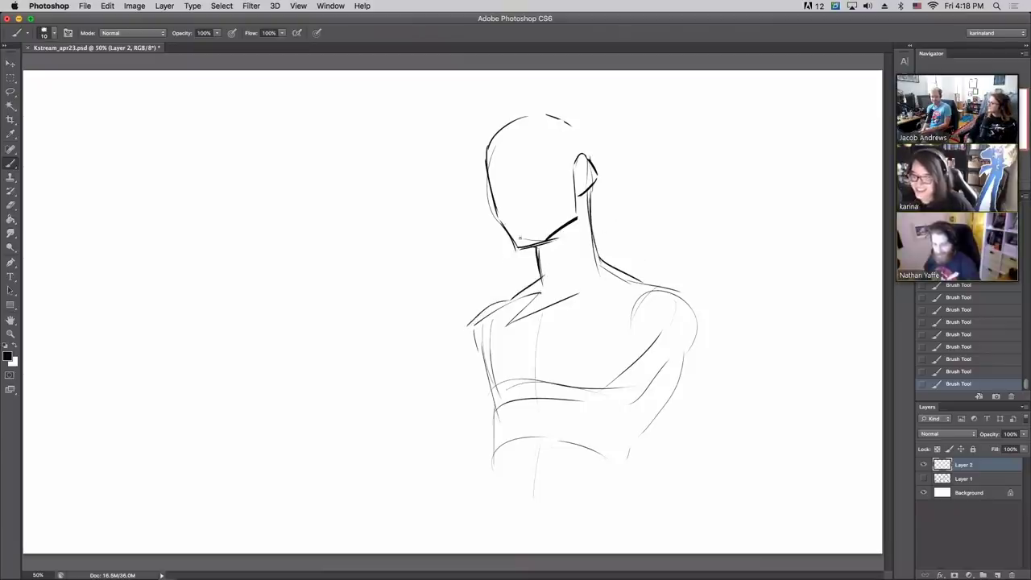
mouse_move(534, 249)
left_mouse_down()
mouse_move(541, 280)
mouse_move(531, 251)
left_mouse_up()
key("e")
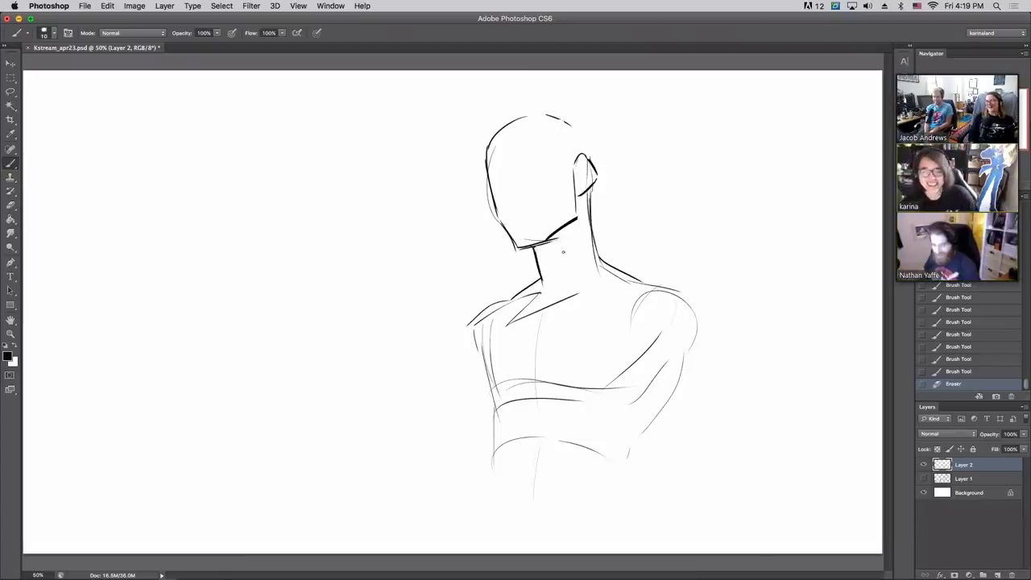
left_click_drag(531, 251, 550, 241)
left_click_drag(532, 255, 548, 246)
- Draw a curved face centre line and brow guideline, and build a taller crown with a rounded back of the head
left_click_drag(540, 207, 523, 245)
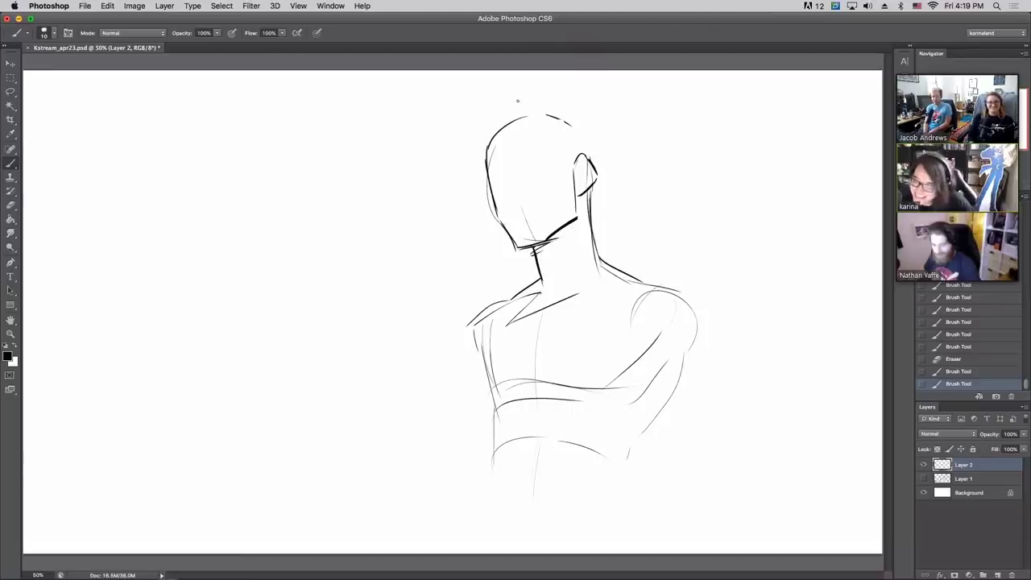
left_click_drag(525, 135, 516, 217)
left_click_drag(492, 161, 551, 144)
left_click_drag(486, 158, 482, 182)
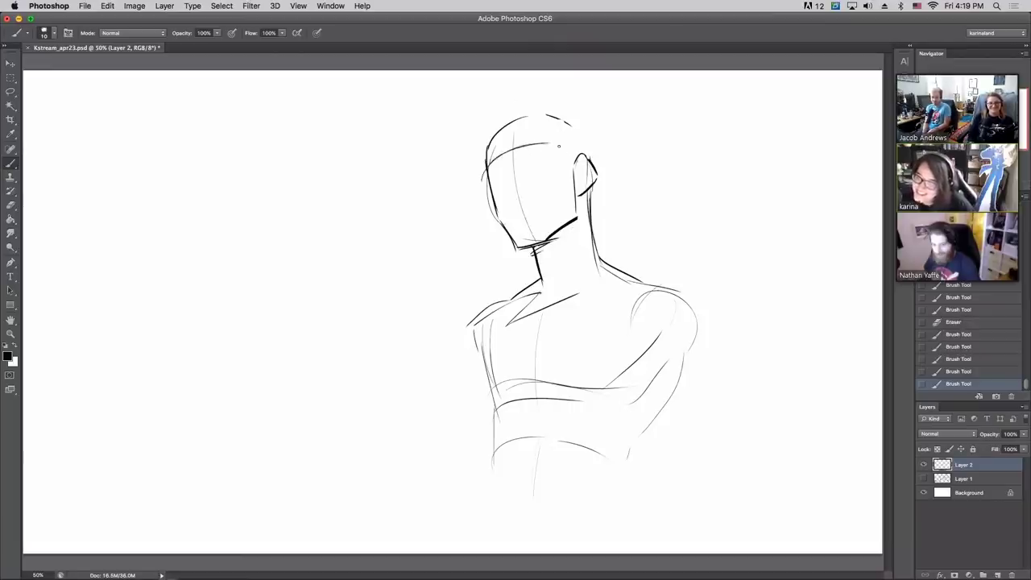
left_click_drag(593, 153, 579, 127)
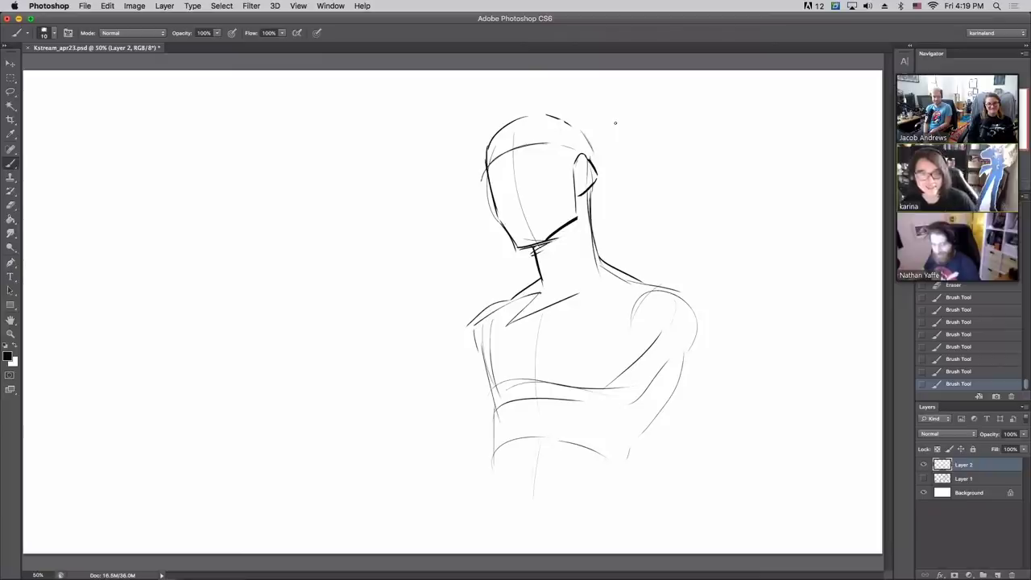
mouse_move(487, 149)
left_mouse_down()
mouse_move(507, 122)
mouse_move(533, 116)
mouse_move(570, 129)
left_mouse_up()
mouse_move(486, 151)
left_mouse_down()
mouse_move(504, 120)
mouse_move(557, 109)
mouse_move(574, 123)
left_mouse_up()
left_click(579, 117)
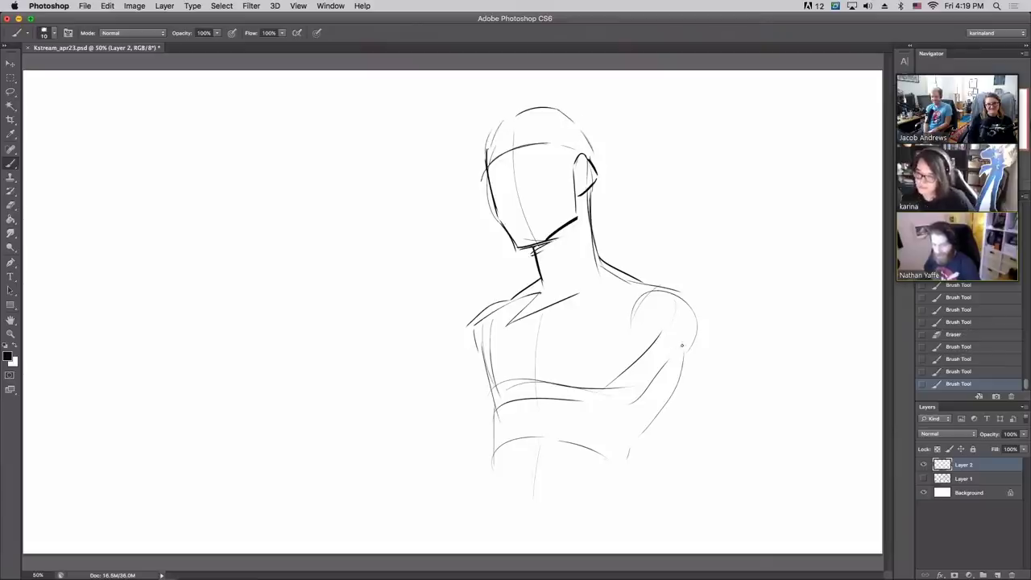
- Sketch the back arm bent at the elbow, with a slanted upper-arm line, forearm lines and an oval hand at the waist
left_click_drag(696, 374, 742, 453)
left_click_drag(683, 327, 748, 465)
mouse_move(616, 462)
left_mouse_down()
mouse_move(590, 500)
mouse_move(626, 522)
mouse_move(622, 456)
mouse_move(635, 490)
mouse_move(585, 506)
mouse_move(577, 463)
left_mouse_up()
mouse_move(575, 466)
left_mouse_down()
mouse_move(584, 516)
mouse_move(633, 511)
left_mouse_up()
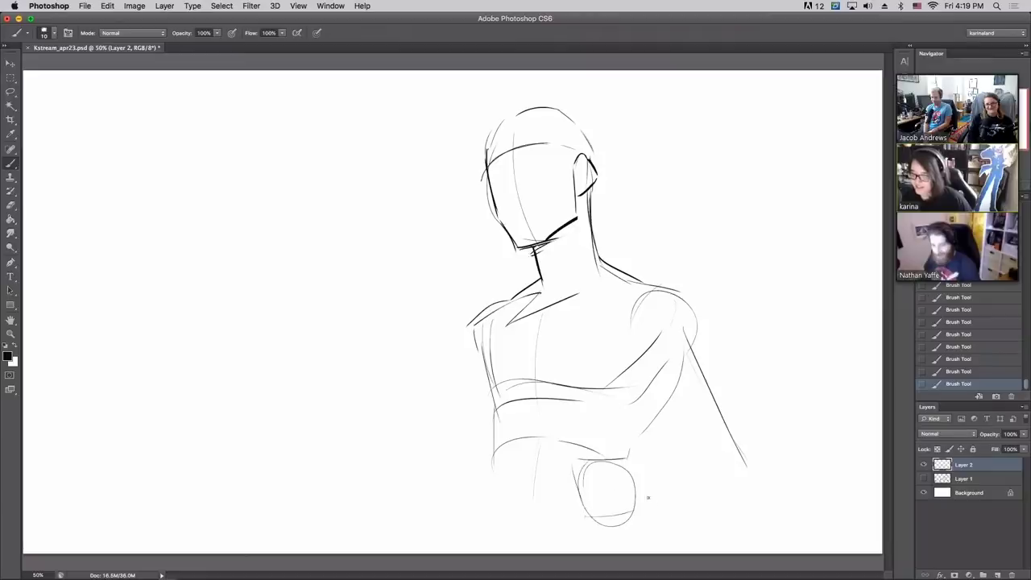
mouse_move(632, 459)
left_mouse_down()
mouse_move(643, 492)
mouse_move(720, 461)
left_mouse_up()
mouse_move(633, 473)
left_mouse_down()
mouse_move(700, 447)
mouse_move(687, 452)
mouse_move(762, 464)
left_mouse_up()
left_click_drag(652, 498, 759, 471)
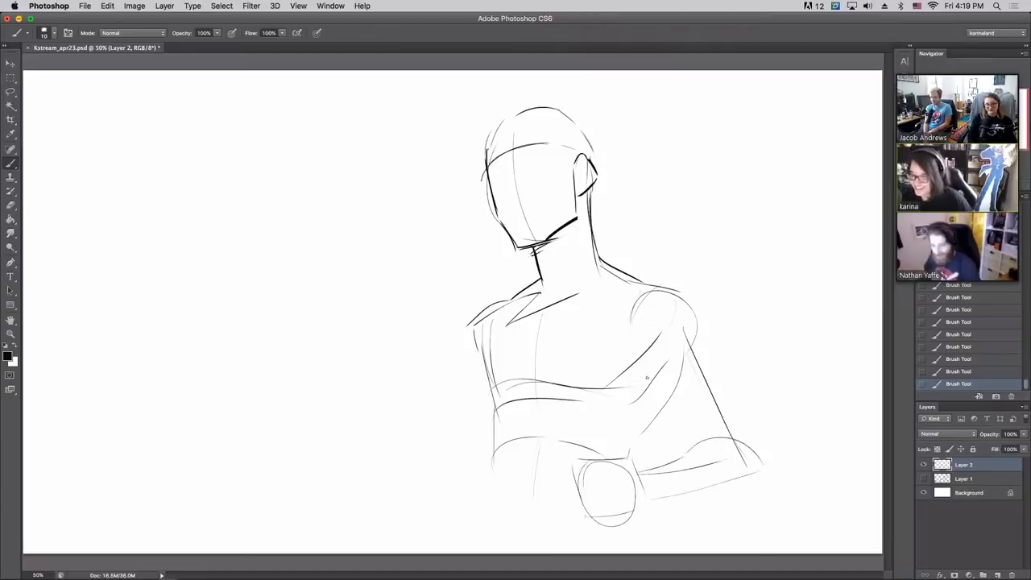
- Complete the back shoulder oval and draw the inner and outer contours of the upper arm
mouse_move(633, 325)
left_mouse_down()
mouse_move(644, 380)
mouse_move(697, 455)
left_mouse_up()
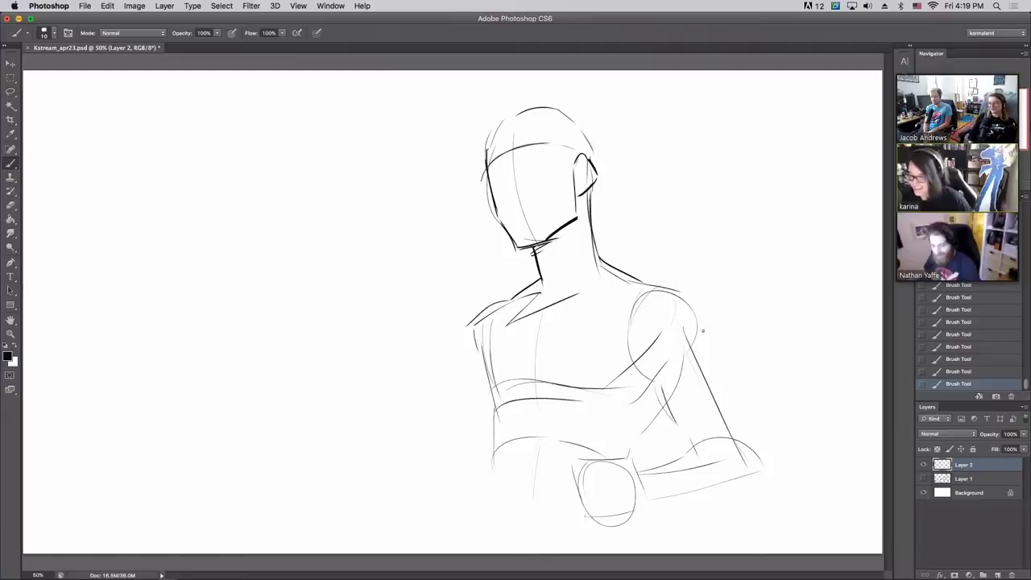
left_click_drag(667, 287, 702, 298)
mouse_move(635, 275)
left_mouse_down()
mouse_move(691, 286)
mouse_move(743, 458)
left_mouse_up()
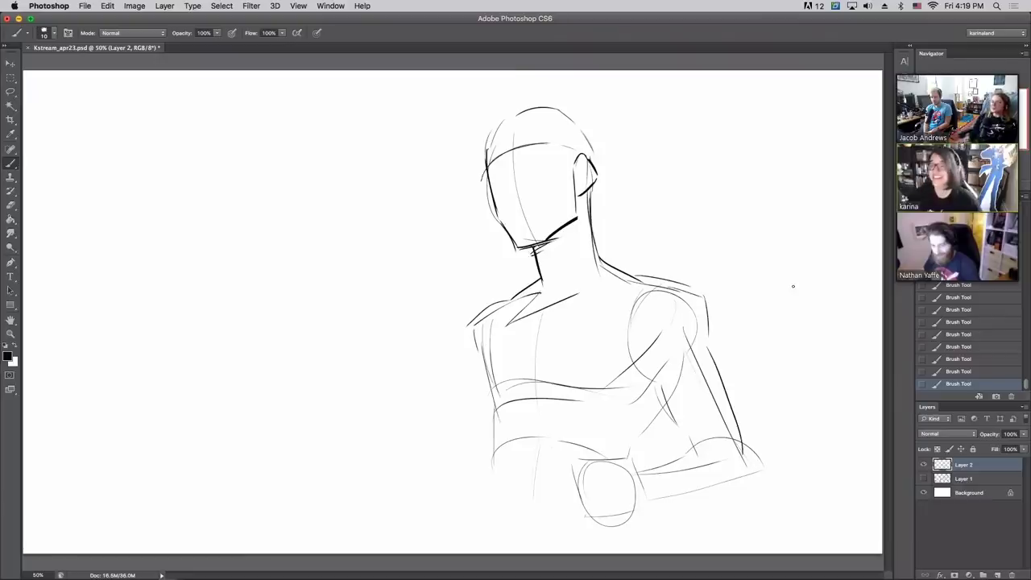
- Extend the front waist contour down to the hip and rough in short hip strokes at the canvas's lower edge
mouse_move(495, 417)
left_mouse_down()
mouse_move(487, 541)
mouse_move(480, 545)
mouse_move(477, 521)
mouse_move(474, 538)
mouse_move(475, 551)
mouse_move(503, 554)
left_mouse_up()
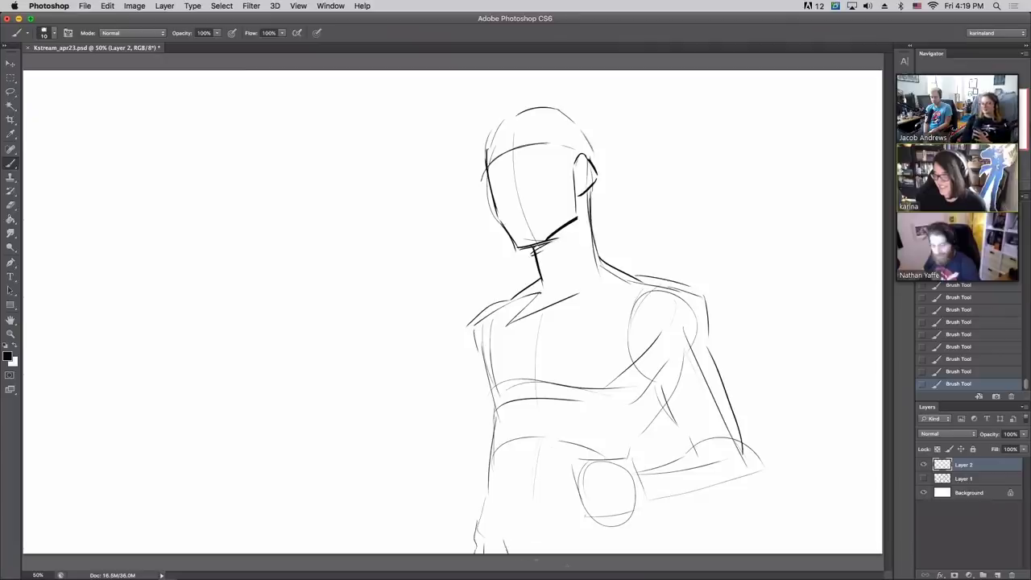
left_click_drag(593, 542, 570, 554)
left_click_drag(625, 534, 638, 560)
key("ctrl+z")
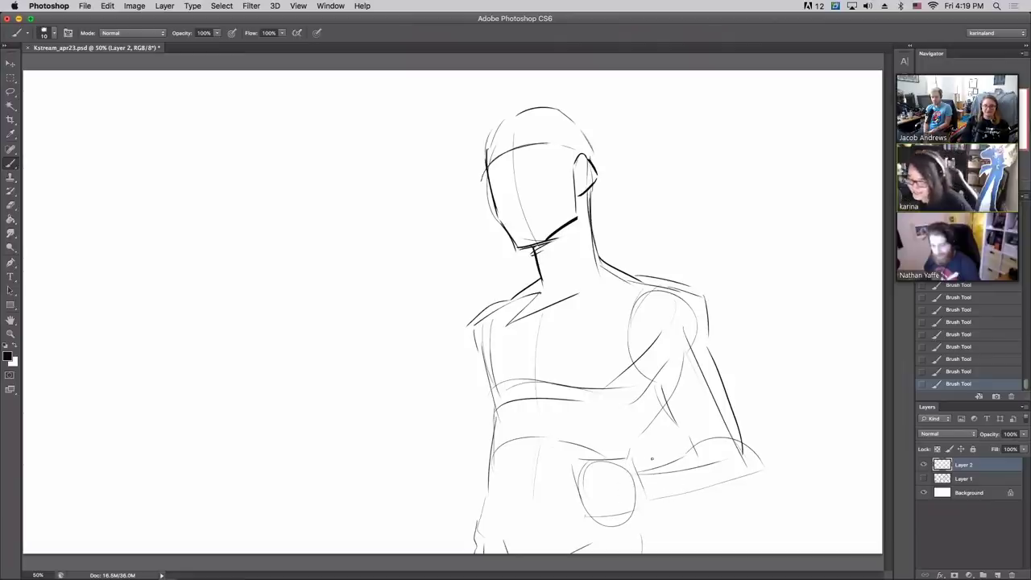
- Add a bold oval over the bent forearm, a rounded cap on the front shoulder and a long line for the hanging arm
left_click_drag(651, 459, 668, 441)
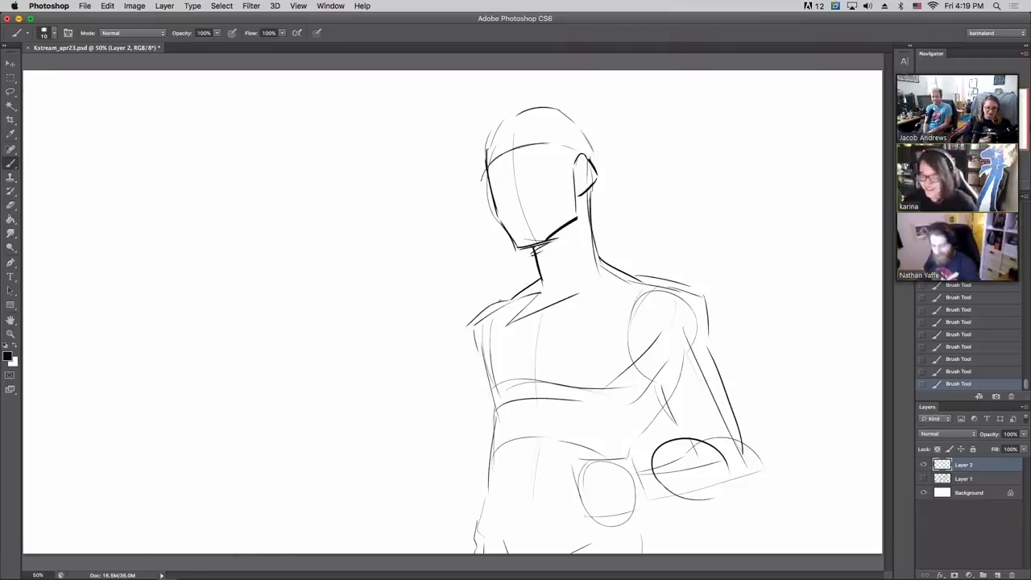
mouse_move(506, 300)
left_mouse_down()
mouse_move(479, 311)
mouse_move(463, 349)
mouse_move(439, 475)
left_mouse_up()
key("super+z")
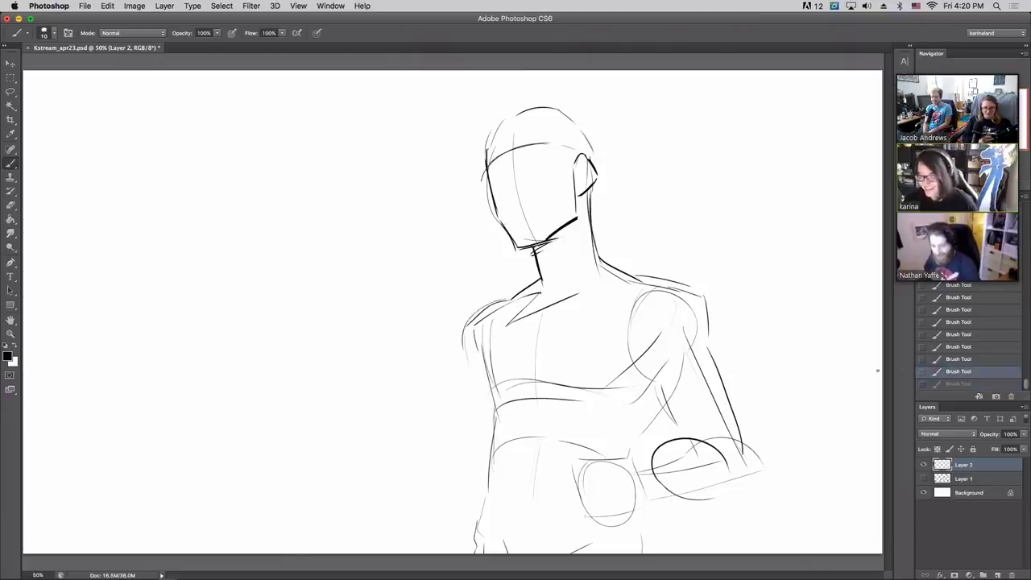
left_click_drag(472, 370, 465, 330)
left_click_drag(472, 394, 439, 523)
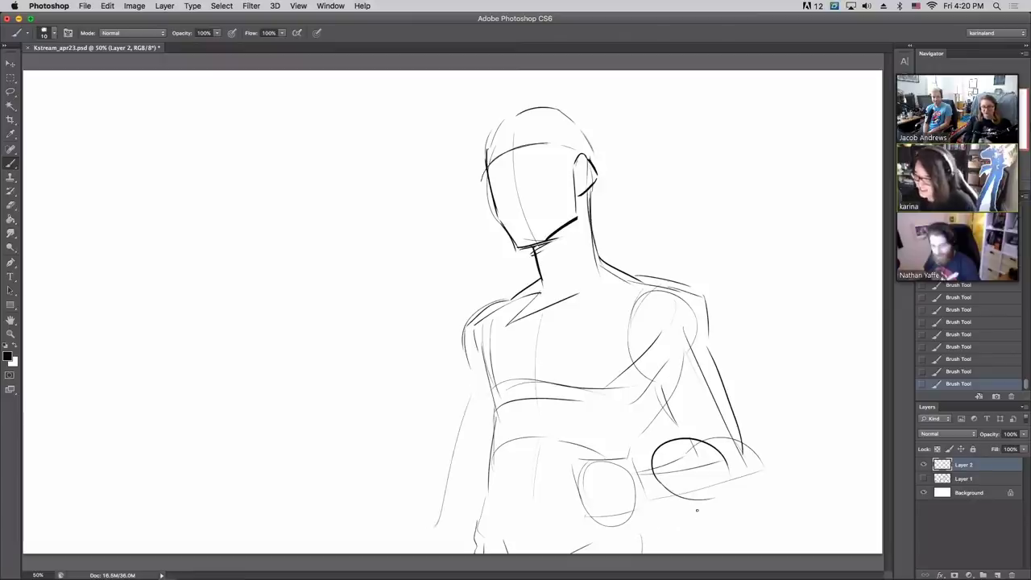
- Sketch a large angular panel slanting up behind the bent elbow, darken its inner edges and erase the line crossing its corner
left_click_drag(623, 538, 805, 453)
left_click_drag(612, 543, 644, 554)
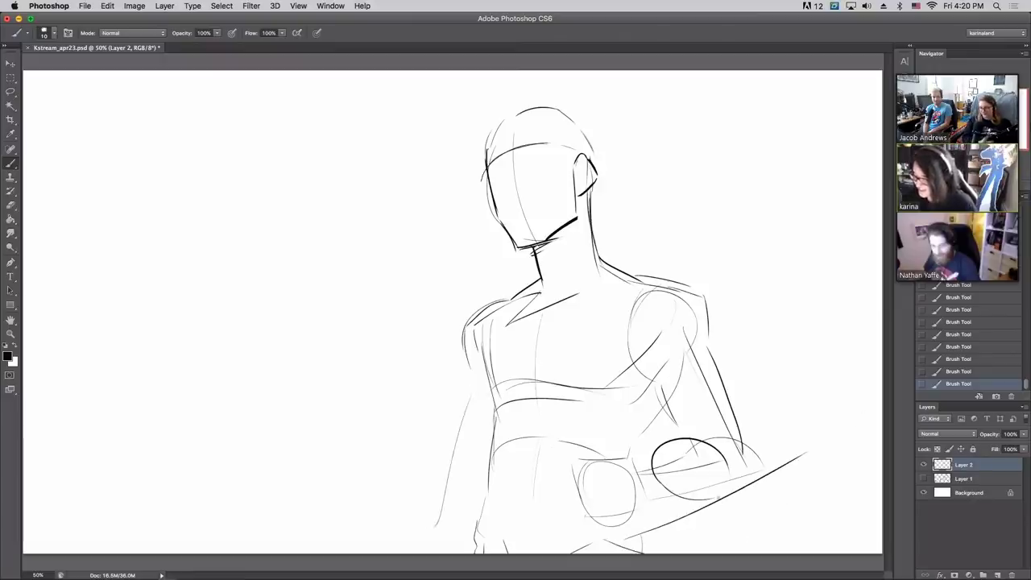
left_click_drag(724, 499, 771, 443)
mouse_move(729, 500)
left_mouse_down()
mouse_move(833, 374)
mouse_move(852, 425)
mouse_move(748, 553)
left_mouse_up()
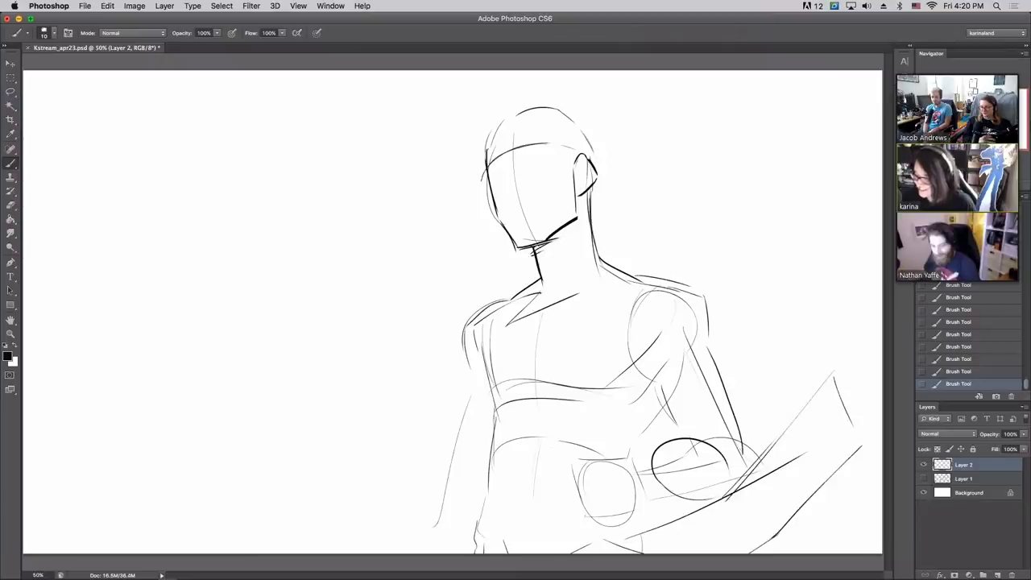
mouse_move(604, 543)
left_mouse_down()
mouse_move(609, 553)
mouse_move(741, 492)
left_mouse_up()
mouse_move(804, 454)
left_mouse_down()
mouse_move(775, 460)
mouse_move(798, 435)
mouse_move(720, 513)
left_mouse_up()
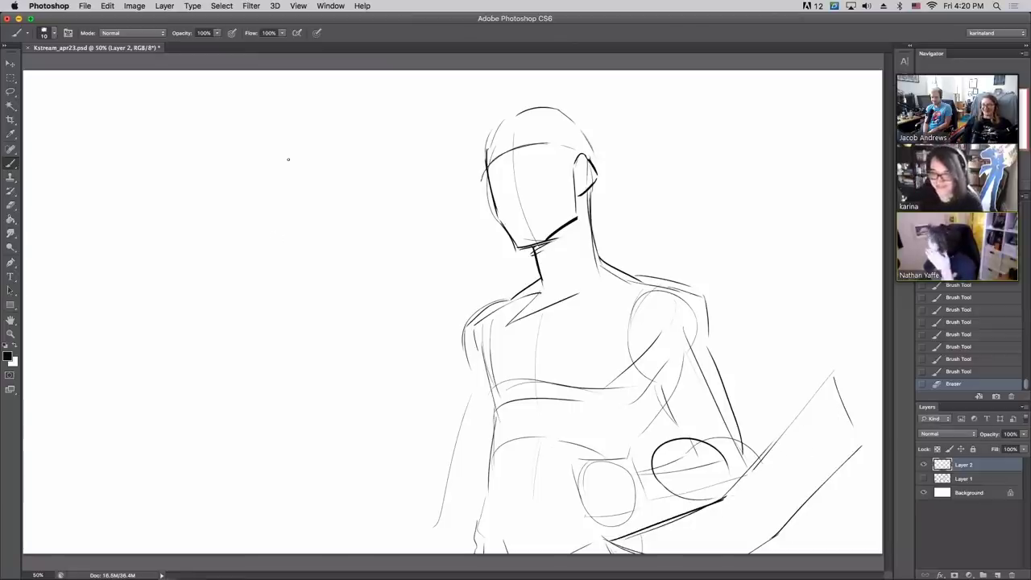
- Block in a second three-quarter head in the empty space beside the first figure, with a rounded skull and angled jaw
mouse_move(293, 207)
left_mouse_down()
mouse_move(324, 119)
mouse_move(347, 158)
mouse_move(377, 179)
left_mouse_up()
left_click_drag(304, 245, 348, 247)
mouse_move(309, 112)
left_mouse_down()
mouse_move(258, 151)
mouse_move(276, 235)
mouse_move(309, 256)
mouse_move(356, 223)
mouse_move(356, 134)
mouse_move(368, 129)
mouse_move(373, 187)
left_mouse_up()
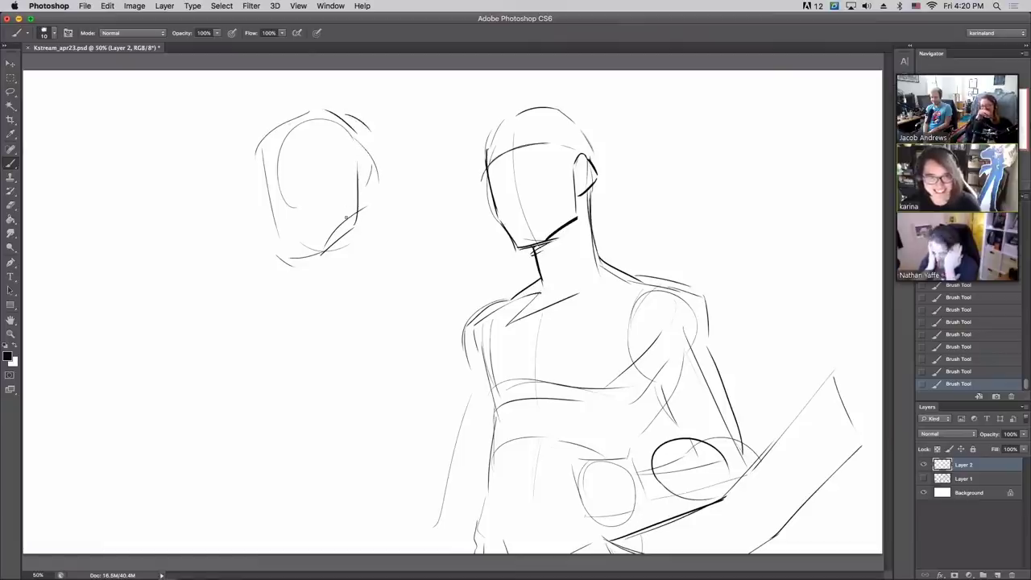
- Sketch the second figure's neck and a slanted shoulder line, stepping back in the history to redraw the strokes
left_click_drag(315, 266, 318, 282)
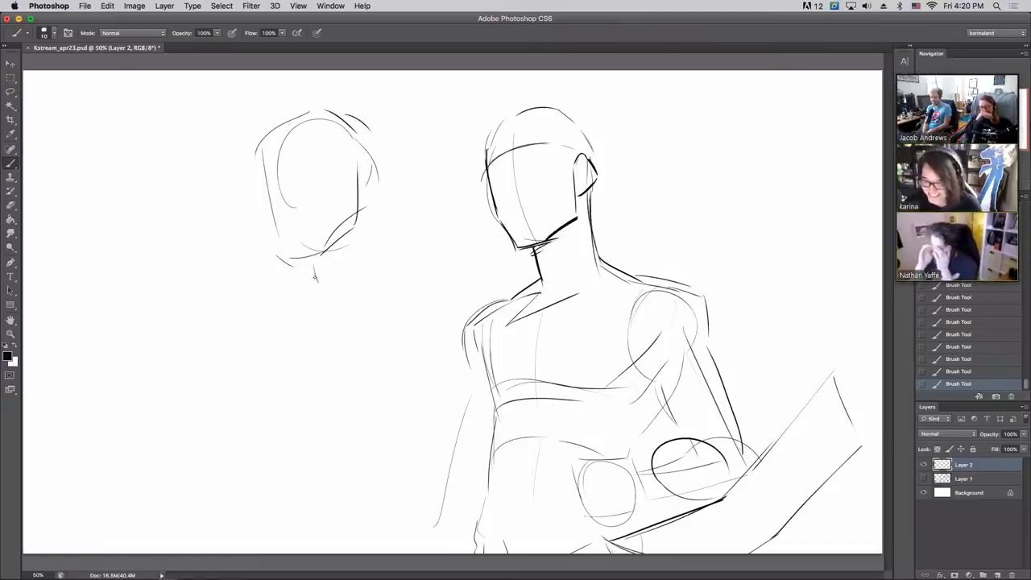
left_click_drag(279, 326, 364, 292)
left_click_drag(365, 230, 375, 283)
left_click(962, 359)
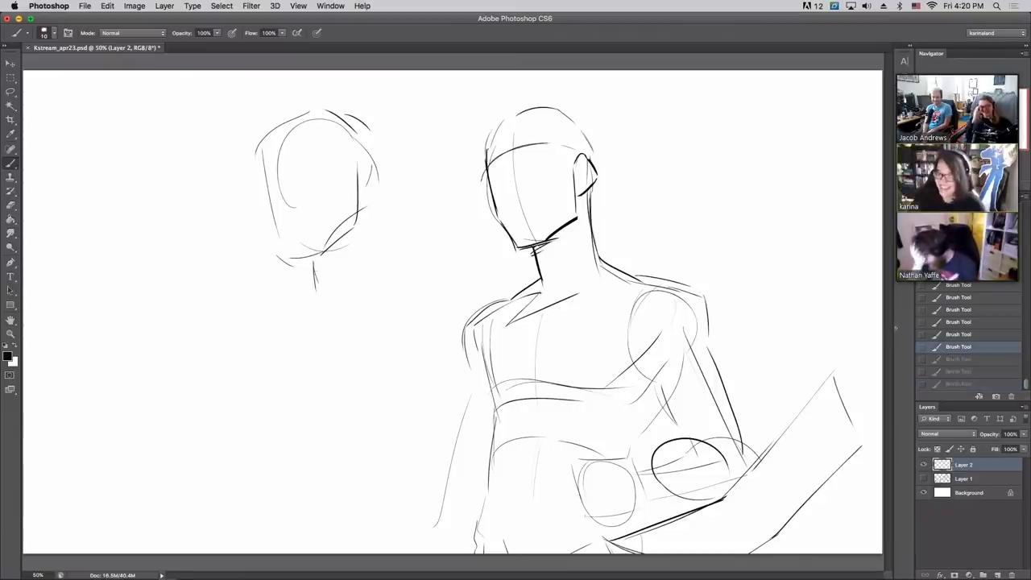
left_click_drag(281, 327, 378, 288)
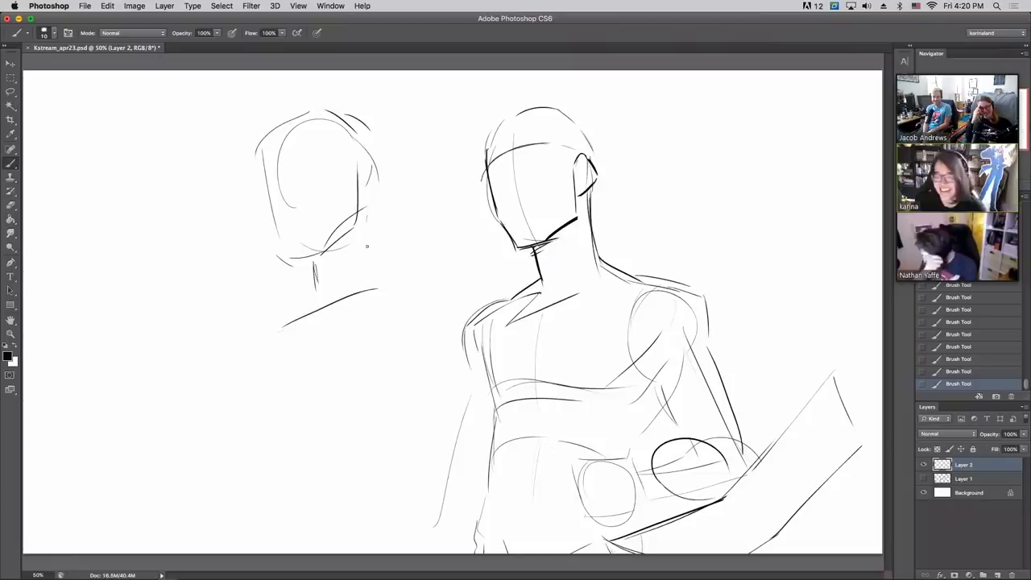
left_click_drag(366, 219, 372, 269)
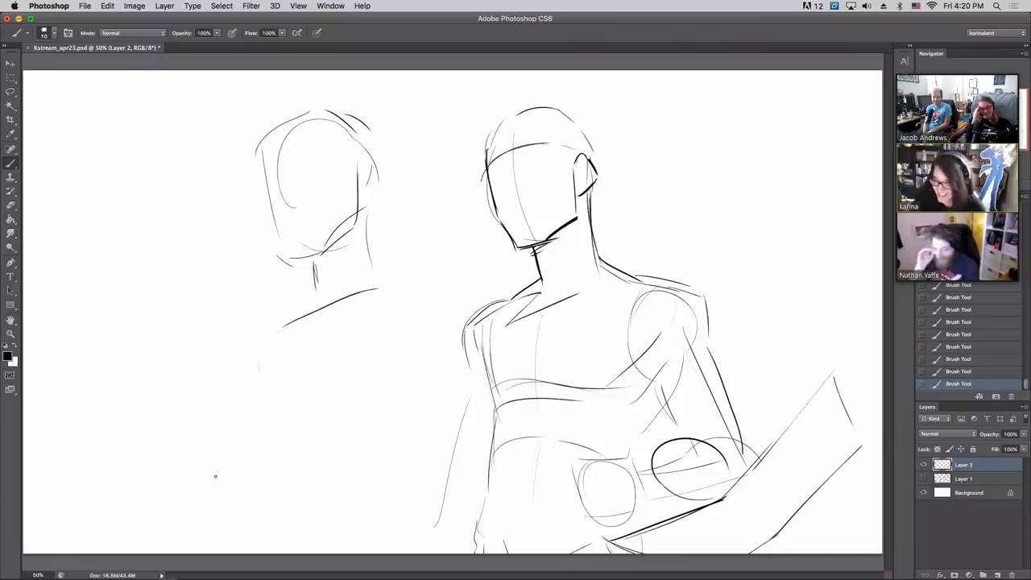
- Rough in the second figure's torso with a front contour, lower chest and waist curves, and a large oval back shoulder
mouse_move(253, 345)
left_mouse_down()
mouse_move(261, 435)
mouse_move(394, 401)
left_mouse_up()
left_click_drag(379, 287, 431, 312)
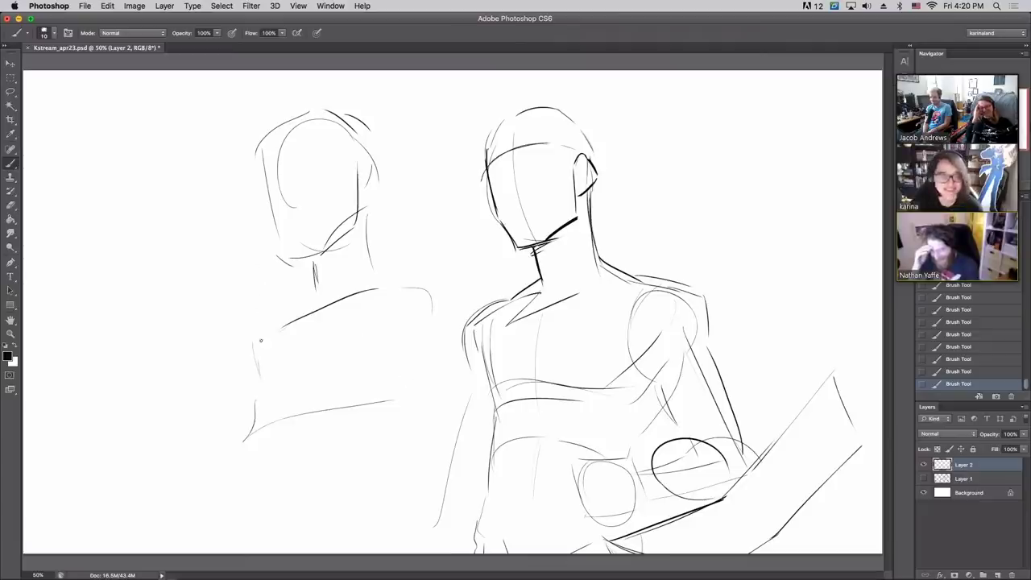
left_click_drag(255, 343, 265, 411)
mouse_move(248, 356)
left_mouse_down()
mouse_move(272, 490)
mouse_move(335, 438)
left_mouse_up()
mouse_move(386, 457)
left_mouse_down()
mouse_move(405, 458)
mouse_move(429, 423)
left_mouse_up()
left_click_drag(393, 366, 453, 369)
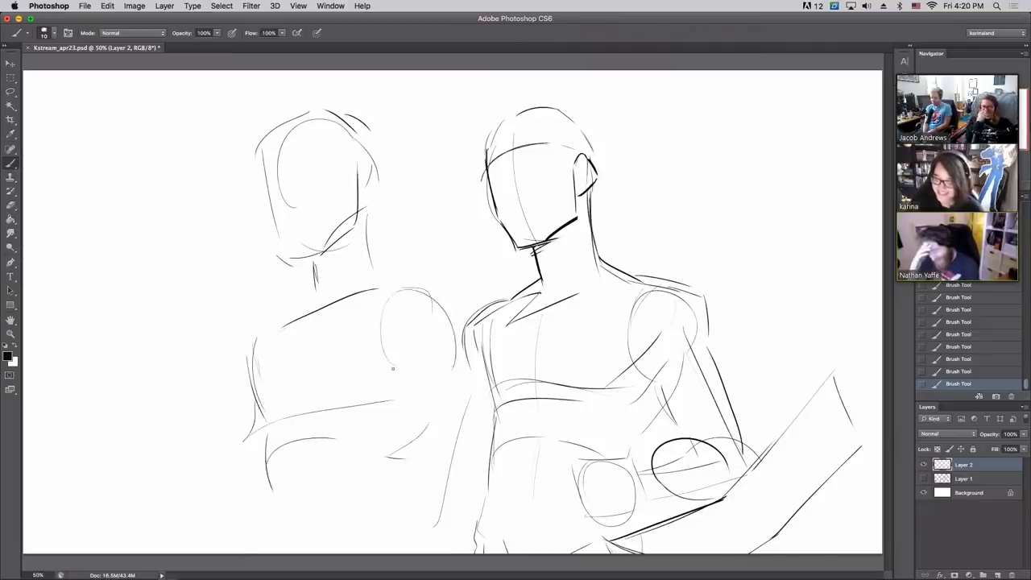
mouse_move(432, 297)
left_mouse_down()
mouse_move(448, 313)
mouse_move(456, 367)
left_mouse_up()
left_click_drag(381, 353, 430, 388)
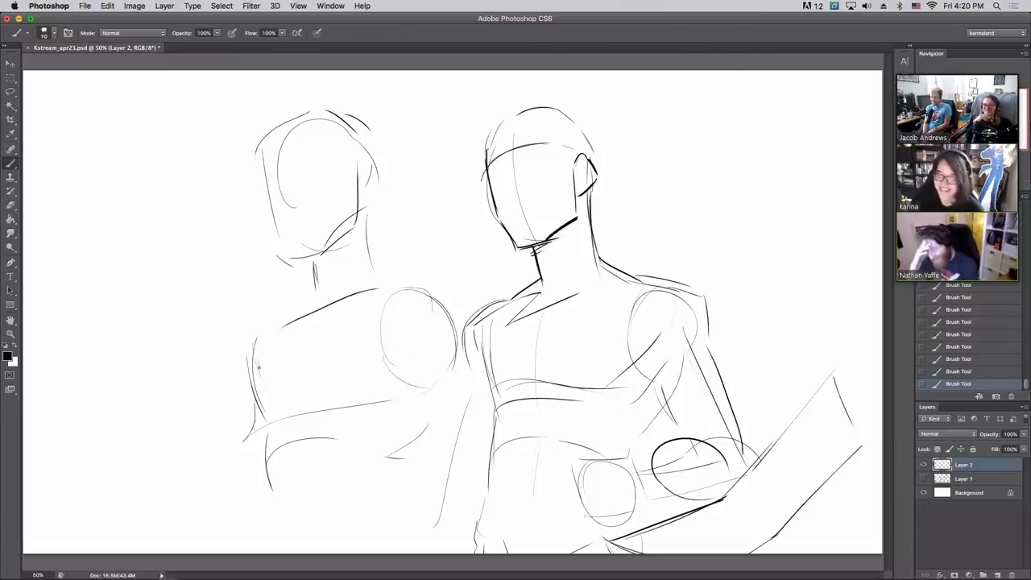
- Add face guidelines and an ear to the second head, and darken its face contour, jaw and crown
left_click_drag(311, 252, 290, 150)
left_click_drag(266, 185, 326, 148)
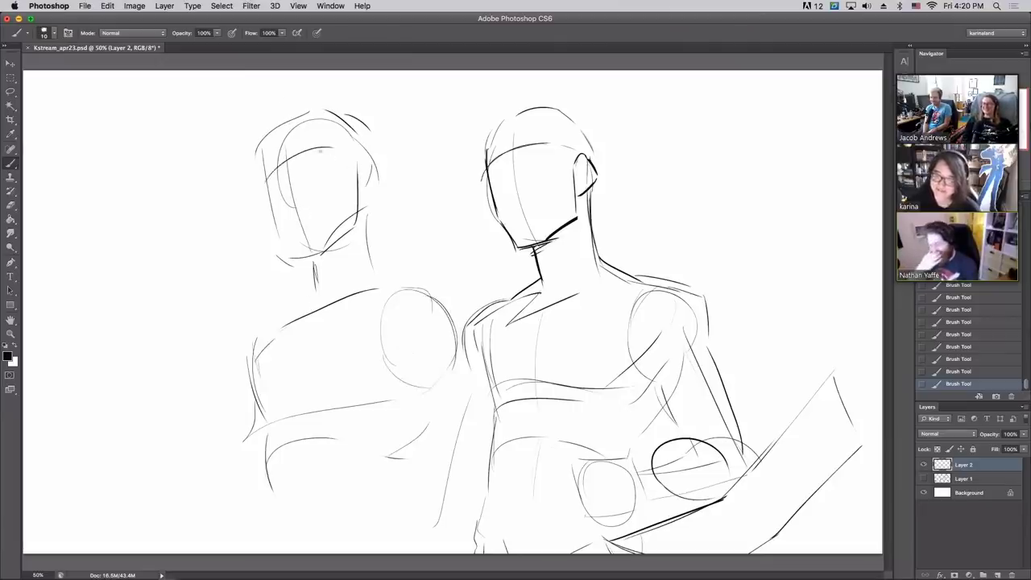
left_click_drag(262, 142, 280, 243)
mouse_move(266, 187)
left_mouse_down()
mouse_move(279, 234)
mouse_move(325, 241)
mouse_move(358, 217)
left_mouse_up()
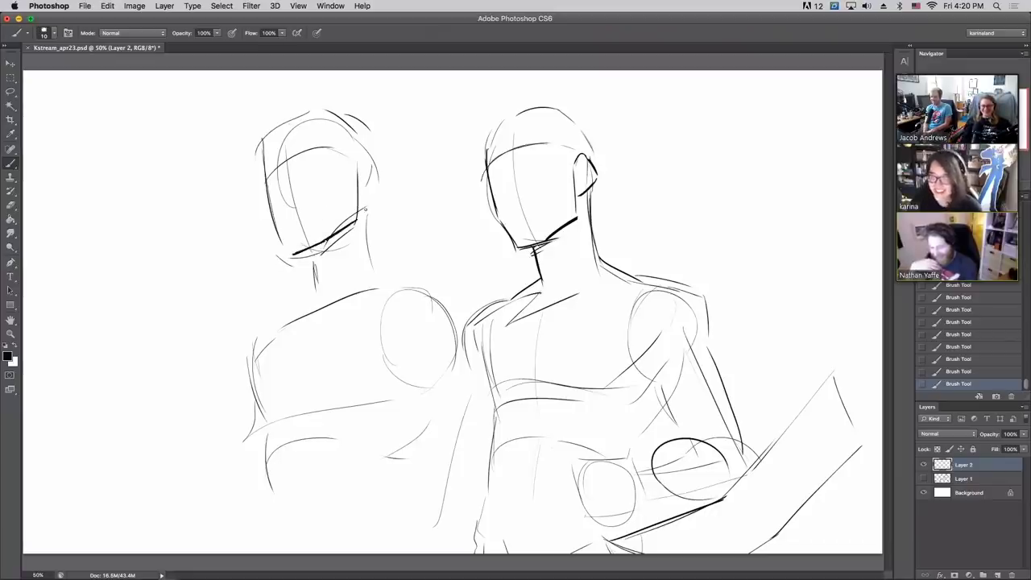
mouse_move(356, 163)
left_mouse_down()
mouse_move(354, 224)
mouse_move(374, 182)
mouse_move(360, 206)
left_mouse_up()
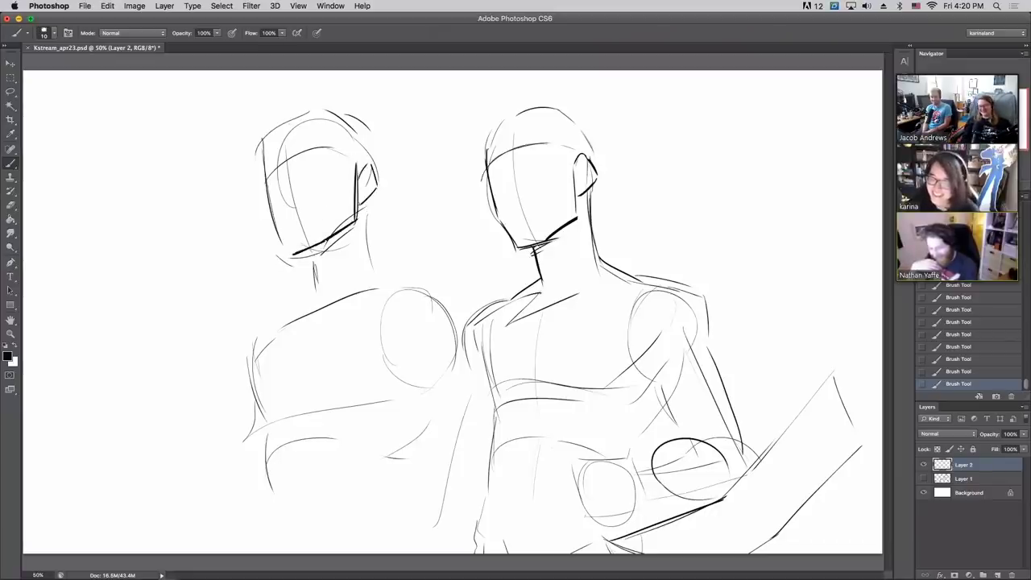
mouse_move(264, 140)
left_mouse_down()
mouse_move(298, 111)
mouse_move(375, 137)
mouse_move(364, 168)
left_mouse_up()
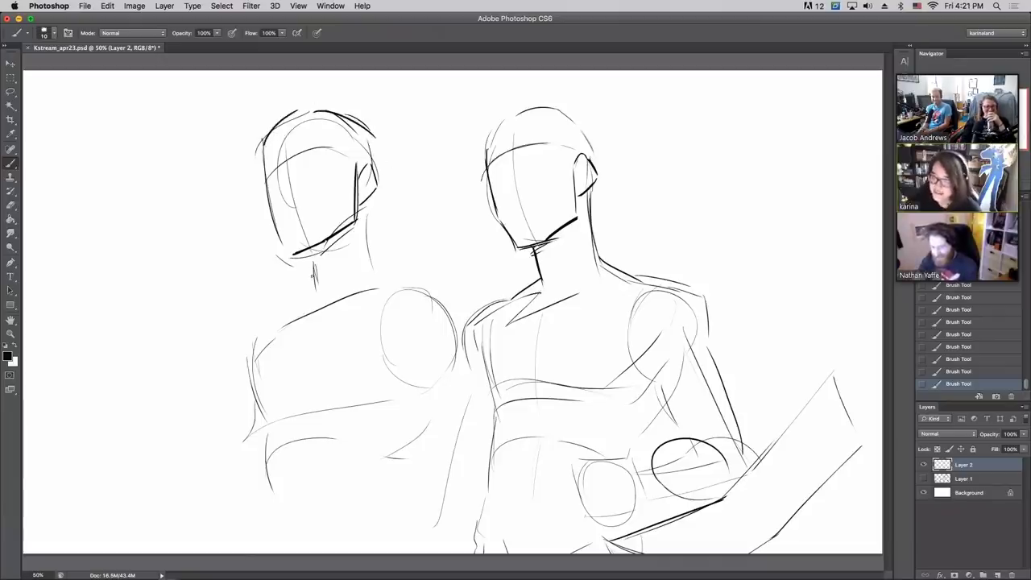
- Darken the left figure's neck and shoulder lines and add a curved shadow line beneath the jaw
mouse_move(288, 258)
left_mouse_down()
mouse_move(321, 242)
mouse_move(310, 253)
mouse_move(314, 290)
mouse_move(266, 330)
left_mouse_up()
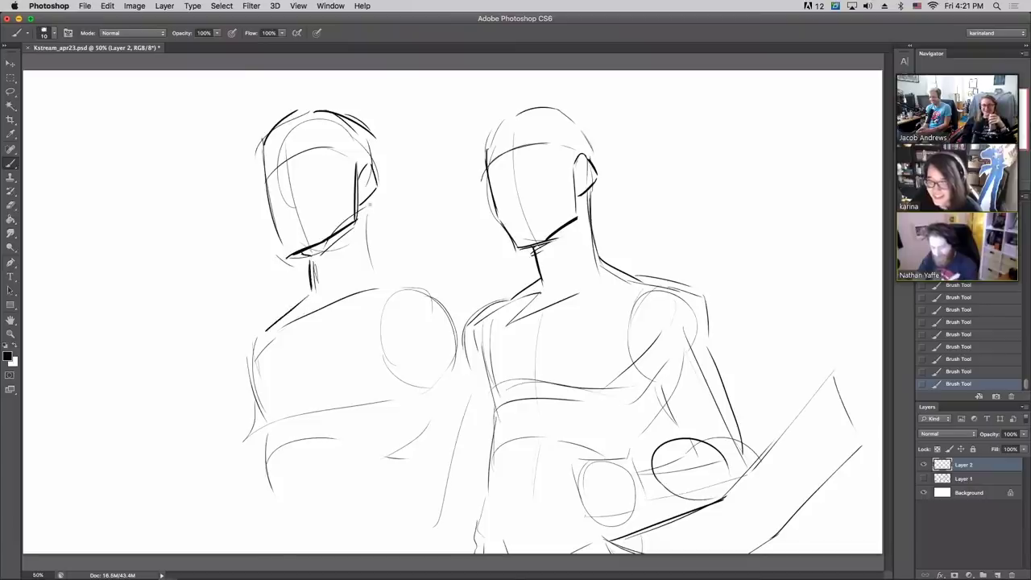
mouse_move(367, 202)
left_mouse_down()
mouse_move(372, 268)
mouse_move(370, 245)
mouse_move(431, 295)
left_mouse_up()
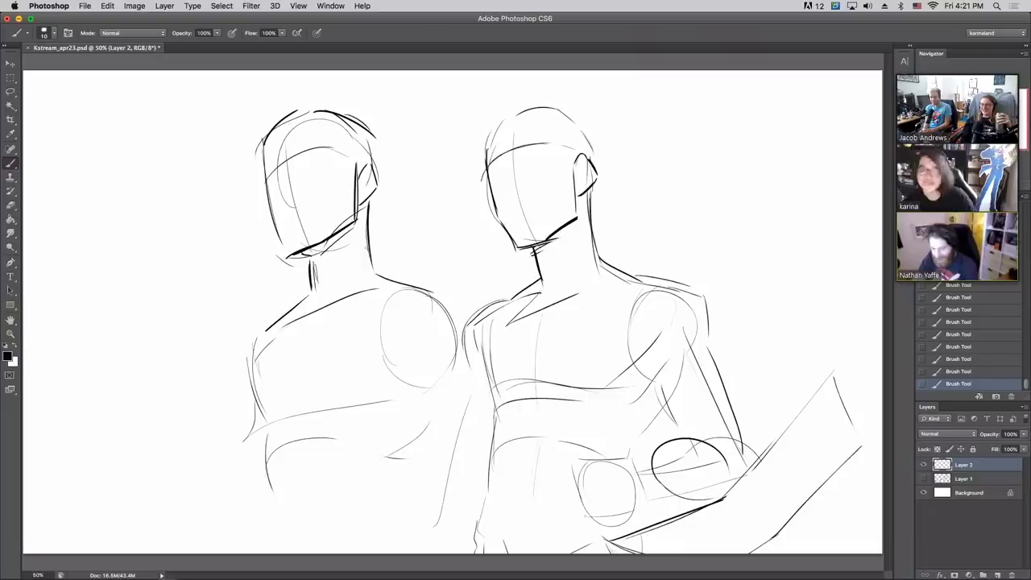
mouse_move(366, 208)
left_mouse_down()
mouse_move(370, 270)
mouse_move(370, 201)
left_mouse_up()
mouse_move(313, 275)
left_mouse_down()
mouse_move(309, 263)
mouse_move(279, 259)
mouse_move(341, 246)
mouse_move(316, 282)
left_mouse_up()
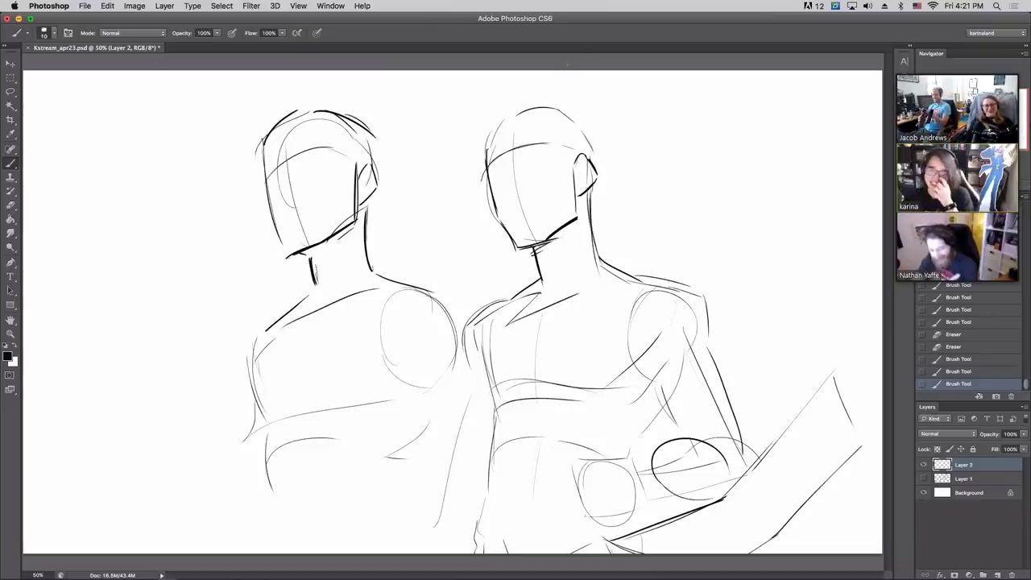
left_click_drag(310, 260, 360, 245)
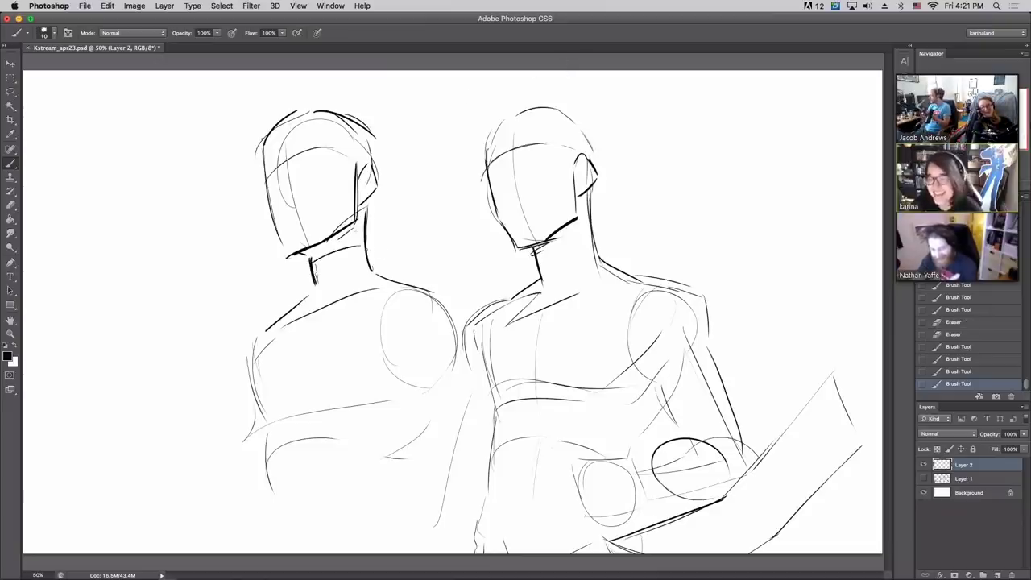
- Sketch a tall popped collar with two pointed flaps around the left figure's neck, and erase the jaw and neck lines inside the near flap
mouse_move(270, 257)
left_mouse_down()
mouse_move(229, 265)
mouse_move(254, 294)
left_mouse_up()
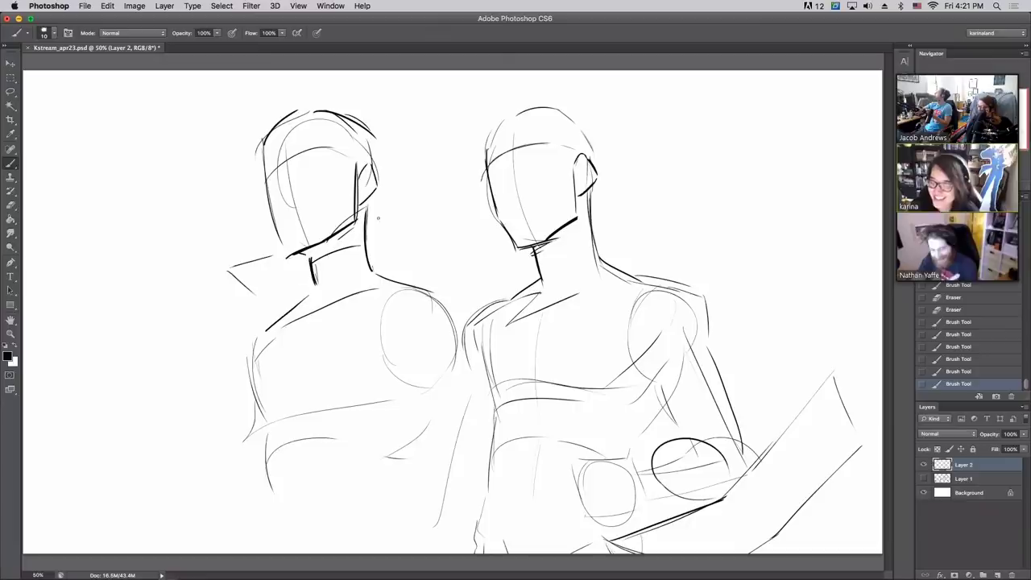
left_click_drag(384, 215, 322, 203)
left_click_drag(322, 204, 348, 304)
left_click_drag(387, 217, 372, 278)
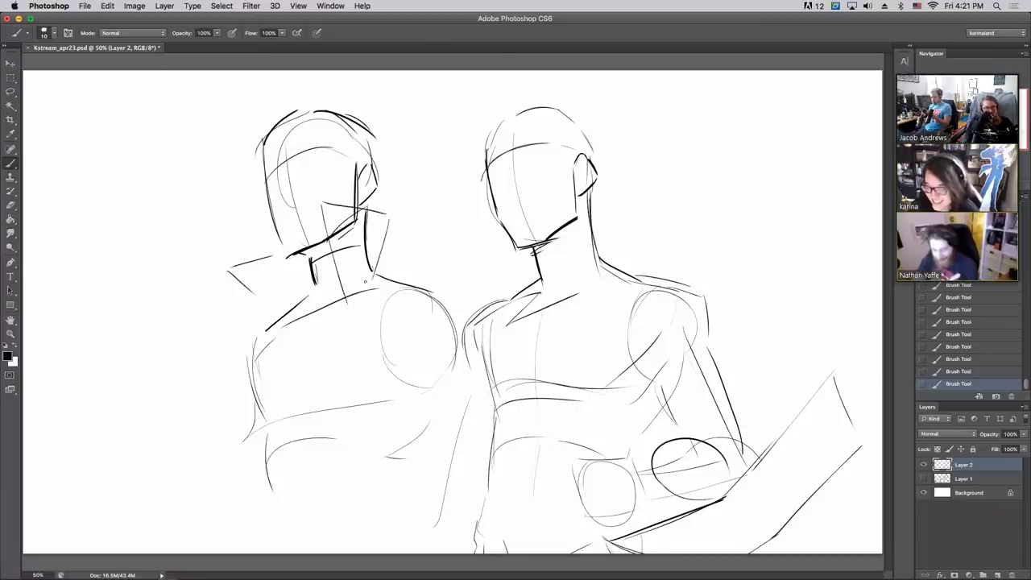
left_click_drag(228, 271, 287, 300)
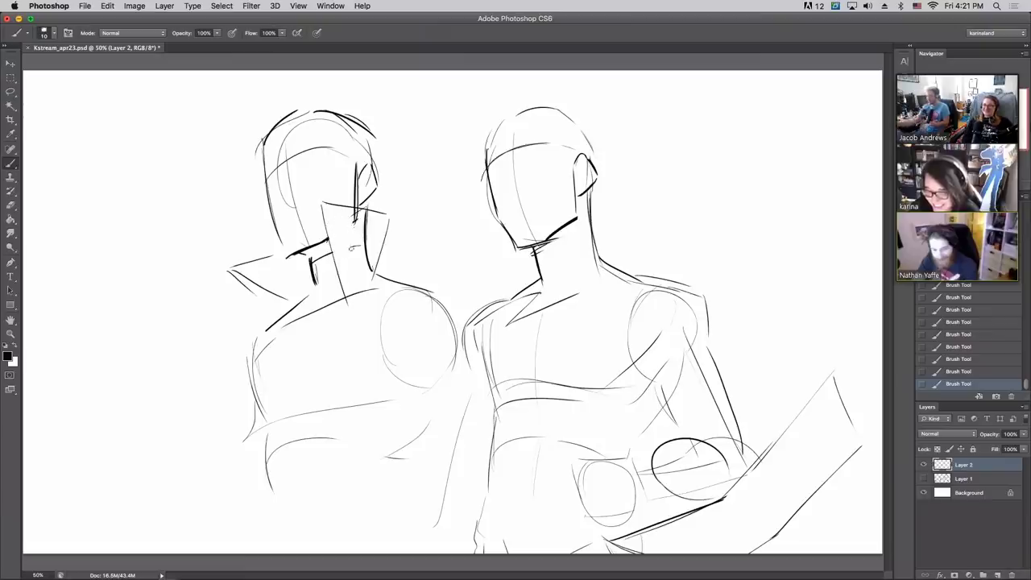
key("e")
left_click_drag(365, 216, 370, 275)
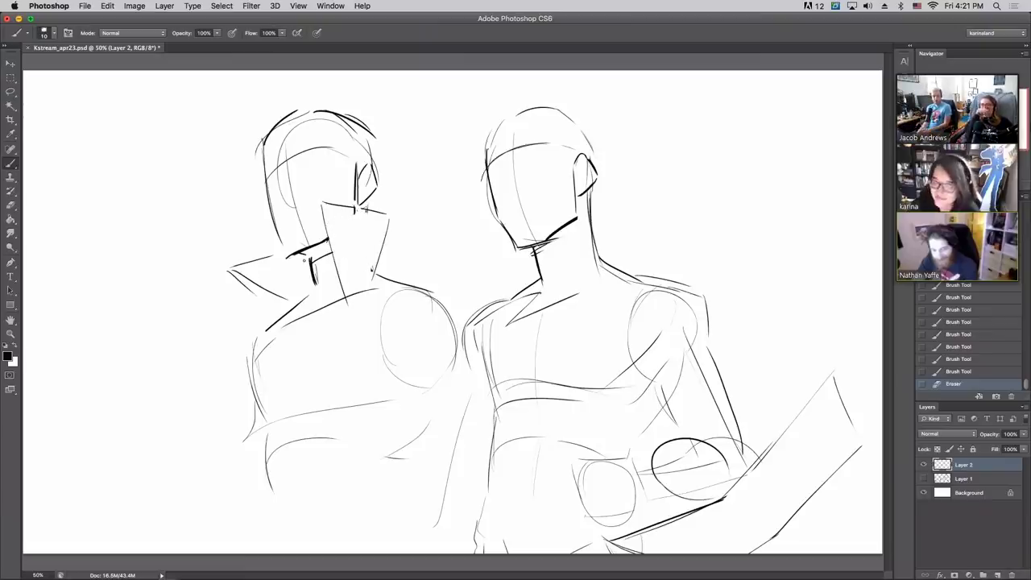
- Draw a thick band with a studded clasp along the collar's base, clean up its edges, and start the far shoulder contour
mouse_move(289, 301)
left_mouse_down()
mouse_move(311, 307)
mouse_move(382, 266)
left_mouse_up()
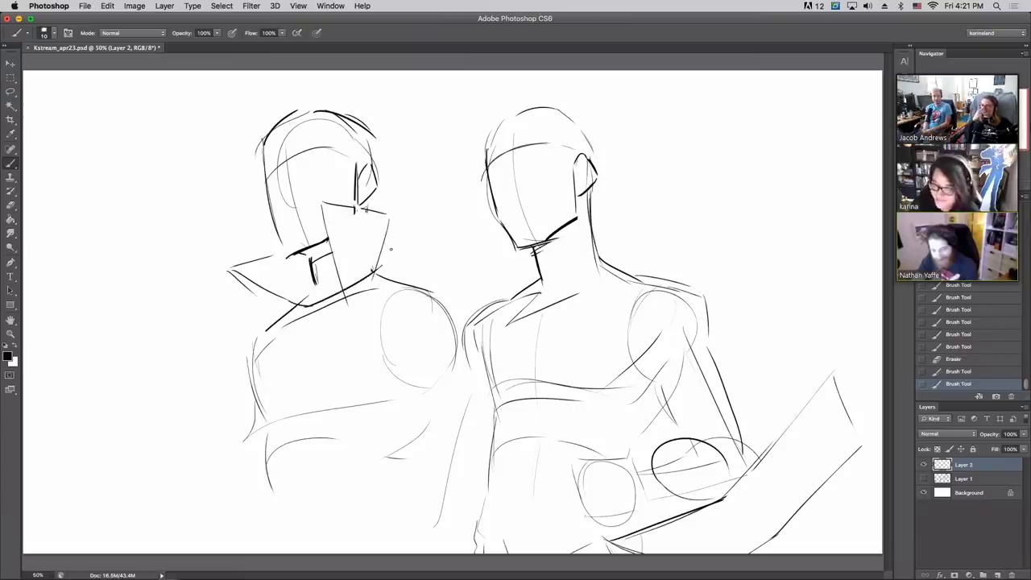
left_click(328, 290)
mouse_move(272, 319)
left_mouse_down()
mouse_move(300, 331)
mouse_move(404, 282)
left_mouse_up()
mouse_move(290, 311)
left_mouse_down()
mouse_move(279, 319)
mouse_move(301, 304)
left_mouse_up()
mouse_move(371, 276)
left_mouse_down()
mouse_move(397, 282)
mouse_move(378, 262)
mouse_move(401, 290)
left_mouse_up()
mouse_move(319, 322)
left_mouse_down()
mouse_move(285, 304)
mouse_move(311, 314)
mouse_move(299, 323)
mouse_move(410, 264)
left_mouse_up()
key("e")
mouse_move(322, 327)
left_mouse_down()
mouse_move(321, 315)
mouse_move(405, 277)
left_mouse_up()
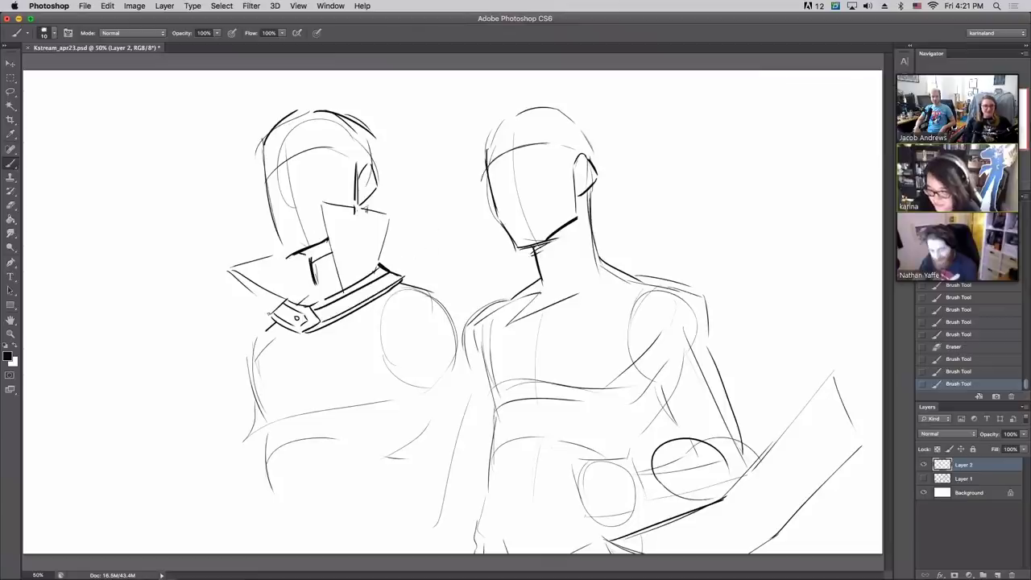
mouse_move(272, 320)
left_mouse_down()
mouse_move(253, 327)
mouse_move(234, 364)
left_mouse_up()
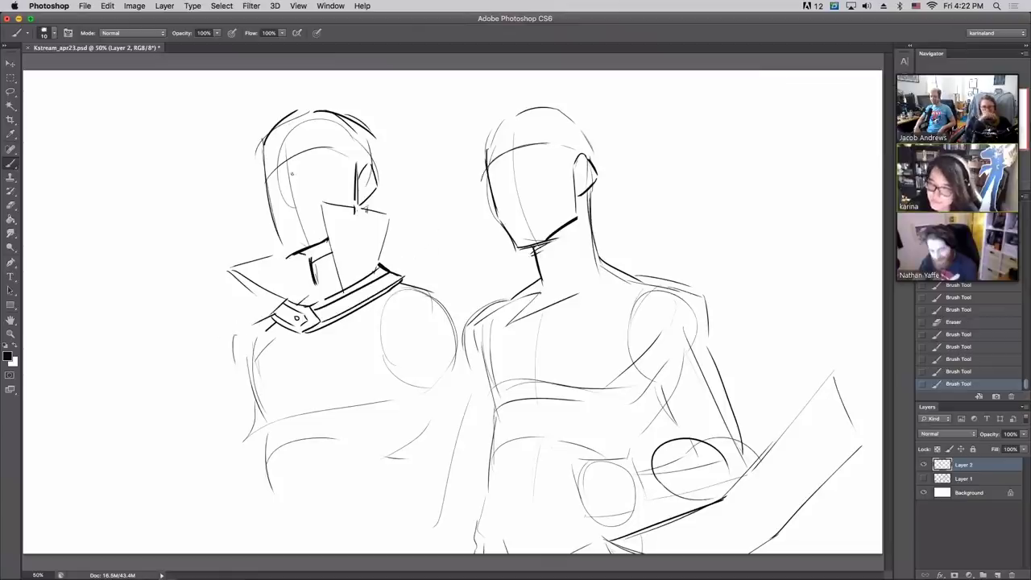
- Strengthen the left figure's chin and jaw and draw the nose in dark strokes
left_click_drag(286, 249, 294, 255)
left_click_drag(273, 215, 285, 250)
mouse_move(279, 234)
left_mouse_down()
mouse_move(288, 253)
mouse_move(315, 250)
left_mouse_up()
mouse_move(288, 159)
left_mouse_down()
mouse_move(284, 200)
mouse_move(306, 203)
mouse_move(285, 172)
mouse_move(284, 186)
left_mouse_up()
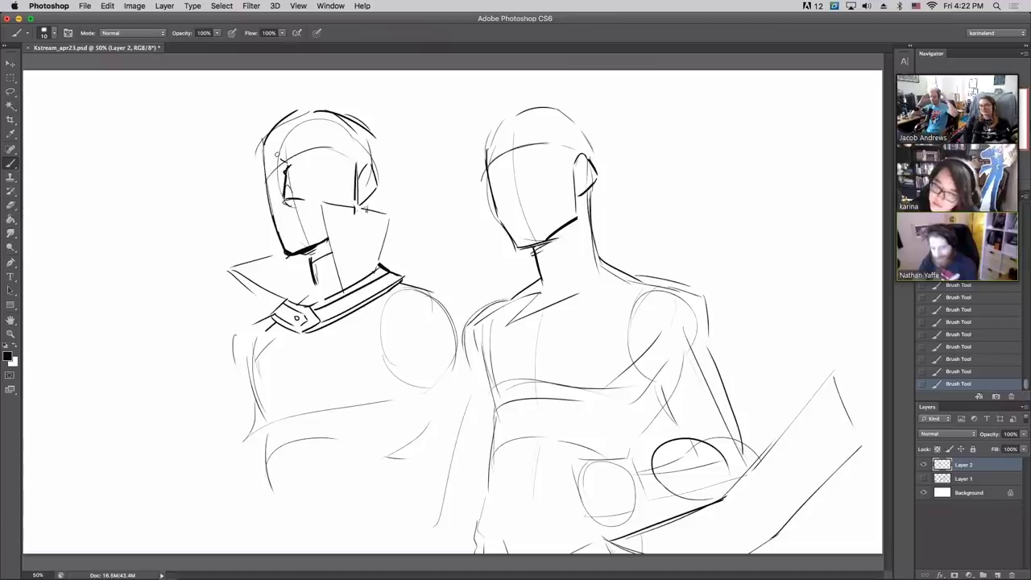
- Draw the left figure's near eye, a thick arched eyebrow and the mouth, erasing and reworking the mouth line
mouse_move(294, 164)
left_mouse_down()
mouse_move(295, 155)
mouse_move(294, 195)
mouse_move(285, 200)
mouse_move(284, 170)
mouse_move(322, 157)
left_mouse_up()
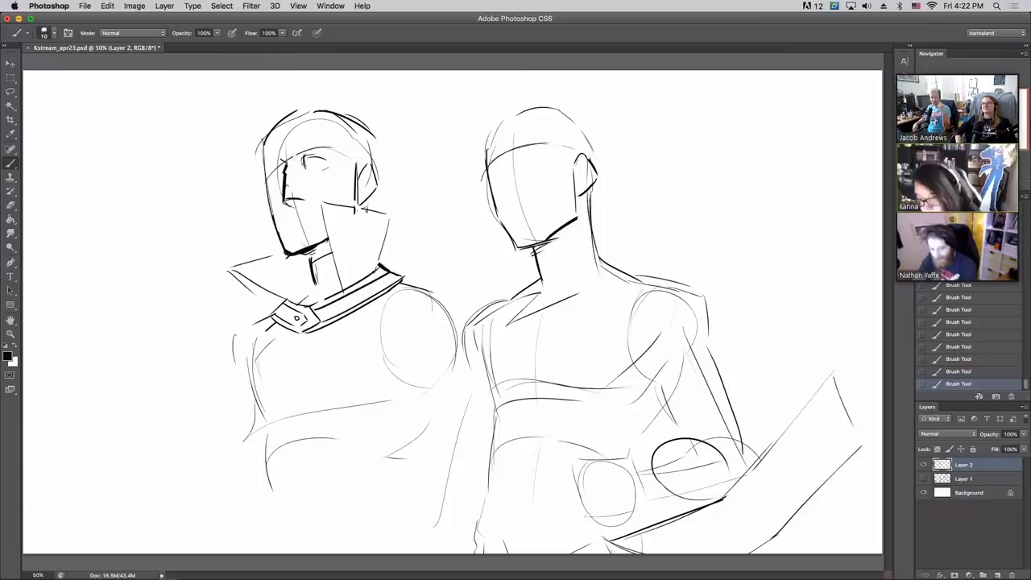
left_click_drag(298, 161, 329, 166)
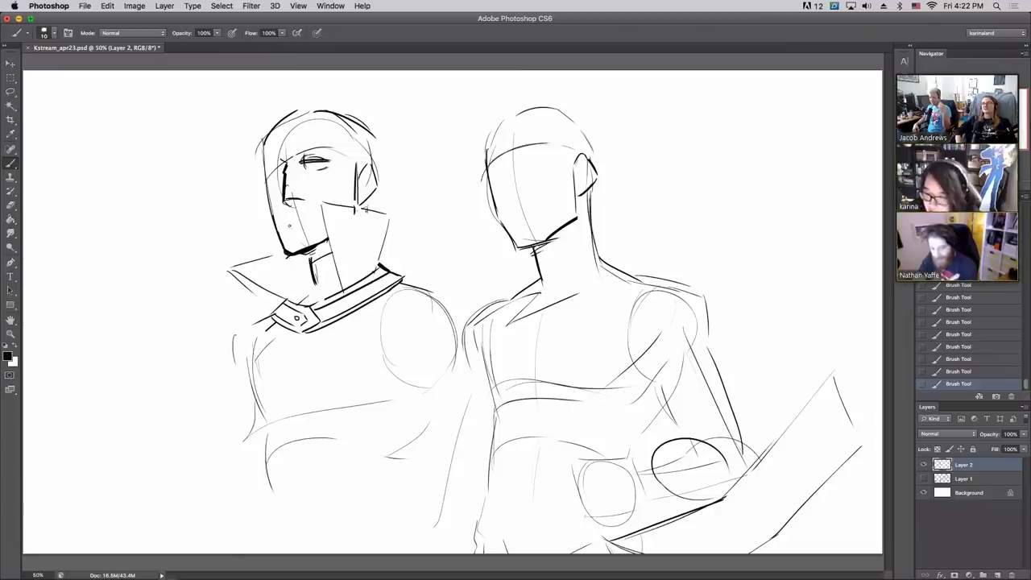
left_click_drag(286, 227, 323, 213)
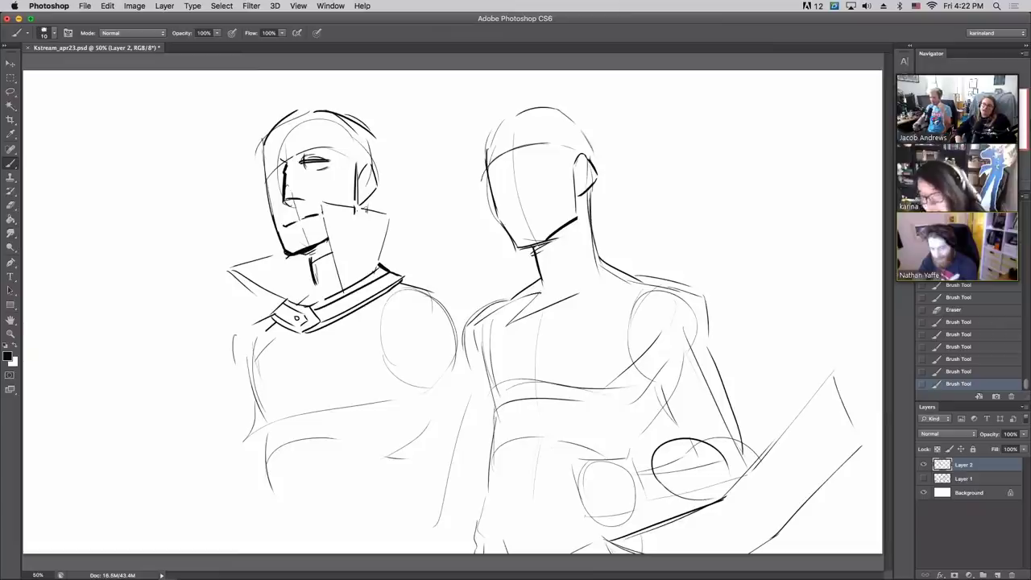
mouse_move(323, 158)
left_mouse_down()
mouse_move(322, 168)
mouse_move(333, 149)
mouse_move(307, 147)
mouse_move(328, 147)
mouse_move(312, 138)
mouse_move(346, 161)
left_mouse_up()
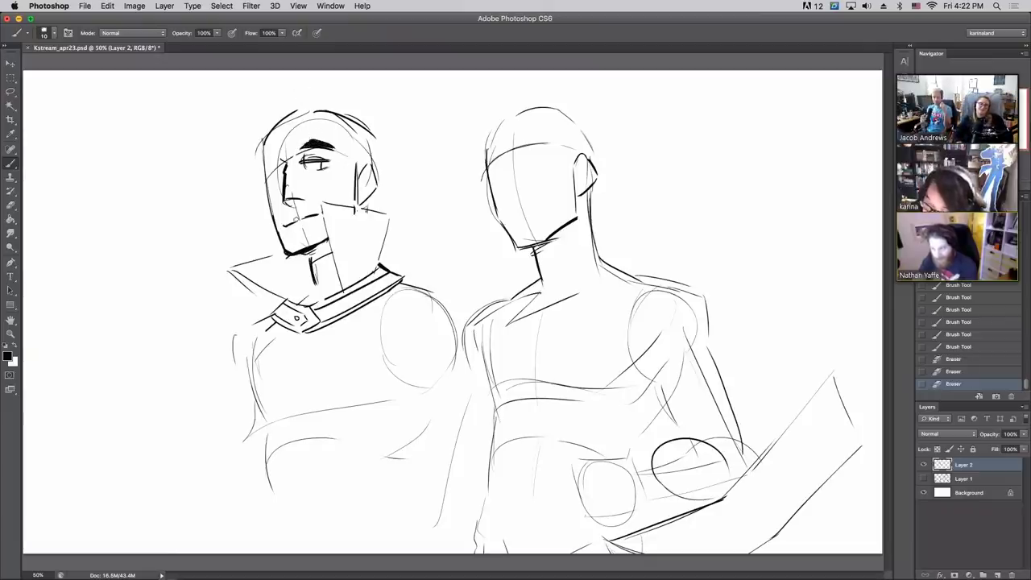
left_click_drag(297, 220, 321, 211)
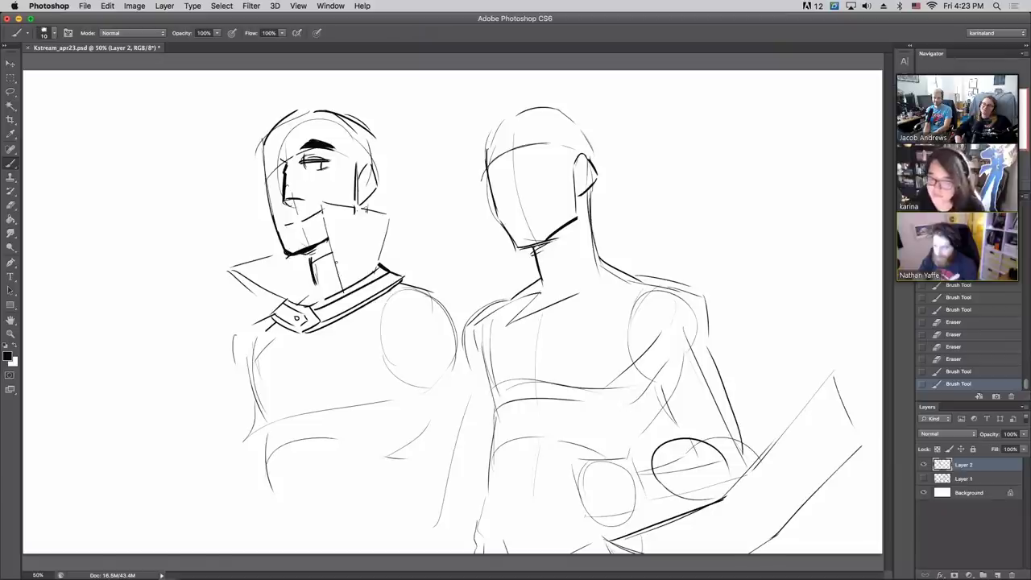
- Ink the near collar flap with a heavy inner edge and top line, and erase stray marks at its base
left_click_drag(326, 198, 348, 285)
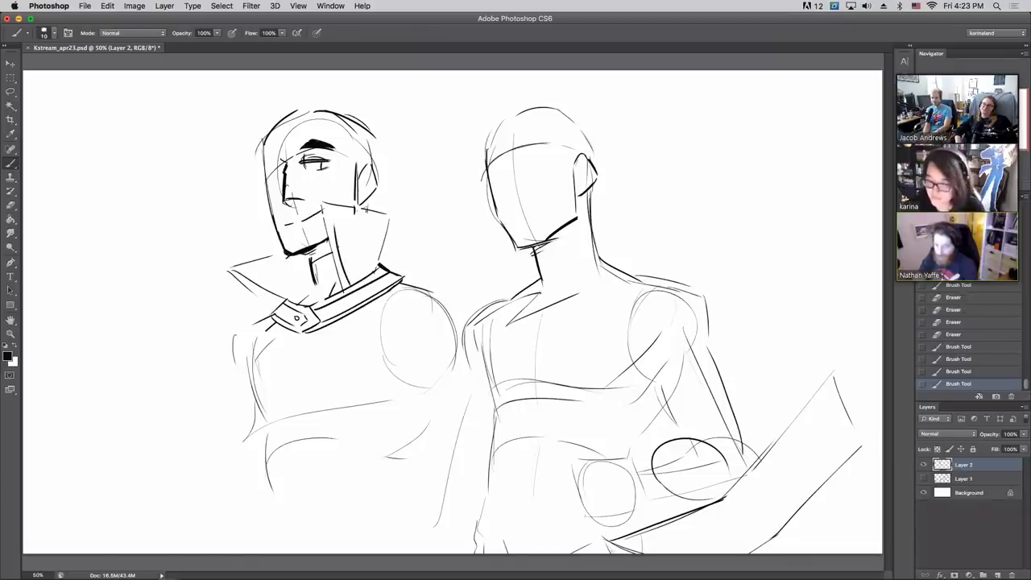
mouse_move(333, 208)
left_mouse_down()
mouse_move(348, 285)
mouse_move(382, 221)
mouse_move(328, 208)
left_mouse_up()
key("e")
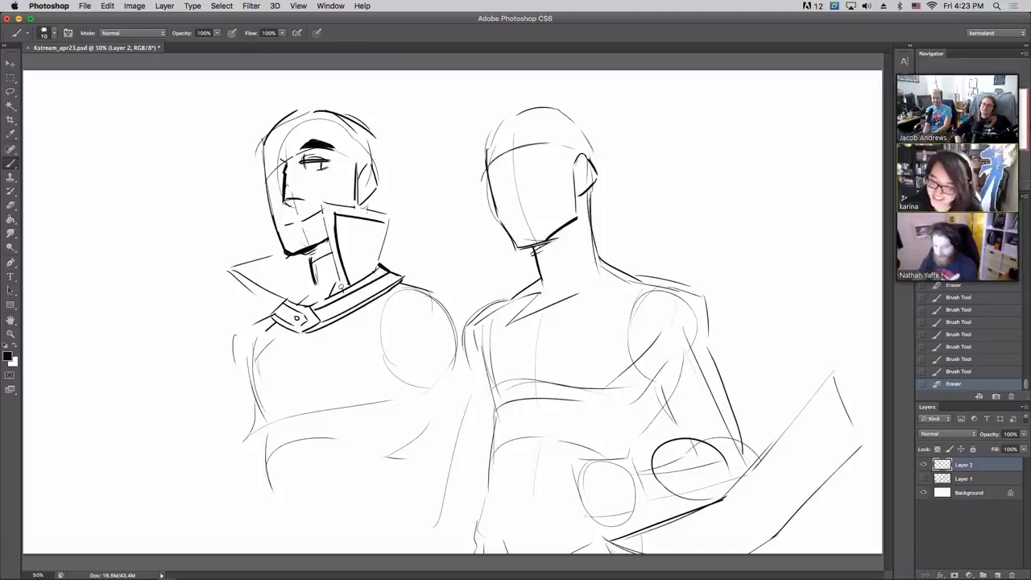
left_click(343, 286)
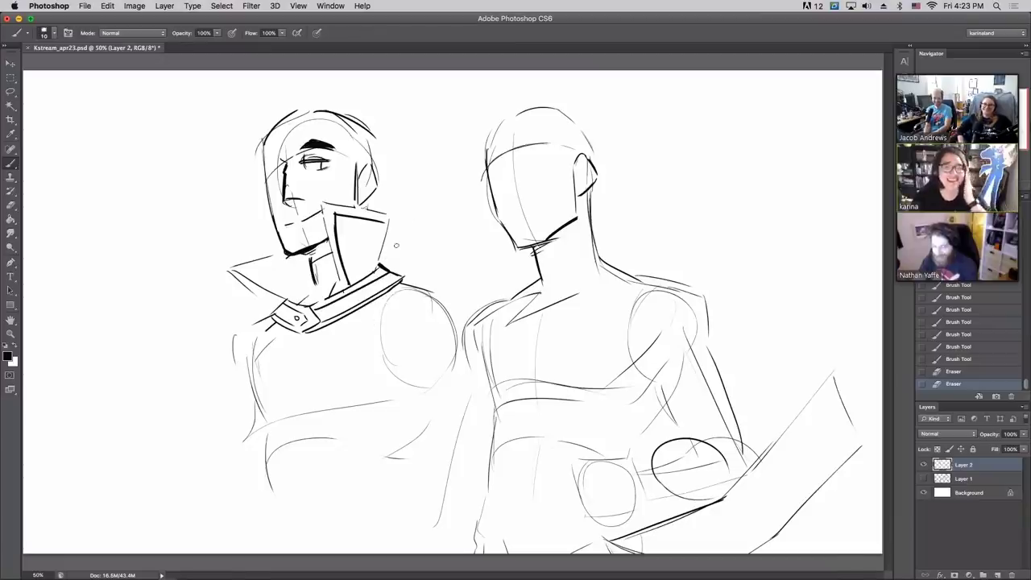
left_click(348, 295)
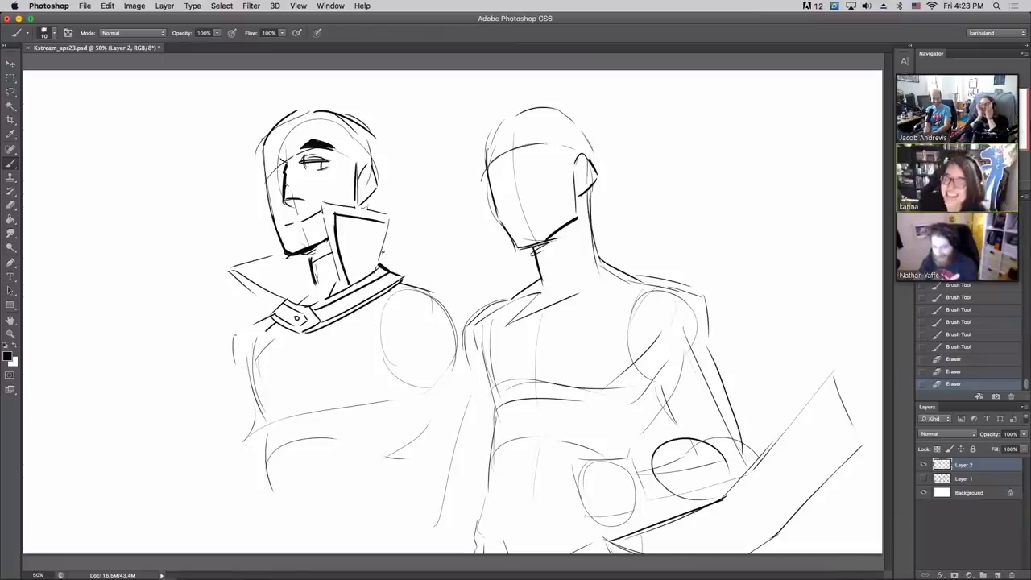
- Ink the far collar flap with a dark folded edge and pointed tip, and erase the rough line beneath it
left_click_drag(229, 269, 289, 299)
left_click_drag(245, 274, 267, 285)
left_click_drag(260, 279, 278, 294)
mouse_move(236, 267)
left_mouse_down()
mouse_move(280, 257)
mouse_move(267, 266)
mouse_move(294, 298)
mouse_move(285, 259)
left_mouse_up()
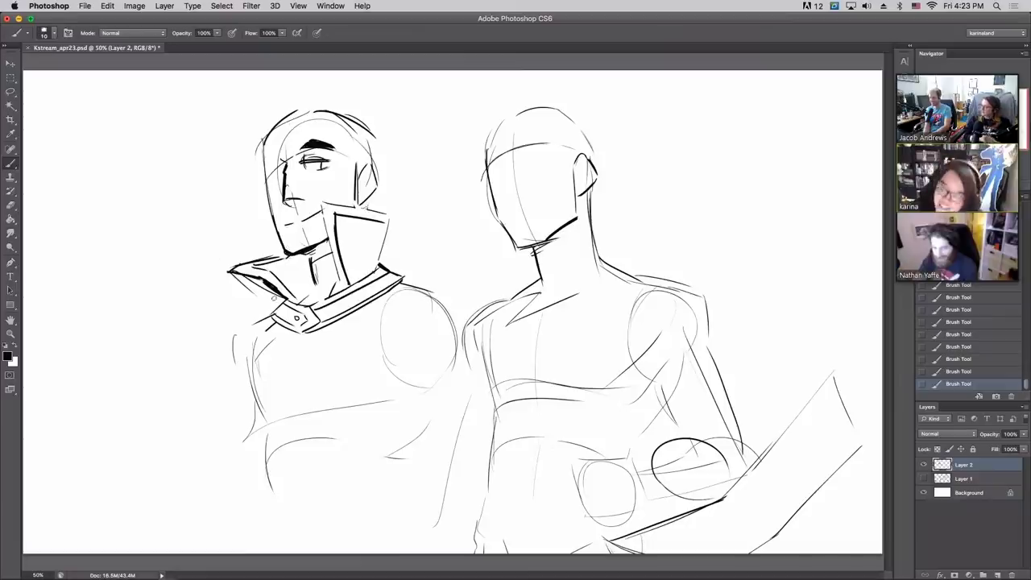
mouse_move(249, 278)
left_mouse_down()
mouse_move(230, 277)
mouse_move(252, 287)
left_mouse_up()
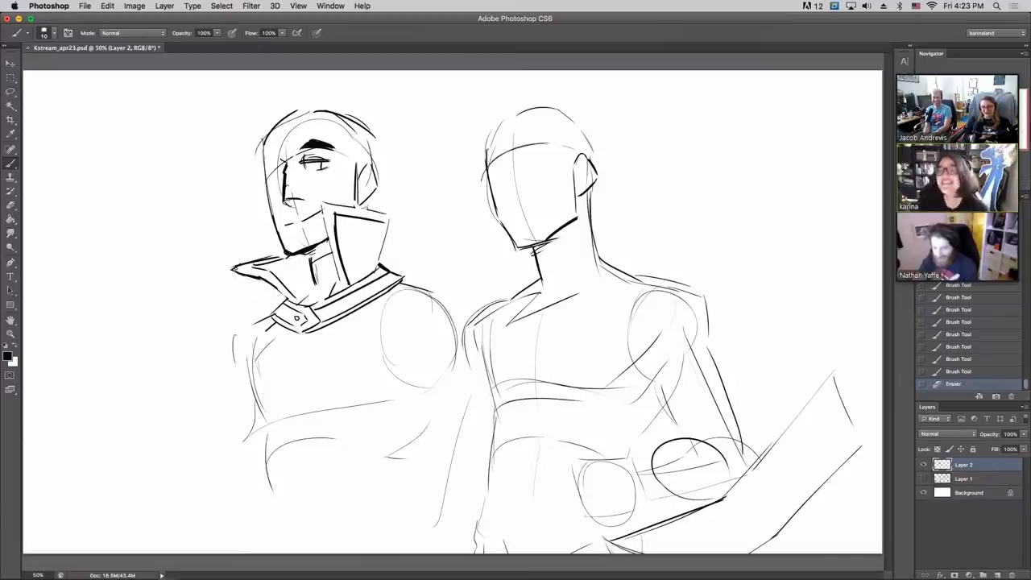
- Rework the left figure's forehead and far cheek contour, erasing excess line, and undo the stray stroke beside the head
mouse_move(268, 127)
left_mouse_down()
mouse_move(264, 170)
mouse_move(286, 251)
mouse_move(264, 204)
left_mouse_up()
mouse_move(278, 238)
left_mouse_down()
mouse_move(258, 174)
mouse_move(263, 159)
left_mouse_up()
left_click_drag(265, 133, 265, 153)
left_click_drag(195, 145, 211, 162)
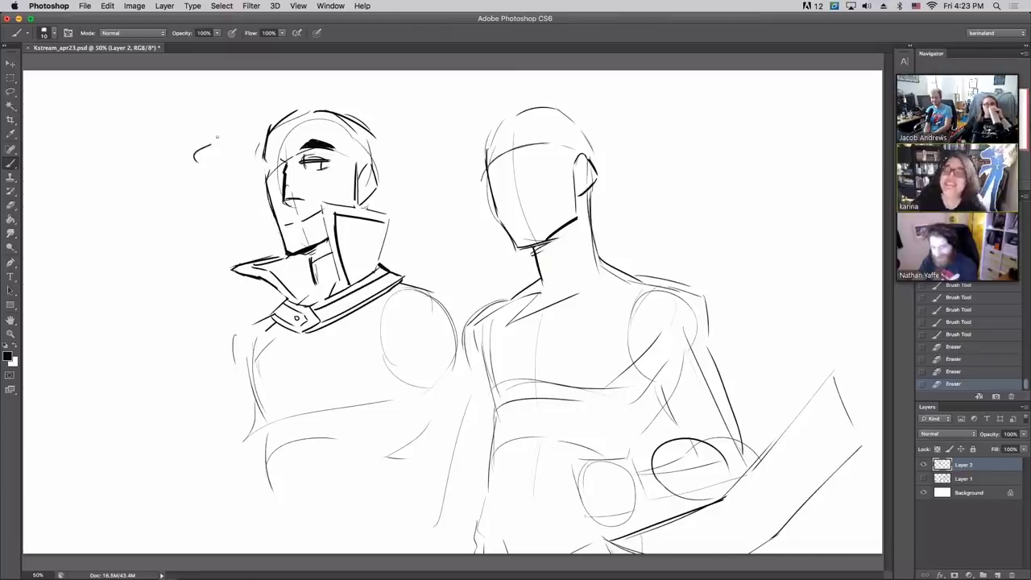
key("ctrl+z")
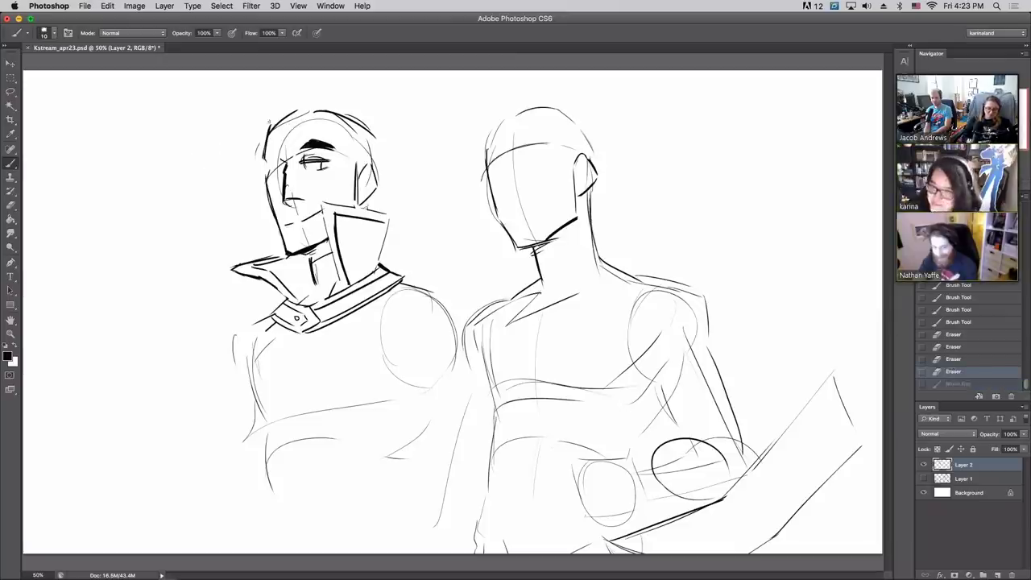
- Draw swept-back hair with a front curl, sideburn and earring on the left figure, and erase overlapping skull lines
left_click_drag(266, 128, 274, 105)
mouse_move(272, 128)
left_mouse_down()
mouse_move(265, 103)
mouse_move(314, 104)
mouse_move(272, 111)
left_mouse_up()
mouse_move(274, 110)
left_mouse_down()
mouse_move(330, 104)
mouse_move(374, 135)
left_mouse_up()
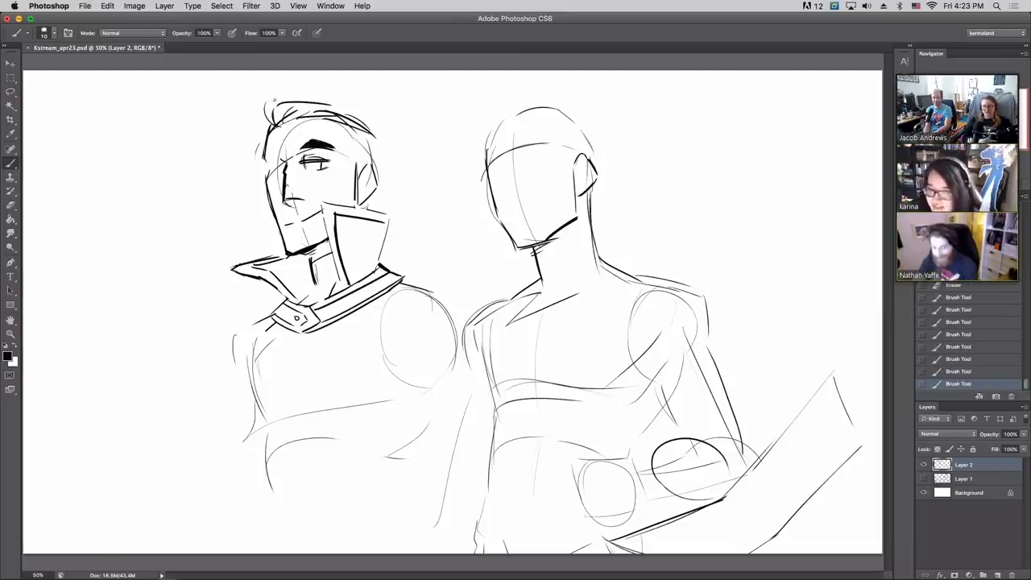
mouse_move(274, 102)
left_mouse_down()
mouse_move(310, 95)
mouse_move(341, 133)
mouse_move(360, 200)
left_mouse_up()
mouse_move(358, 201)
left_mouse_down()
mouse_move(371, 151)
mouse_move(372, 164)
left_mouse_up()
left_click_drag(266, 108, 261, 132)
mouse_move(321, 95)
left_mouse_down()
mouse_move(374, 111)
mouse_move(374, 138)
mouse_move(352, 140)
mouse_move(375, 147)
left_mouse_up()
left_click(321, 107)
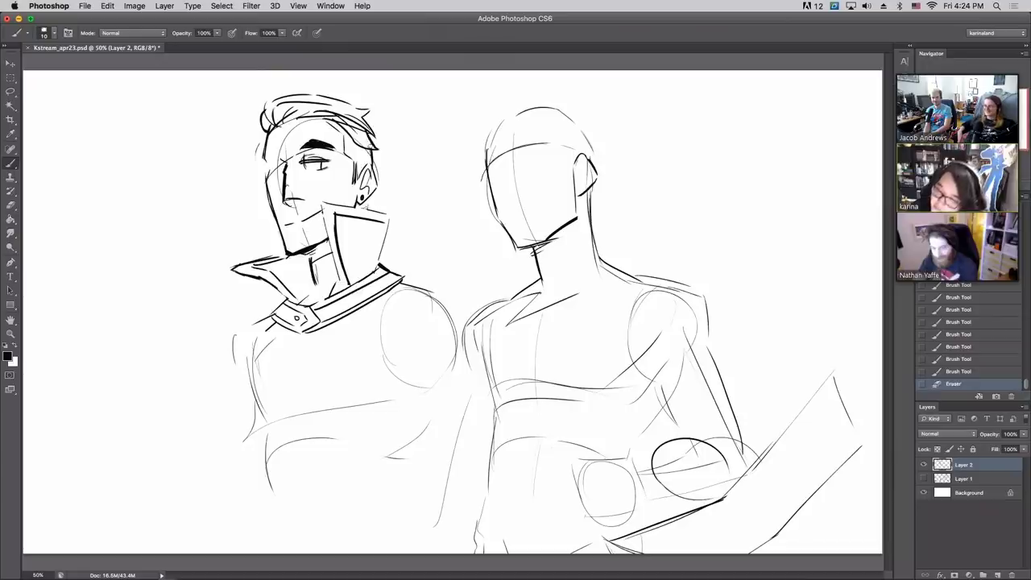
left_click(320, 107)
left_click(321, 107)
left_click_drag(356, 119, 372, 133)
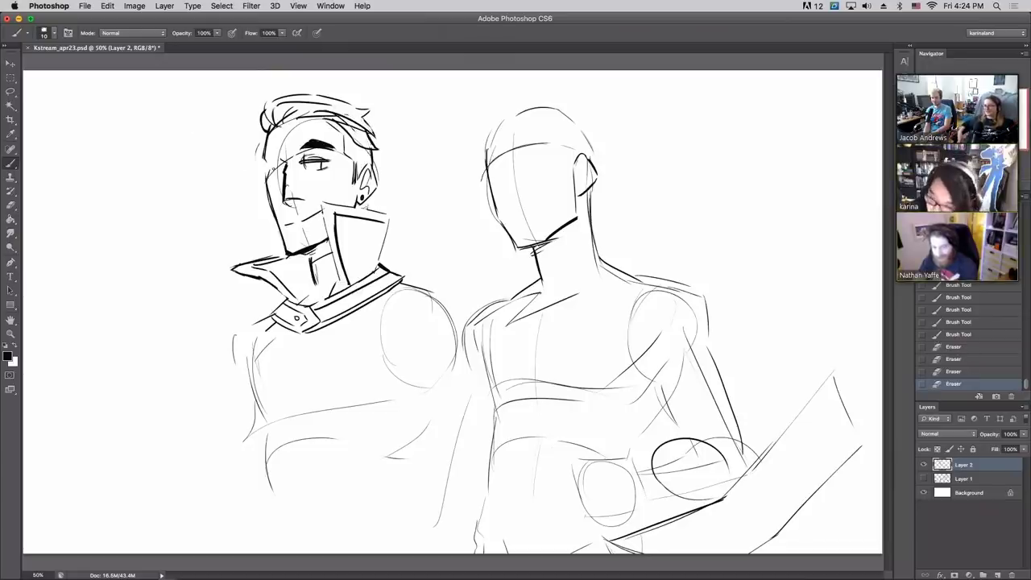
- Draw the left figure's far eye and brow and refine both eyes, stepping back in the history to redo strokes
mouse_move(267, 167)
left_mouse_down()
mouse_move(286, 160)
mouse_move(280, 167)
left_mouse_up()
mouse_move(277, 164)
left_mouse_down()
mouse_move(285, 161)
mouse_move(280, 170)
left_mouse_up()
left_click_drag(270, 169, 276, 172)
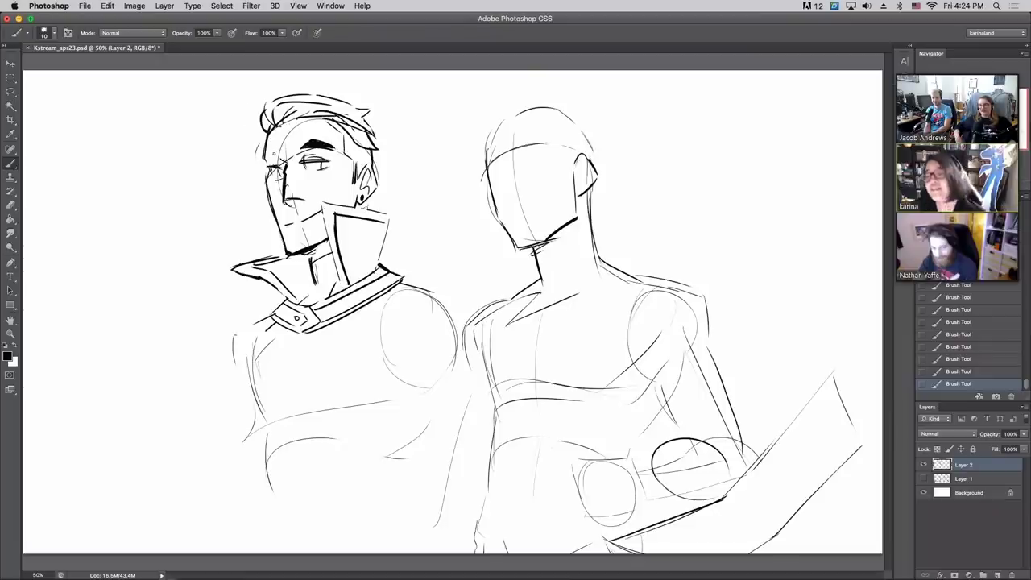
left_click_drag(271, 151, 266, 155)
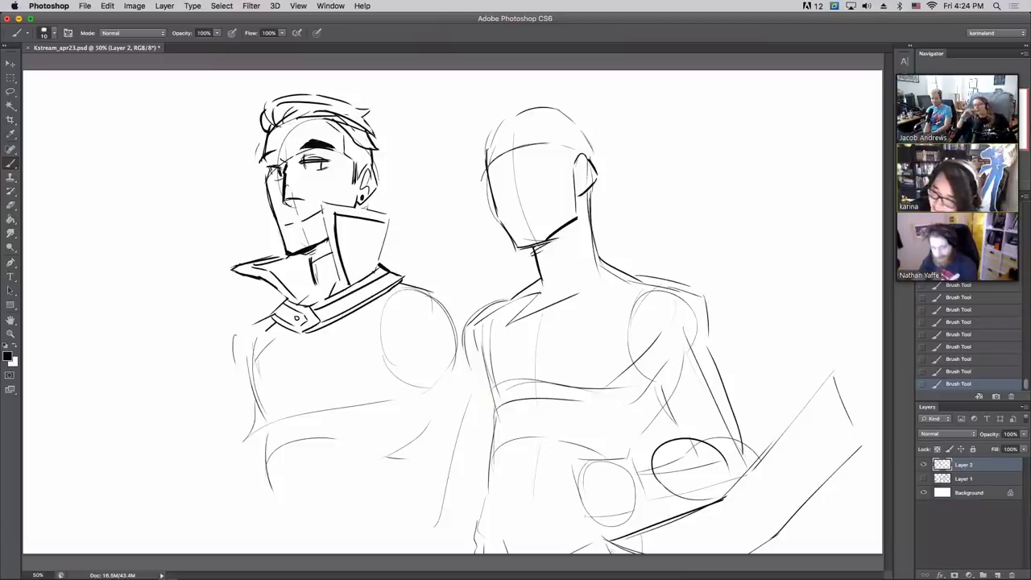
left_click(963, 373)
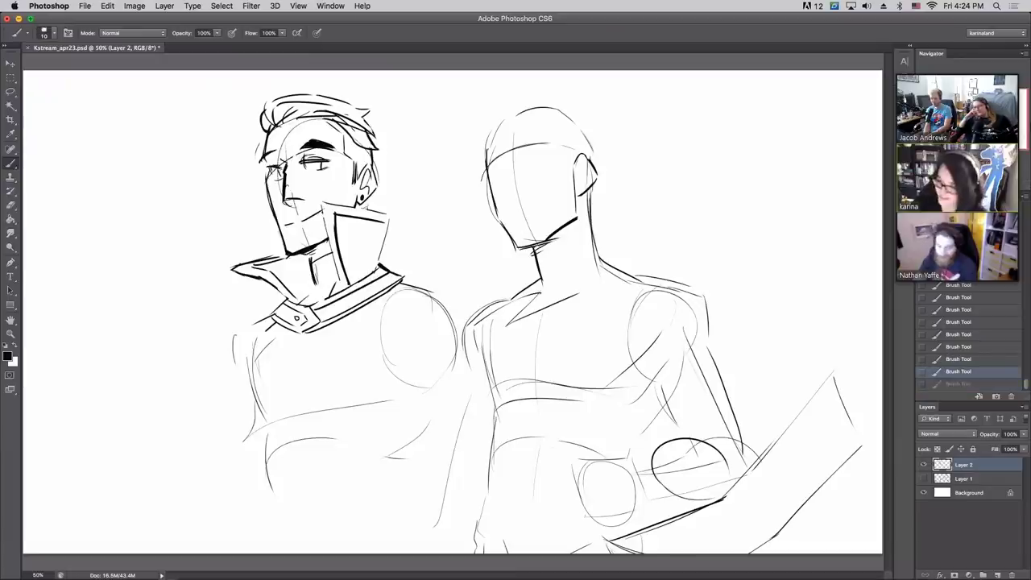
key("super+z")
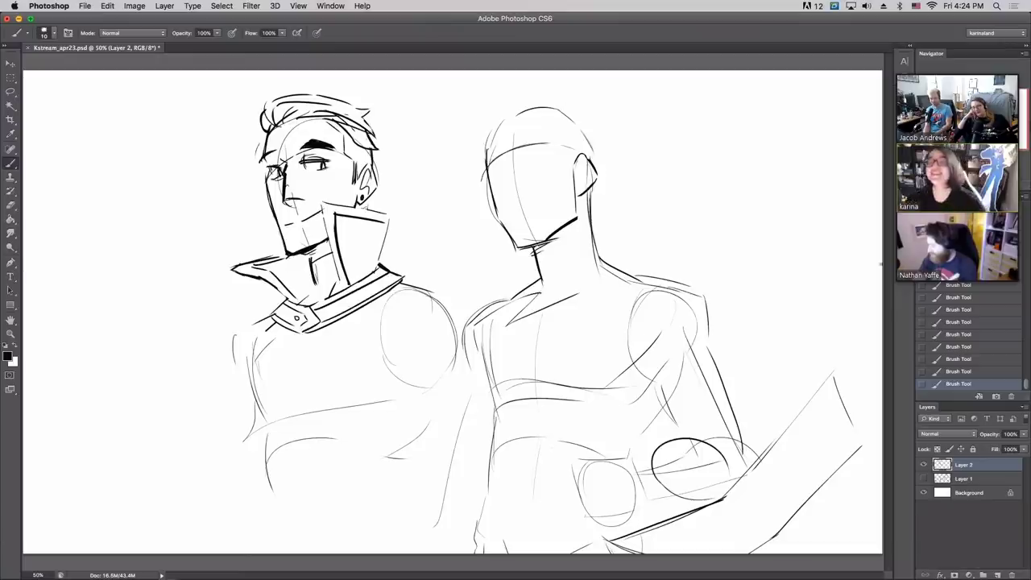
key("super+z")
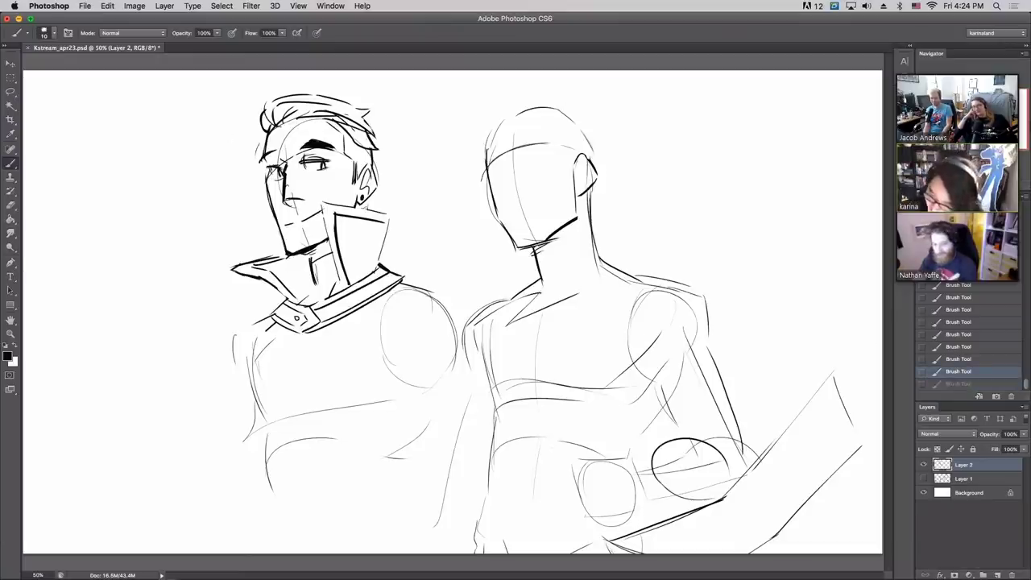
key("super+z")
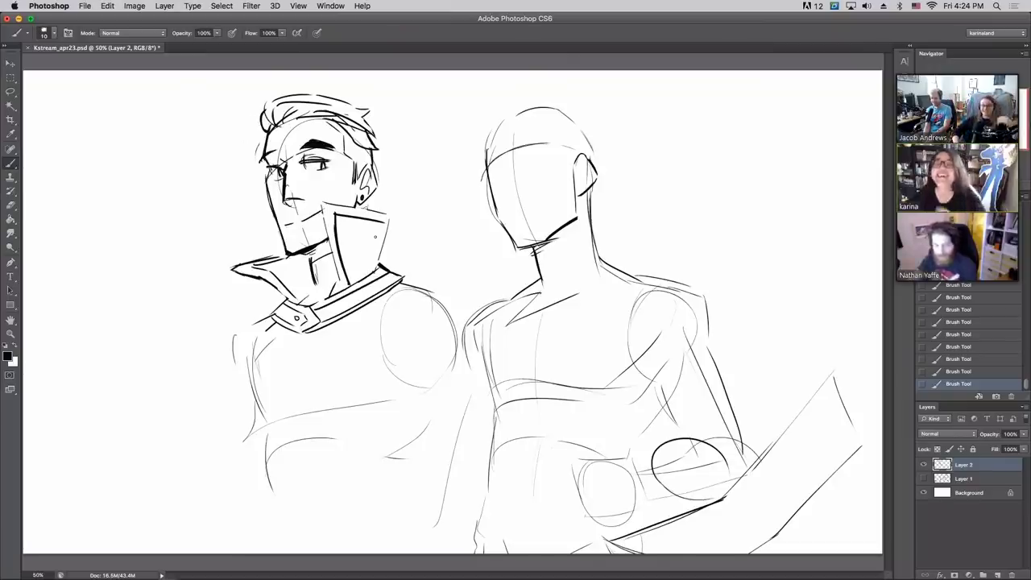
- Redraw the curl at the front of the left figure's hair, erasing the overlapping lines
mouse_move(265, 104)
left_mouse_down()
mouse_move(286, 126)
mouse_move(288, 108)
mouse_move(282, 126)
left_mouse_up()
key("e")
mouse_move(276, 117)
left_mouse_down()
mouse_move(285, 128)
mouse_move(266, 105)
left_mouse_up()
key("b")
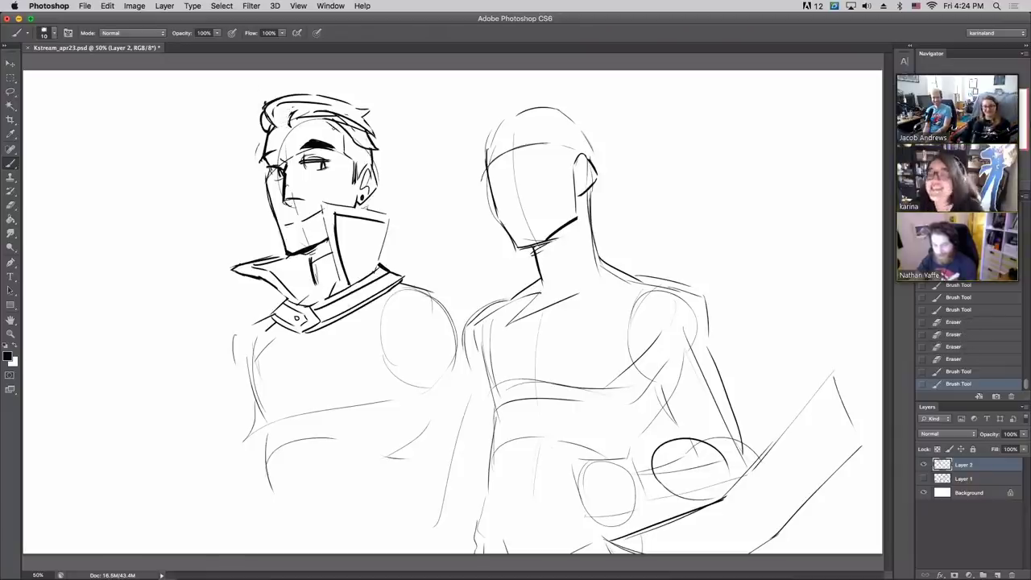
- Hatch short shadow strokes on the left figure's neck, just inside the open collar
left_click_drag(313, 263, 325, 261)
left_click_drag(314, 271, 325, 269)
left_click_drag(315, 279, 324, 273)
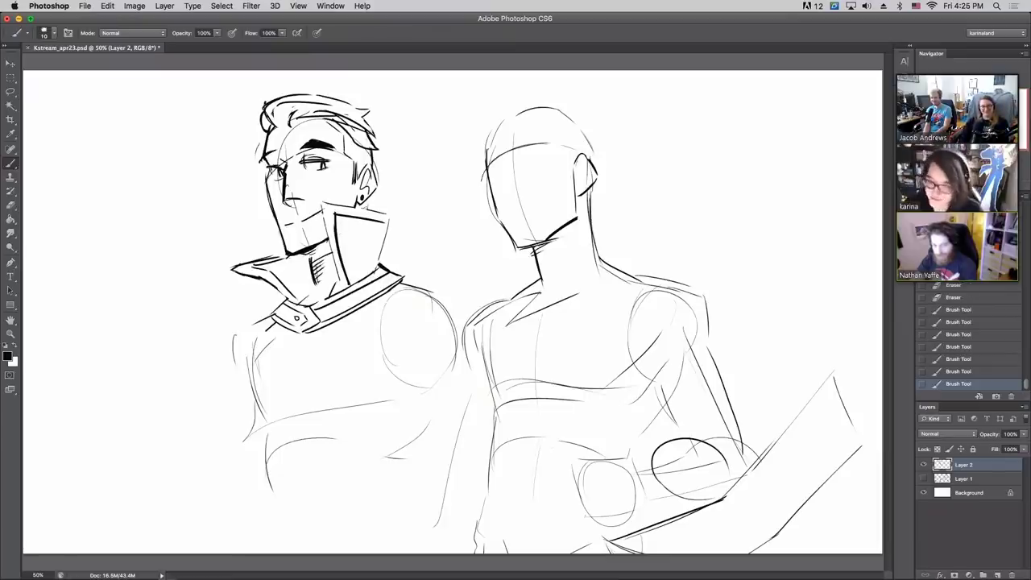
- Refine the front curl and hairline of the left figure, erasing excess line and stepping back one history state to redo a stroke
left_click_drag(265, 105, 270, 121)
left_click_drag(274, 108, 265, 107)
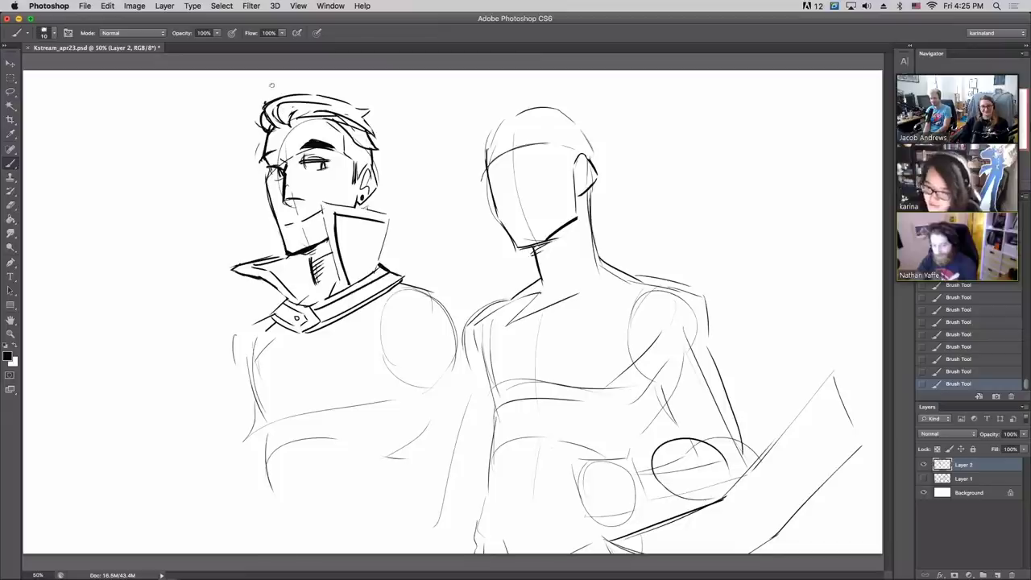
left_click_drag(269, 113, 277, 122)
left_click_drag(273, 117, 281, 126)
left_click_drag(277, 122, 265, 108)
left_click_drag(262, 104, 274, 119)
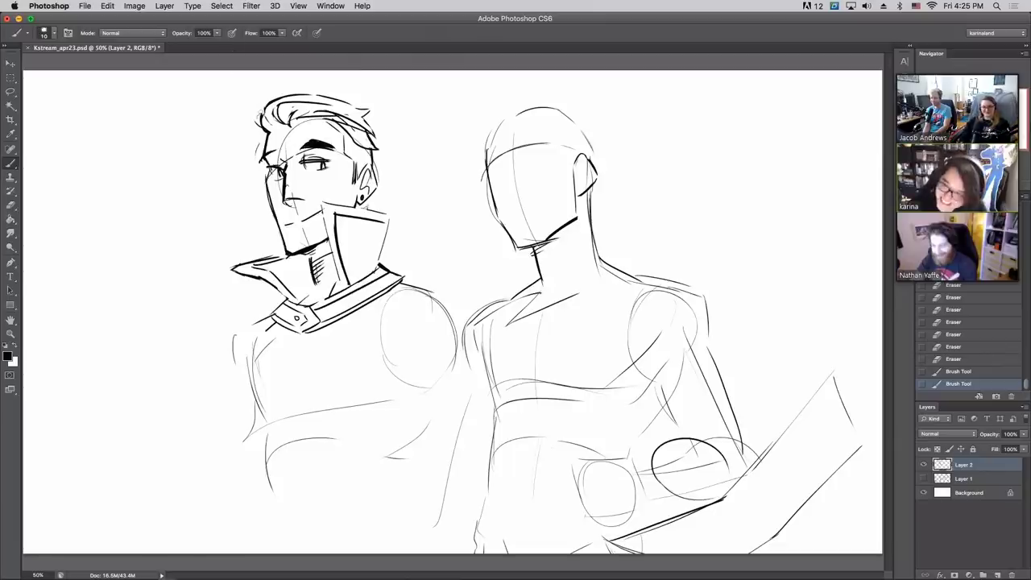
mouse_move(257, 128)
left_mouse_down()
mouse_move(261, 113)
mouse_move(265, 141)
left_mouse_up()
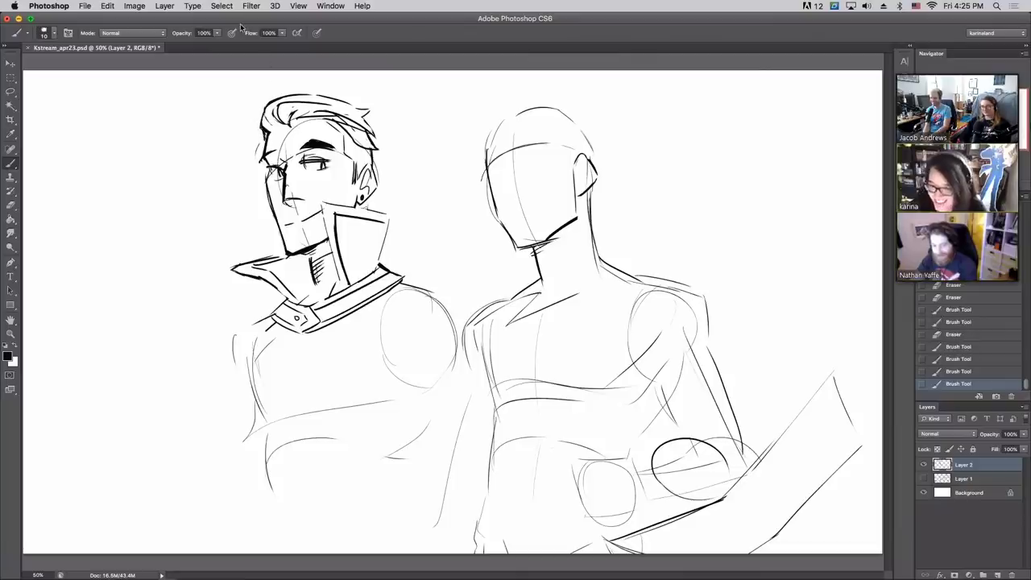
left_click(952, 372)
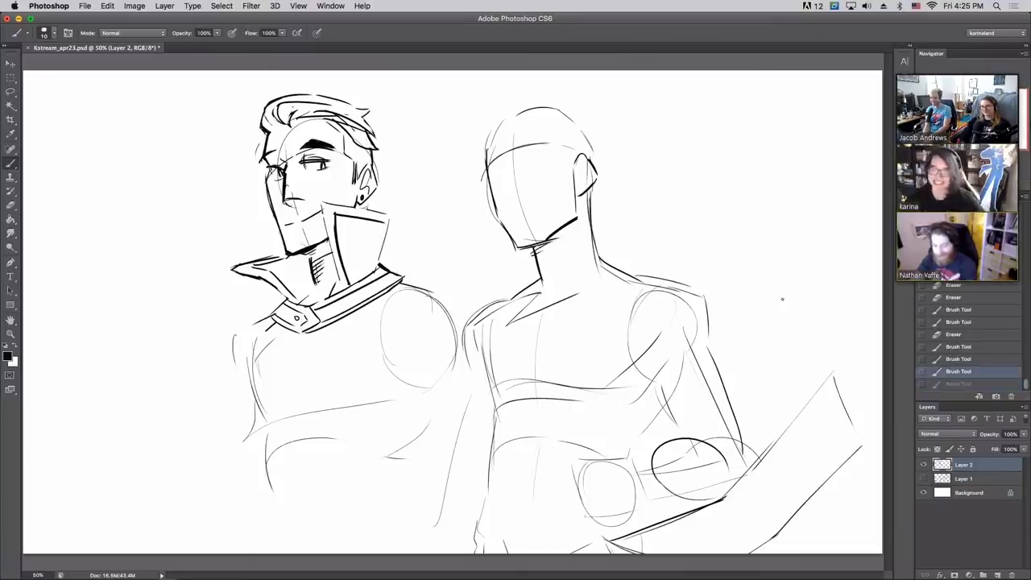
left_click_drag(266, 130, 278, 135)
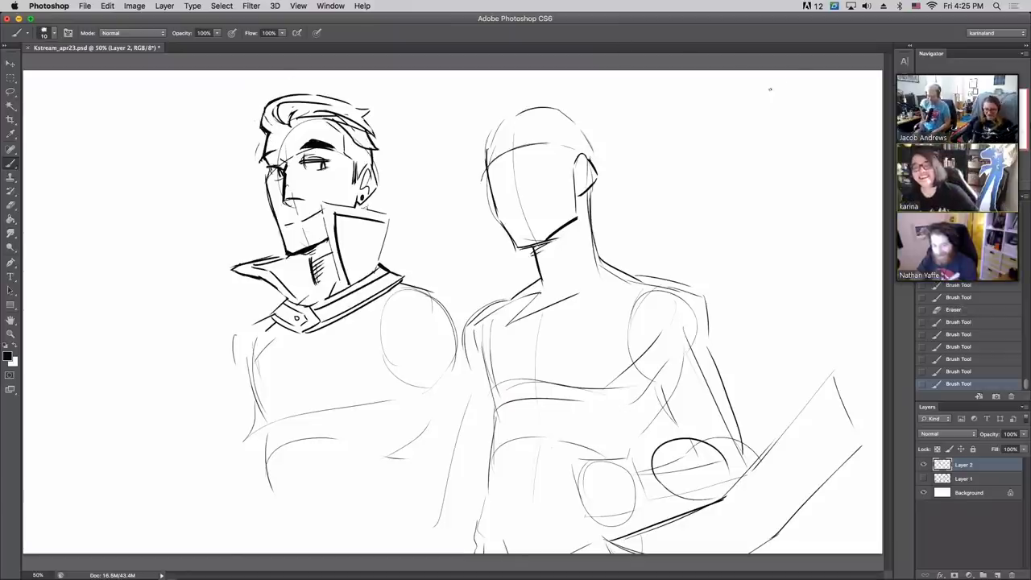
- Darken the left figure's standing collar flap and near shoulder, and sketch the jacket's center line and both torso sides down to the hips
mouse_move(325, 211)
left_mouse_down()
mouse_move(339, 278)
mouse_move(329, 236)
mouse_move(376, 212)
mouse_move(377, 267)
left_mouse_up()
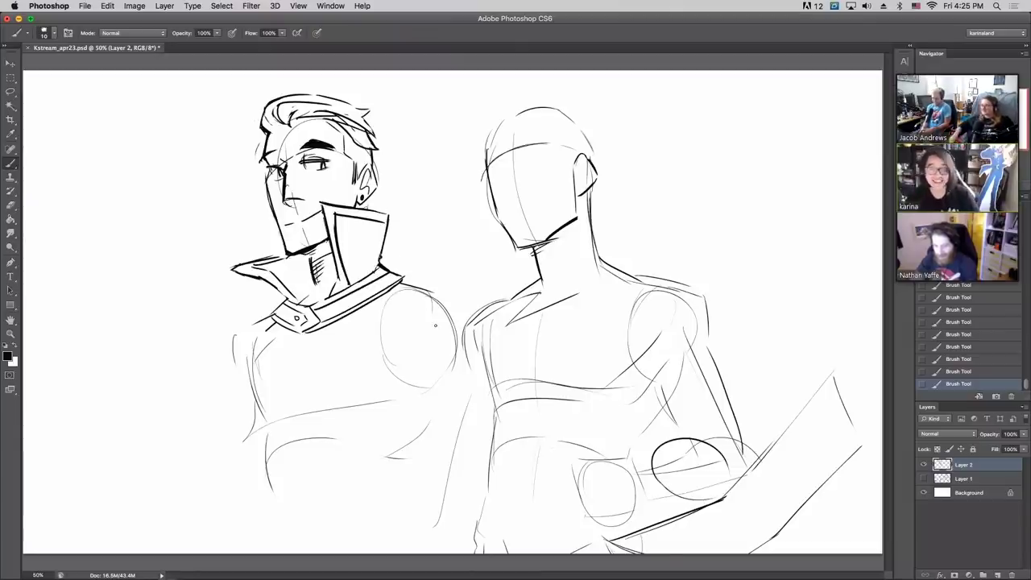
mouse_move(402, 281)
left_mouse_down()
mouse_move(449, 302)
mouse_move(452, 360)
left_mouse_up()
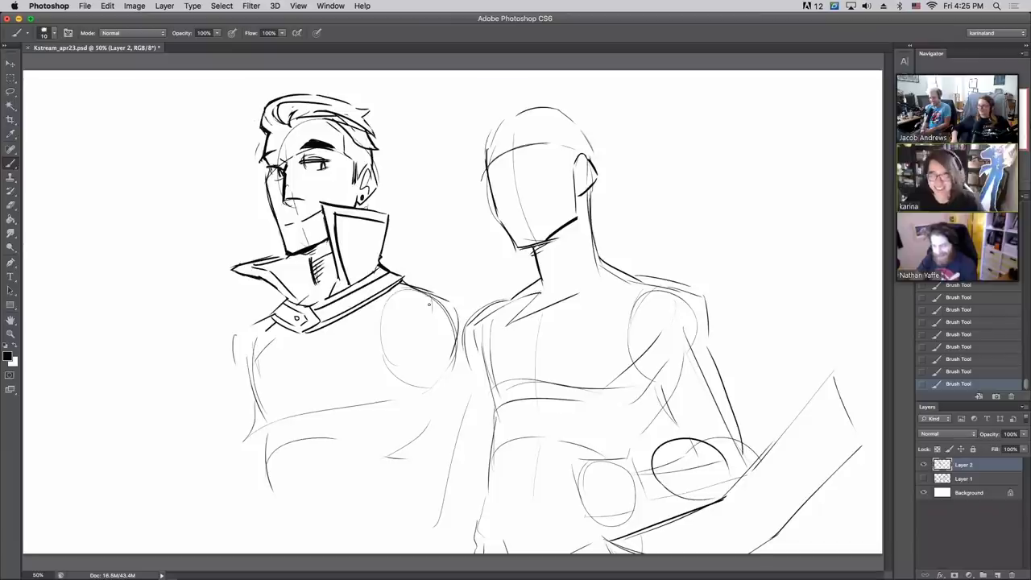
mouse_move(306, 337)
left_mouse_down()
mouse_move(301, 433)
mouse_move(298, 437)
left_mouse_up()
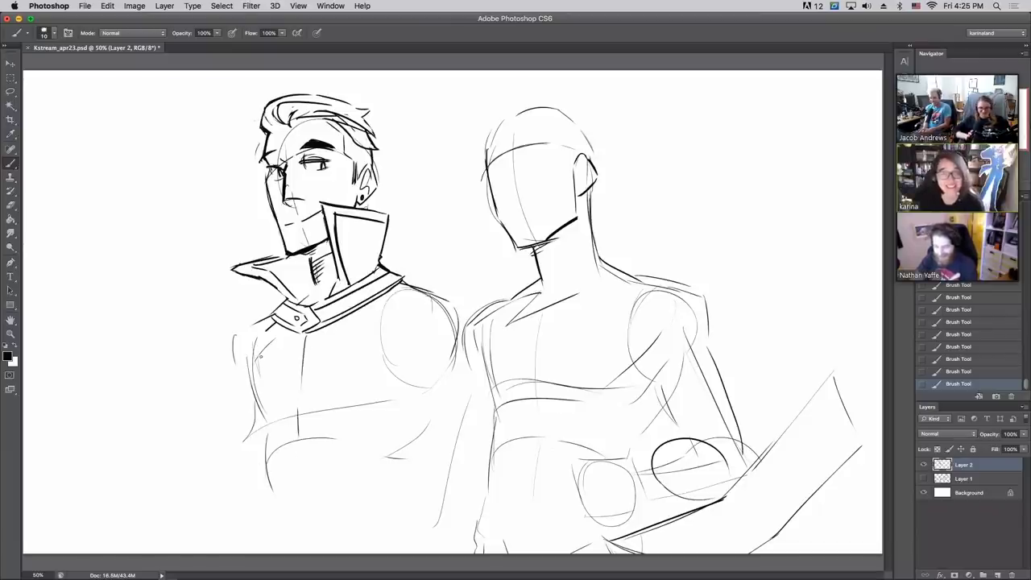
mouse_move(251, 326)
left_mouse_down()
mouse_move(241, 372)
mouse_move(247, 404)
mouse_move(244, 348)
mouse_move(265, 435)
mouse_move(236, 540)
left_mouse_up()
left_click_drag(260, 481, 246, 553)
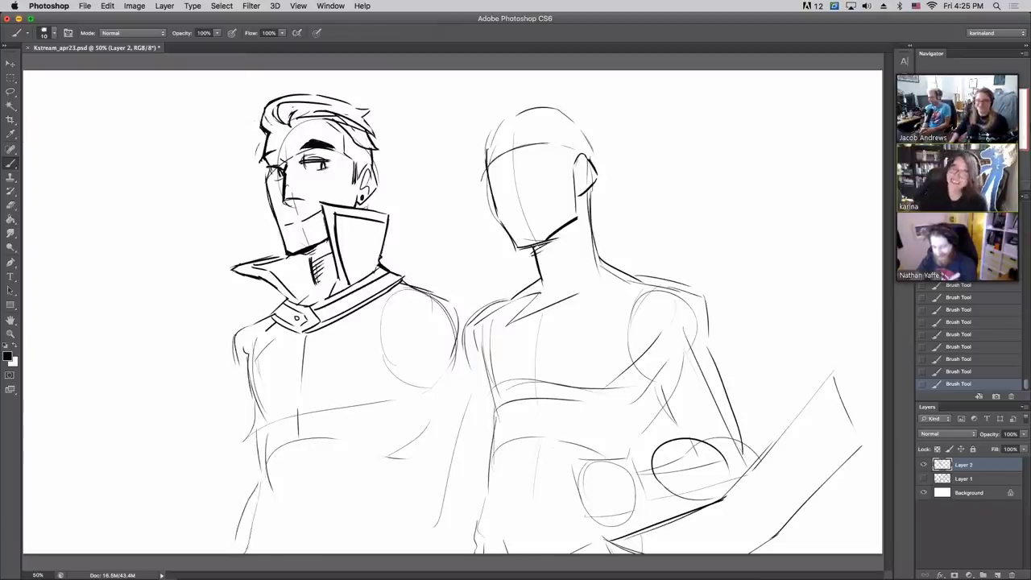
mouse_move(457, 367)
left_mouse_down()
mouse_move(403, 486)
mouse_move(393, 554)
left_mouse_up()
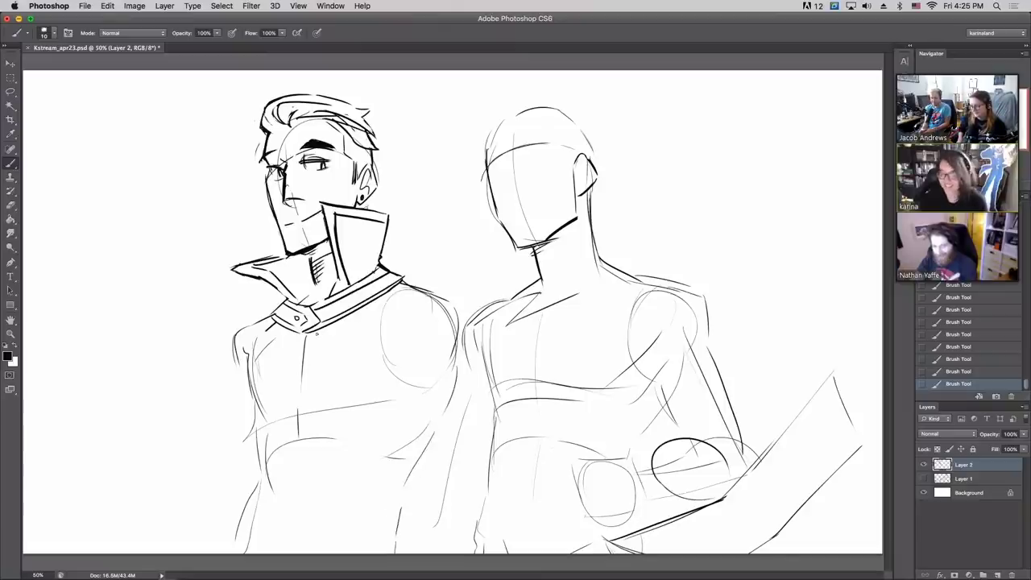
- Draw a pointed chest panel with vertical stripes hanging below the left figure's collar, and extend the jacket's center line downward
left_click_drag(317, 333, 311, 387)
left_click_drag(314, 337, 296, 532)
mouse_move(273, 326)
left_mouse_down()
mouse_move(275, 394)
mouse_move(297, 429)
mouse_move(292, 335)
mouse_move(299, 439)
left_mouse_up()
left_click_drag(308, 334, 303, 385)
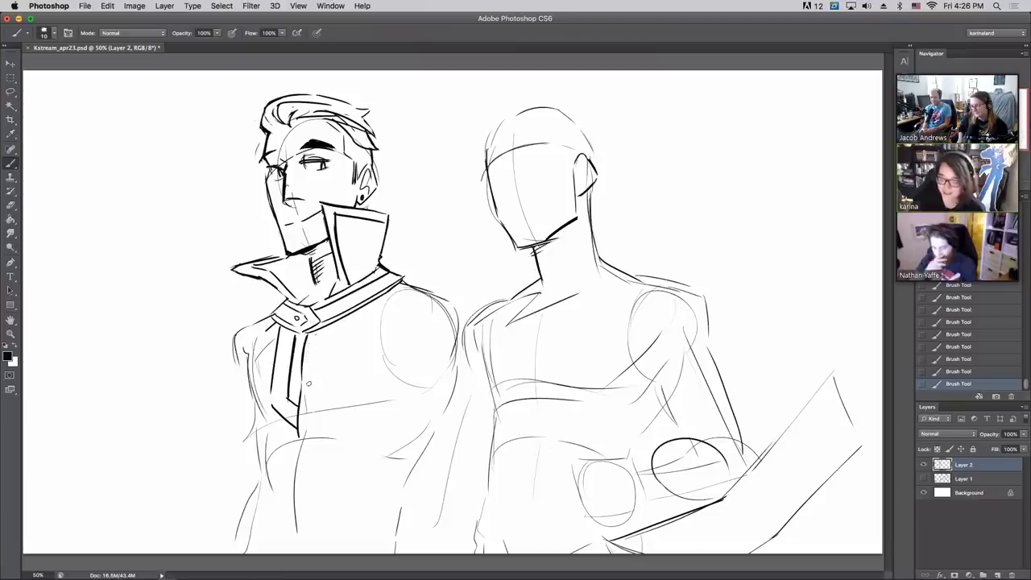
mouse_move(303, 437)
left_mouse_down()
mouse_move(299, 448)
mouse_move(345, 408)
mouse_move(332, 391)
mouse_move(331, 328)
left_mouse_up()
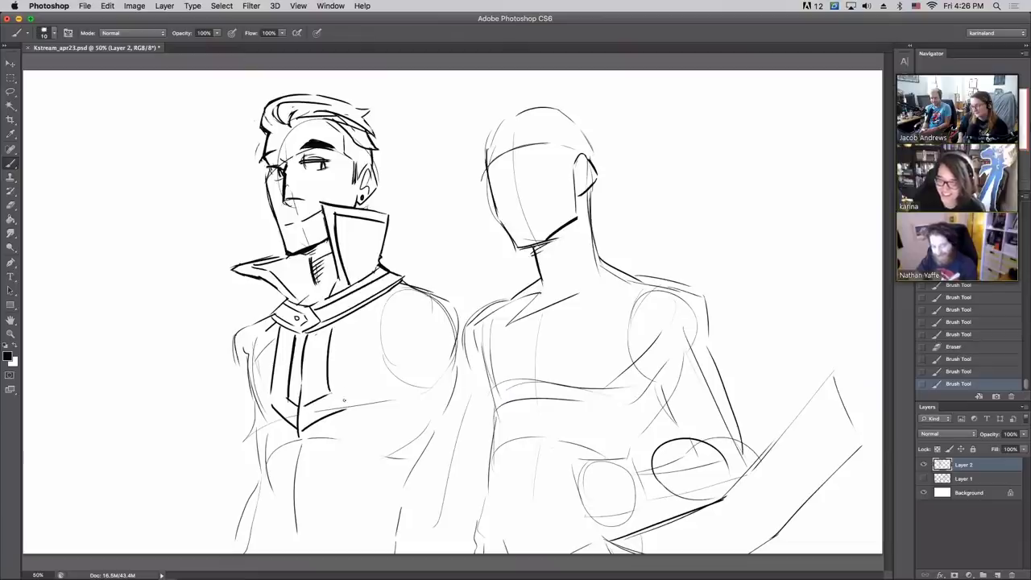
left_click_drag(344, 407, 351, 322)
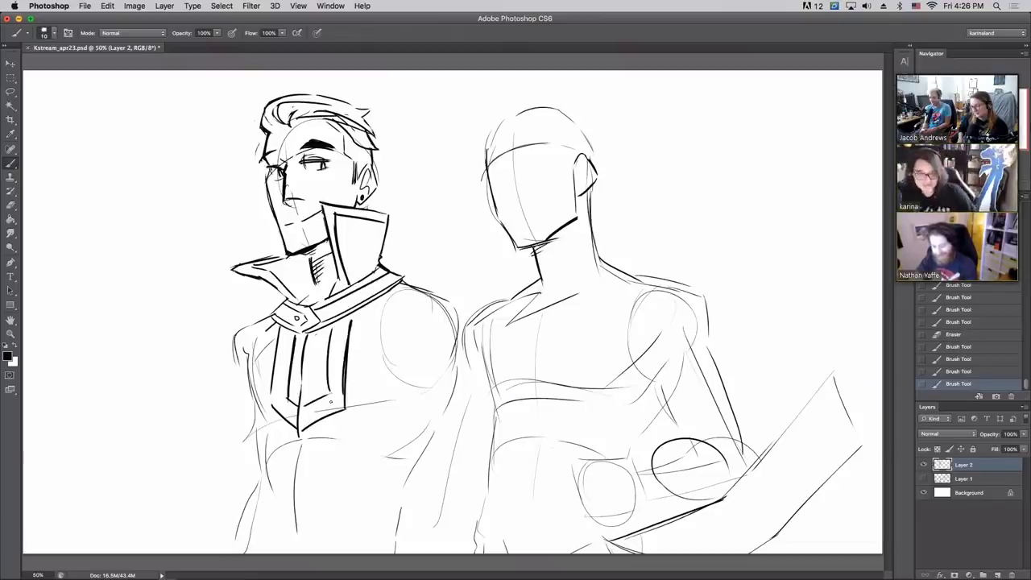
- Add strands to the left figure's hair and darken the far side of the torso with a fold at the waist
left_click_drag(273, 128, 285, 127)
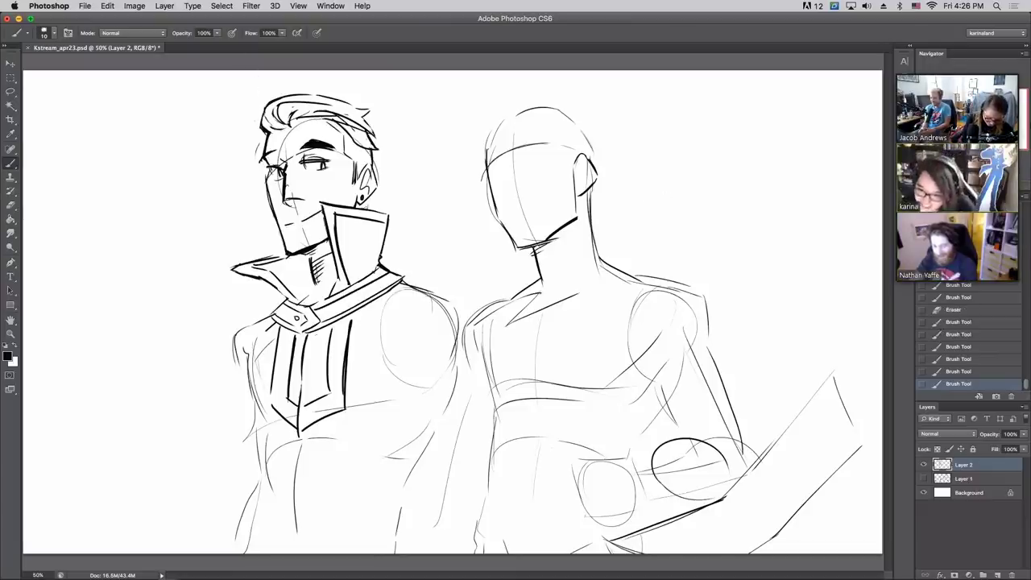
left_click_drag(318, 119, 337, 126)
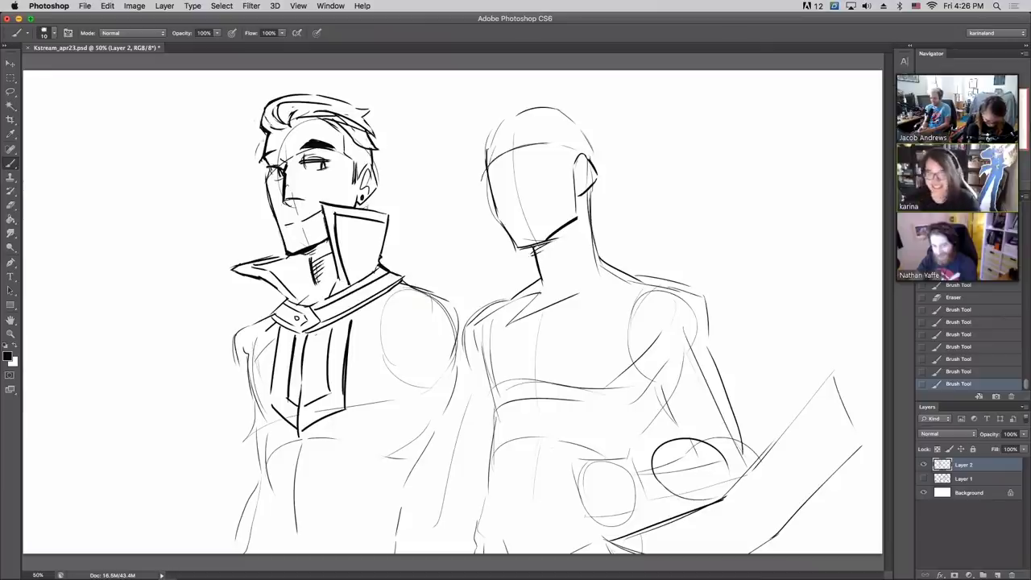
left_click_drag(245, 356, 263, 485)
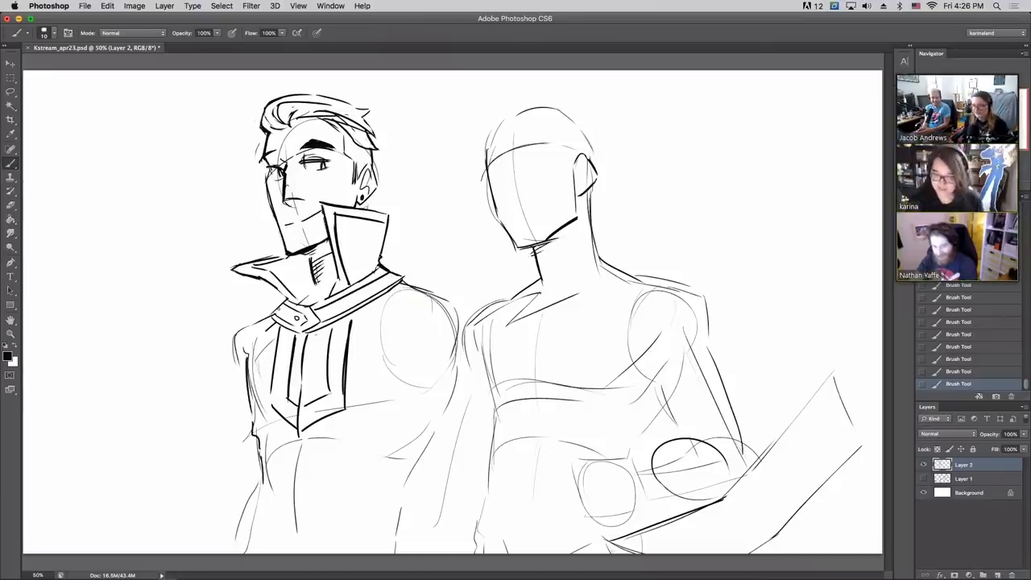
- Block in the left figure's far shoulder and bent arm, squaring the shoulder beside the collar clasp and erasing the old upper-arm line
mouse_move(288, 295)
left_mouse_down()
mouse_move(232, 322)
mouse_move(228, 356)
mouse_move(172, 419)
left_mouse_up()
mouse_move(148, 443)
left_mouse_down()
mouse_move(123, 472)
mouse_move(201, 555)
left_mouse_up()
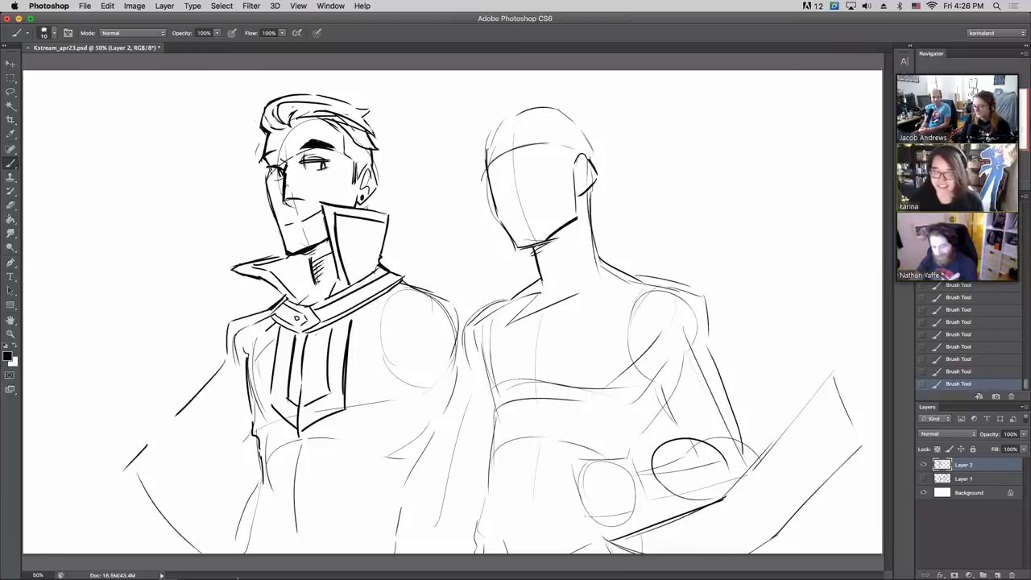
mouse_move(235, 339)
left_mouse_down()
mouse_move(235, 358)
mouse_move(244, 330)
left_mouse_up()
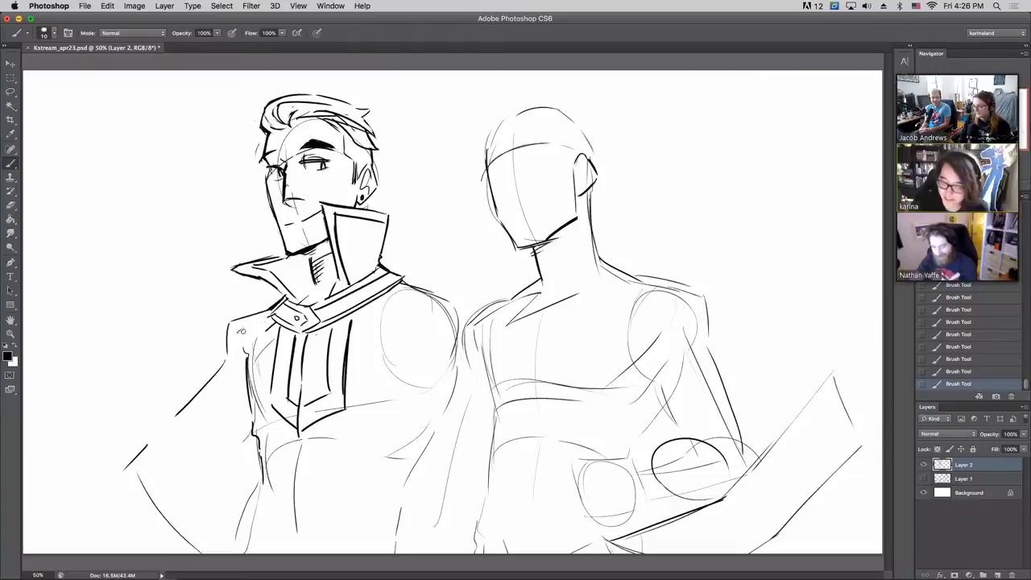
mouse_move(283, 298)
left_mouse_down()
mouse_move(269, 316)
mouse_move(274, 306)
left_mouse_up()
left_click_drag(276, 305, 265, 316)
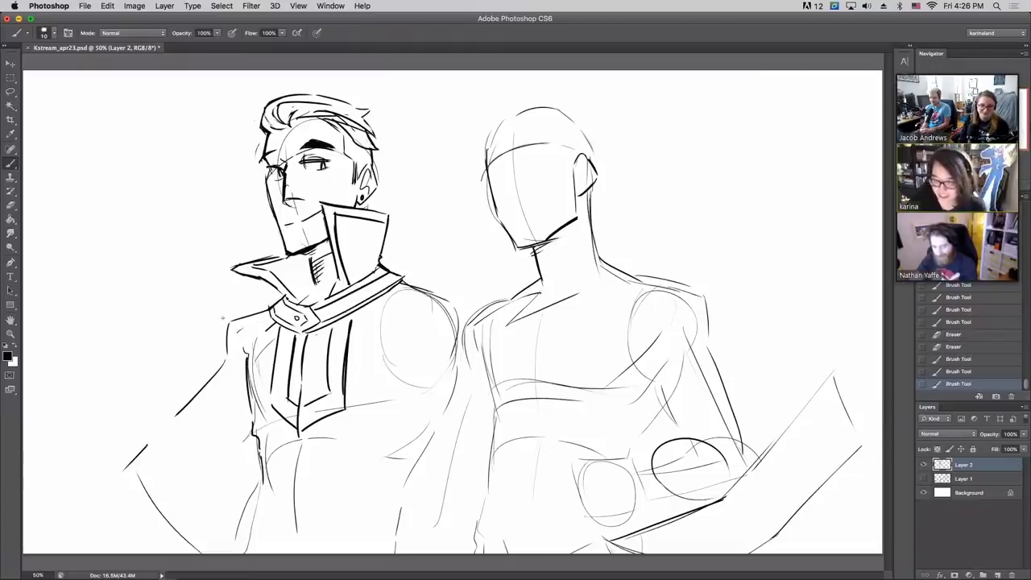
mouse_move(215, 372)
left_mouse_down()
mouse_move(227, 308)
mouse_move(267, 311)
mouse_move(242, 322)
left_mouse_up()
left_click_drag(205, 393, 191, 395)
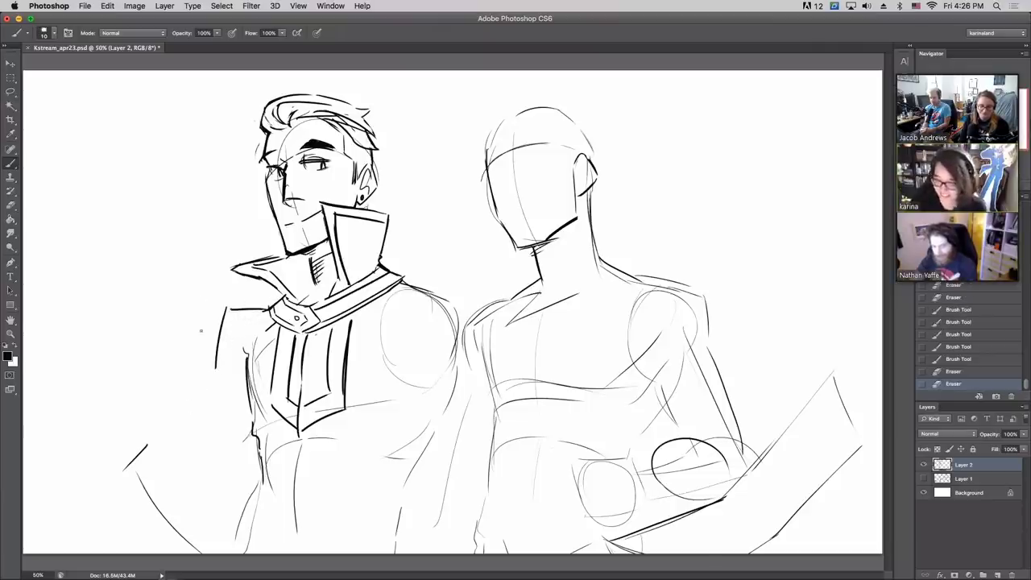
- Redraw the left figure's far upper arm from the squared shoulder to the elbow, and add the inner forearm reaching the hip
left_click_drag(218, 342, 206, 376)
mouse_move(211, 374)
left_mouse_down()
mouse_move(139, 445)
mouse_move(131, 481)
mouse_move(157, 486)
left_mouse_up()
mouse_move(233, 431)
left_mouse_down()
mouse_move(194, 456)
mouse_move(183, 441)
mouse_move(230, 545)
left_mouse_up()
left_click_drag(200, 499, 234, 546)
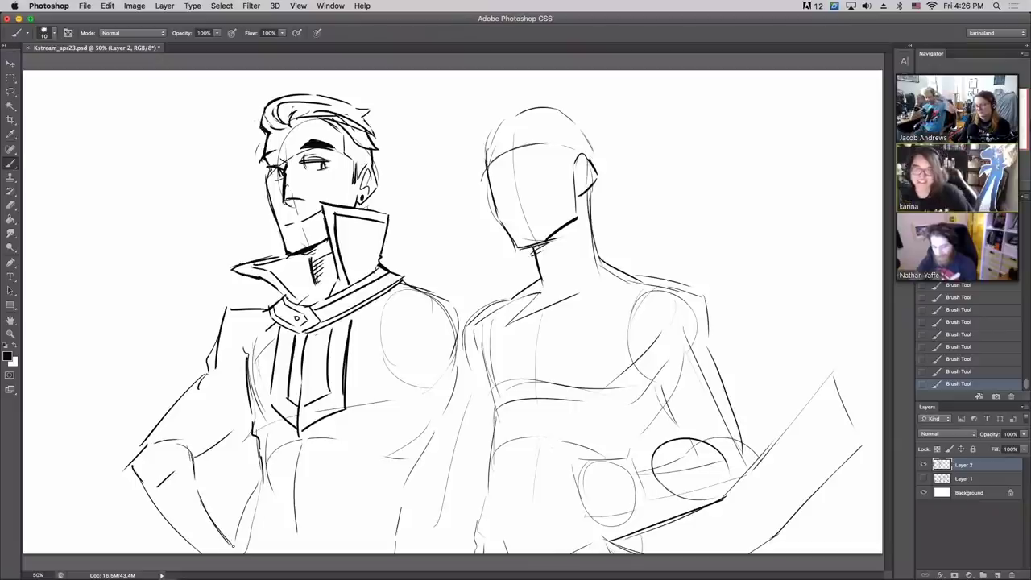
- Draw the left figure's near arm hanging straight down with an elbow fold, and erase part of the shoulder guide circle
mouse_move(415, 297)
left_mouse_down()
mouse_move(389, 331)
mouse_move(417, 416)
mouse_move(419, 509)
left_mouse_up()
left_click_drag(425, 546, 443, 541)
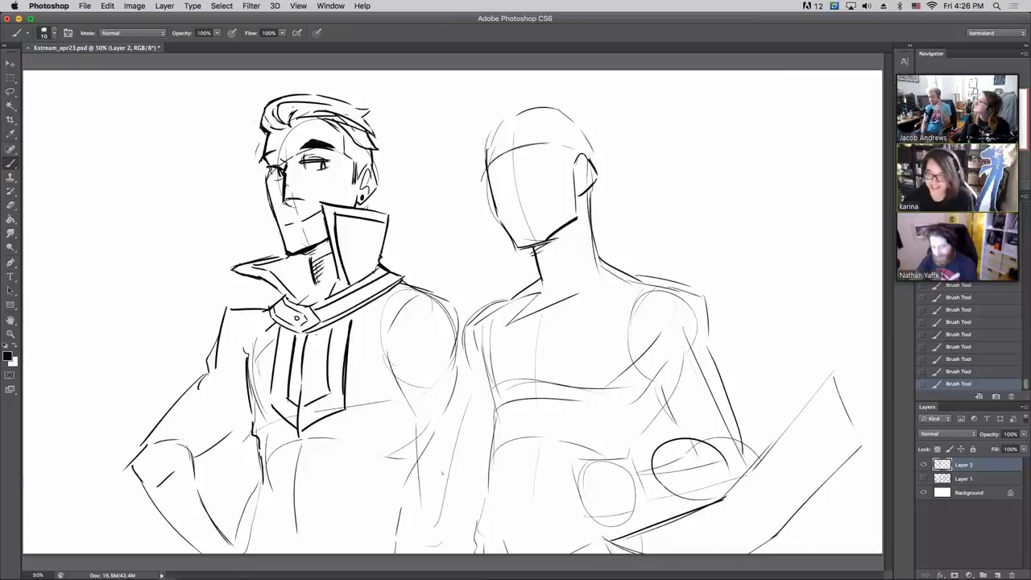
left_click_drag(464, 314, 457, 422)
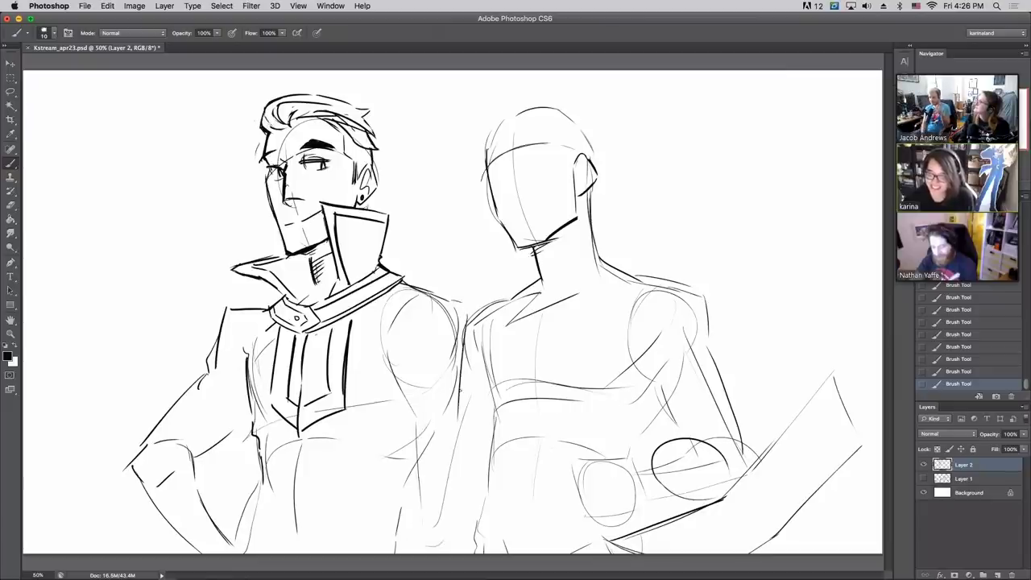
left_click_drag(462, 361, 465, 555)
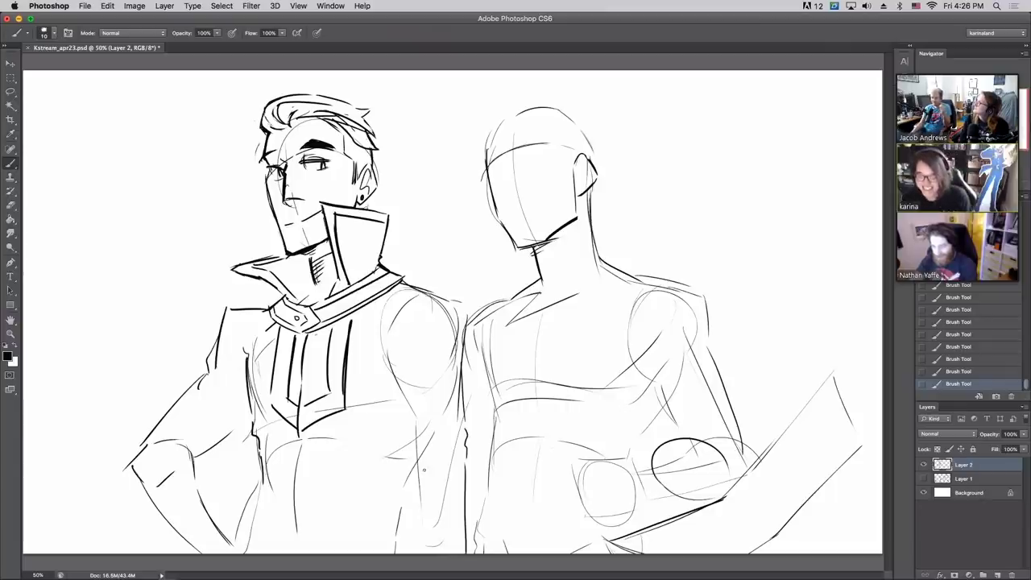
mouse_move(414, 422)
left_mouse_down()
mouse_move(434, 546)
mouse_move(440, 528)
left_mouse_up()
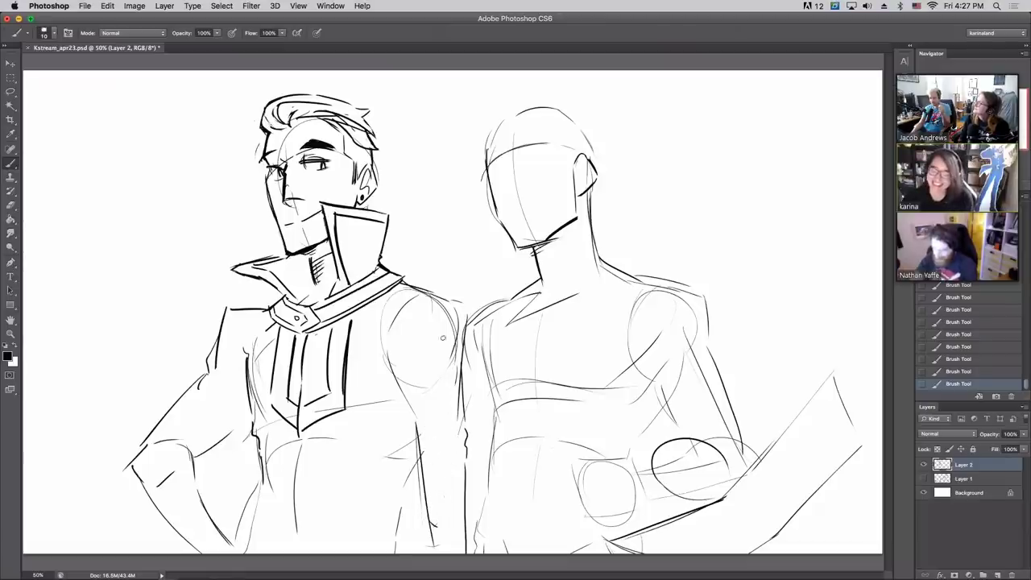
mouse_move(453, 328)
left_mouse_down()
mouse_move(442, 307)
mouse_move(444, 352)
left_mouse_up()
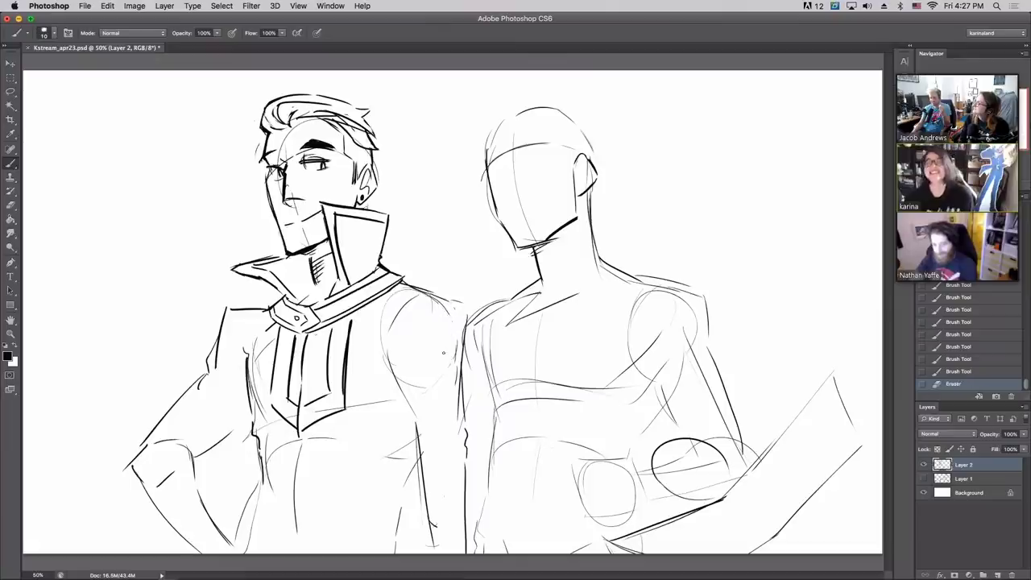
- Add a bold inverted-V opening at the left figure's jacket front, and thicken both sides of the waist with heavy strokes
left_click_drag(294, 530, 279, 554)
left_click_drag(295, 530, 312, 554)
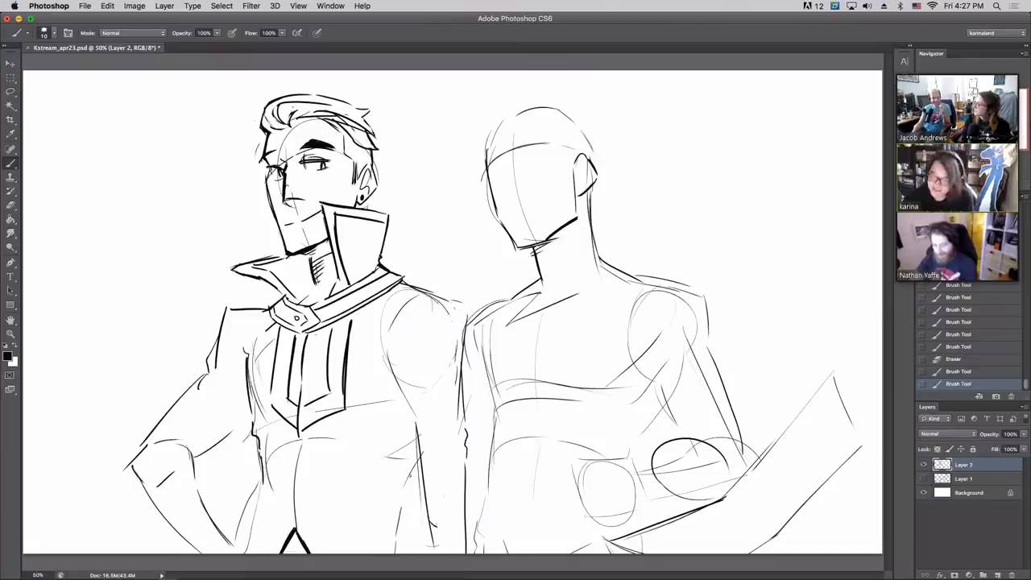
mouse_move(417, 463)
left_mouse_down()
mouse_move(396, 502)
mouse_move(397, 553)
left_mouse_up()
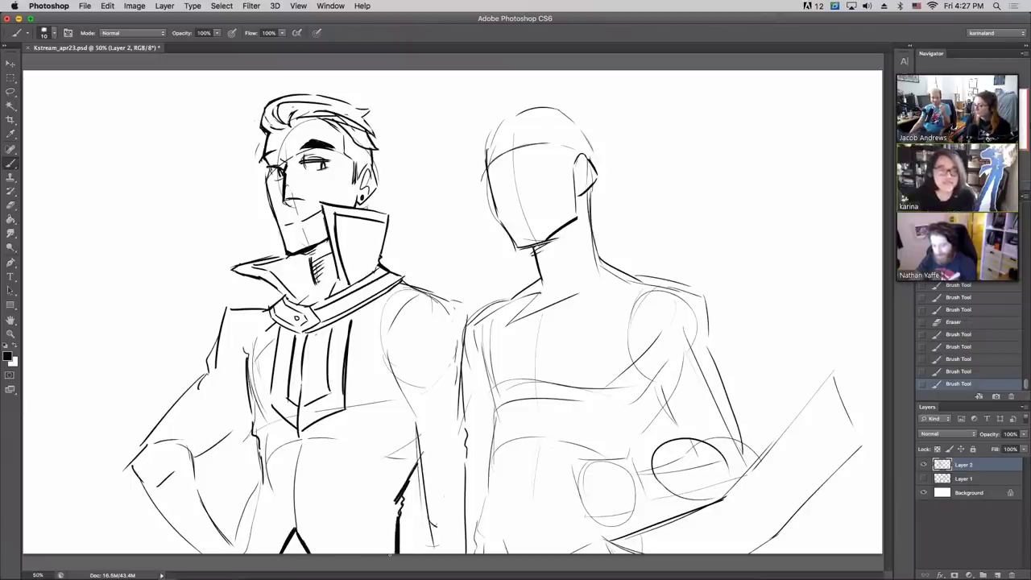
mouse_move(262, 460)
left_mouse_down()
mouse_move(261, 495)
mouse_move(234, 552)
mouse_move(257, 496)
left_mouse_up()
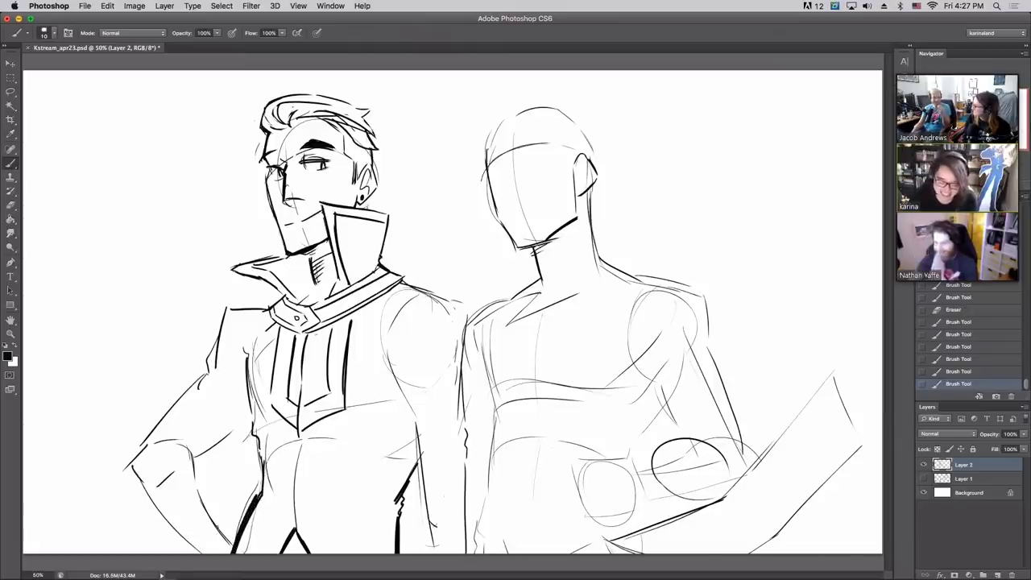
- Draw a cuff at the left figure's far wrist, add elbow folds, and darken the contours of the bent arm
left_click_drag(201, 553, 226, 527)
mouse_move(210, 553)
left_mouse_down()
mouse_move(228, 532)
mouse_move(232, 543)
mouse_move(197, 500)
mouse_move(195, 442)
mouse_move(181, 439)
left_mouse_up()
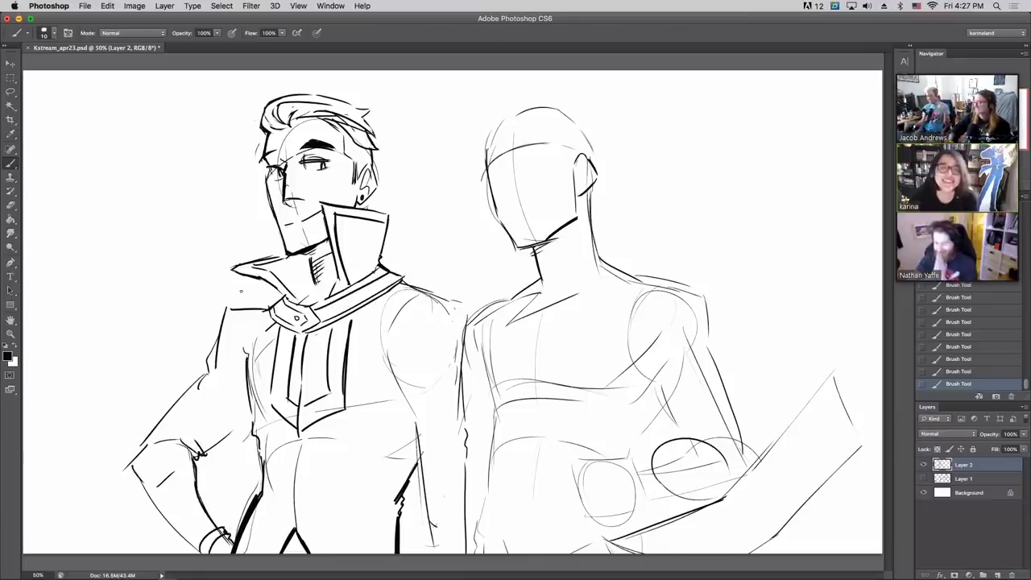
left_click_drag(203, 454, 255, 412)
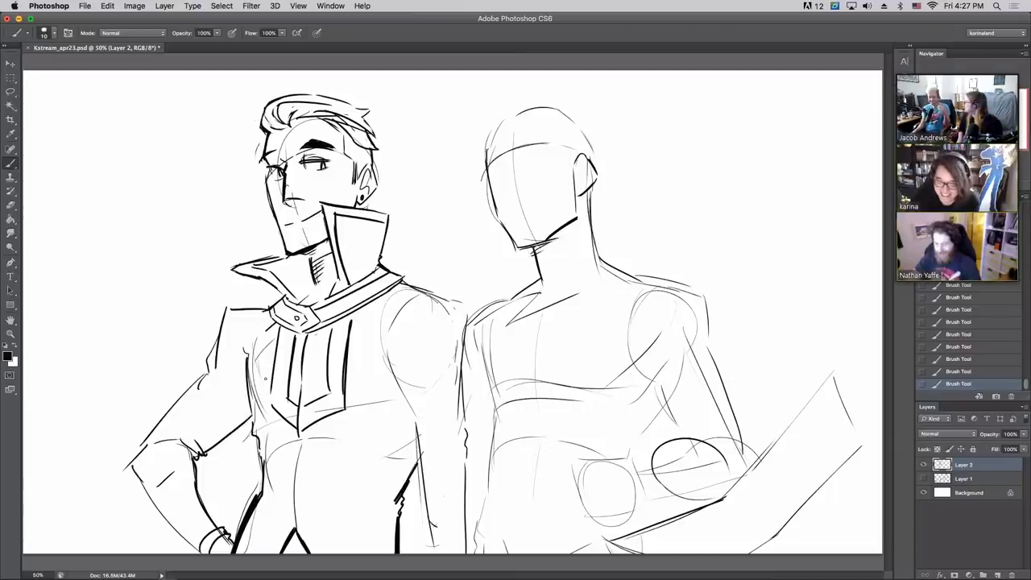
mouse_move(208, 369)
left_mouse_down()
mouse_move(130, 468)
mouse_move(182, 528)
left_mouse_up()
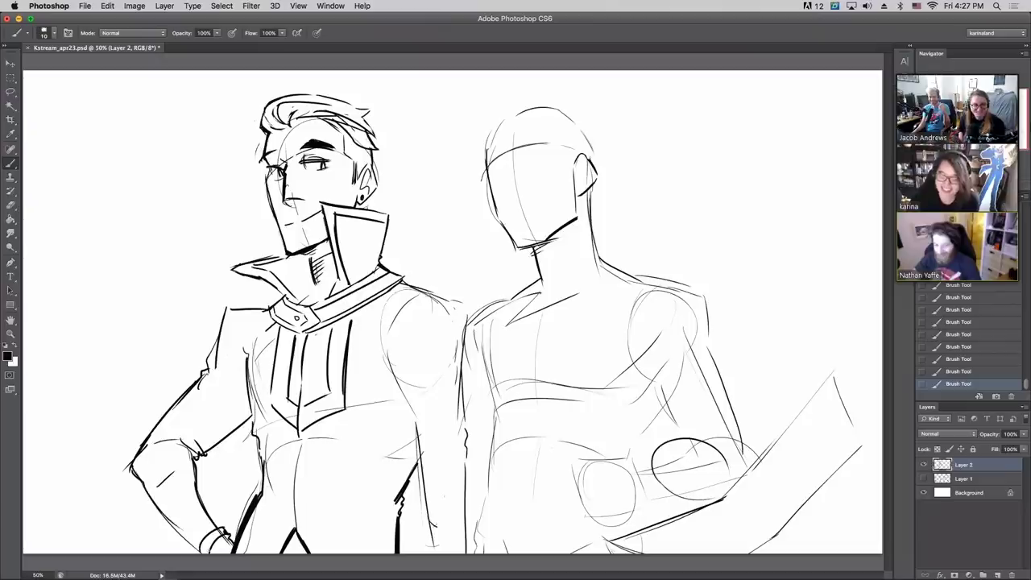
- Draw a bold diagonal seam across the left figure's near shoulder and erase the guide lines around it
mouse_move(465, 304)
left_mouse_down()
mouse_move(392, 360)
mouse_move(463, 305)
left_mouse_up()
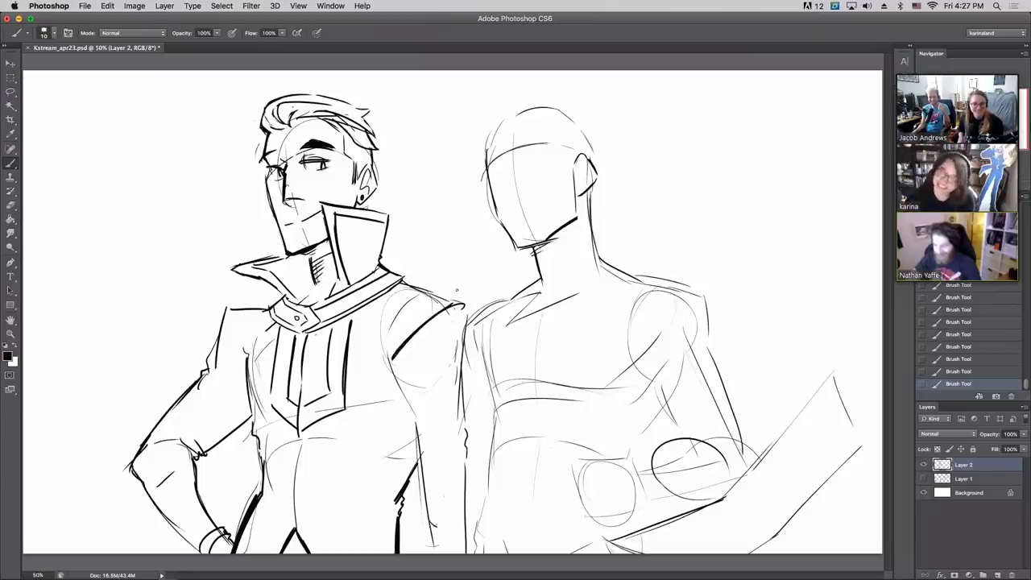
key("e")
left_click_drag(395, 329, 409, 302)
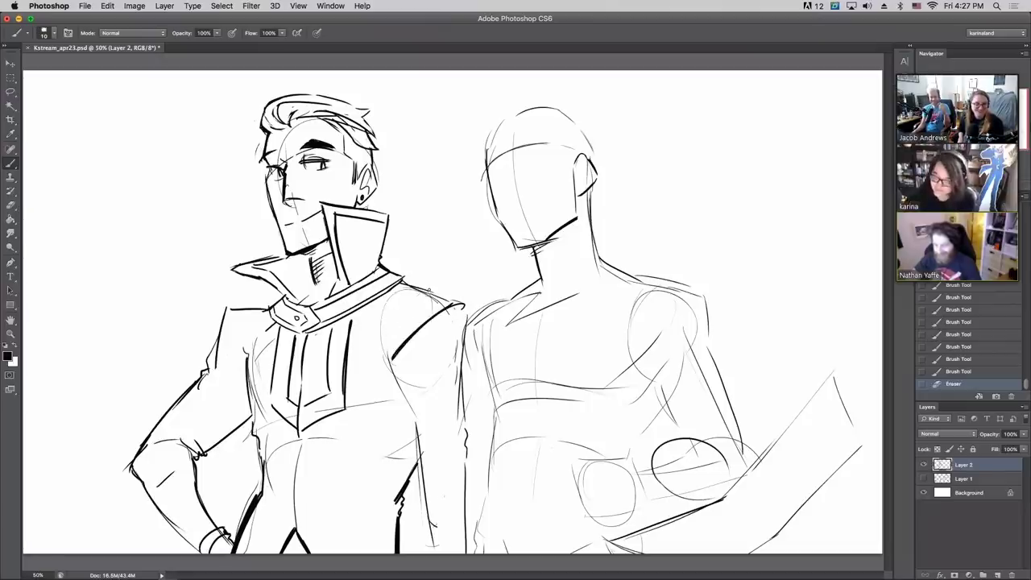
- Draw the left figure's near wrist and curved cuff, erase the stray forearm lines, and redraw the outer forearm with a bold stroke
left_click_drag(423, 549, 466, 545)
mouse_move(472, 465)
left_mouse_down()
mouse_move(459, 537)
mouse_move(477, 458)
left_mouse_up()
key("e")
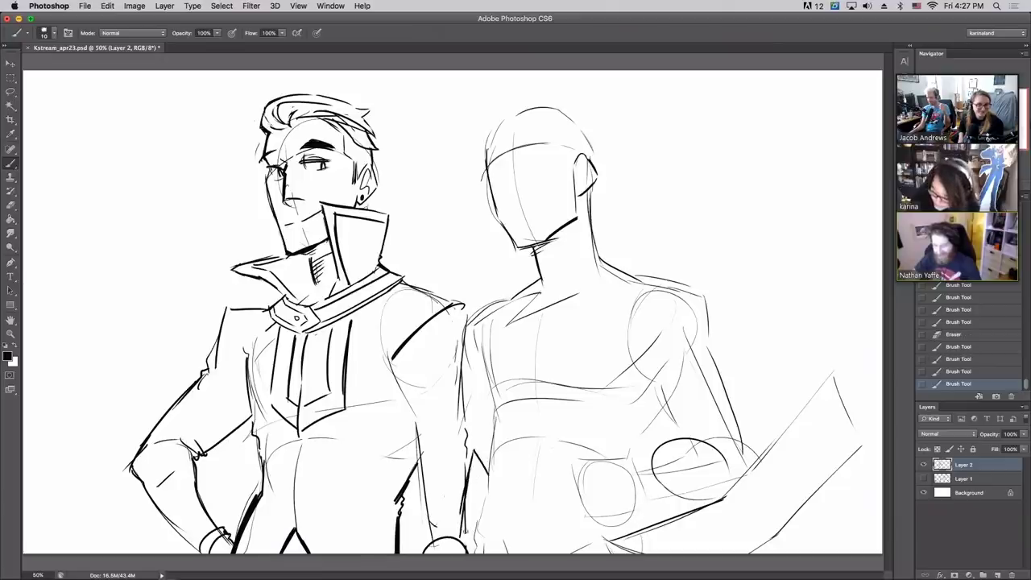
mouse_move(465, 511)
left_mouse_down()
mouse_move(462, 533)
mouse_move(466, 496)
left_mouse_up()
mouse_move(465, 492)
left_mouse_down()
mouse_move(460, 461)
mouse_move(457, 545)
mouse_move(477, 535)
left_mouse_up()
key("b")
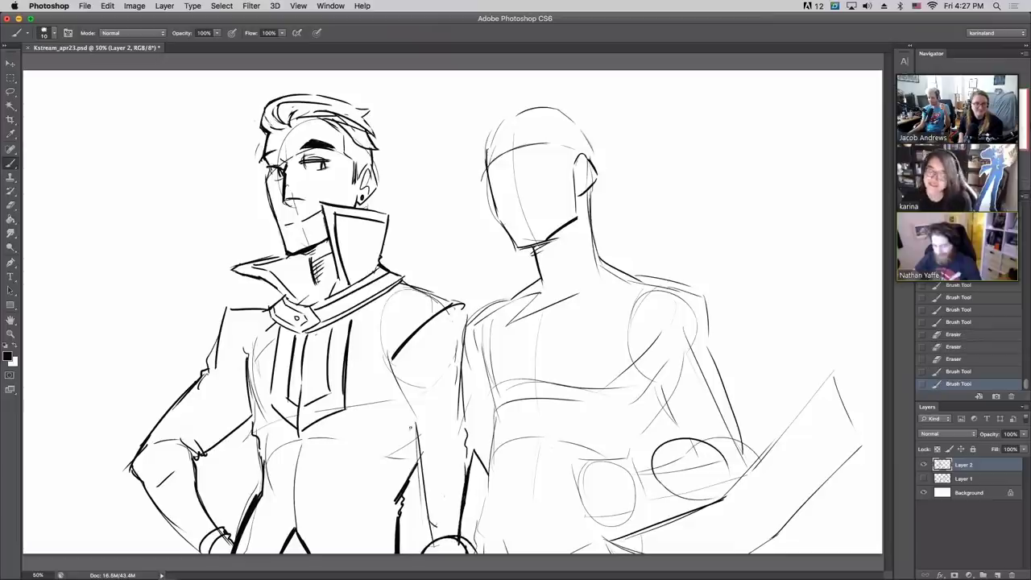
- Darken the inner contour of the left figure's near arm from the armpit down to the cuff
mouse_move(410, 414)
left_mouse_down()
mouse_move(422, 506)
mouse_move(441, 533)
left_mouse_up()
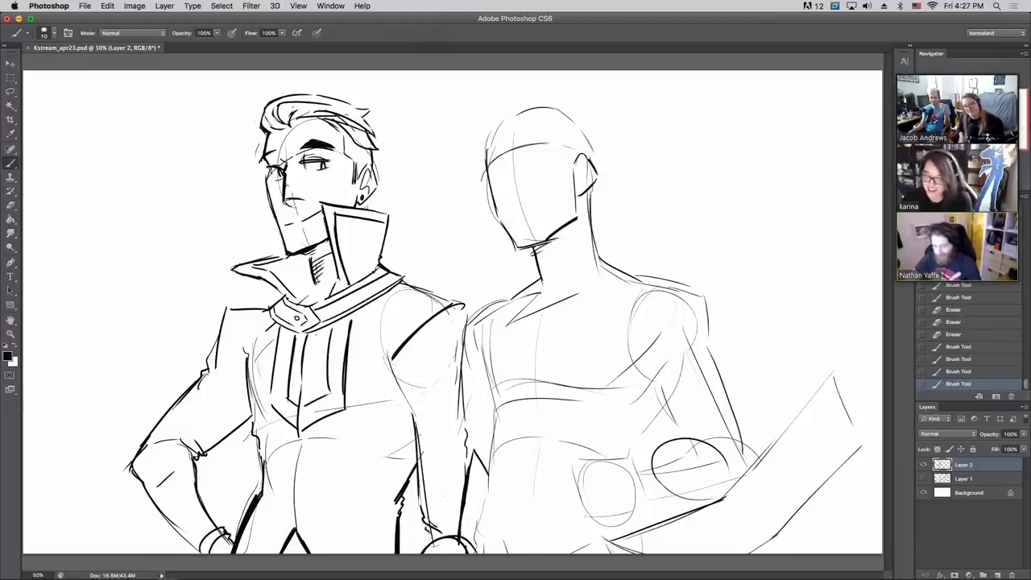
mouse_move(418, 492)
left_mouse_down()
mouse_move(416, 515)
mouse_move(431, 525)
mouse_move(416, 413)
mouse_move(429, 357)
mouse_move(411, 417)
left_mouse_up()
left_click_drag(394, 377, 411, 416)
left_click_drag(393, 388, 409, 412)
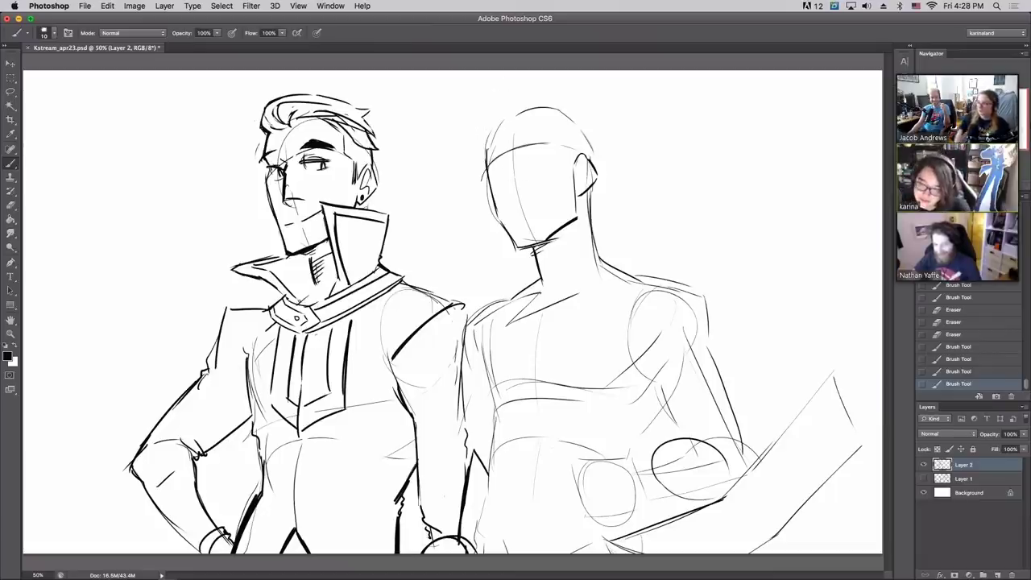
- Hatch a deeper shadow on the left figure's neck inside the collar opening, above the clasp
left_click_drag(300, 301, 320, 284)
left_click_drag(305, 301, 321, 293)
left_click_drag(312, 301, 322, 294)
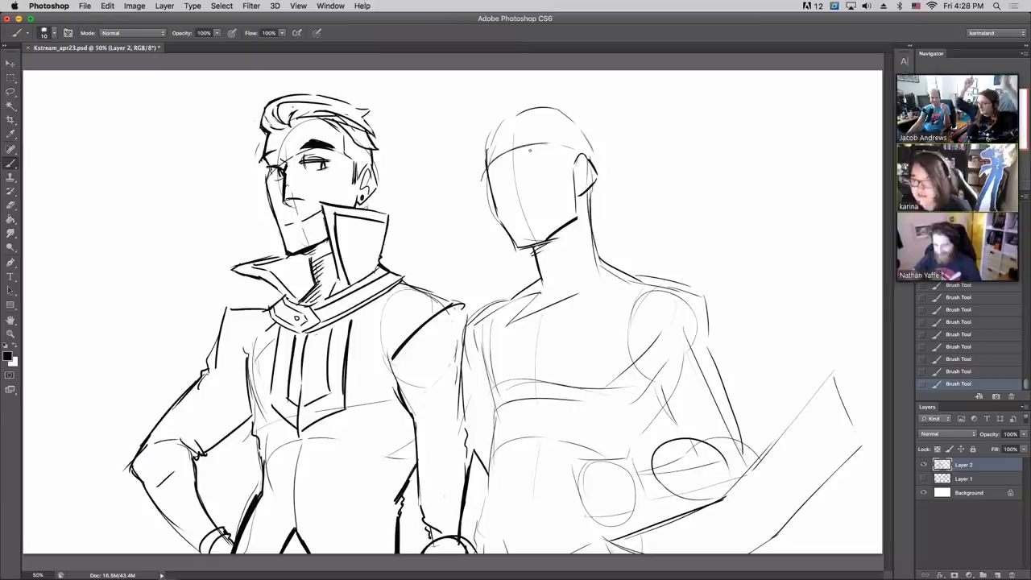
- Draw narrow eyes, a near eyebrow and an angular nose on the right figure's face, and undo the stray forehead hair stroke
mouse_move(528, 158)
left_mouse_down()
mouse_move(533, 167)
mouse_move(564, 158)
left_mouse_up()
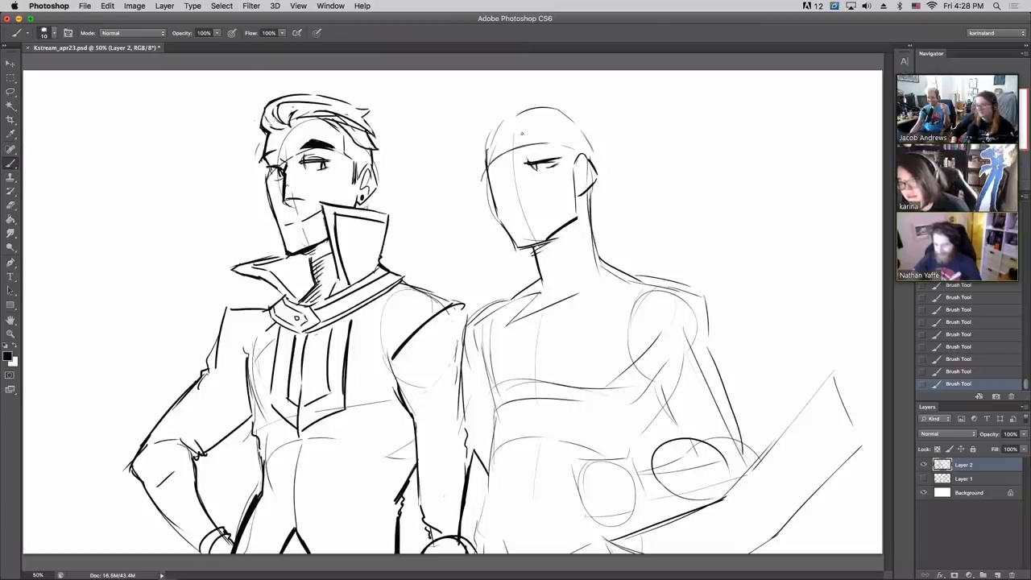
left_click_drag(489, 173, 507, 172)
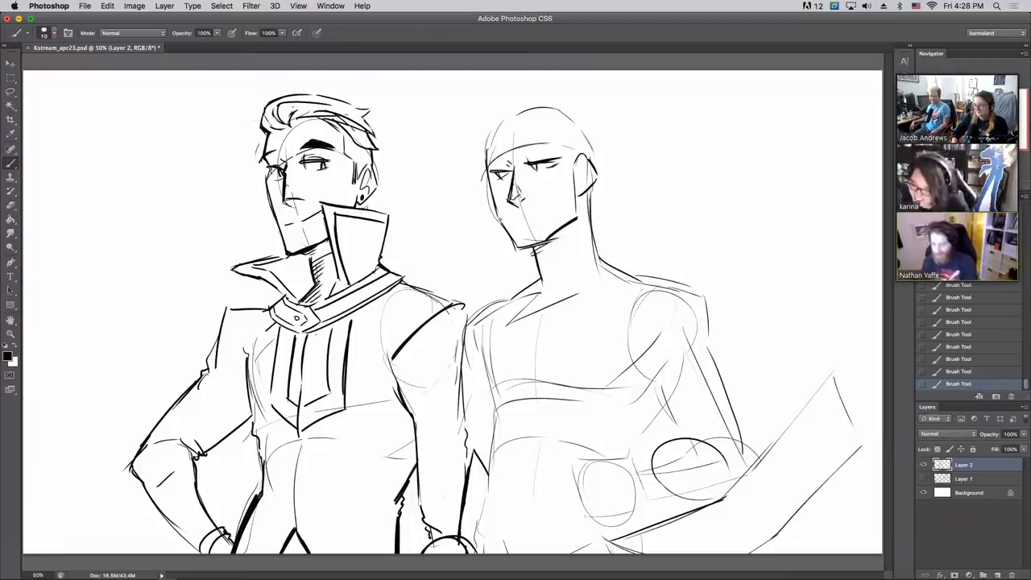
left_click_drag(515, 252, 547, 243)
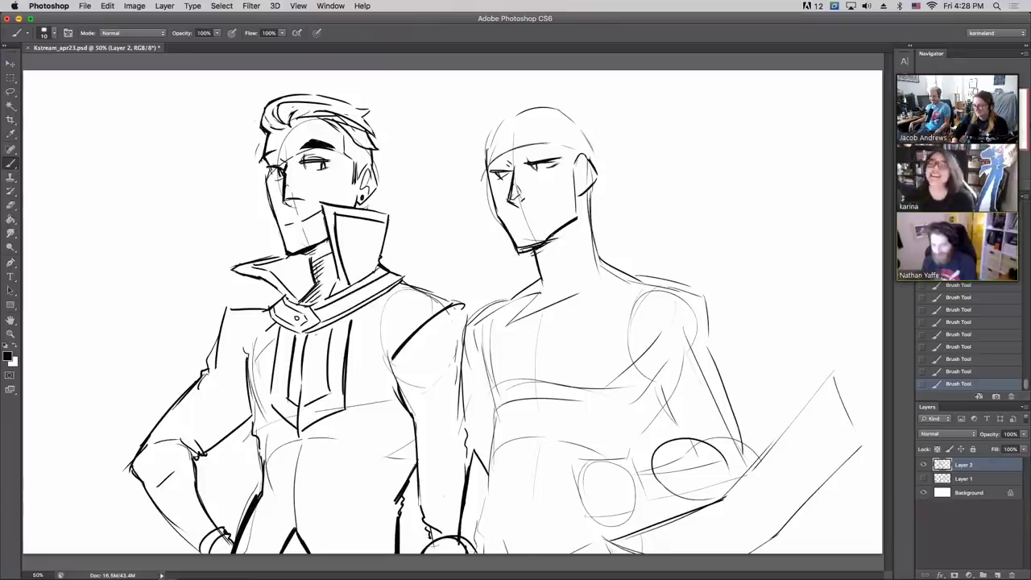
left_click(958, 360)
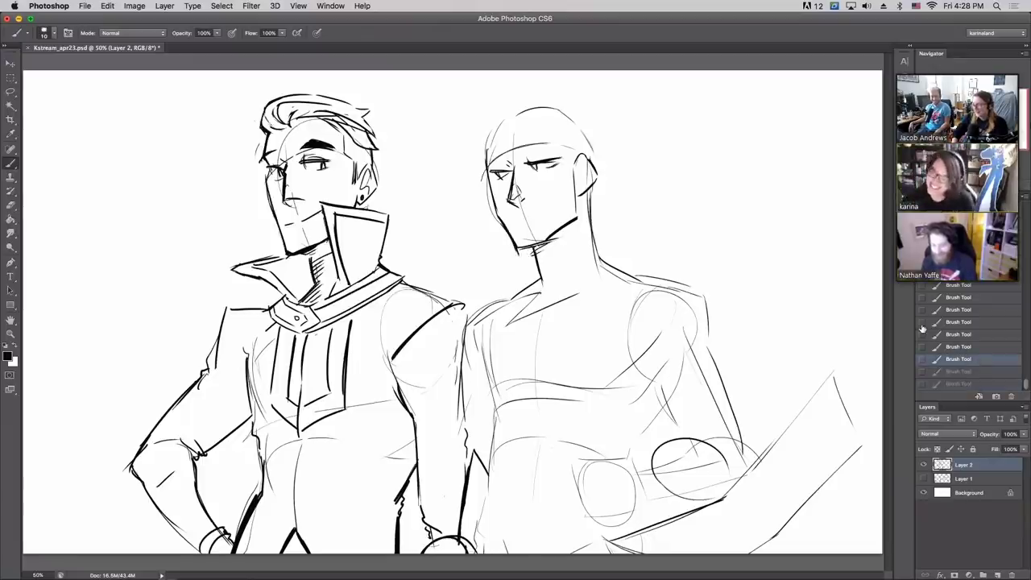
key("super+shift+z")
key("super+shift+z")
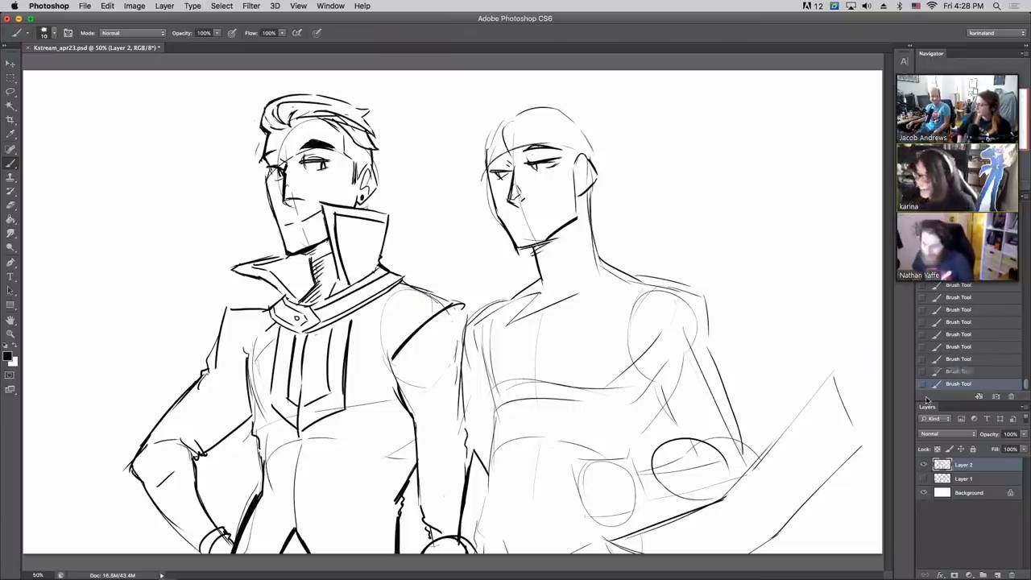
key("super+alt+z")
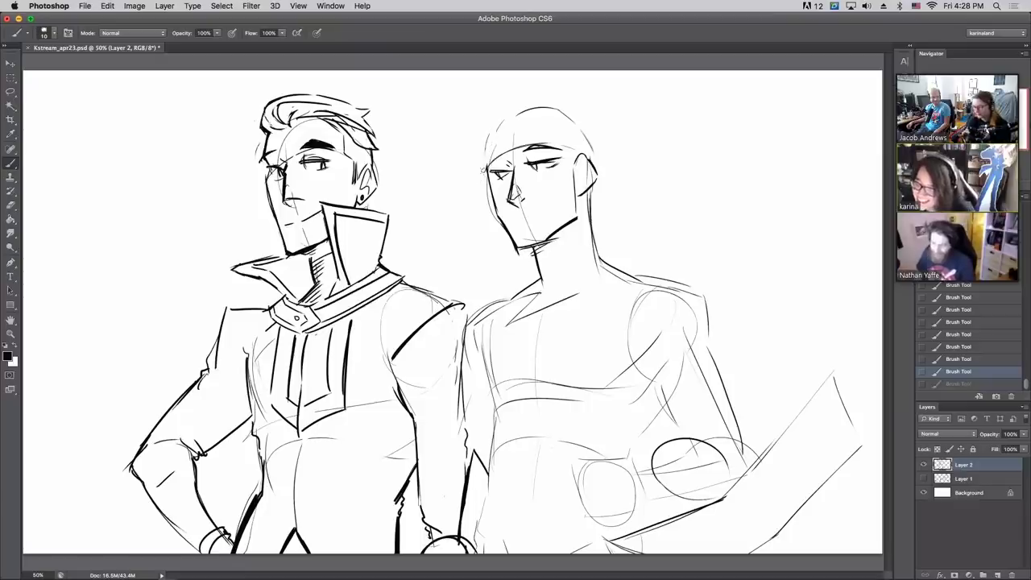
key("e")
left_click_drag(484, 161, 485, 174)
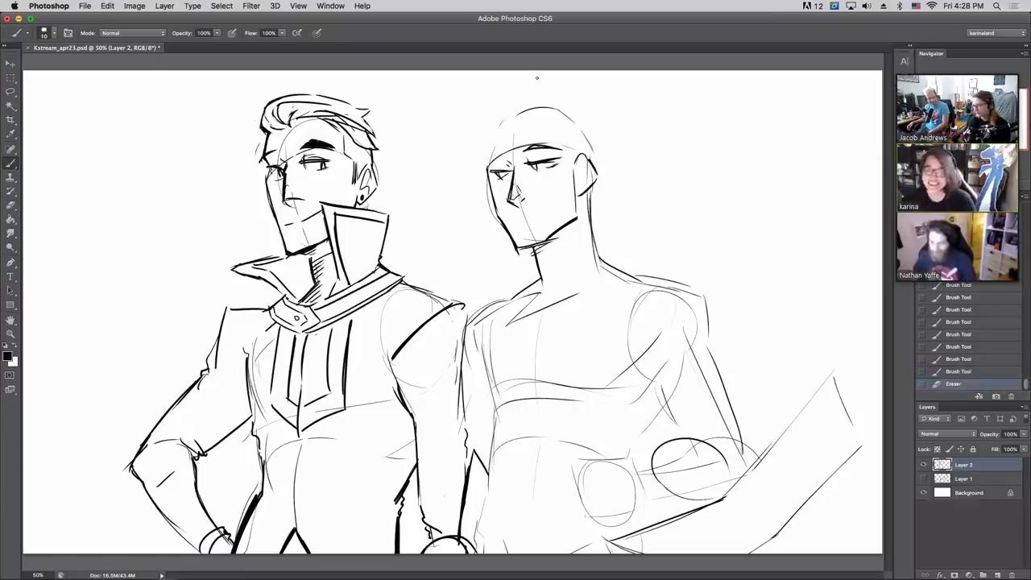
left_click_drag(502, 111, 486, 159)
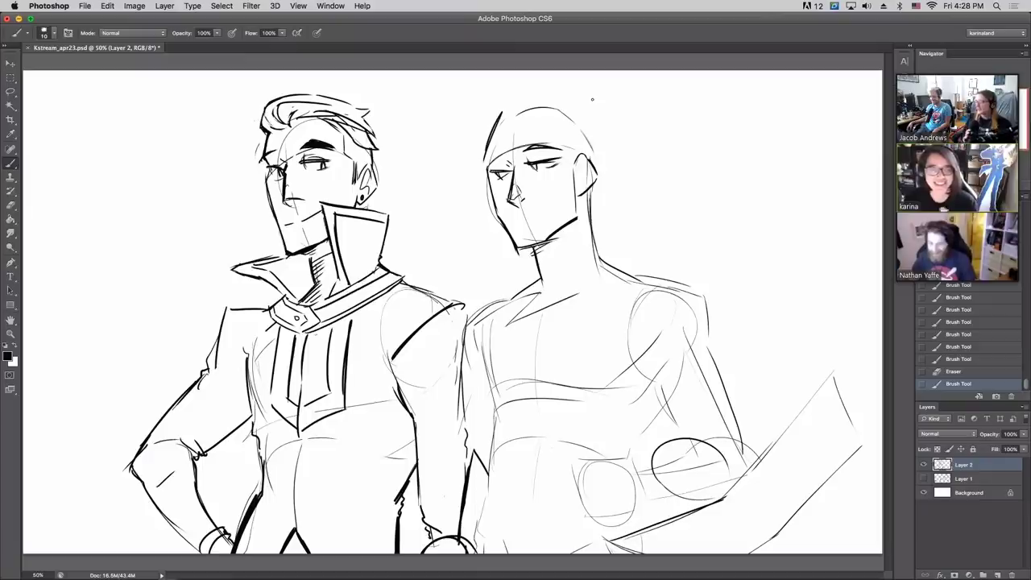
left_click_drag(499, 111, 489, 158)
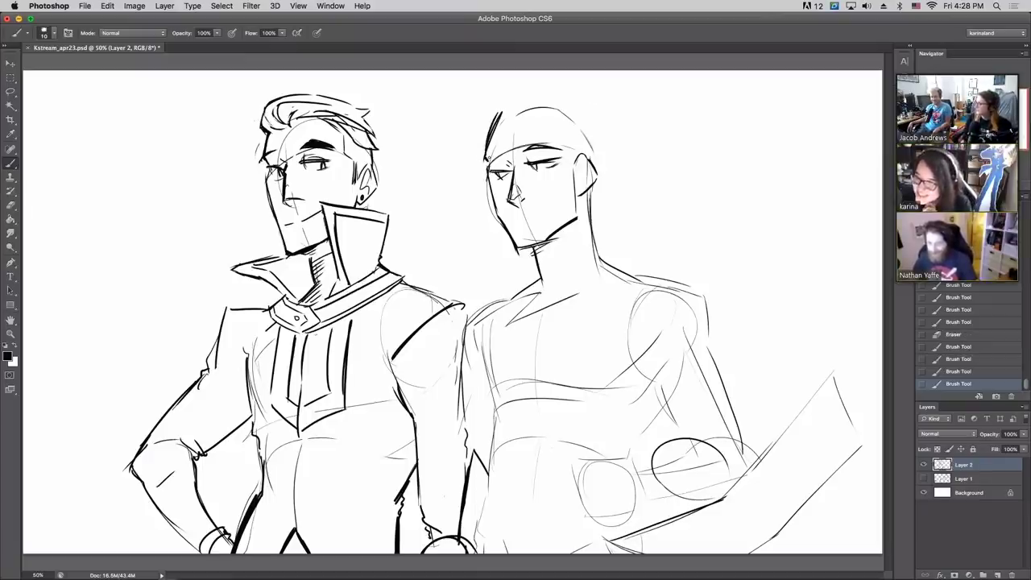
left_click(954, 309)
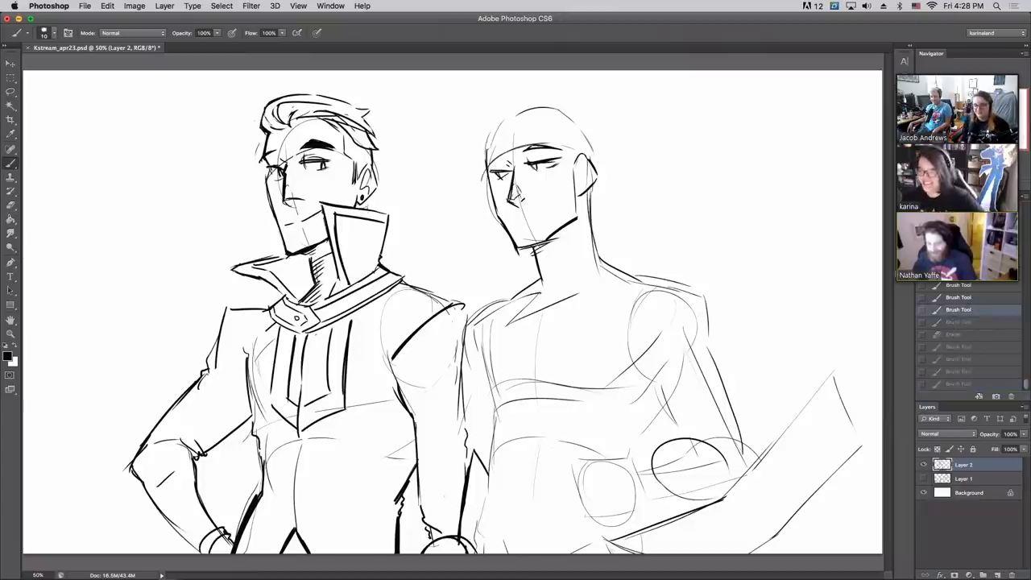
- Outline short spiky hair with a flicked front tuft on top of the right figure's head, and erase the skull guide curve
left_click_drag(493, 135, 488, 164)
mouse_move(506, 117)
left_mouse_down()
mouse_move(488, 153)
mouse_move(516, 102)
mouse_move(550, 100)
mouse_move(583, 125)
left_mouse_up()
left_click_drag(587, 115, 588, 128)
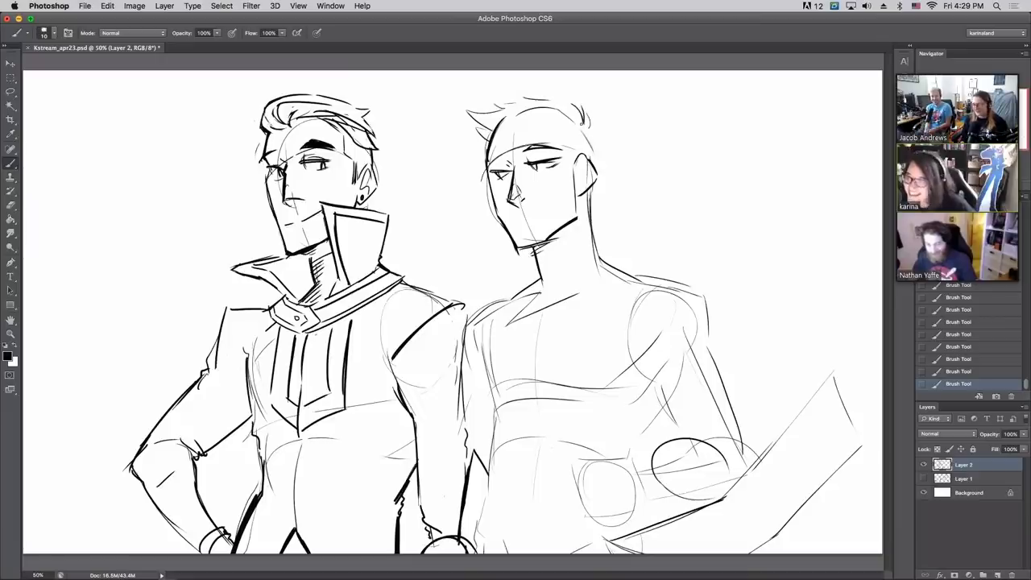
mouse_move(489, 95)
left_mouse_down()
mouse_move(541, 95)
mouse_move(585, 117)
left_mouse_up()
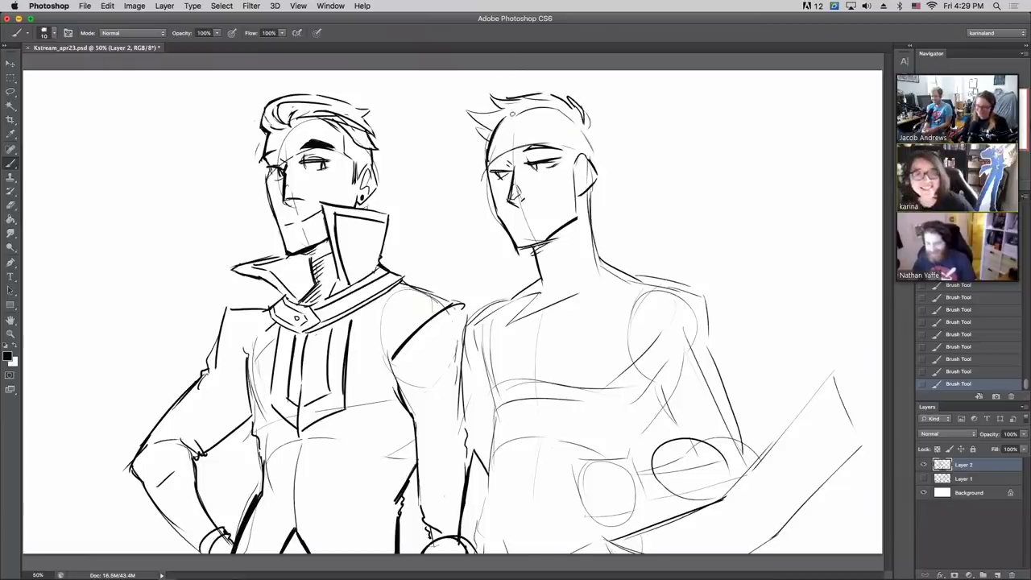
mouse_move(502, 123)
left_mouse_down()
mouse_move(562, 110)
mouse_move(521, 102)
mouse_move(553, 98)
left_mouse_up()
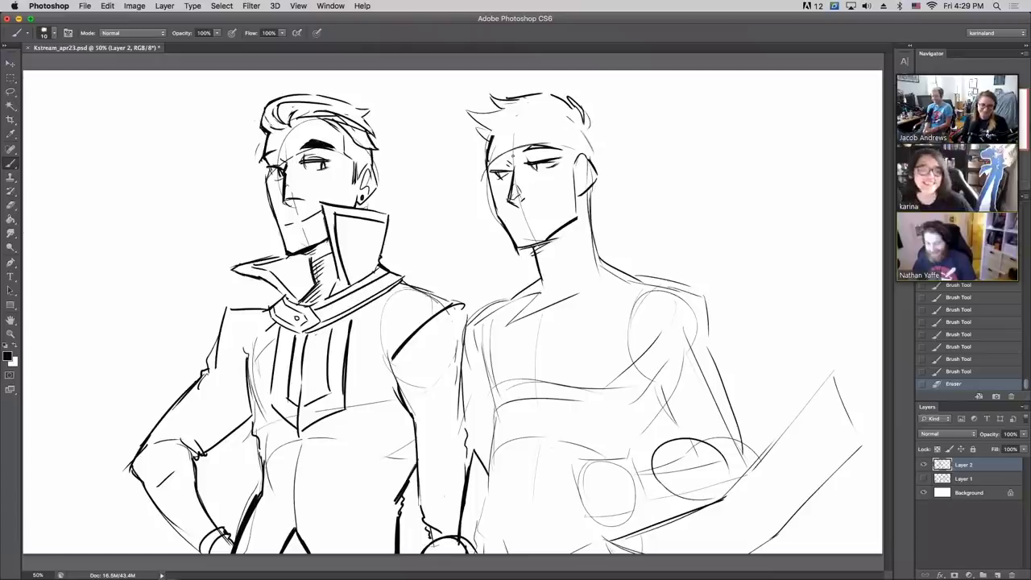
- Draw the right figure's angular hairline and sideburn, and outline the hair down the side of the head to the ear
mouse_move(495, 137)
left_mouse_down()
mouse_move(499, 123)
mouse_move(525, 116)
mouse_move(565, 140)
left_mouse_up()
left_click_drag(564, 133, 567, 145)
left_click_drag(563, 139, 568, 178)
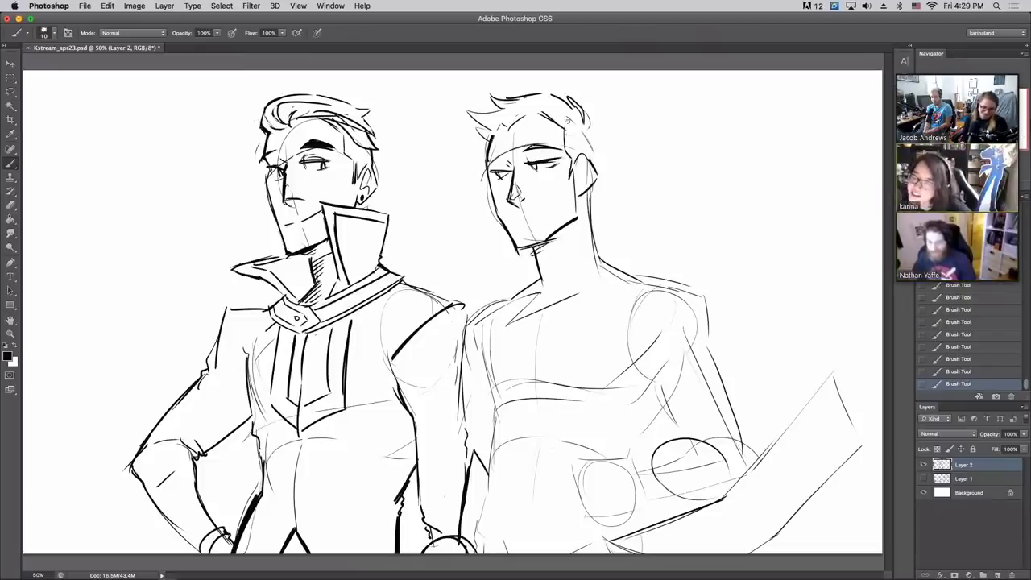
mouse_move(573, 128)
left_mouse_down()
mouse_move(548, 114)
mouse_move(564, 153)
mouse_move(578, 137)
mouse_move(593, 145)
mouse_move(595, 166)
left_mouse_up()
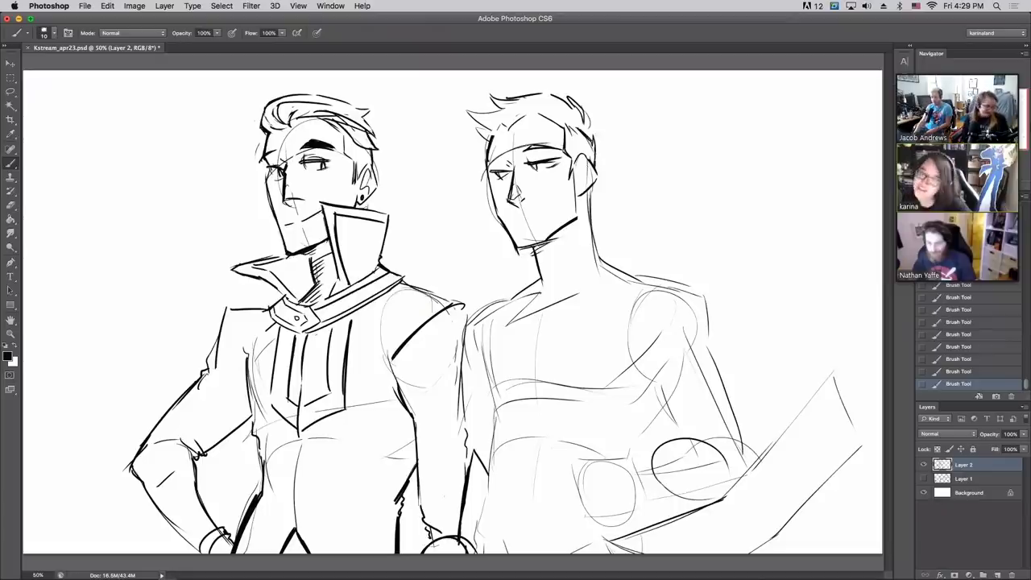
left_click_drag(477, 178, 486, 204)
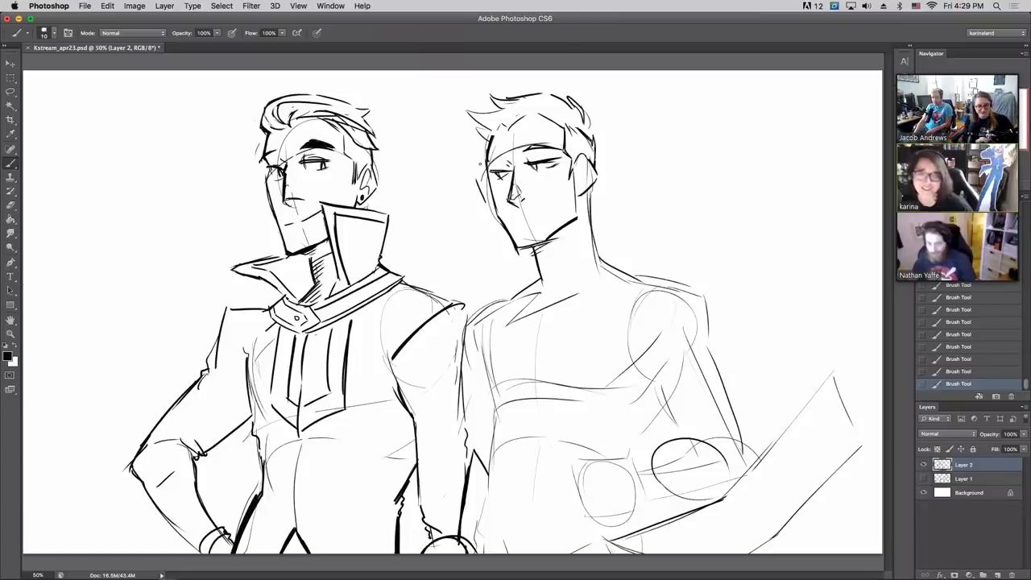
left_click_drag(479, 179, 515, 172)
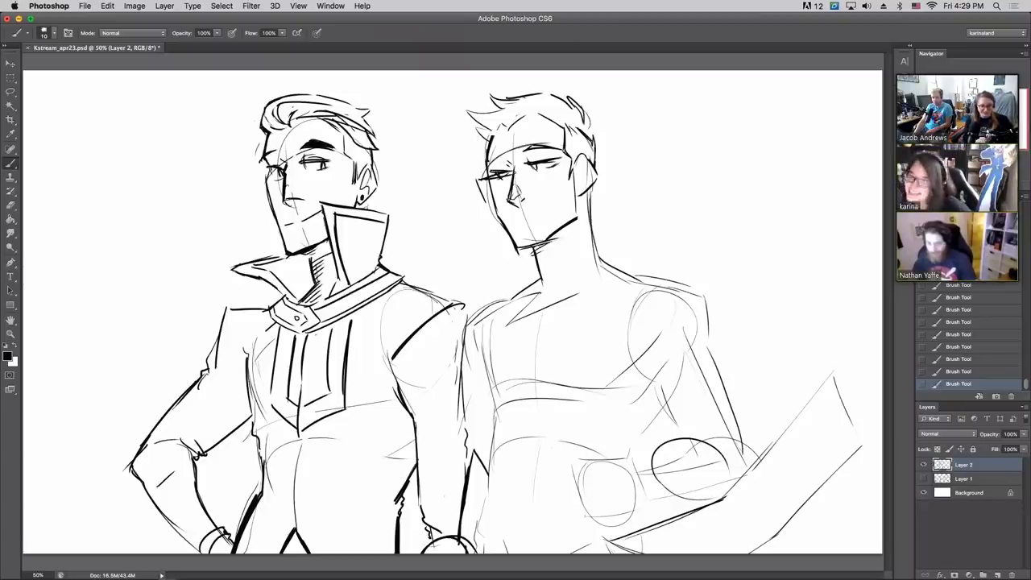
left_click(959, 347)
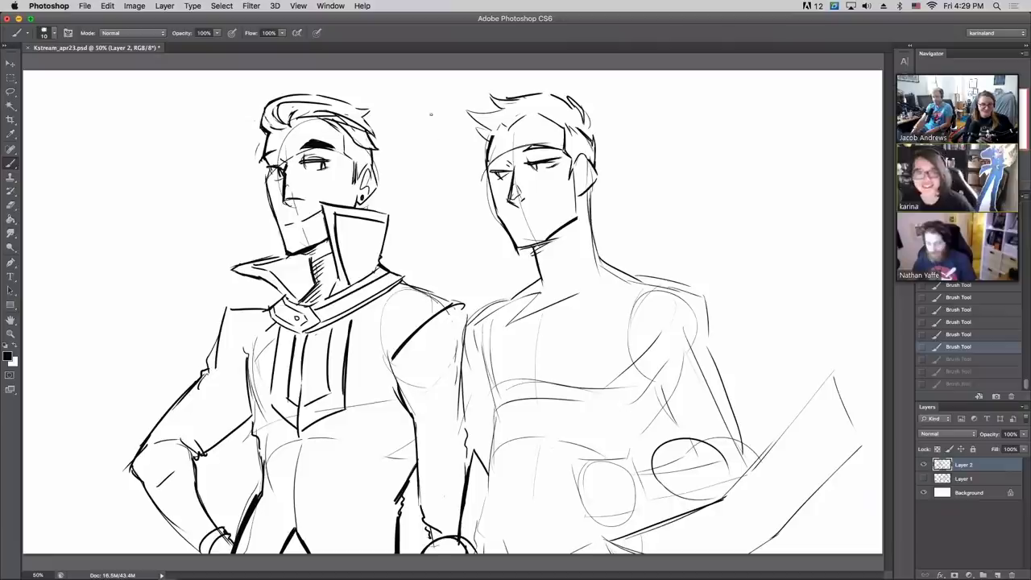
- Draw glasses across the right figure's eyes, with one frame edge past the far cheek and an arm reaching toward the near ear
mouse_move(490, 177)
left_mouse_down()
mouse_move(483, 201)
mouse_move(511, 166)
left_mouse_up()
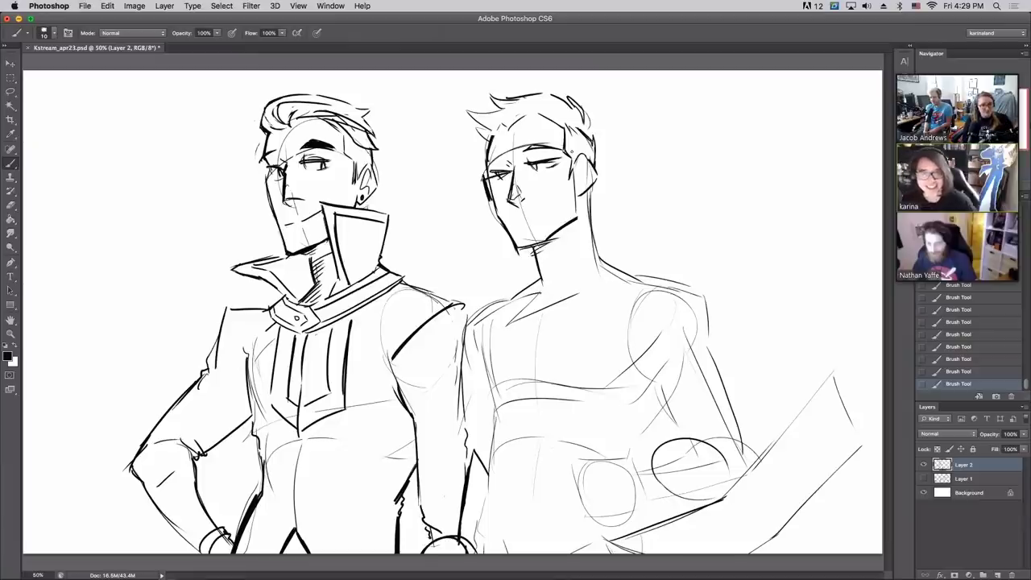
left_click(938, 370)
left_click_drag(484, 179, 564, 164)
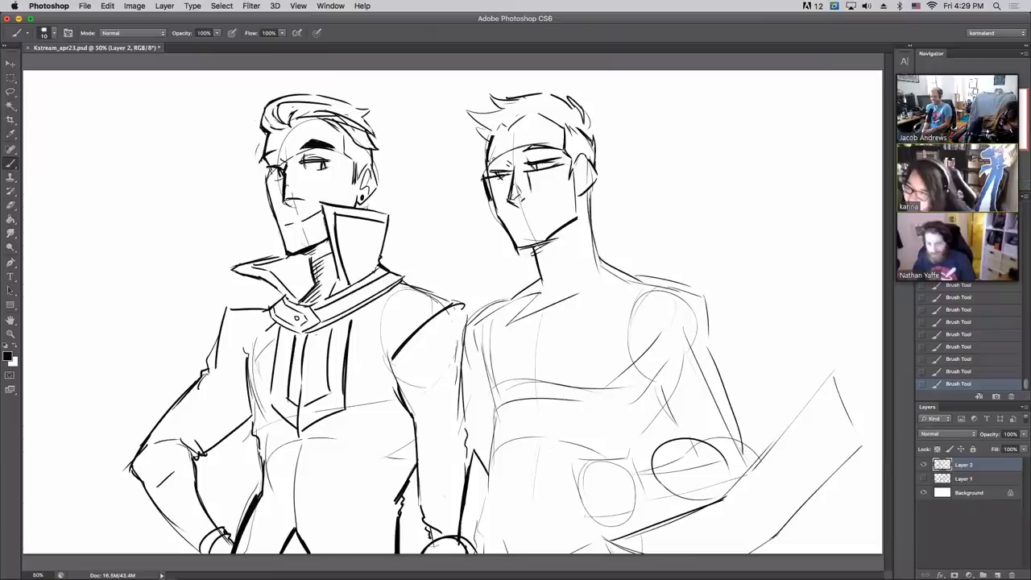
key("super+z")
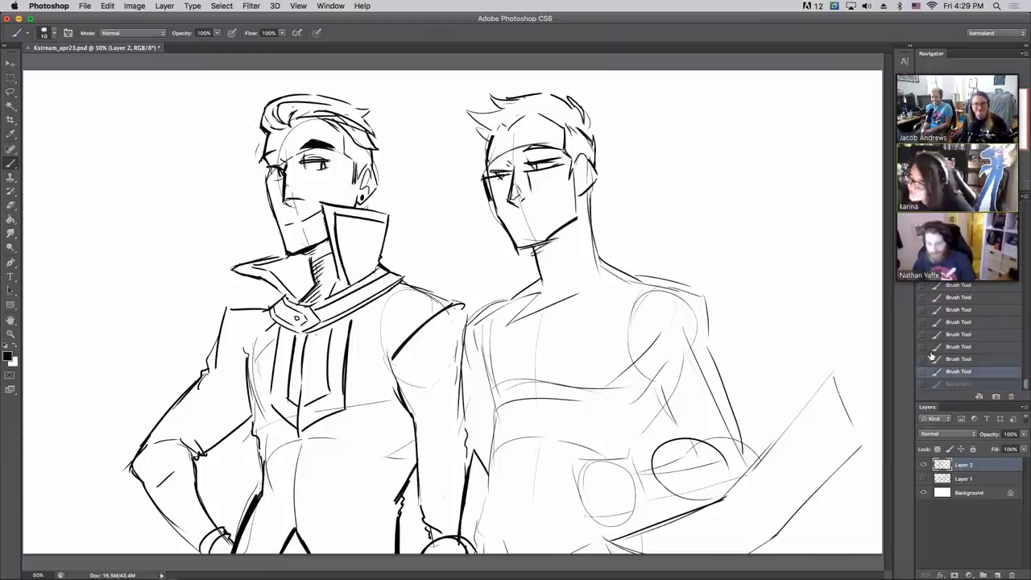
key("super+z")
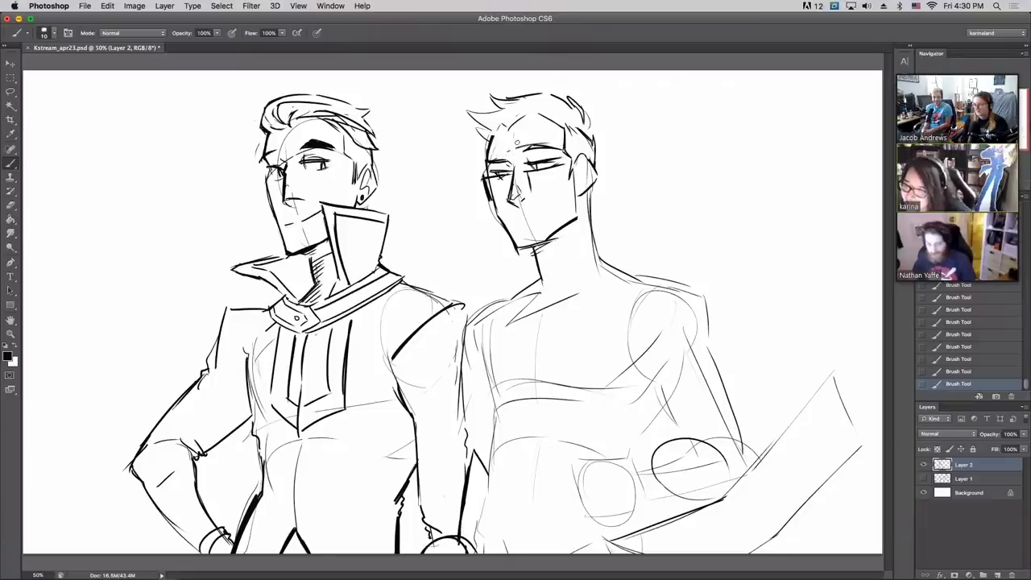
- Erase the guide lines on the right figure's forehead, and darken the pupils of the right figure and the left figure's far eye
left_click_drag(512, 147, 517, 127)
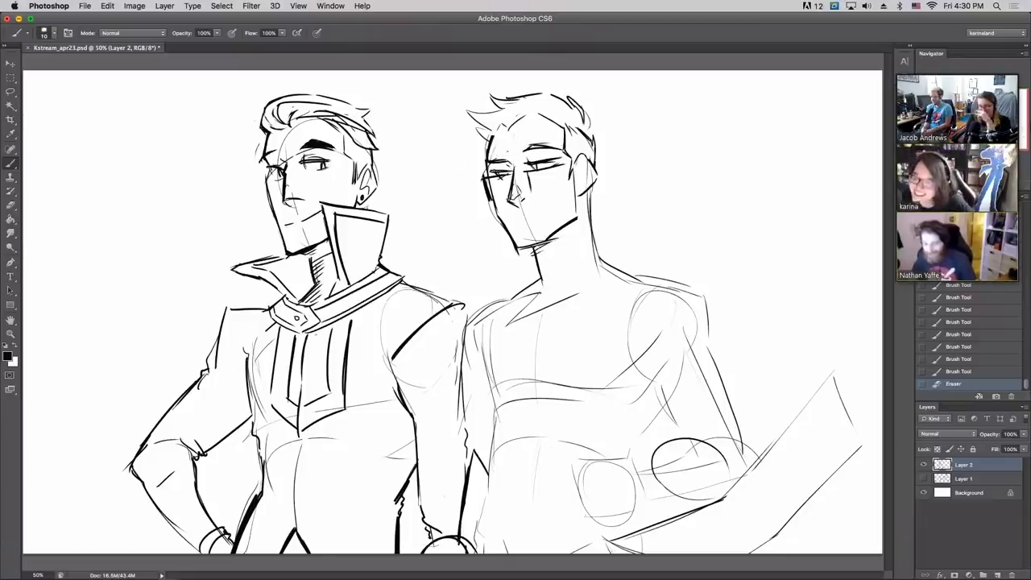
left_click_drag(496, 171, 506, 171)
left_click_drag(496, 173, 535, 169)
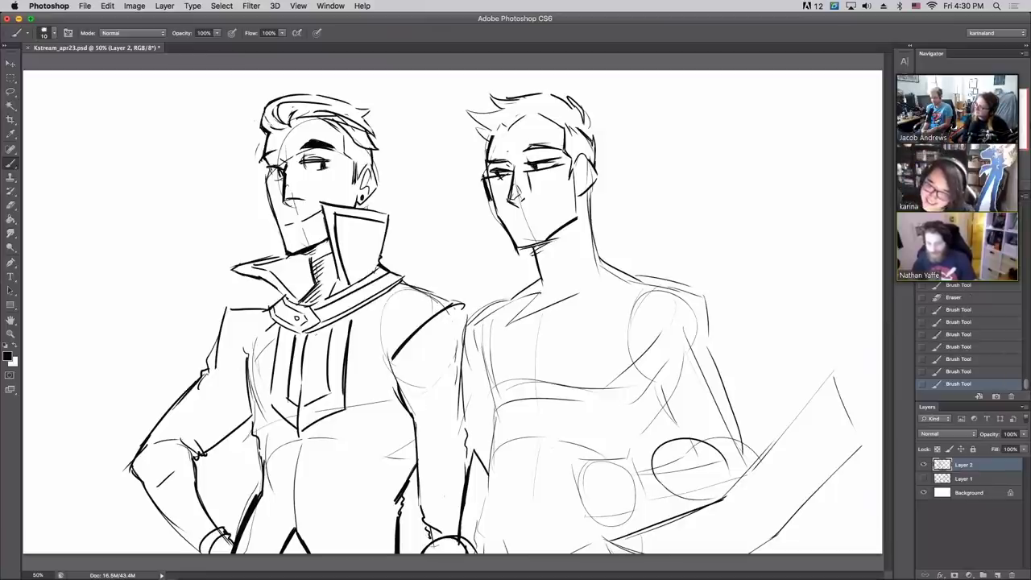
left_click_drag(277, 172, 283, 179)
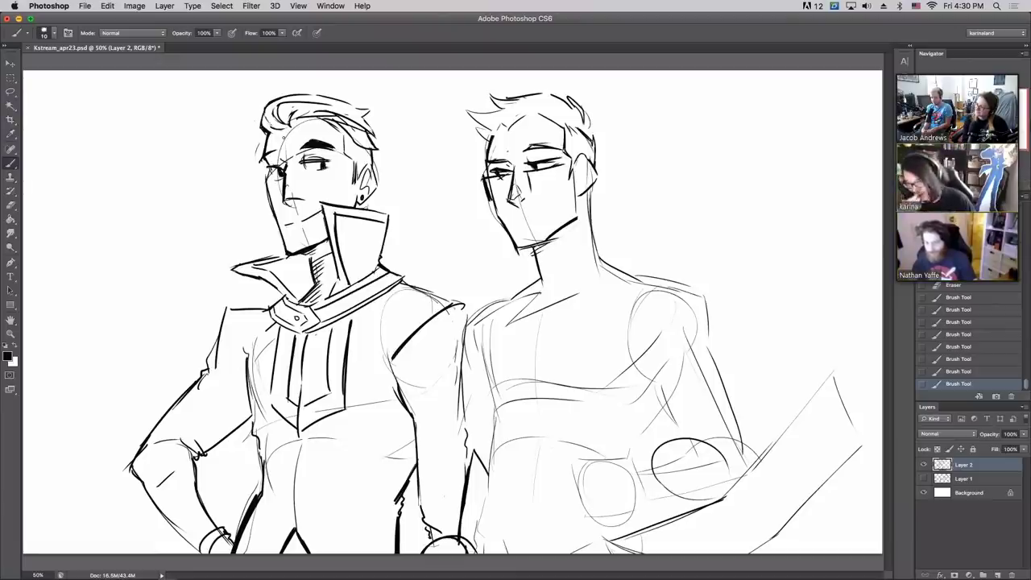
- Redraw the front of the right figure's neck, add an inner ear fold, and clean up the guide lines around the jaw and forehead
left_click_drag(531, 248, 537, 275)
left_click_drag(533, 249, 542, 286)
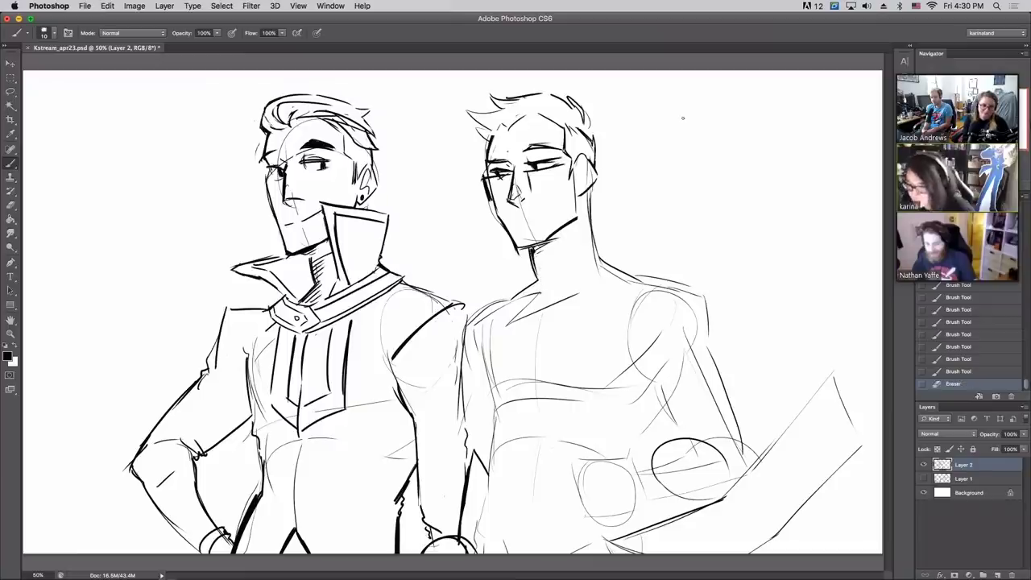
left_click_drag(585, 179, 582, 189)
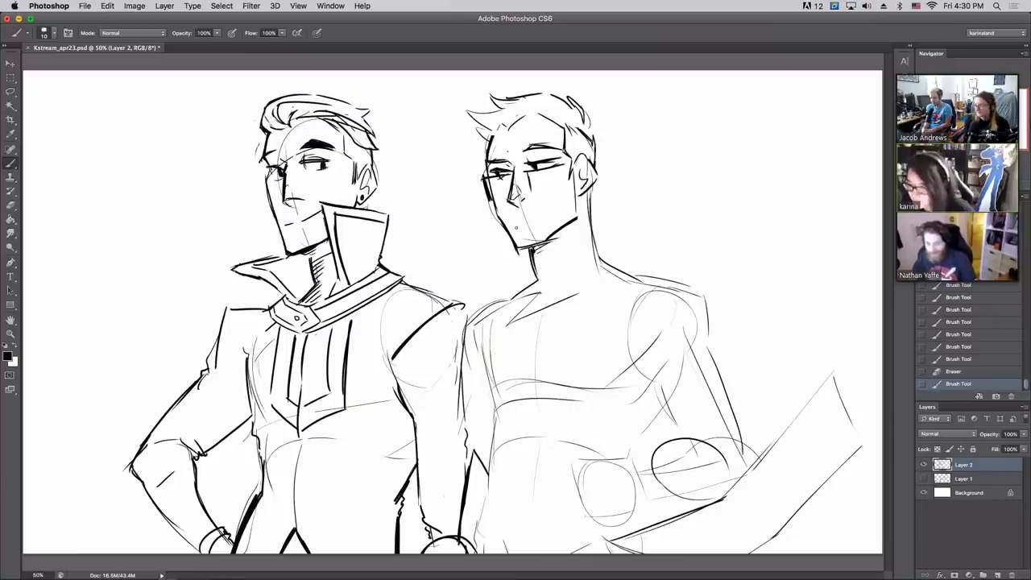
mouse_move(487, 140)
left_mouse_down()
mouse_move(481, 169)
mouse_move(494, 151)
mouse_move(485, 167)
left_mouse_up()
mouse_move(485, 161)
left_mouse_down()
mouse_move(491, 183)
mouse_move(485, 174)
left_mouse_up()
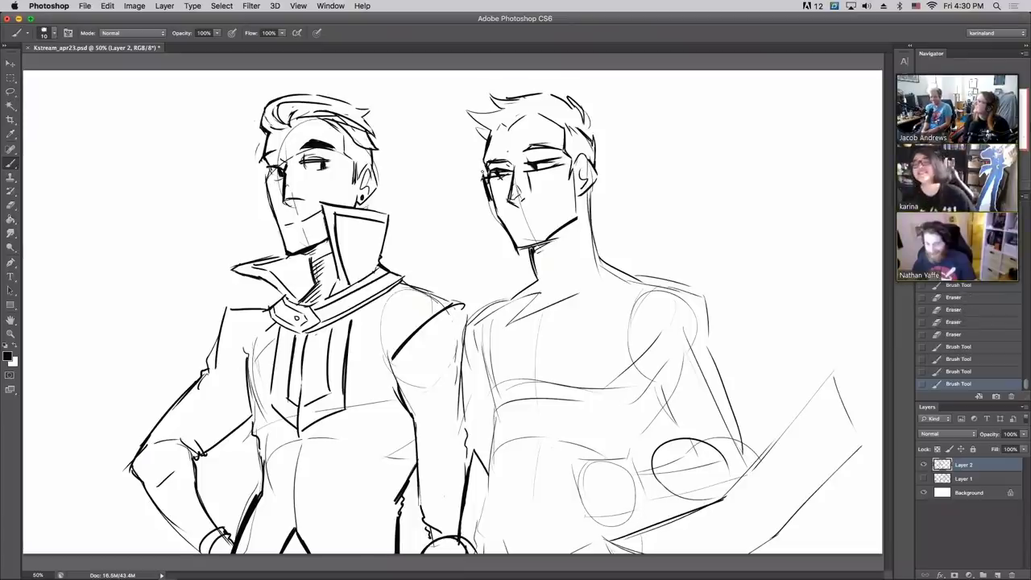
- Hatch short stubble along the right figure's chin and near jaw, and thicken the contour of the far cheek
mouse_move(522, 243)
left_mouse_down()
mouse_move(525, 254)
mouse_move(541, 247)
mouse_move(558, 225)
left_mouse_up()
left_click_drag(563, 211, 570, 218)
left_click_drag(573, 206, 575, 217)
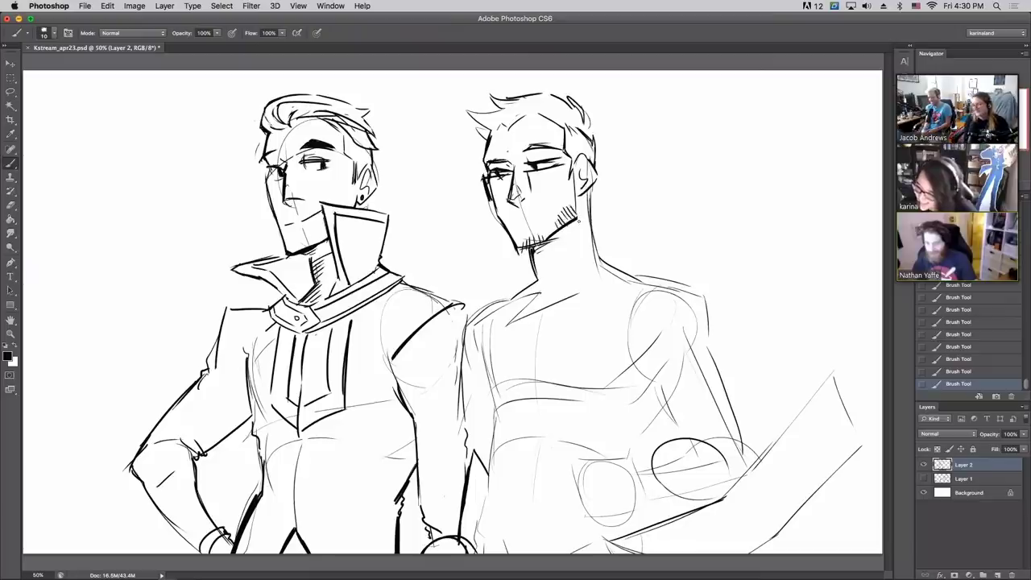
left_click_drag(489, 188, 504, 223)
left_click_drag(509, 238, 514, 248)
left_click_drag(496, 208, 508, 240)
key("e")
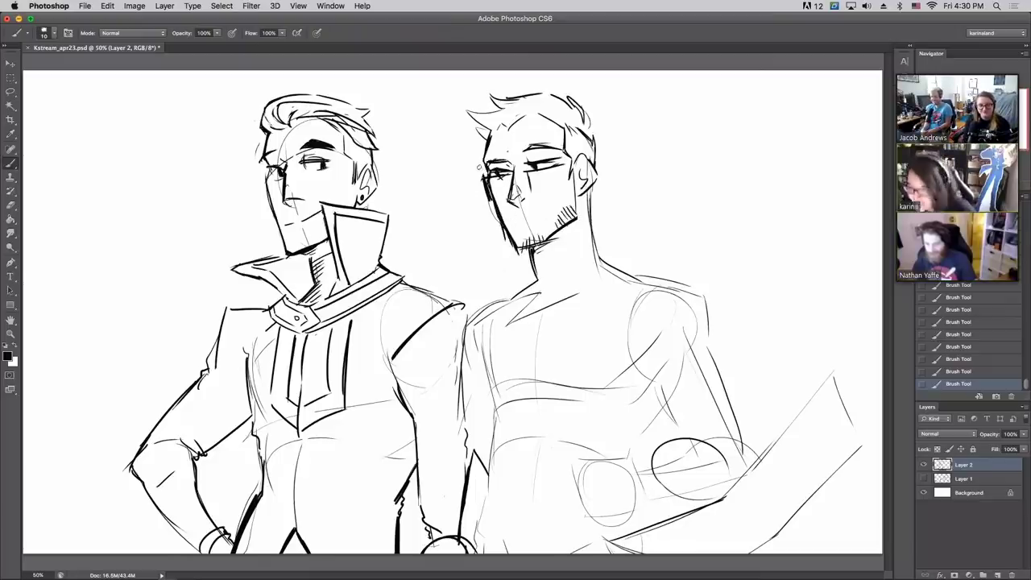
- Erase the heavy far-cheek contour of the right figure and redraw it as a cleaner line from the glasses down to the chin
mouse_move(483, 179)
left_mouse_down()
mouse_move(507, 250)
mouse_move(520, 251)
left_mouse_up()
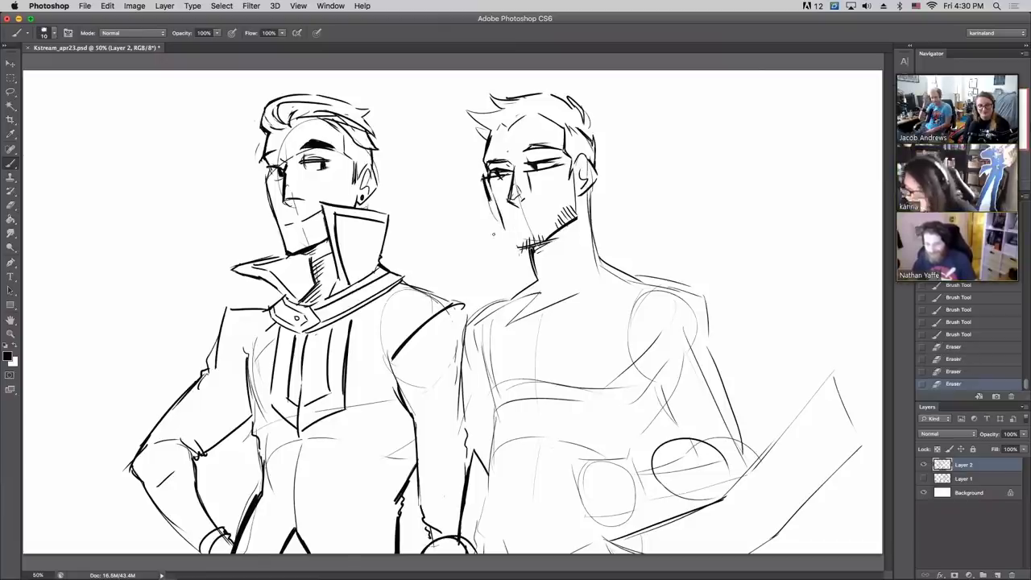
key("b")
left_click_drag(483, 178, 493, 198)
left_click_drag(486, 185, 515, 248)
left_click_drag(498, 211, 511, 246)
mouse_move(509, 246)
left_mouse_down()
mouse_move(543, 243)
mouse_move(533, 245)
left_mouse_up()
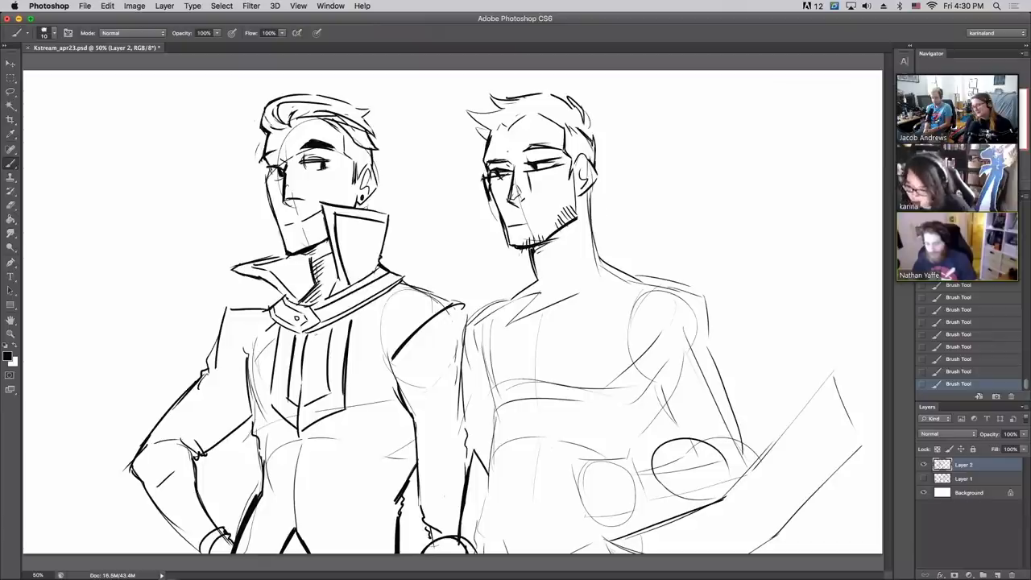
left_click(940, 372)
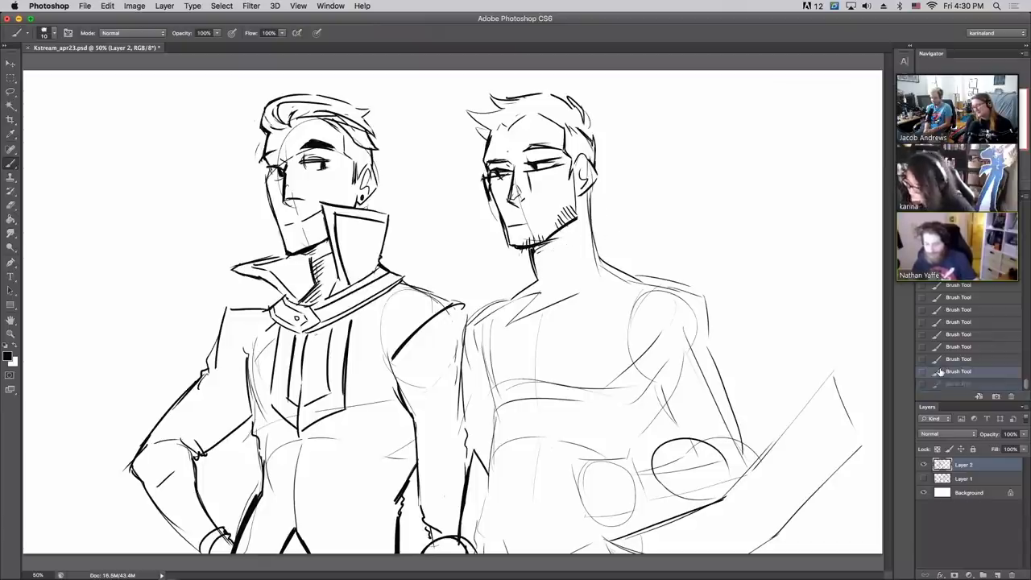
- Draw the right figure's open coat with two long front edges and a pointed collar flap on each side, erasing the shoulder line inside the near flap
left_click_drag(597, 261, 592, 490)
mouse_move(592, 226)
left_mouse_down()
mouse_move(671, 259)
mouse_move(650, 246)
mouse_move(597, 318)
left_mouse_up()
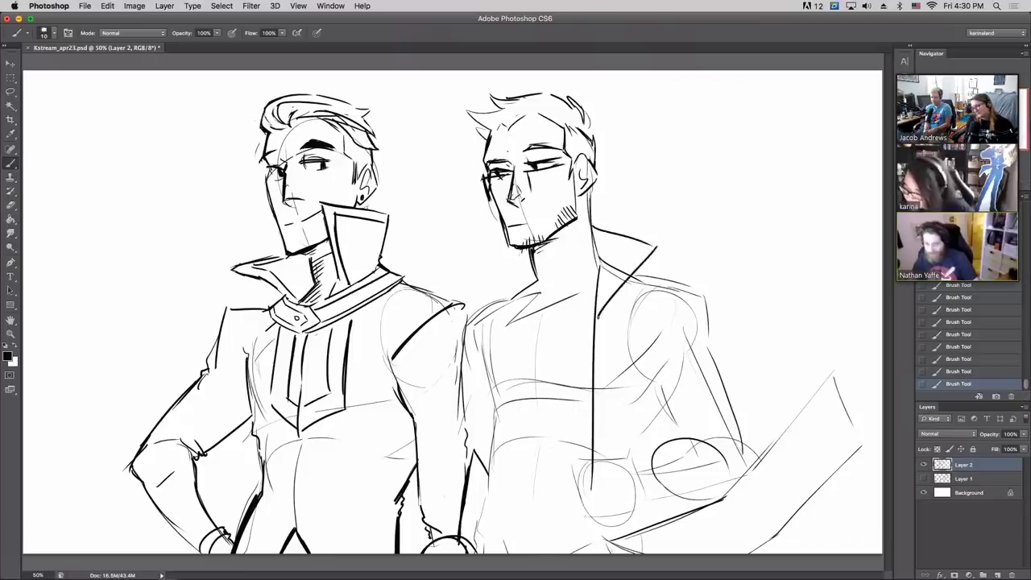
left_click_drag(656, 251, 611, 296)
left_click_drag(530, 278, 490, 567)
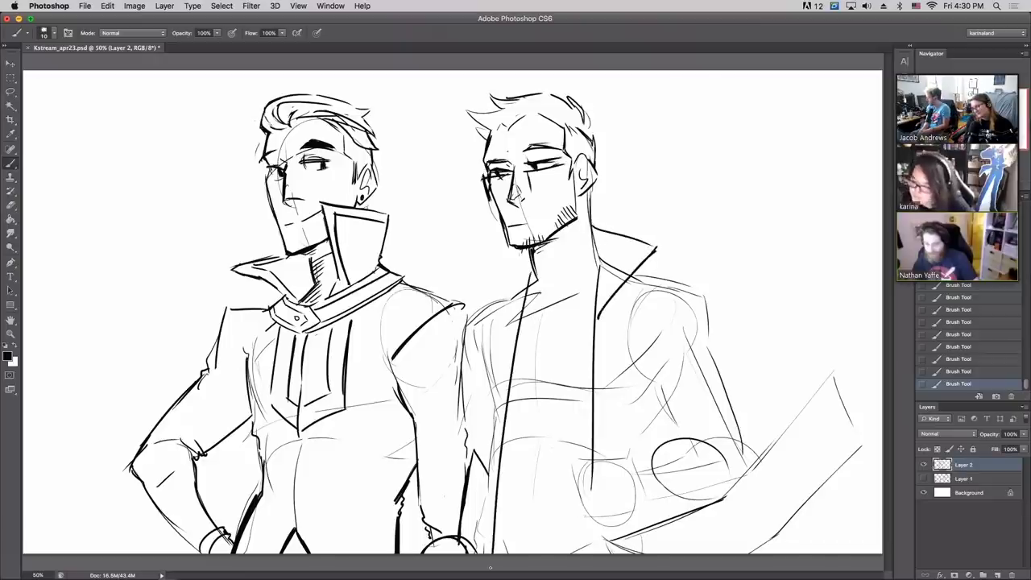
mouse_move(525, 247)
left_mouse_down()
mouse_move(477, 265)
mouse_move(517, 320)
mouse_move(524, 285)
left_mouse_up()
mouse_move(604, 262)
left_mouse_down()
mouse_move(607, 276)
mouse_move(625, 263)
left_mouse_up()
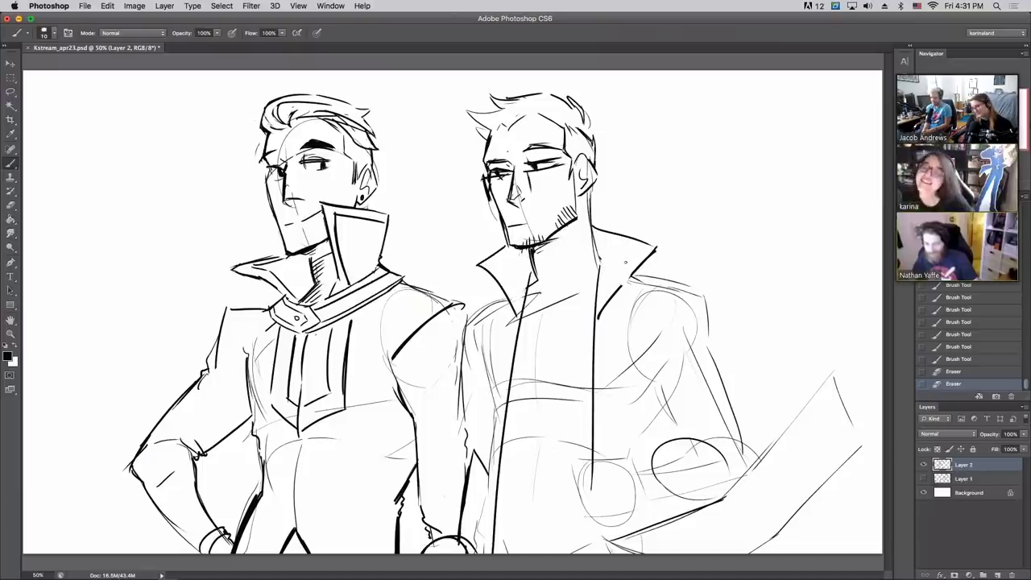
- Add inner border lines to both of the right figure's collar flaps and clean up the tip of the near flap
mouse_move(529, 273)
left_mouse_down()
mouse_move(503, 310)
mouse_move(507, 248)
left_mouse_up()
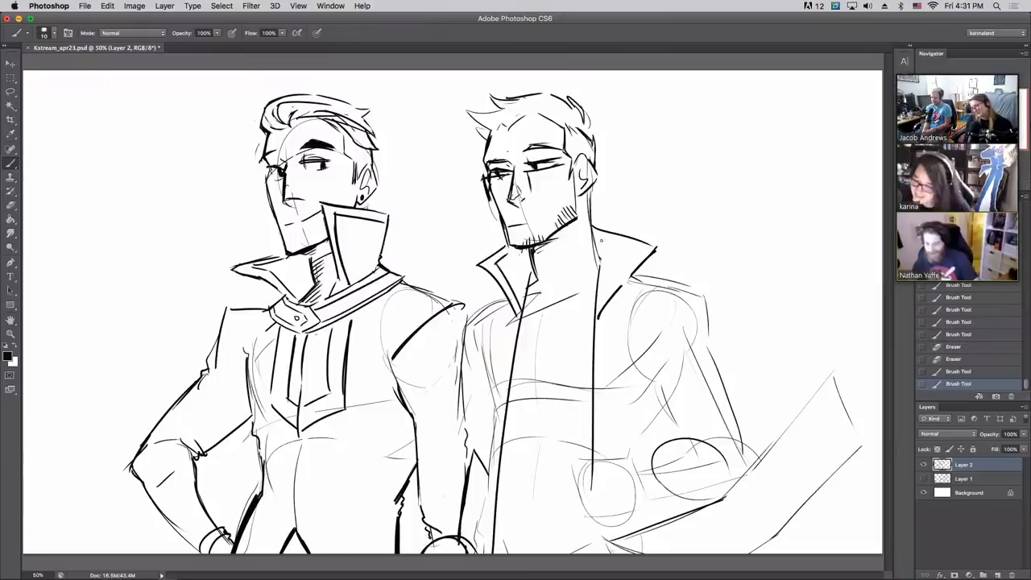
mouse_move(600, 239)
left_mouse_down()
mouse_move(627, 246)
mouse_move(598, 310)
left_mouse_up()
left_click_drag(654, 247, 603, 306)
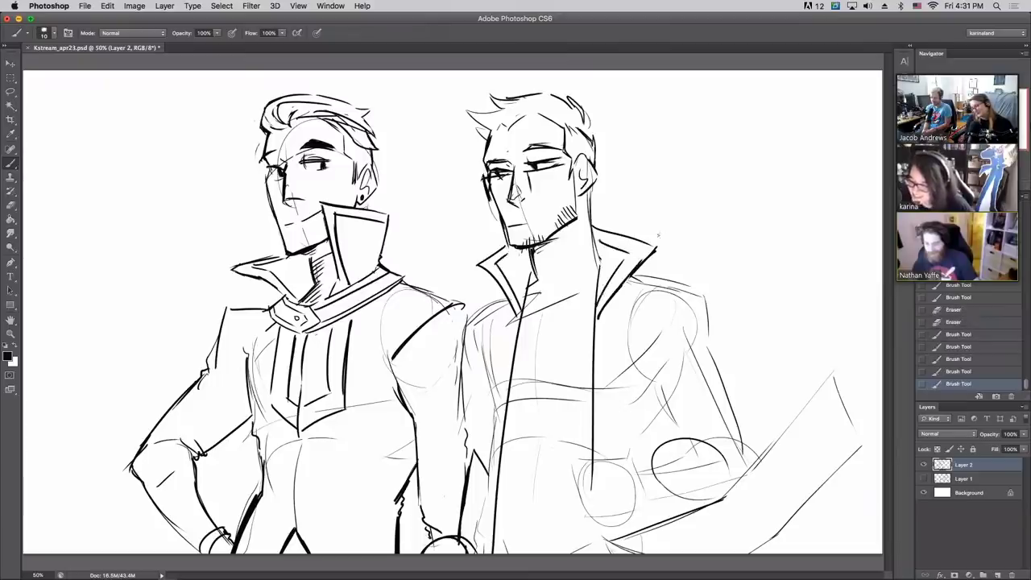
left_click_drag(659, 246, 677, 240)
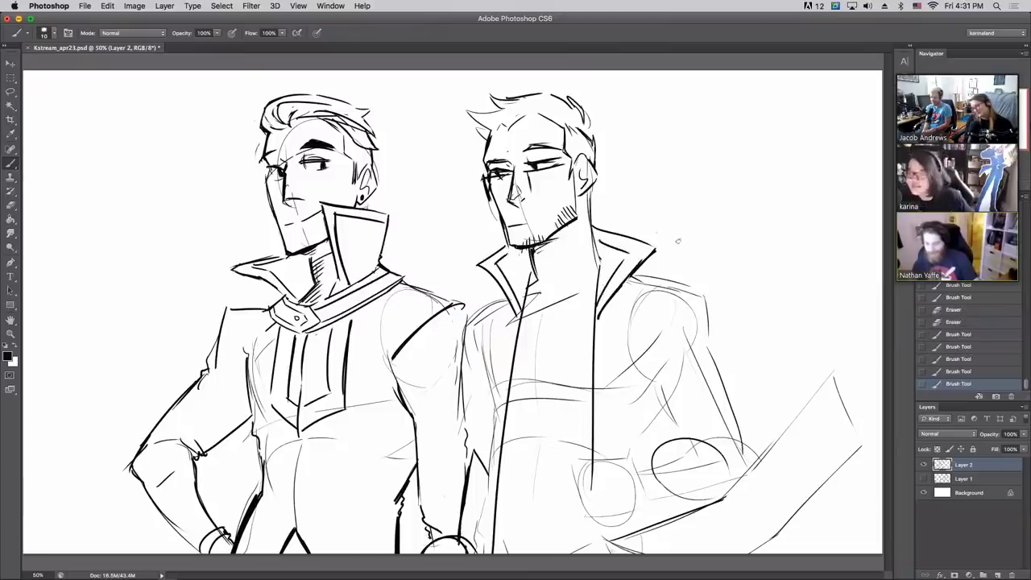
- Add hairline strokes above the right figure's forehead, and darken and tidy the spiky front tufts
left_click_drag(507, 125, 493, 158)
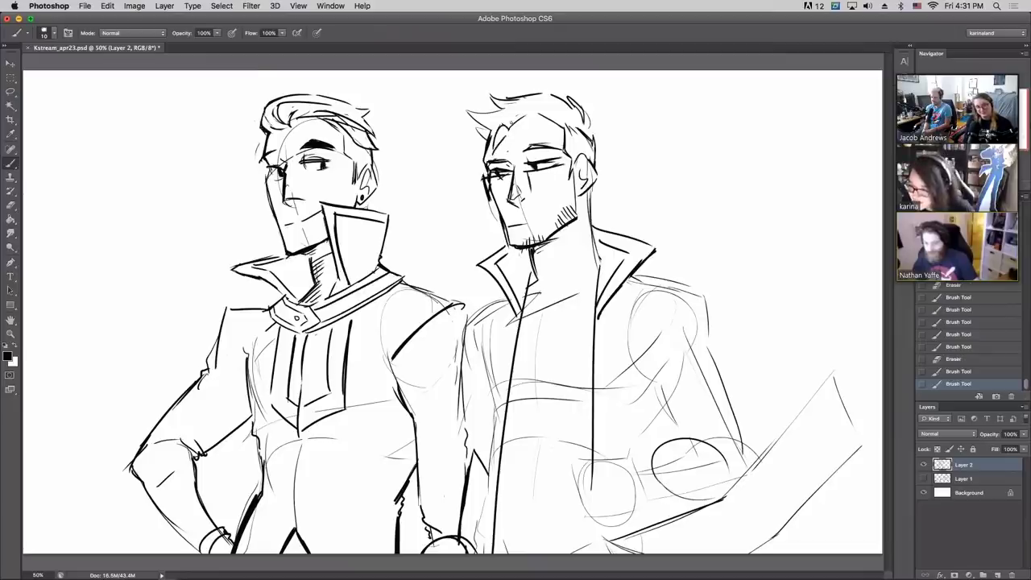
mouse_move(512, 111)
left_mouse_down()
mouse_move(506, 132)
mouse_move(536, 105)
mouse_move(549, 109)
mouse_move(539, 108)
left_mouse_up()
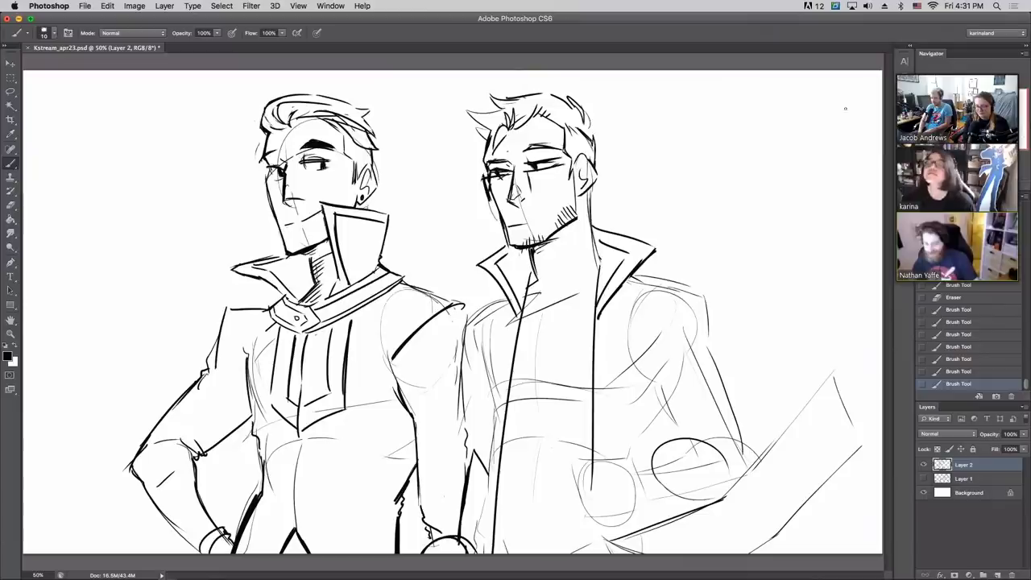
mouse_move(475, 121)
left_mouse_down()
mouse_move(488, 129)
mouse_move(496, 112)
mouse_move(525, 100)
left_mouse_up()
left_click_drag(535, 105, 546, 110)
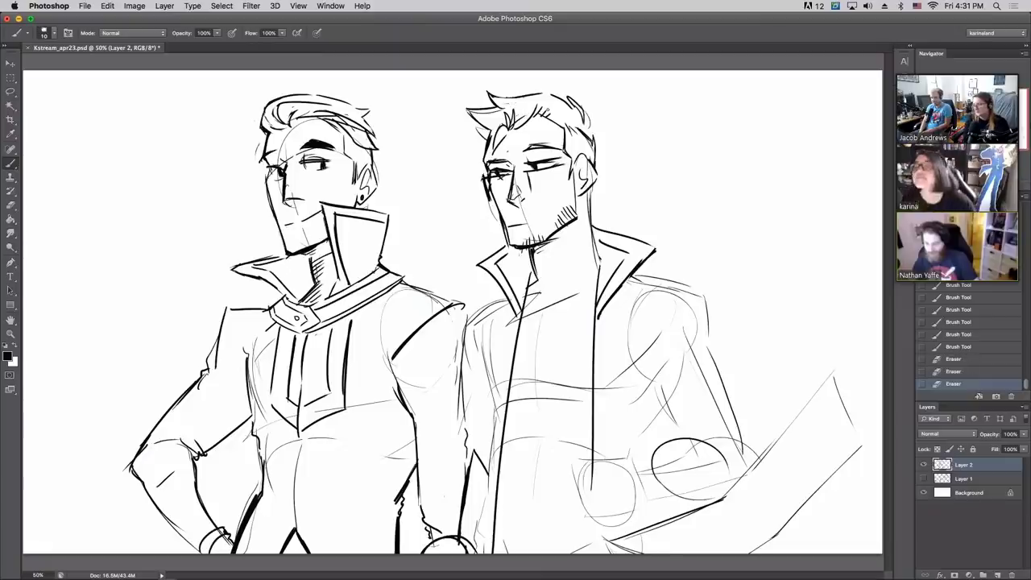
key("b")
left_click_drag(487, 127, 472, 133)
left_click_drag(480, 136, 465, 140)
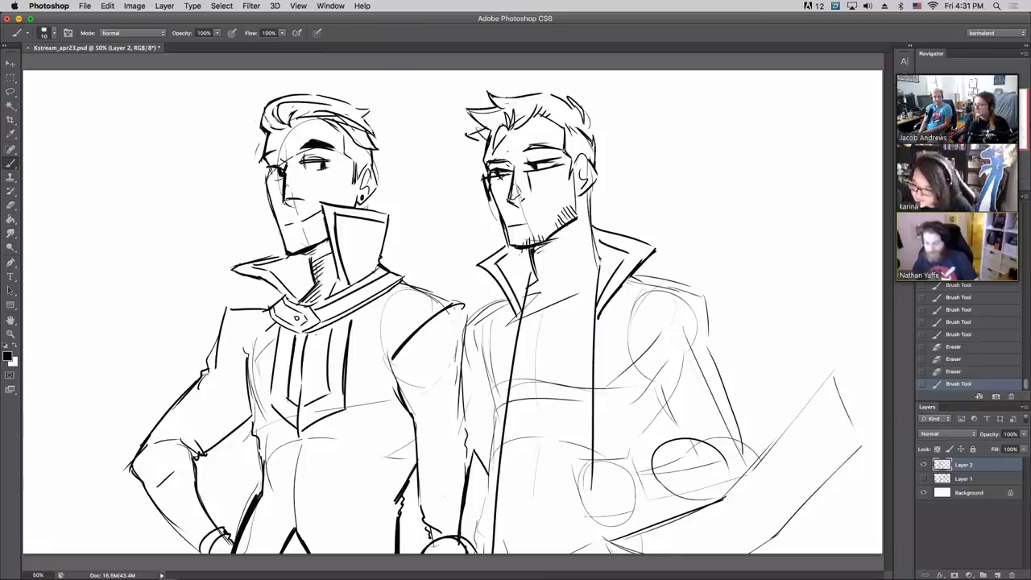
left_click(951, 360)
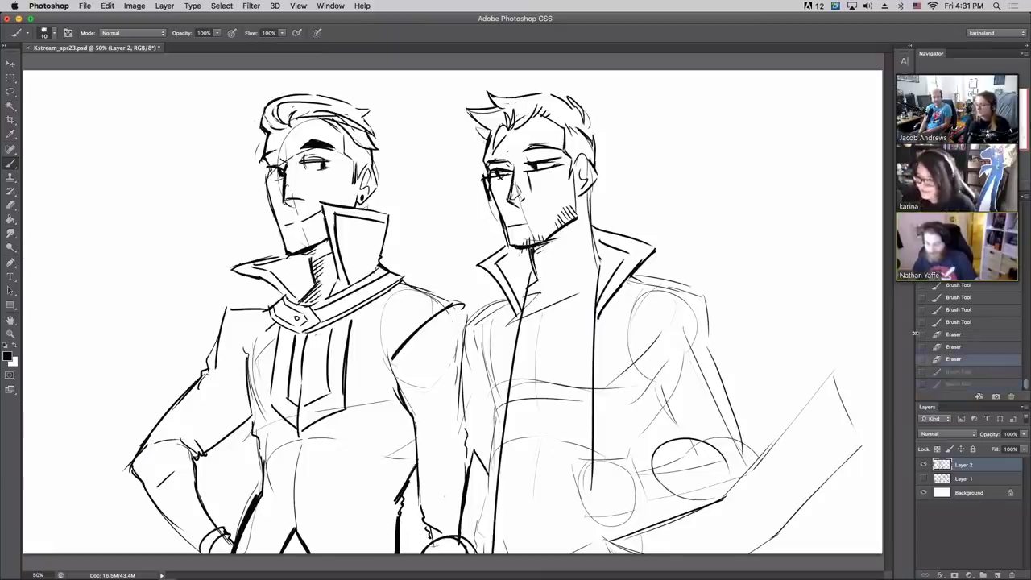
- Draw a small spiky tuft at the right figure's far temple, and fill the hair around the near ear and nape solid black
mouse_move(485, 127)
left_mouse_down()
mouse_move(469, 137)
mouse_move(481, 146)
left_mouse_up()
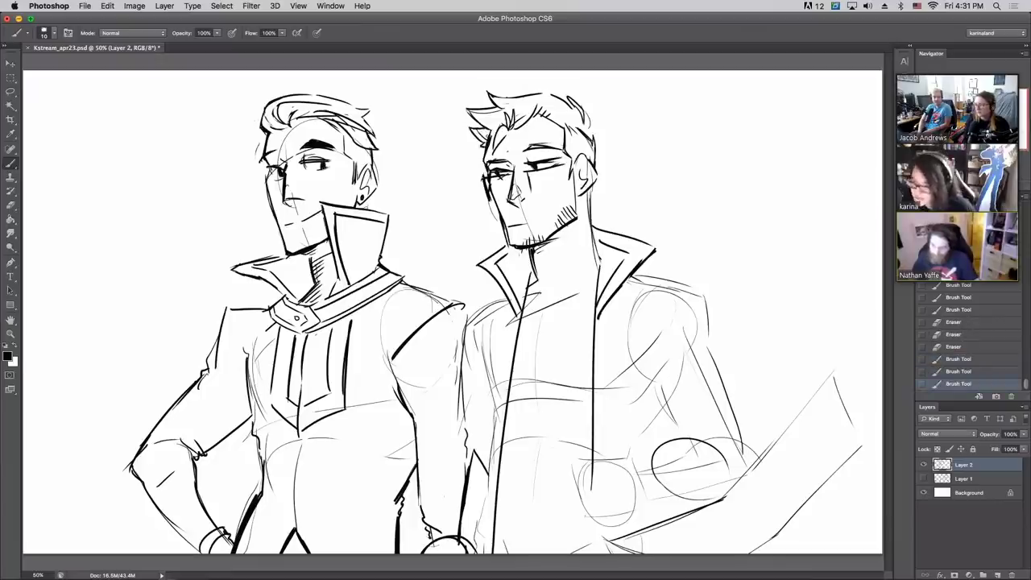
left_click_drag(570, 171, 574, 157)
mouse_move(573, 163)
left_mouse_down()
mouse_move(567, 133)
mouse_move(593, 138)
mouse_move(577, 152)
mouse_move(590, 182)
left_mouse_up()
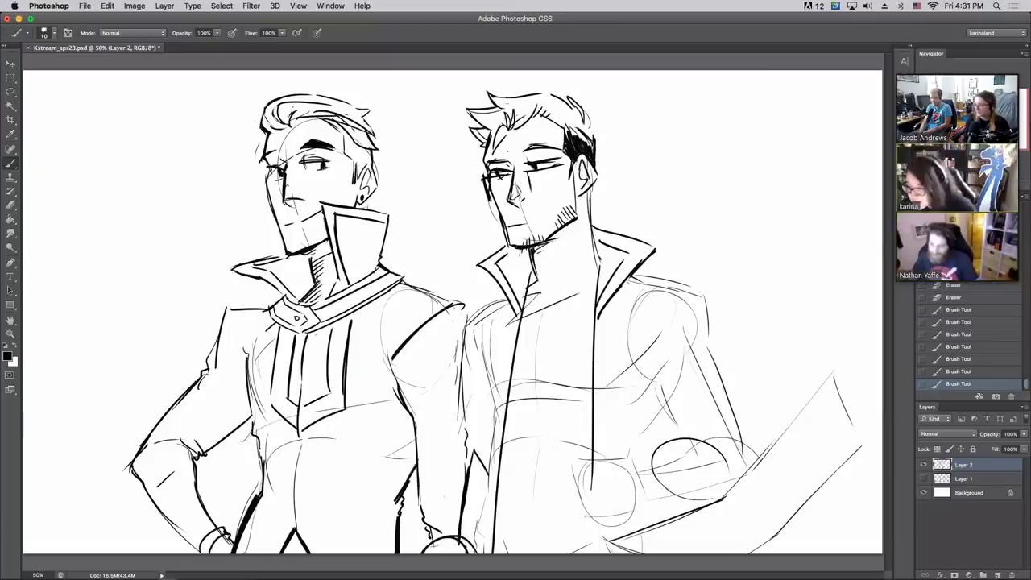
left_click_drag(590, 183, 585, 202)
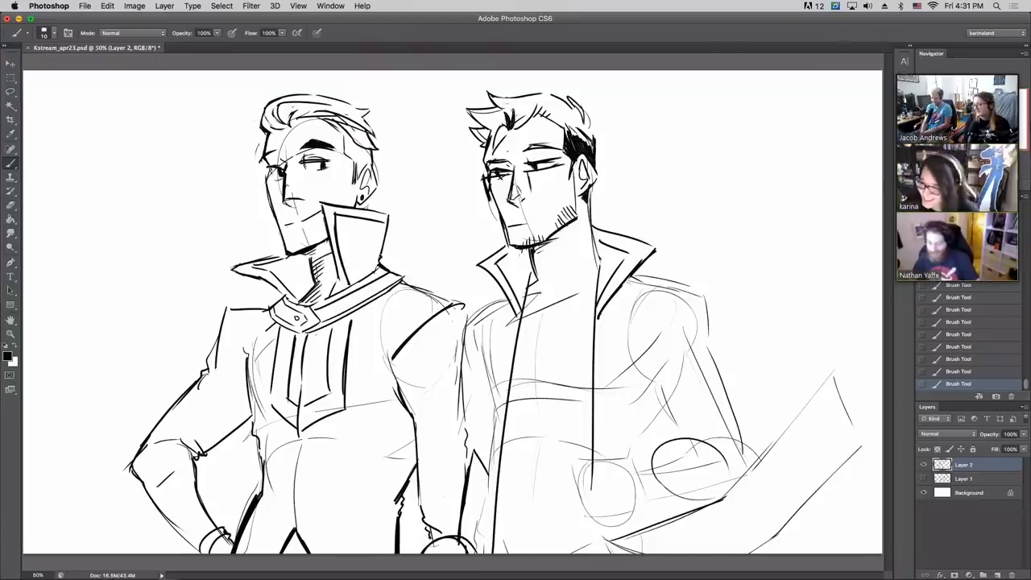
- Draw an angular shirt neckline between the right figure's collar flaps, erase part of the collarbone line, and mark a short crease on the chest
mouse_move(520, 330)
left_mouse_down()
mouse_move(603, 311)
mouse_move(551, 306)
left_mouse_up()
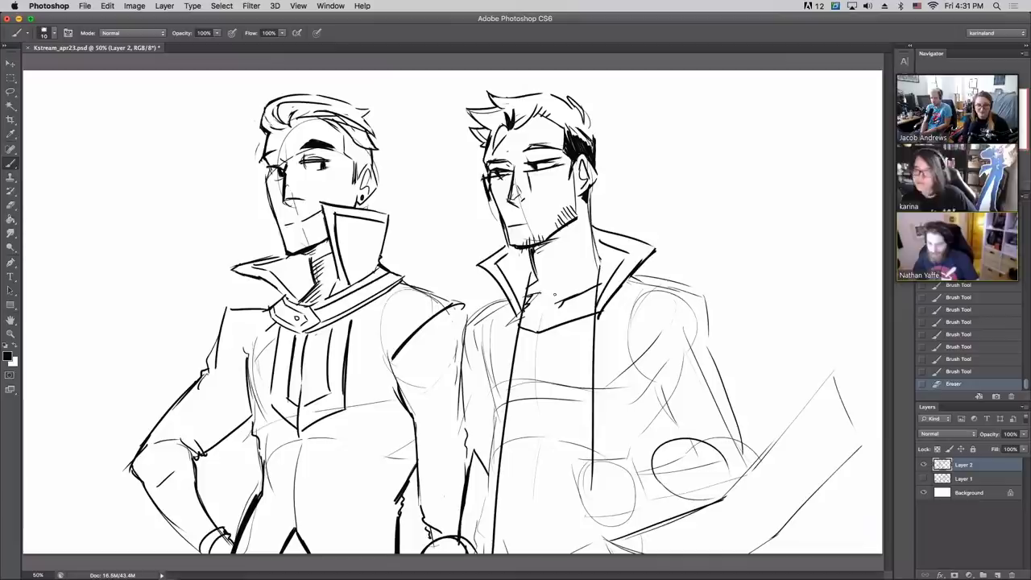
key("b")
left_click_drag(541, 370, 550, 396)
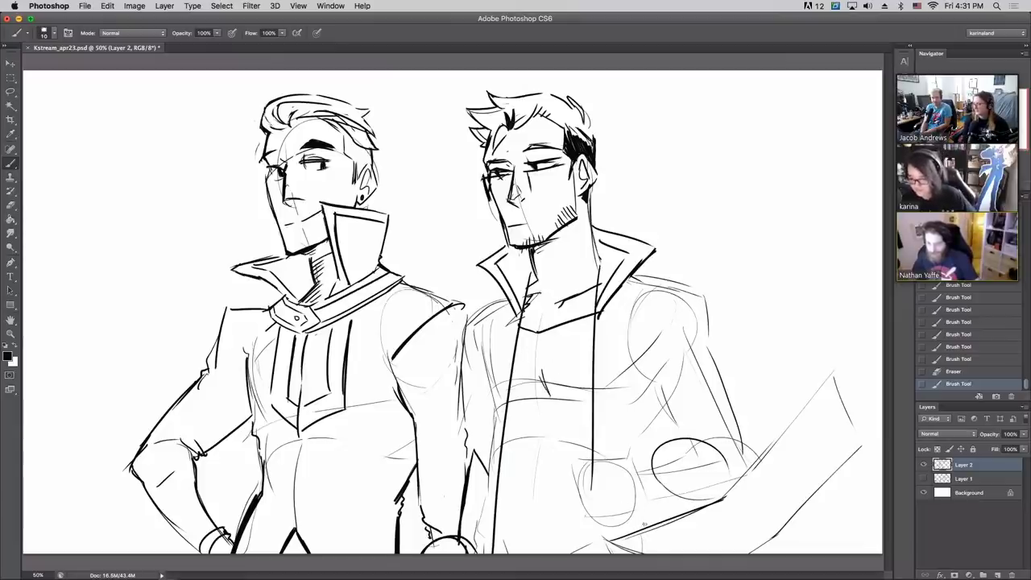
- Draw the right figure's bent hand at the hip with angular curled fingers, and mark the wrist where it meets the forearm
mouse_move(649, 521)
left_mouse_down()
mouse_move(616, 485)
mouse_move(586, 505)
left_mouse_up()
mouse_move(585, 506)
left_mouse_down()
mouse_move(587, 521)
mouse_move(612, 497)
left_mouse_up()
mouse_move(612, 497)
left_mouse_down()
mouse_move(620, 509)
mouse_move(600, 522)
left_mouse_up()
mouse_move(599, 522)
left_mouse_down()
mouse_move(604, 543)
mouse_move(637, 522)
mouse_move(648, 530)
left_mouse_up()
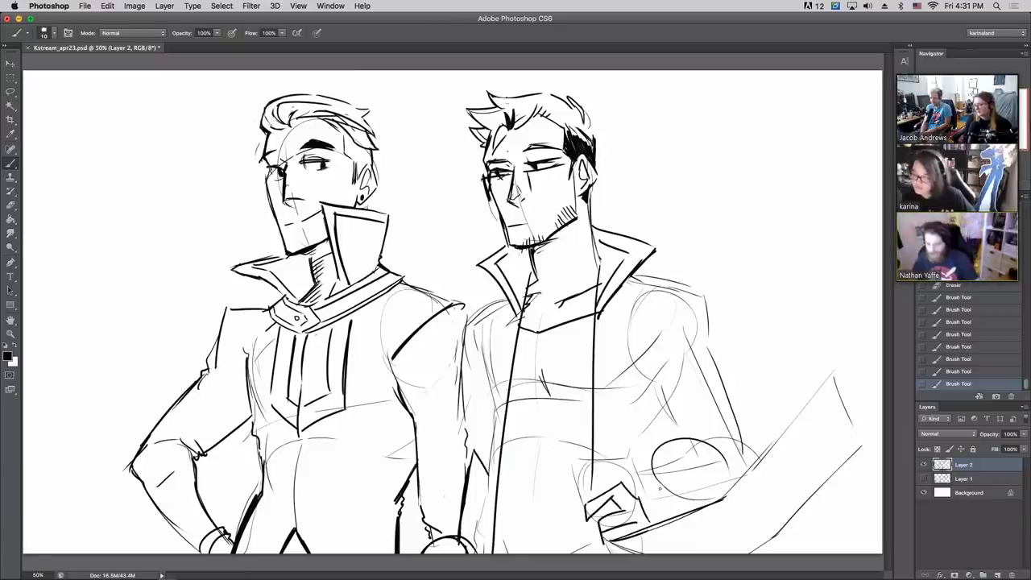
left_click_drag(644, 492, 655, 504)
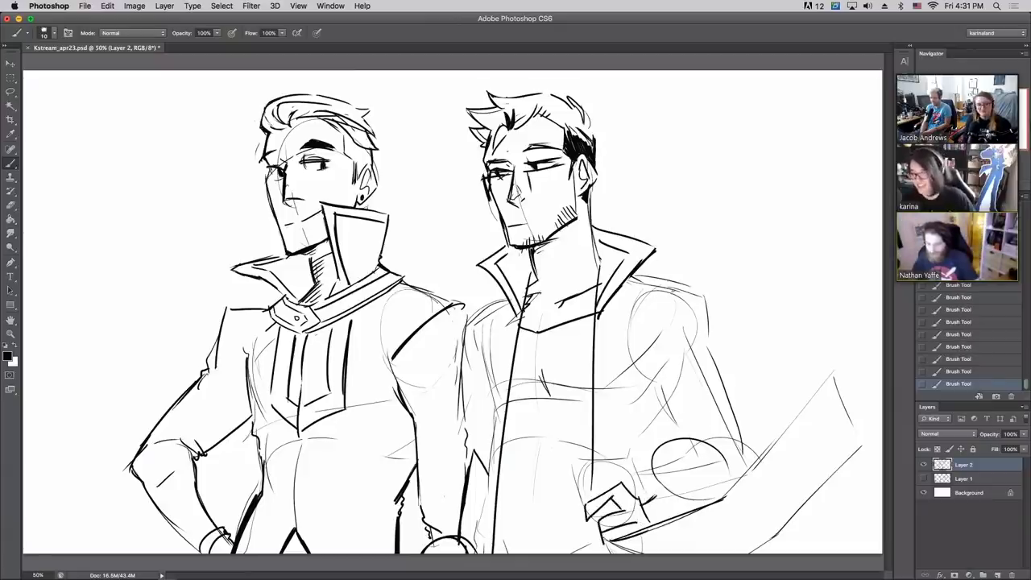
- Draw the right figure's near shoulder seam, far sleeve, coat side and inner-elbow folds, and erase guide lines on the far coat panel
mouse_move(672, 290)
left_mouse_down()
mouse_move(637, 373)
mouse_move(643, 292)
mouse_move(626, 330)
mouse_move(647, 296)
left_mouse_up()
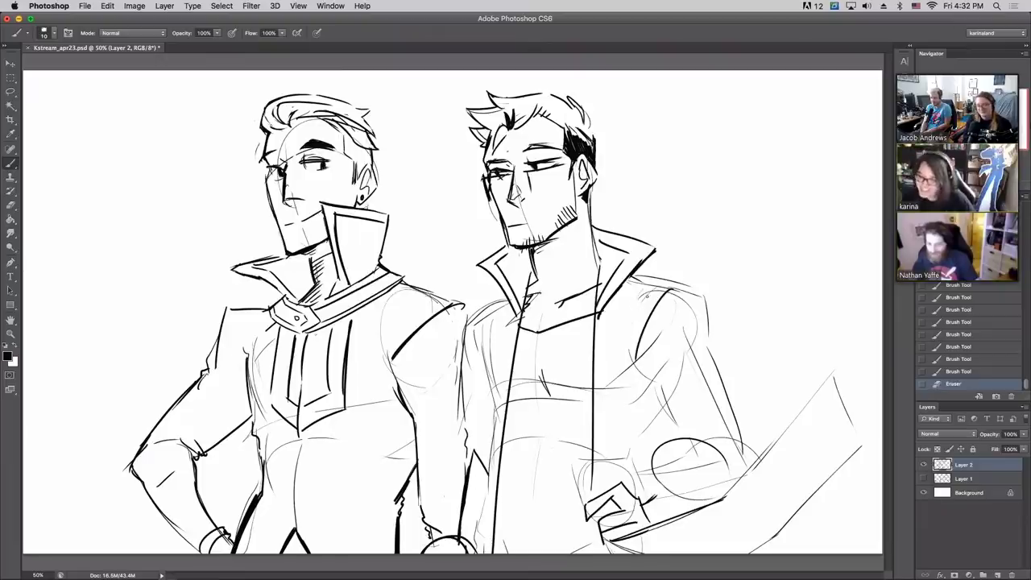
mouse_move(505, 296)
left_mouse_down()
mouse_move(464, 327)
mouse_move(459, 383)
mouse_move(470, 413)
left_mouse_up()
left_click_drag(478, 340, 479, 555)
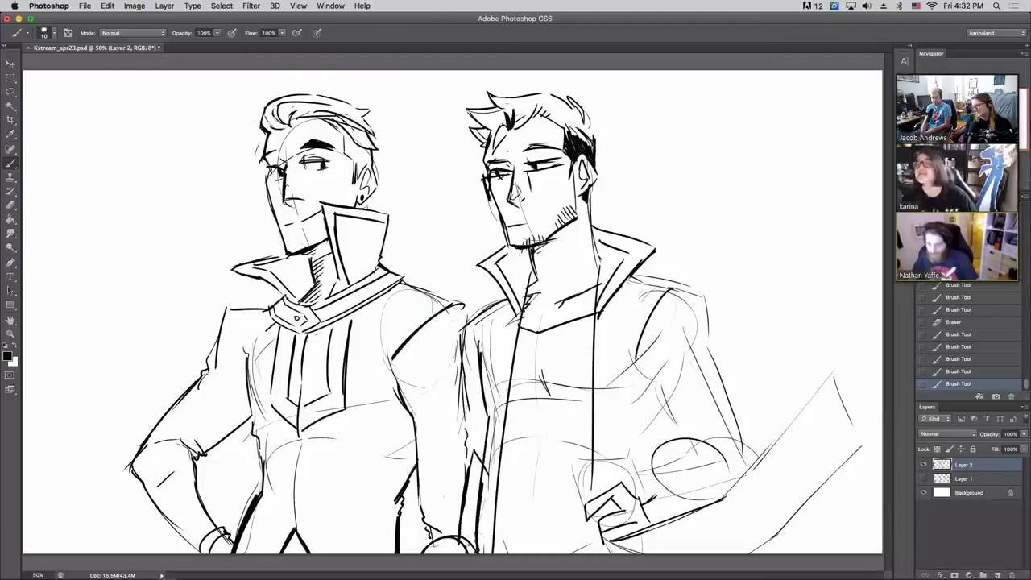
left_click_drag(663, 411, 633, 469)
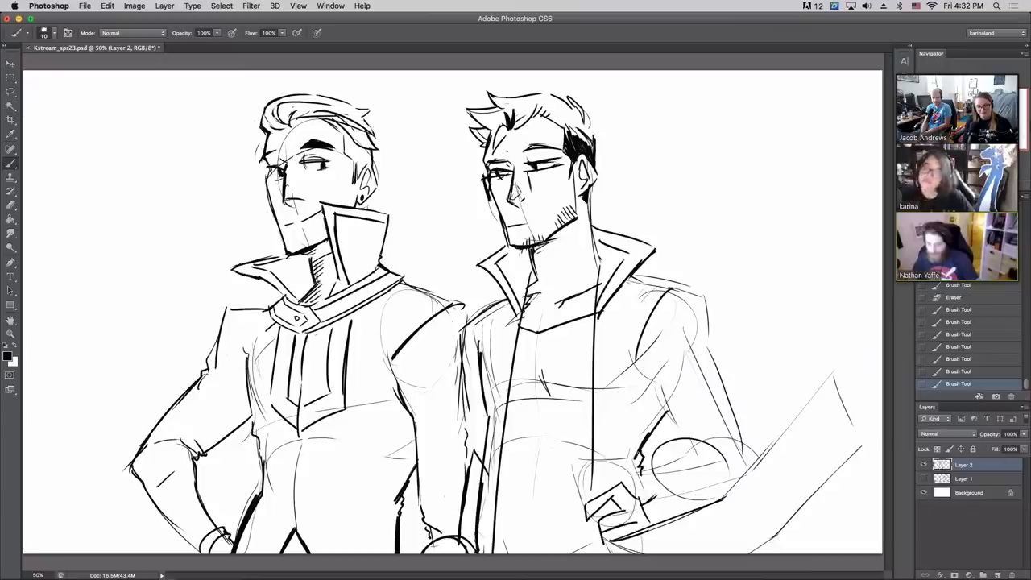
mouse_move(483, 504)
left_mouse_down()
mouse_move(495, 427)
mouse_move(483, 331)
mouse_move(493, 354)
left_mouse_up()
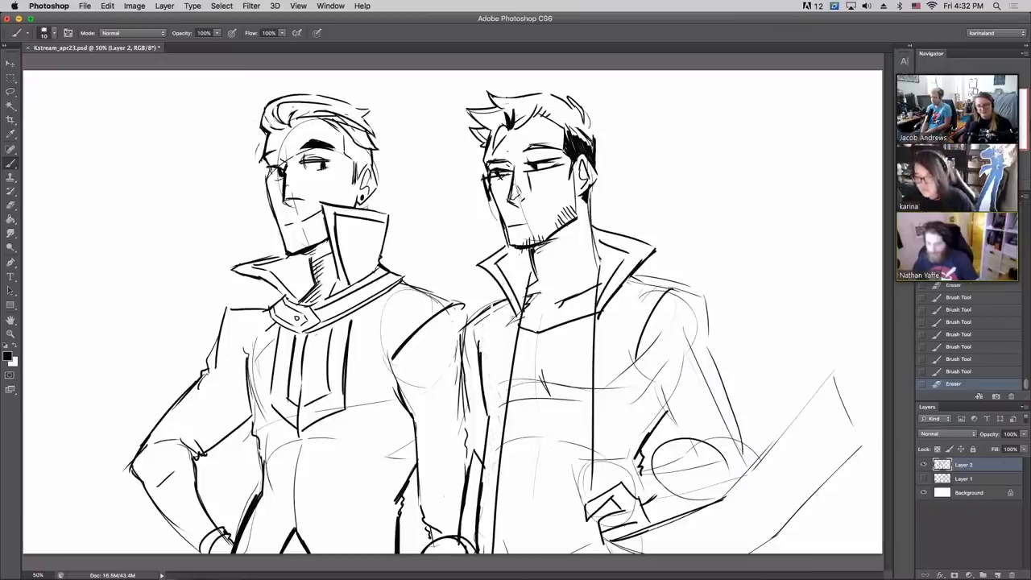
- Draw a pointed strap running down from the shoulder on each side of the right figure's coat front, just below the collar
left_click_drag(498, 310, 490, 349)
left_click(946, 375)
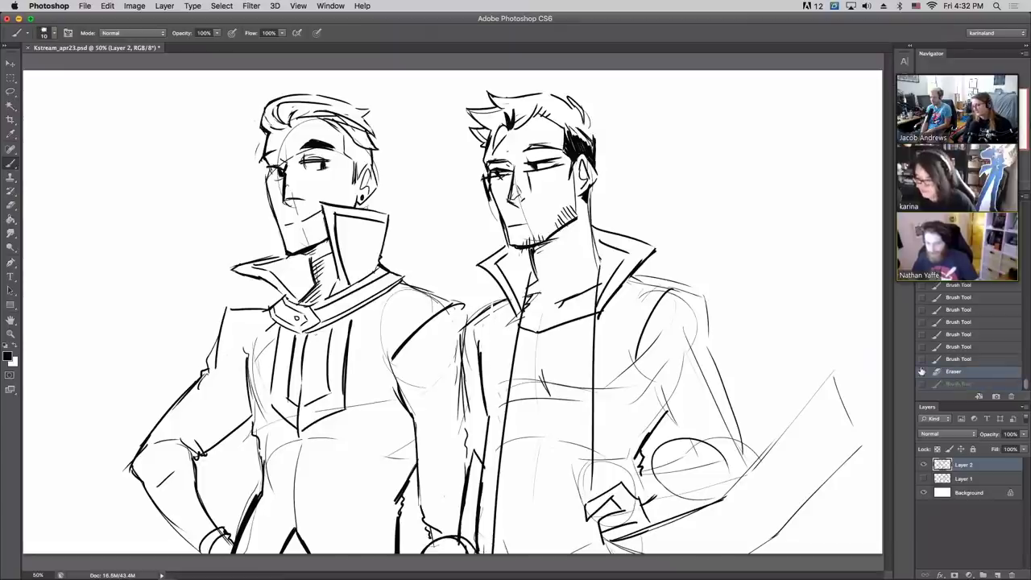
mouse_move(491, 309)
left_mouse_down()
mouse_move(511, 358)
mouse_move(523, 362)
mouse_move(529, 345)
left_mouse_up()
left_click_drag(520, 320, 528, 344)
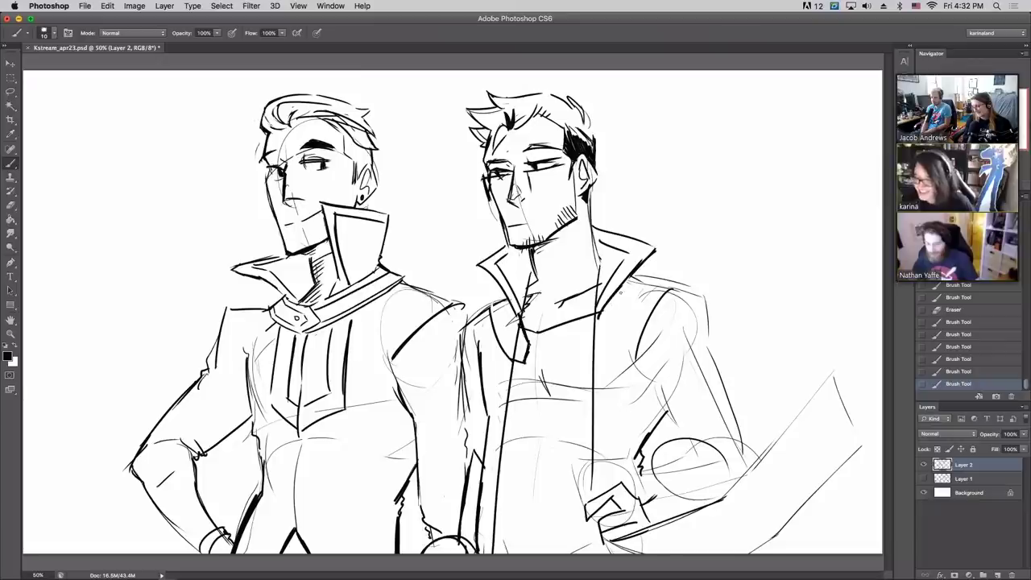
mouse_move(628, 278)
left_mouse_down()
mouse_move(577, 337)
mouse_move(598, 355)
left_mouse_up()
left_click_drag(599, 356, 649, 286)
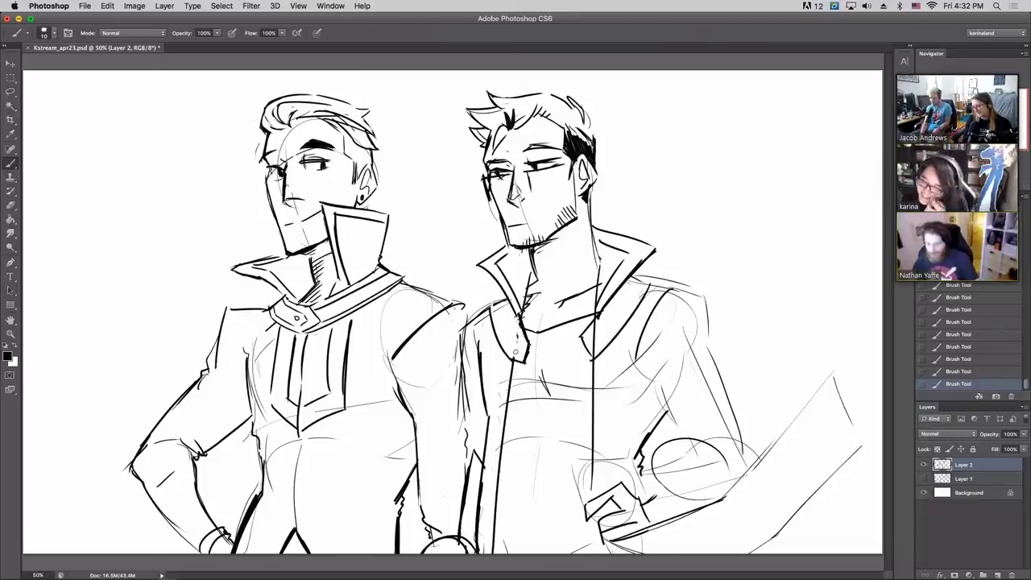
- Erase the coat lines crossing both shoulder straps, and give each strap an inner border line and a small round button
left_click_drag(516, 342, 520, 326)
left_click_drag(594, 342, 590, 330)
mouse_move(496, 305)
left_mouse_down()
mouse_move(522, 357)
mouse_move(523, 342)
mouse_move(513, 342)
left_mouse_up()
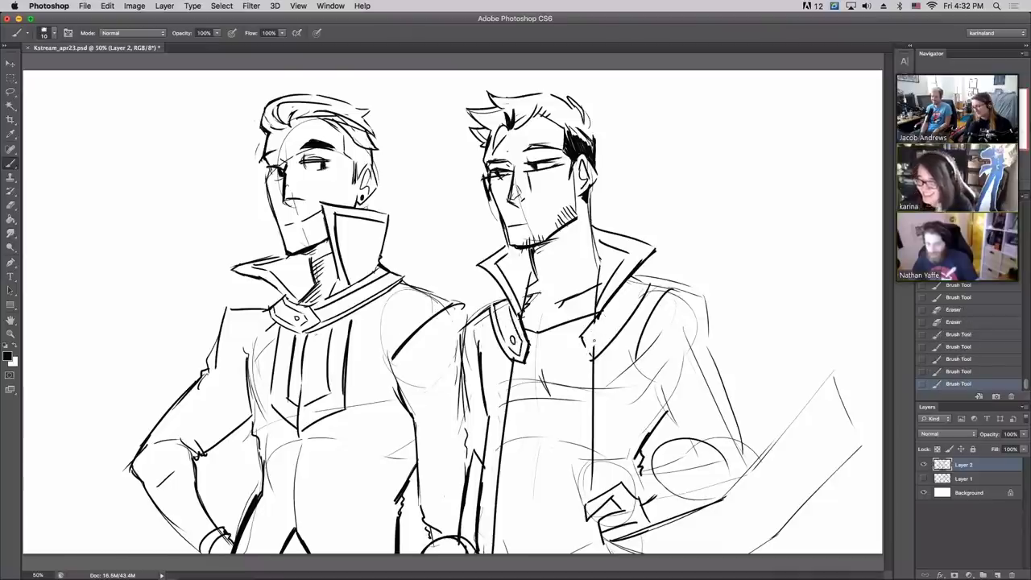
mouse_move(631, 287)
left_mouse_down()
mouse_move(592, 347)
mouse_move(645, 290)
mouse_move(608, 323)
mouse_move(593, 358)
left_mouse_up()
left_click_drag(593, 338, 597, 341)
left_click(595, 339)
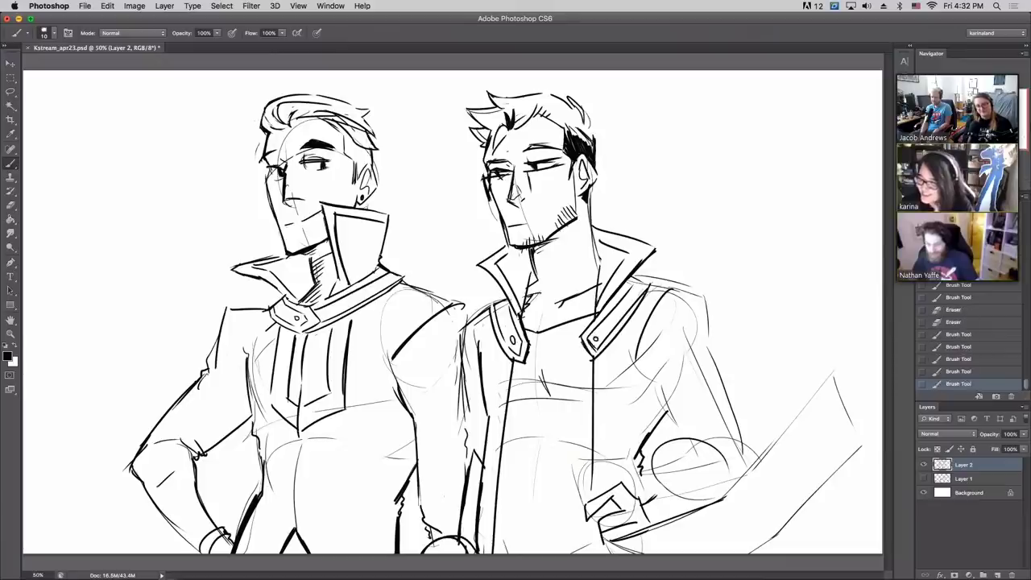
- Draw the right figure's inner torso edge and curved waist hem between the coat fronts, and erase the overlapping lower coat line
mouse_move(496, 420)
left_mouse_down()
mouse_move(503, 553)
mouse_move(615, 540)
left_mouse_up()
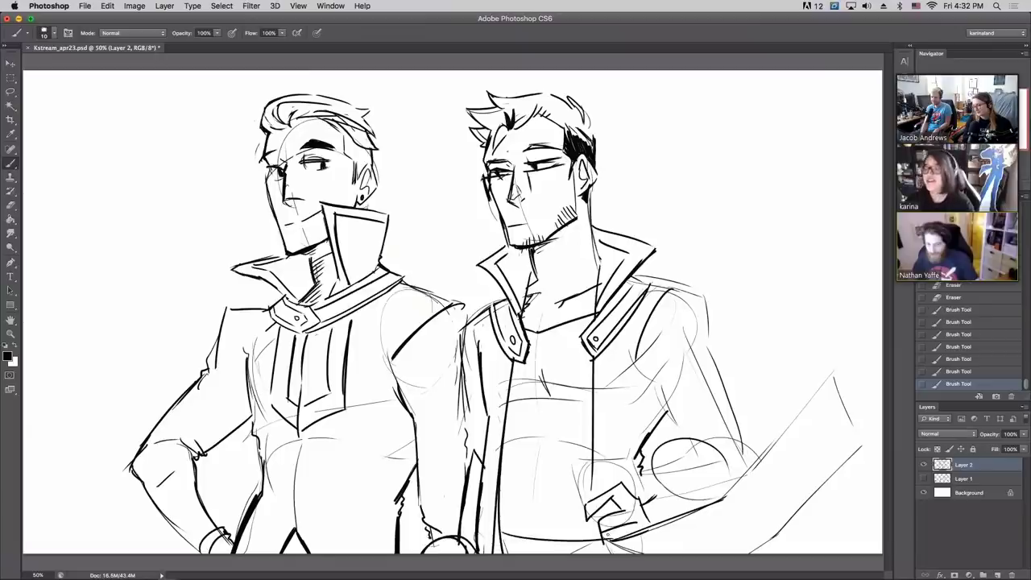
mouse_move(493, 483)
left_mouse_down()
mouse_move(492, 546)
mouse_move(496, 491)
left_mouse_up()
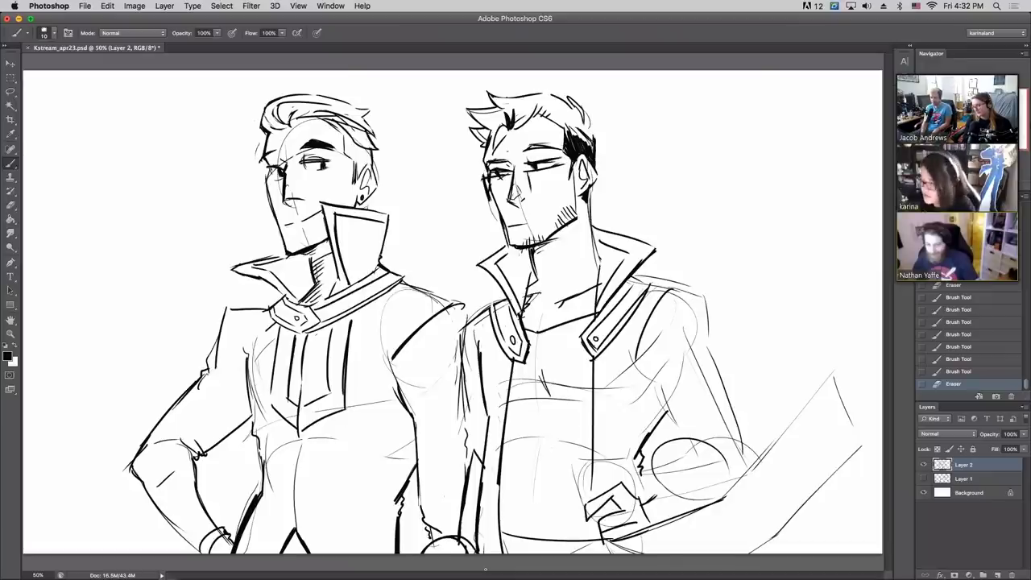
- Redraw the rounded sleeve opening at the right figure's near elbow, erase the old arc, and draw the upper arm's inner edge with cuff folds
mouse_move(665, 486)
left_mouse_down()
mouse_move(725, 493)
mouse_move(671, 496)
left_mouse_up()
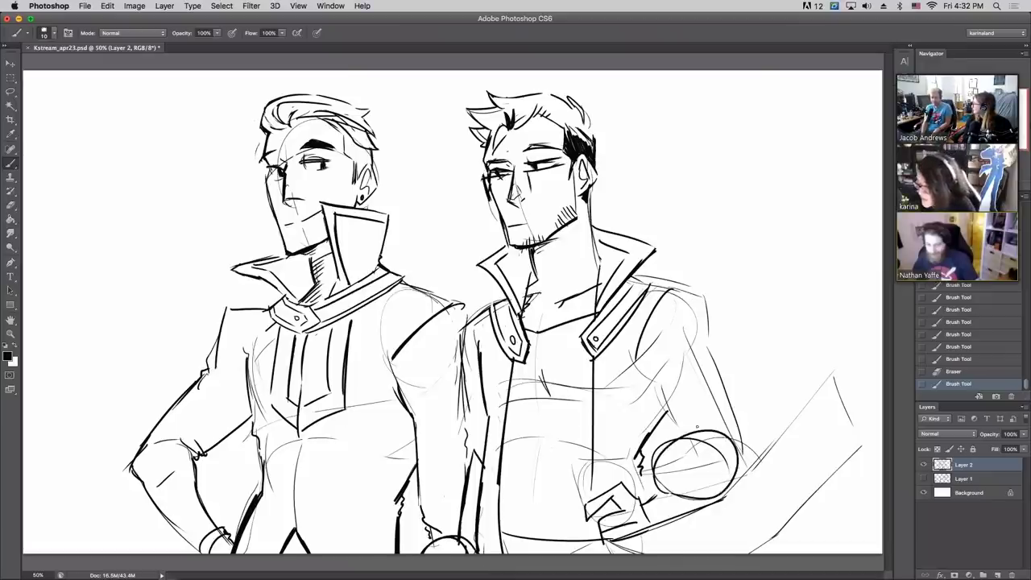
left_click(953, 371)
mouse_move(733, 476)
left_mouse_down()
mouse_move(690, 445)
mouse_move(681, 501)
left_mouse_up()
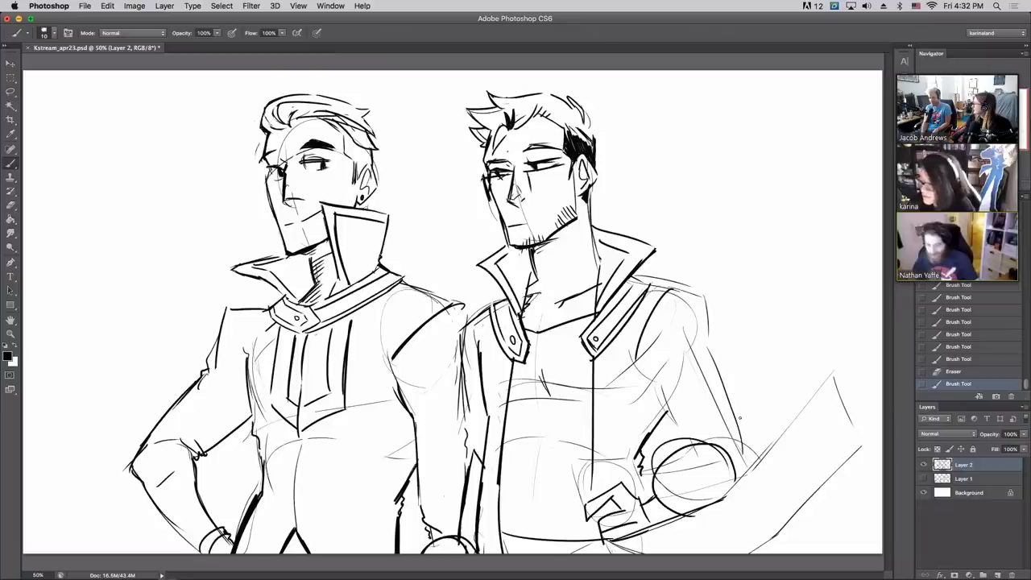
key("e")
mouse_move(654, 443)
left_mouse_down()
mouse_move(719, 437)
mouse_move(703, 437)
left_mouse_up()
left_click_drag(649, 375, 679, 443)
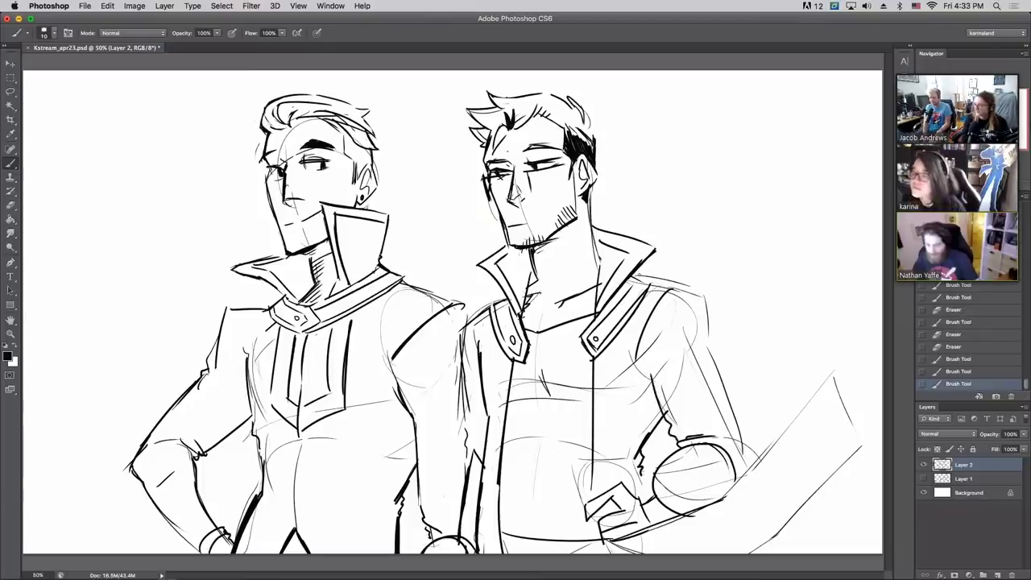
- Draw the right figure's near shoulder and outer sleeve, shade the inner sleeve opening above the wrist, and undo the last stroke
left_click_drag(632, 275, 663, 285)
mouse_move(661, 283)
left_mouse_down()
mouse_move(705, 297)
mouse_move(746, 471)
left_mouse_up()
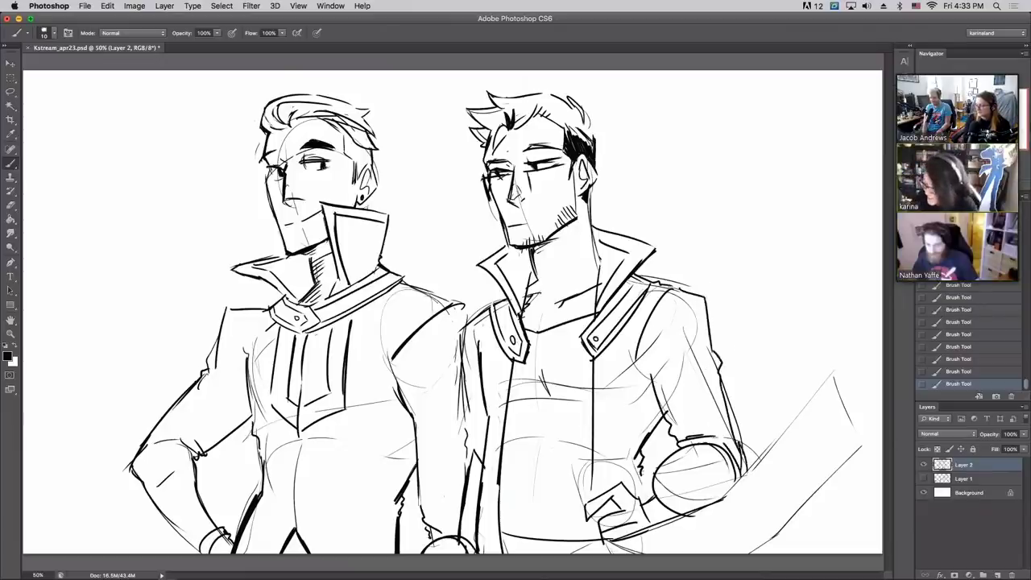
mouse_move(649, 501)
left_mouse_down()
mouse_move(661, 523)
mouse_move(680, 517)
left_mouse_up()
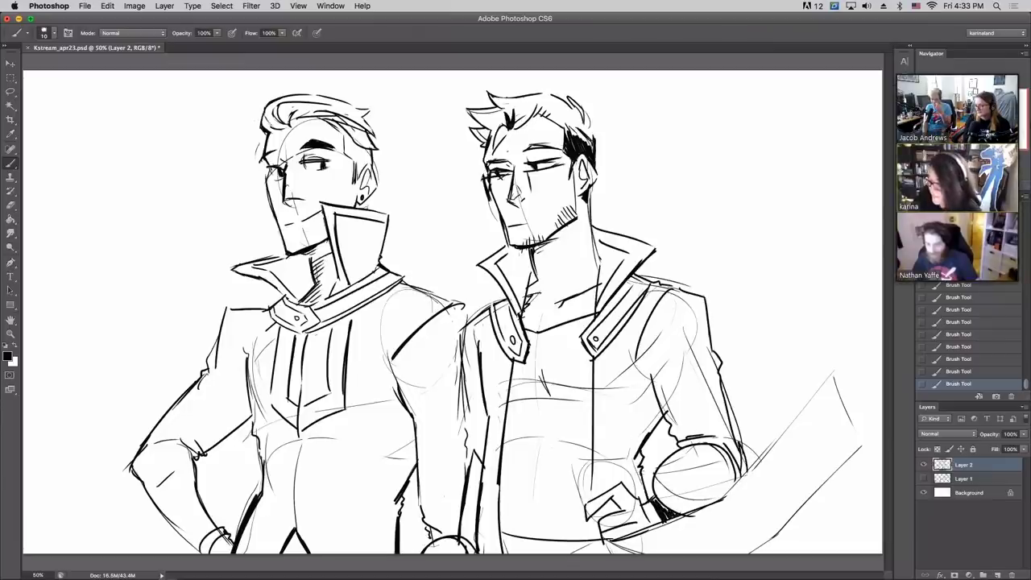
key("super+z")
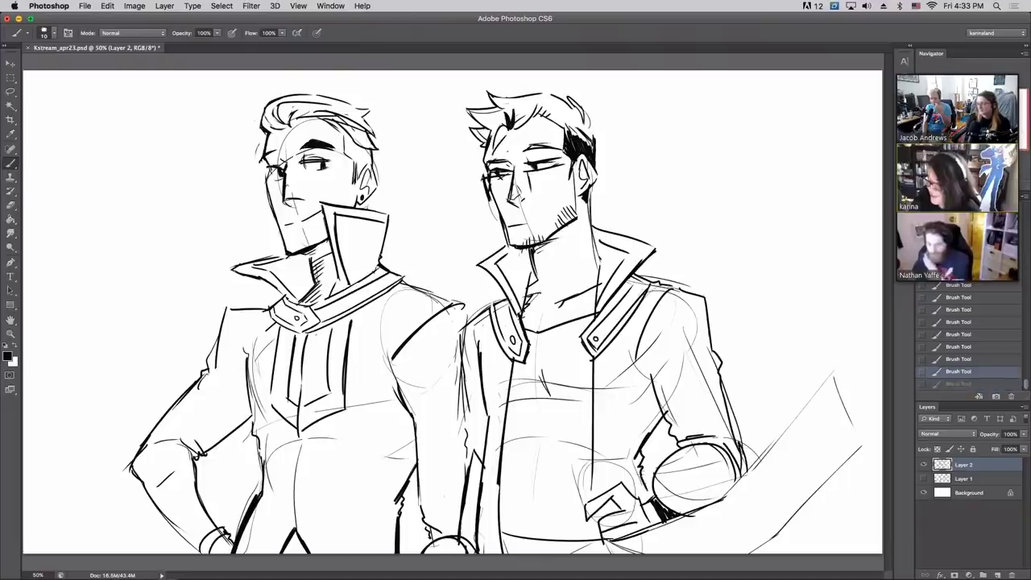
key("super+z")
- Extend the right figure's near coat edge down to the canvas bottom, and add inner trim lines along both coat fronts
left_click_drag(590, 470, 590, 554)
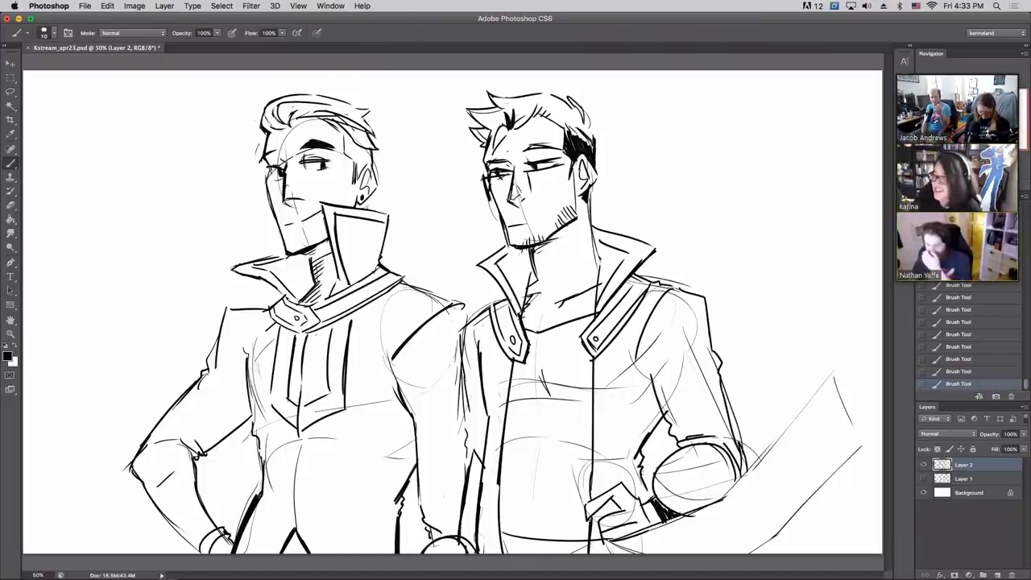
mouse_move(594, 424)
left_mouse_down()
mouse_move(615, 420)
mouse_move(610, 342)
mouse_move(630, 421)
mouse_move(595, 449)
left_mouse_up()
left_click_drag(488, 419, 494, 359)
mouse_move(489, 444)
left_mouse_down()
mouse_move(501, 456)
mouse_move(505, 362)
left_mouse_up()
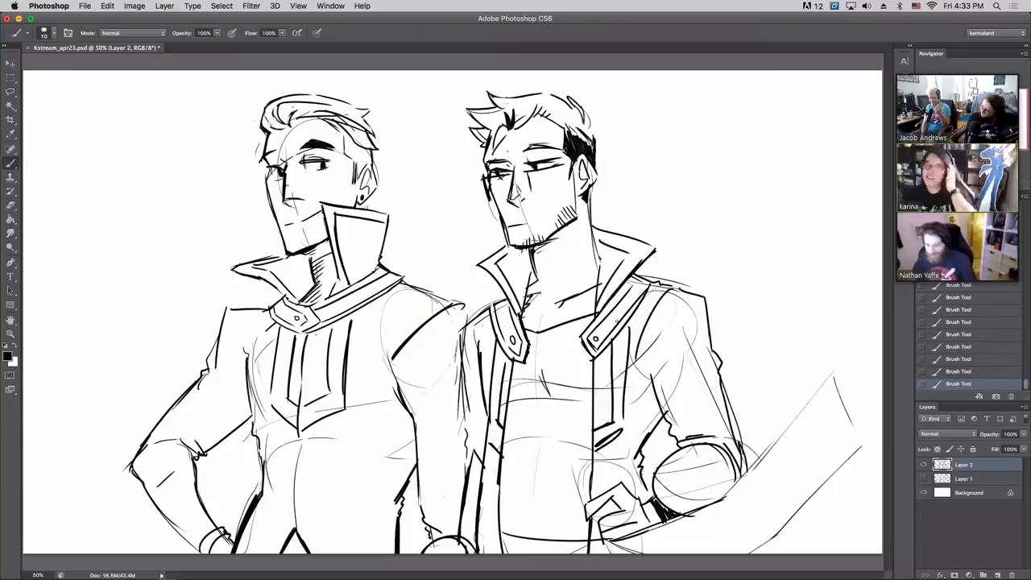
- Set the brush size to 45 px and fill the right figure's shirt solid black between the coat fronts
right_click(604, 333)
left_click(636, 334)
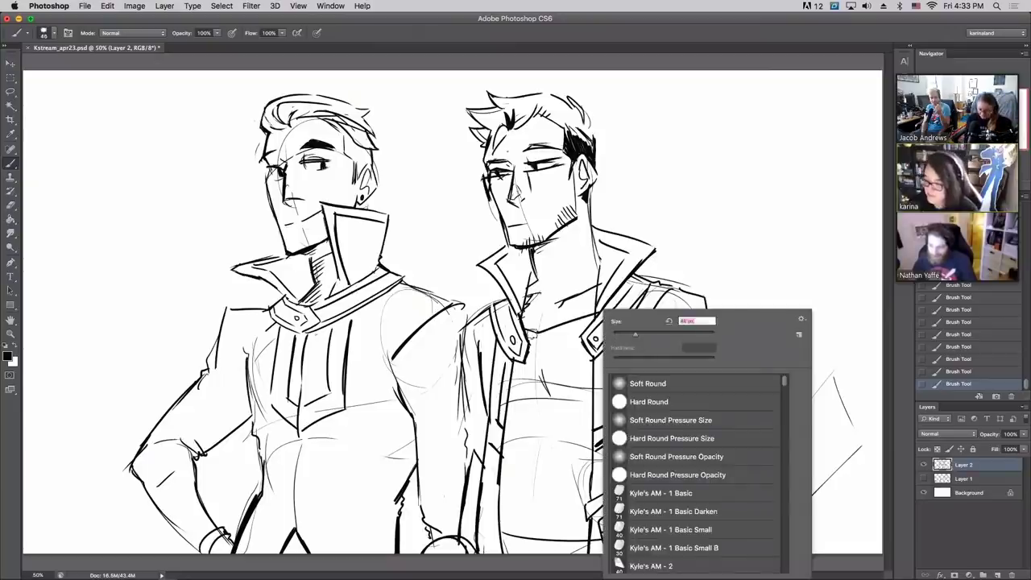
left_click(531, 336)
mouse_move(527, 341)
left_mouse_down()
mouse_move(594, 315)
mouse_move(573, 361)
mouse_move(569, 412)
left_mouse_up()
mouse_move(514, 501)
left_mouse_down()
mouse_move(515, 519)
mouse_move(560, 523)
mouse_move(575, 545)
mouse_move(580, 338)
left_mouse_up()
left_click_drag(587, 407, 570, 492)
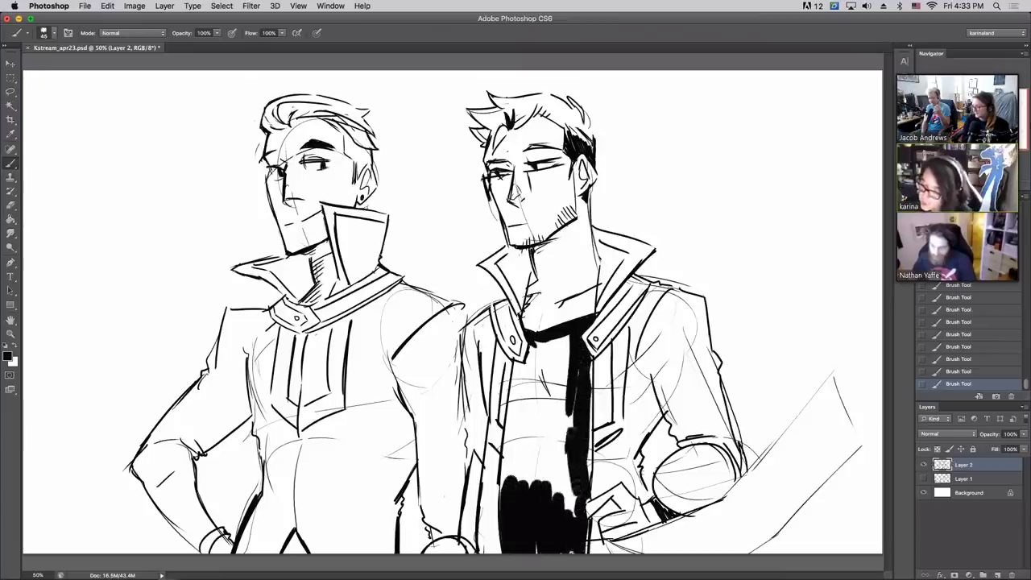
mouse_move(570, 427)
left_mouse_down()
mouse_move(566, 546)
mouse_move(522, 493)
mouse_move(514, 412)
left_mouse_up()
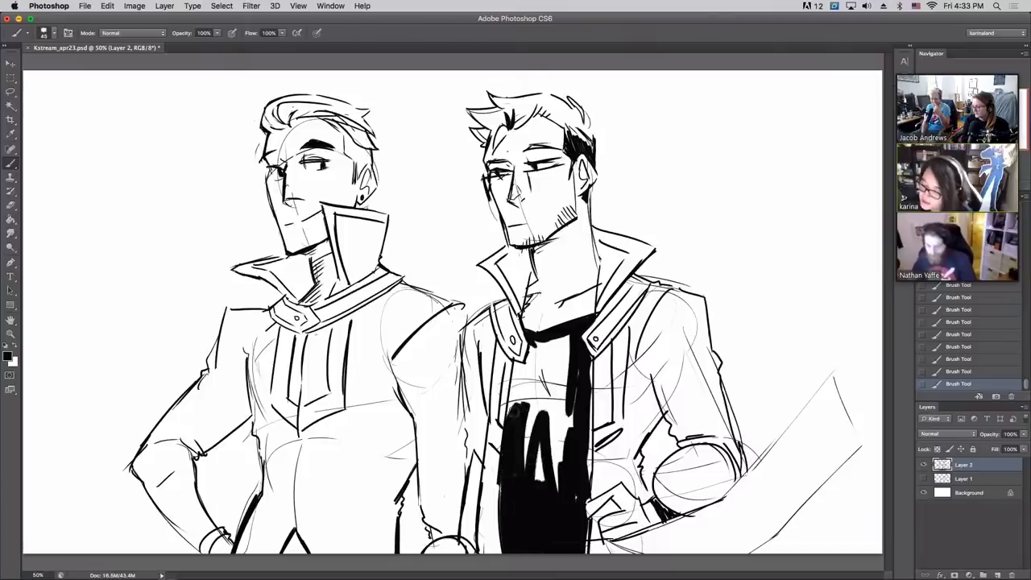
left_click(942, 372)
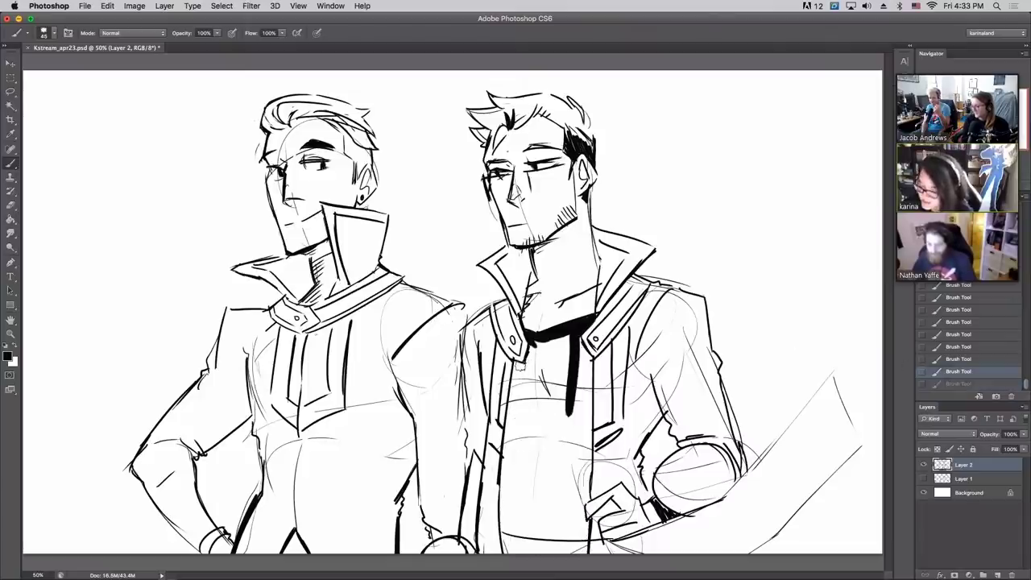
mouse_move(520, 364)
left_mouse_down()
mouse_move(516, 554)
mouse_move(507, 463)
mouse_move(540, 509)
mouse_move(574, 516)
mouse_move(586, 531)
mouse_move(580, 362)
mouse_move(575, 523)
mouse_move(568, 346)
mouse_move(536, 345)
mouse_move(525, 385)
mouse_move(563, 339)
mouse_move(534, 443)
mouse_move(556, 483)
mouse_move(562, 354)
mouse_move(562, 451)
mouse_move(548, 492)
mouse_move(505, 532)
mouse_move(522, 347)
mouse_move(497, 527)
left_mouse_up()
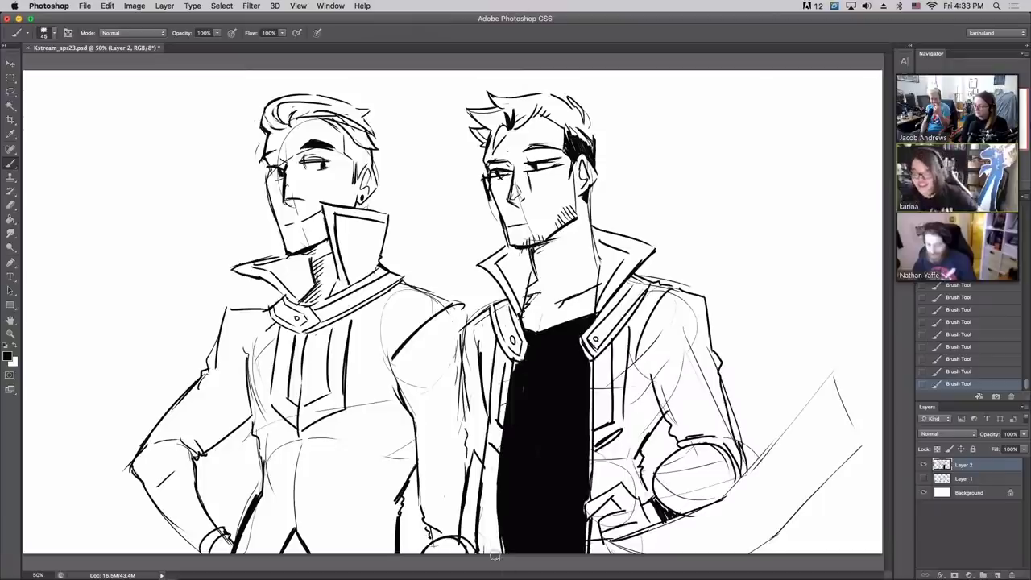
- Erase a narrow strip of the black shirt and the leftover edge line along the right figure's far coat front
left_click_drag(512, 373, 501, 552)
mouse_move(504, 458)
left_mouse_down()
mouse_move(500, 525)
mouse_move(495, 493)
left_mouse_up()
left_click_drag(503, 430, 495, 499)
left_click_drag(510, 429, 507, 553)
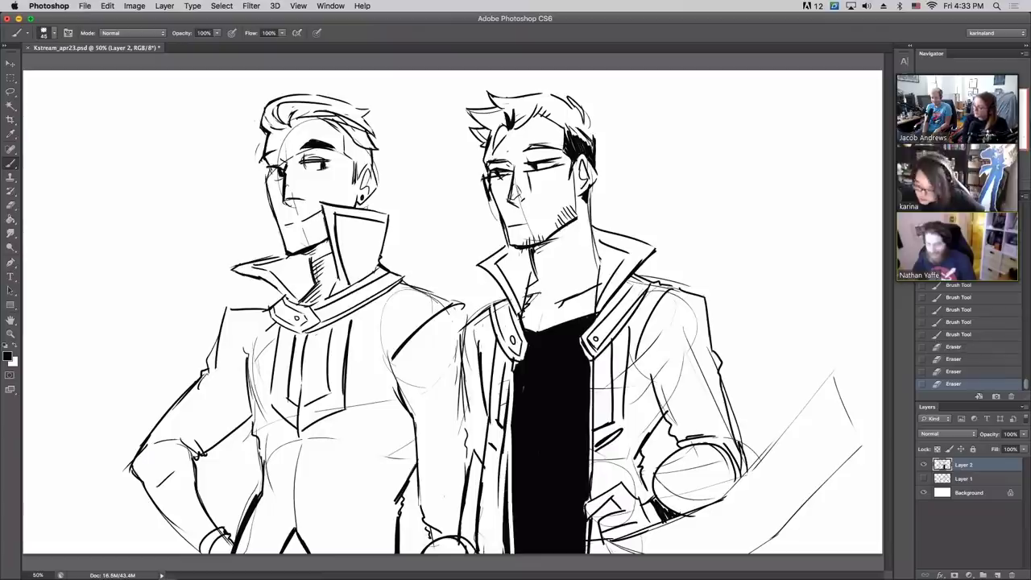
left_click_drag(507, 488, 505, 522)
left_click_drag(505, 401, 502, 482)
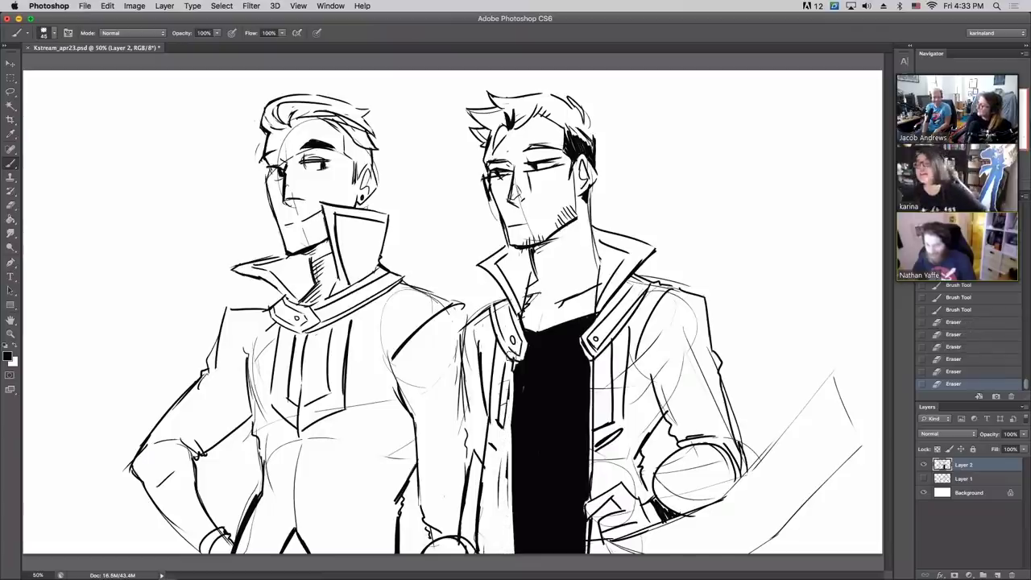
- Fill the sleeve shadow and an oval in the right figure's elbow opening with black, plus the left figure's neck shadow and waist notch
left_click_drag(654, 499, 664, 511)
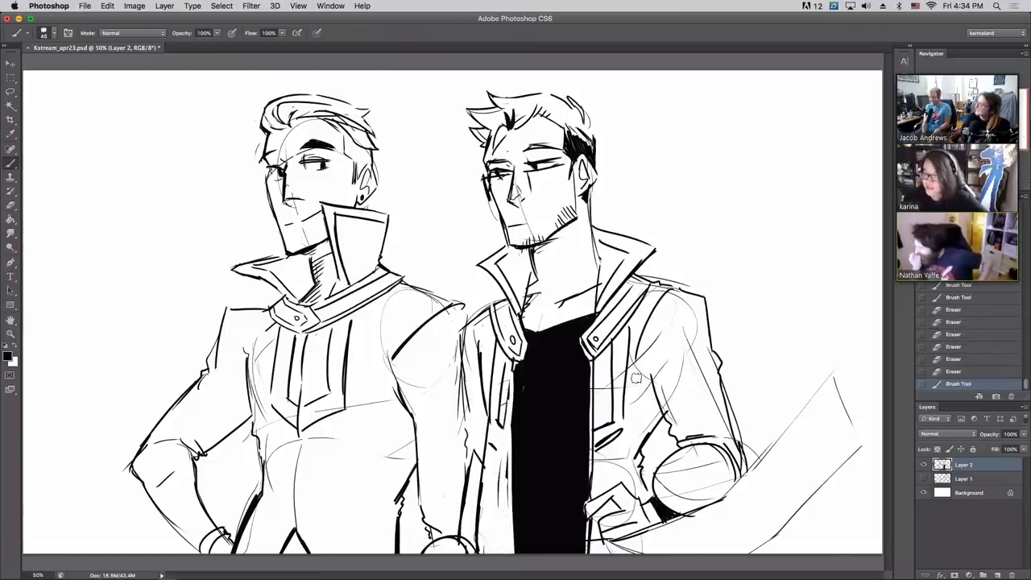
mouse_move(304, 287)
left_mouse_down()
mouse_move(329, 299)
mouse_move(324, 258)
mouse_move(318, 278)
mouse_move(329, 256)
left_mouse_up()
mouse_move(290, 549)
left_mouse_down()
mouse_move(294, 538)
mouse_move(302, 549)
left_mouse_up()
mouse_move(675, 485)
left_mouse_down()
mouse_move(713, 456)
mouse_move(704, 461)
left_mouse_up()
- Set the brush size to 20 px and draw a broad, angular blade-like panel with an inner border extending from the right figure's forearm
right_click(703, 453)
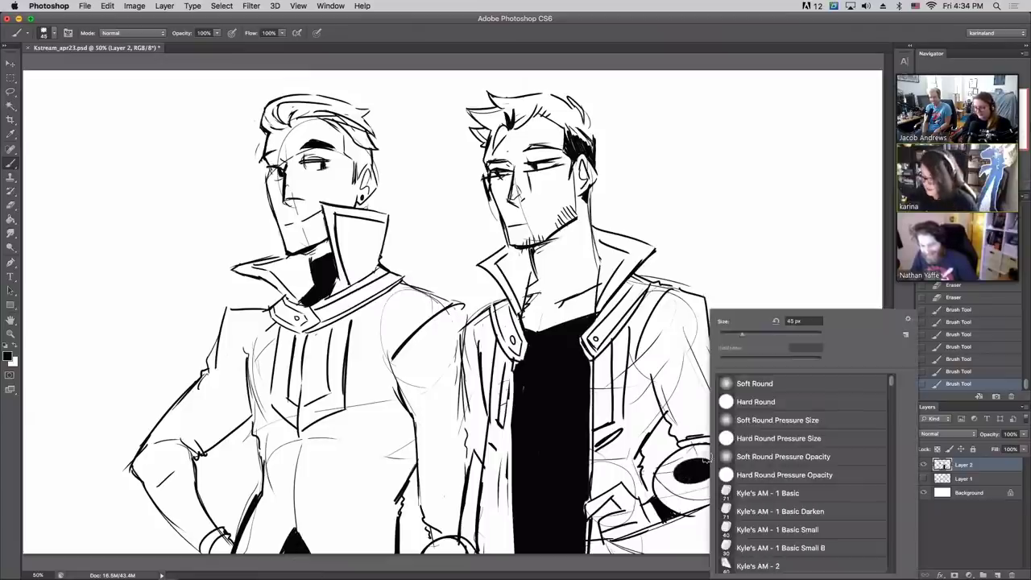
left_click(730, 336)
left_click(681, 494)
mouse_move(706, 507)
left_mouse_down()
mouse_move(730, 484)
mouse_move(604, 548)
mouse_move(712, 510)
mouse_move(742, 554)
mouse_move(809, 406)
mouse_move(867, 401)
mouse_move(809, 507)
mouse_move(744, 553)
mouse_move(734, 512)
mouse_move(818, 420)
left_mouse_up()
left_click_drag(775, 517, 865, 407)
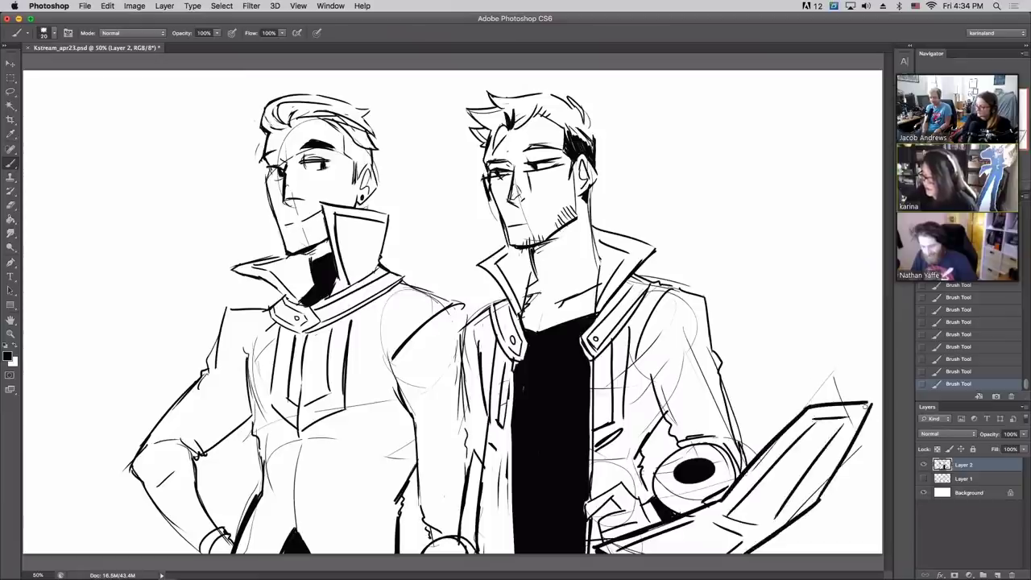
- Draw cross lines dividing the inside of the forearm panel into segments, and add a bracket-shaped detail at its base
left_click_drag(751, 501, 786, 506)
left_click_drag(771, 470, 809, 476)
left_click_drag(801, 442, 843, 450)
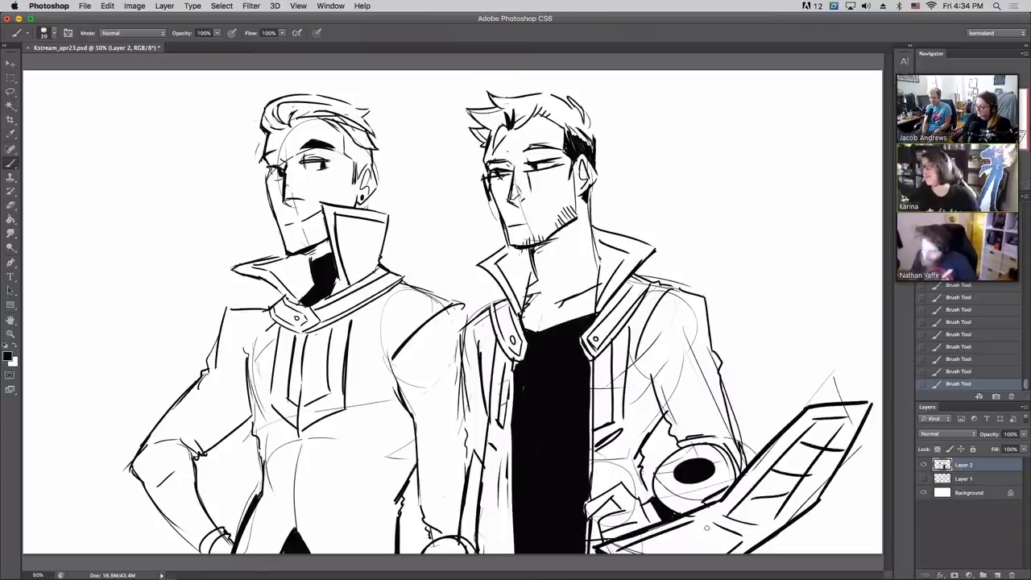
left_click_drag(706, 528, 697, 553)
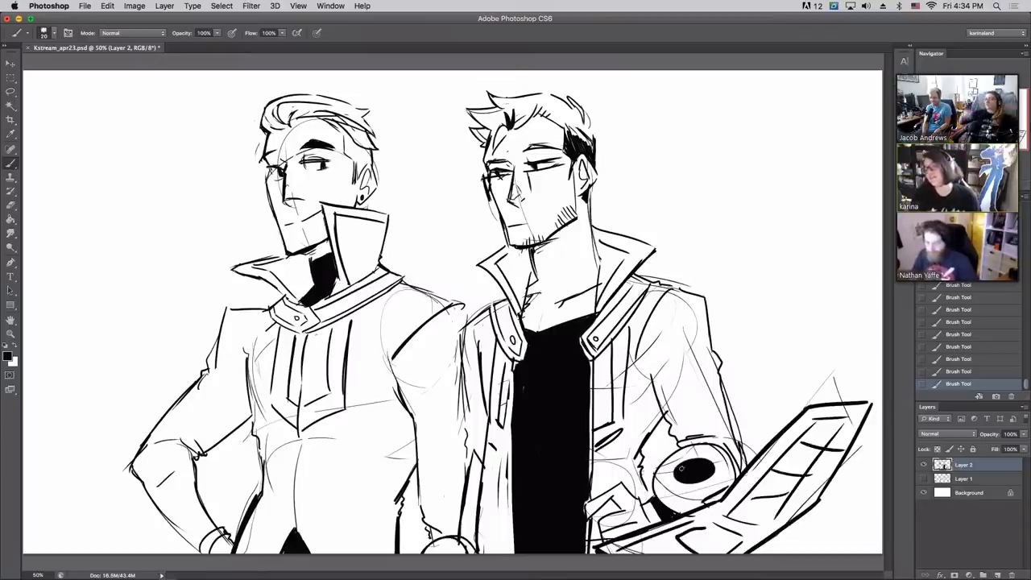
- Erase small highlights in the black elbow oval and stray lines around it, and rework the upper rim of the sleeve opening
left_click_drag(682, 471, 689, 466)
left_click(695, 466)
left_click(696, 466)
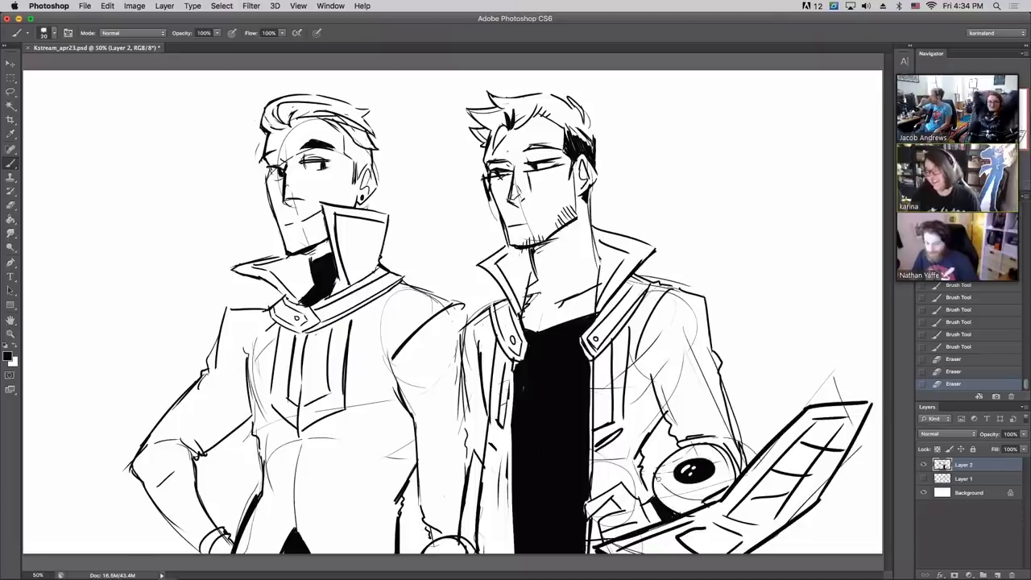
left_click(692, 503)
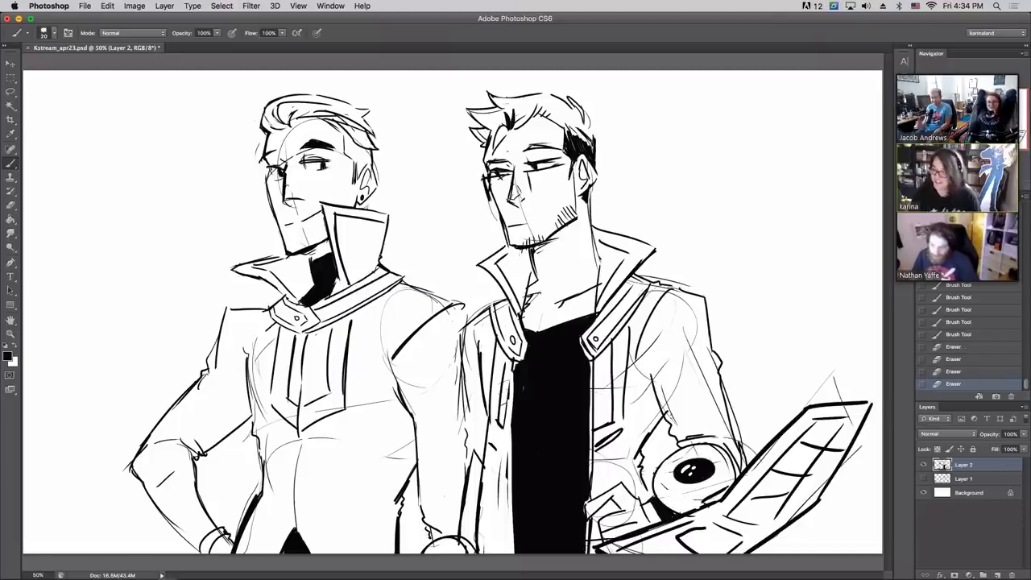
left_click_drag(683, 440, 672, 451)
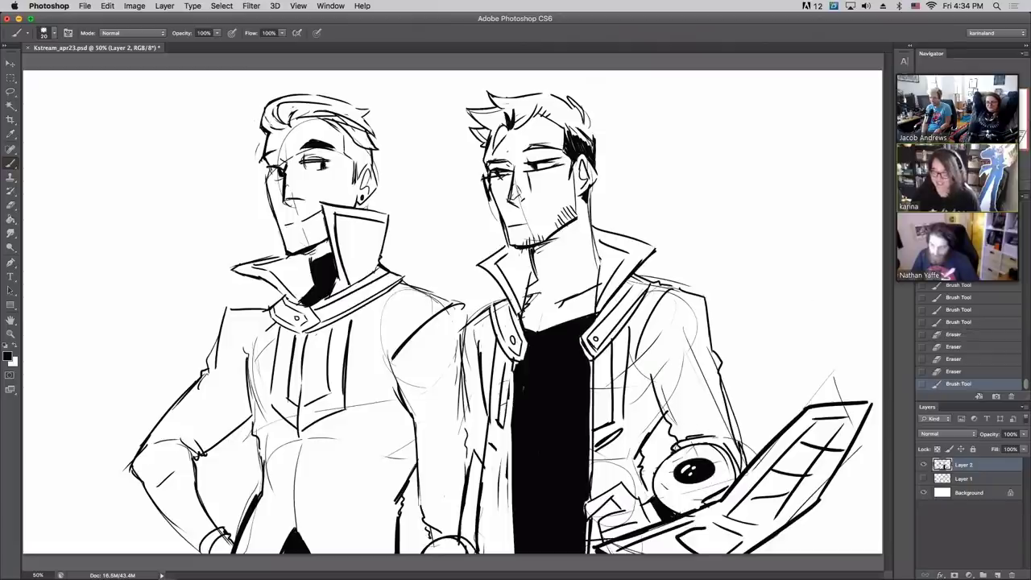
left_click_drag(685, 443, 700, 441)
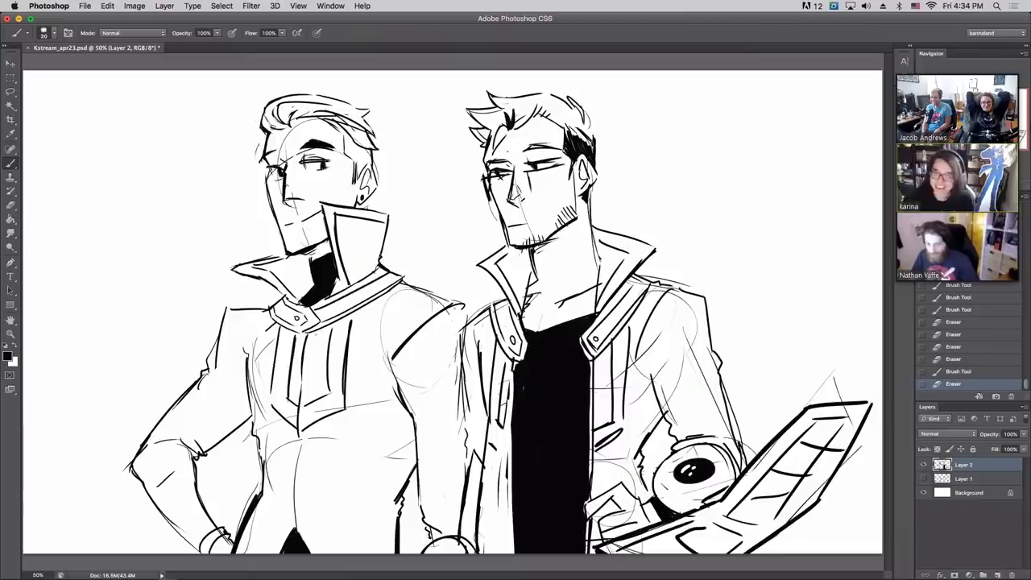
left_click_drag(281, 122, 313, 108)
mouse_move(295, 113)
left_mouse_down()
mouse_move(327, 104)
mouse_move(322, 115)
mouse_move(315, 106)
left_mouse_up()
left_click(957, 332)
left_click(954, 310)
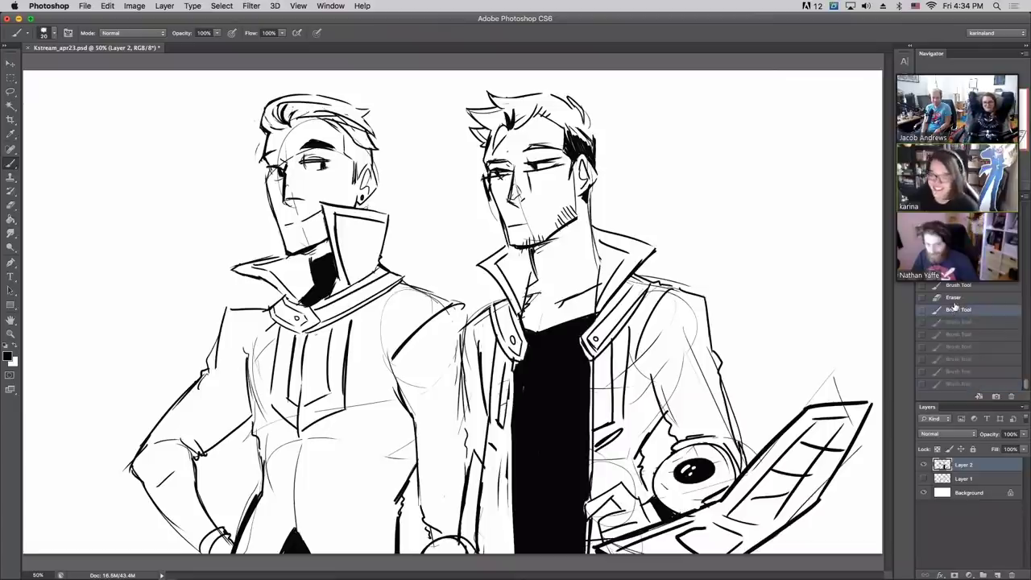
left_click(954, 298)
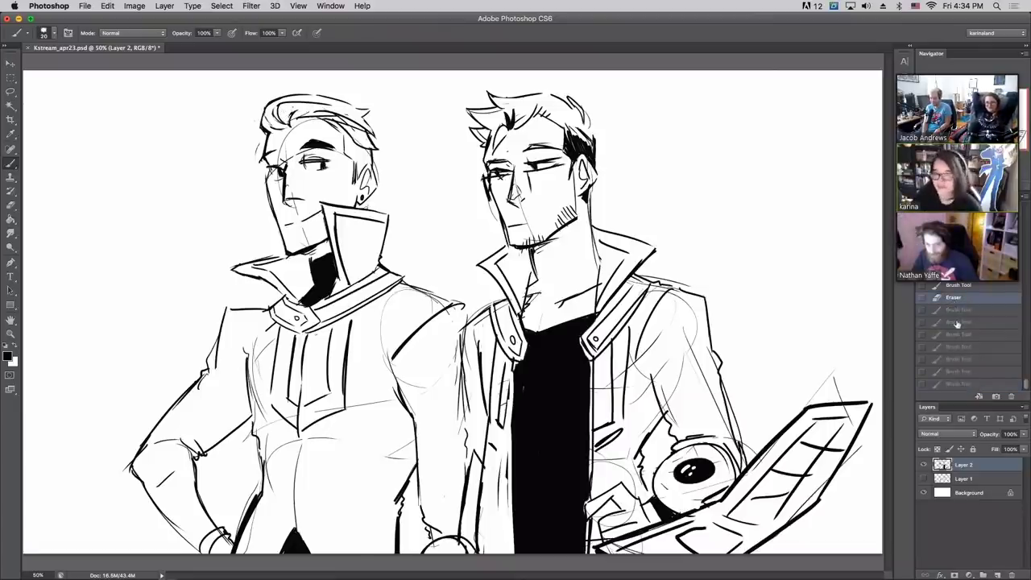
- Thicken the left figure's two shoulder outlines, and fill the black shirt's edge beside the right figure's hand
mouse_move(247, 297)
left_mouse_down()
mouse_move(211, 353)
mouse_move(276, 307)
mouse_move(234, 327)
left_mouse_up()
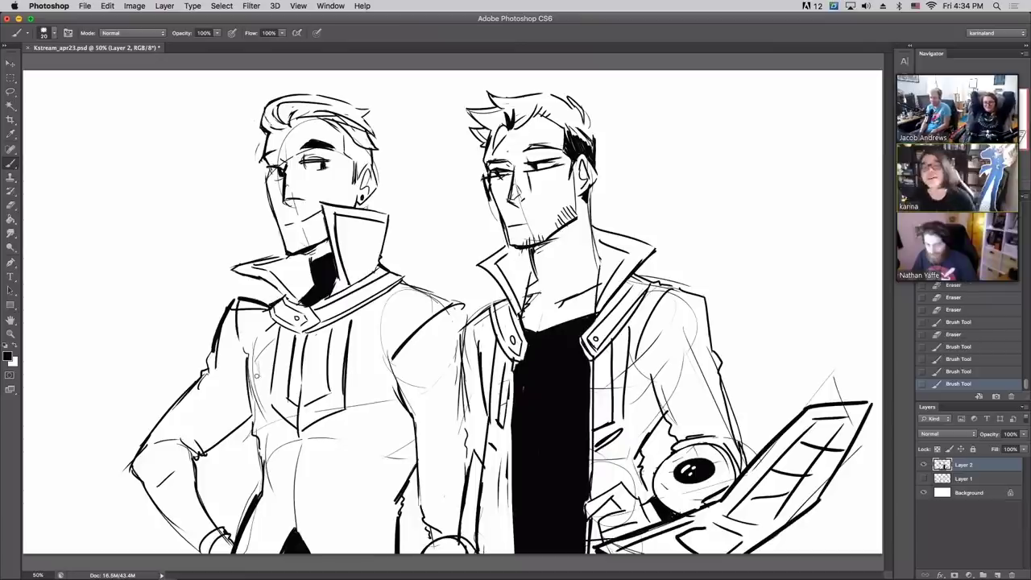
left_click_drag(403, 282, 451, 306)
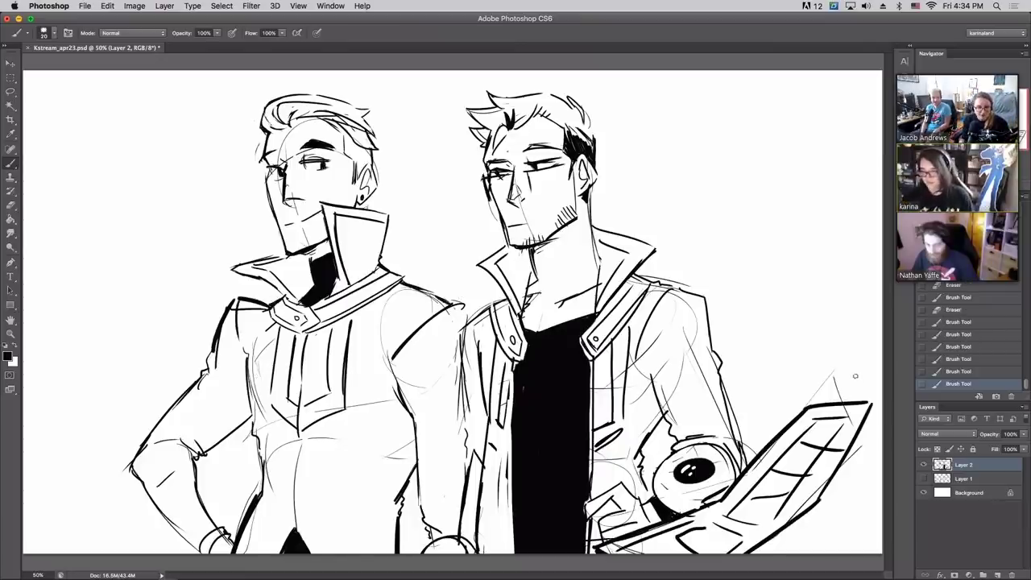
left_click_drag(587, 514, 589, 495)
left_click_drag(587, 545, 585, 493)
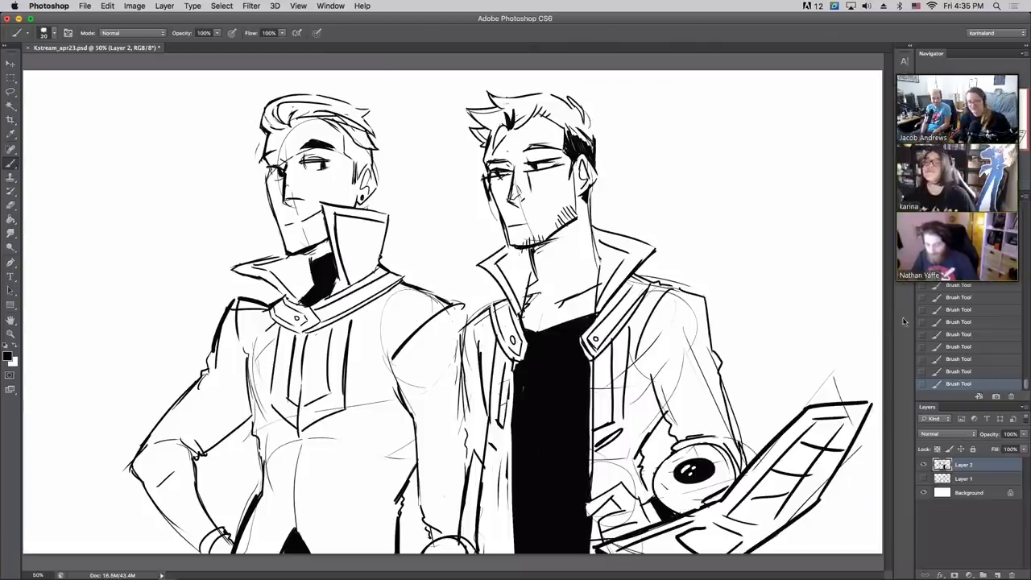
- Add pointed hair tufts at the back of the right figure's head, and clean up and redraw their outlines
mouse_move(575, 104)
left_mouse_down()
mouse_move(573, 90)
mouse_move(601, 120)
mouse_move(593, 132)
left_mouse_up()
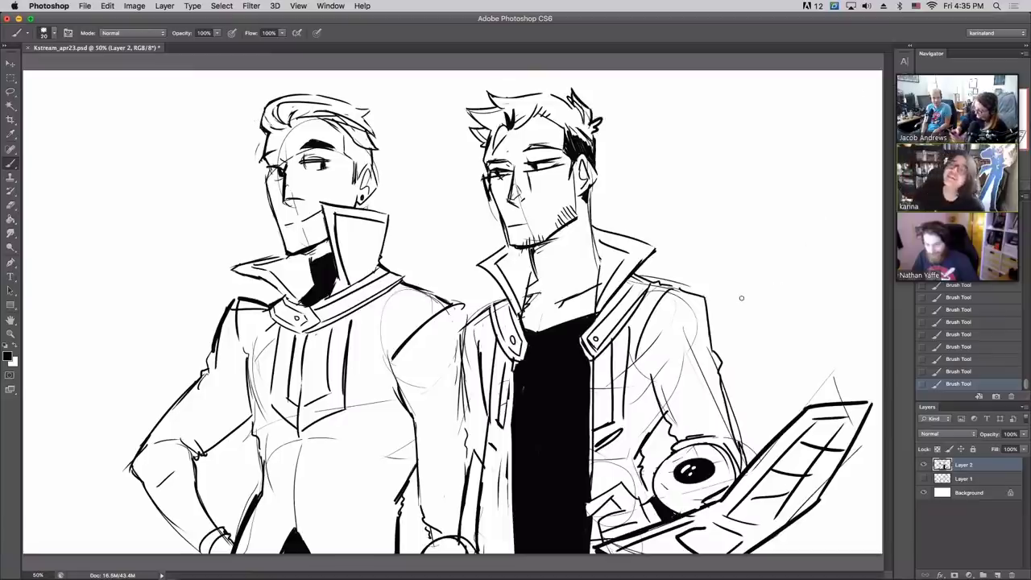
mouse_move(570, 89)
left_mouse_down()
mouse_move(581, 115)
mouse_move(592, 113)
mouse_move(570, 84)
mouse_move(591, 113)
left_mouse_up()
key("b")
left_click_drag(586, 109, 591, 130)
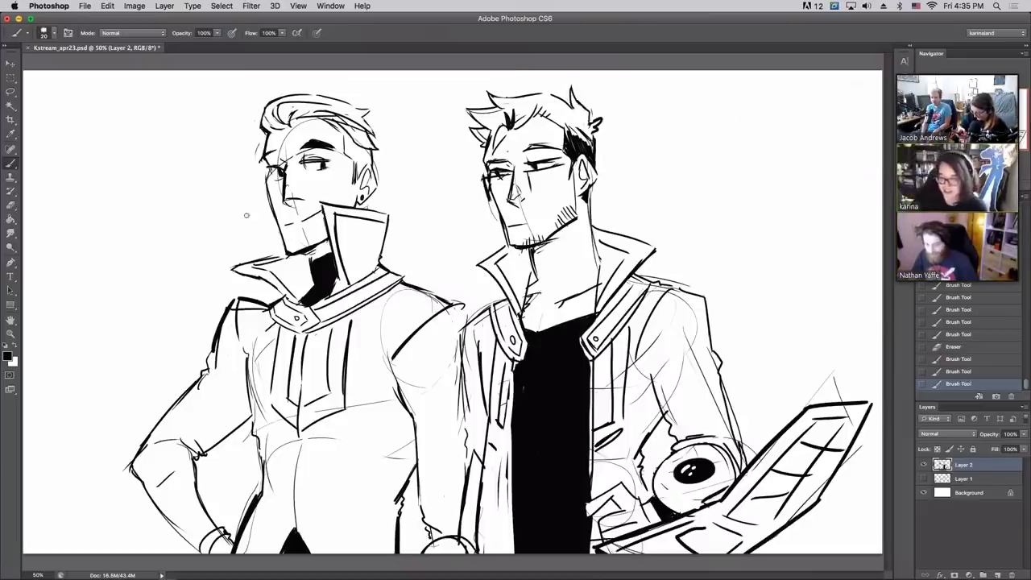
- Redraw the upper edge of the left figure's far collar flap, and replace the shoulder line below it with short dark strokes
mouse_move(241, 266)
left_mouse_down()
mouse_move(282, 246)
mouse_move(253, 264)
mouse_move(278, 255)
mouse_move(279, 241)
left_mouse_up()
key("e")
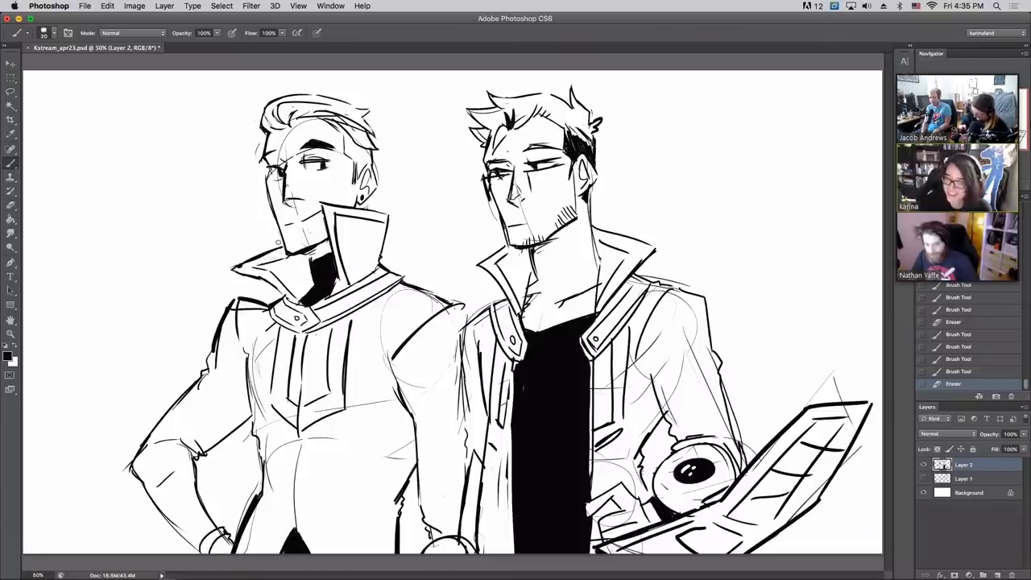
mouse_move(245, 294)
left_mouse_down()
mouse_move(274, 303)
mouse_move(269, 313)
mouse_move(280, 296)
left_mouse_up()
key("e")
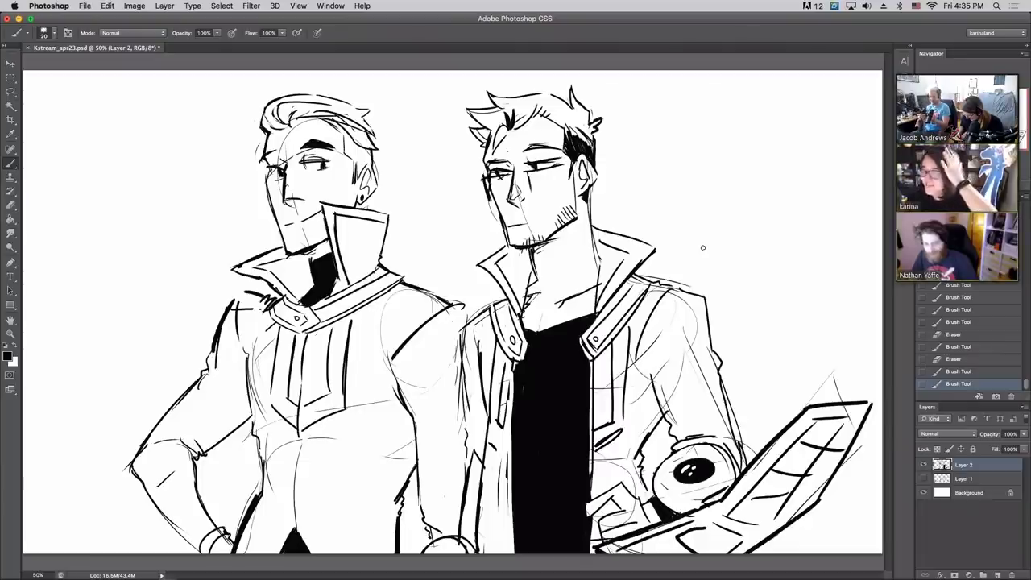
- Redraw the right figure's far sleeve with a bolder outline, and erase the old overlapping lines beside it
left_click_drag(645, 491, 647, 500)
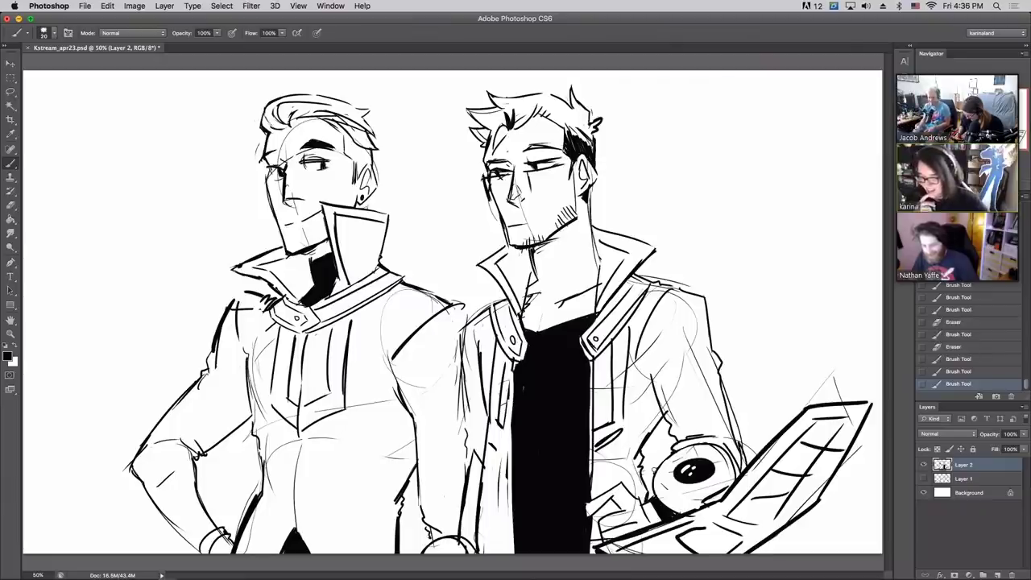
mouse_move(461, 330)
left_mouse_down()
mouse_move(481, 315)
mouse_move(454, 328)
mouse_move(458, 394)
left_mouse_up()
left_click_drag(458, 415, 461, 472)
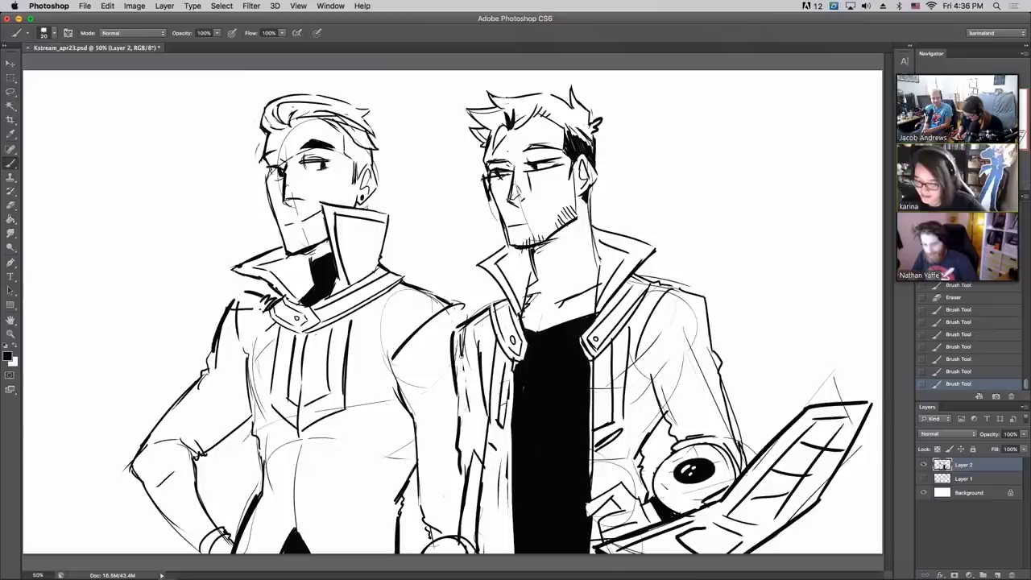
mouse_move(467, 411)
left_mouse_down()
mouse_move(461, 328)
mouse_move(484, 295)
mouse_move(459, 309)
mouse_move(464, 322)
mouse_move(453, 297)
mouse_move(469, 314)
left_mouse_up()
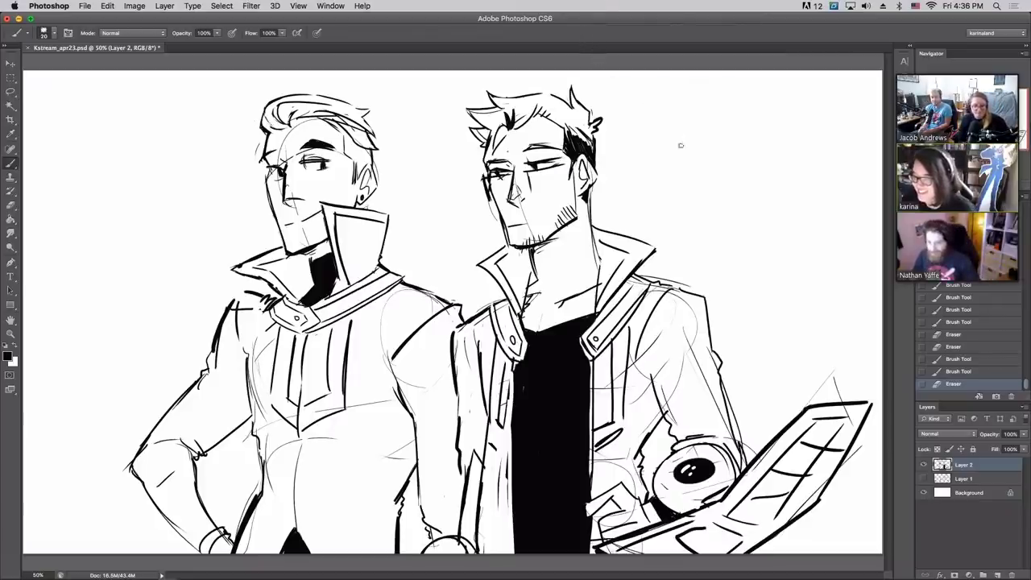
- Draw freehand lettering-like strokes in the blank area beside the right figure's head
left_click_drag(679, 114, 677, 147)
mouse_move(678, 130)
left_mouse_down()
mouse_move(693, 127)
mouse_move(695, 141)
left_mouse_up()
left_click_drag(709, 112, 708, 115)
mouse_move(719, 110)
left_mouse_down()
mouse_move(717, 139)
mouse_move(729, 105)
mouse_move(786, 128)
mouse_move(789, 118)
left_mouse_up()
mouse_move(794, 99)
left_mouse_down()
mouse_move(702, 200)
mouse_move(737, 179)
left_mouse_up()
mouse_move(721, 174)
left_mouse_down()
mouse_move(748, 170)
mouse_move(789, 192)
left_mouse_up()
left_click_drag(751, 214, 804, 129)
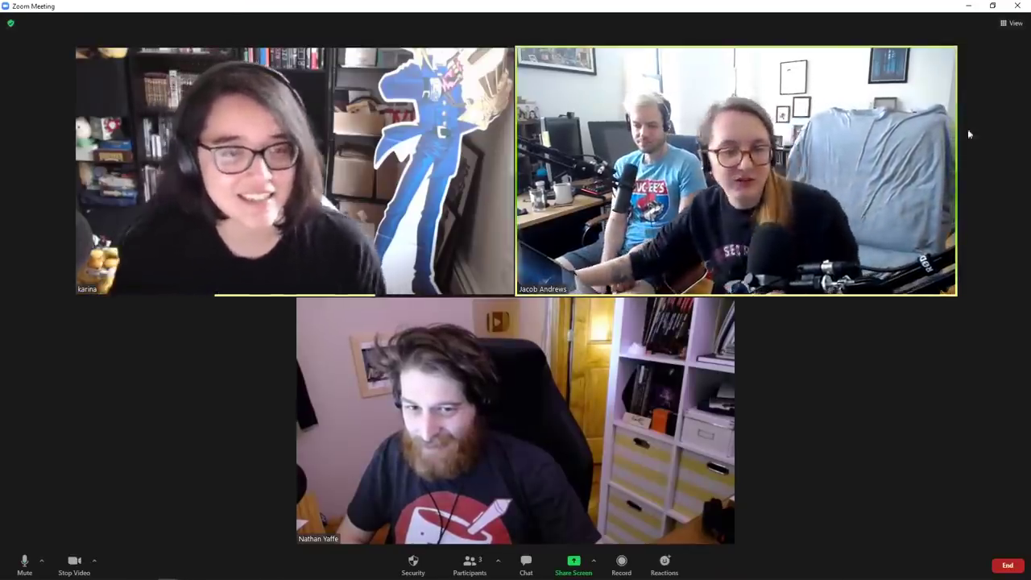
- Share the Photoshop window containing the Untitled-1 document in the Zoom meeting
left_click(575, 560)
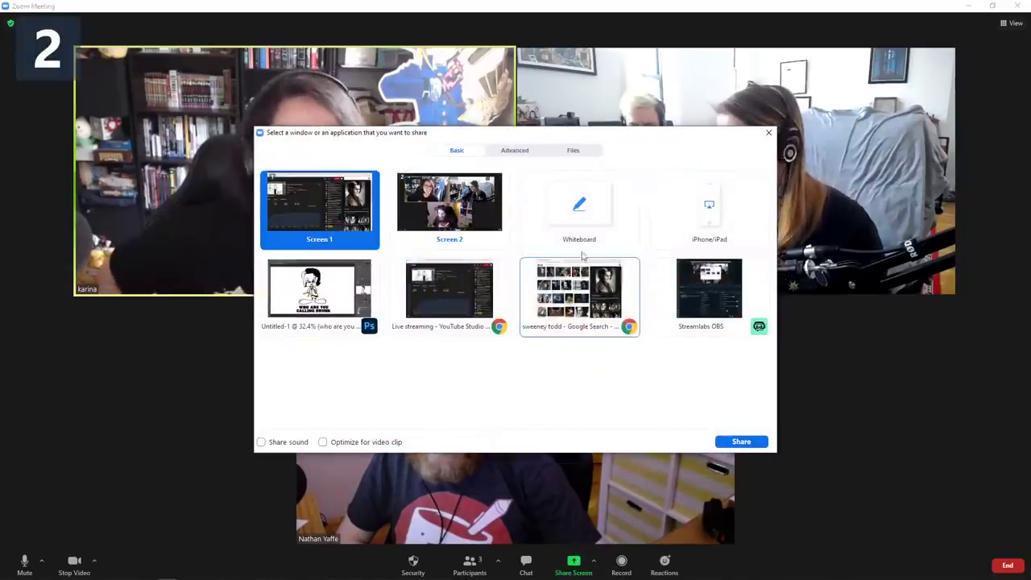
left_click(336, 283)
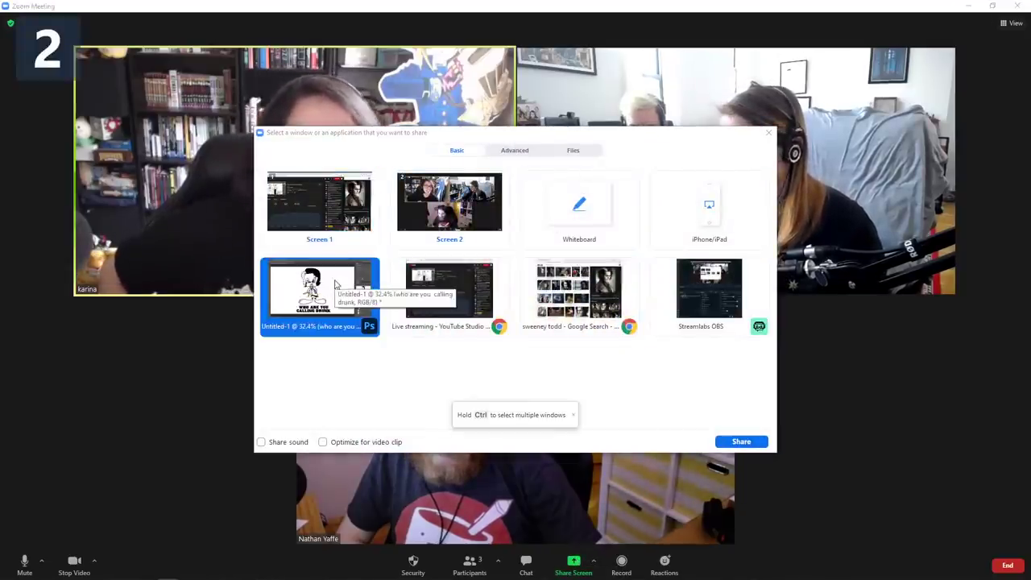
left_click(734, 441)
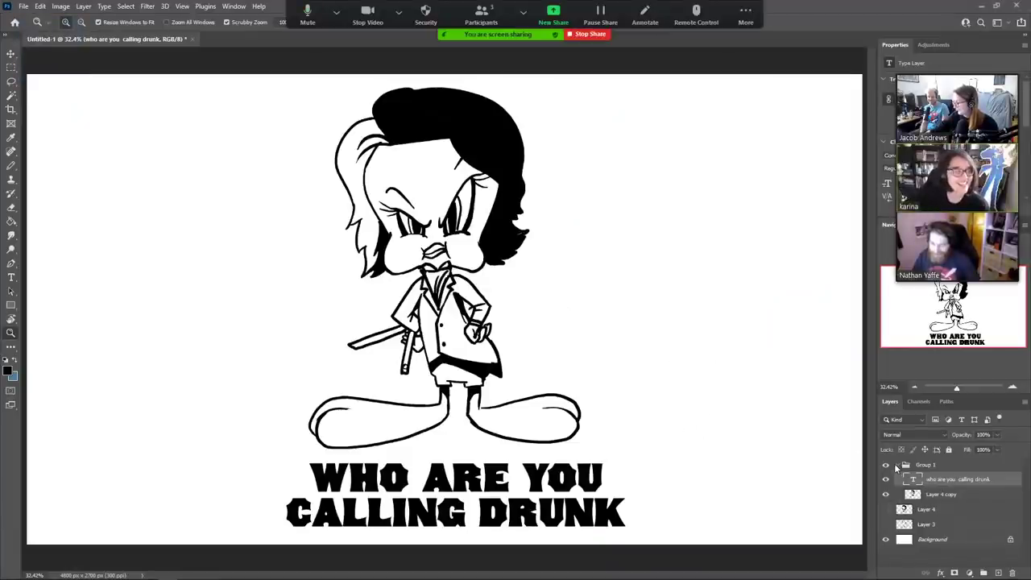
- Collapse Group 1, add a new empty layer above it for the Pencil tool, and hide the group to leave a blank canvas
left_click(896, 465)
left_click(897, 465)
left_click(896, 465)
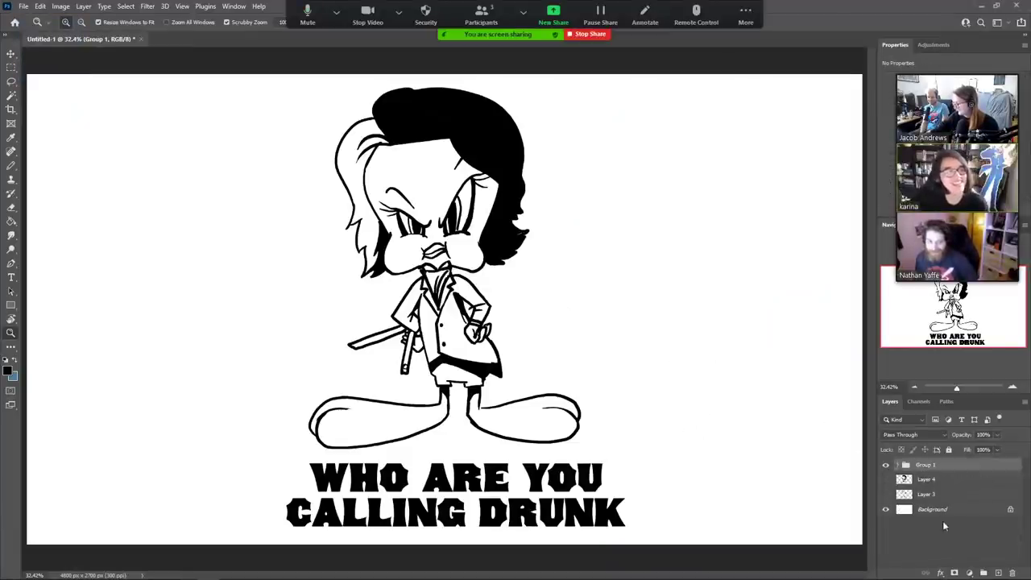
left_click(997, 572)
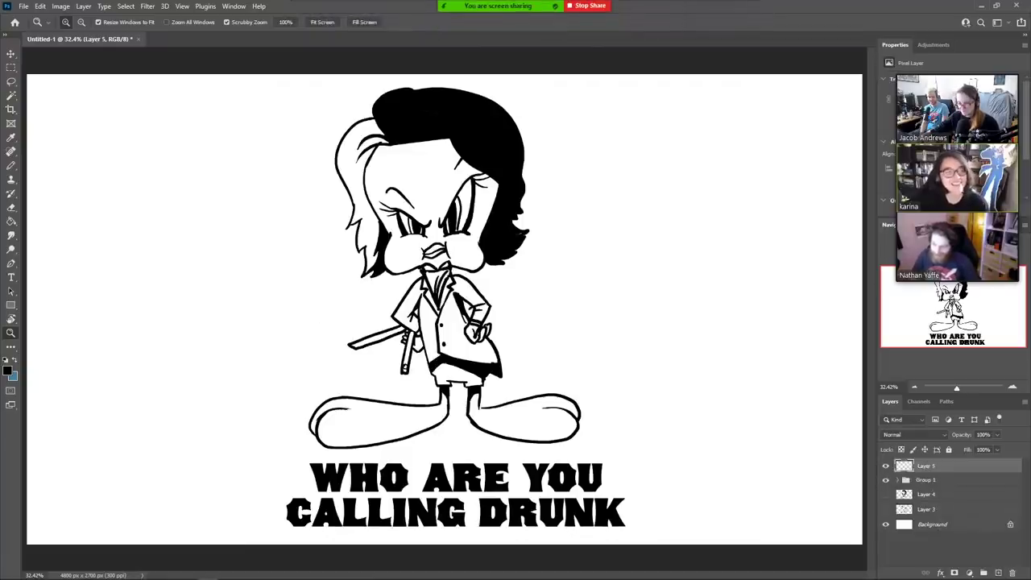
left_click(10, 166)
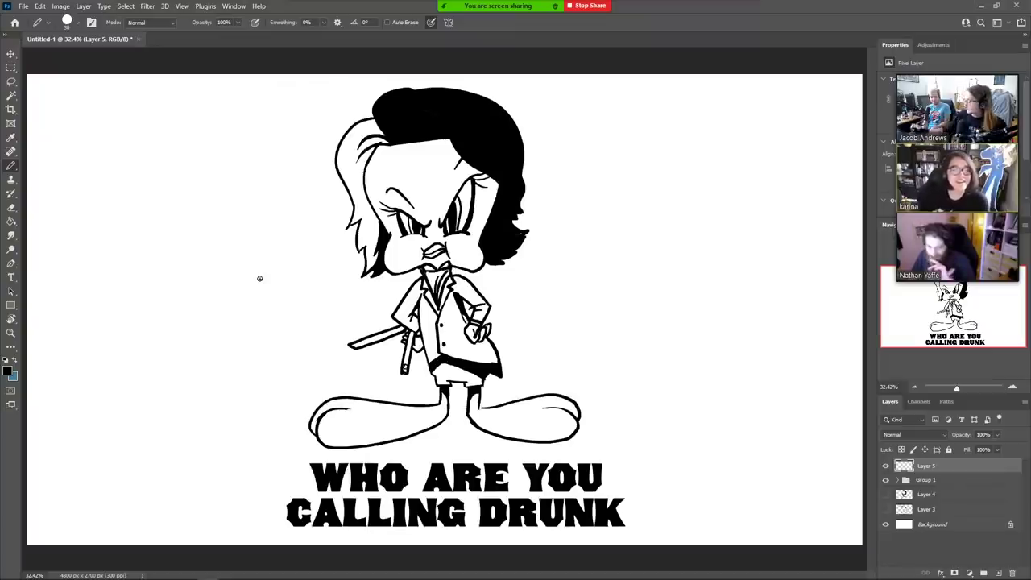
left_click(886, 479)
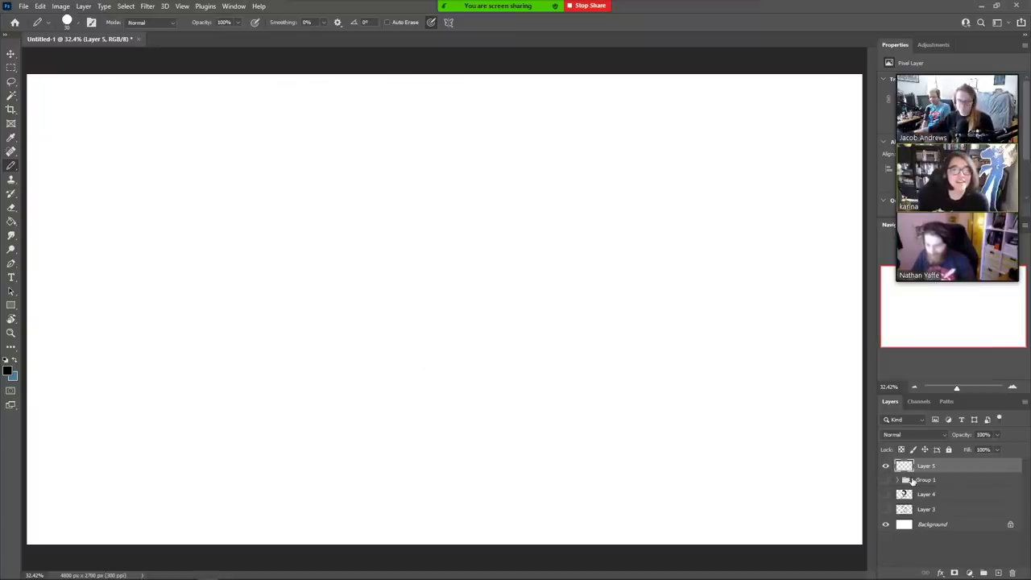